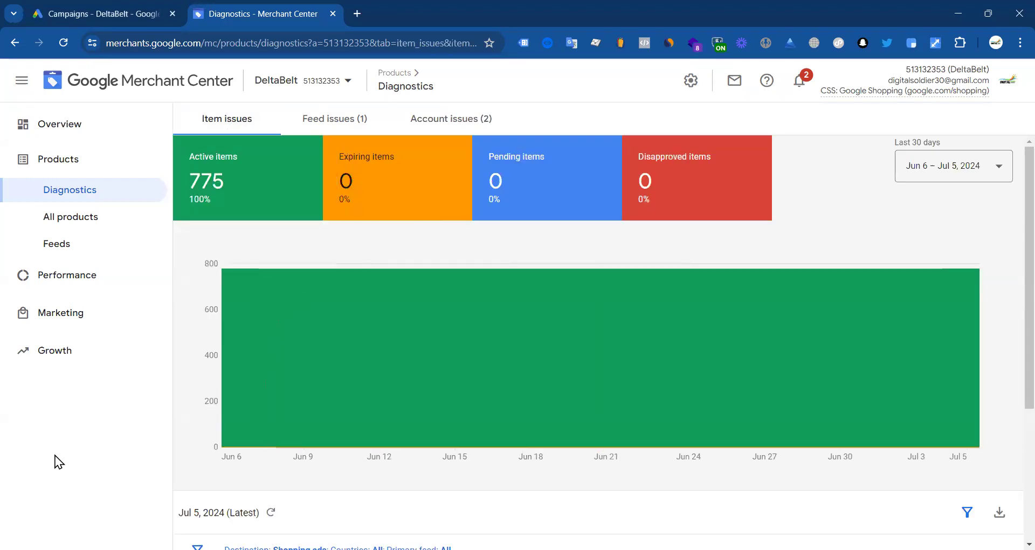
Step: Open Linked accounts from the Tools and settings gear on the Diagnostics page
scroll(426, 432, down, 3)
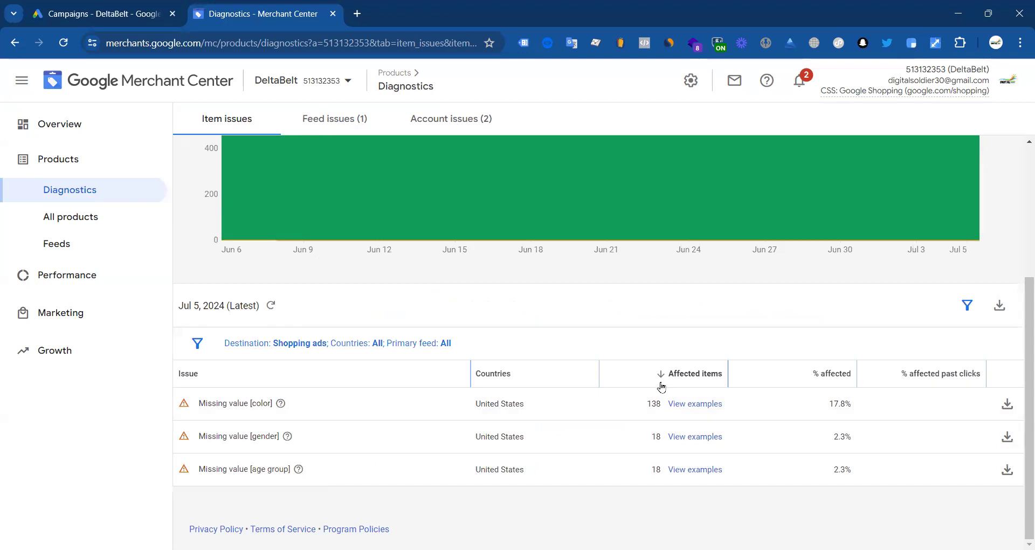
scroll(338, 413, up, 4)
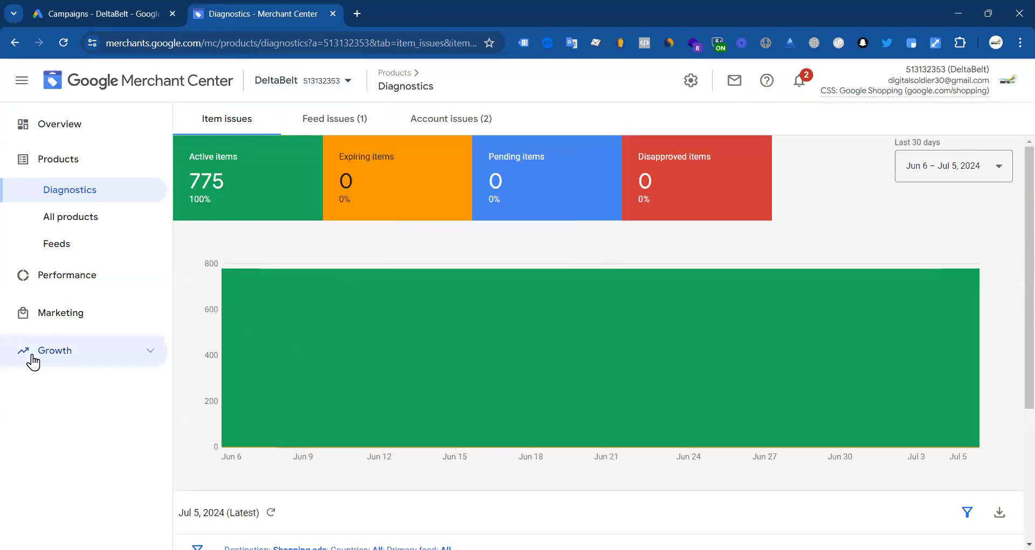
click(689, 84)
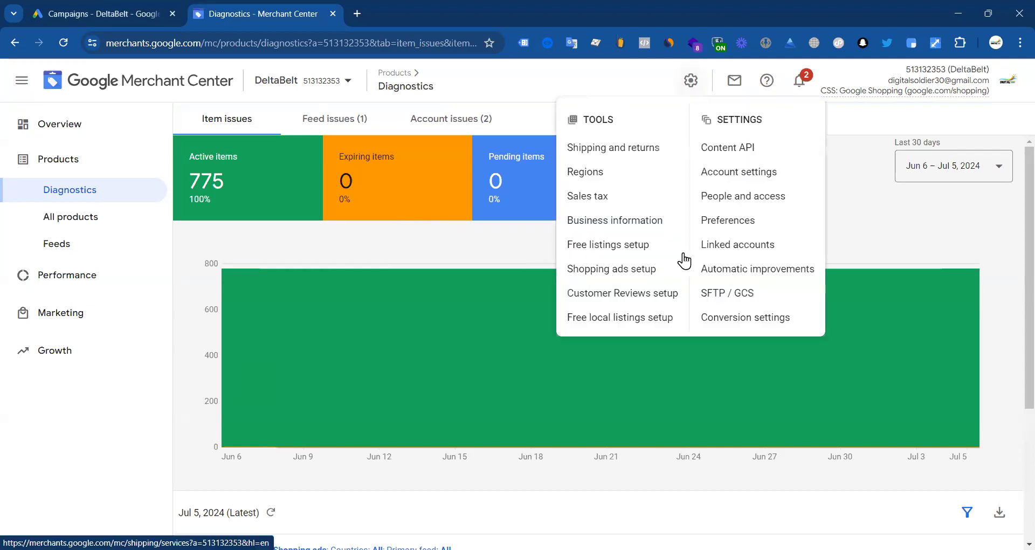
click(746, 252)
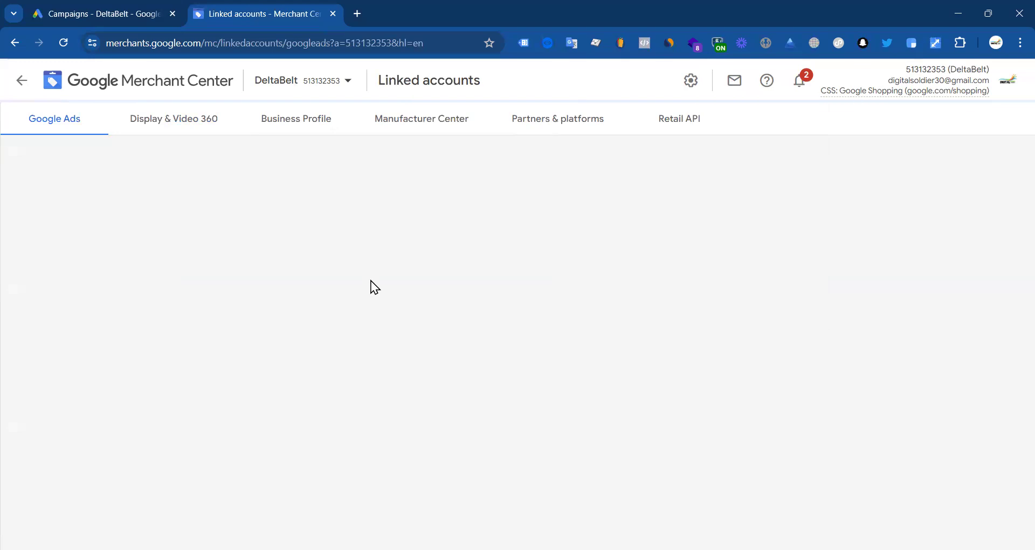
Step: Switch over to the Google Ads Campaigns tab
click(106, 12)
click(251, 14)
click(101, 7)
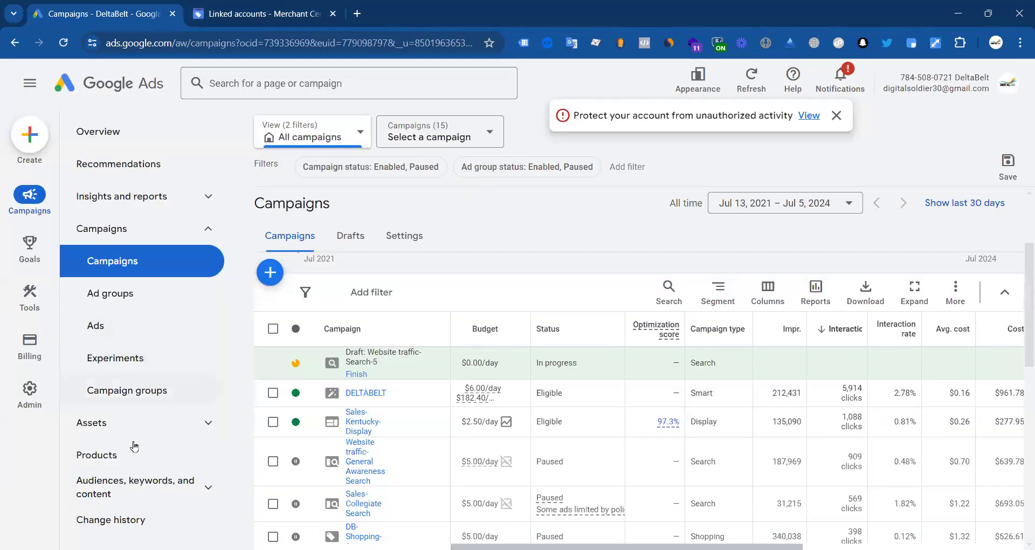
Step: Open the Google Ads Products page and dismiss the account-protection warning
click(107, 460)
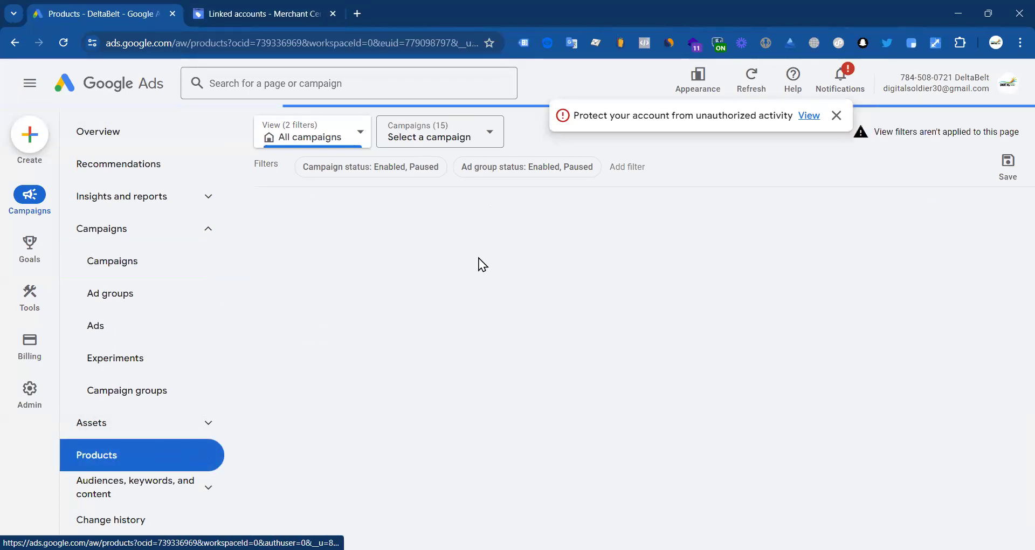
click(835, 115)
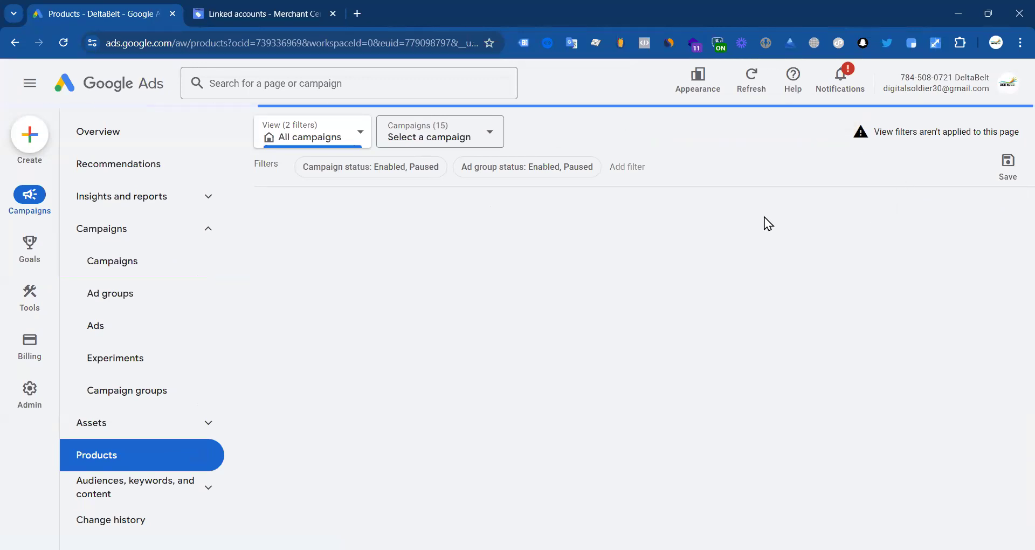
click(224, 5)
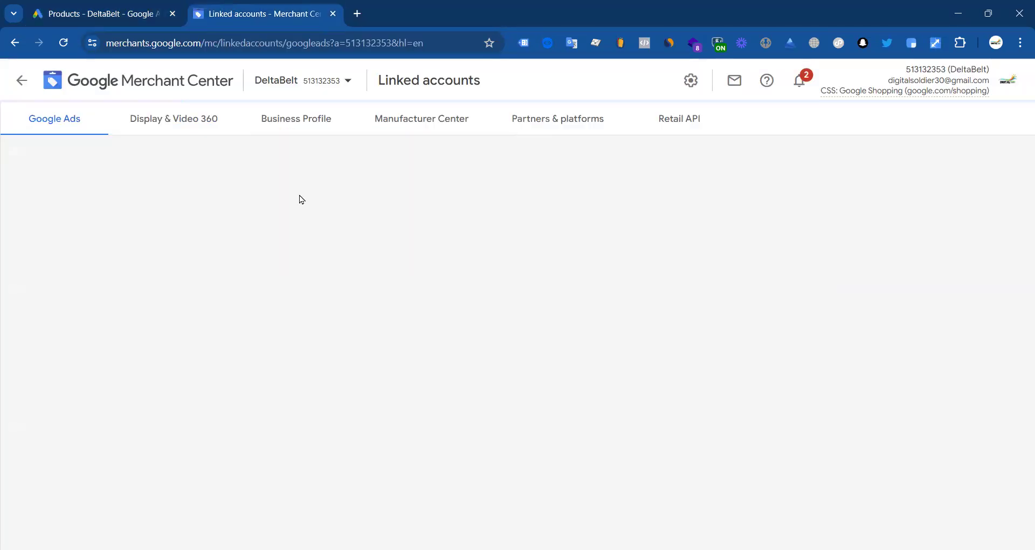
Step: Review Merchant Center's overview and product diagnostics, then return to the Ads Products list
click(52, 82)
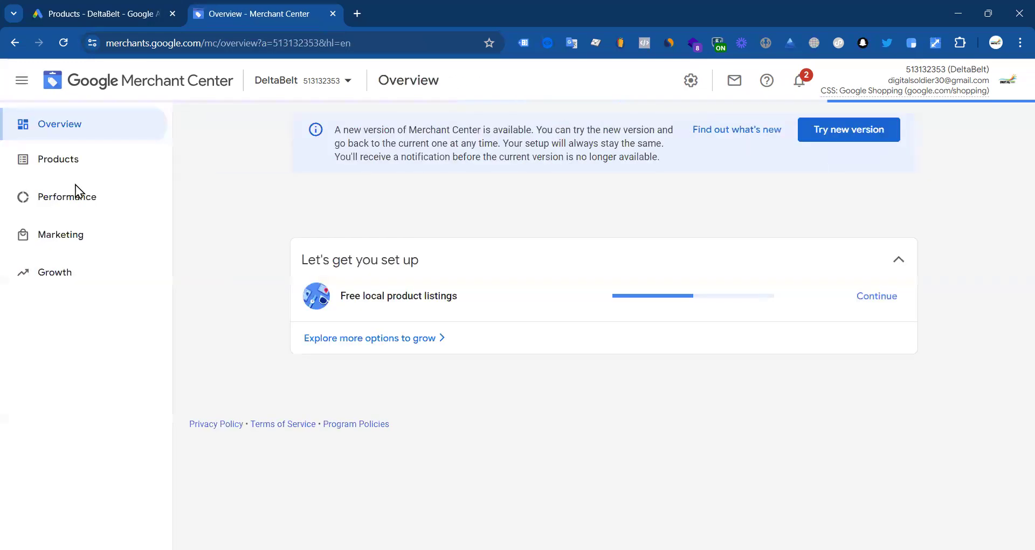
click(146, 178)
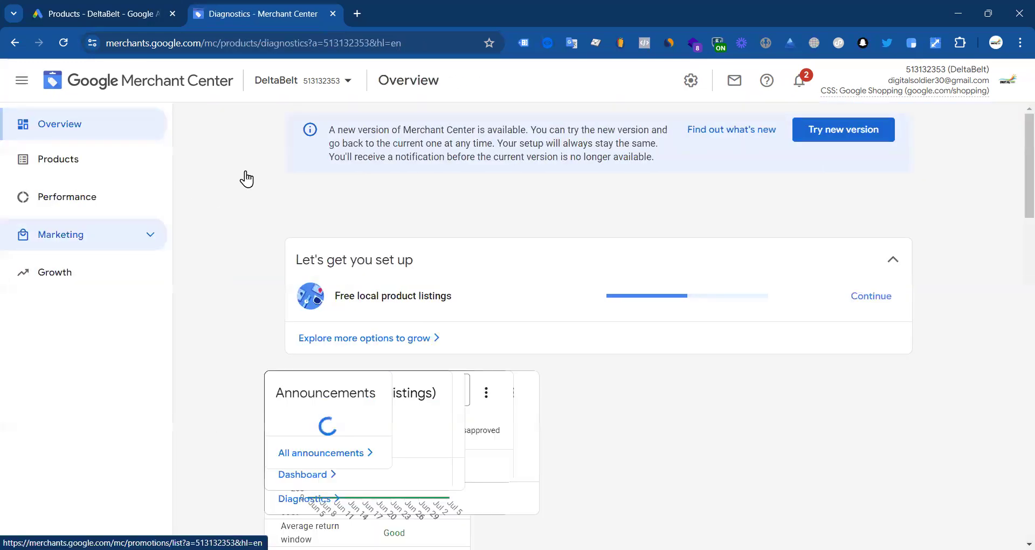
click(117, 8)
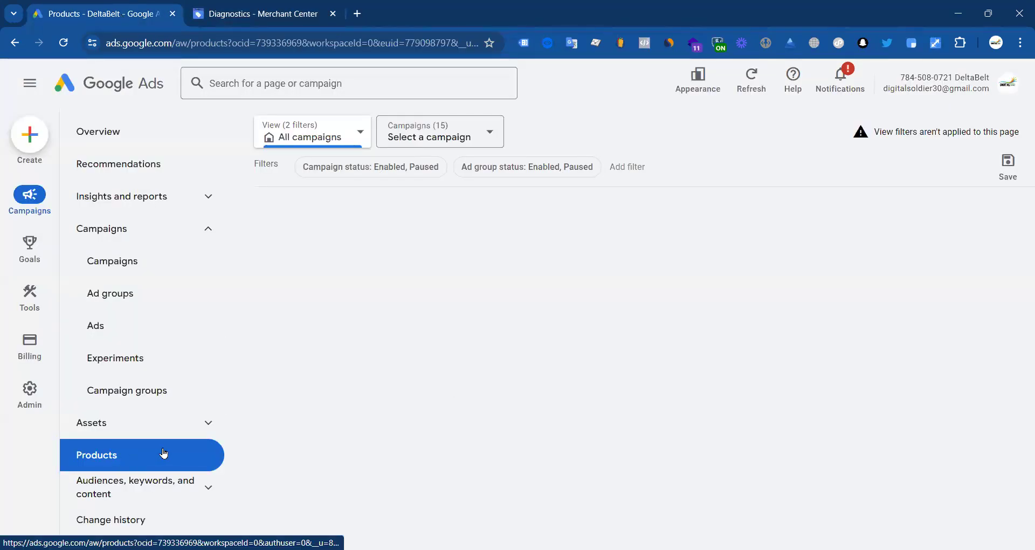
click(139, 490)
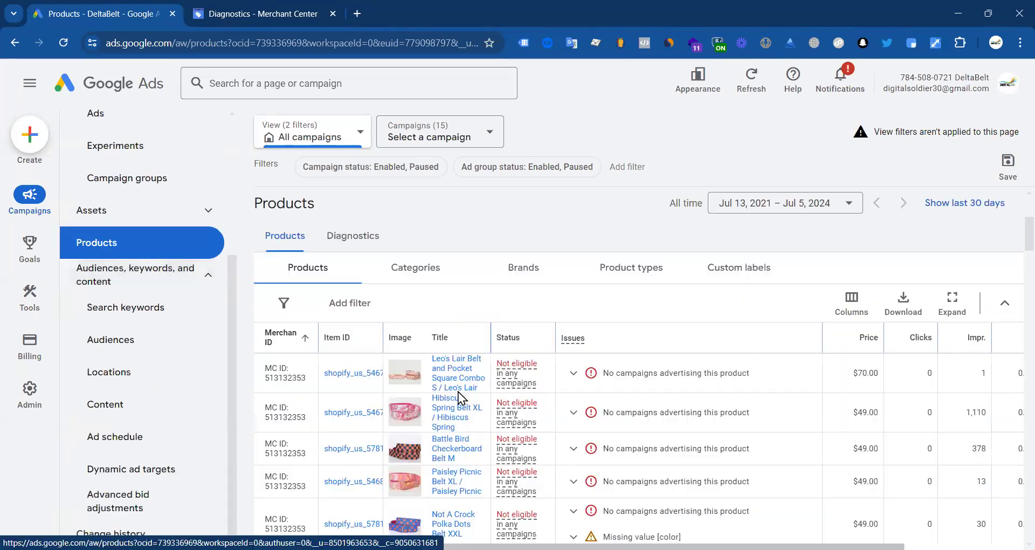
Step: Drag the Products table's Merchant ID column divider to widen the column
scroll(459, 331, down, 2)
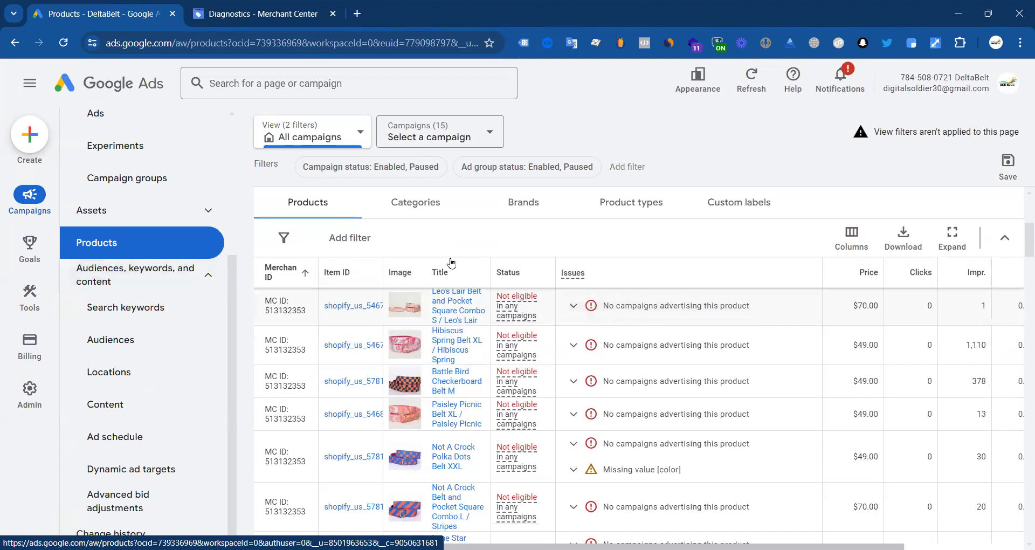
scroll(502, 376, up, 4)
scroll(433, 393, down, 3)
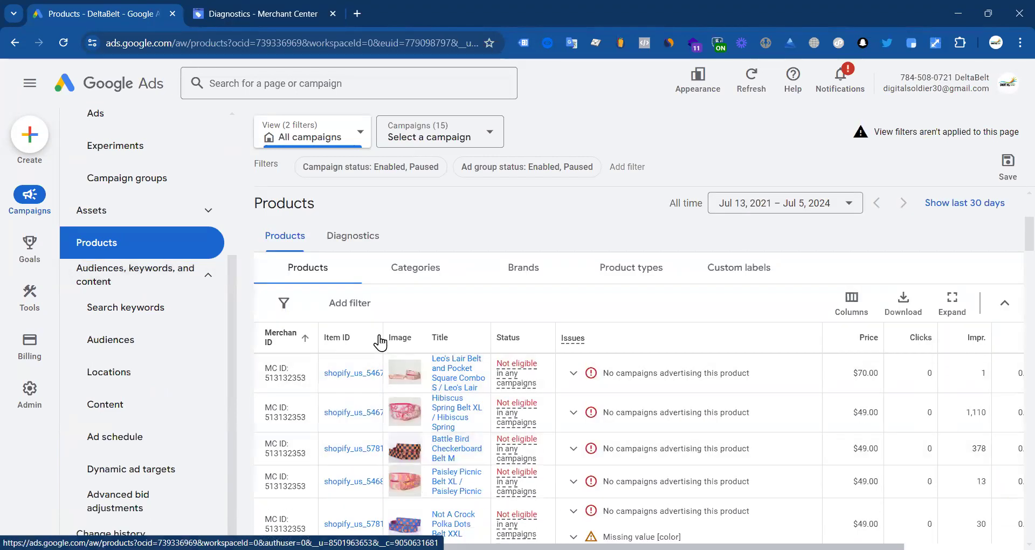
drag(559, 329, 632, 330)
scroll(431, 409, down, 5)
scroll(526, 417, down, 5)
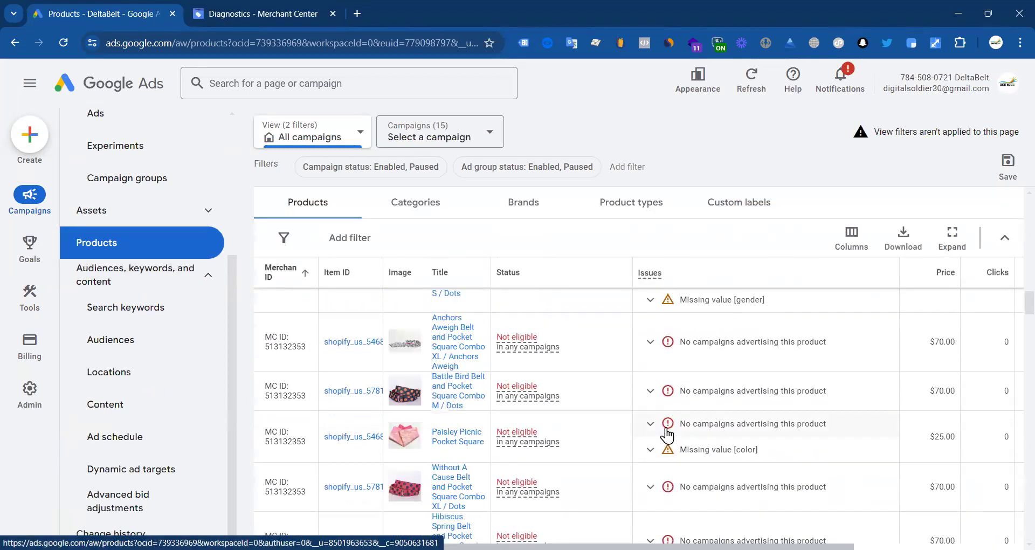
scroll(539, 423, down, 5)
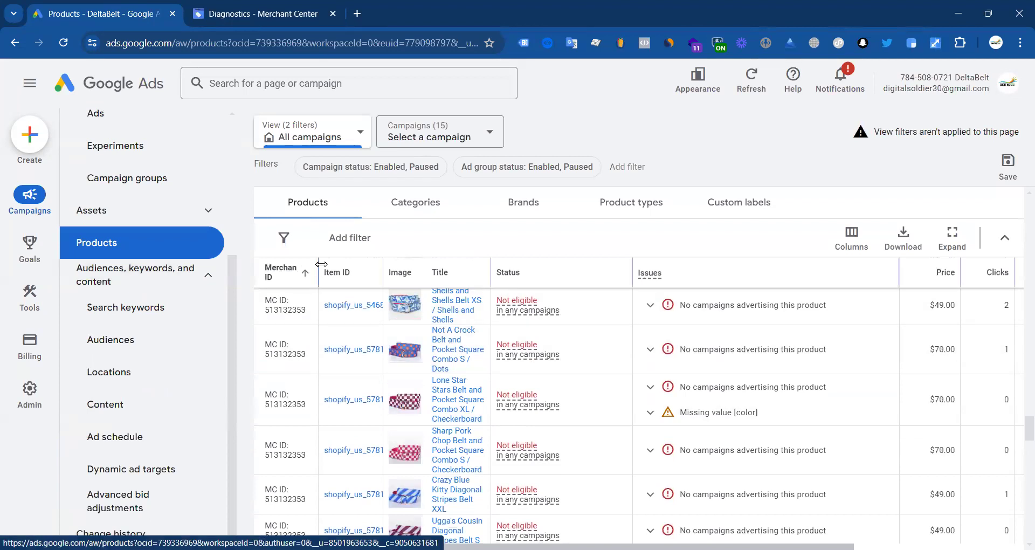
drag(321, 263, 351, 267)
Step: Go back to the Campaigns overview in the left navigation
scroll(386, 378, up, 10)
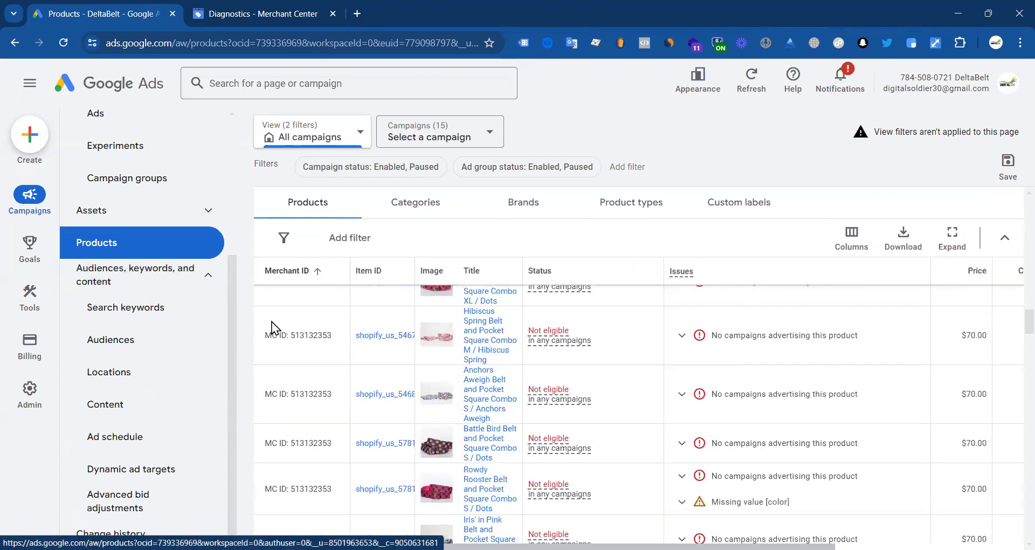
scroll(273, 326, up, 3)
scroll(162, 296, up, 5)
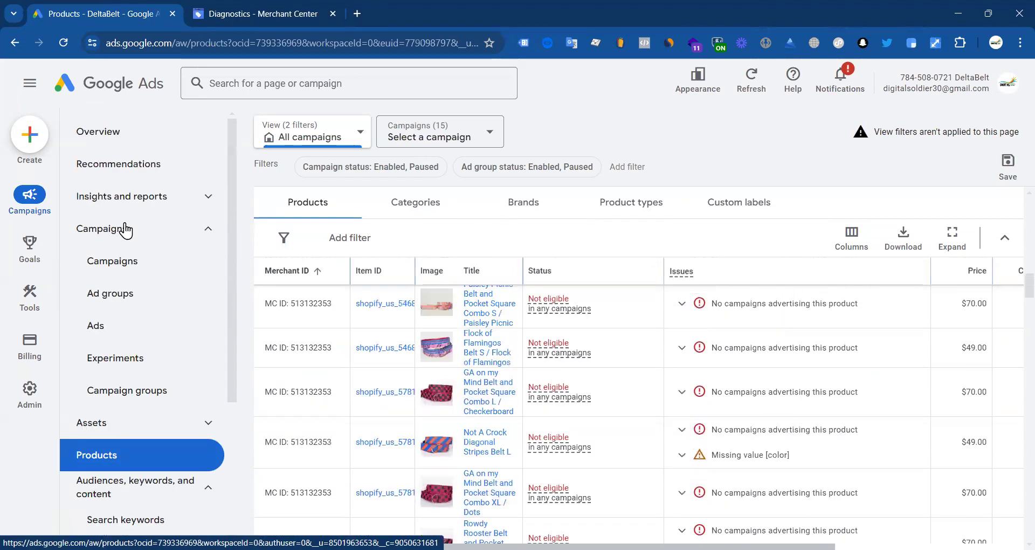
click(115, 258)
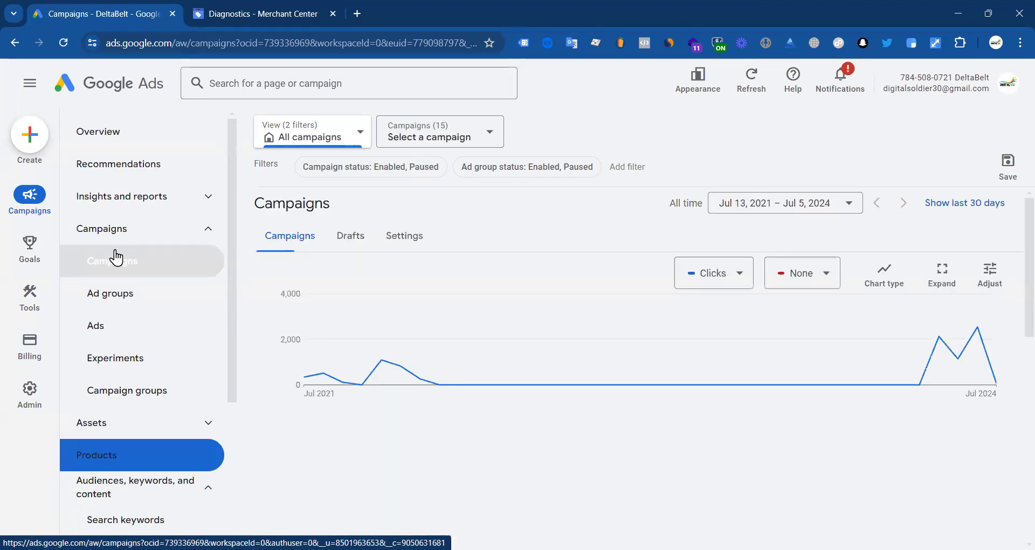
Step: Choose New campaign from the blue + button above the campaigns table
scroll(358, 344, down, 10)
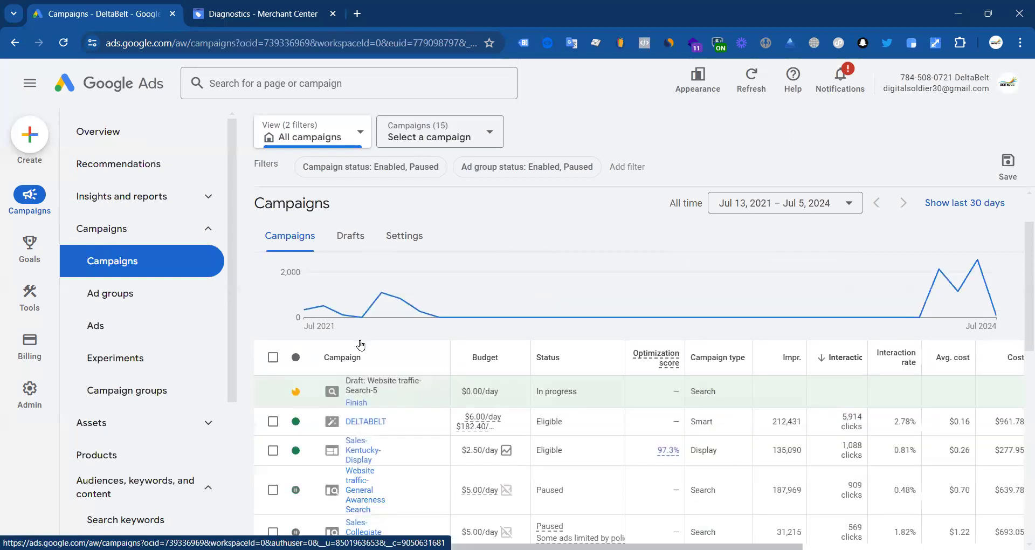
scroll(317, 224, up, 10)
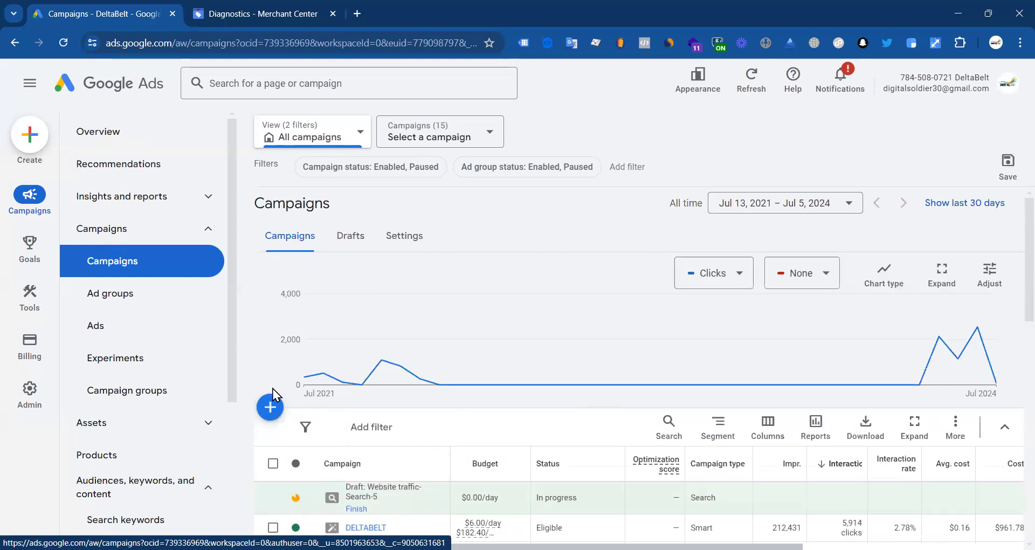
click(271, 407)
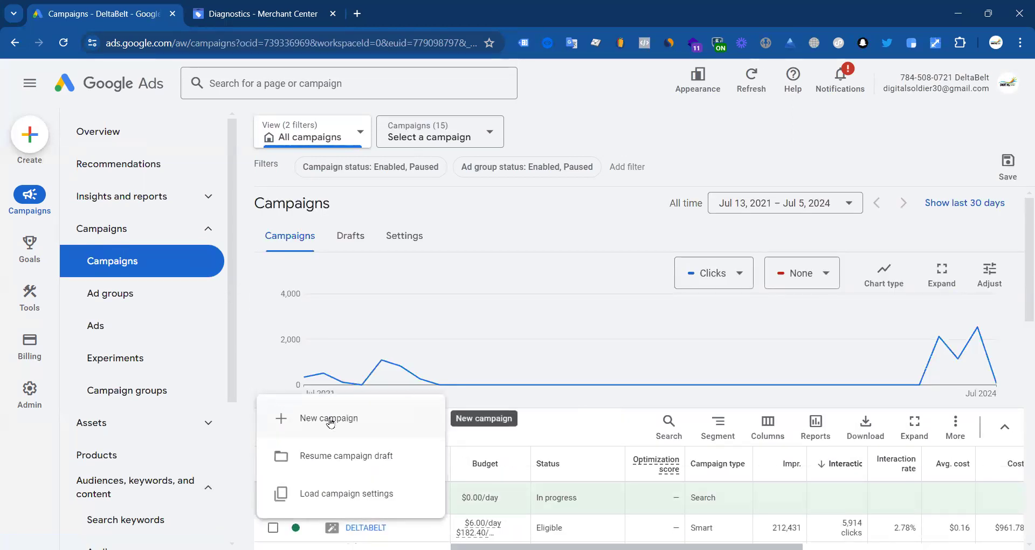
click(328, 418)
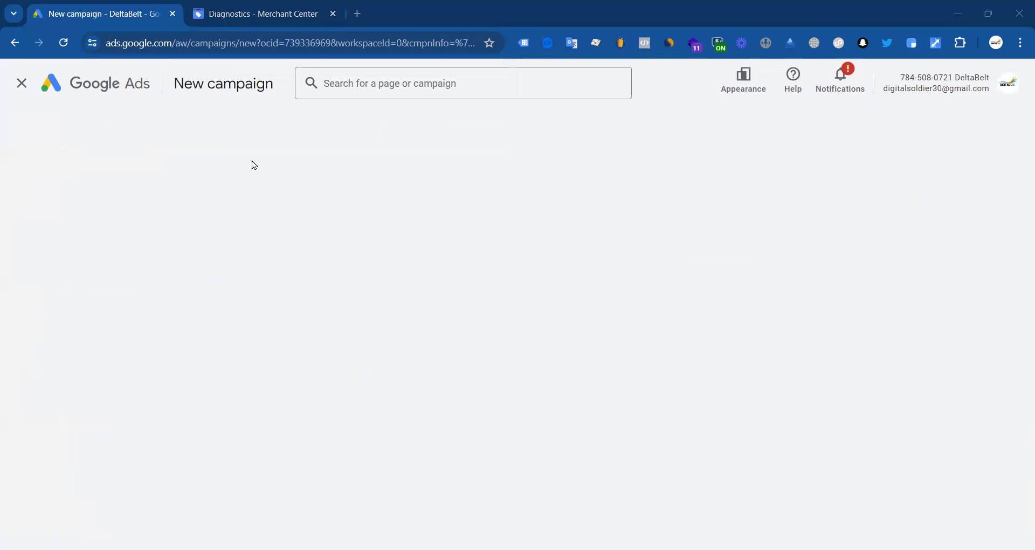
Step: Reload the stalled page and the 'Something went wrong' banner so objective choices appear
click(264, 14)
key(ctrl+shift+Tab)
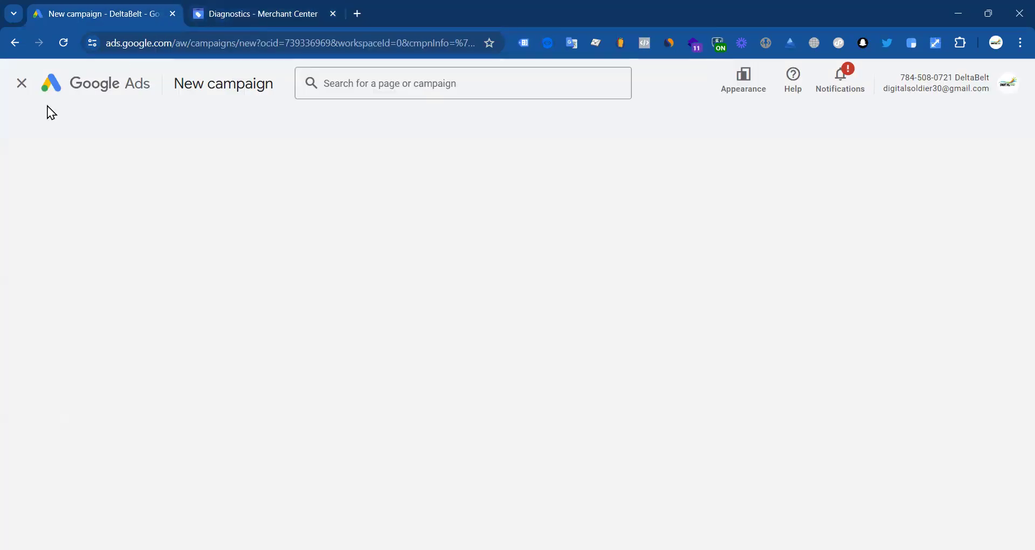
click(63, 44)
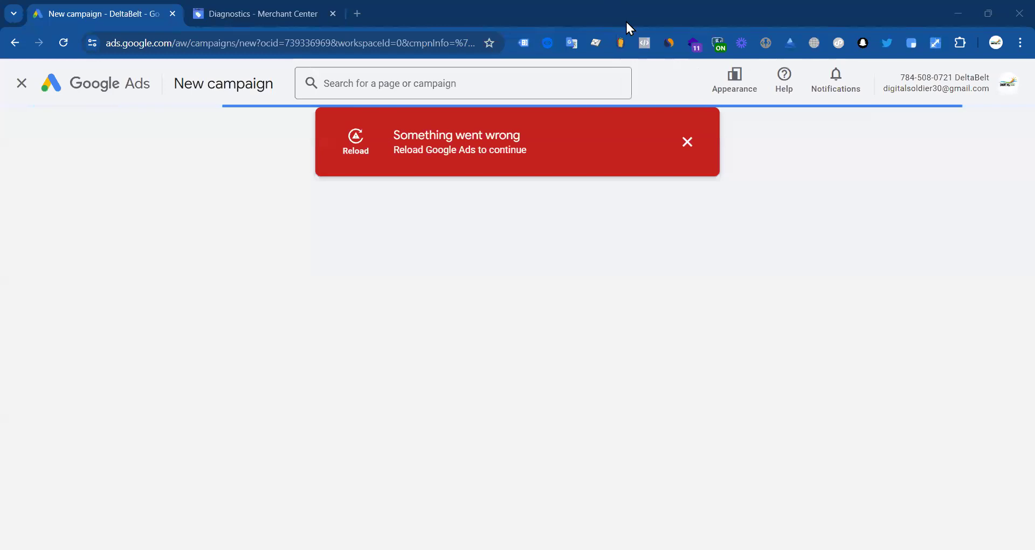
click(360, 141)
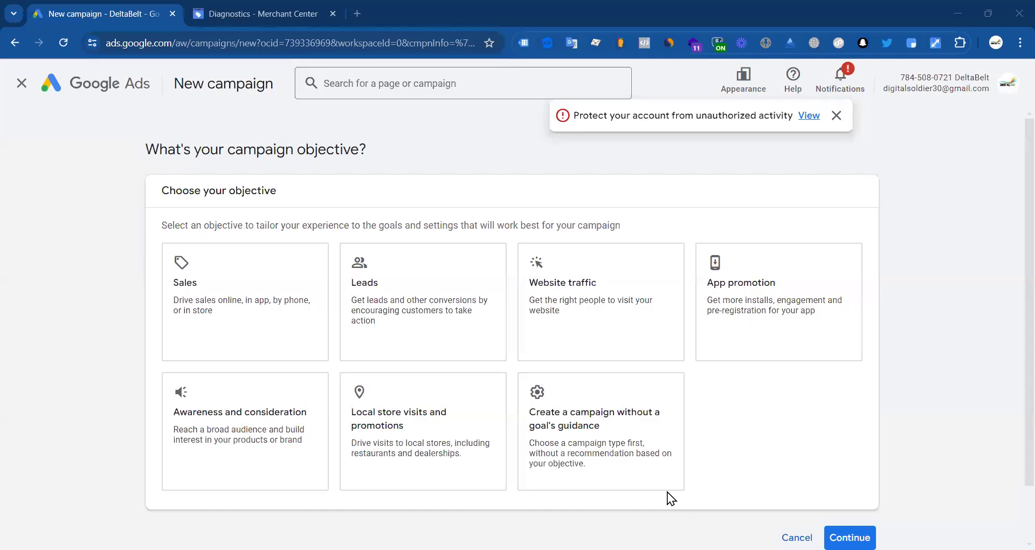
Step: Choose Sales as the new campaign's objective
scroll(45, 334, down, 2)
scroll(45, 340, up, 2)
click(210, 318)
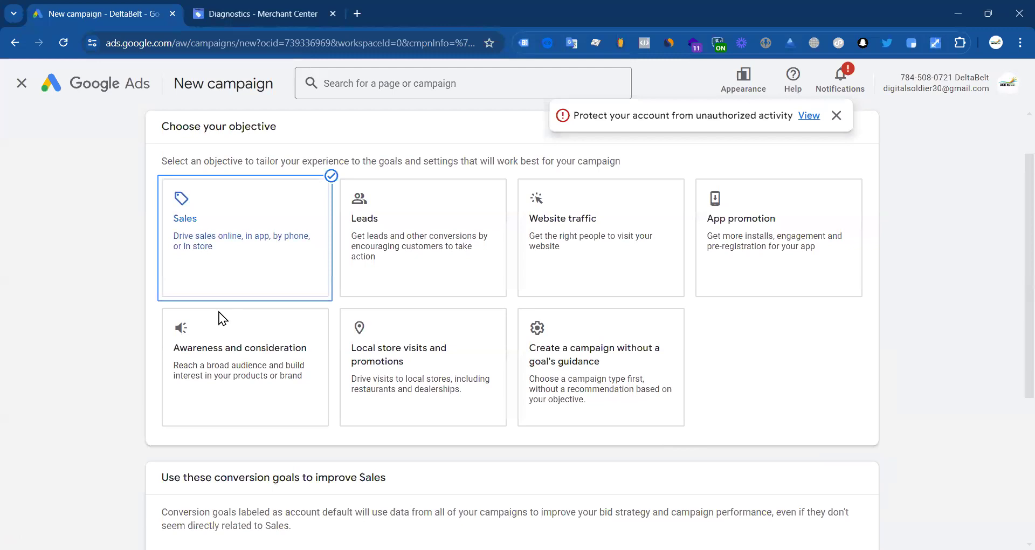
Step: Select the Shopping campaign type and open the Merchant Center account selector
scroll(214, 317, down, 5)
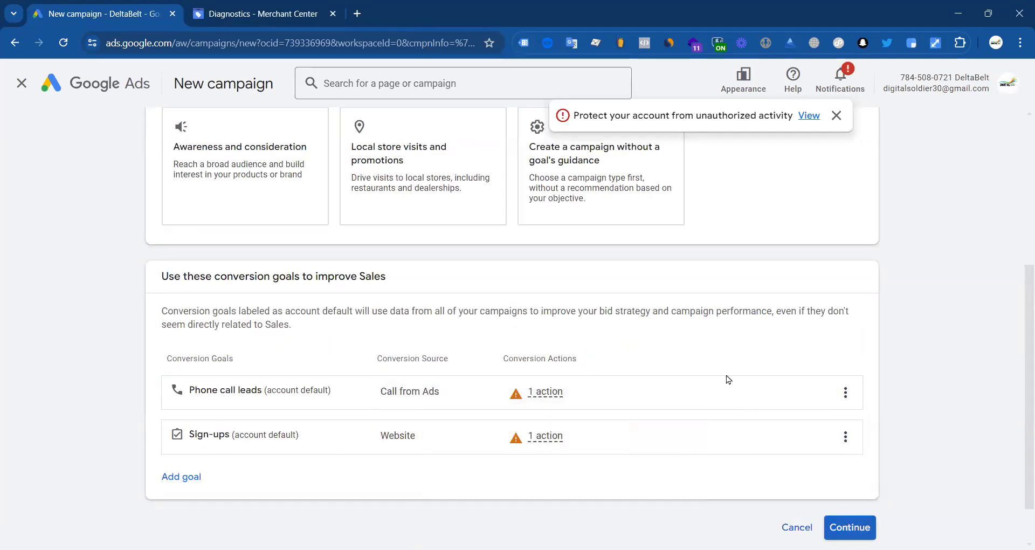
scroll(433, 296, down, 7)
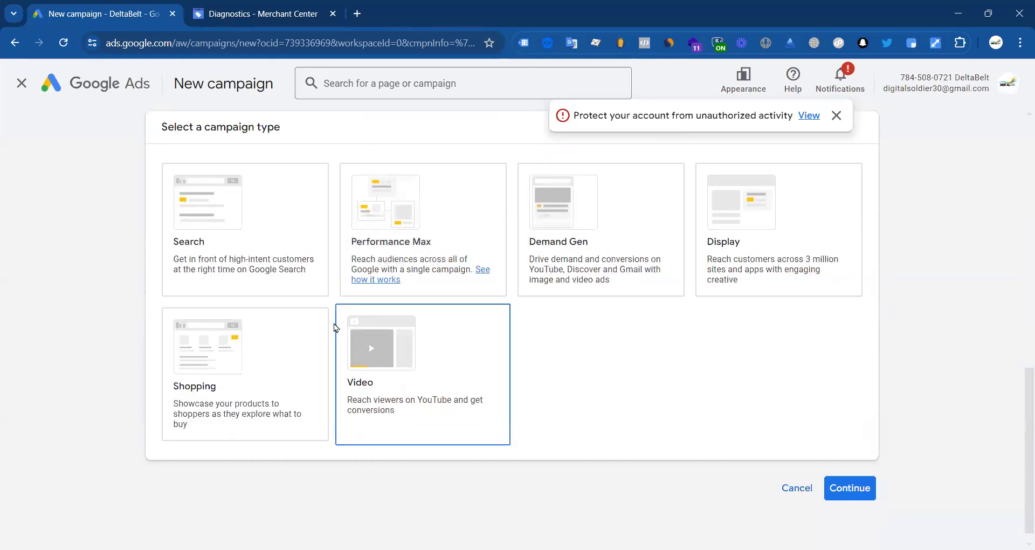
scroll(595, 244, up, 1)
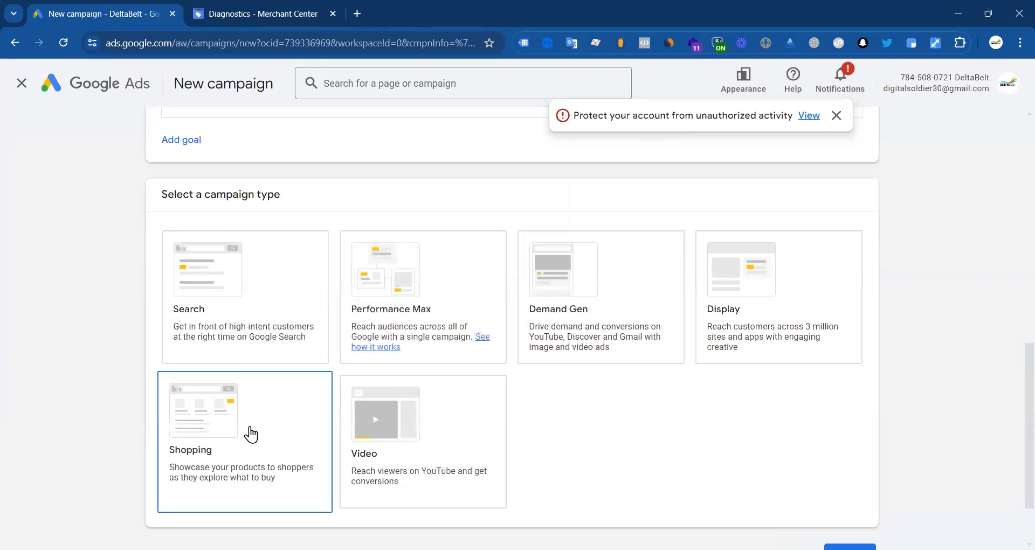
click(231, 432)
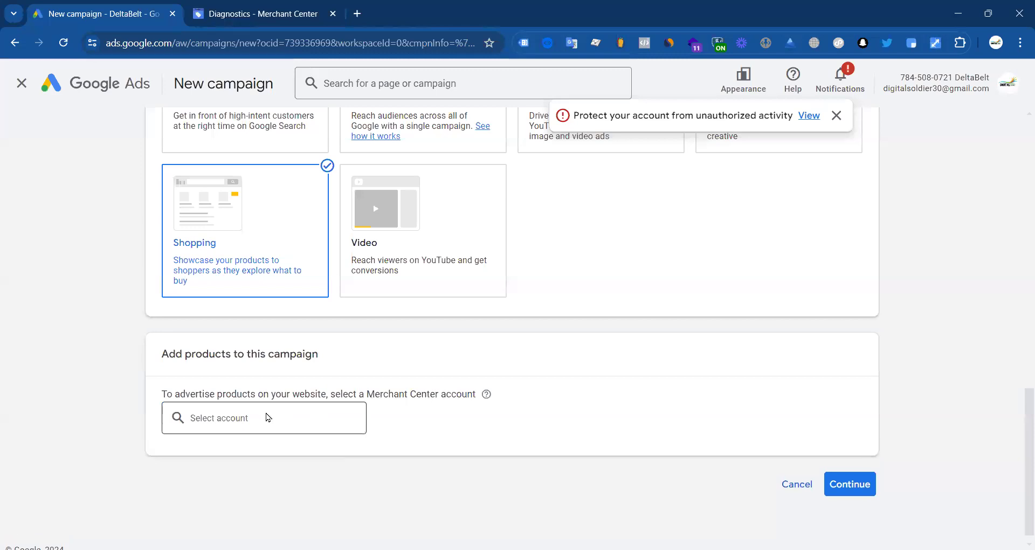
click(266, 417)
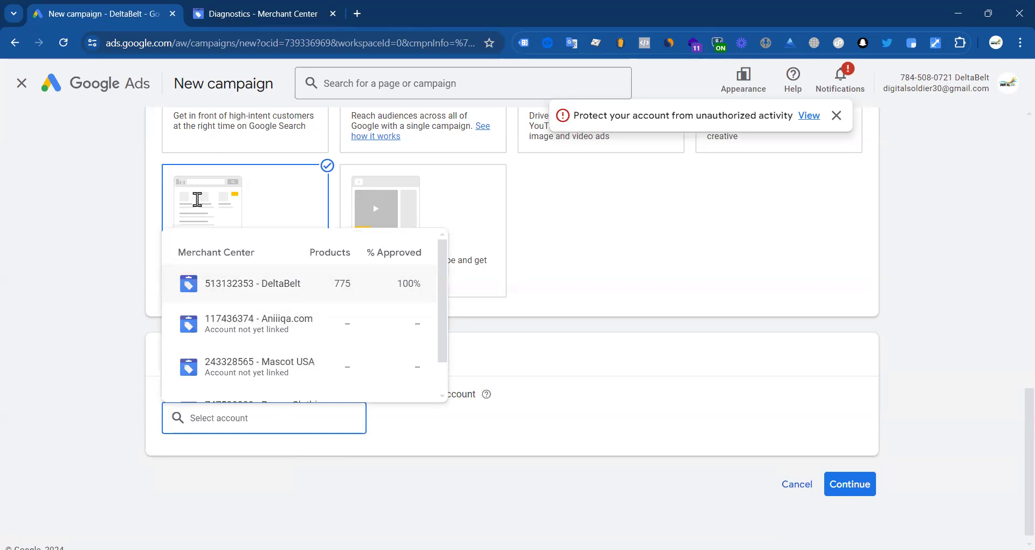
Step: Pick the DeltaBelt Merchant Center account for the campaign
scroll(277, 356, down, 1)
scroll(277, 357, up, 1)
scroll(625, 235, up, 2)
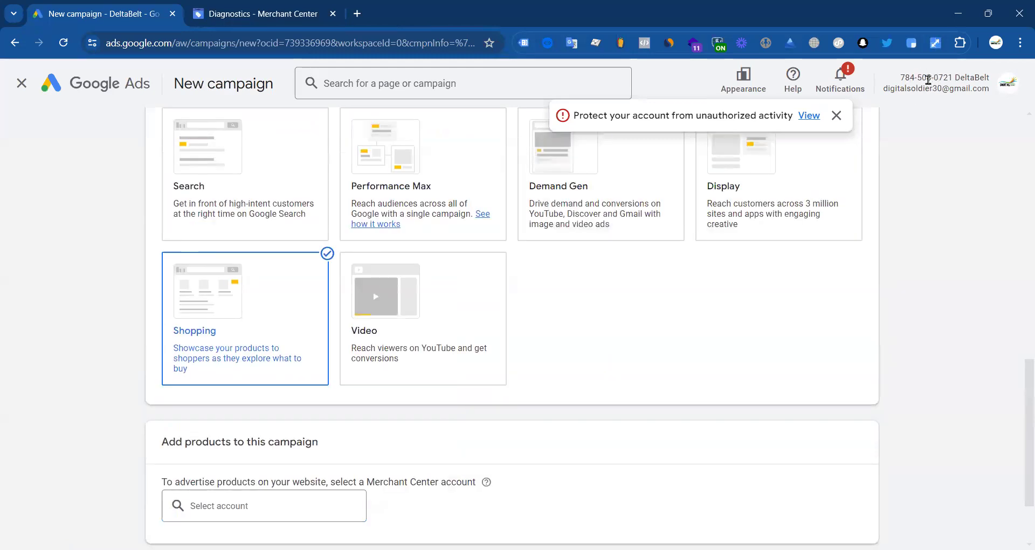
click(253, 501)
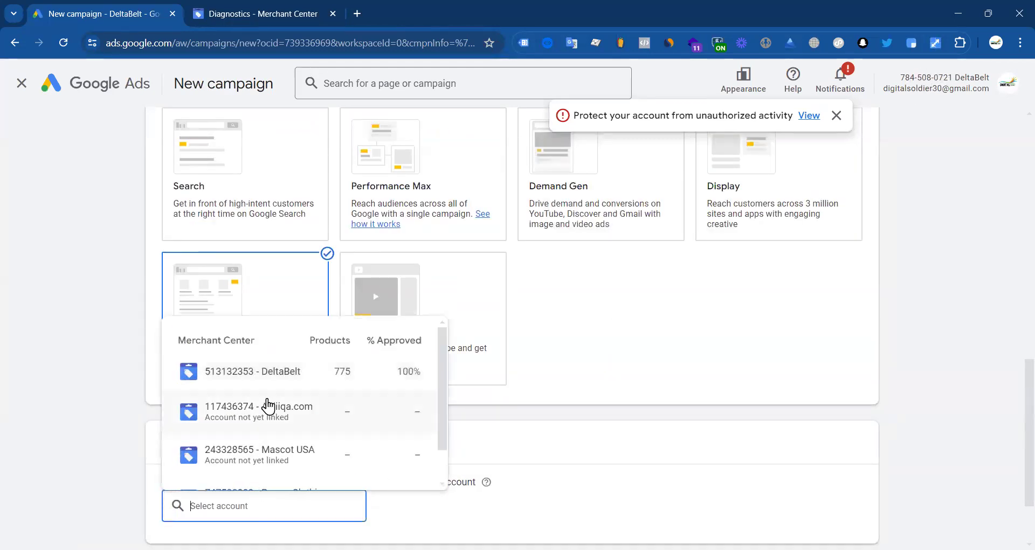
click(287, 385)
Step: Choose the Standard Shopping campaign subtype and continue
scroll(436, 365, down, 8)
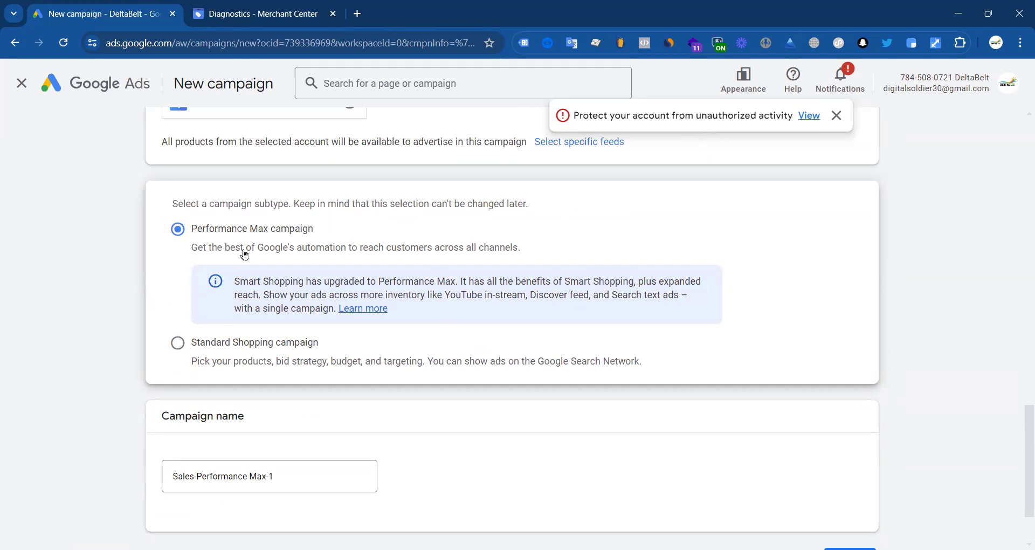
click(178, 342)
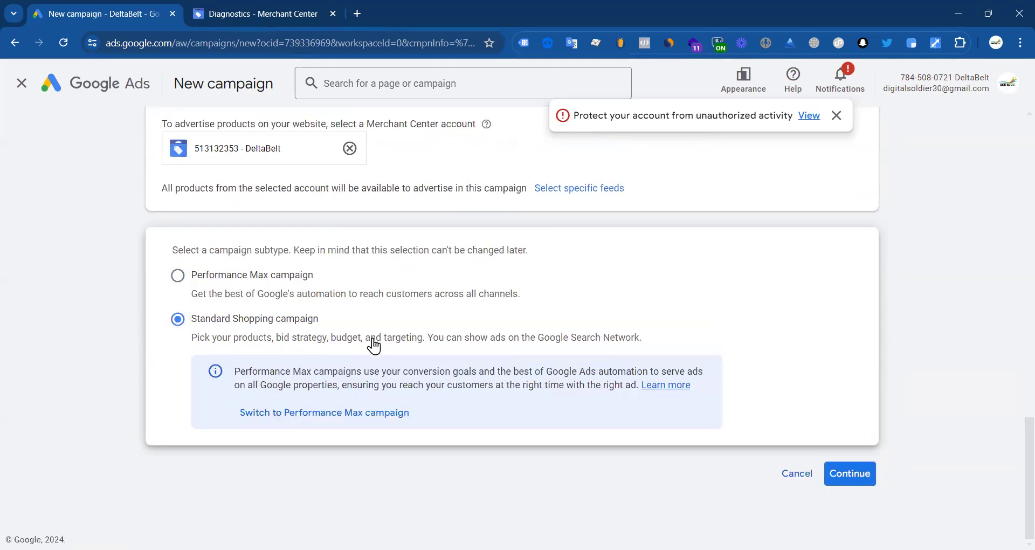
click(854, 477)
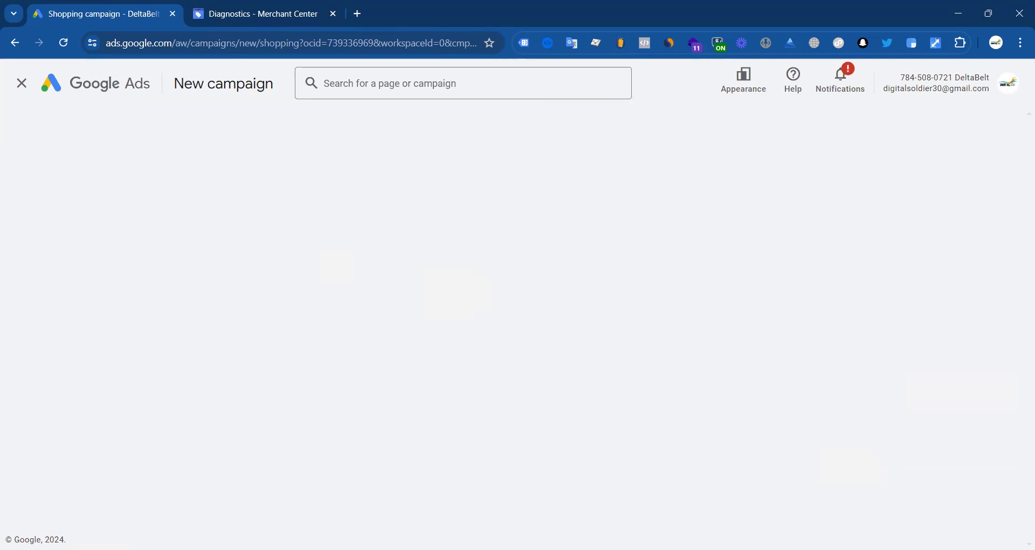
Step: Run a fast.com speed test in a new tab (about 9.5 Mbps), then close it
click(360, 12)
text(fast.com)
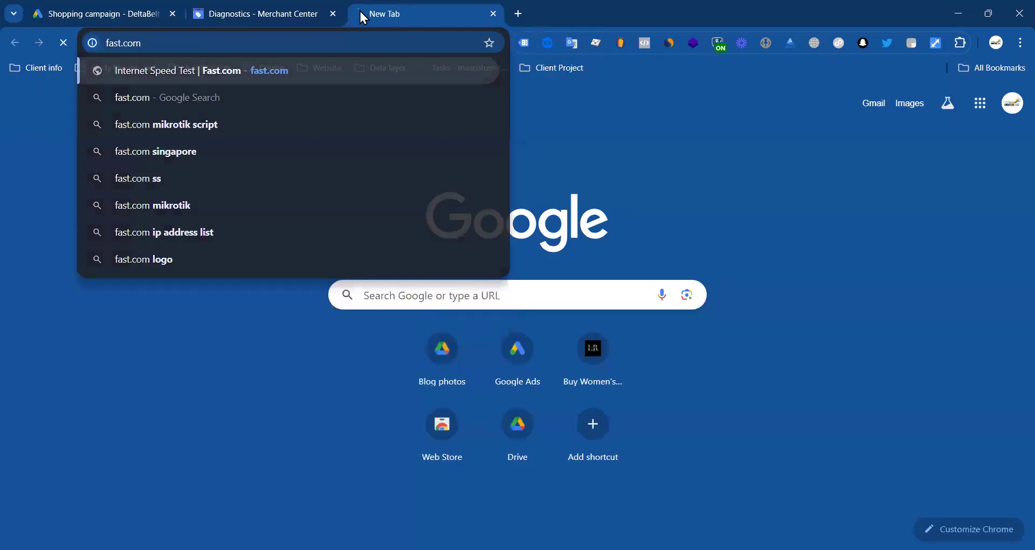
key(Return)
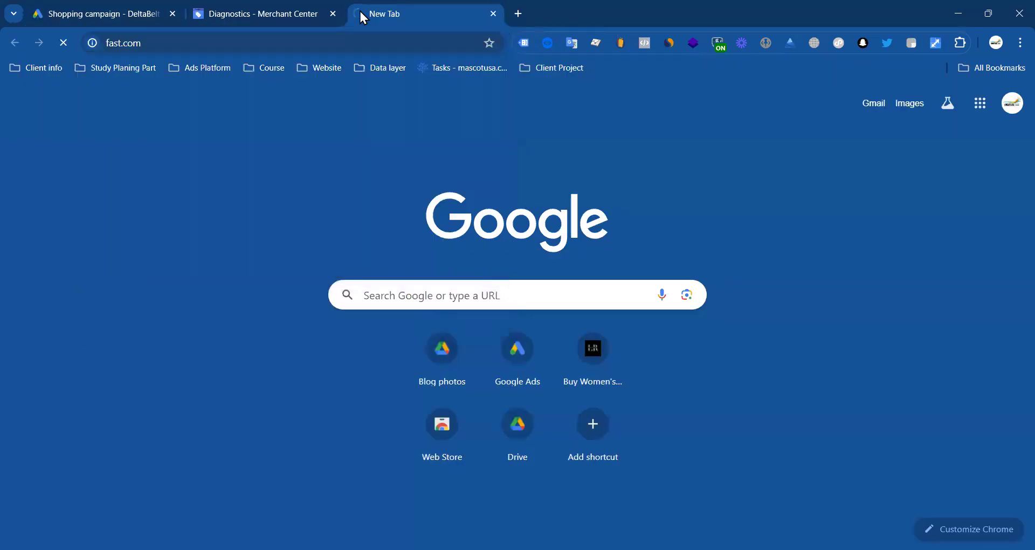
click(76, 15)
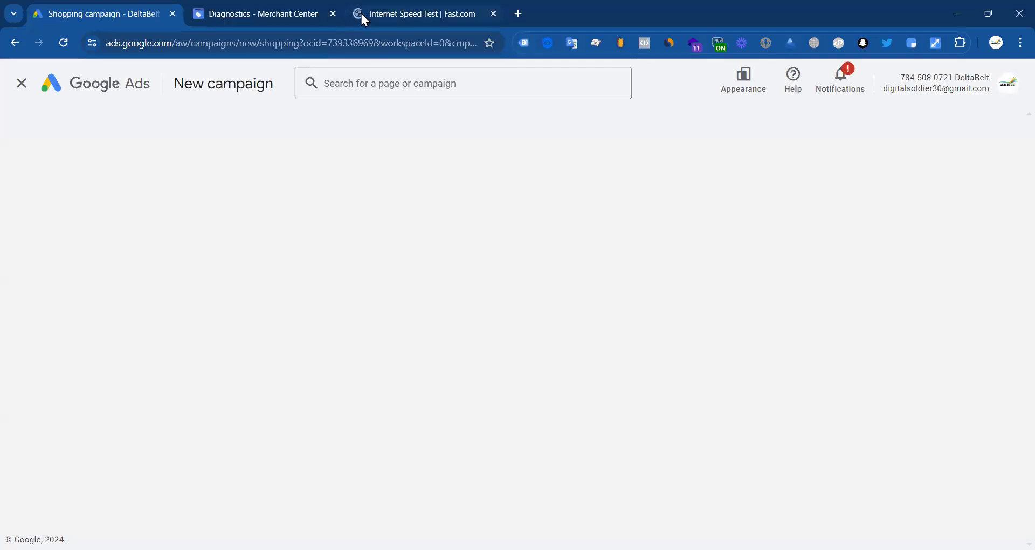
click(362, 16)
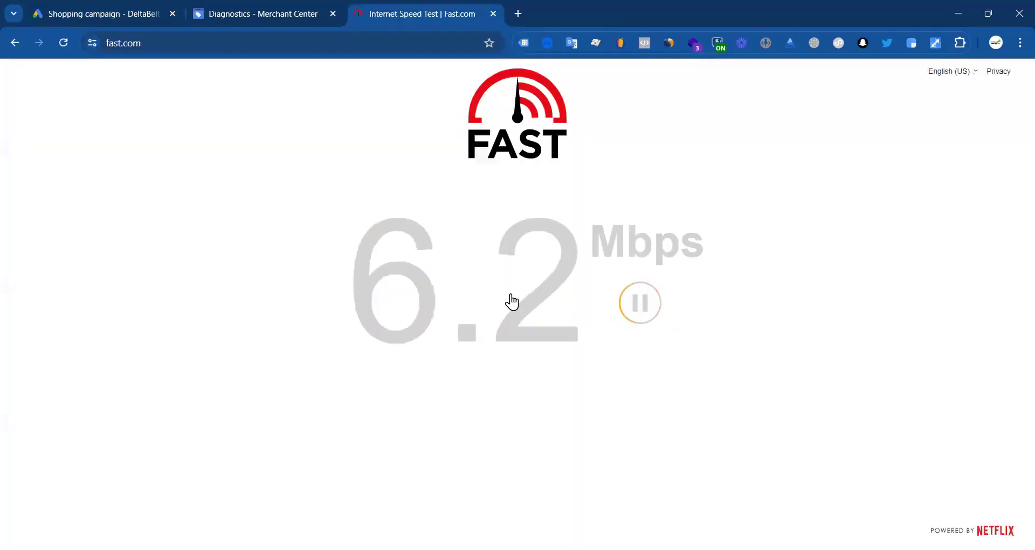
click(104, 14)
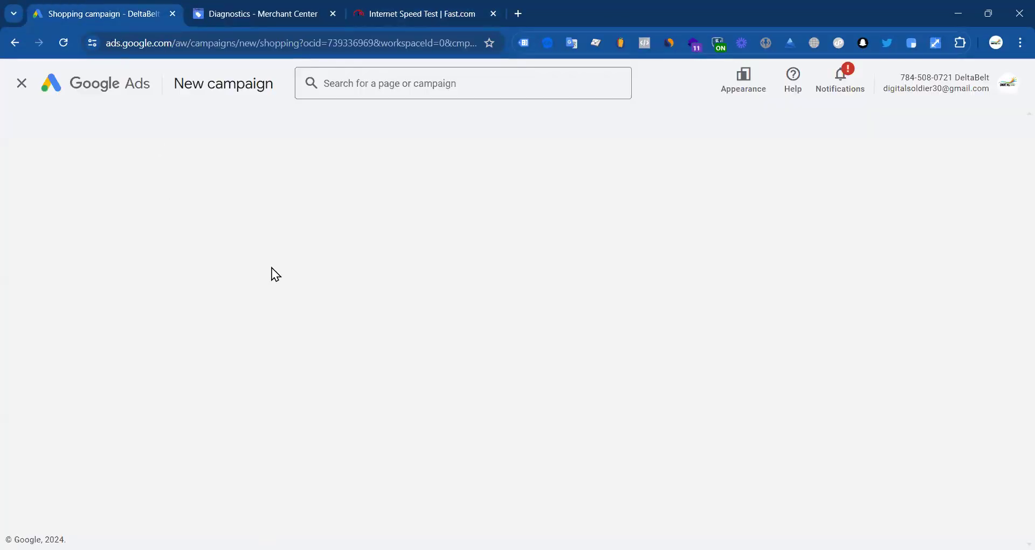
click(446, 13)
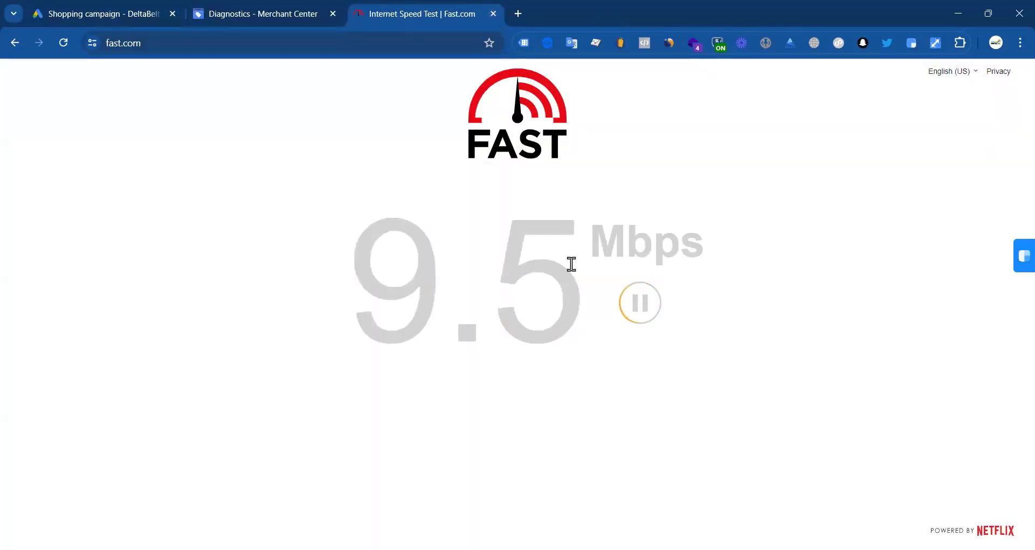
click(493, 13)
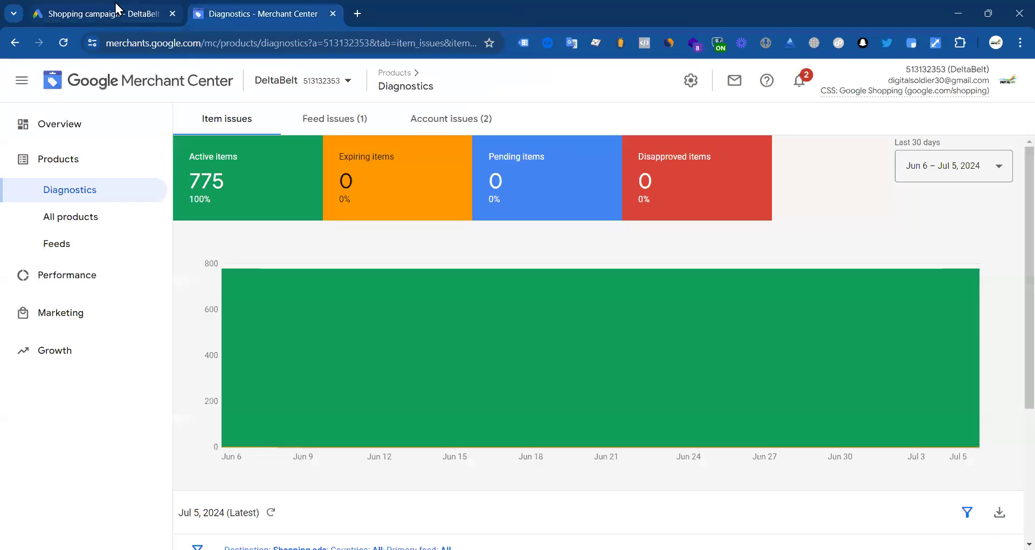
Step: Name the campaign Shopping
click(117, 11)
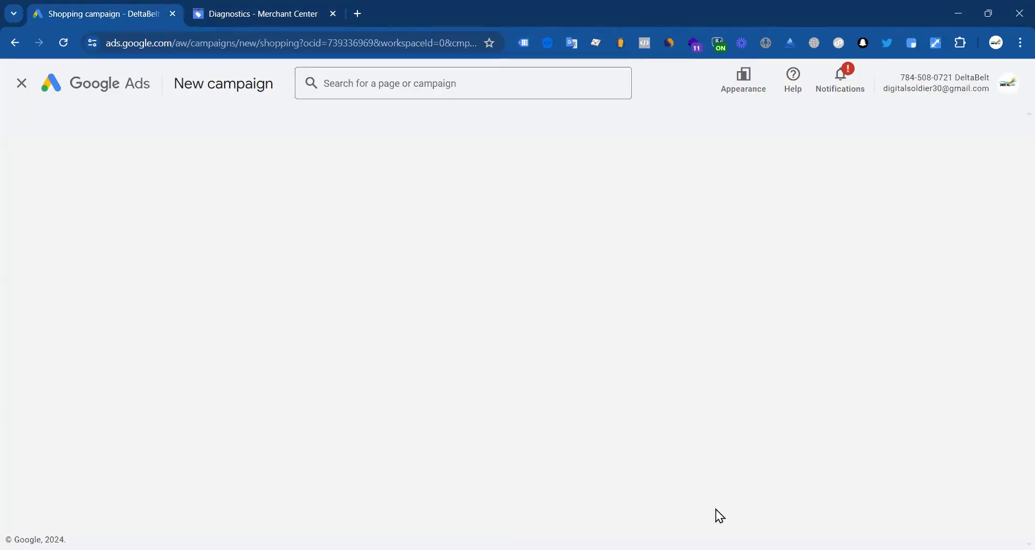
scroll(106, 330, up, 5)
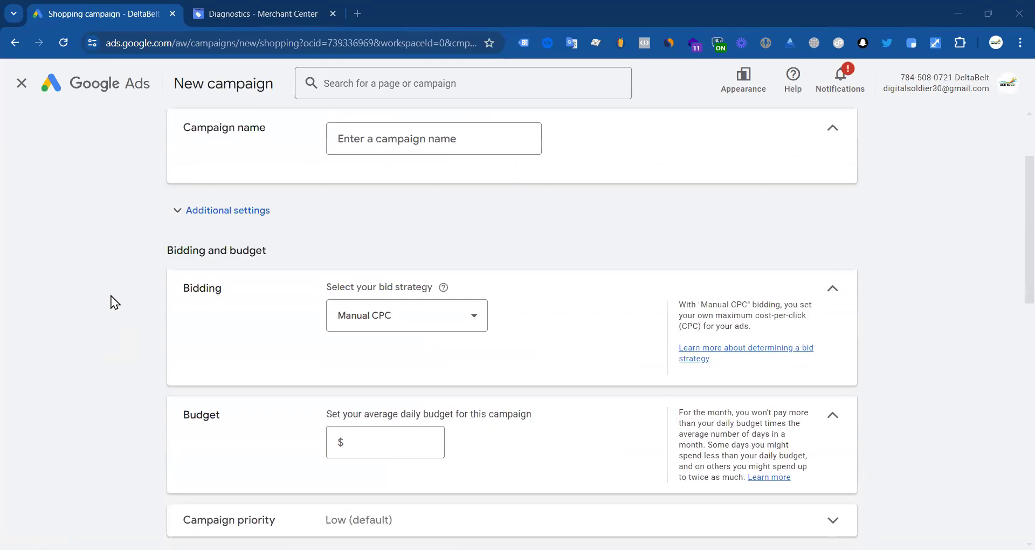
scroll(398, 247, up, 2)
click(408, 254)
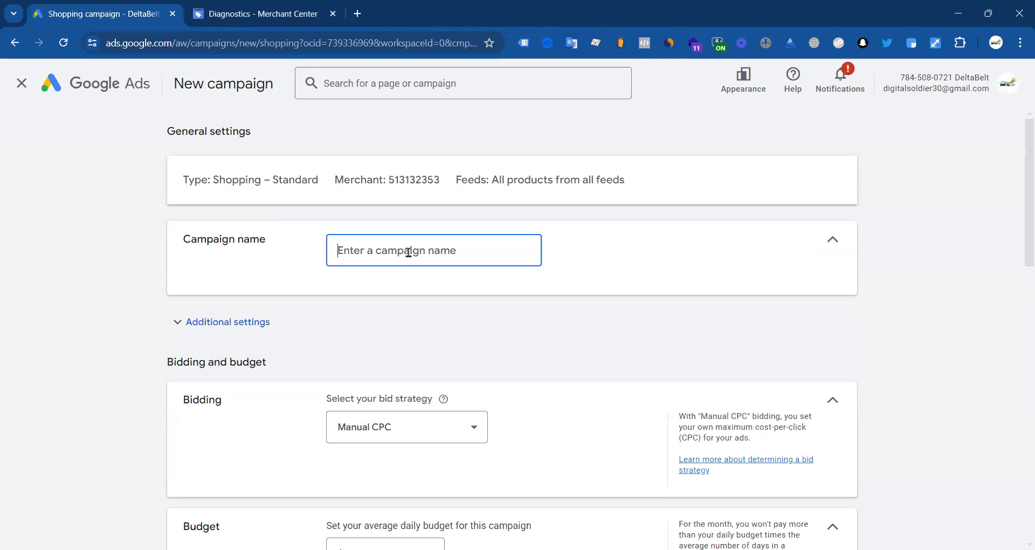
text(Shopping)
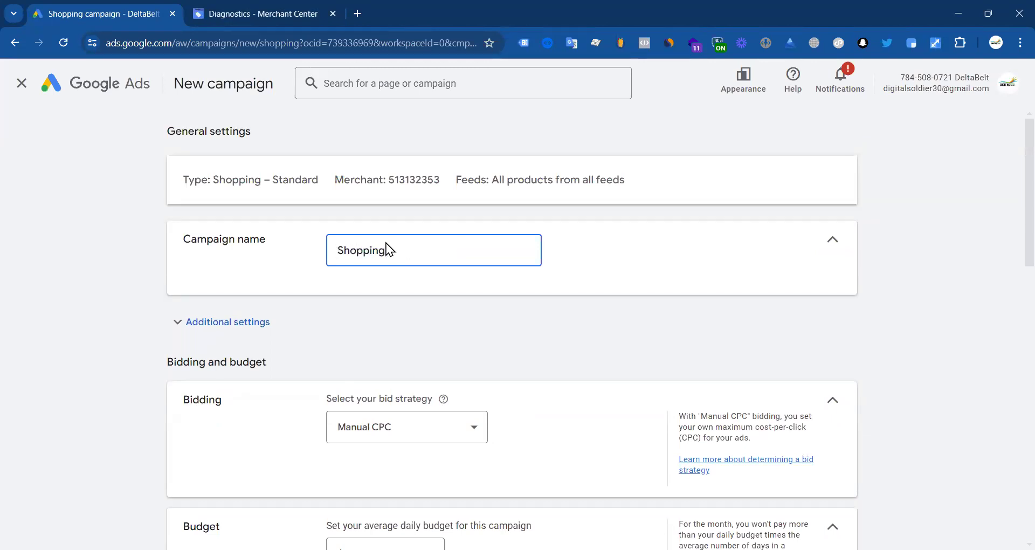
Step: Keep Manual CPC as the campaign's bid strategy
scroll(242, 384, down, 4)
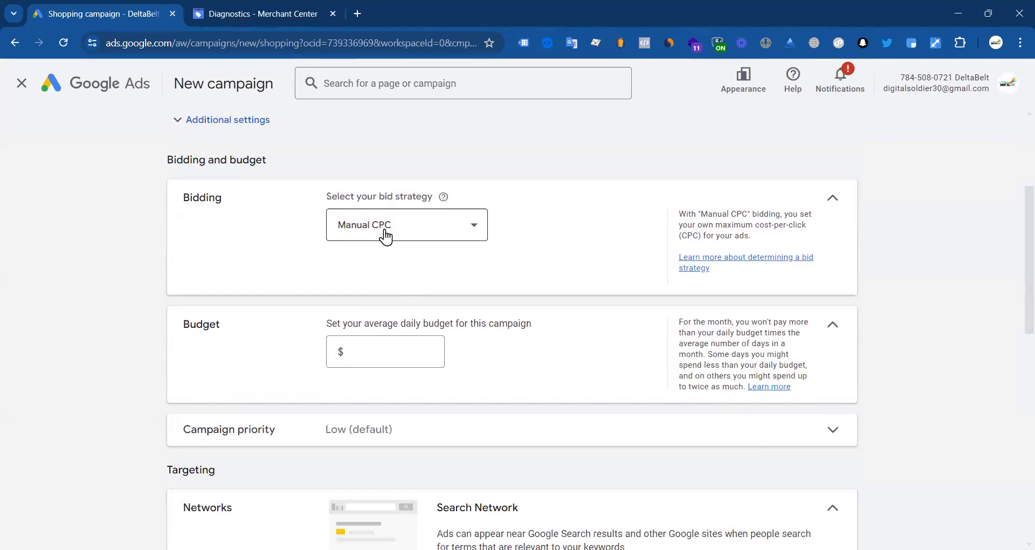
click(386, 236)
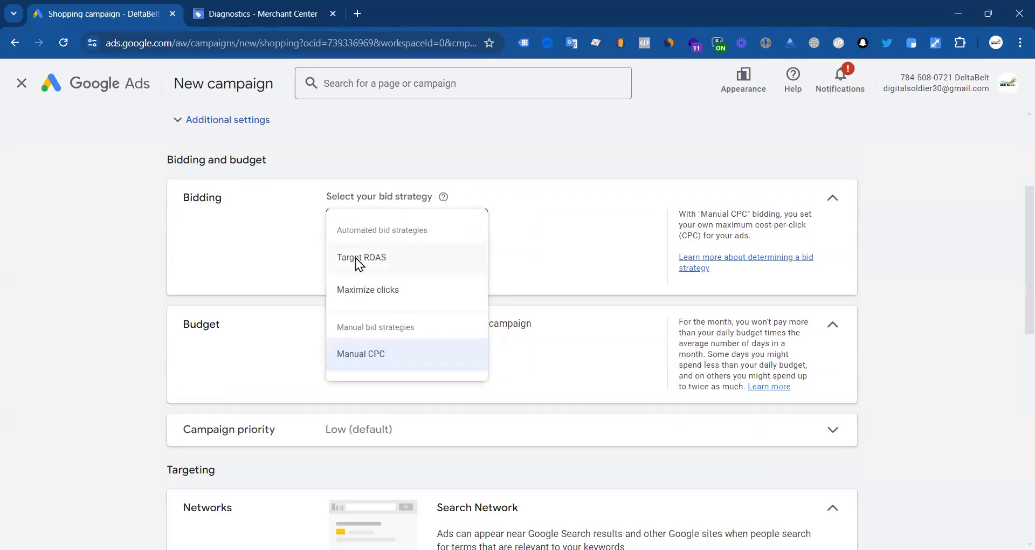
mouse_move(379, 262)
click(566, 126)
click(383, 229)
click(363, 358)
click(364, 354)
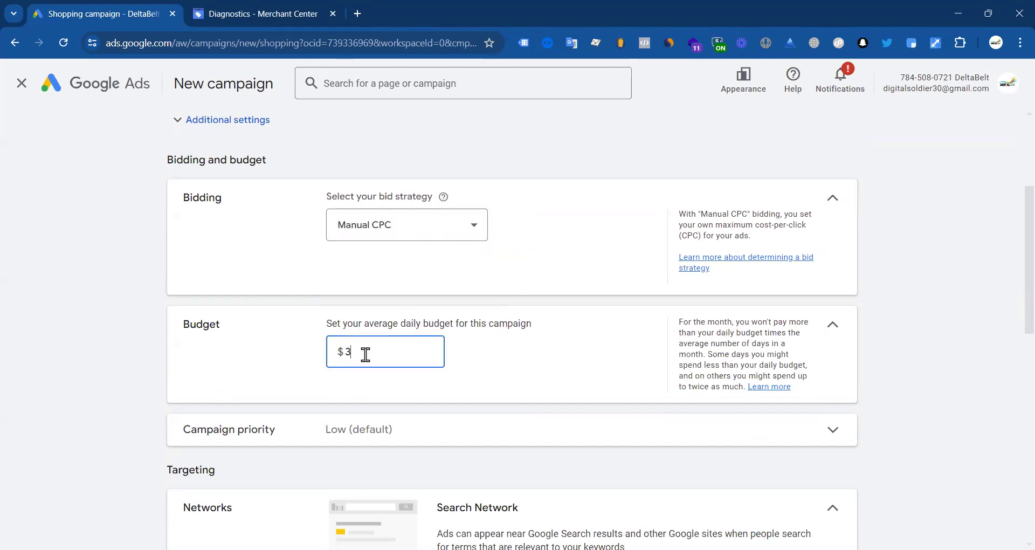
Step: Enter a $20 daily budget and review the campaign priority and device settings
text(20)
scroll(81, 343, down, 5)
scroll(377, 302, up, 1)
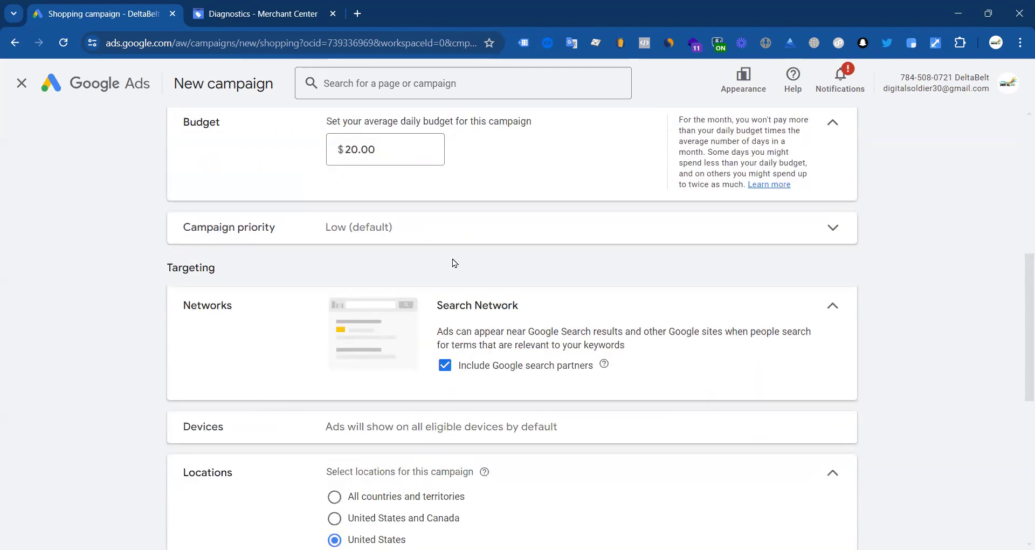
click(725, 227)
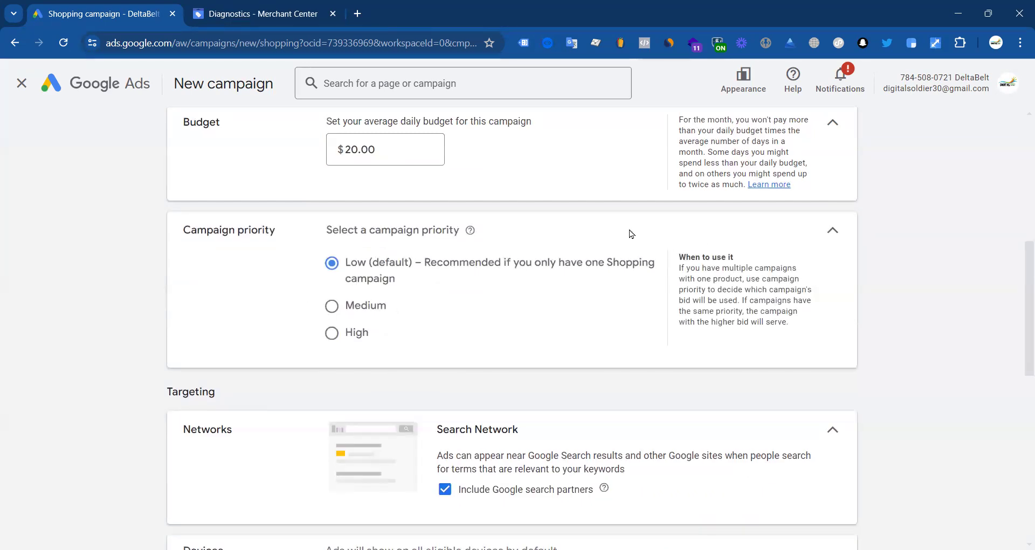
click(831, 230)
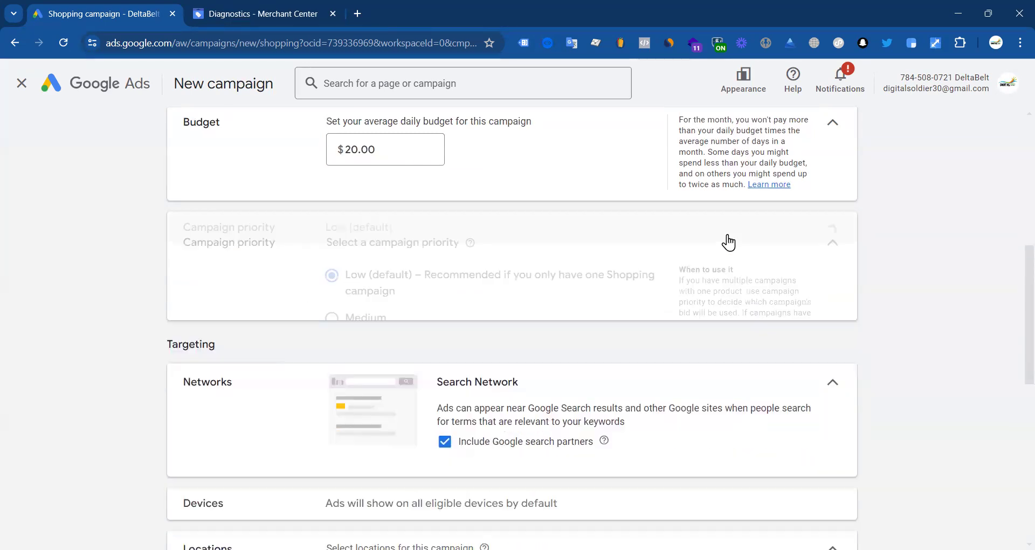
scroll(429, 267, down, 4)
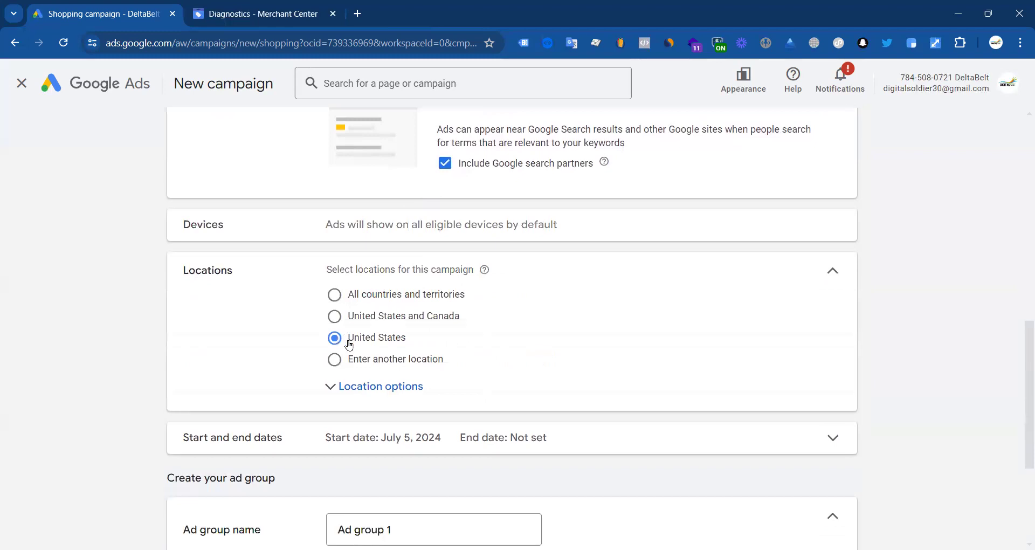
scroll(453, 284, down, 3)
scroll(349, 250, up, 3)
drag(340, 226, 606, 230)
scroll(555, 243, down, 4)
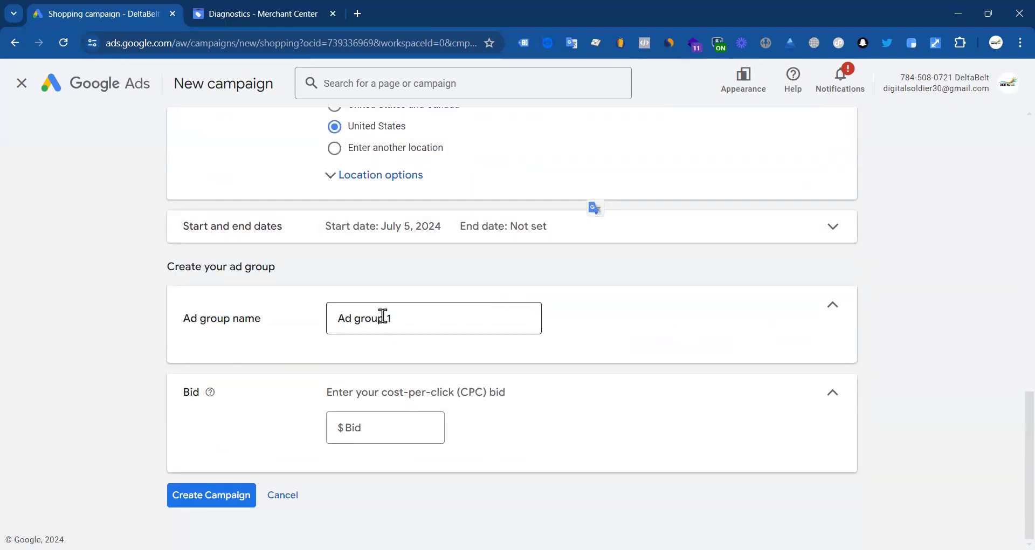
Step: Set a $0.60 ad group bid and create the Shopping campaign
click(390, 428)
scroll(568, 224, up, 6)
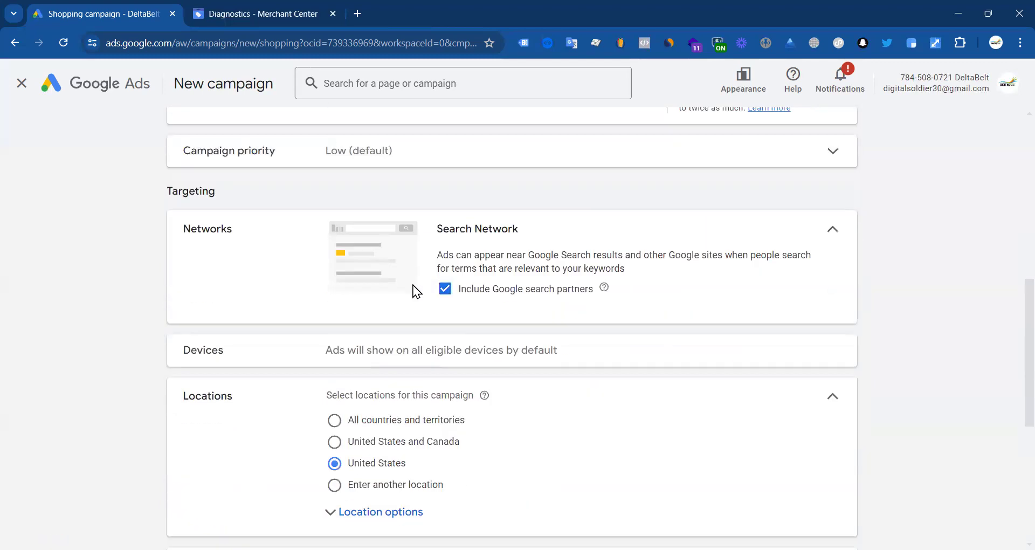
scroll(415, 291, down, 6)
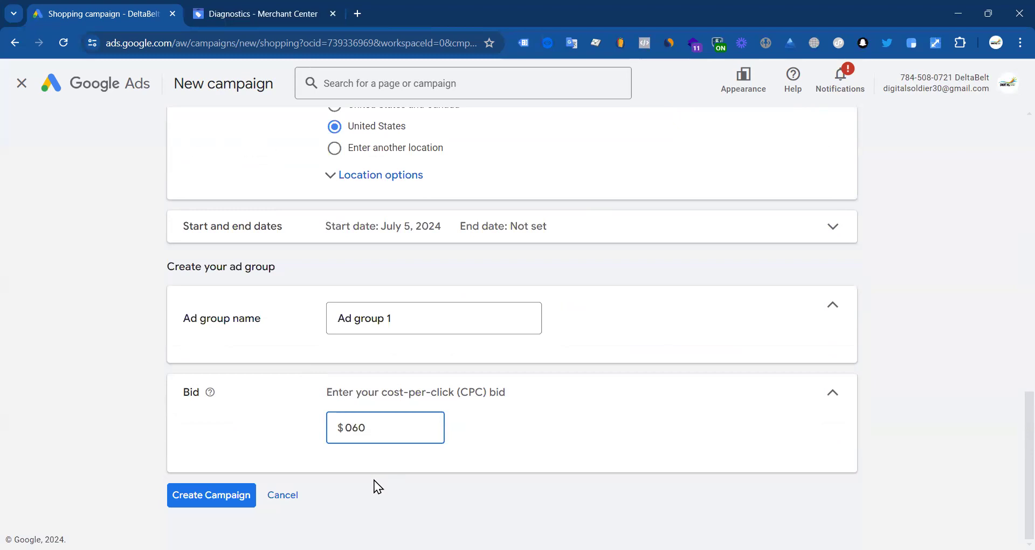
click(220, 496)
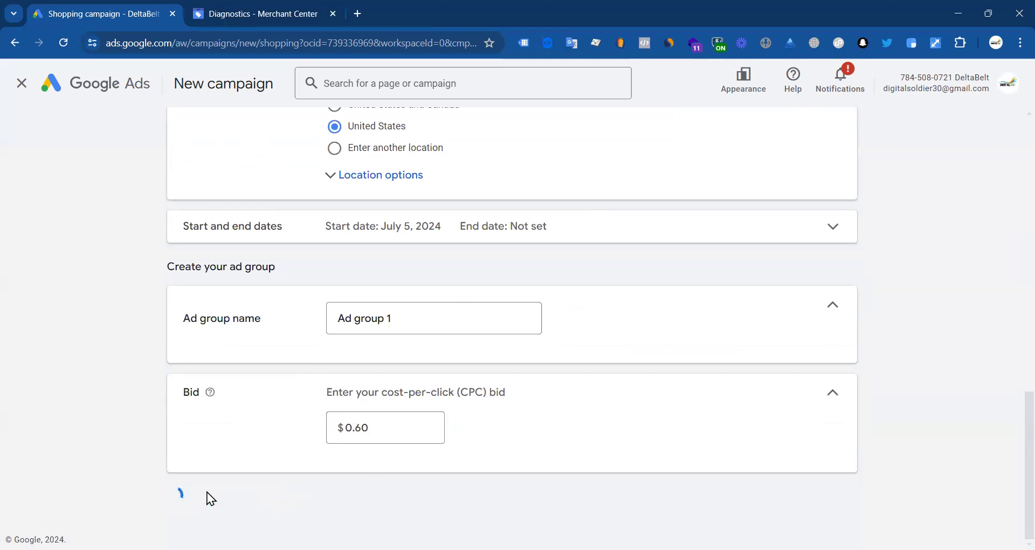
scroll(296, 387, up, 5)
scroll(311, 355, down, 5)
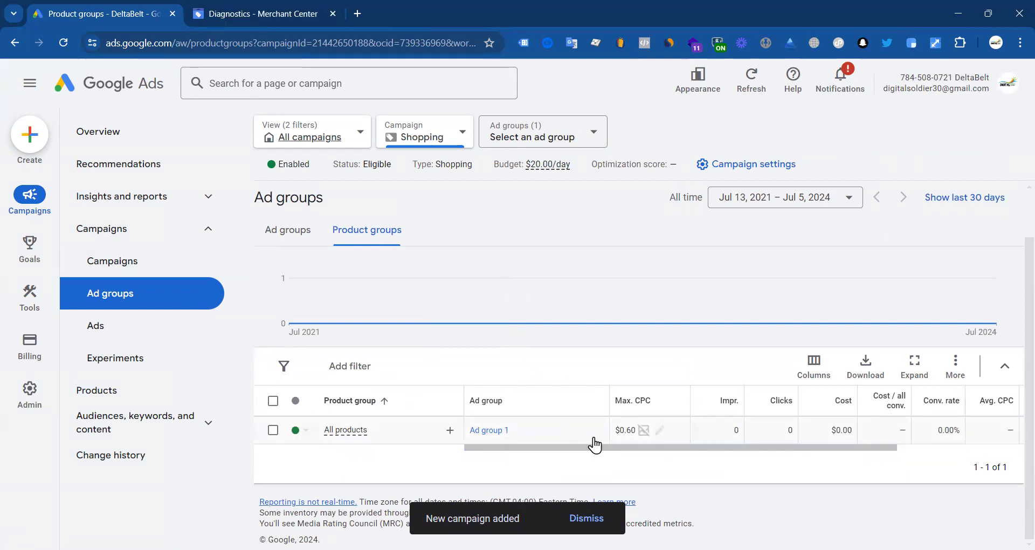
Step: Check the new Shopping campaign's Ads page, then return to Campaigns showing $20.00/day and Eligible
click(124, 267)
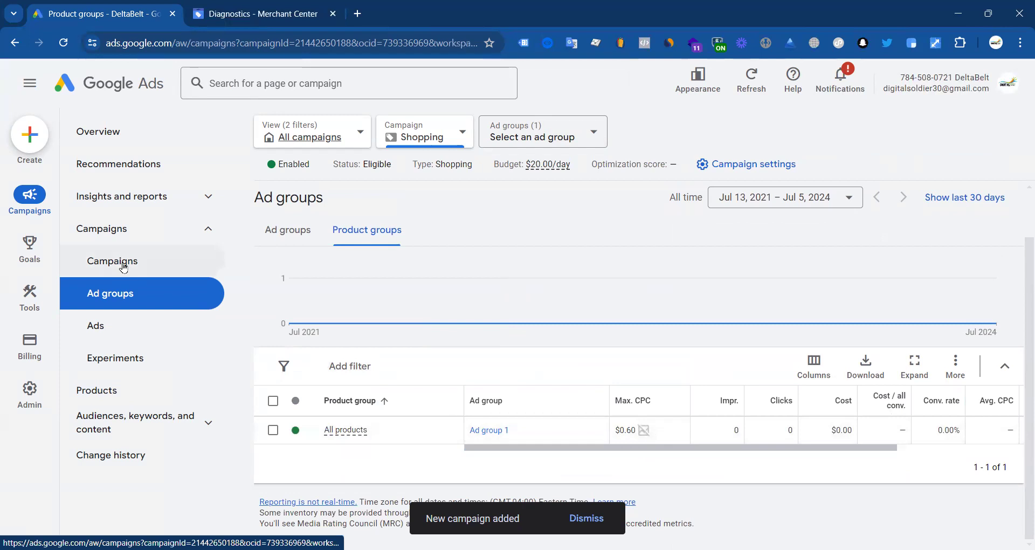
click(102, 325)
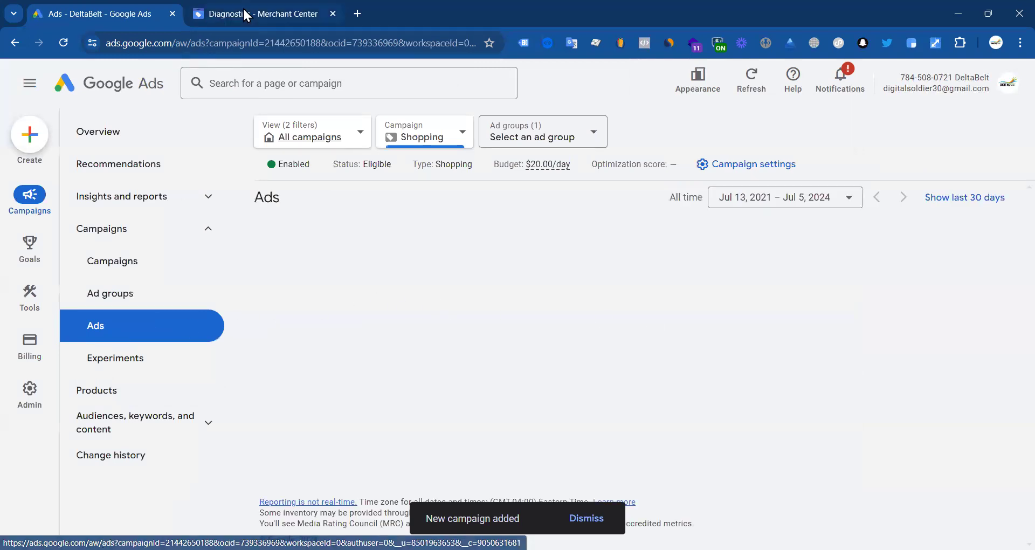
click(109, 262)
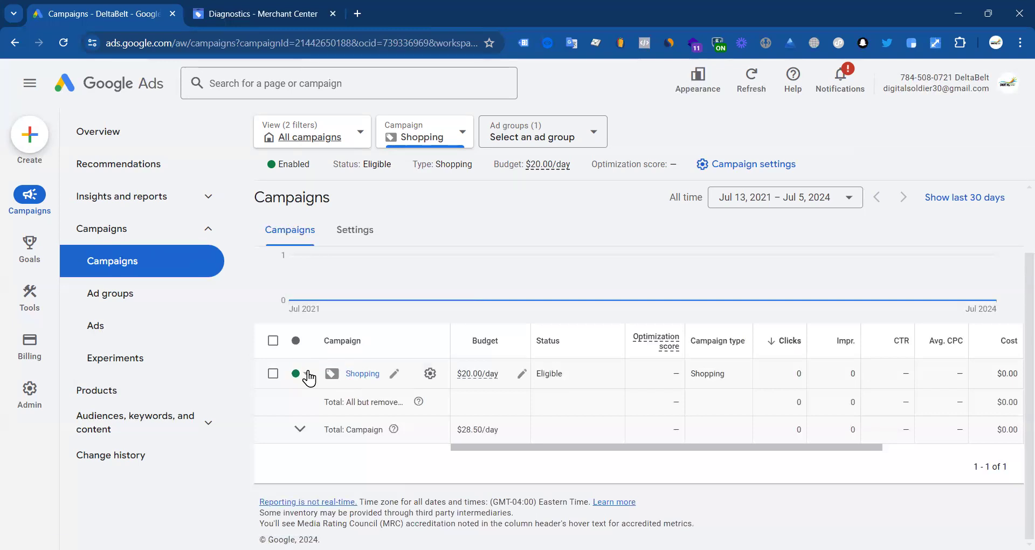
Step: Set the Shopping campaign's status to Paused using its status-dot menu
click(305, 412)
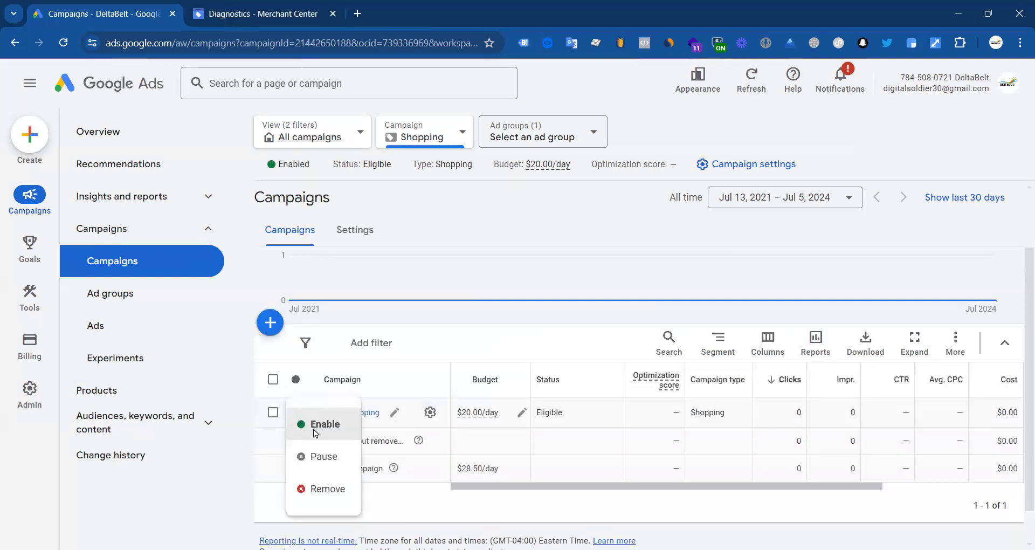
click(305, 418)
click(306, 415)
click(323, 457)
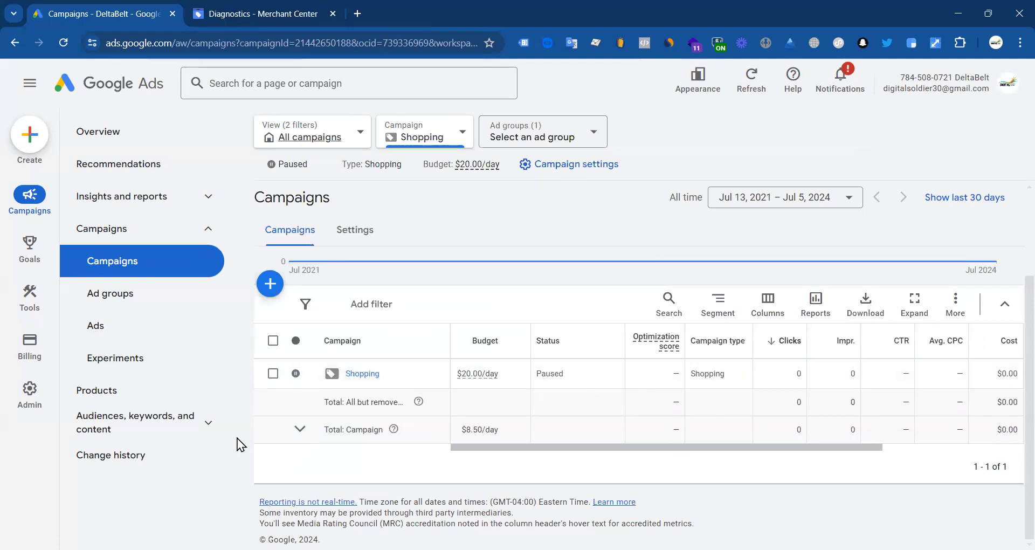
drag(516, 448, 579, 447)
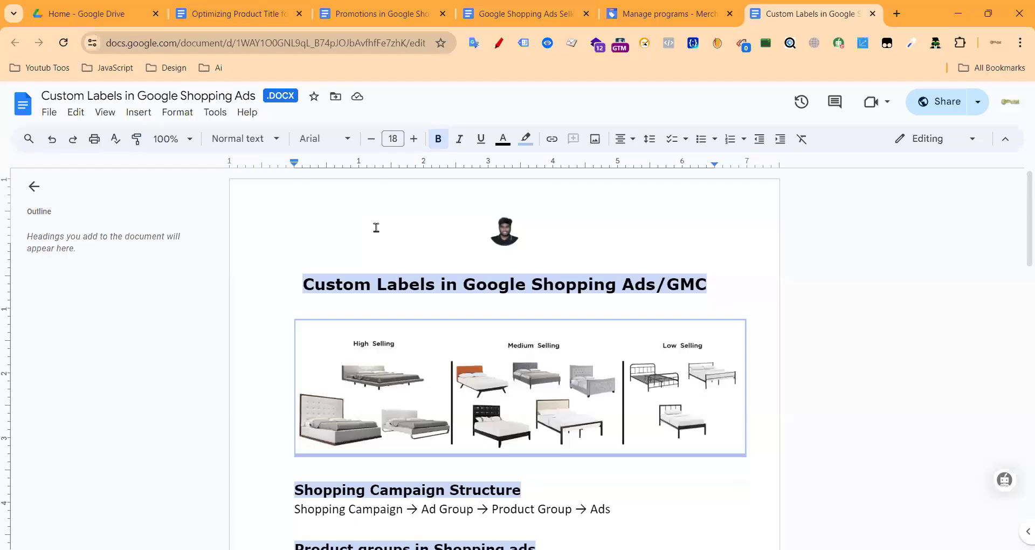
Step: Load loungewearrepublic.com.au in a new browser tab
scroll(402, 323, down, 3)
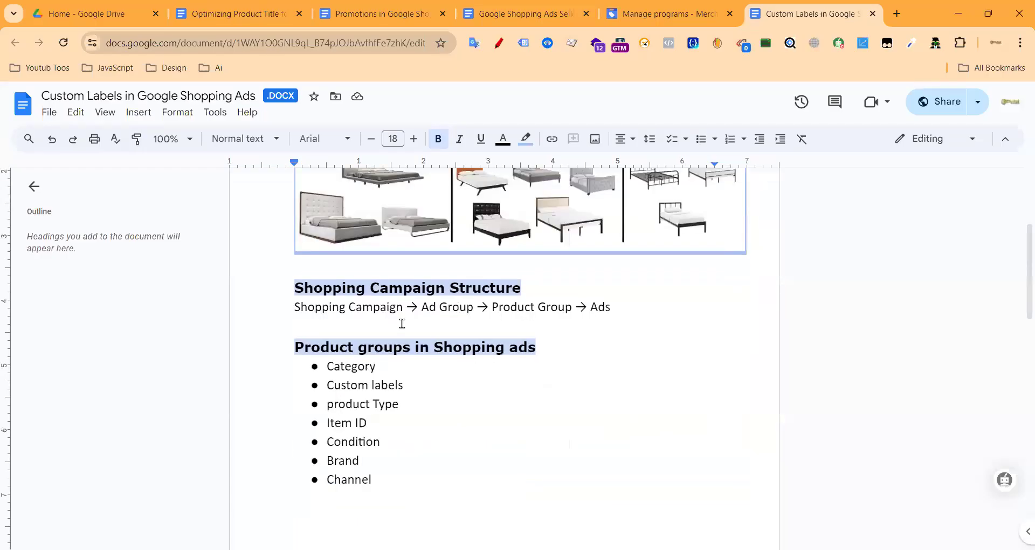
scroll(402, 324, up, 3)
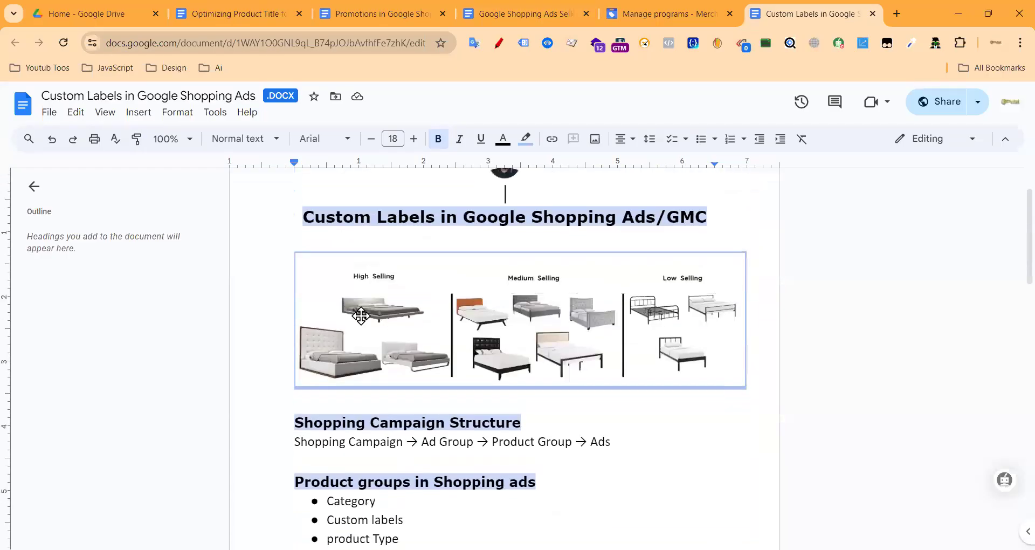
click(899, 13)
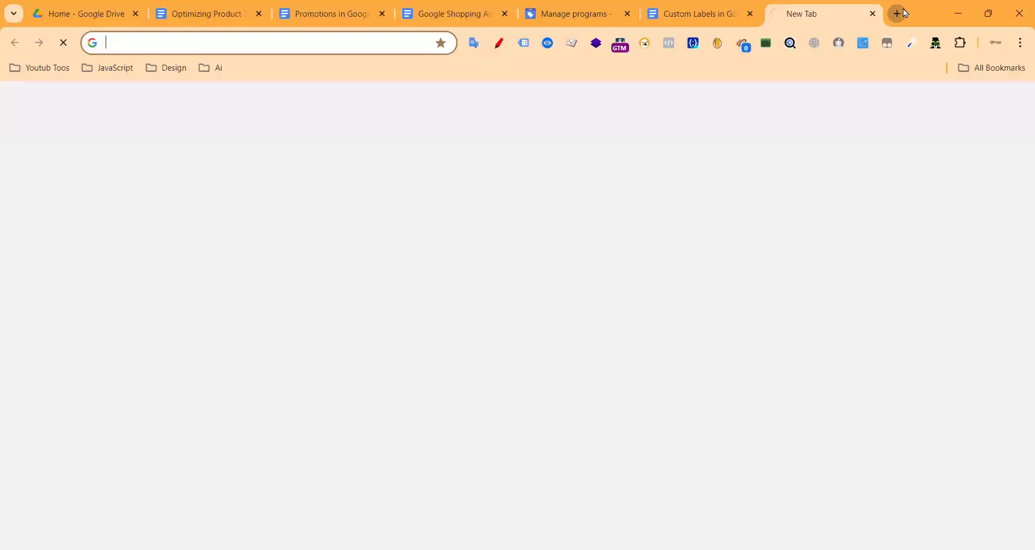
text(loungewearrepublic.com.au)
key(Return)
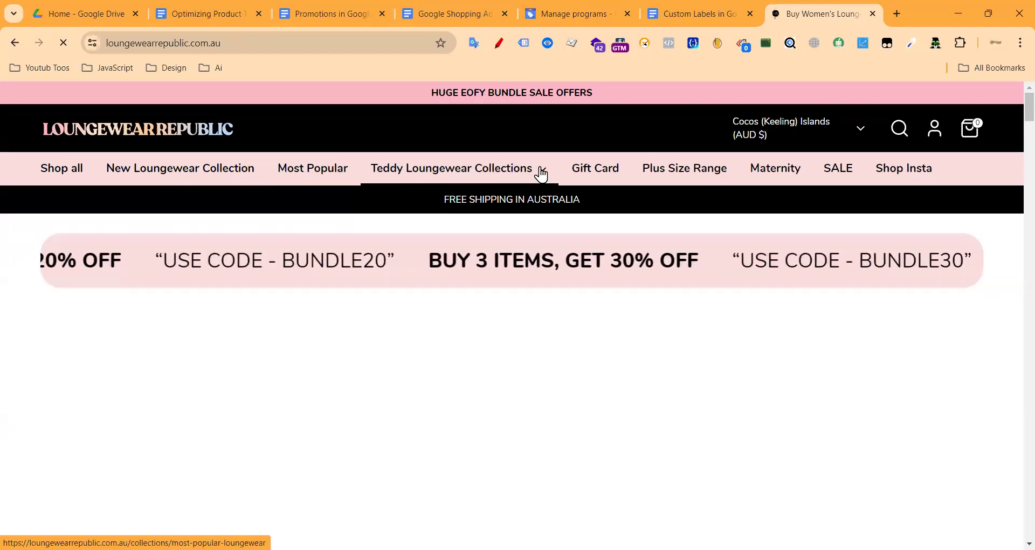
Step: Open the Most Popular collection and scroll through its 25 products
click(559, 173)
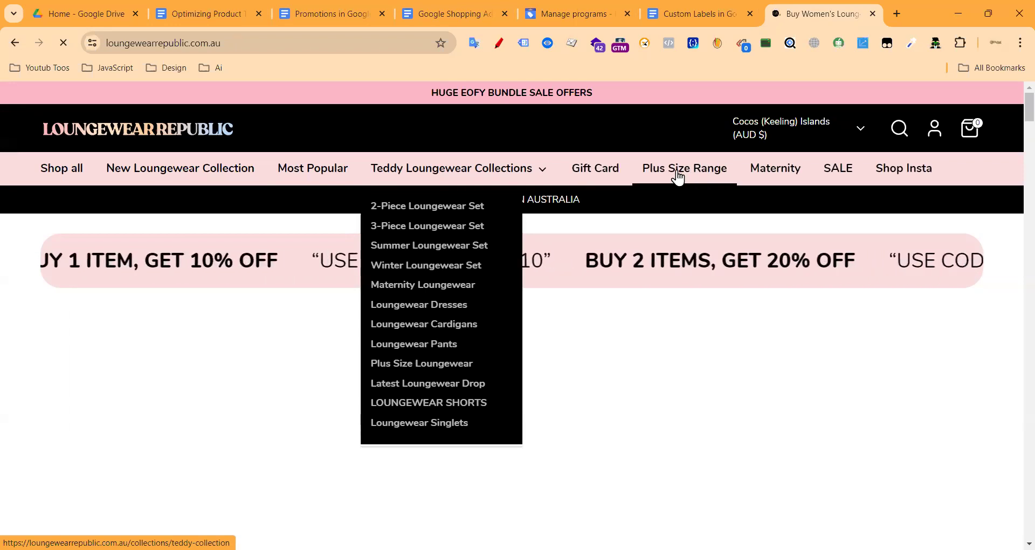
click(683, 176)
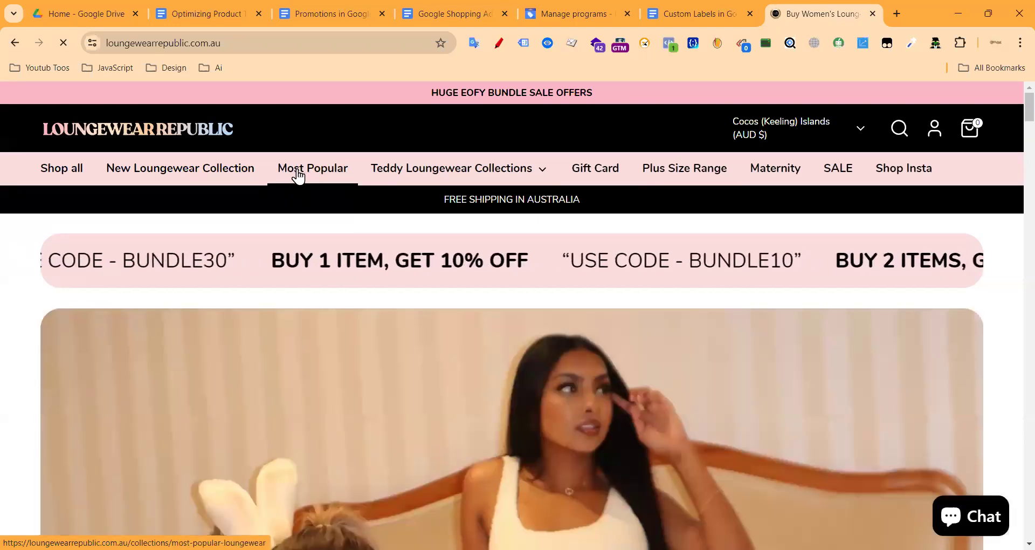
click(285, 172)
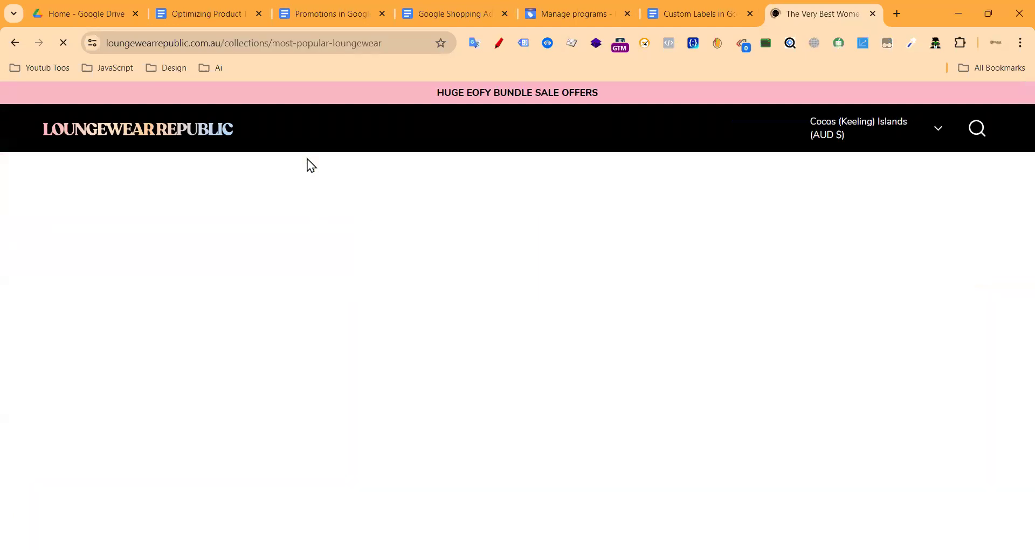
scroll(362, 248, down, 6)
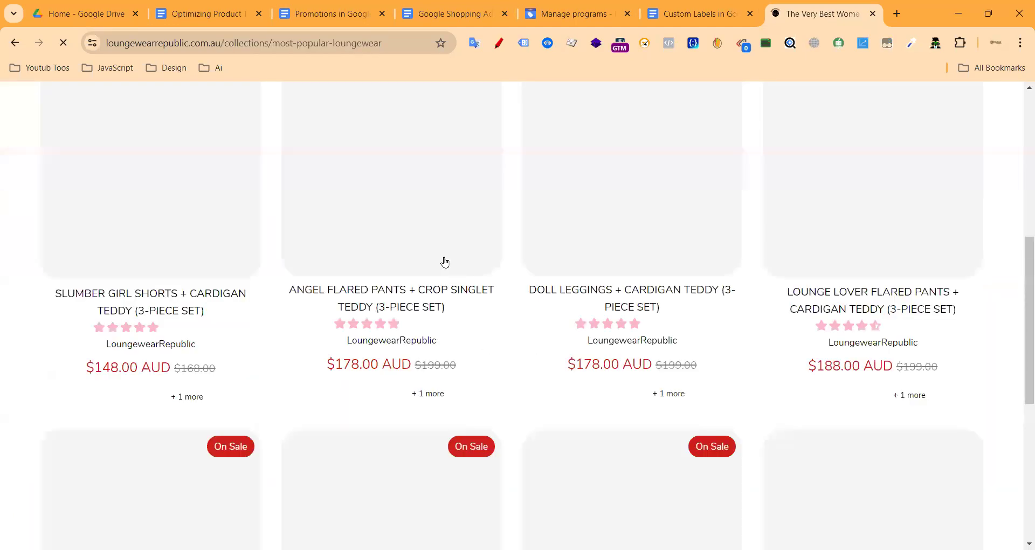
scroll(323, 250, up, 6)
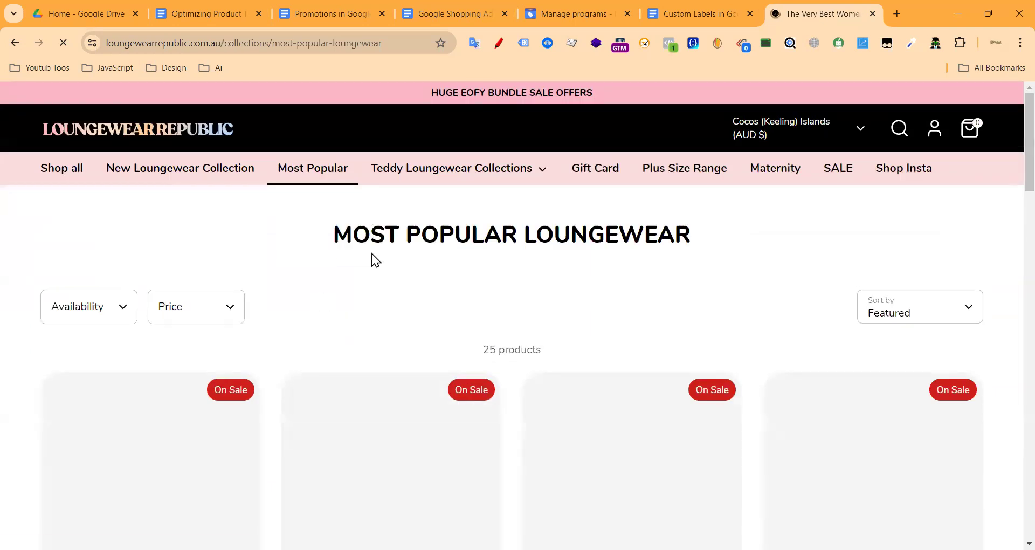
scroll(341, 231, down, 5)
scroll(345, 235, down, 10)
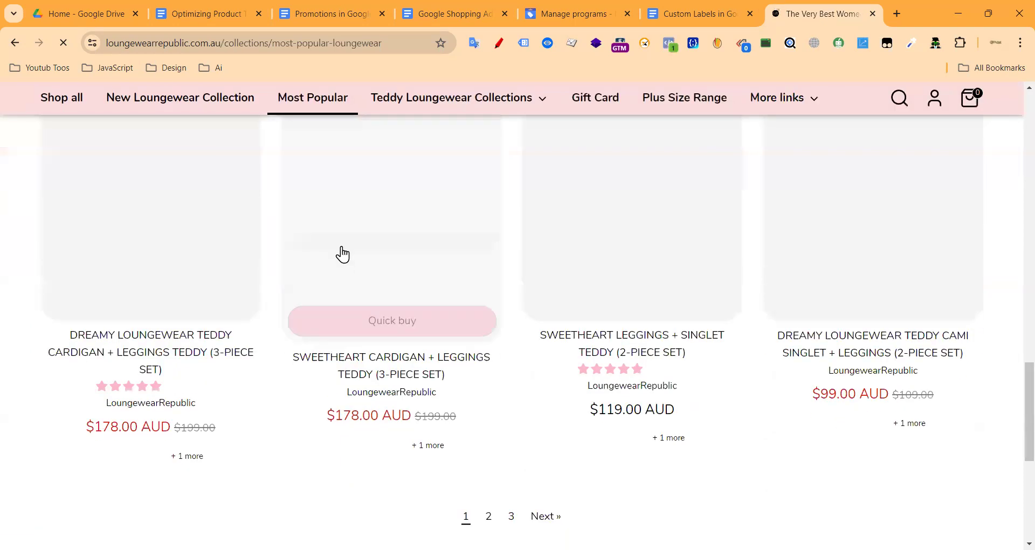
scroll(405, 260, up, 15)
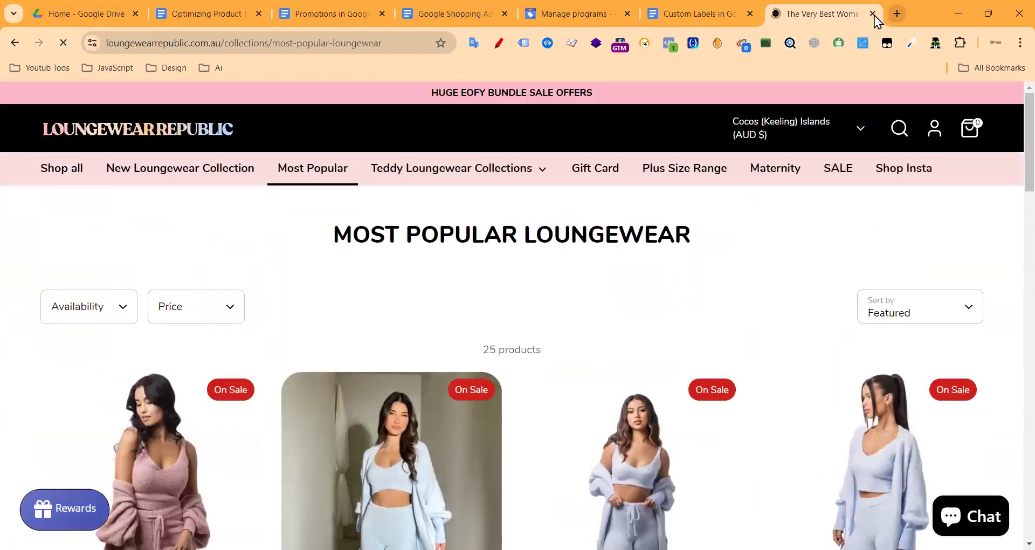
Step: Close the loungewear tab and load deltabelt.com in a new tab
key(ctrl+w)
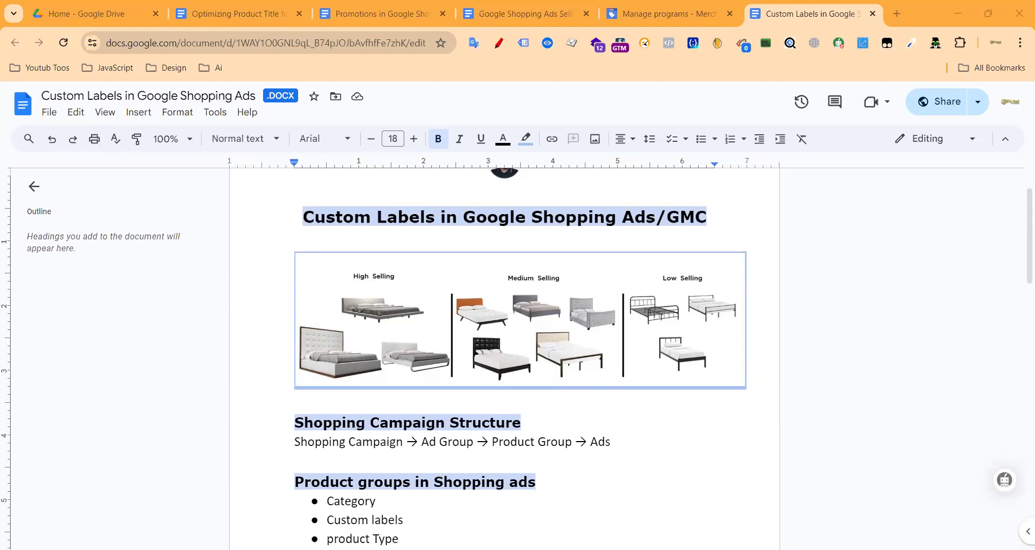
click(899, 11)
text(https://deltabelt.com/)
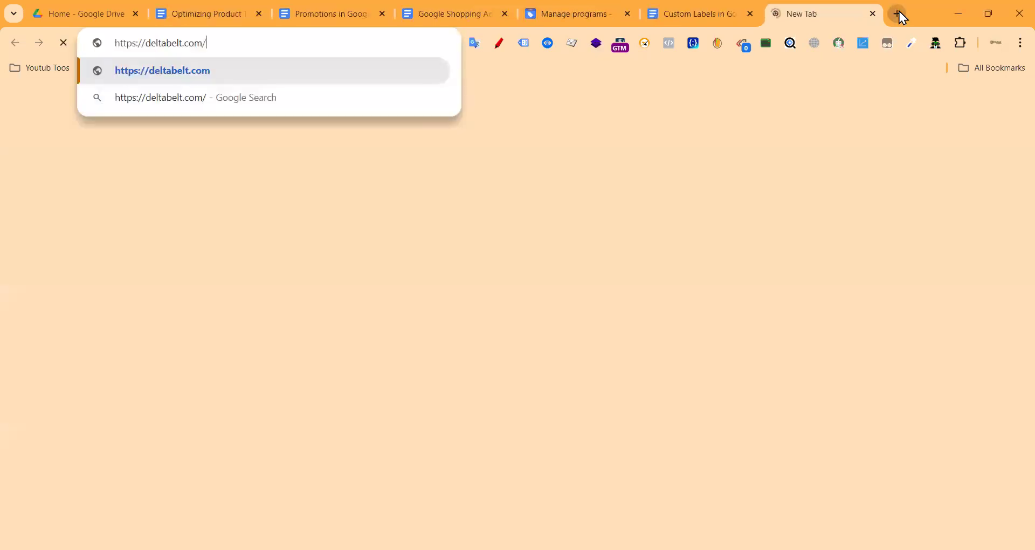
key(Return)
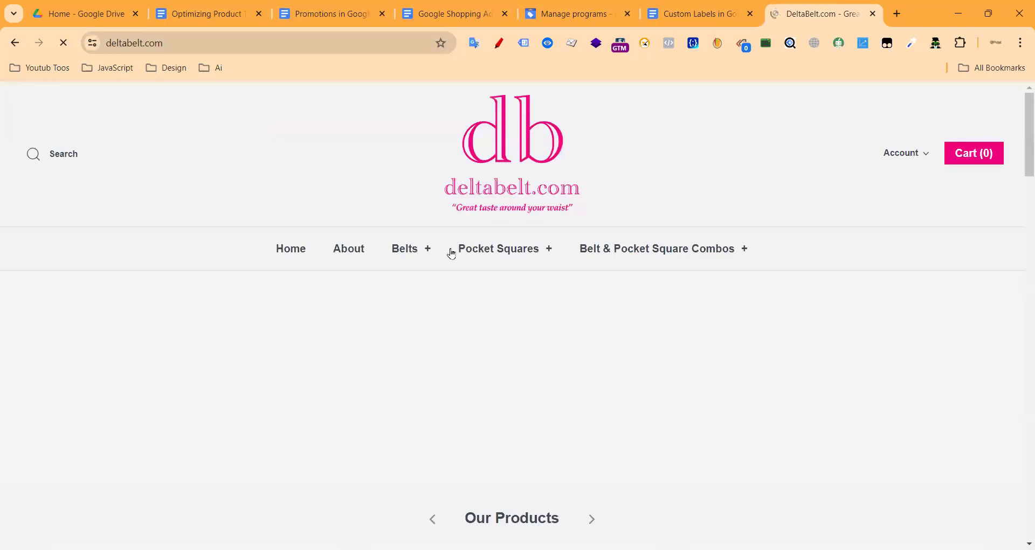
Step: Open the Belts collection from the Our Products section, showing the $49.00 belts
click(414, 253)
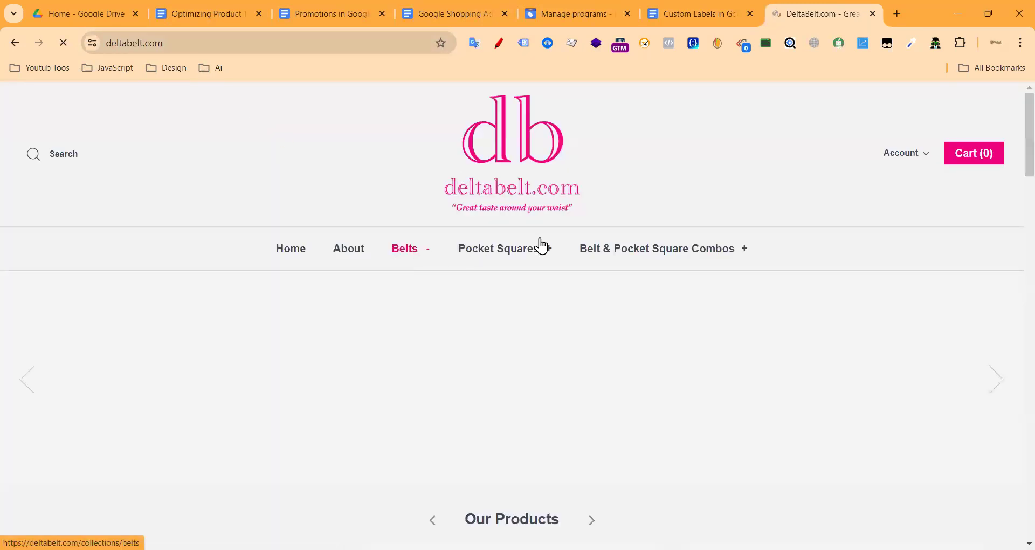
scroll(513, 250, down, 4)
scroll(513, 250, down, 2)
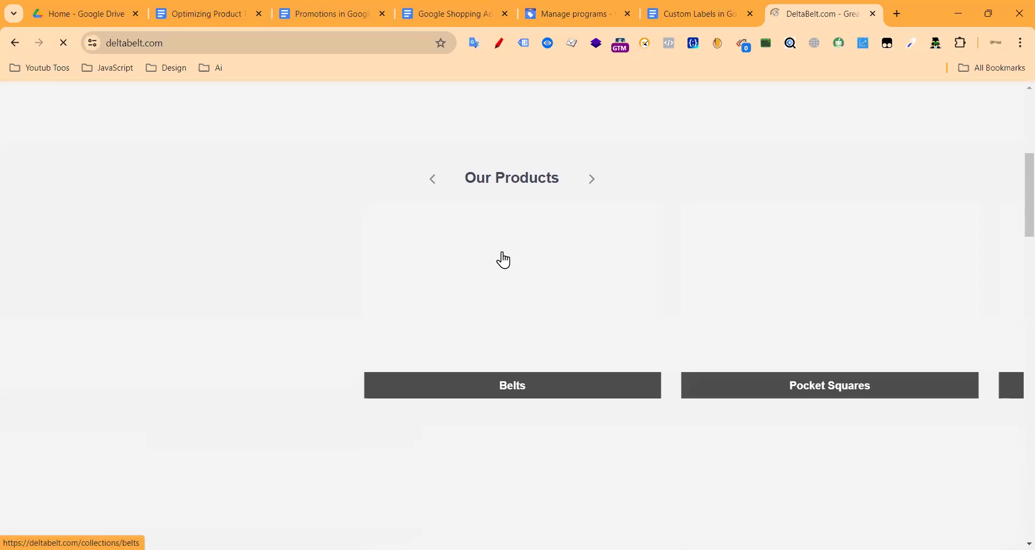
scroll(502, 256, up, 6)
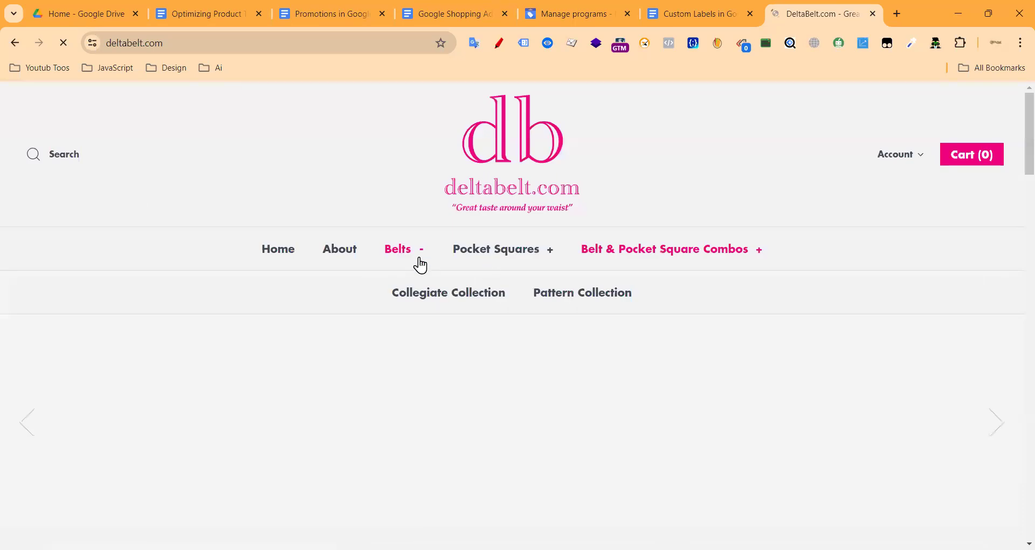
click(408, 253)
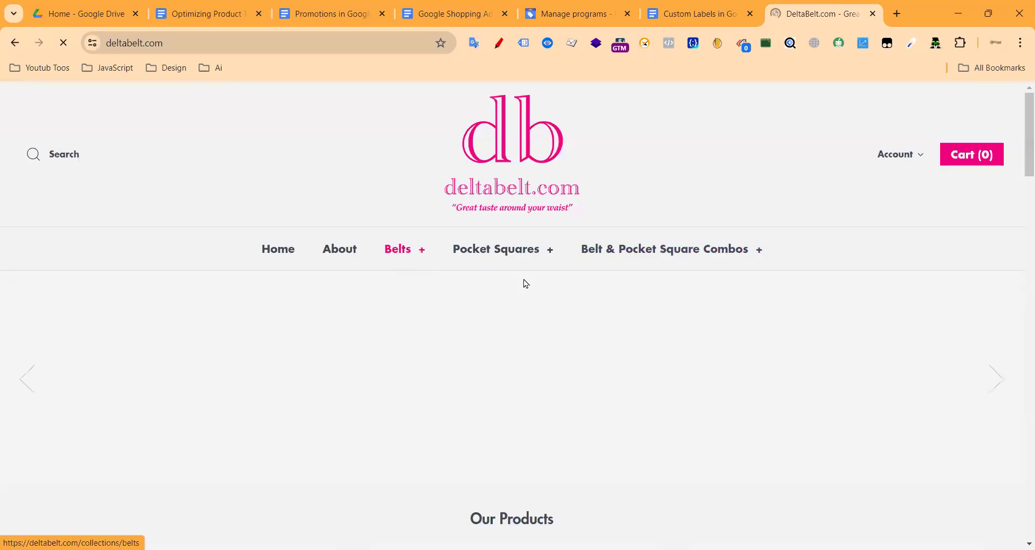
scroll(272, 281, down, 6)
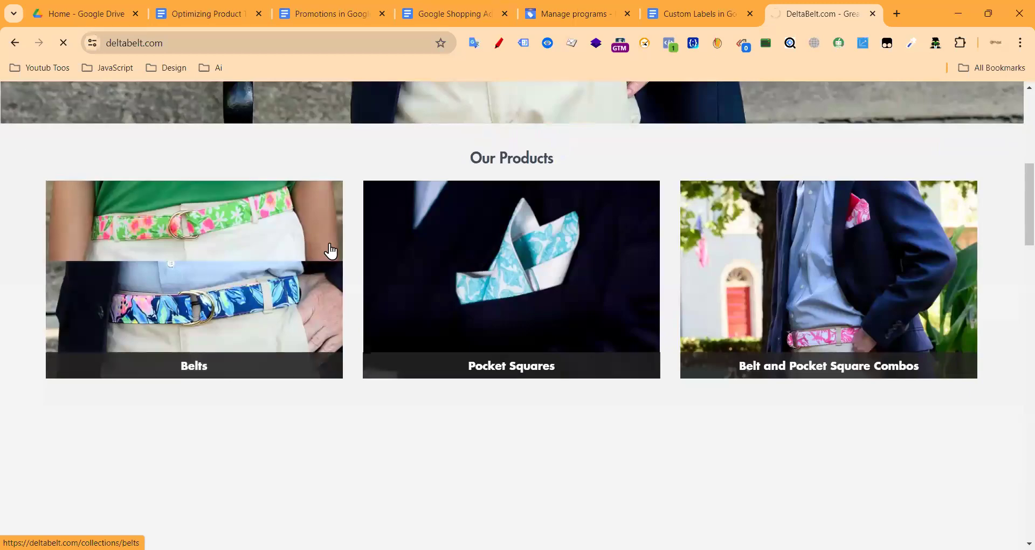
click(206, 318)
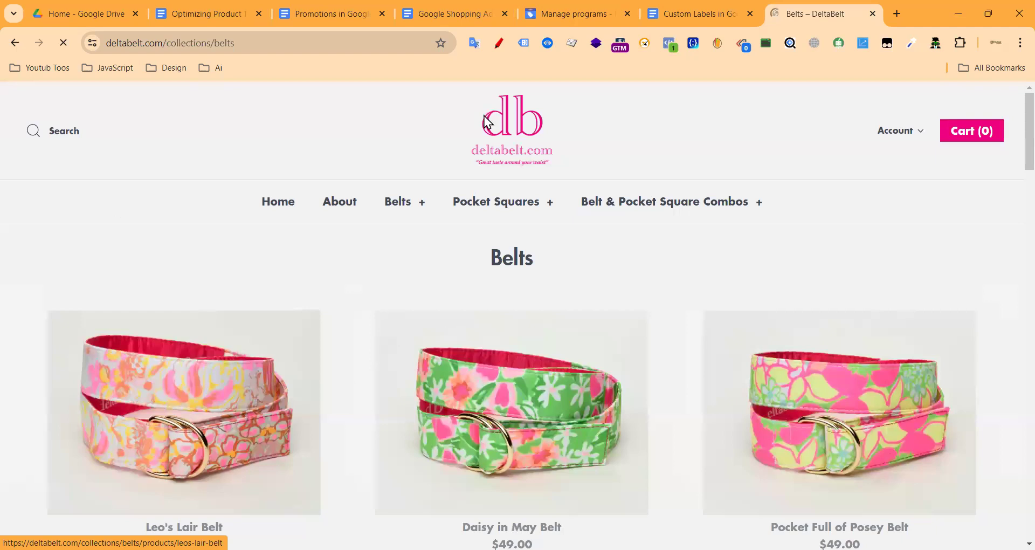
scroll(488, 121, down, 2)
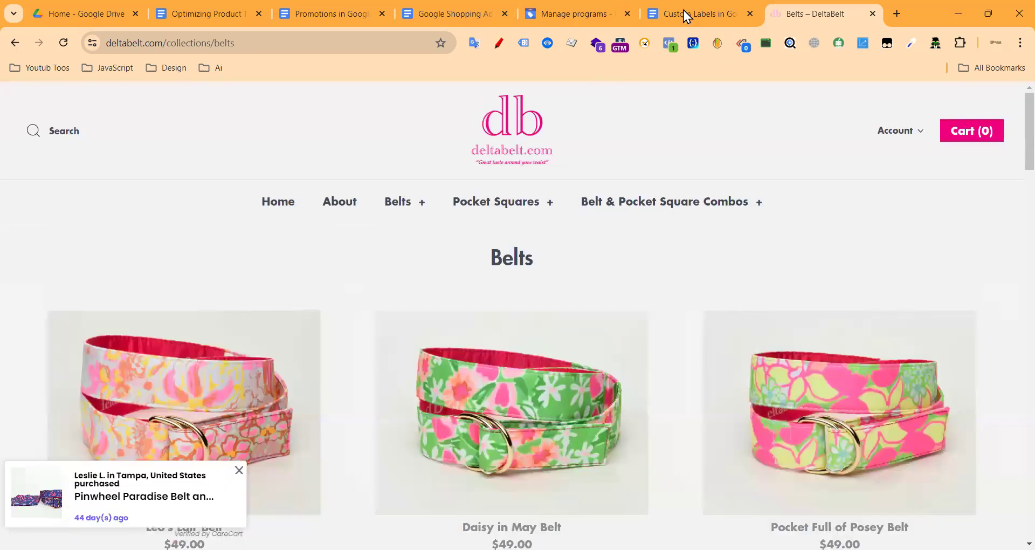
Step: In the Custom Labels document, highlight 'Product Group' in the campaign structure line
click(683, 10)
scroll(518, 293, down, 2)
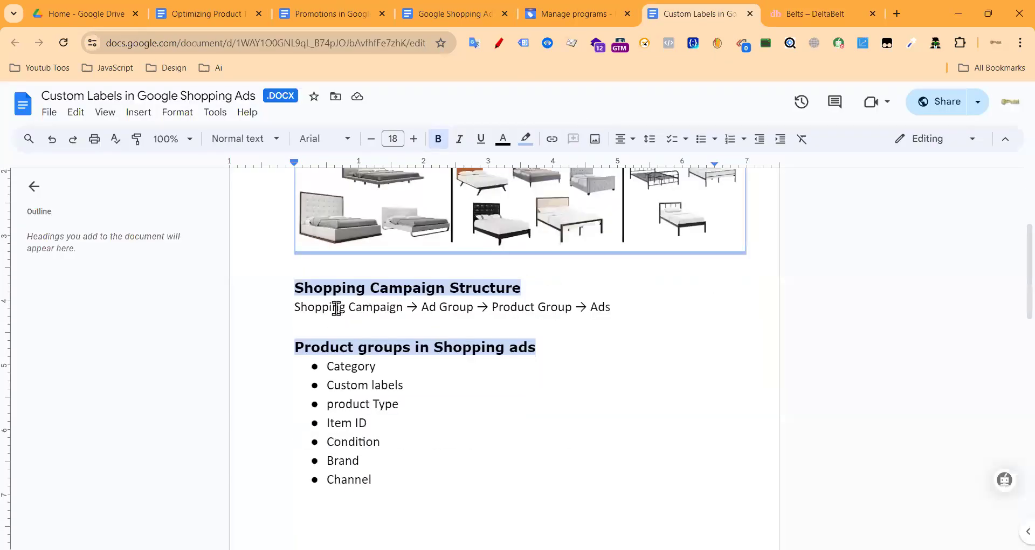
scroll(336, 308, down, 1)
drag(618, 239, 293, 241)
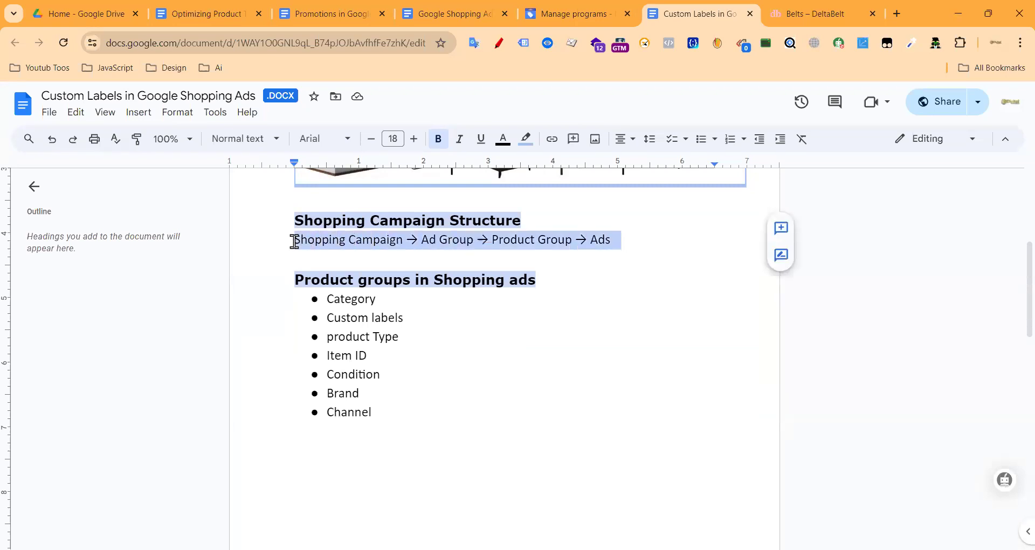
click(488, 239)
drag(492, 238, 571, 239)
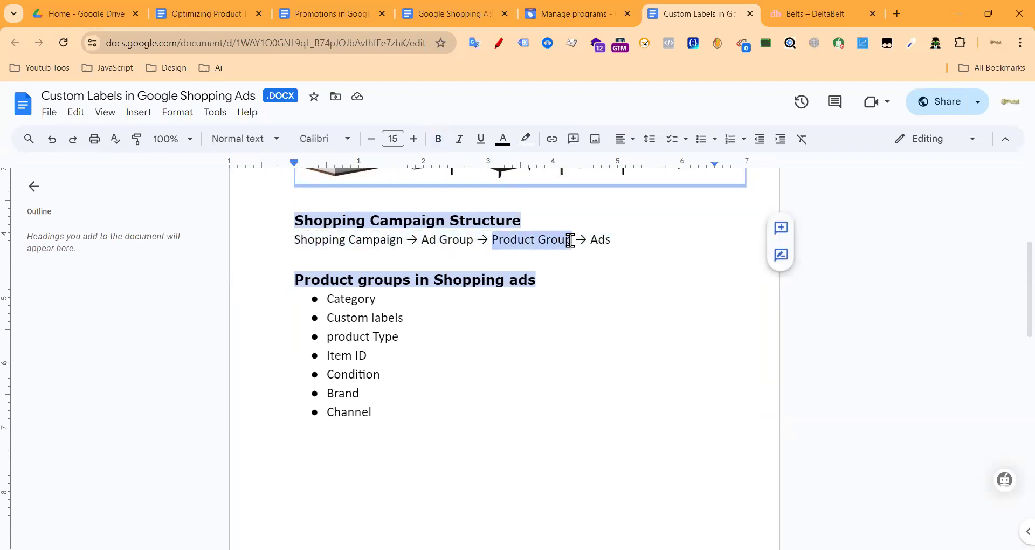
click(611, 239)
shift+click(404, 240)
click(474, 240)
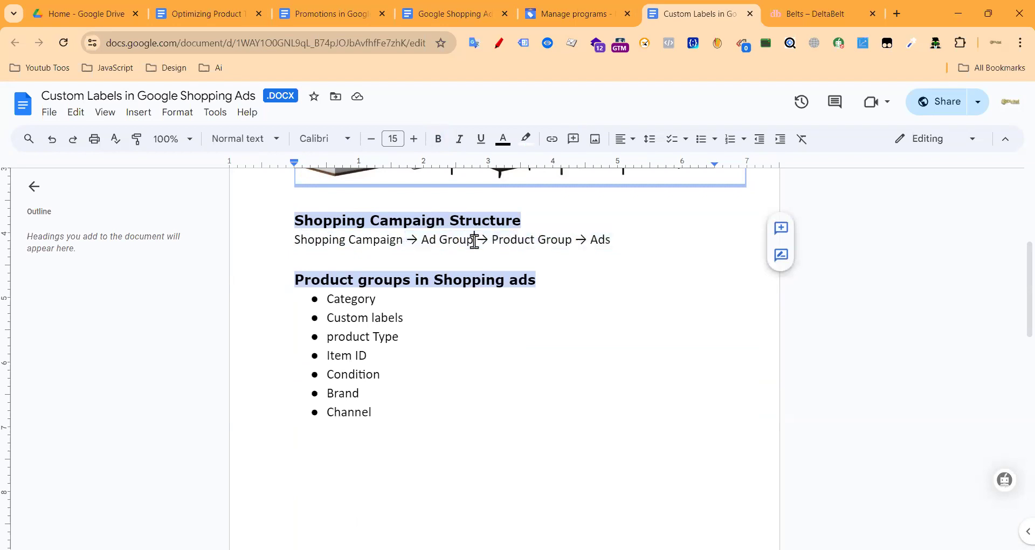
drag(493, 238, 569, 239)
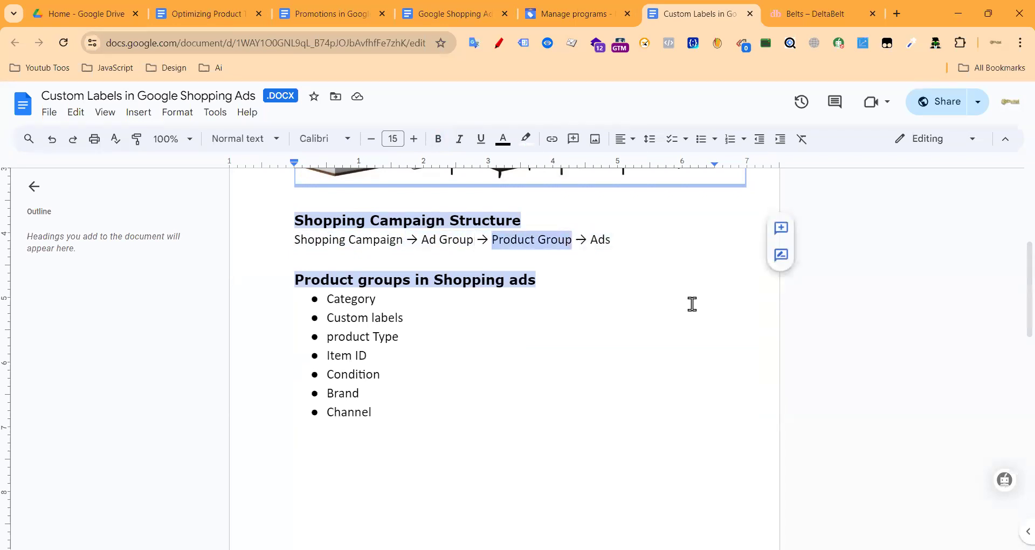
click(584, 308)
scroll(508, 298, up, 10)
scroll(539, 286, down, 20)
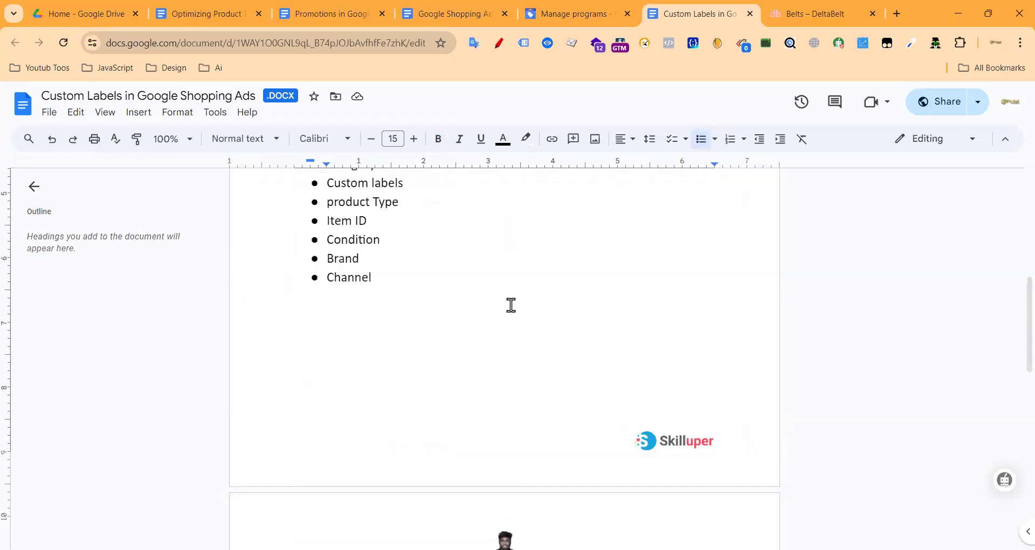
scroll(458, 327, up, 12)
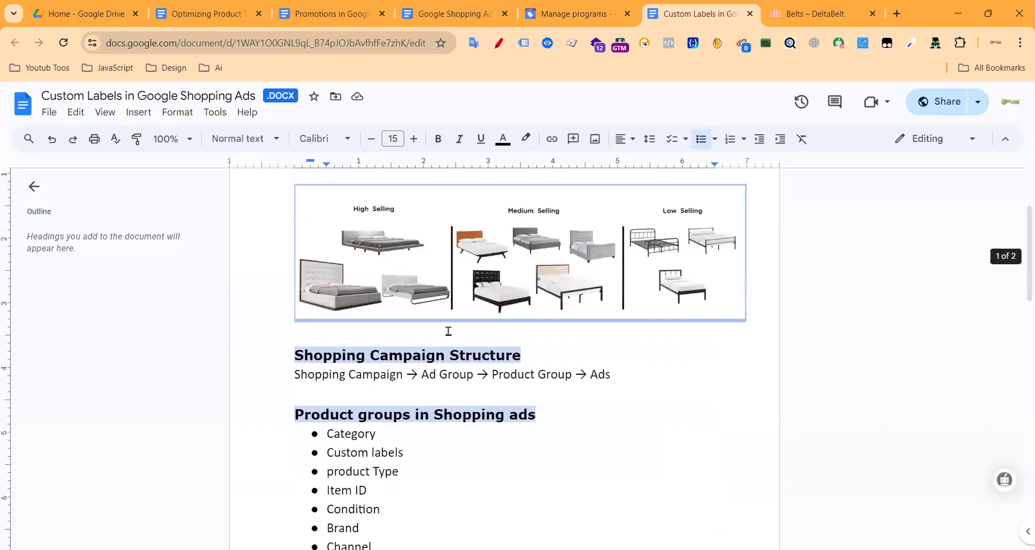
scroll(451, 330, down, 5)
scroll(450, 334, up, 3)
Step: Highlight each product grouping option in turn: Category, Custom labels, Product type, Item ID, Condition, Brand
click(819, 11)
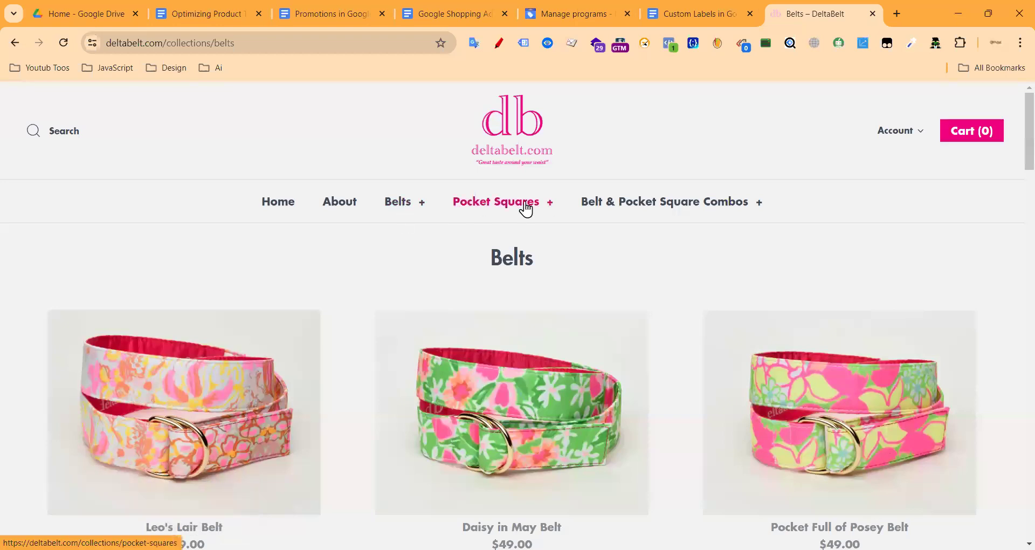
click(663, 5)
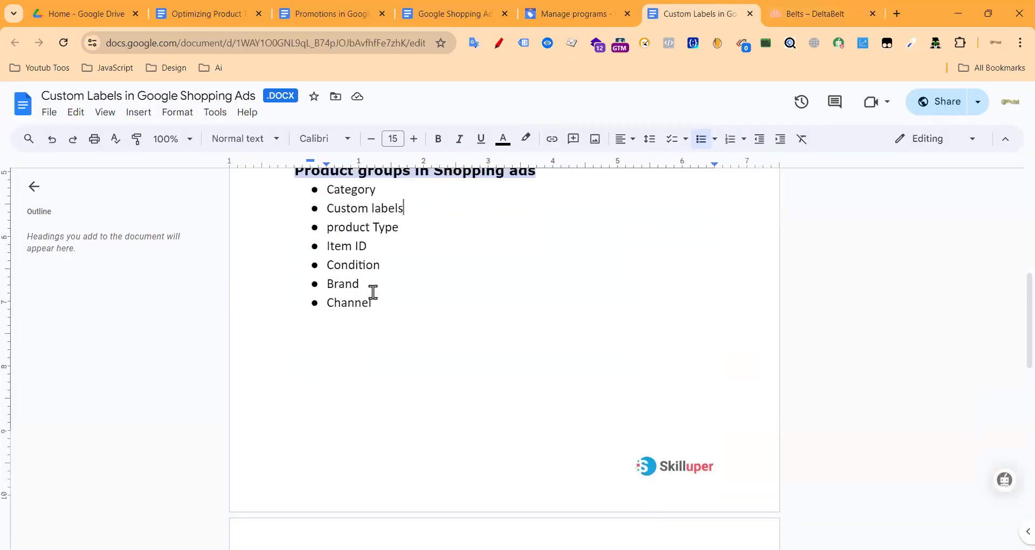
double_click(377, 232)
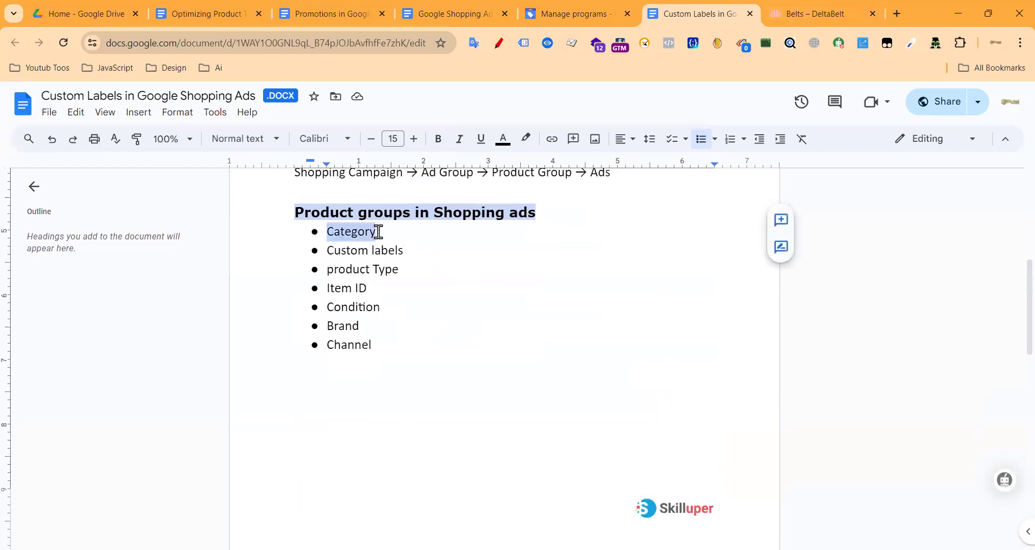
drag(326, 249, 409, 253)
drag(321, 277, 399, 268)
drag(323, 288, 391, 289)
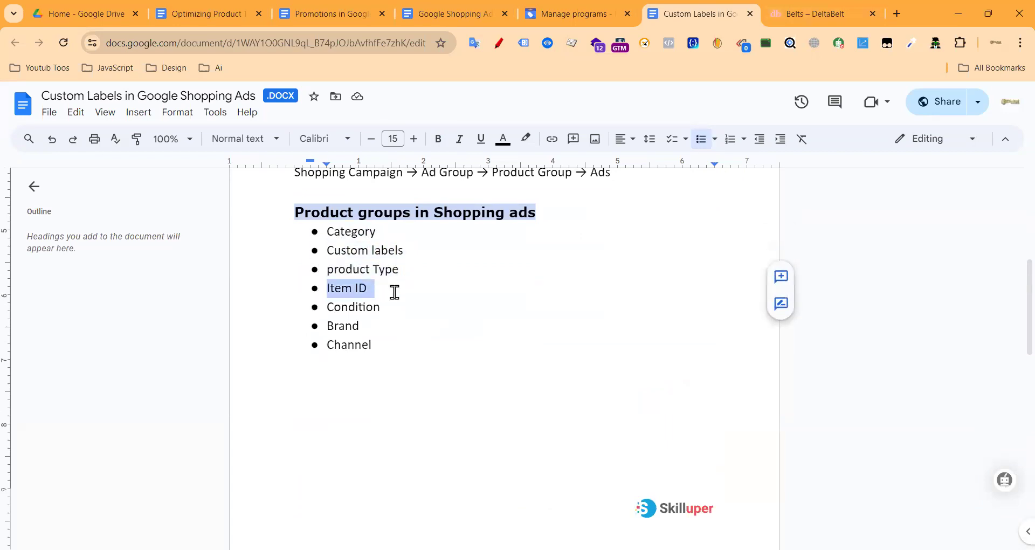
double_click(341, 305)
drag(372, 325, 329, 345)
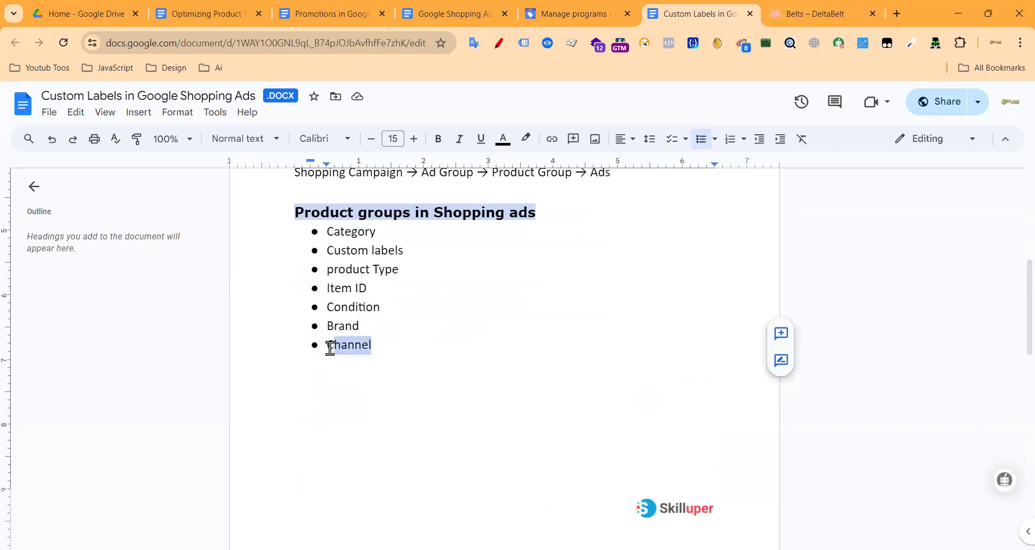
click(454, 346)
scroll(453, 347, up, 5)
scroll(538, 363, down, 13)
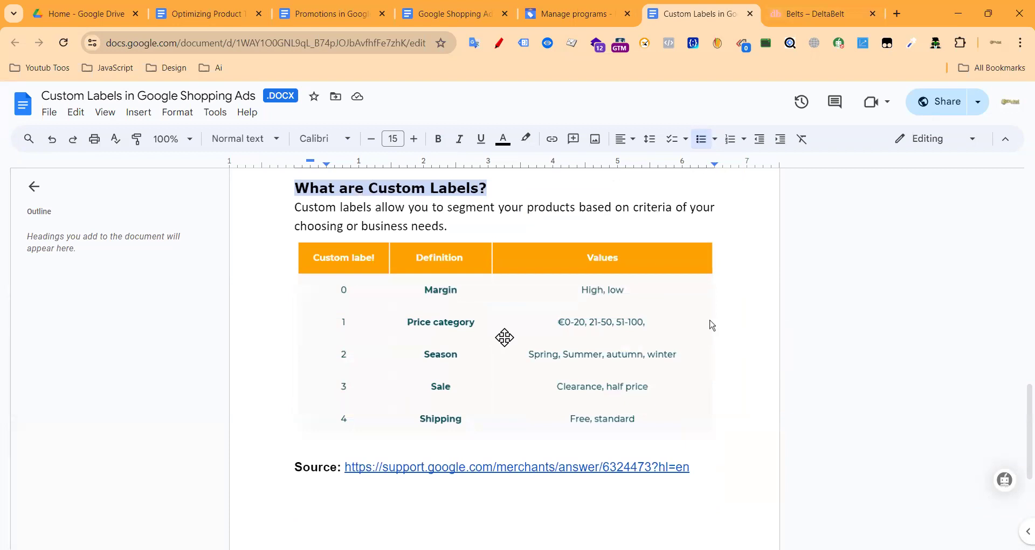
scroll(514, 333, up, 9)
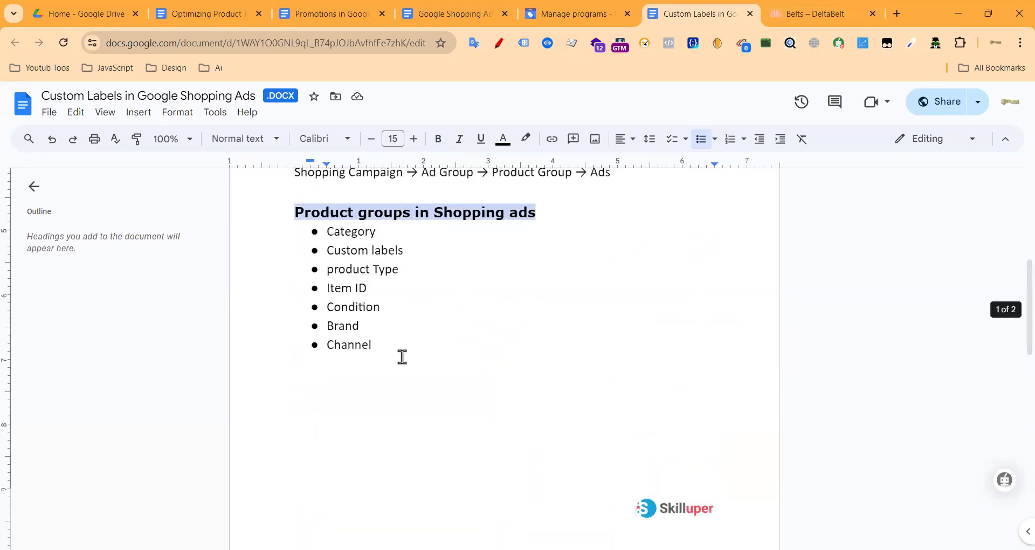
scroll(613, 241, down, 2)
scroll(612, 242, down, 8)
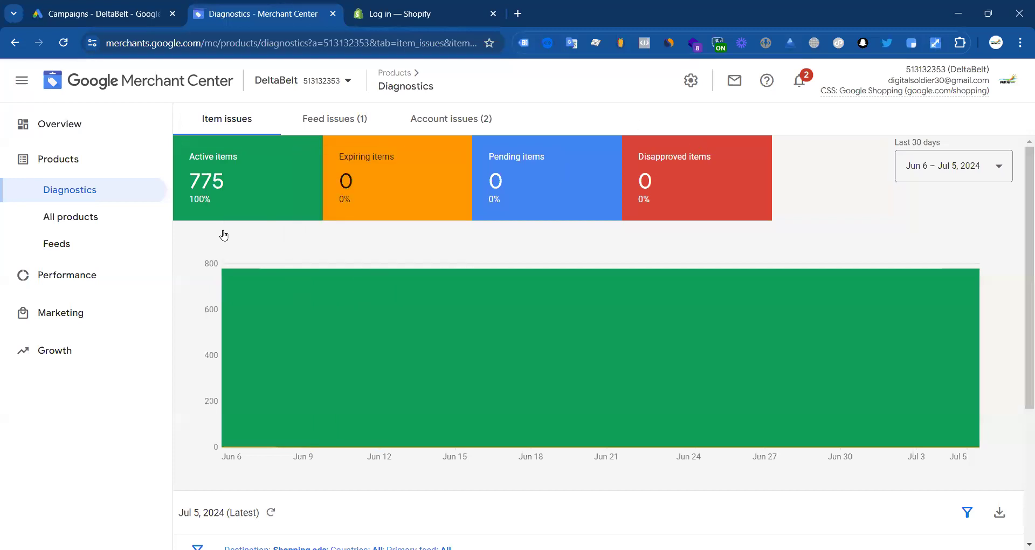
Step: Open the Feeds page, loading the Custom Labels doc URL in the Shopify tab on the way
click(345, 121)
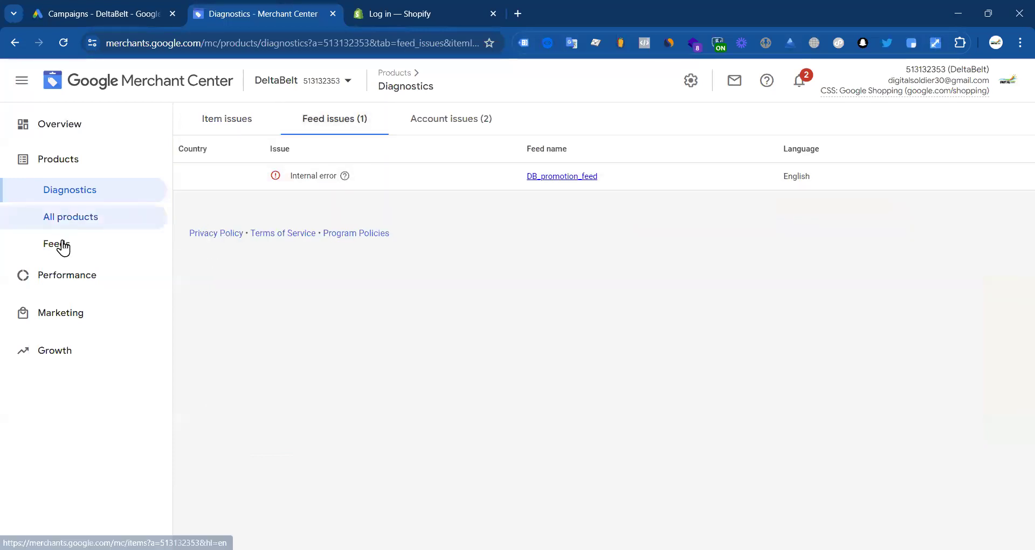
click(64, 247)
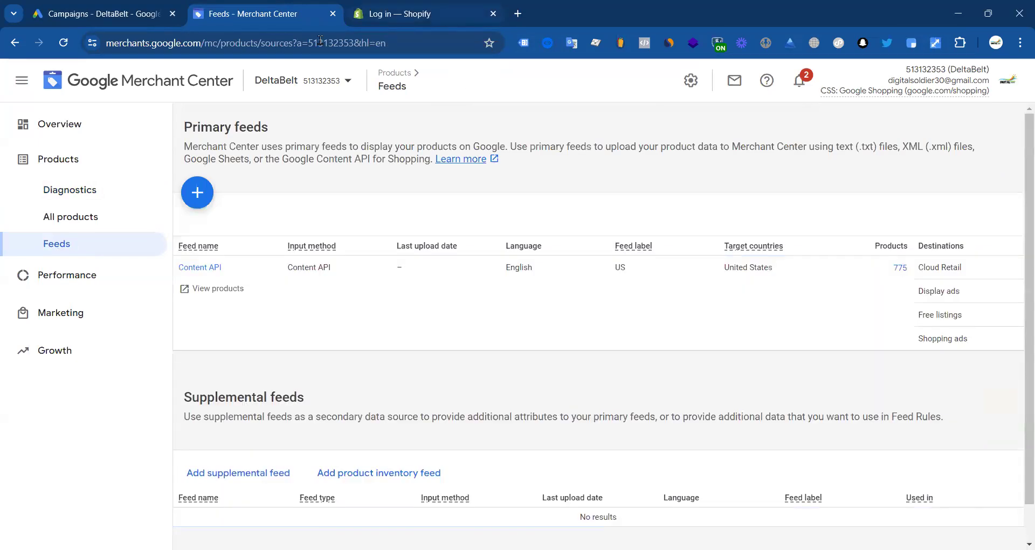
click(458, 15)
click(315, 41)
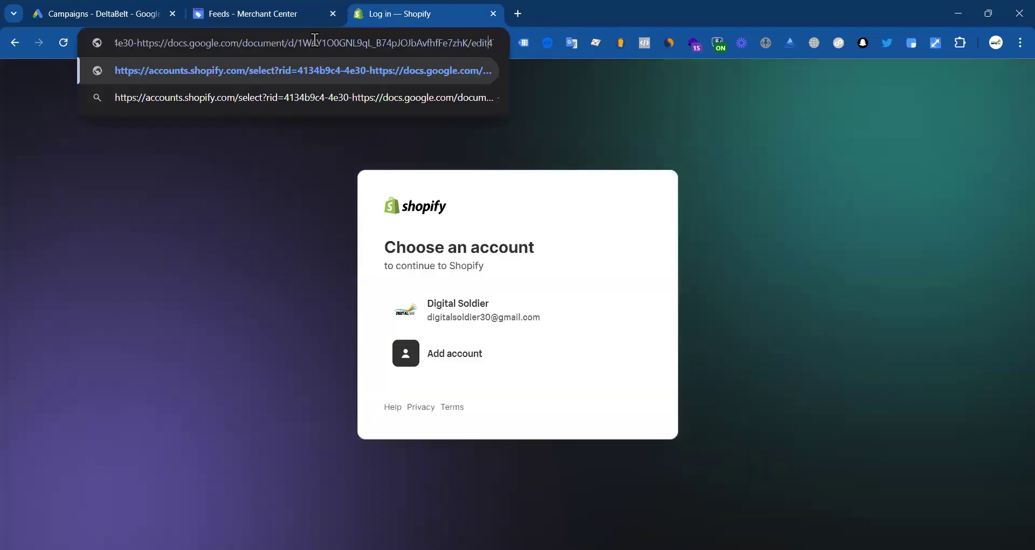
key(ctrl+a)
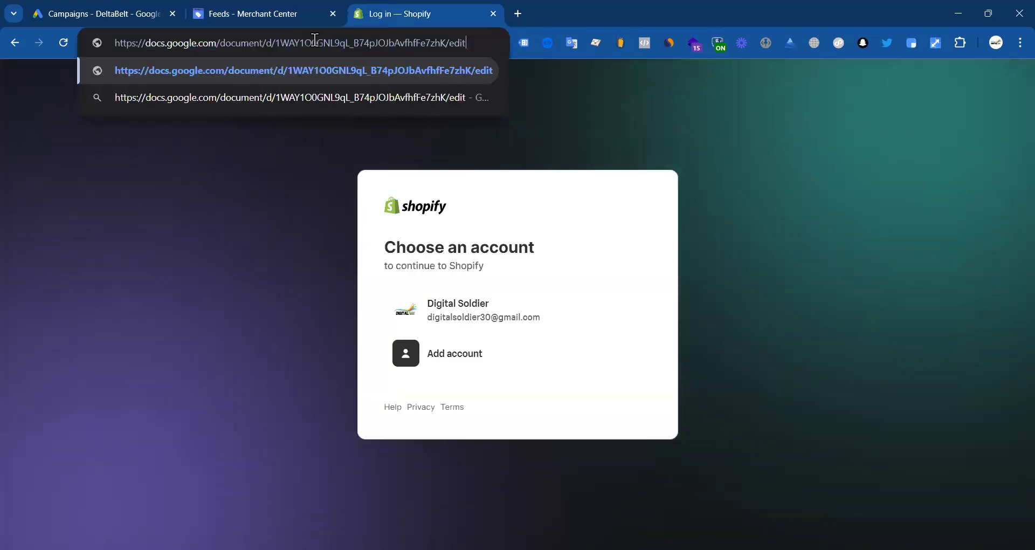
key(Return)
click(253, 14)
scroll(214, 302, down, 1)
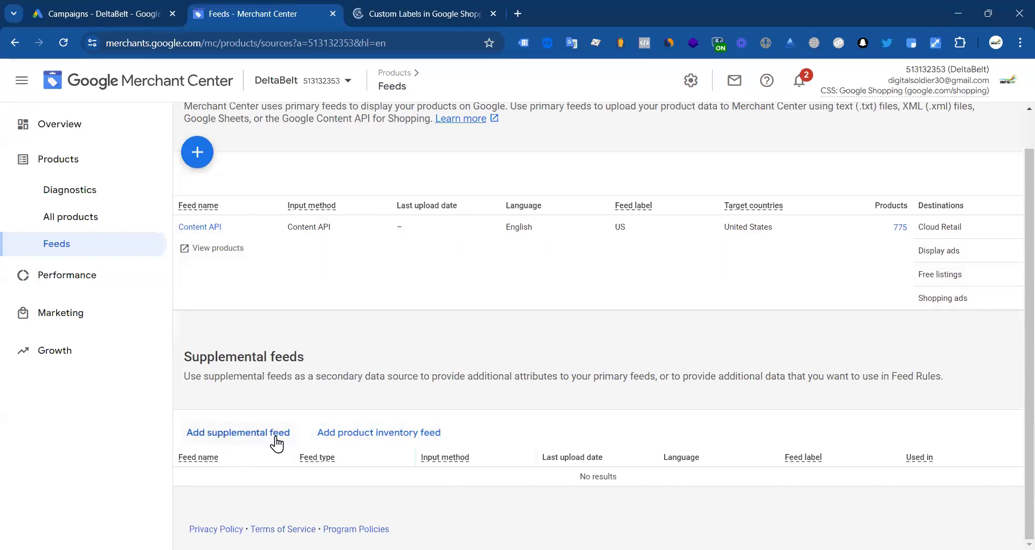
Step: Start a new supplemental feed and select its name field
click(250, 435)
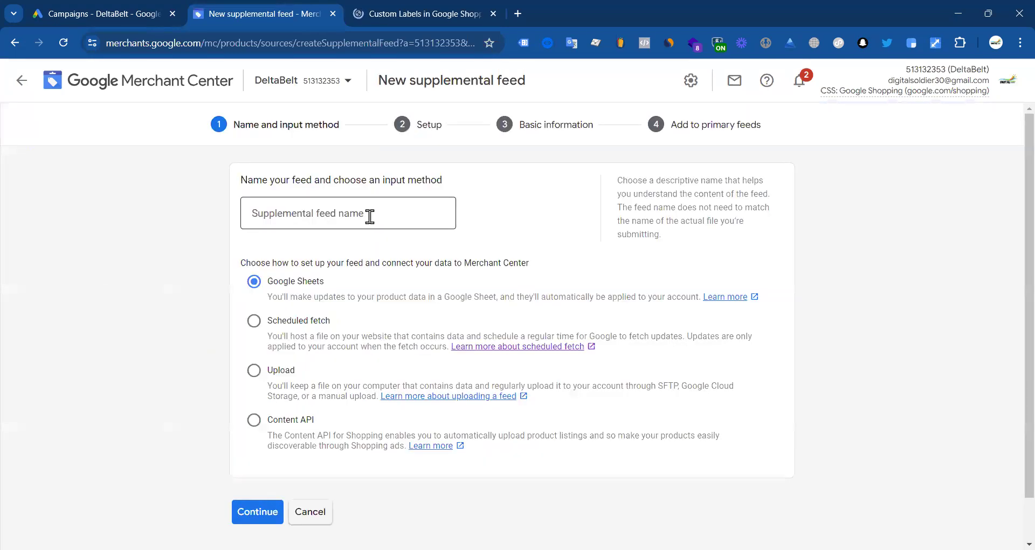
click(370, 215)
scroll(376, 234, down, 1)
scroll(346, 214, up, 1)
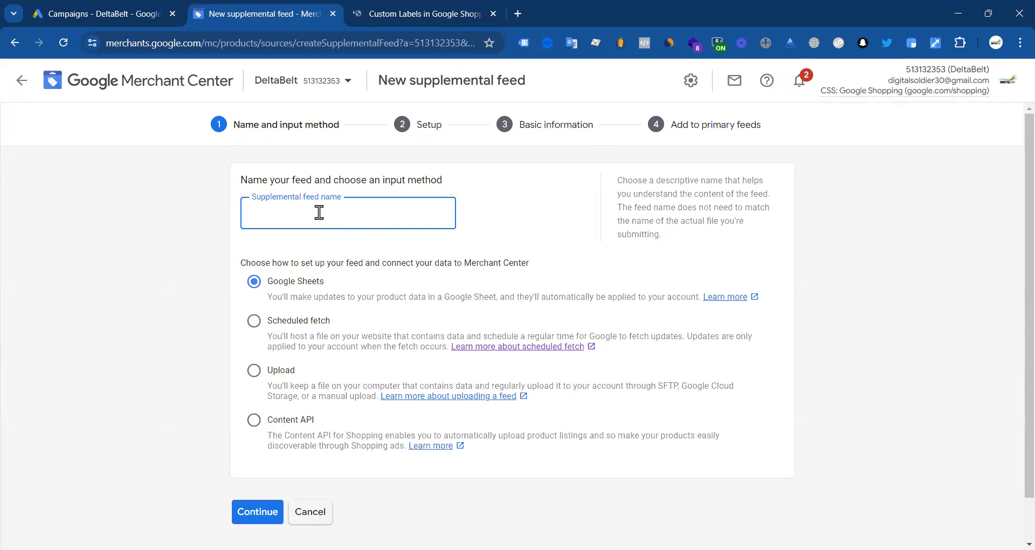
Step: Open the DeltaBelt storefront home page in a new tab, without the admin path
click(421, 21)
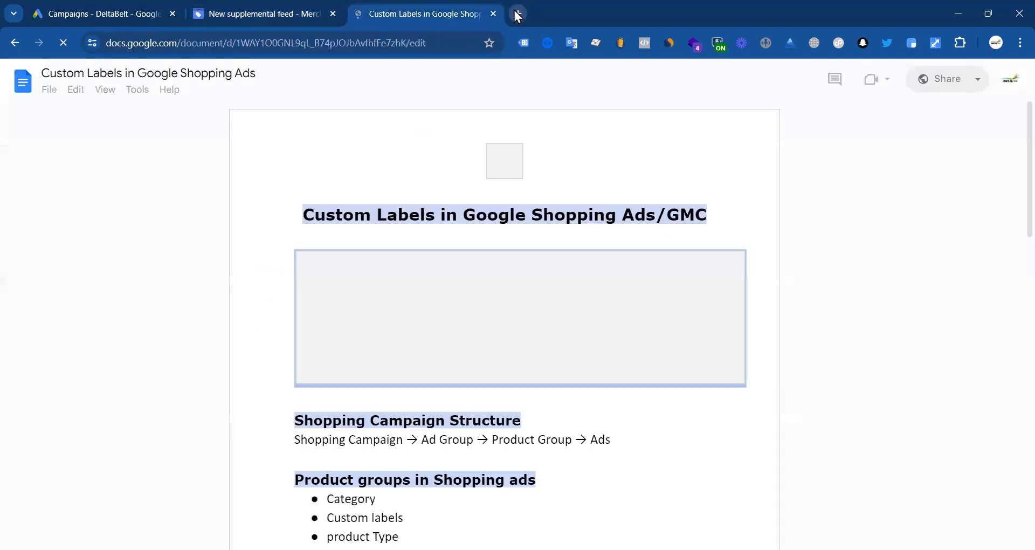
click(518, 13)
text(deltabelt.com/admin)
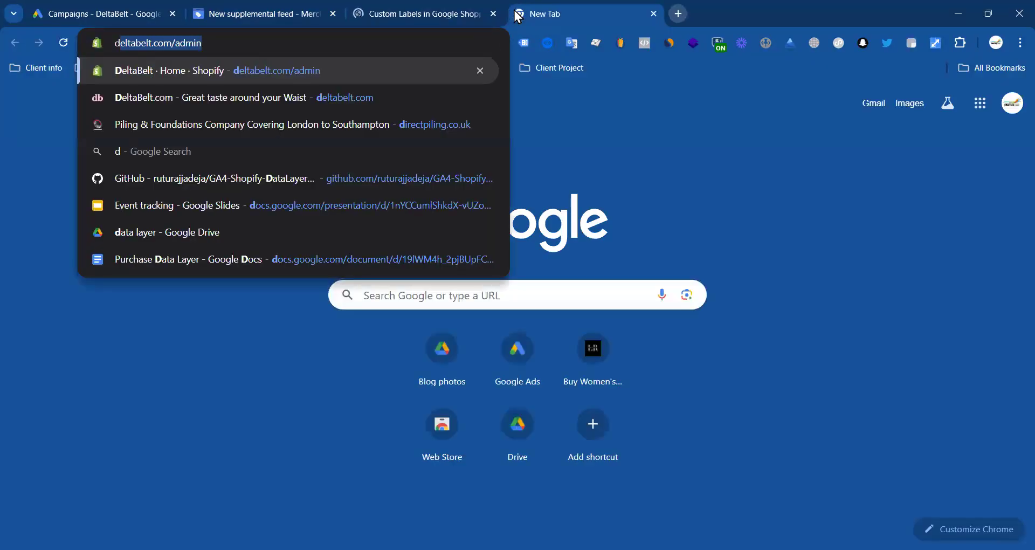
click(202, 44)
drag(173, 43, 235, 43)
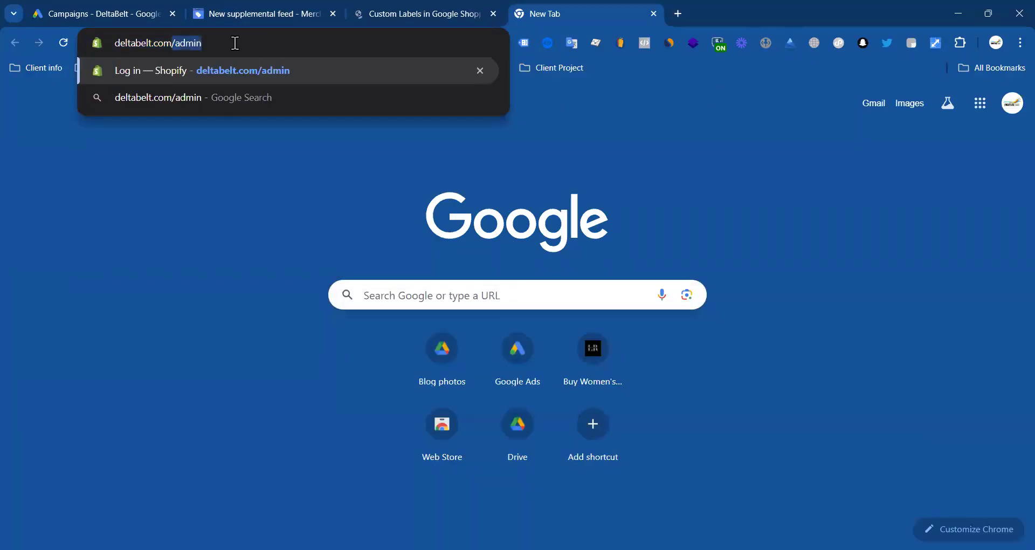
key(BackSpace)
key(Return)
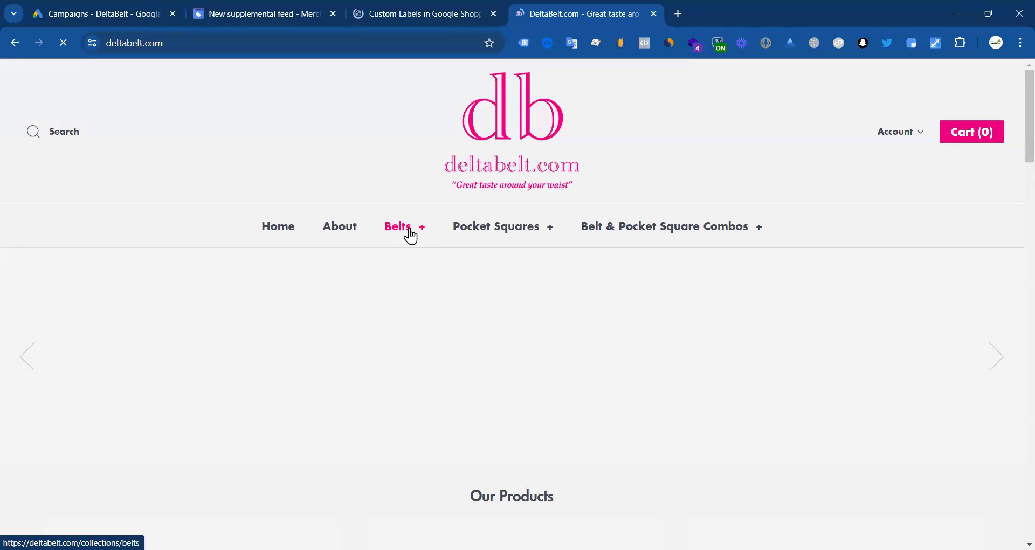
Step: Open the Belts collection and select the word 'belts' in its address
scroll(439, 250, down, 8)
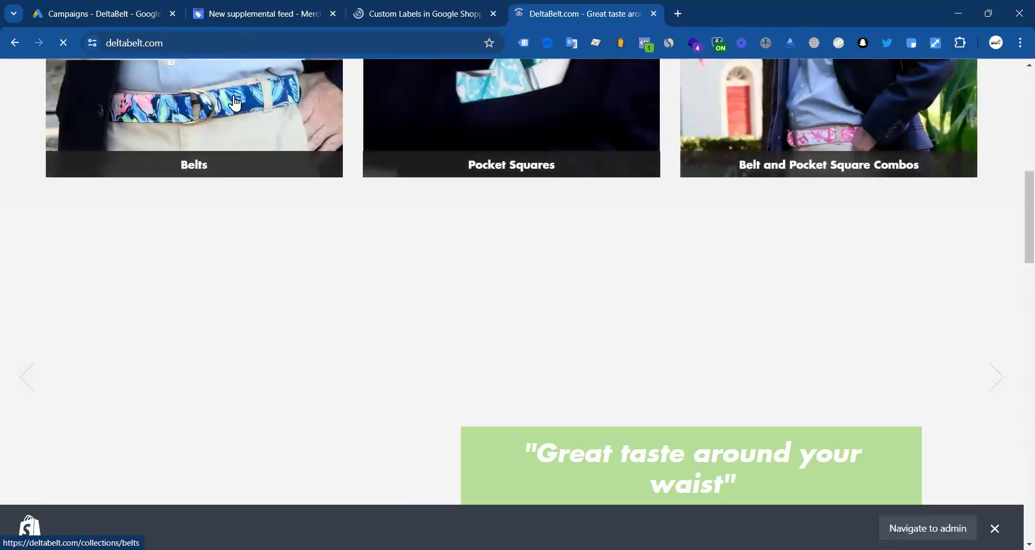
scroll(286, 171, up, 6)
scroll(253, 194, down, 5)
scroll(212, 143, up, 1)
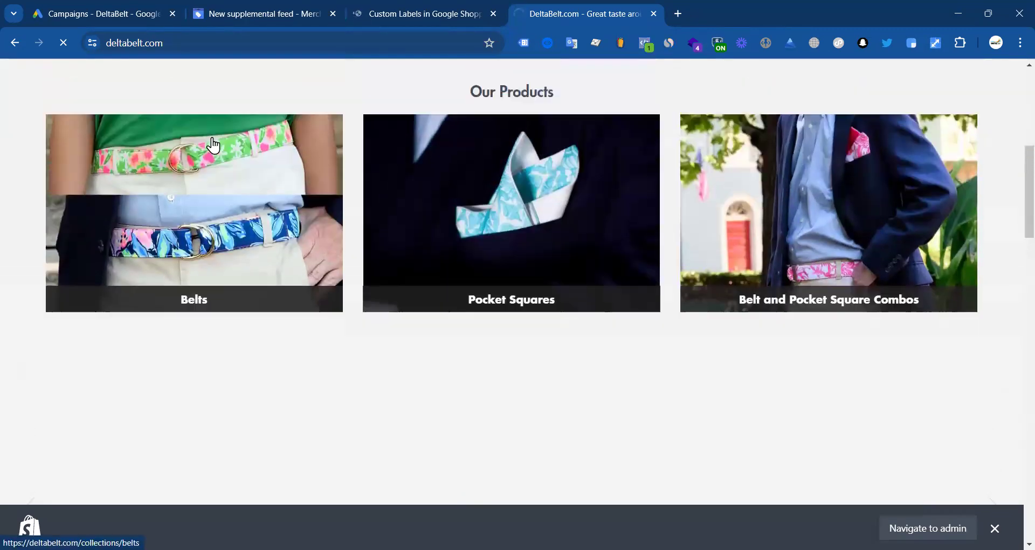
click(214, 190)
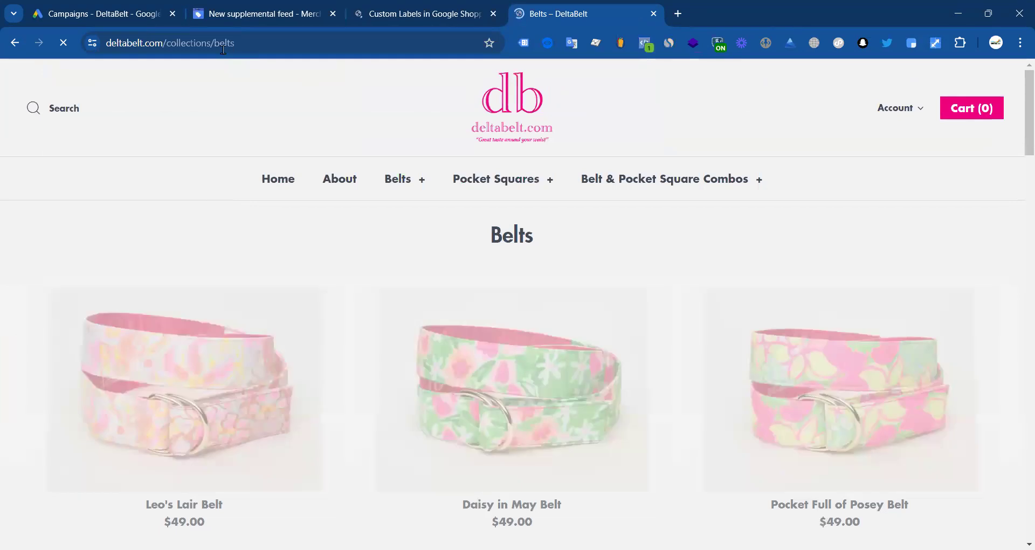
click(221, 46)
double_click(221, 47)
key(ctrl+c)
Step: Name the supplemental feed 'Belts' with Google Sheets input and a new template spreadsheet
click(274, 15)
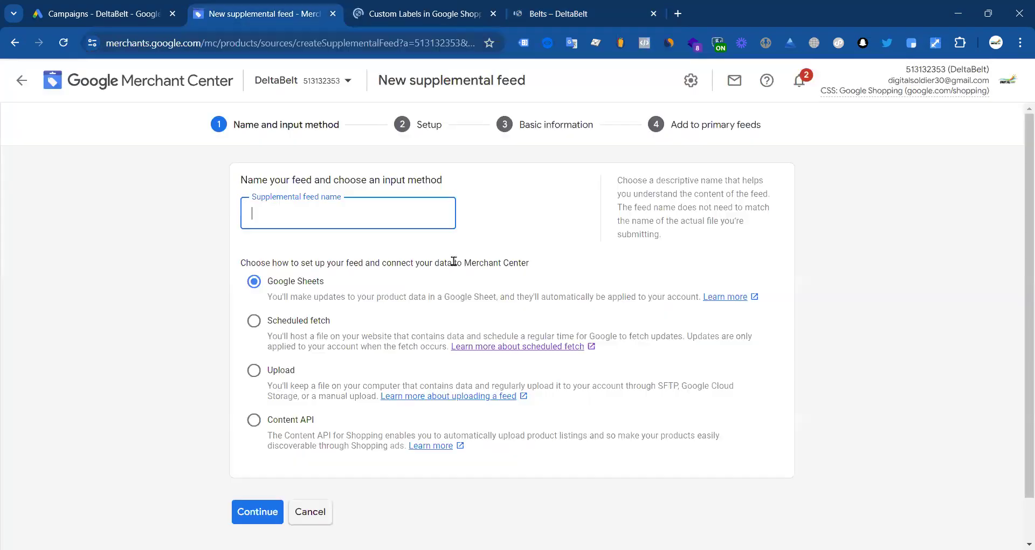
key(ctrl+v)
text(B)
click(234, 286)
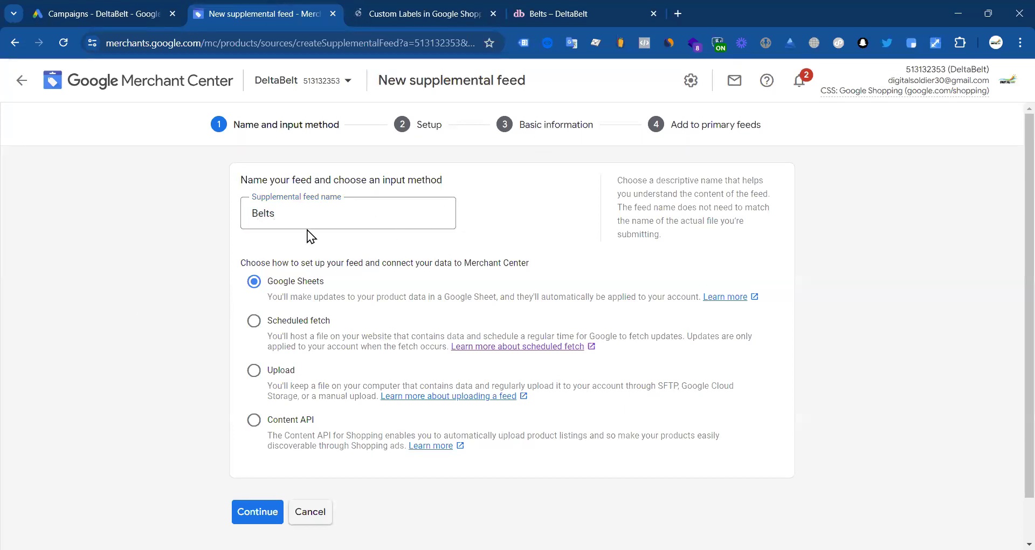
scroll(307, 232, down, 1)
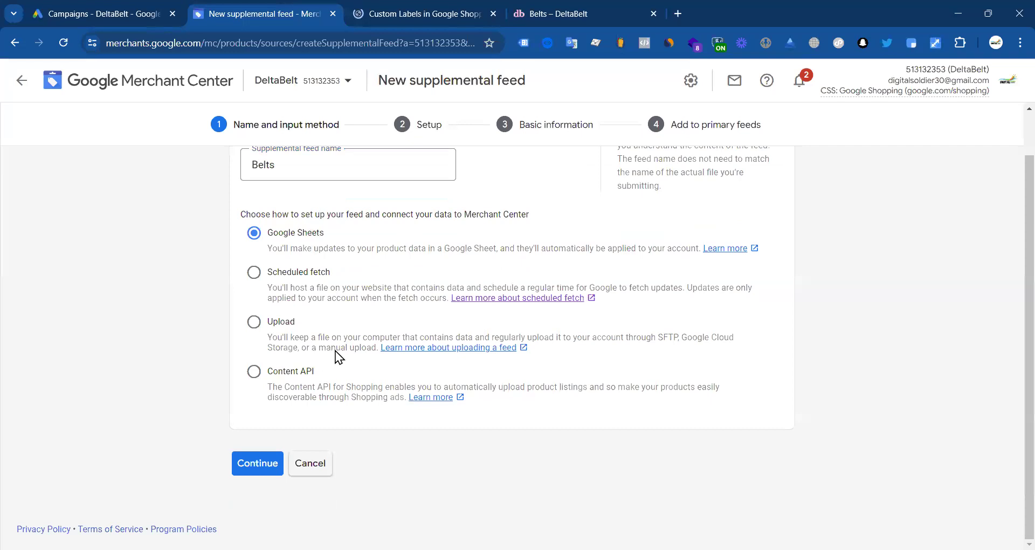
scroll(381, 296, up, 1)
scroll(345, 350, down, 1)
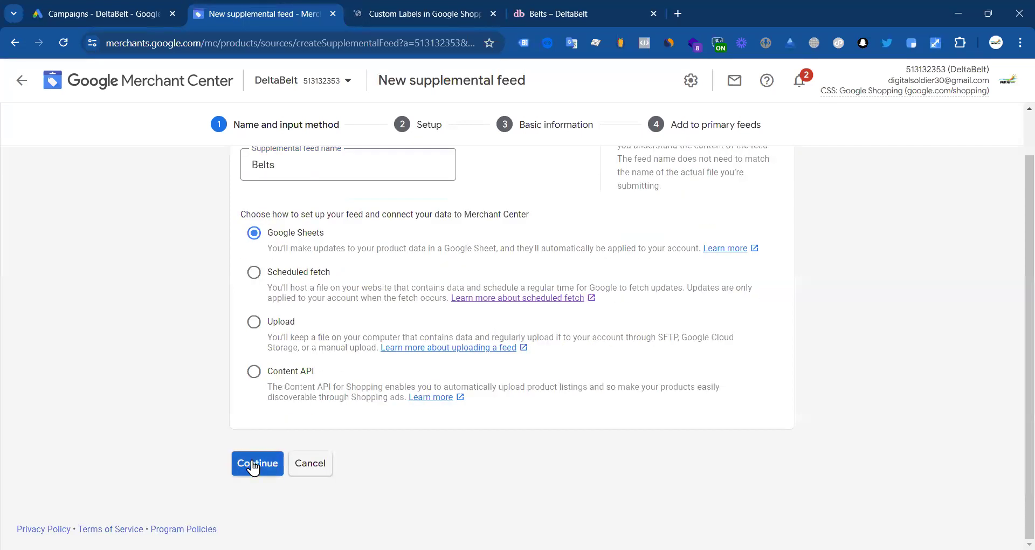
click(253, 464)
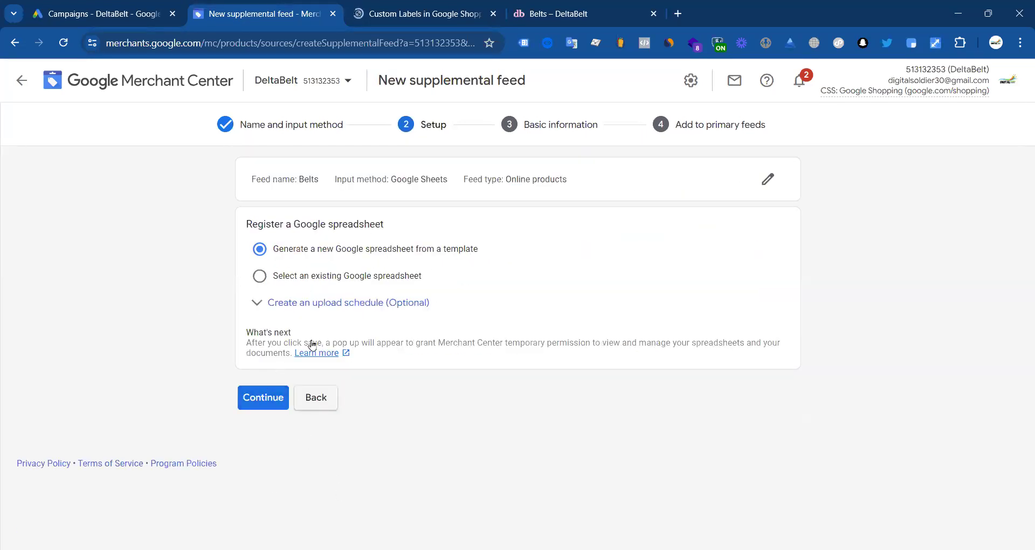
click(253, 403)
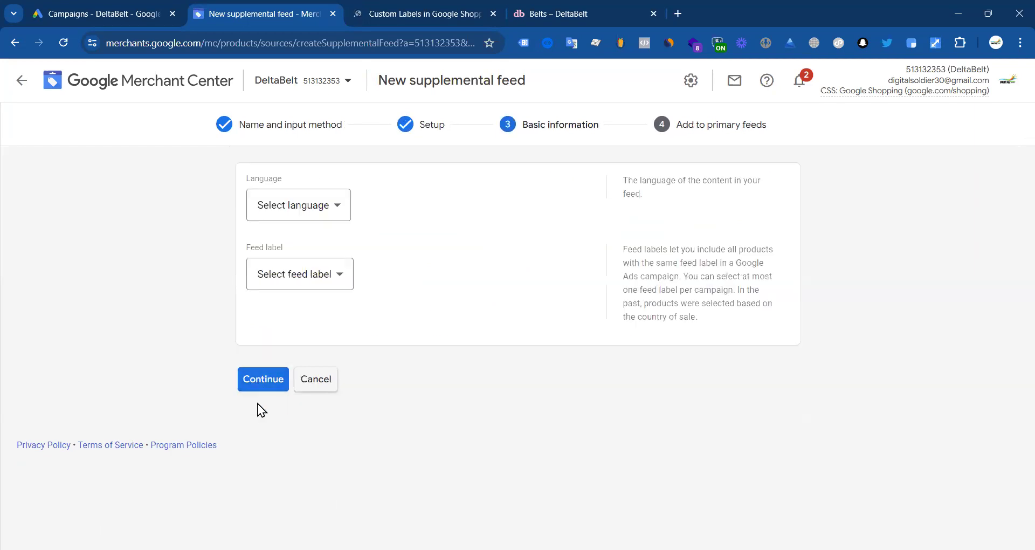
Step: Set language English and feed label US, link the Content API primary feed, and create it
click(311, 212)
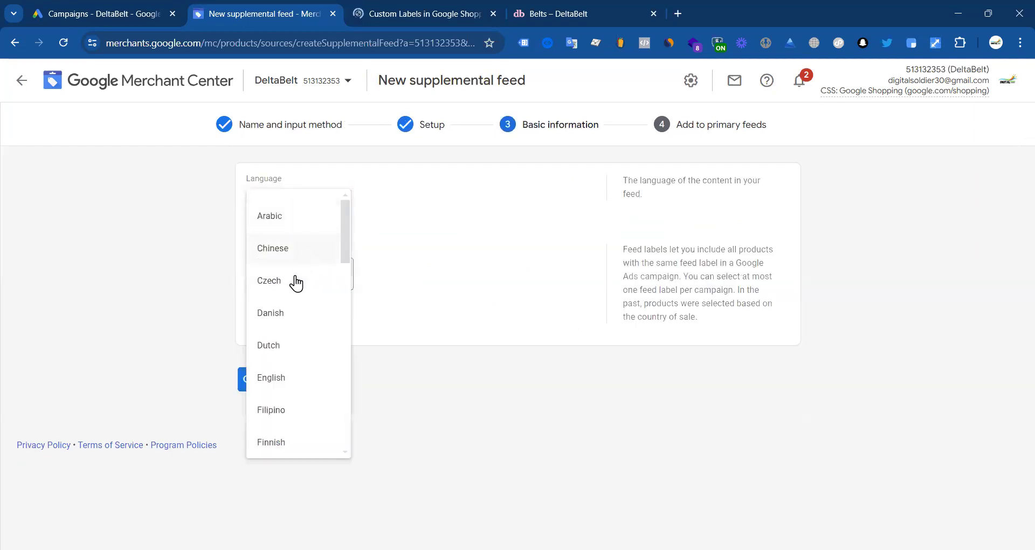
click(283, 376)
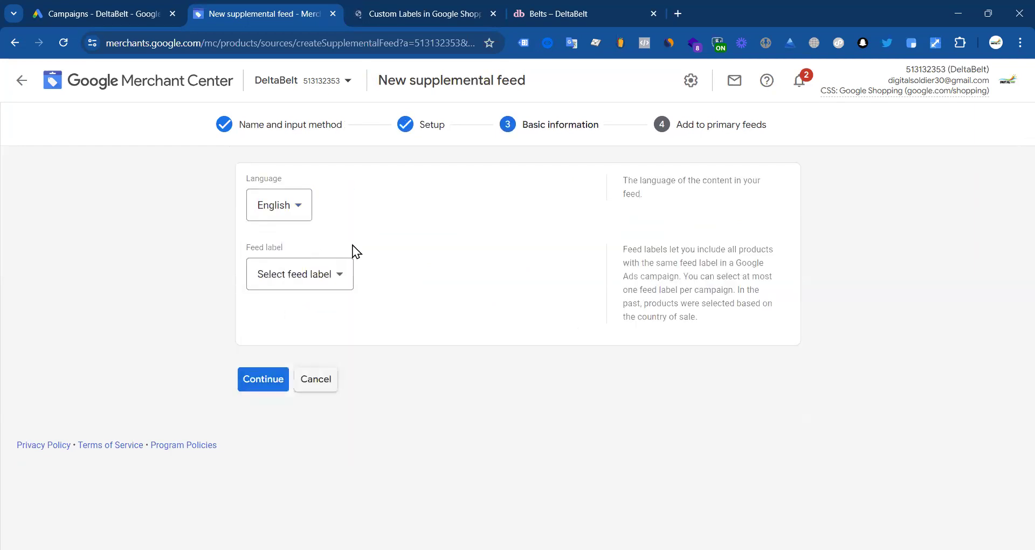
click(300, 282)
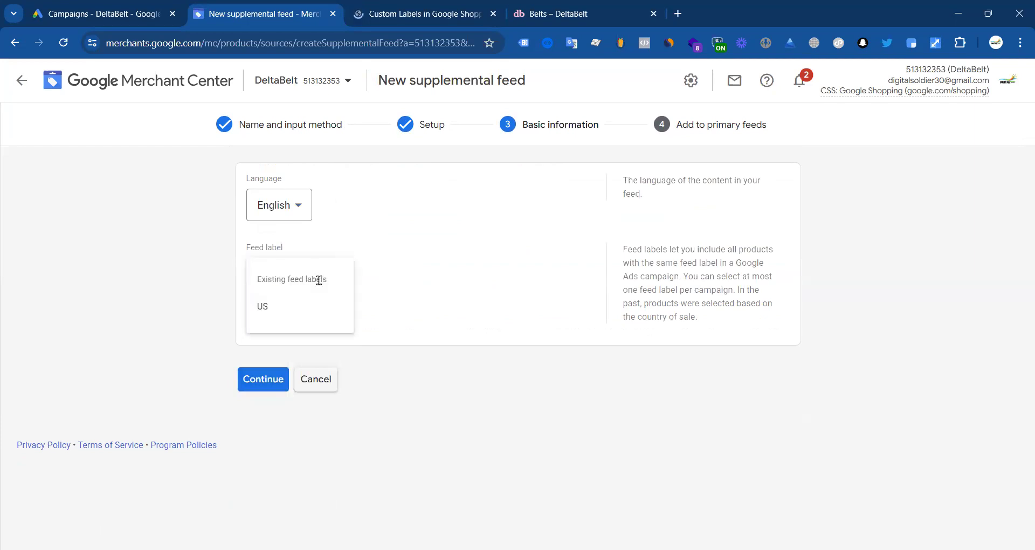
click(275, 308)
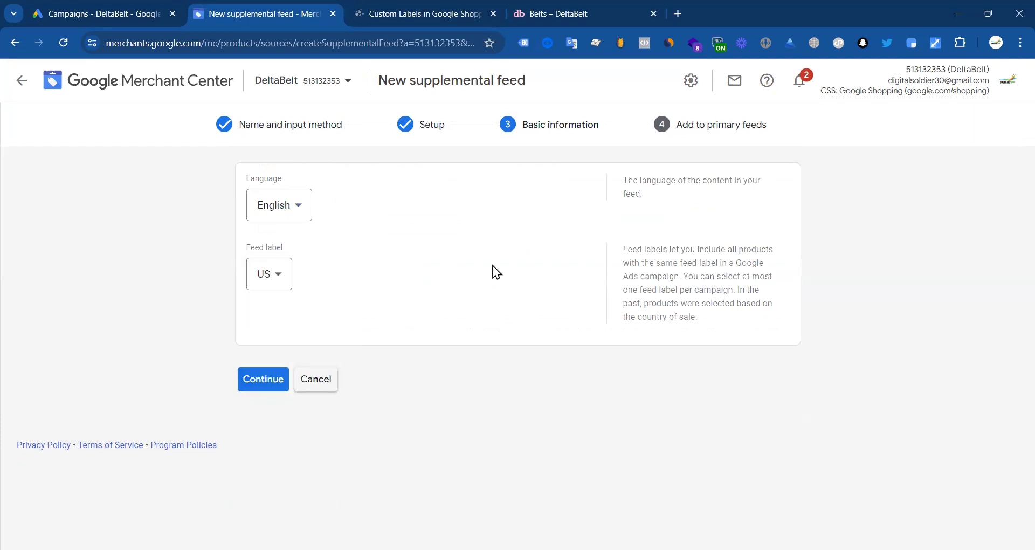
click(252, 383)
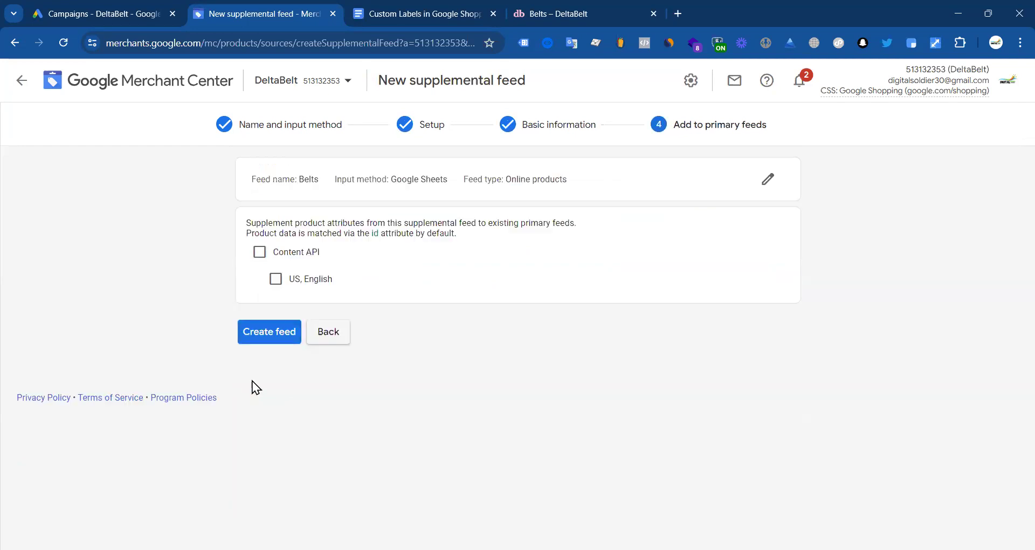
click(260, 252)
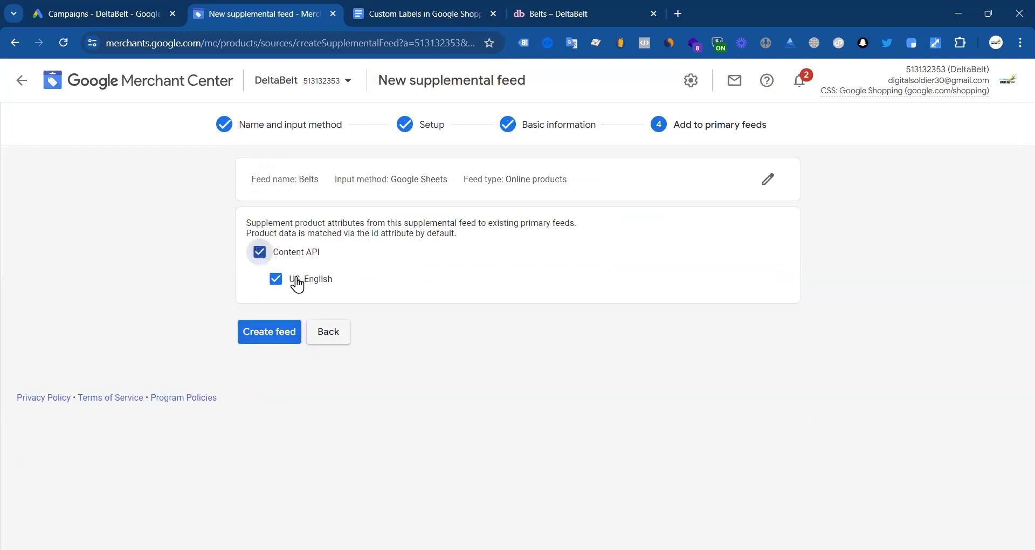
click(268, 333)
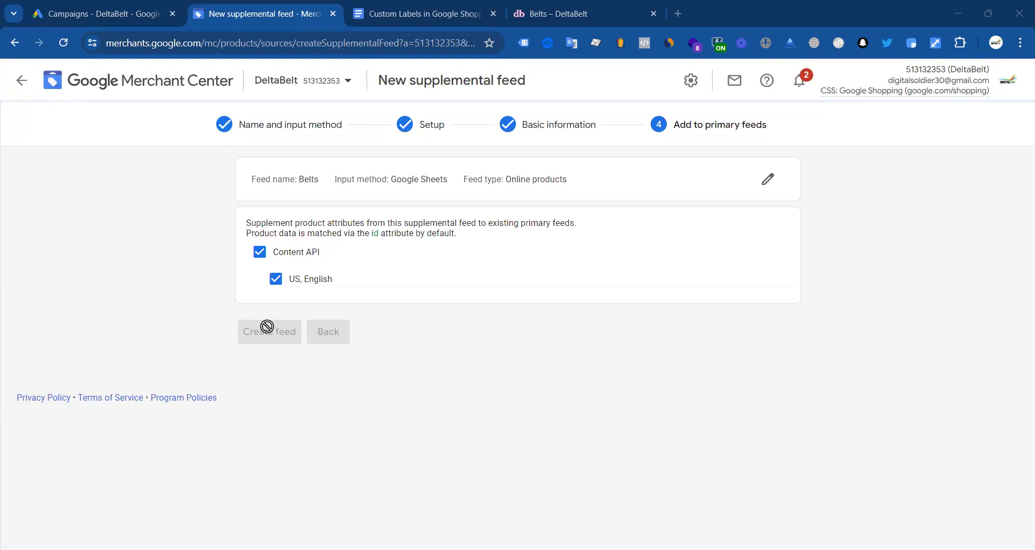
Step: Open the Belts feed's linked Google Sheet from the Feeds page
click(443, 18)
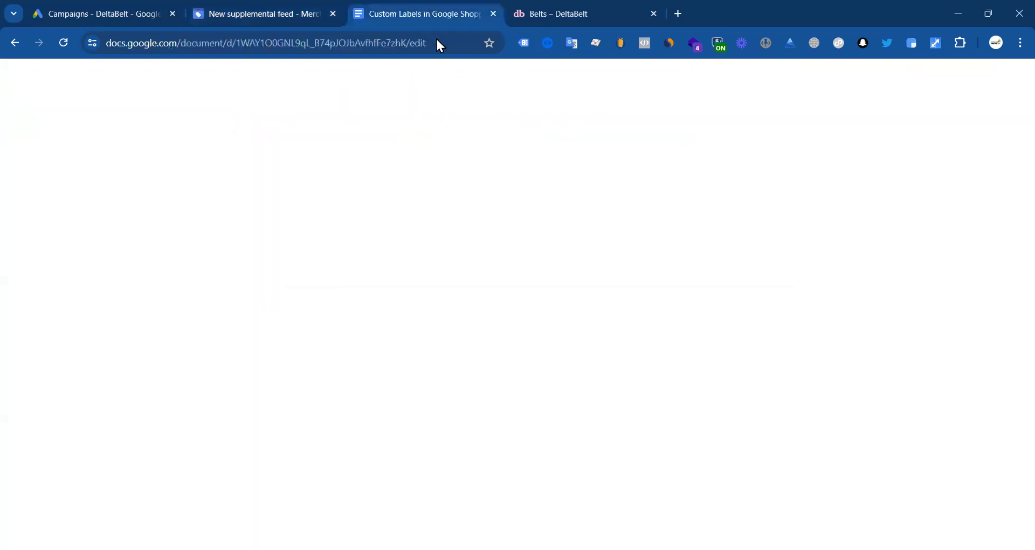
click(284, 7)
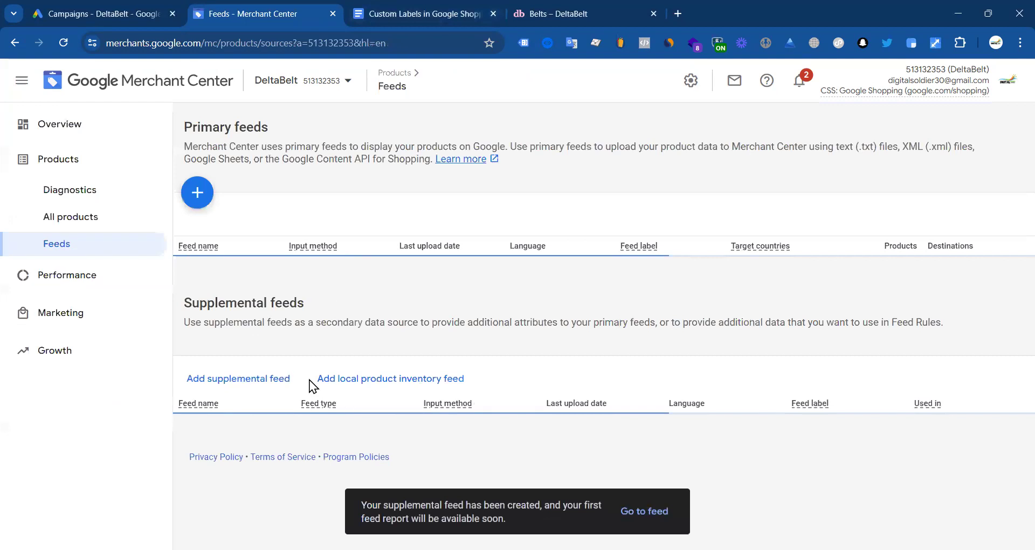
scroll(229, 393, down, 1)
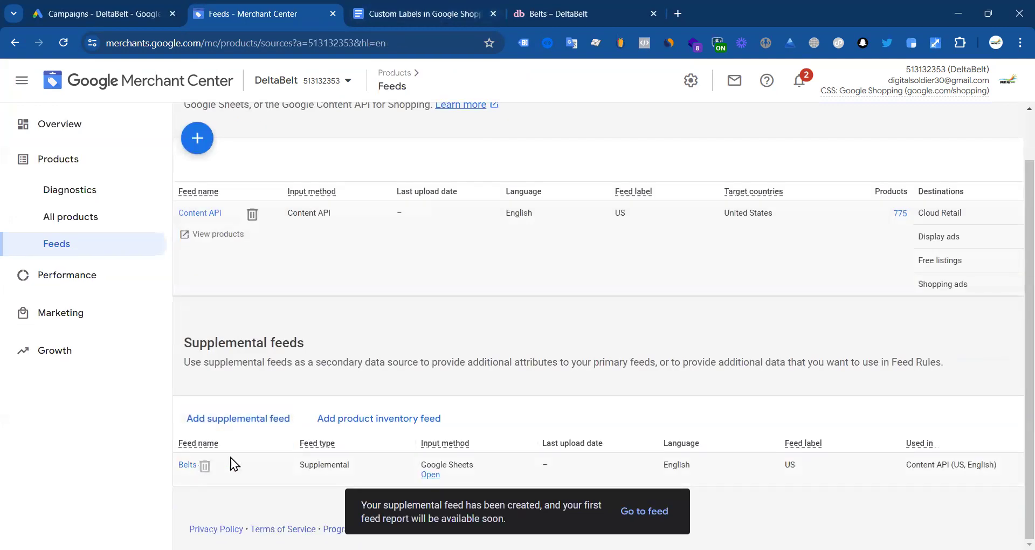
click(430, 474)
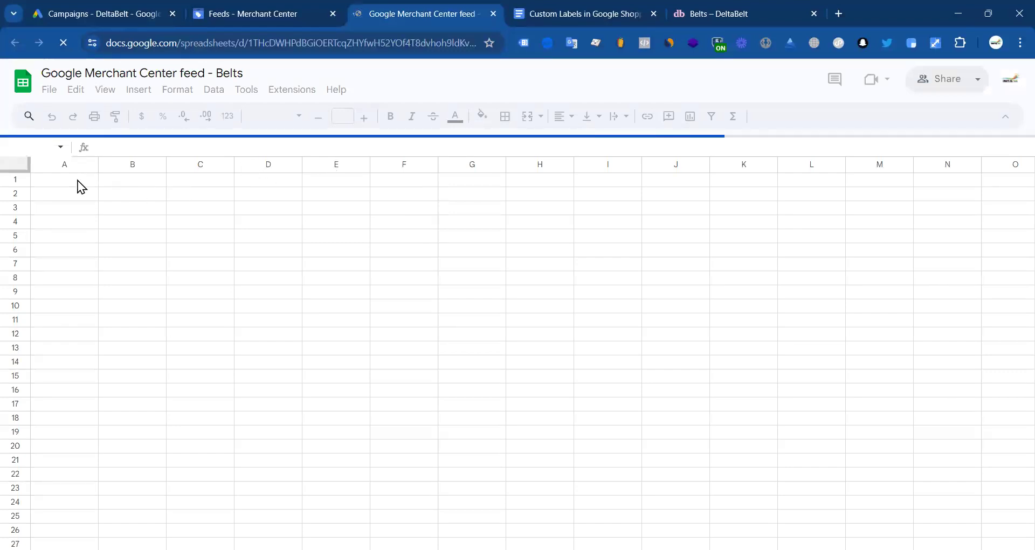
Step: Follow the notes' Source link to open the Custom label 0–4 help article
click(566, 14)
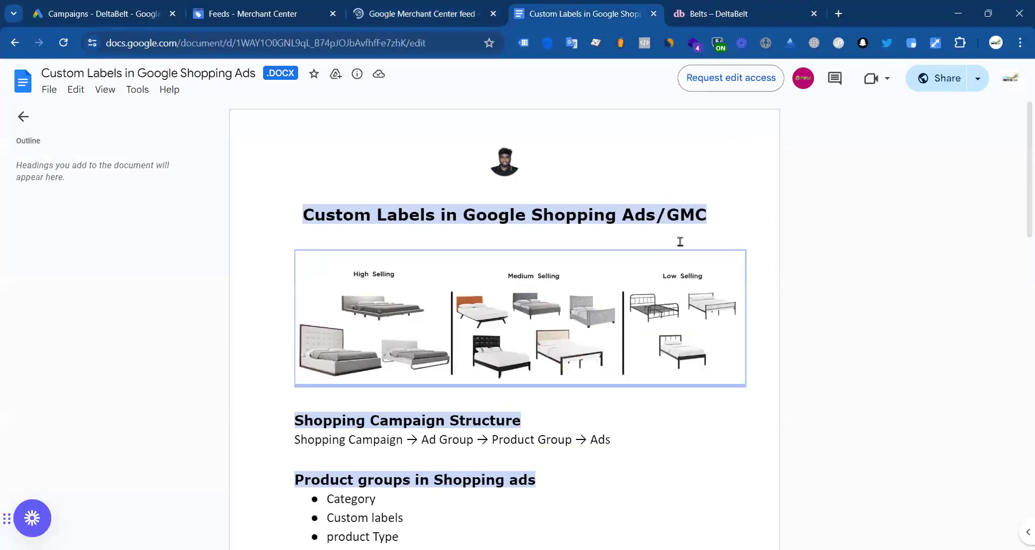
scroll(472, 249, down, 20)
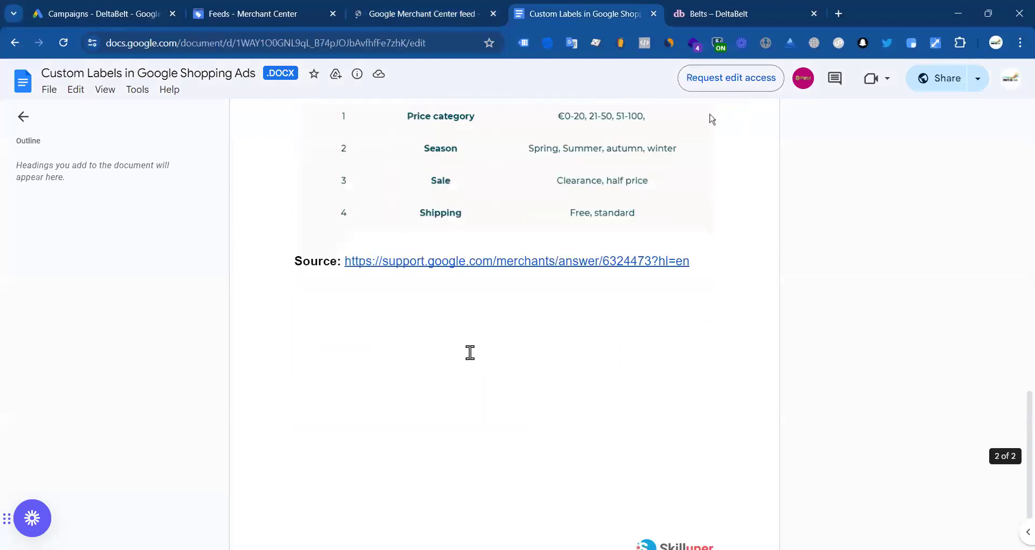
click(438, 212)
click(455, 234)
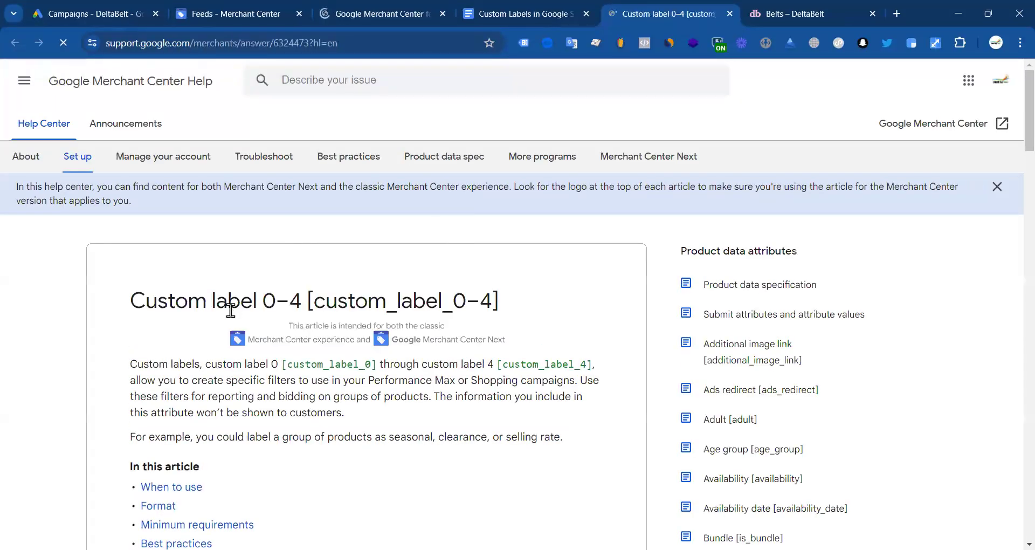
scroll(300, 312, down, 5)
scroll(246, 343, down, 5)
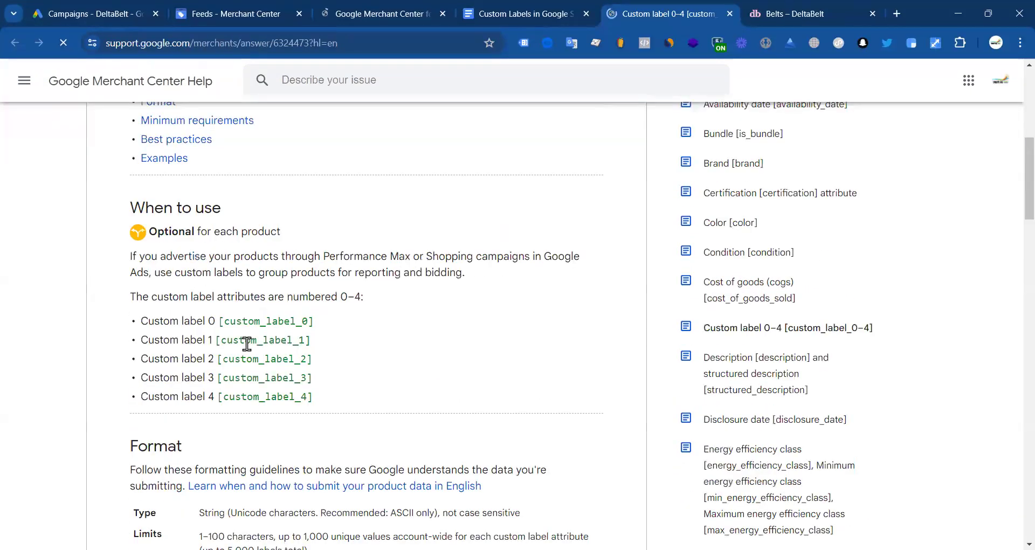
drag(225, 322, 309, 321)
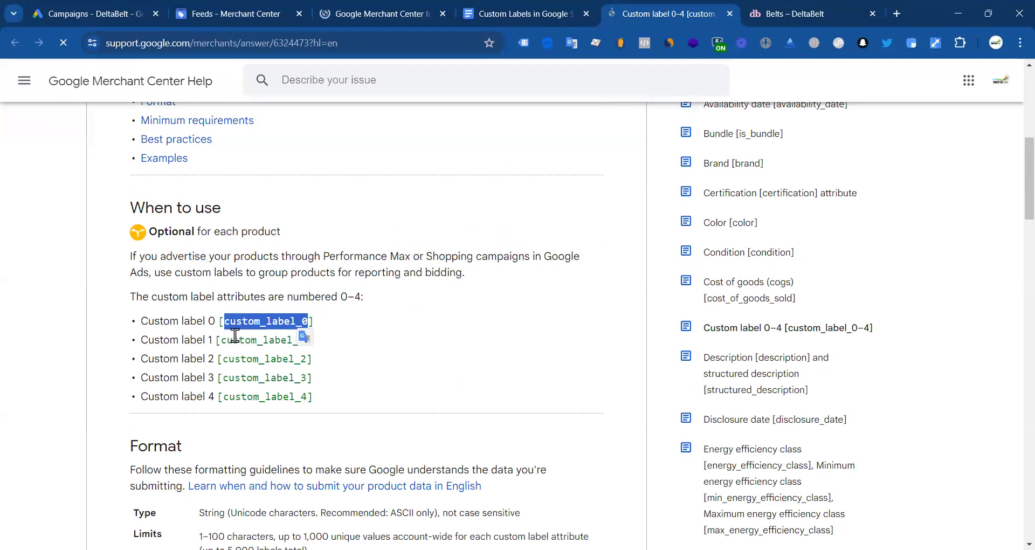
drag(221, 338, 308, 339)
drag(222, 359, 312, 360)
drag(218, 377, 303, 377)
click(242, 403)
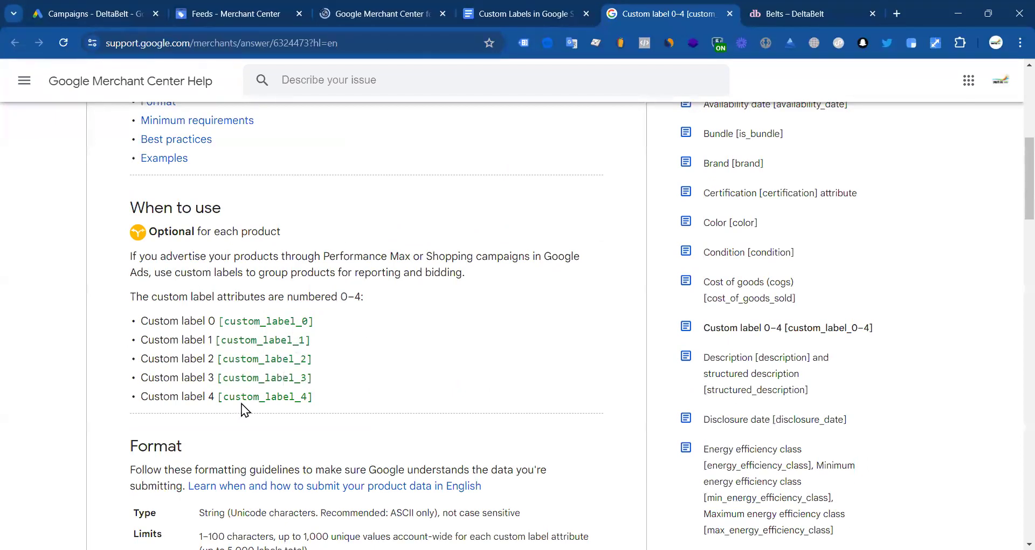
scroll(365, 361, down, 6)
scroll(371, 286, up, 6)
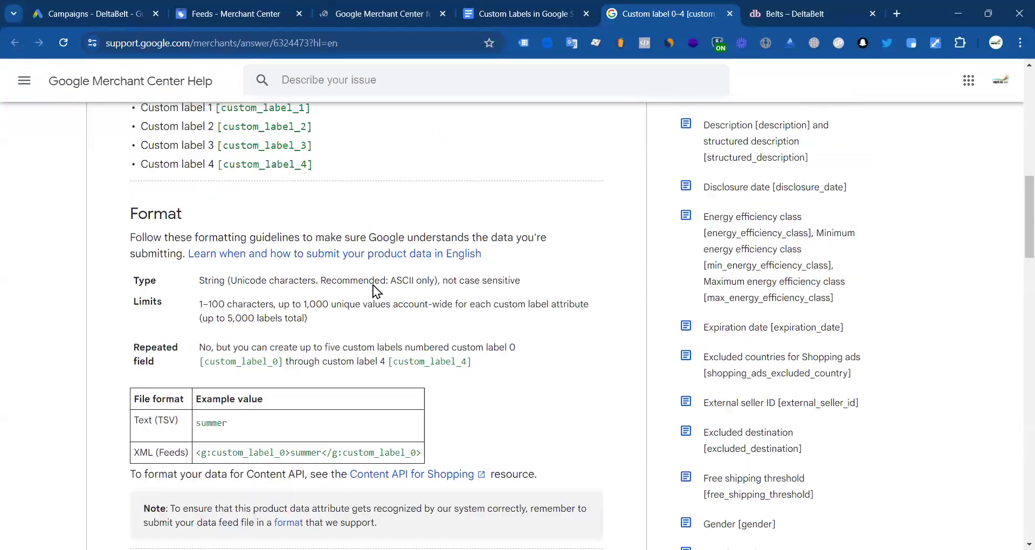
scroll(337, 277, down, 11)
scroll(312, 331, up, 11)
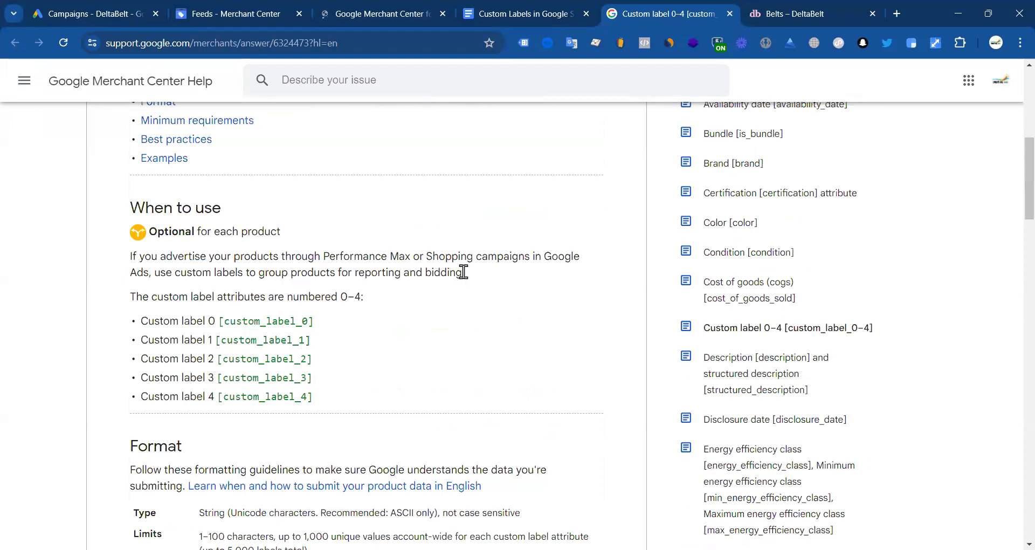
scroll(463, 274, up, 2)
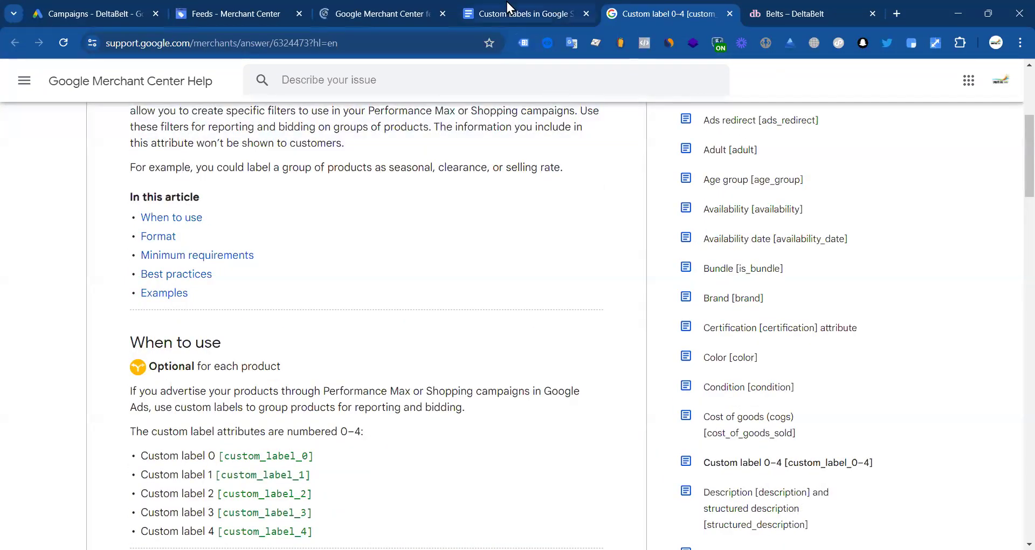
click(538, 12)
Step: Review the DeltaBelt Belts collection, open Merchant Center's All products list, then return to the store
click(783, 13)
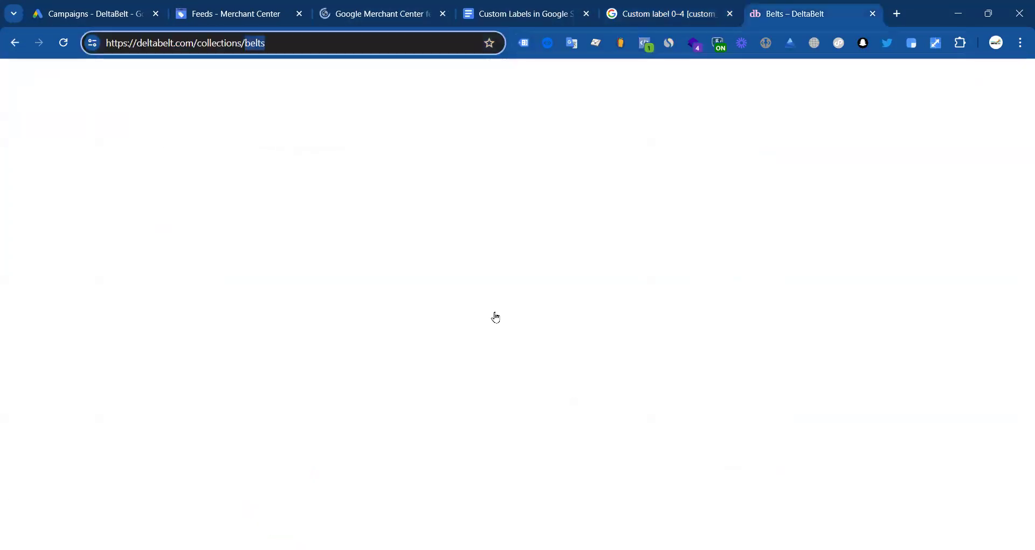
scroll(334, 298, down, 4)
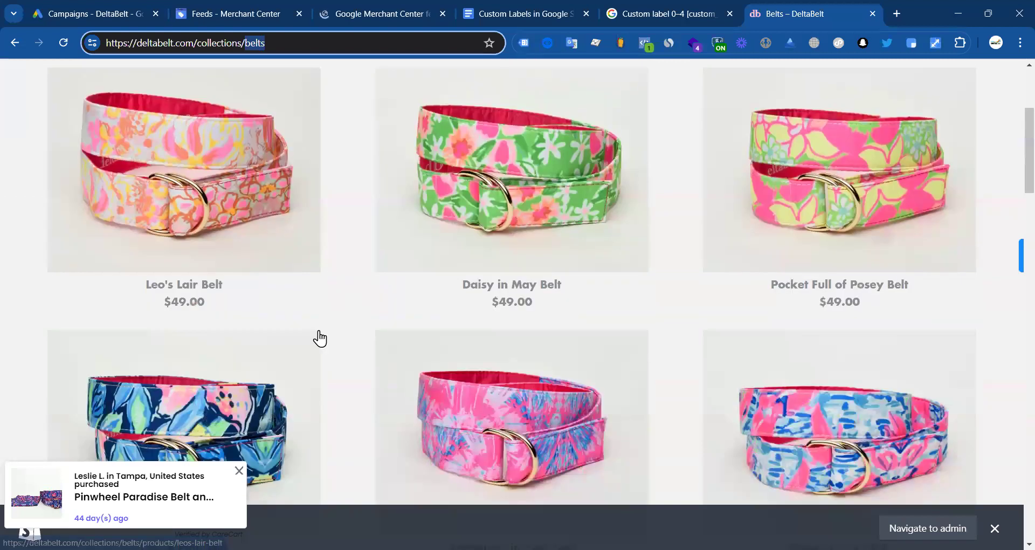
scroll(320, 338, up, 2)
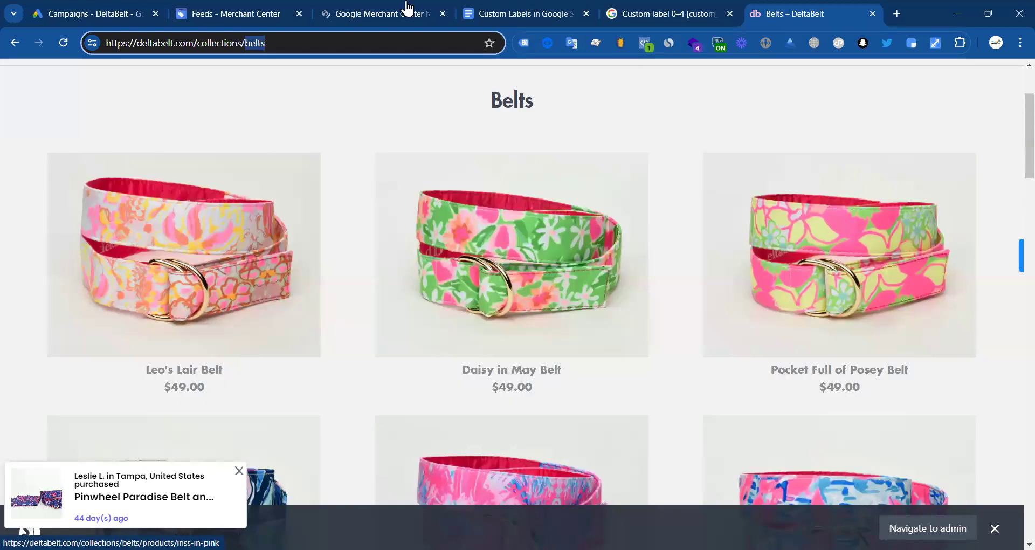
click(404, 11)
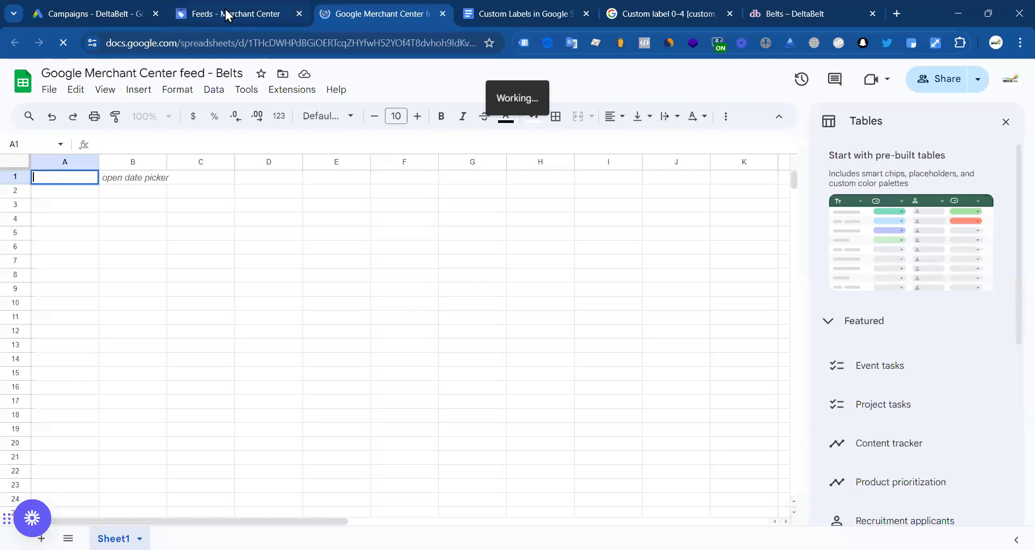
click(224, 13)
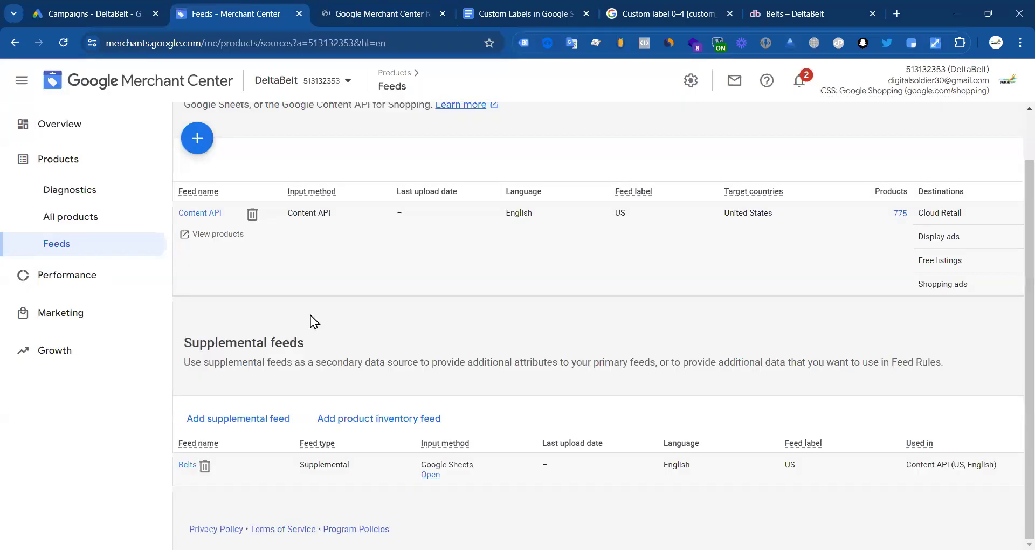
click(69, 216)
click(788, 12)
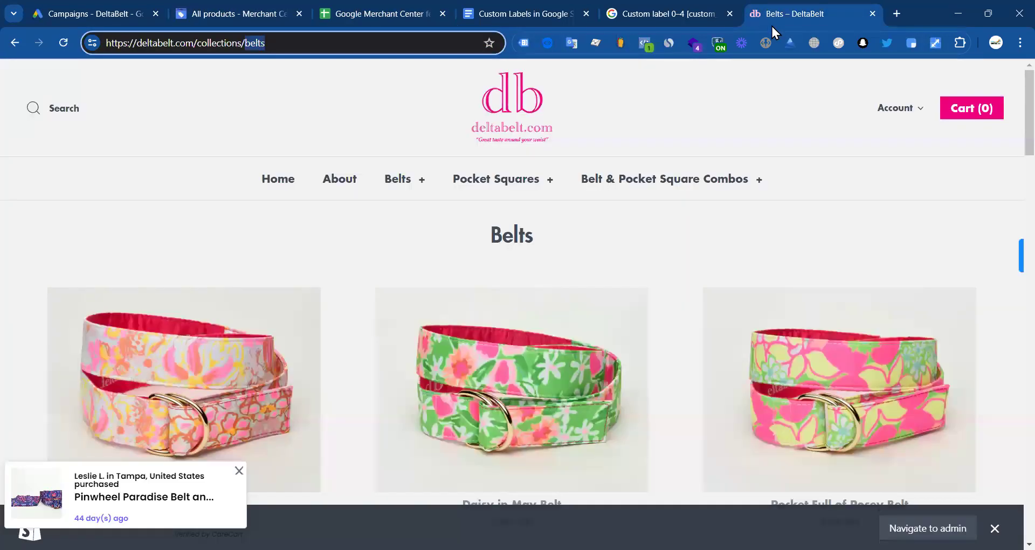
Step: Widen the Item ID column in Merchant Center and select the first belt's full item ID
click(251, 12)
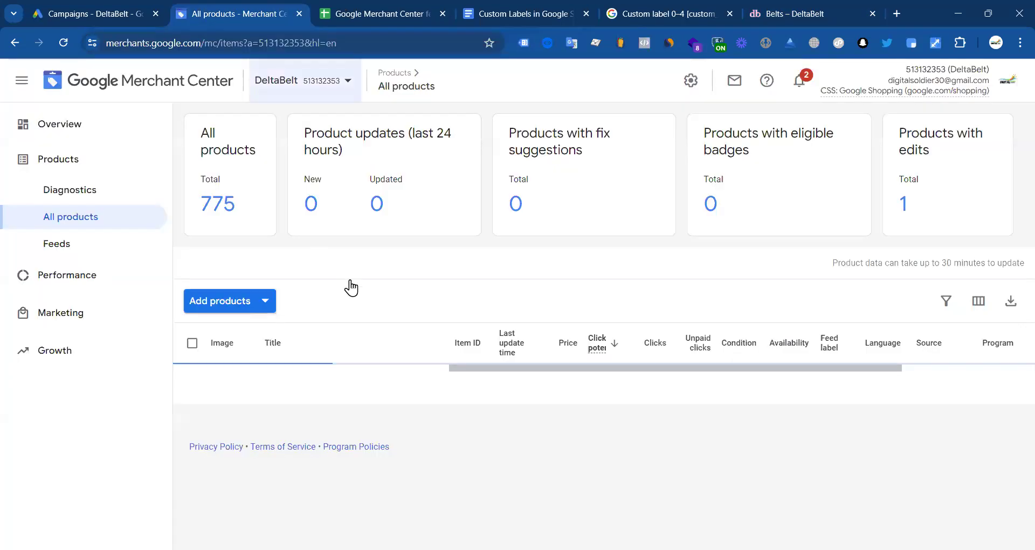
scroll(396, 334, down, 4)
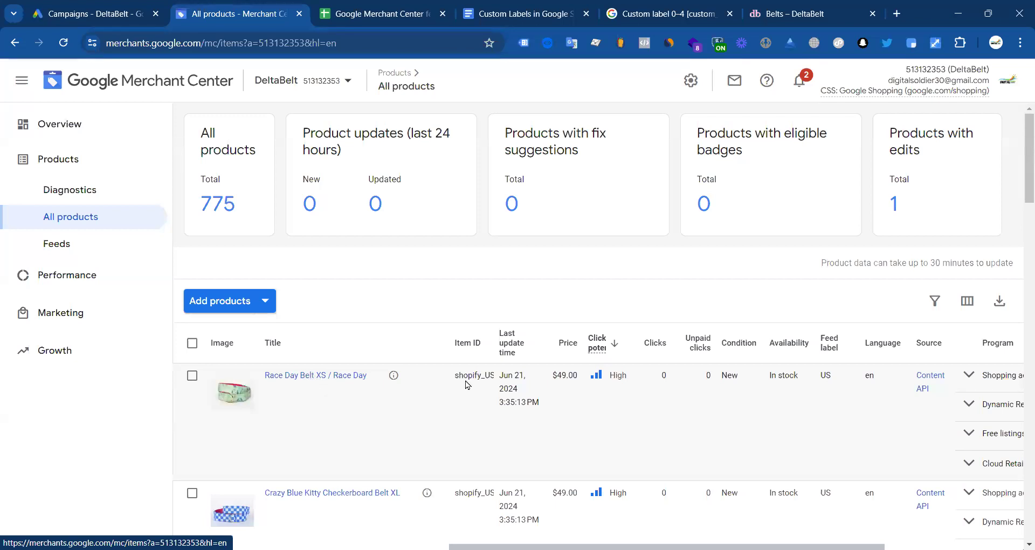
drag(494, 337, 681, 323)
double_click(571, 373)
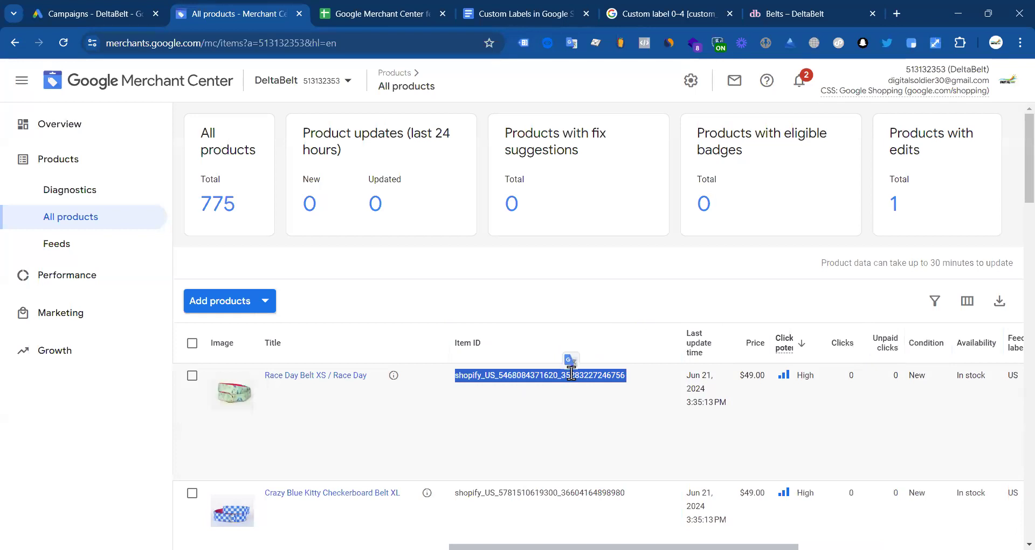
Step: In the Belts spreadsheet, start entering the 'id' header in cell A1
click(543, 11)
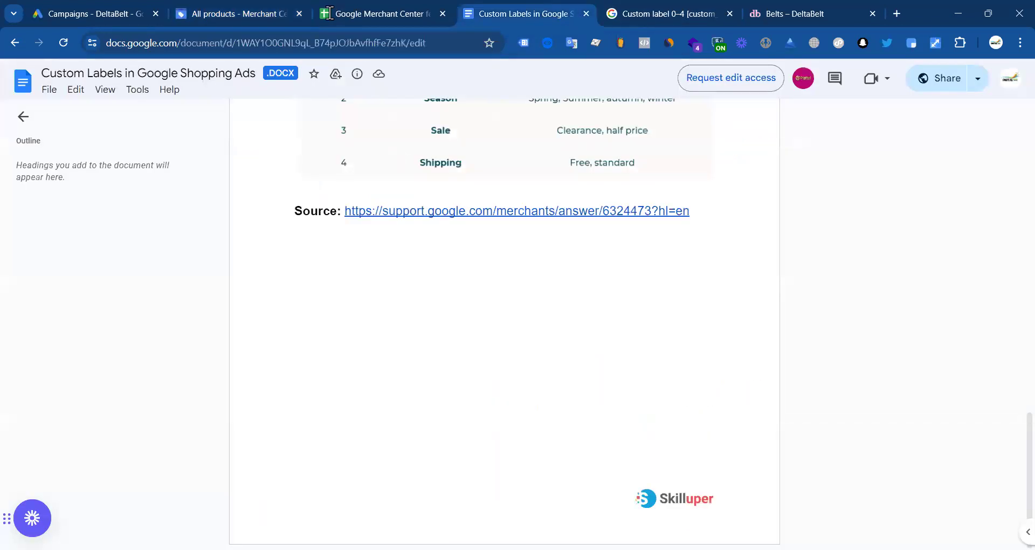
click(330, 12)
click(240, 209)
click(80, 175)
double_click(80, 176)
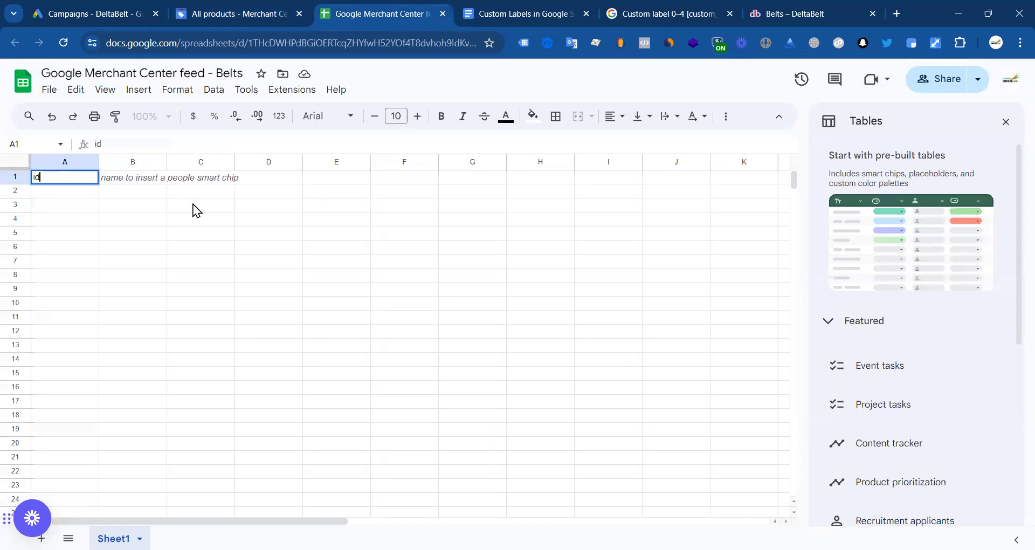
Step: Copy custom_label_0 from the help article into B1 as the second header, then select C1
click(120, 179)
click(675, 12)
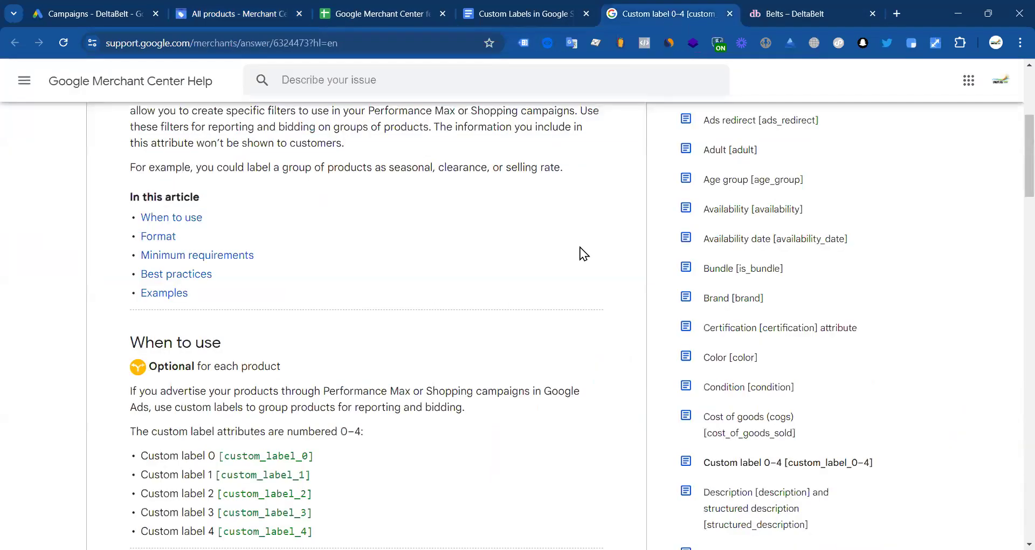
scroll(292, 420, down, 1)
drag(224, 388, 308, 389)
key(ctrl+c)
click(239, 14)
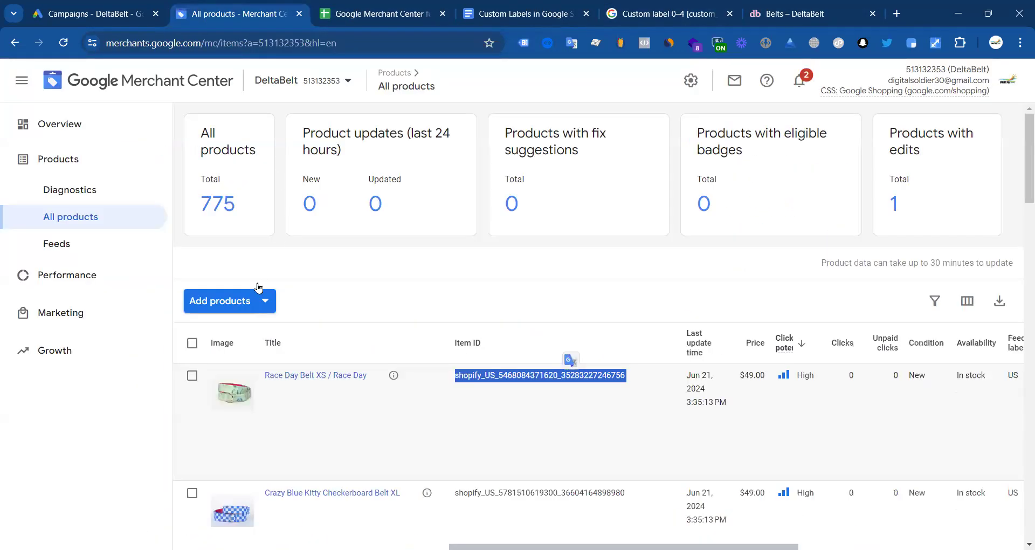
click(380, 13)
key(ctrl+v)
click(168, 238)
click(192, 178)
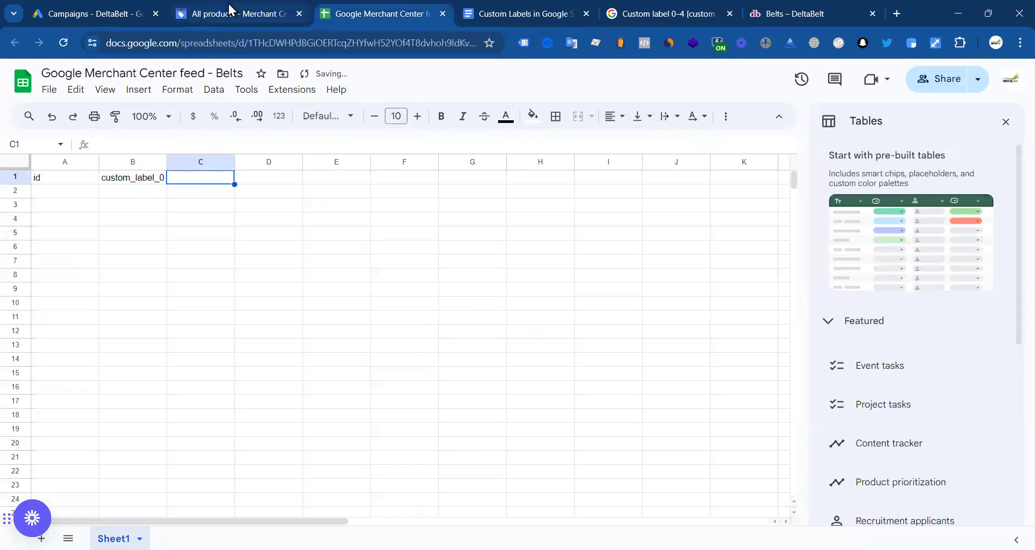
Step: Reselect the first belt's full item ID in the Merchant Center product list
click(229, 11)
click(112, 447)
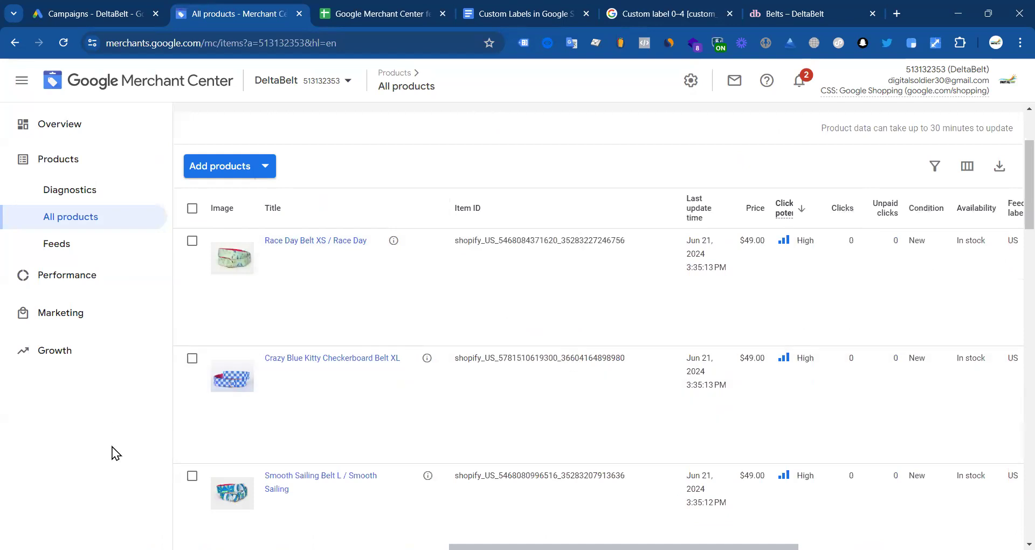
drag(626, 245, 455, 240)
double_click(592, 239)
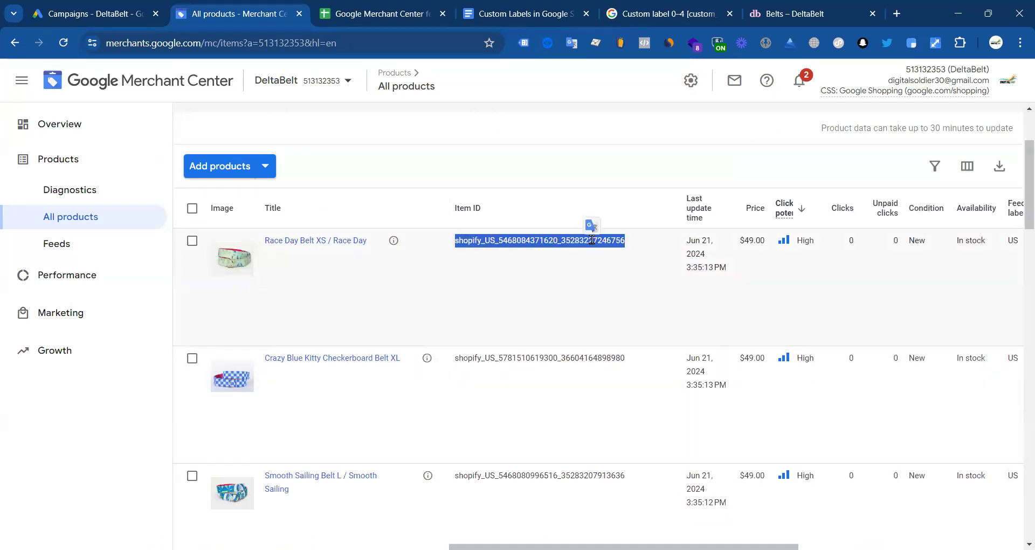
scroll(404, 292, up, 3)
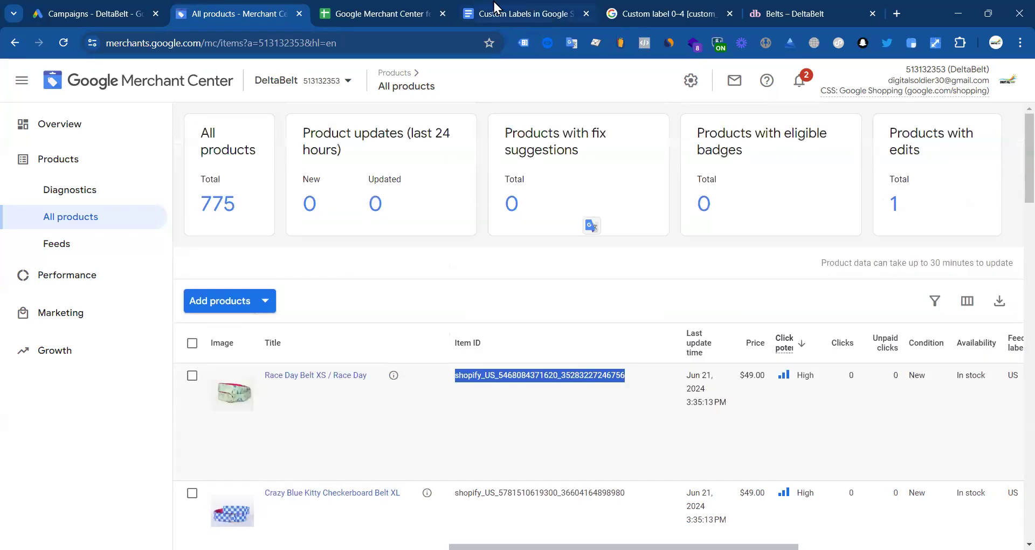
click(393, 13)
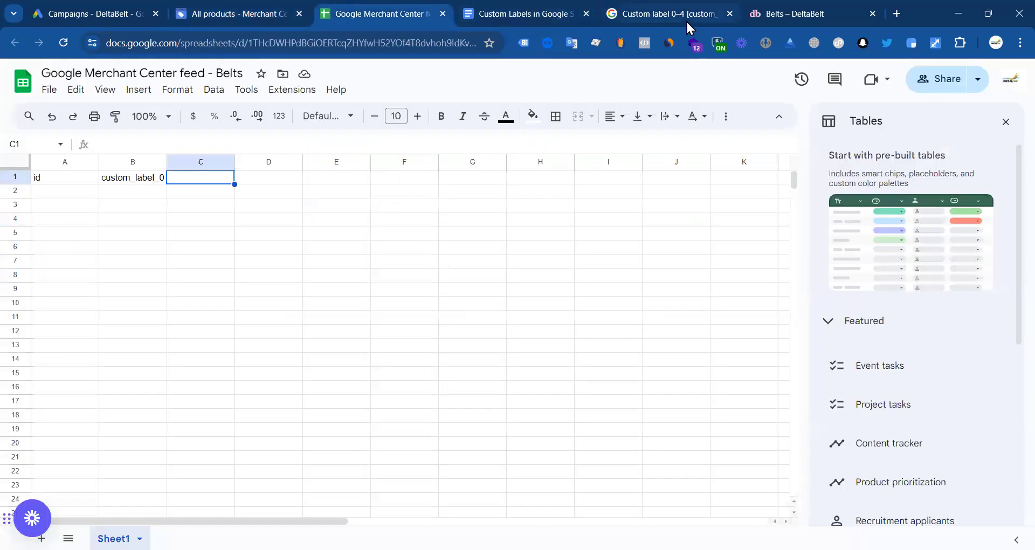
click(686, 21)
Step: Open the Leo's Lair Belt product page ($49.00) and copy its full title
key(ctrl+Tab)
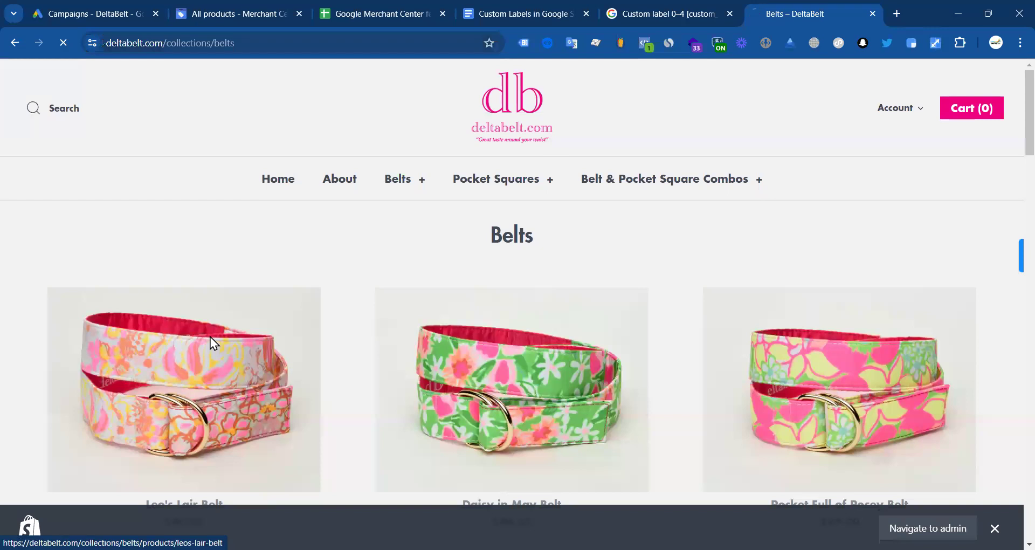
click(188, 349)
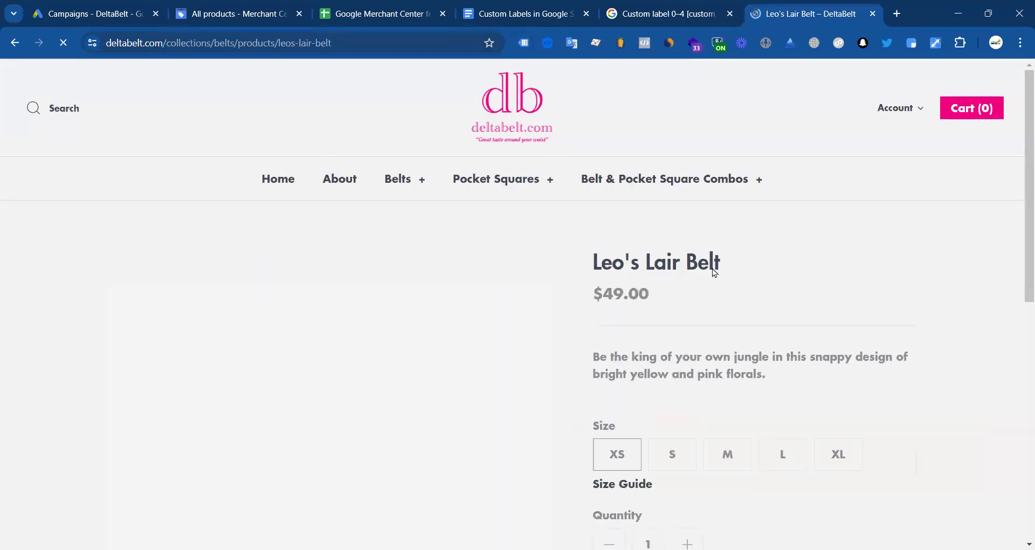
drag(714, 272, 593, 264)
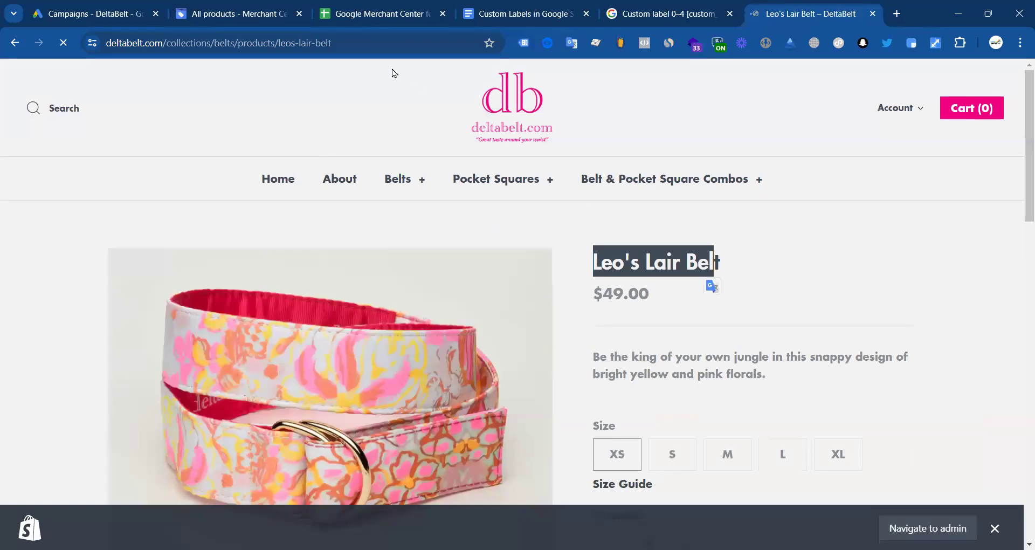
triple_click(668, 262)
key(ctrl+c)
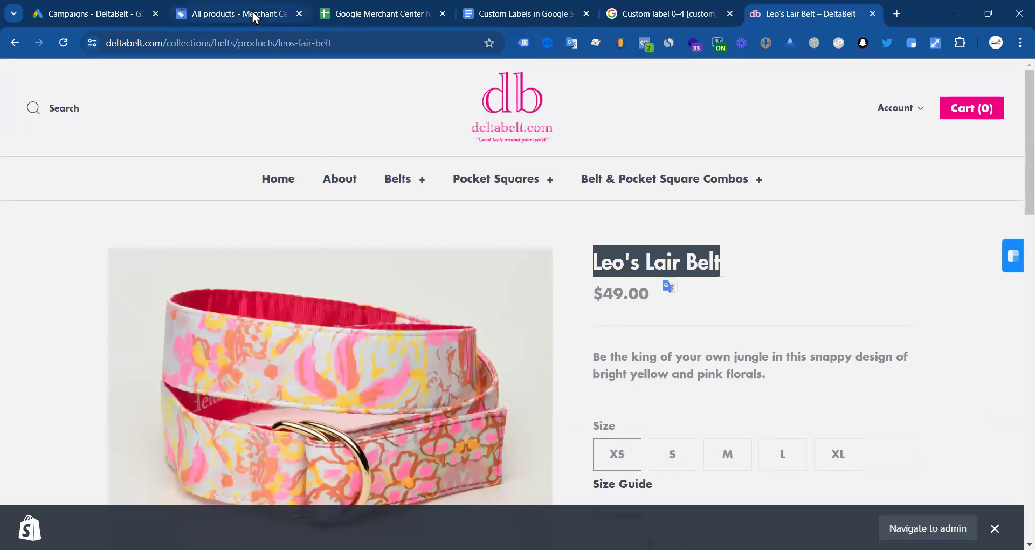
click(252, 11)
Step: Filter the product list to titles starting with 'Leo's Lair Belt'
click(935, 301)
scroll(281, 108, down, 3)
scroll(279, 101, up, 3)
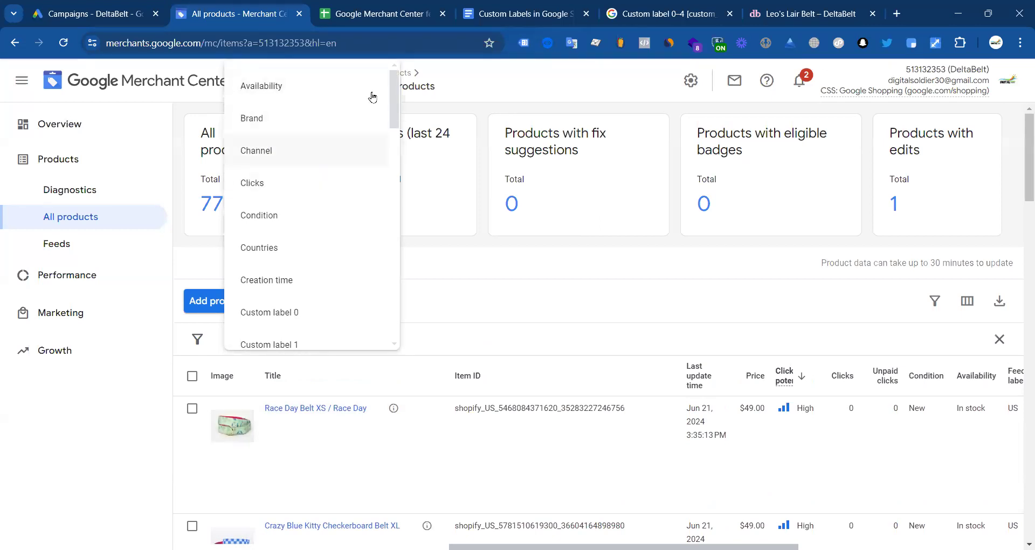
scroll(279, 183, down, 6)
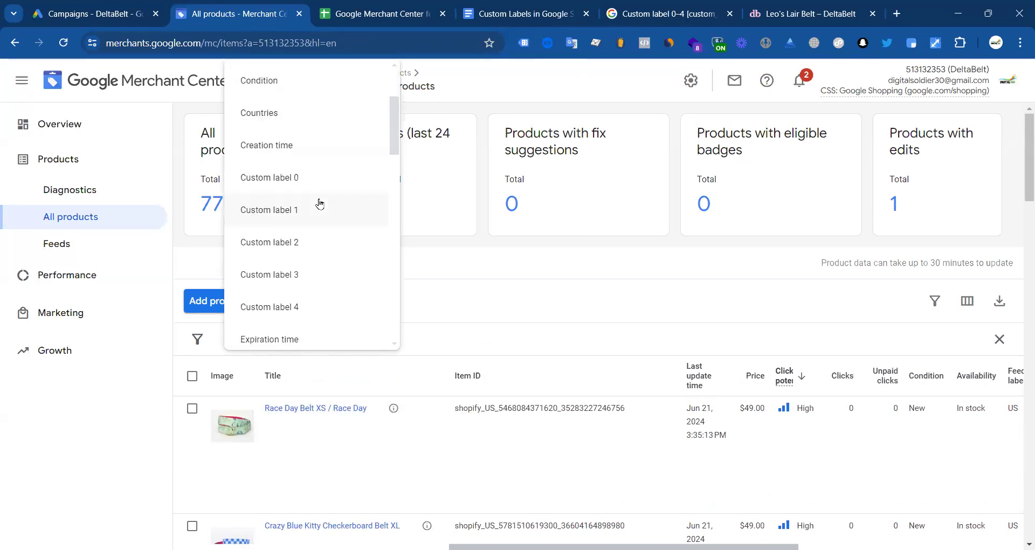
scroll(314, 258, down, 5)
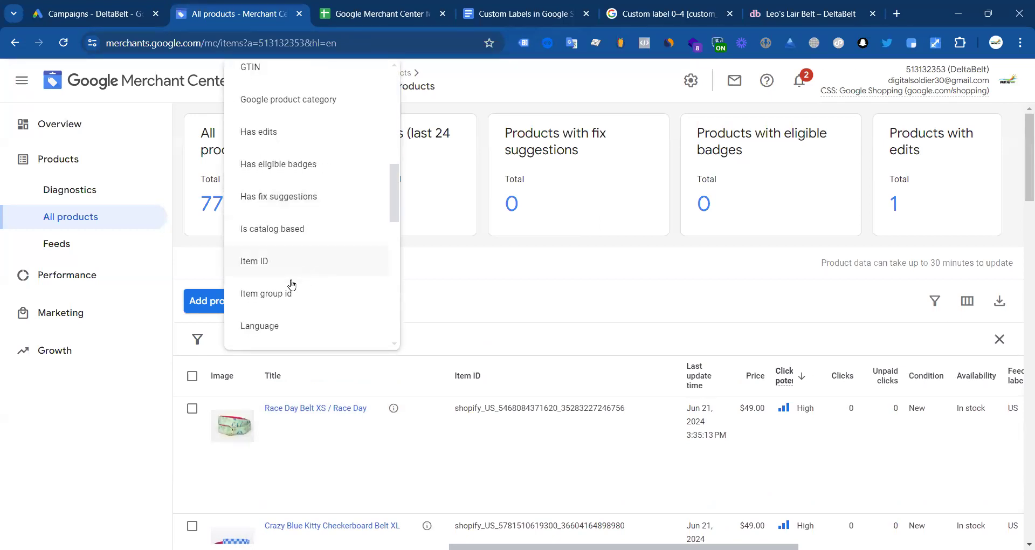
scroll(288, 295, down, 7)
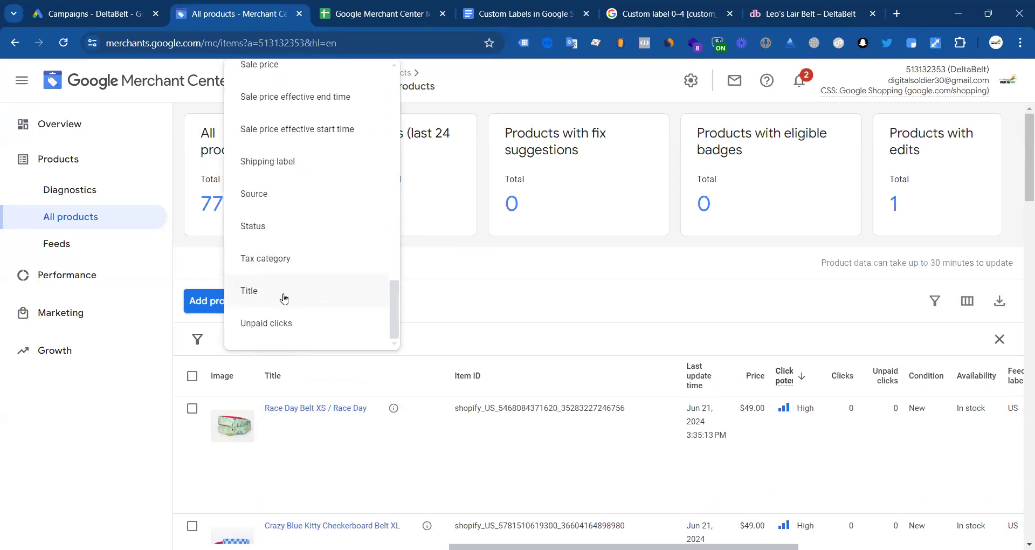
click(286, 296)
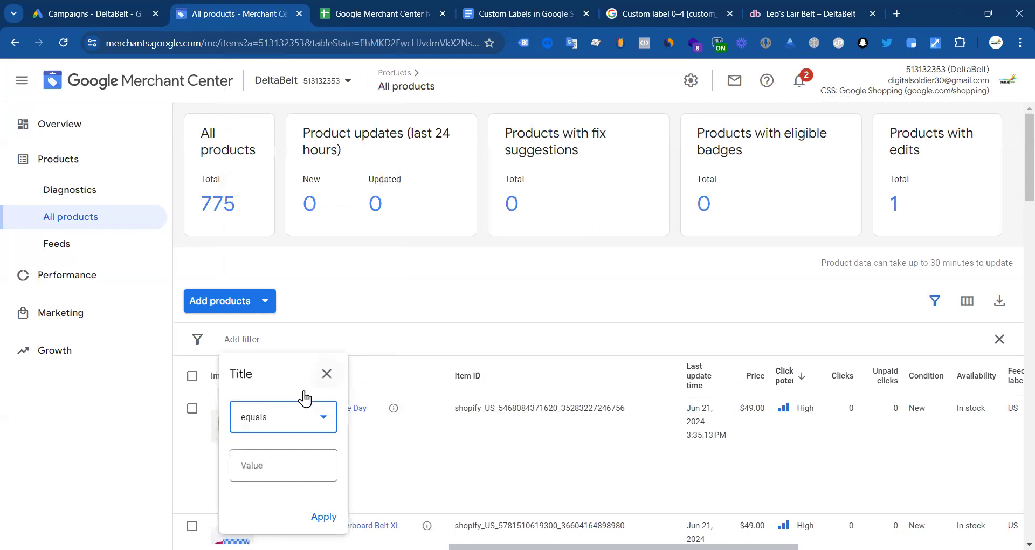
click(263, 421)
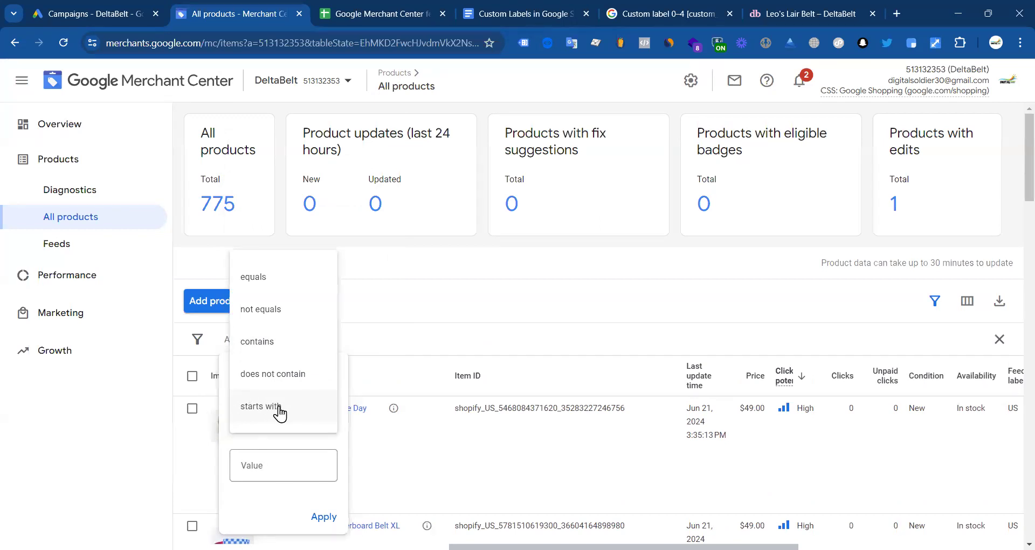
click(266, 411)
click(273, 469)
key(ctrl+v)
click(324, 514)
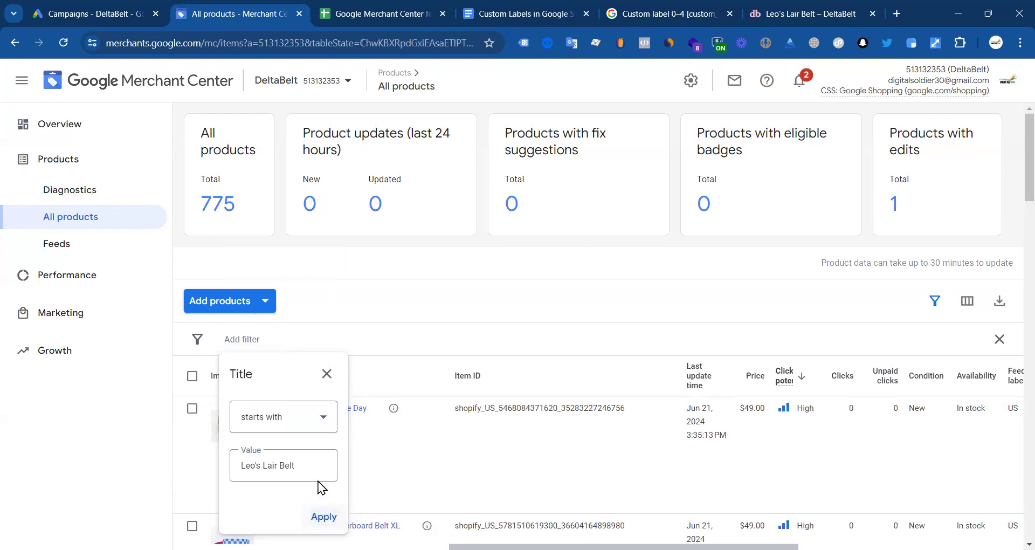
Step: Remove the title starts-with filter from the product list
scroll(384, 324, down, 2)
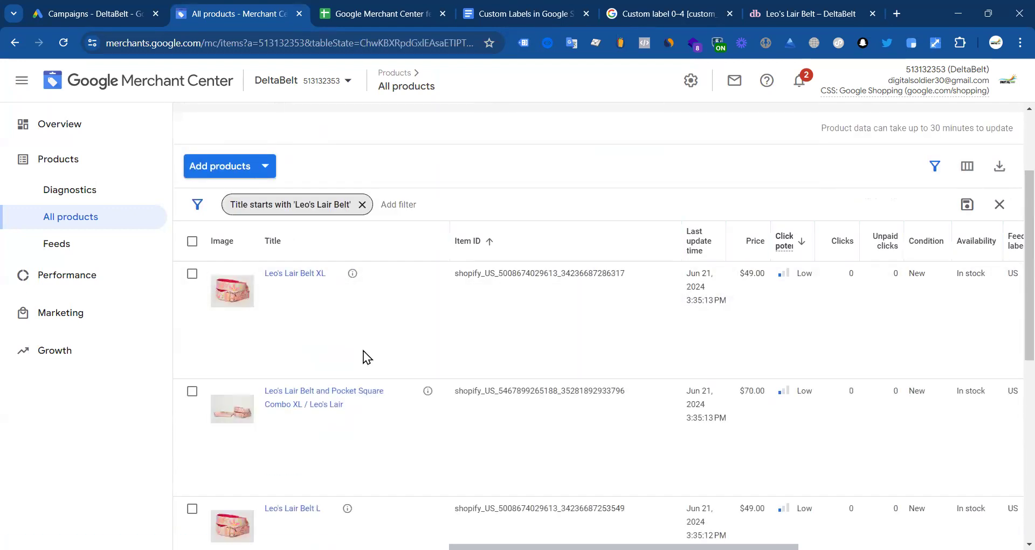
scroll(363, 351, down, 3)
scroll(421, 325, up, 5)
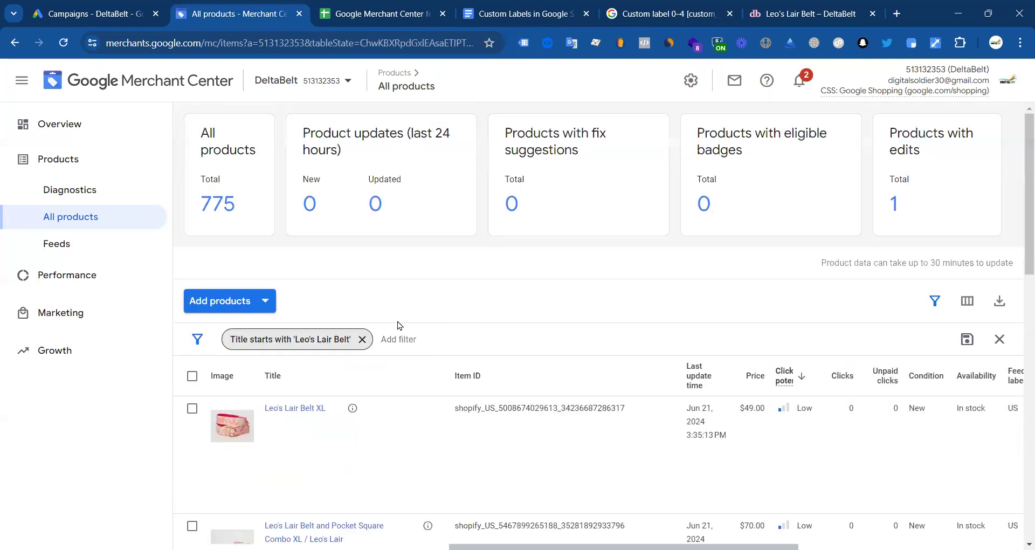
click(362, 339)
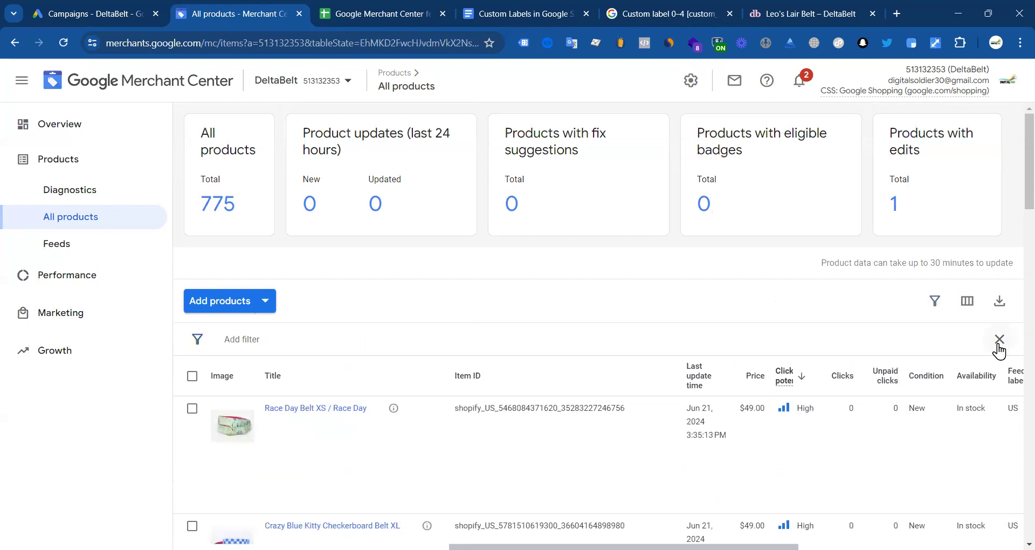
click(935, 300)
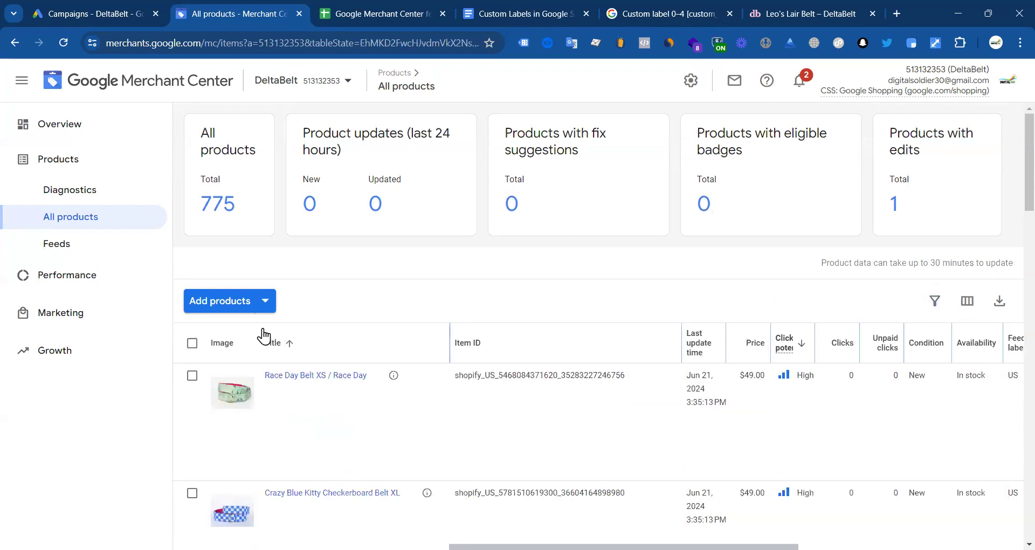
Step: Apply a Title equals 'Leo's Lair Belt' filter, which returns no results
click(937, 301)
scroll(278, 297, down, 10)
click(269, 299)
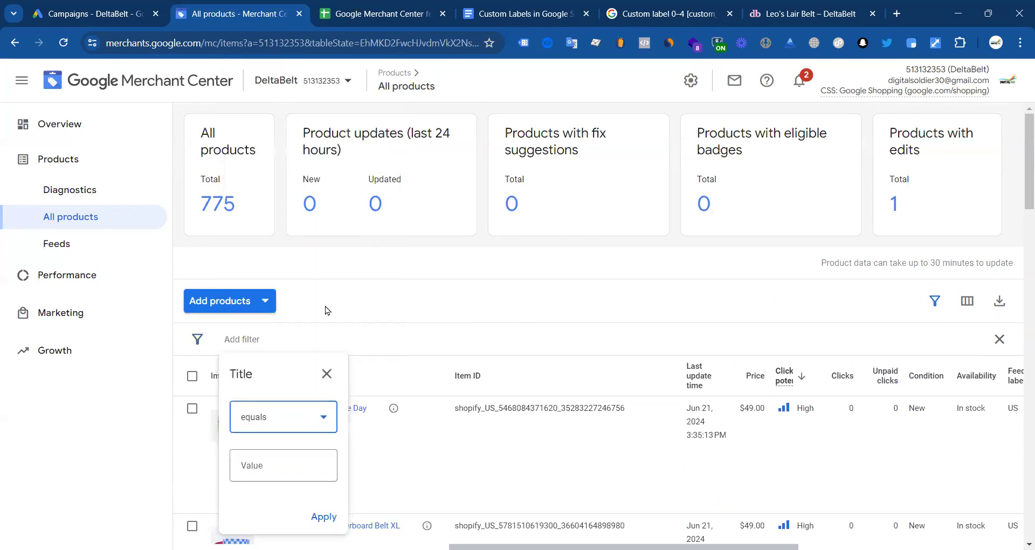
click(273, 474)
key(ctrl+v)
click(322, 516)
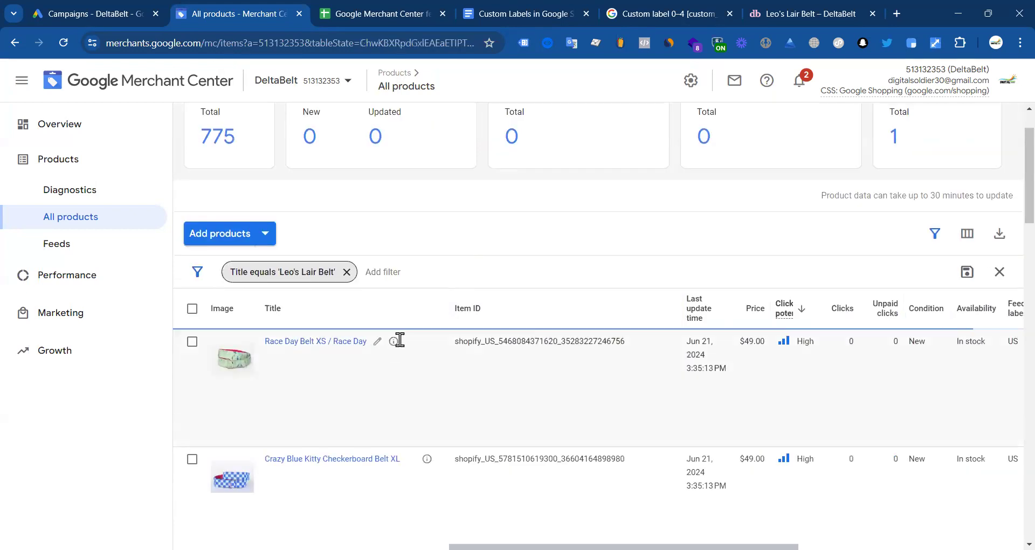
click(335, 341)
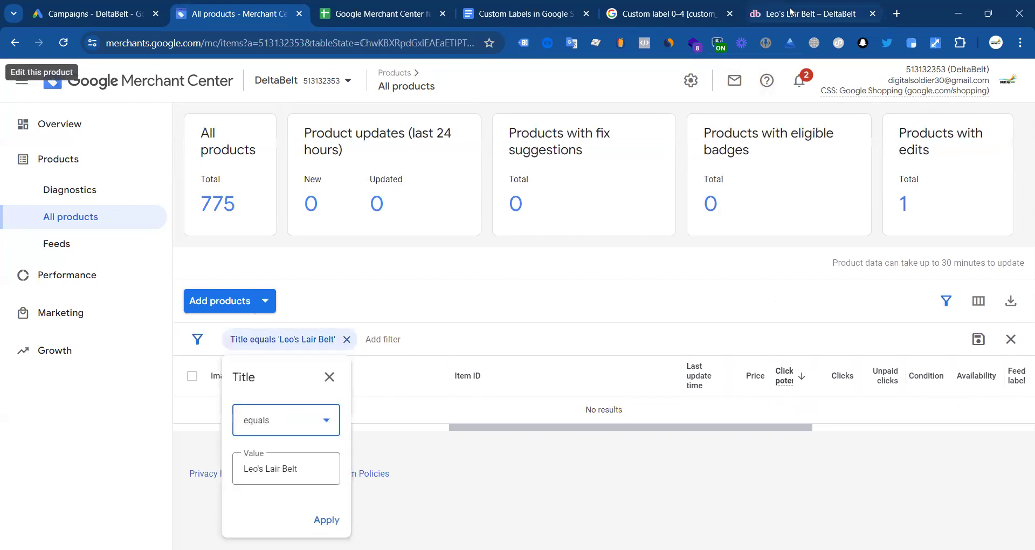
click(803, 13)
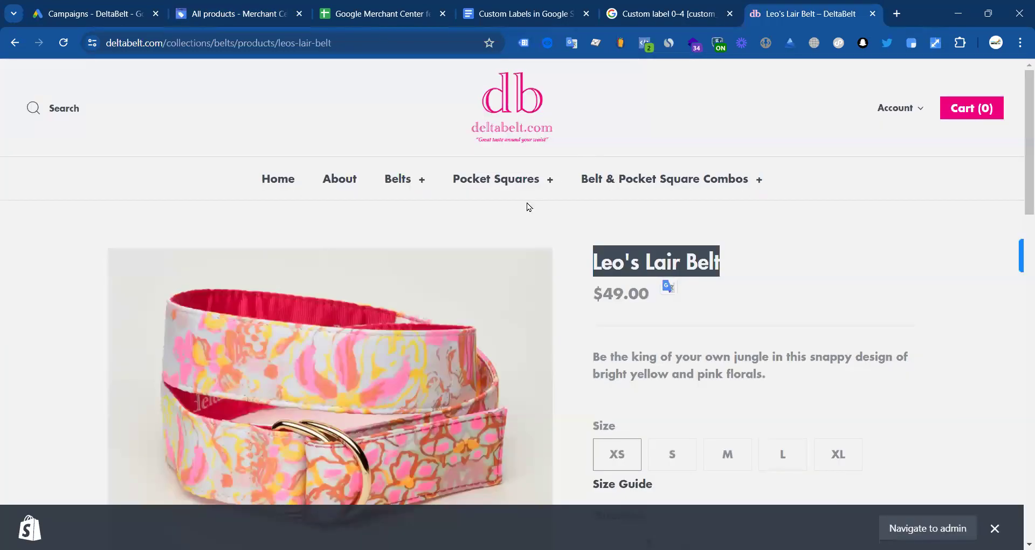
Step: Reveal the Leo's Lair Belt item_id in the nl_view_item event using the datalayer checker
click(546, 42)
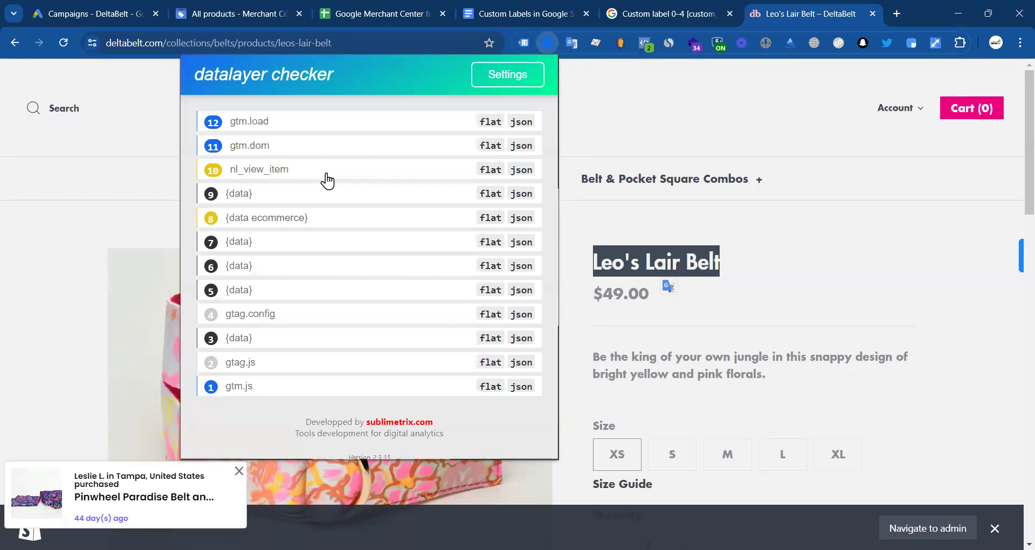
click(490, 170)
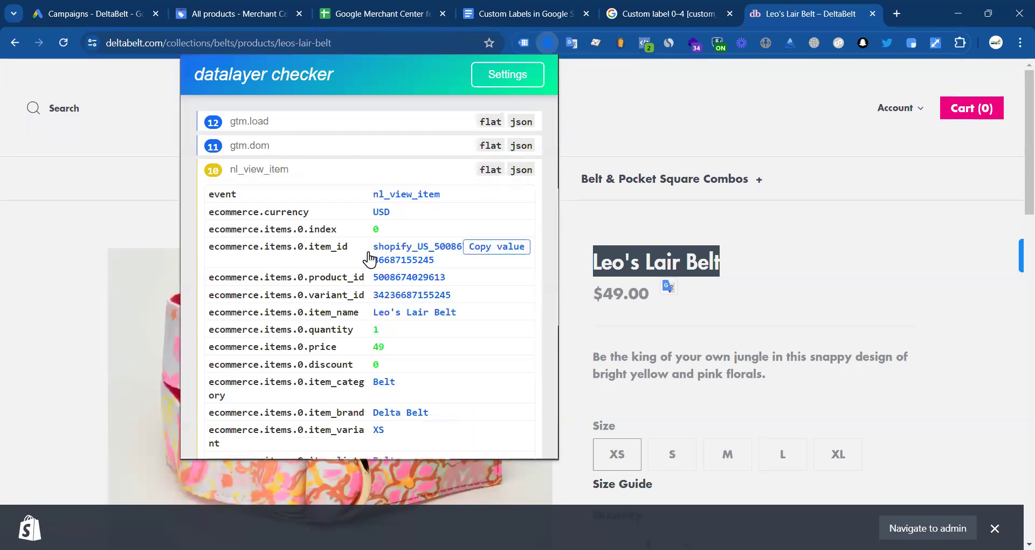
mouse_move(422, 260)
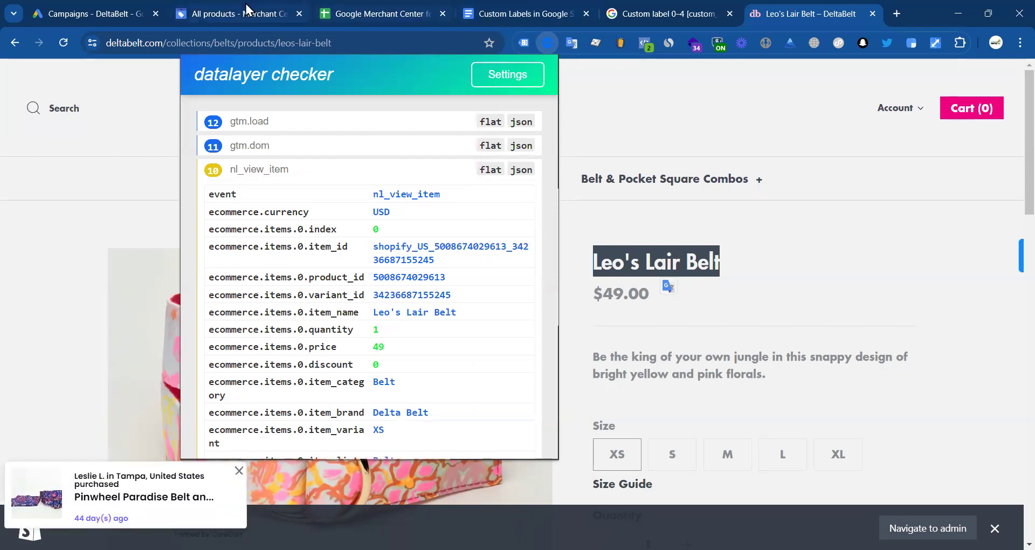
Step: Remove the Title filter from Merchant Center's product list
key(ctrl+2)
click(268, 429)
click(265, 408)
click(346, 339)
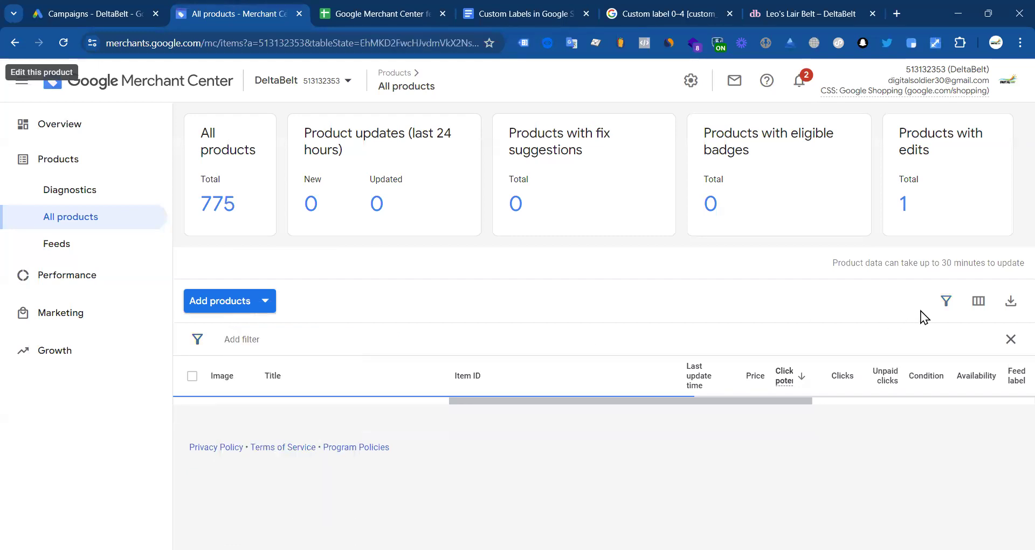
click(944, 302)
click(945, 300)
scroll(305, 150, down, 15)
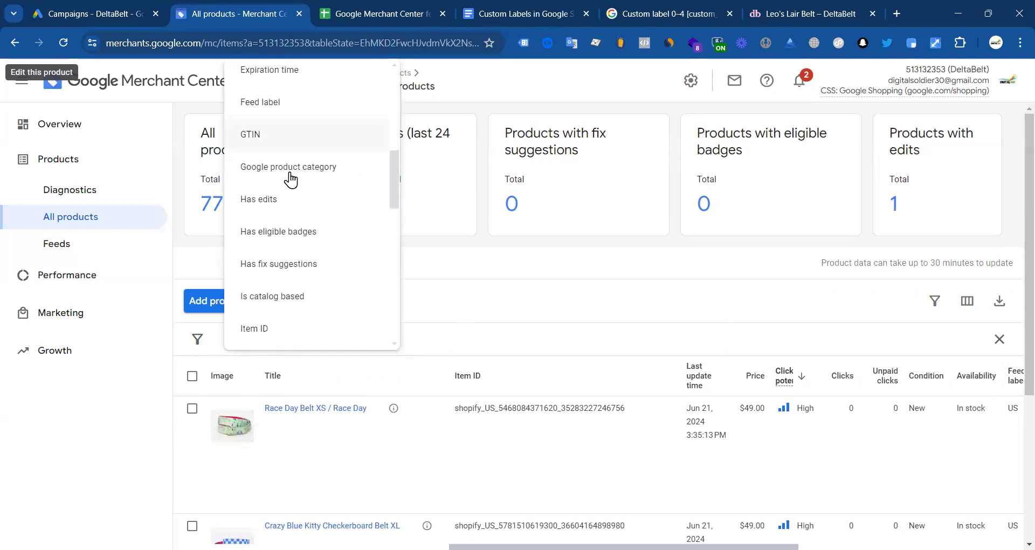
scroll(296, 280, up, 3)
scroll(273, 223, up, 2)
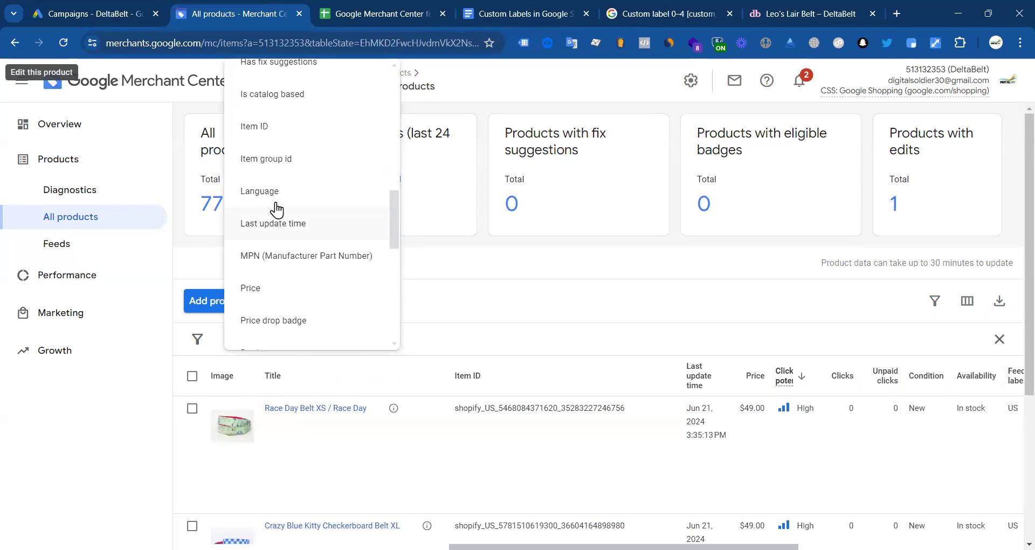
click(275, 132)
click(273, 464)
key(ctrl+v)
click(325, 510)
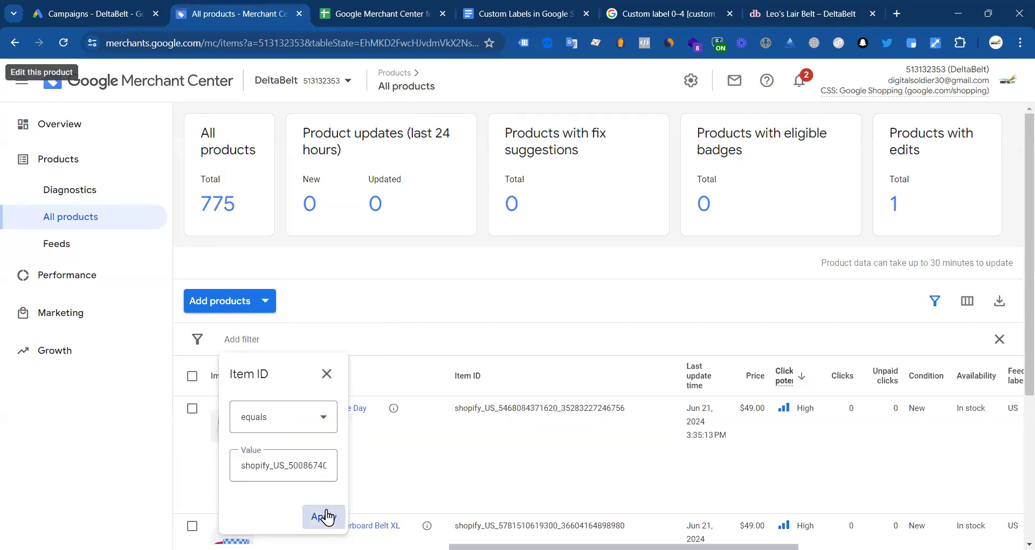
scroll(579, 319, down, 3)
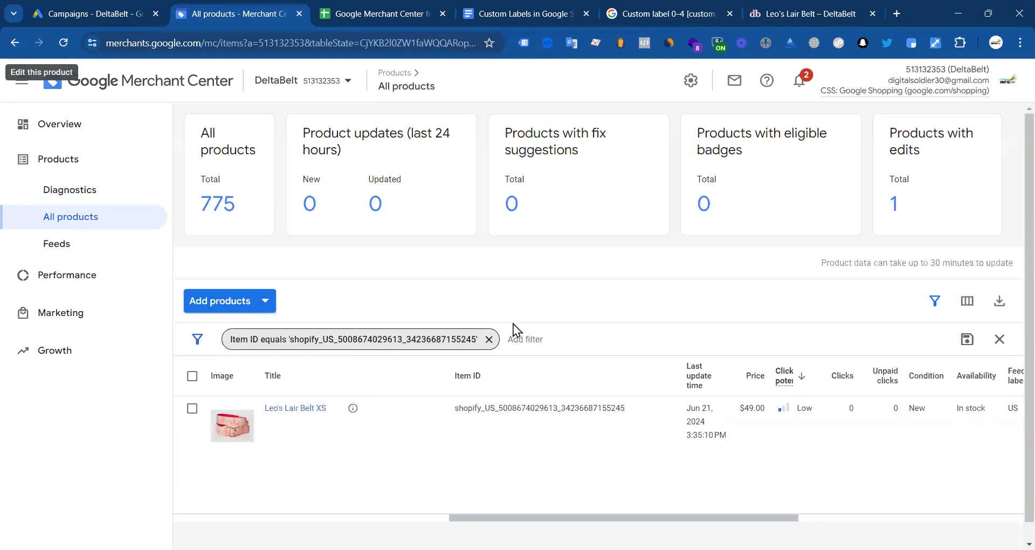
drag(627, 408, 455, 416)
key(ctrl+c)
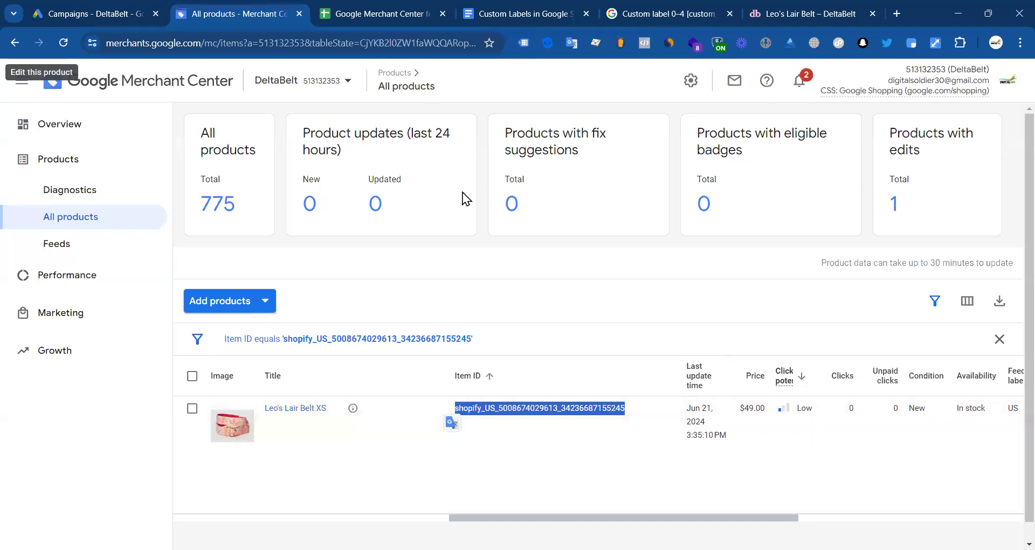
click(544, 11)
Step: Paste the Leo's Lair Belt item ID into A2 and widen column A to fit it
click(401, 14)
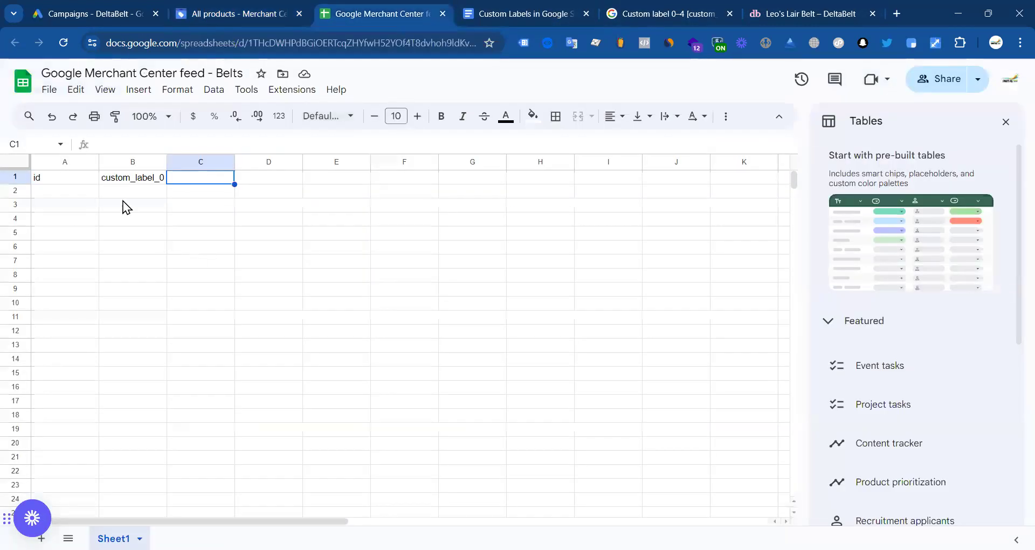
click(64, 189)
key(ctrl+v)
click(139, 232)
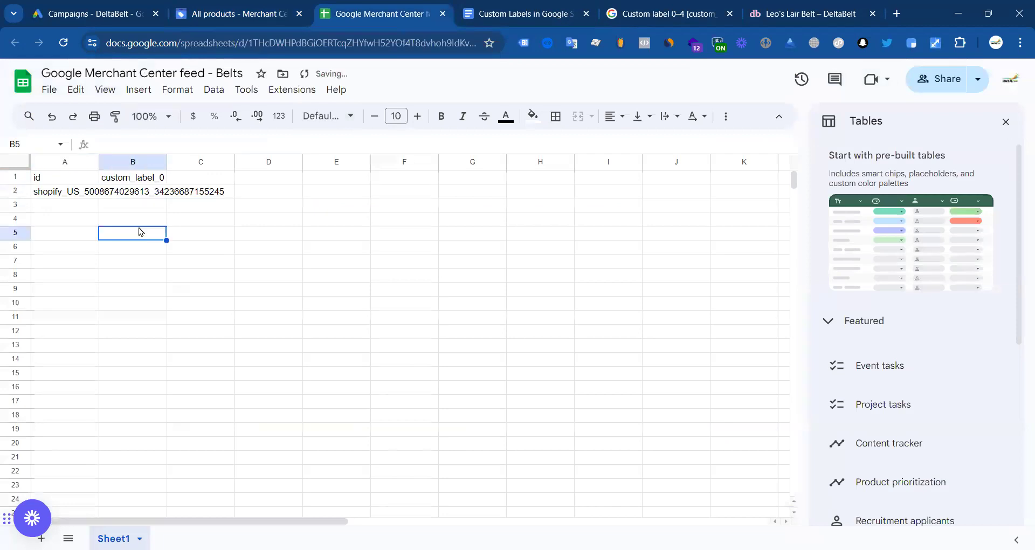
drag(99, 161, 234, 177)
click(268, 194)
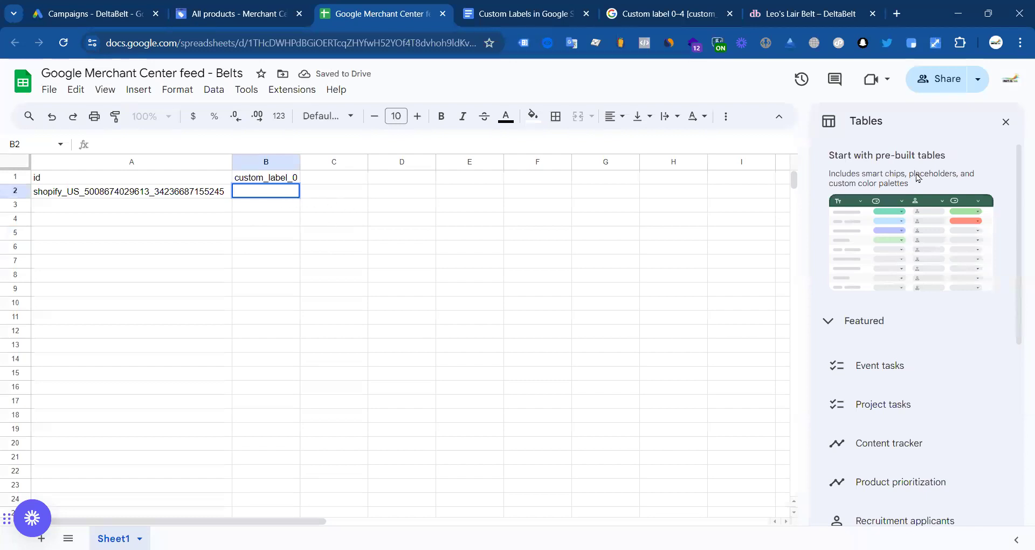
click(1006, 122)
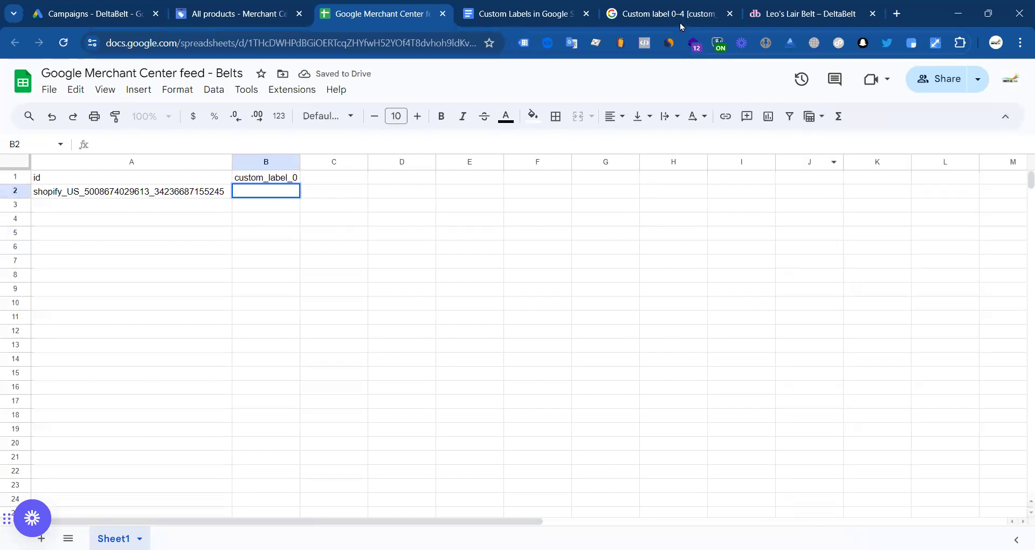
Step: Copy custom_label_1 from the help article into cell C1
click(520, 13)
scroll(705, 323, up, 5)
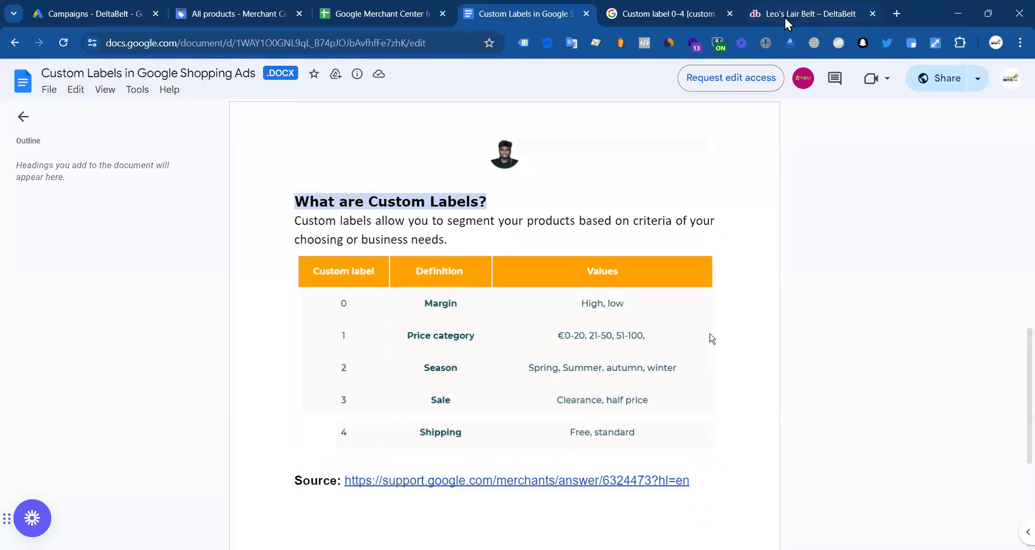
click(785, 18)
click(667, 10)
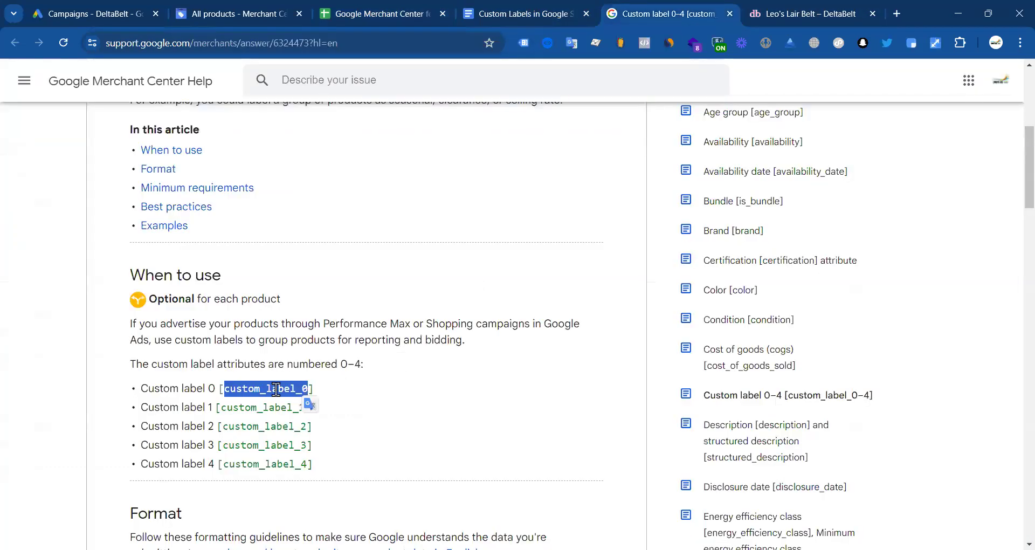
double_click(266, 408)
key(ctrl+c)
click(394, 15)
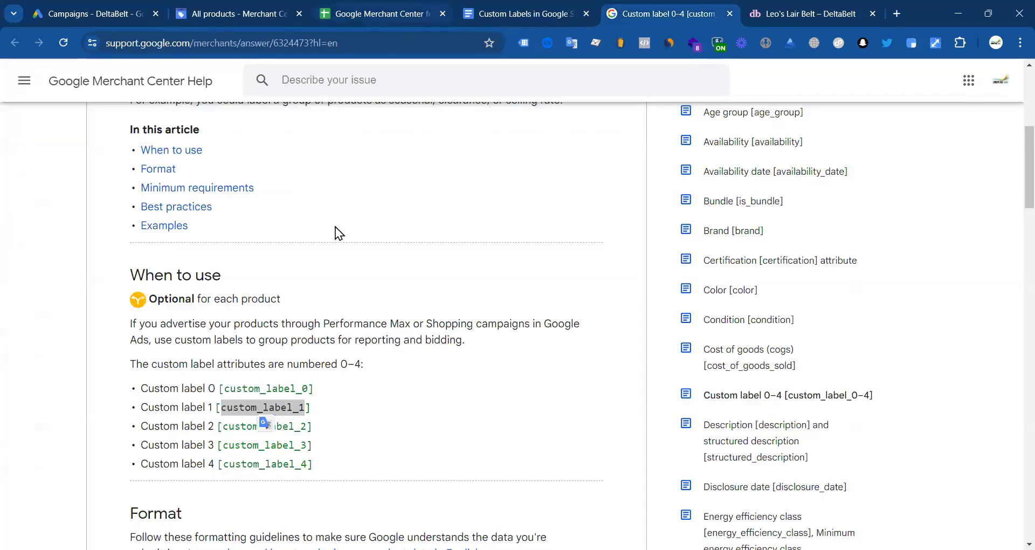
double_click(326, 180)
key(ctrl+v)
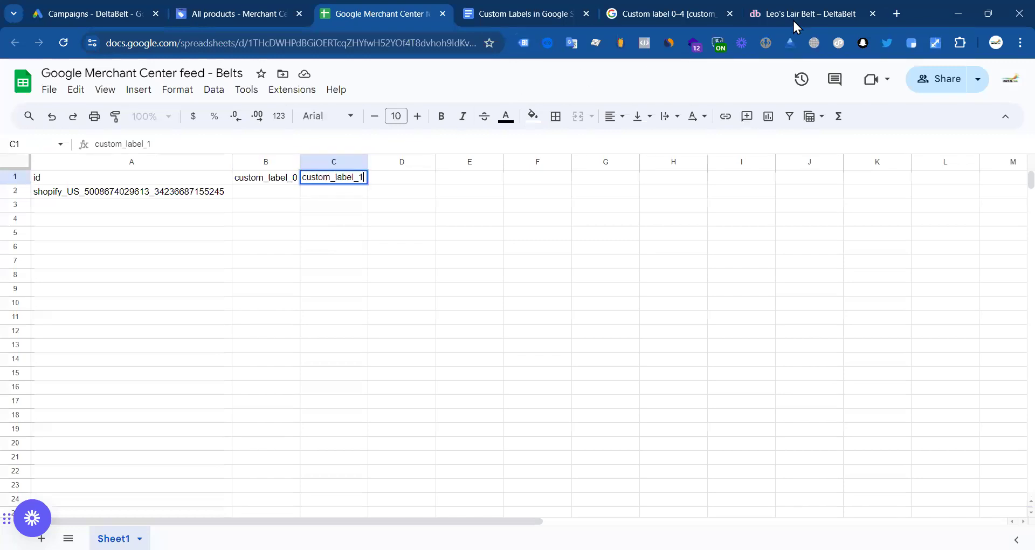
Step: Copy custom_label_2 from the help article into cell D1
click(792, 16)
click(663, 13)
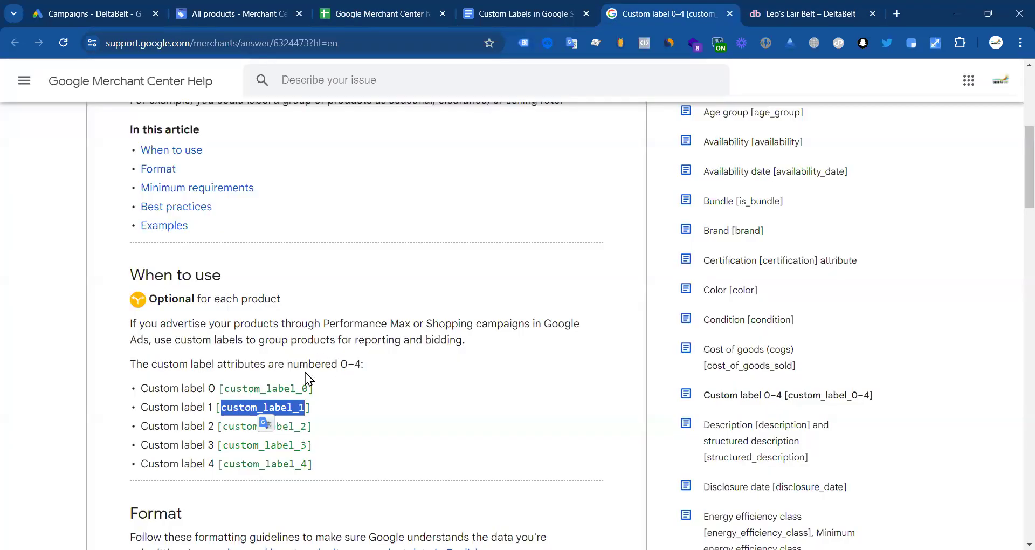
double_click(232, 425)
key(ctrl+c)
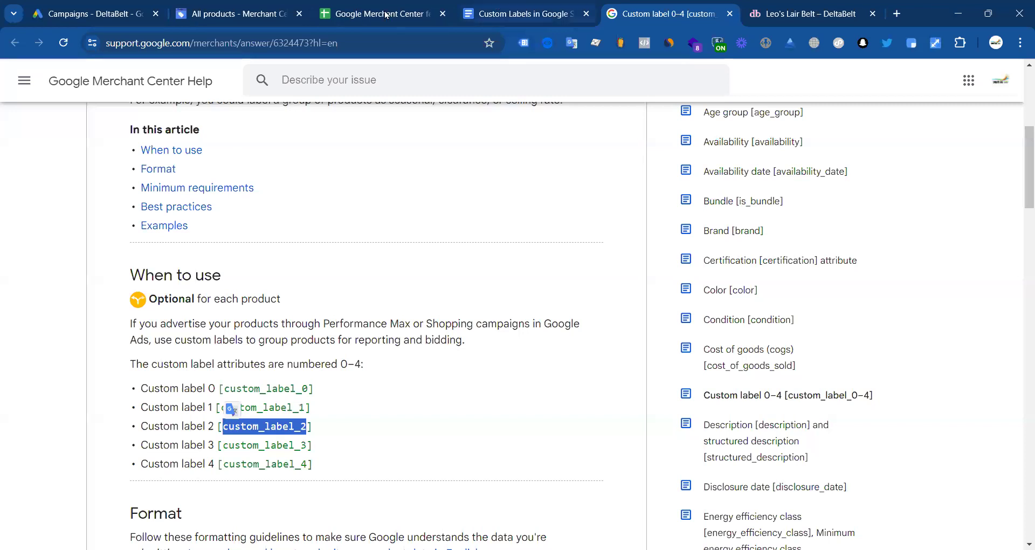
key(ctrl+3)
click(384, 180)
key(ctrl+v)
click(330, 248)
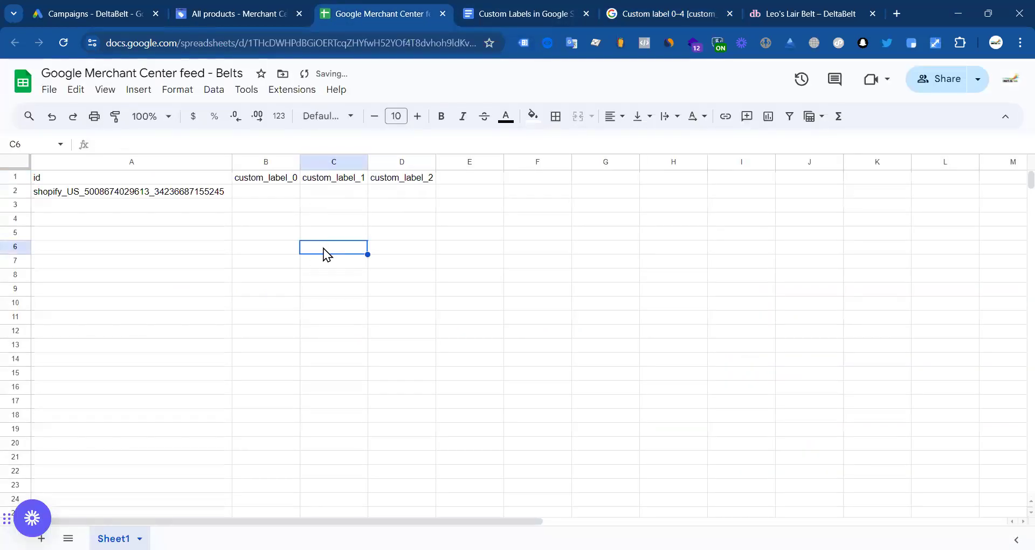
Step: Label the first belt item 'Belt' in B2, copying the word from the product title
click(257, 194)
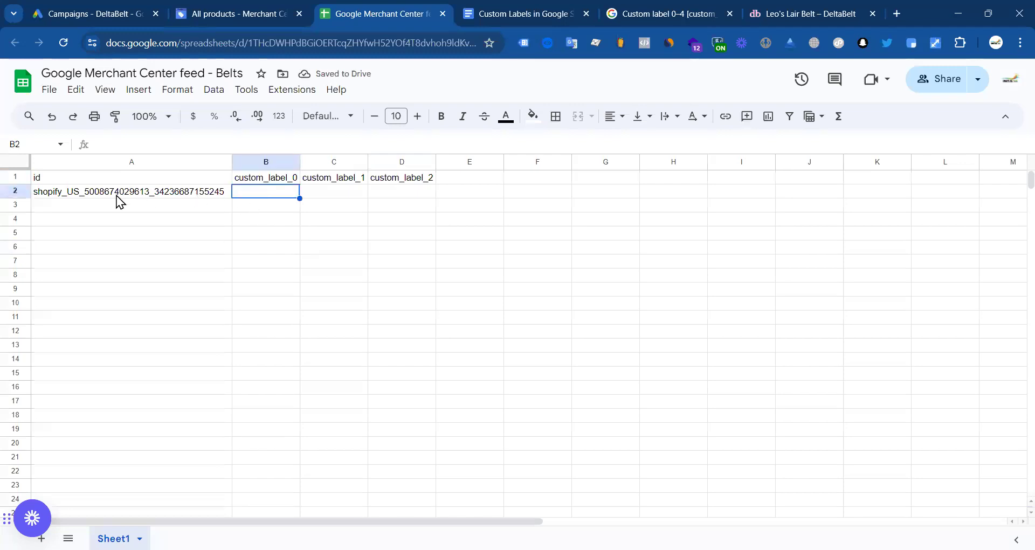
double_click(261, 189)
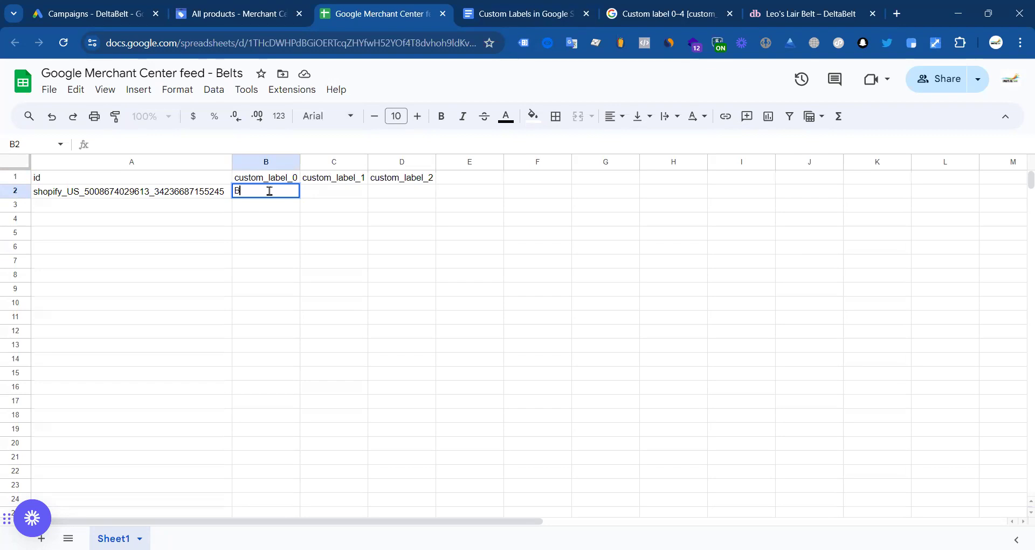
click(247, 10)
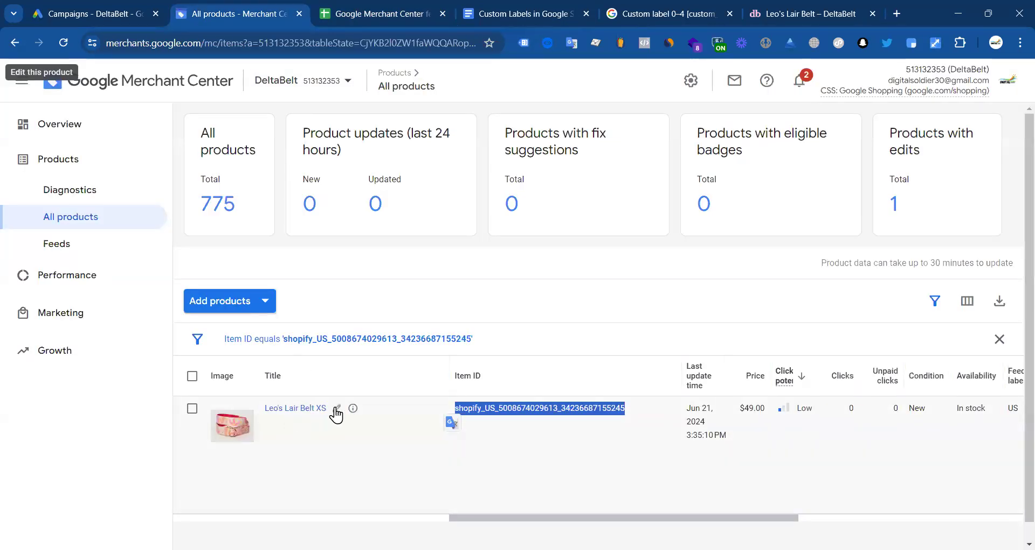
click(532, 18)
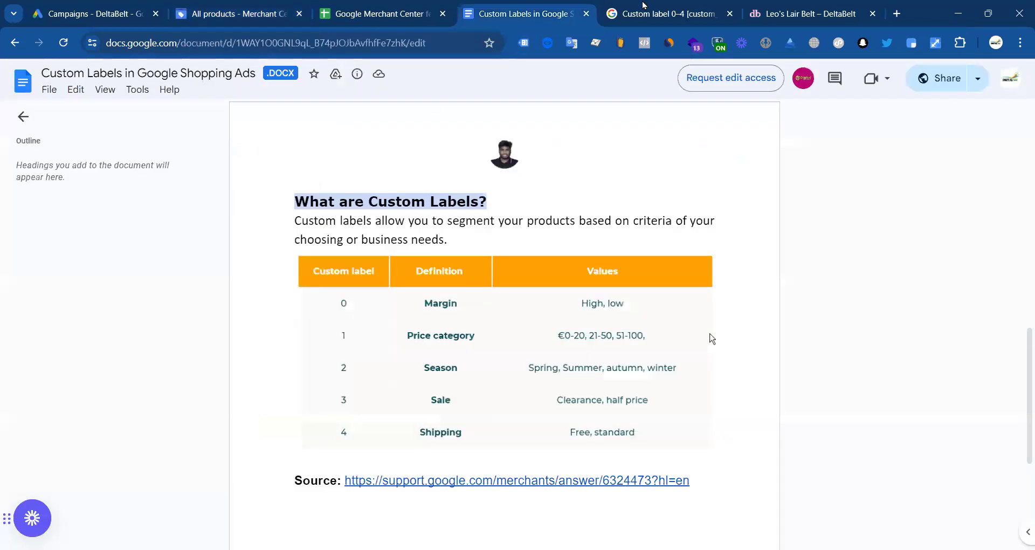
click(642, 6)
click(803, 13)
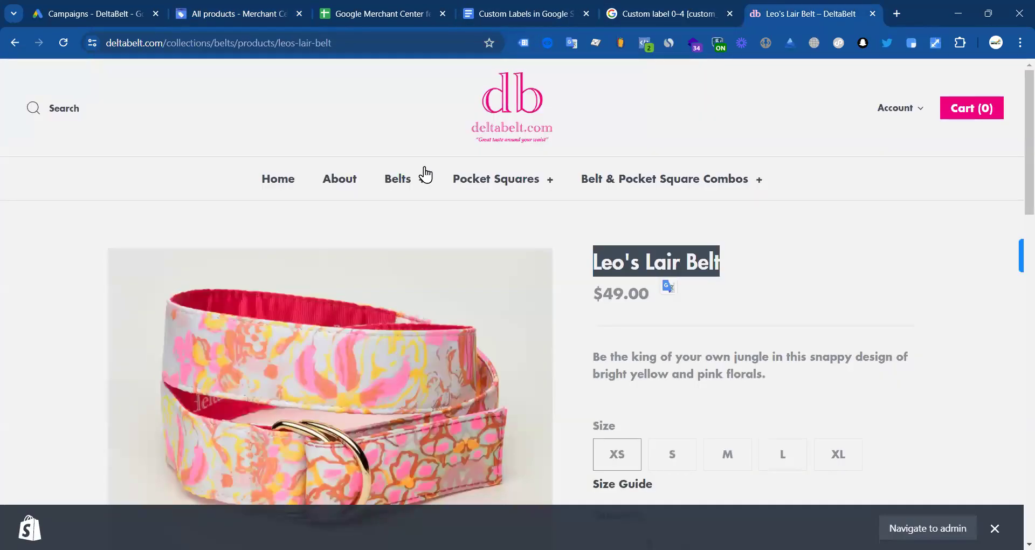
double_click(703, 262)
key(ctrl+c)
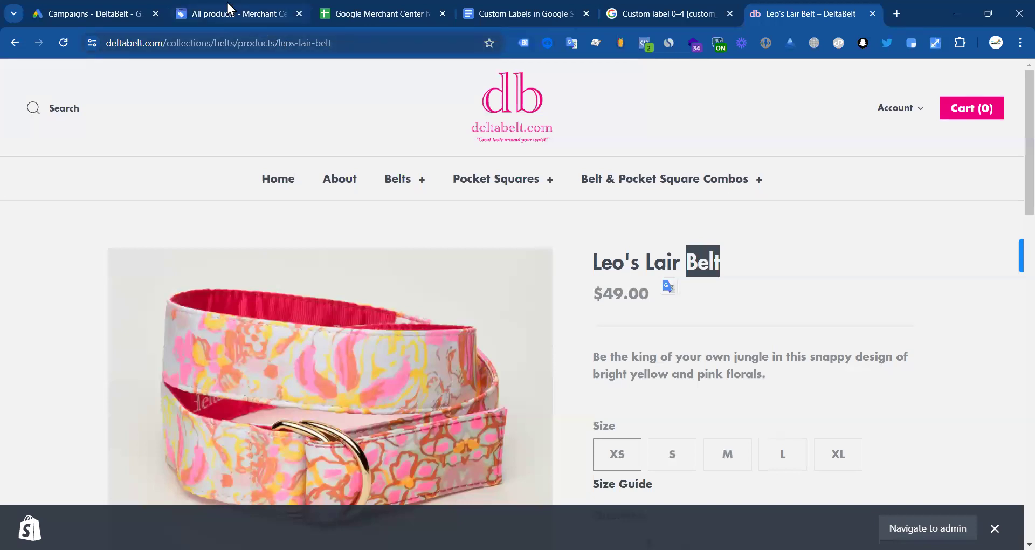
click(229, 8)
click(370, 10)
key(ctrl+v)
click(286, 234)
click(172, 204)
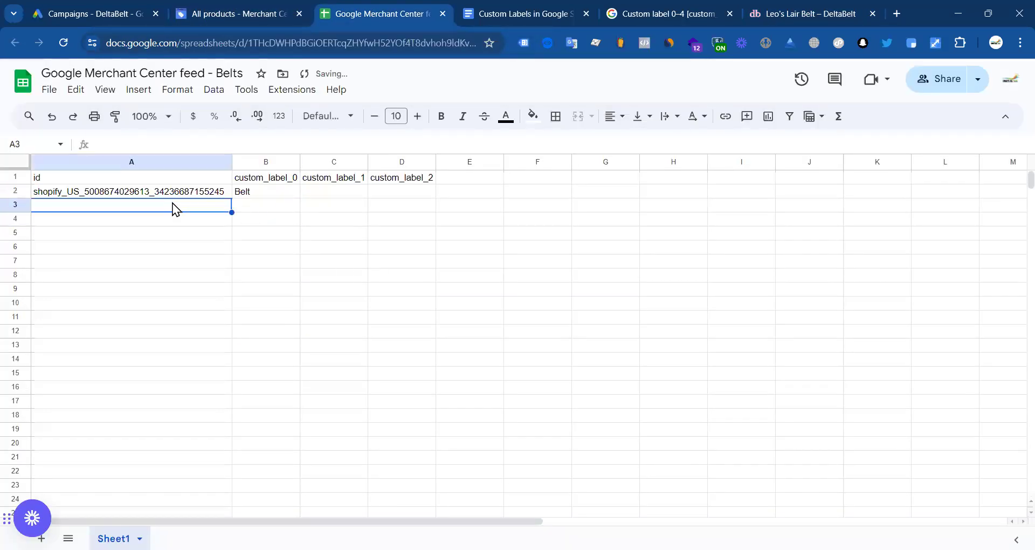
click(805, 12)
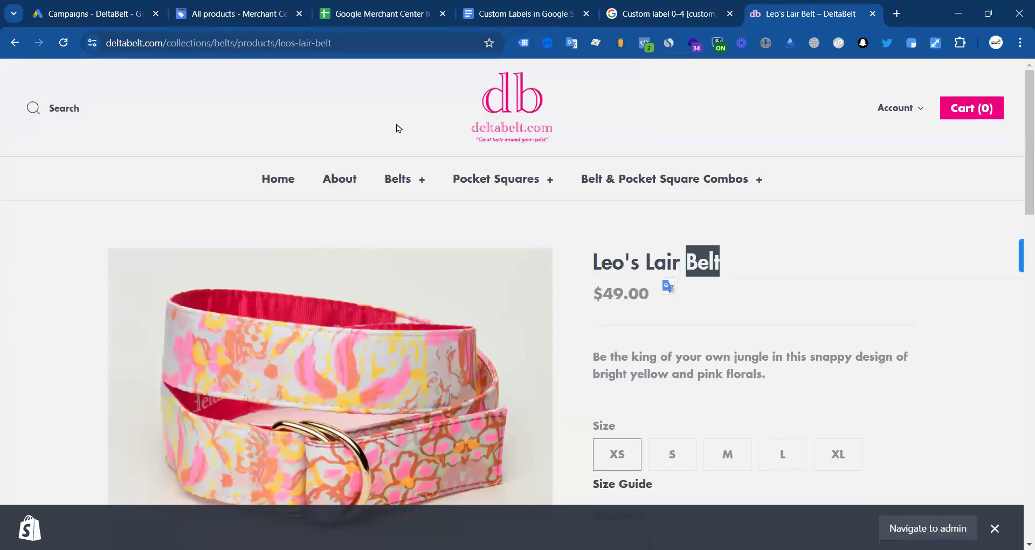
Step: Open the Daisy in May Belt from the Belts collection in a new tab
click(10, 46)
scroll(429, 175, down, 20)
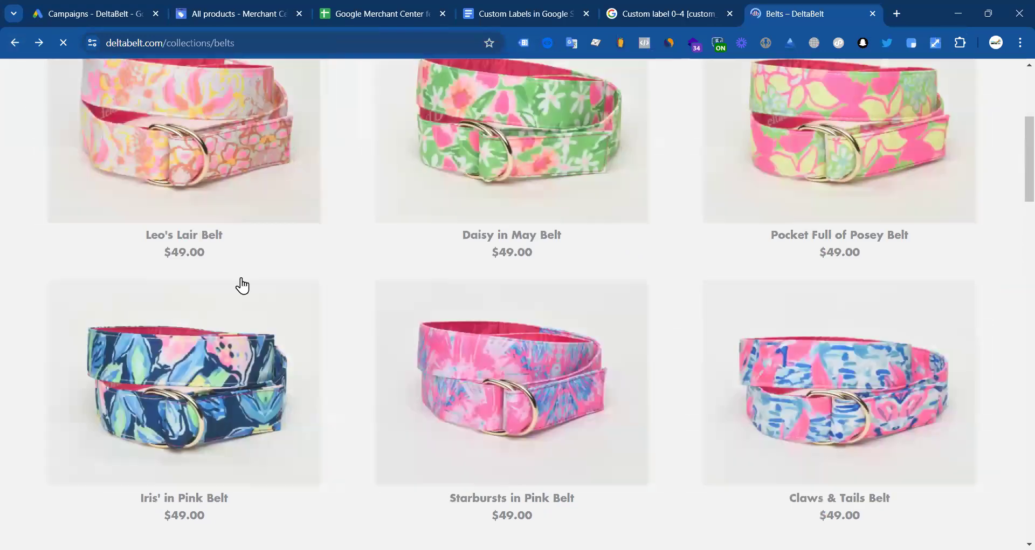
scroll(374, 354, down, 3)
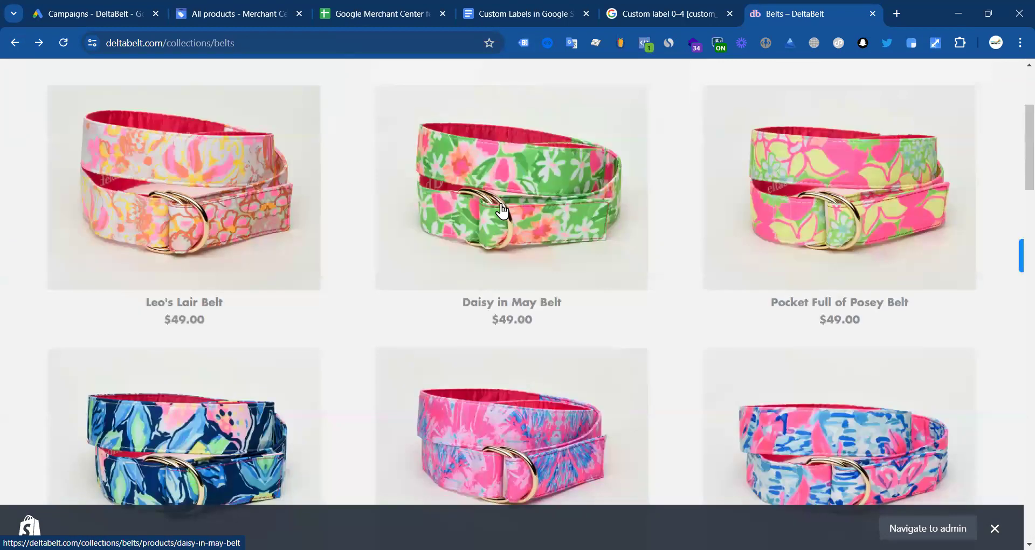
right_click(501, 211)
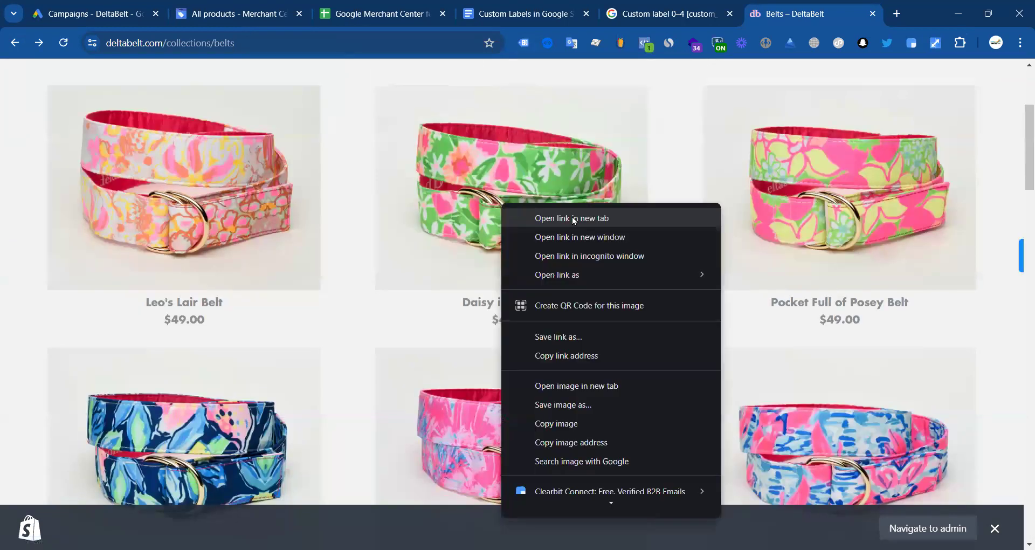
click(555, 215)
click(833, 14)
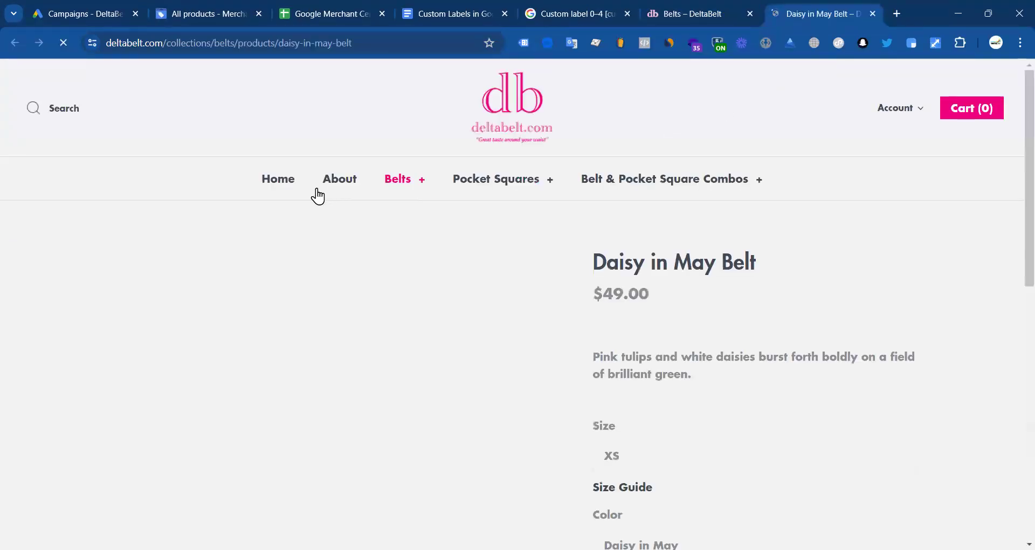
Step: Copy the Daisy in May Belt's item_id from the nl_view_item event in the datalayer checker
click(548, 41)
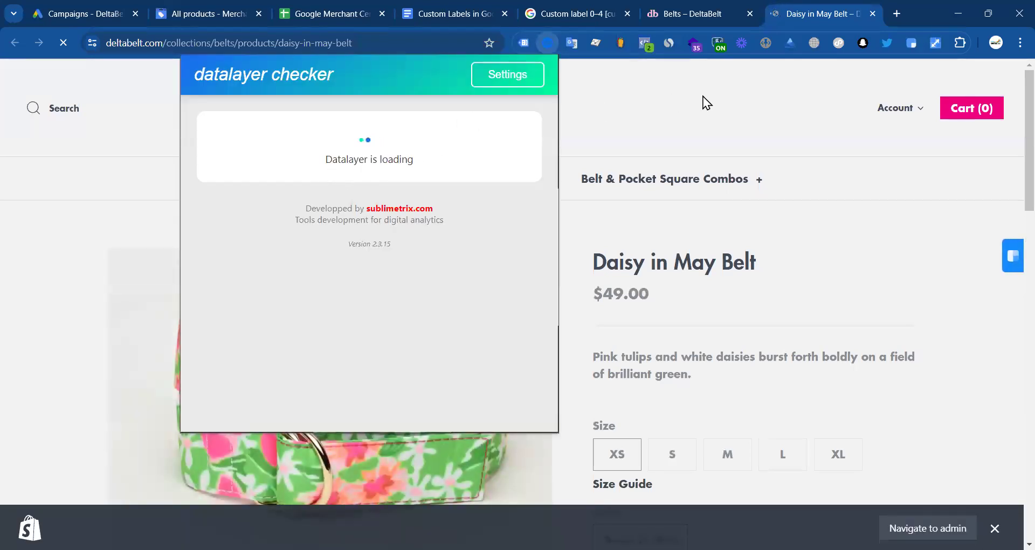
click(548, 44)
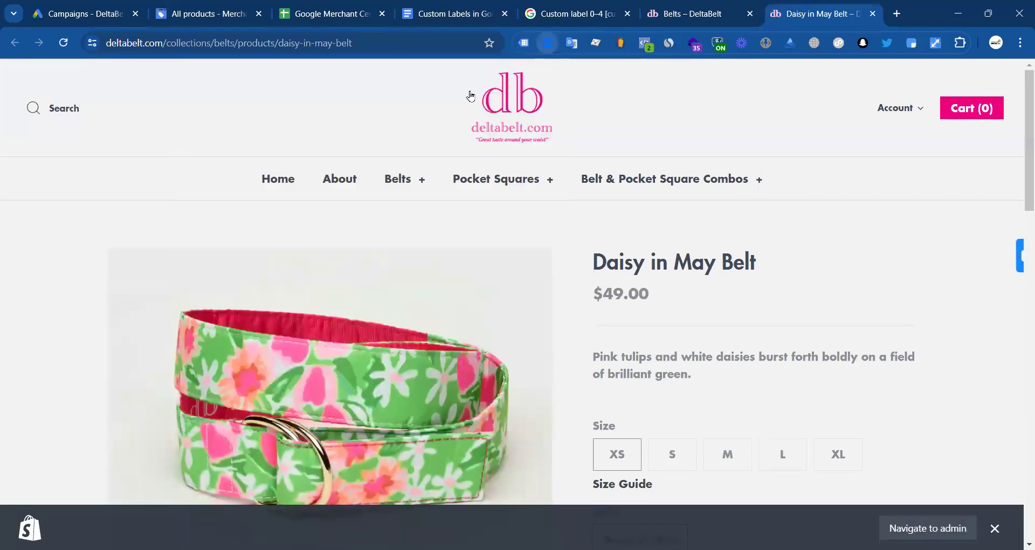
click(488, 290)
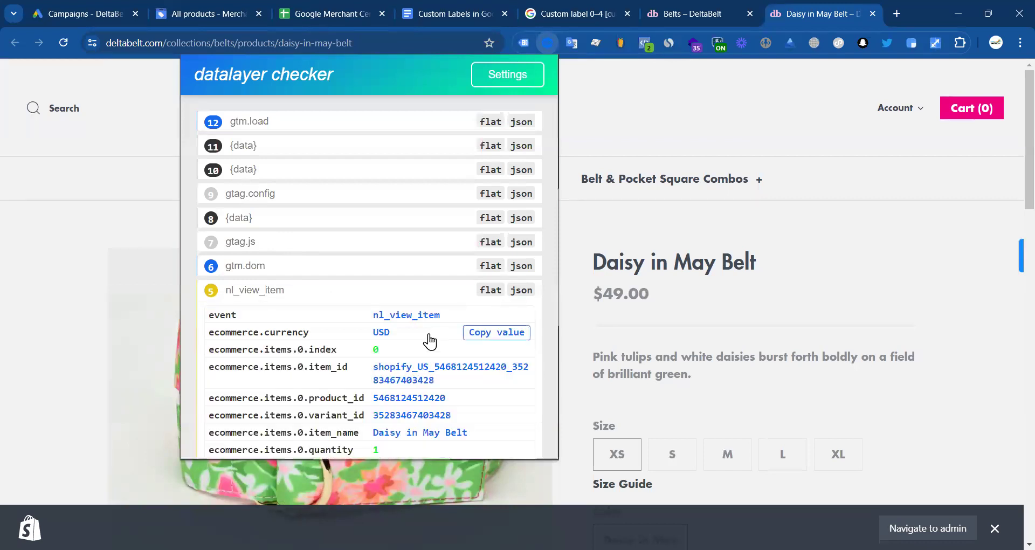
click(498, 367)
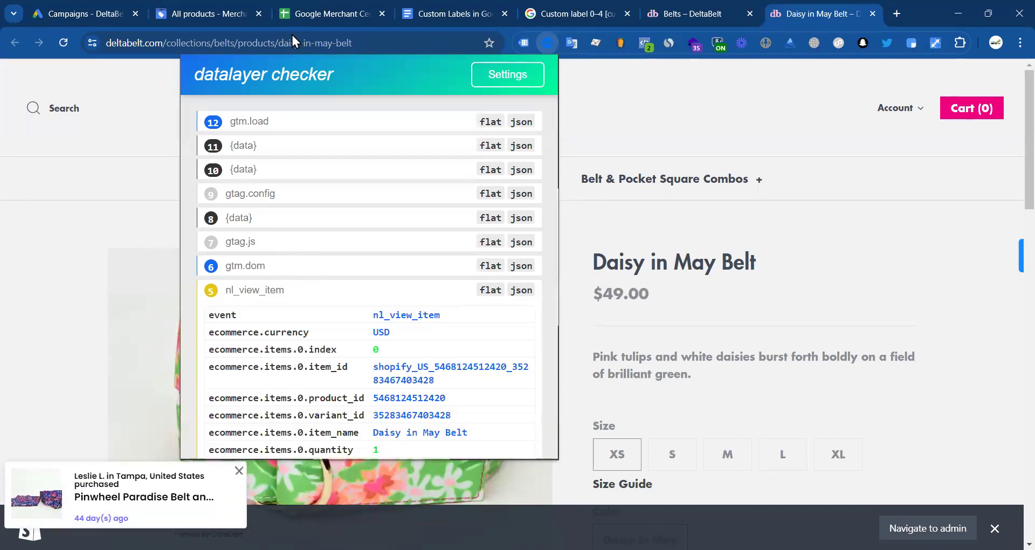
click(216, 14)
click(323, 13)
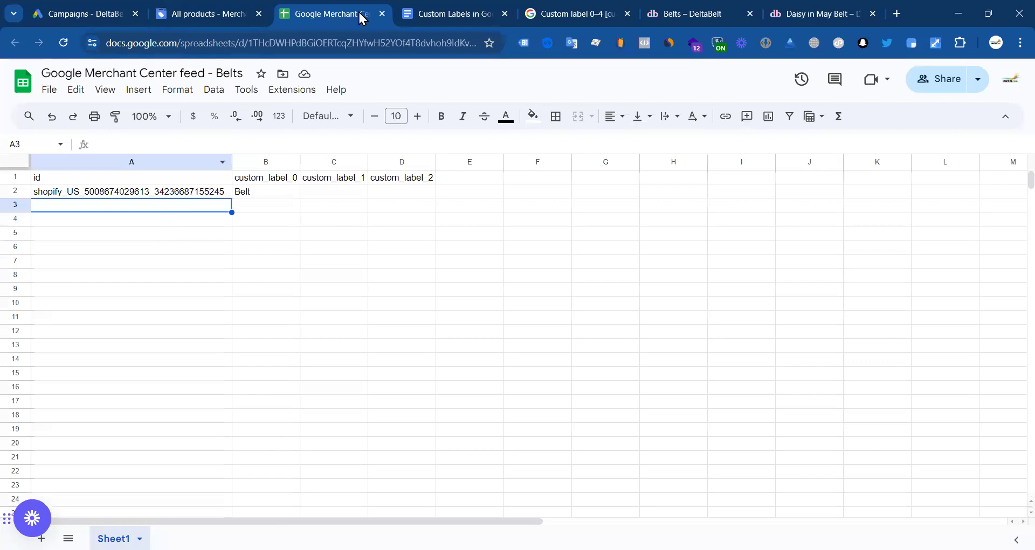
click(213, 14)
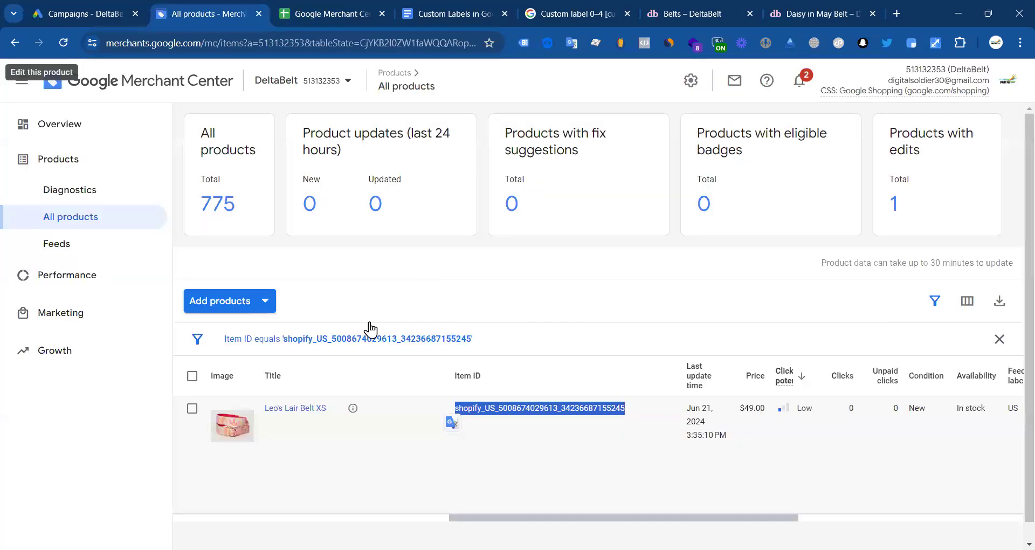
click(376, 340)
double_click(287, 468)
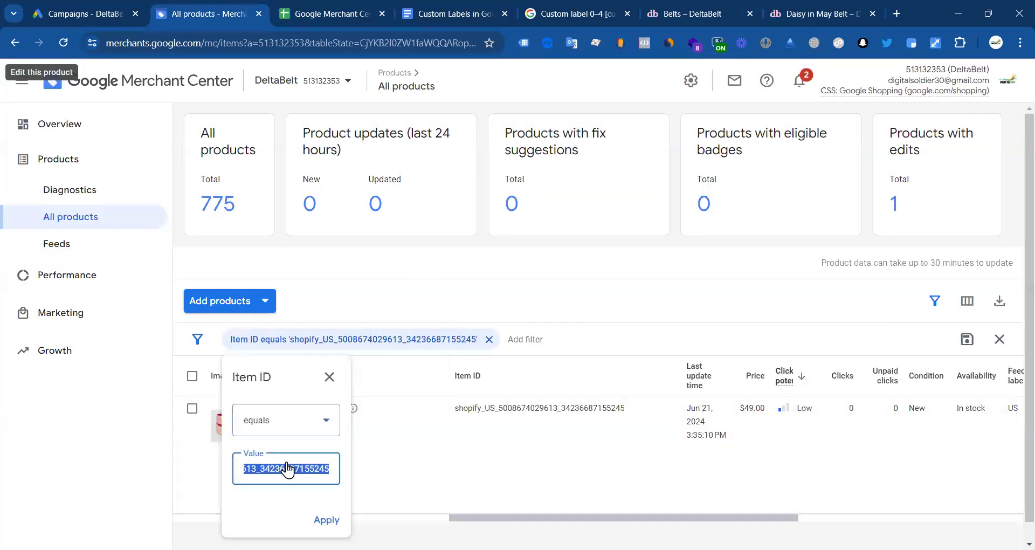
key(ctrl+v)
click(325, 518)
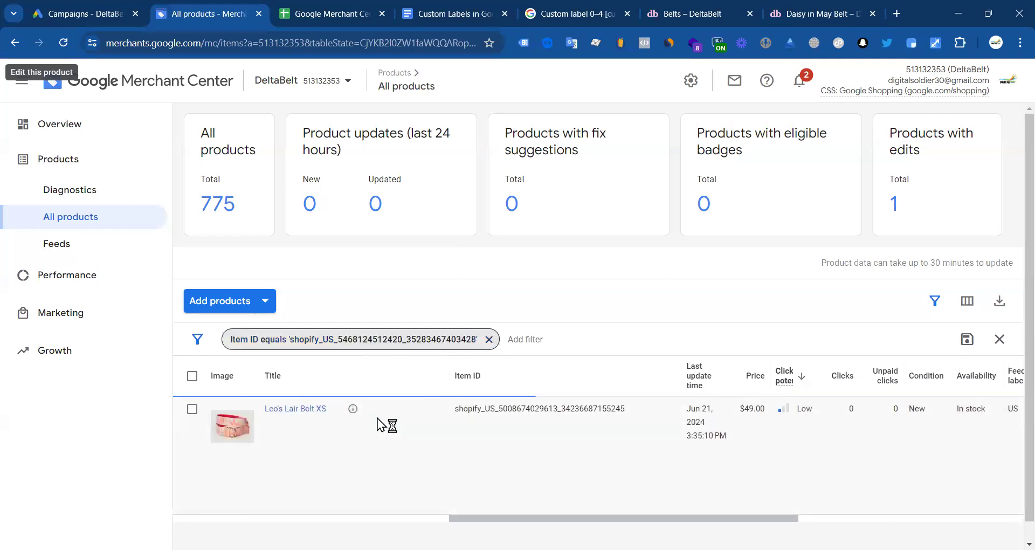
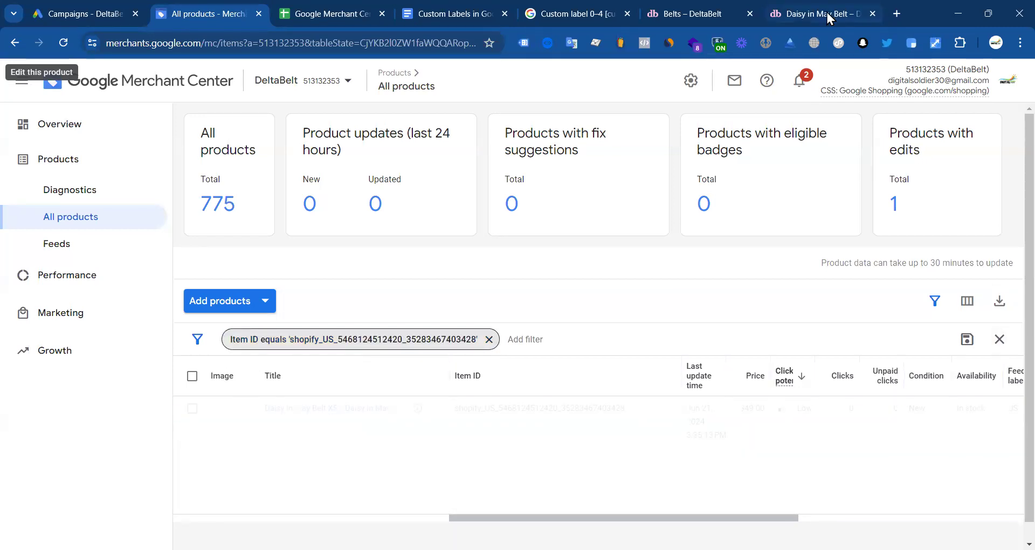
Step: Copy the Daisy in May Belt XS item ID from the filtered All products table
scroll(850, 412, down, 1)
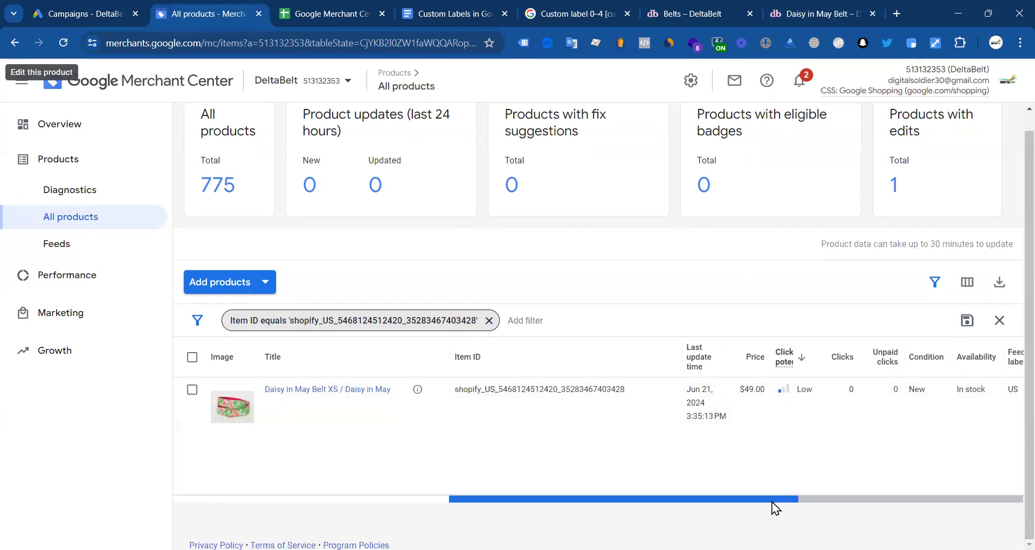
drag(772, 501, 1011, 502)
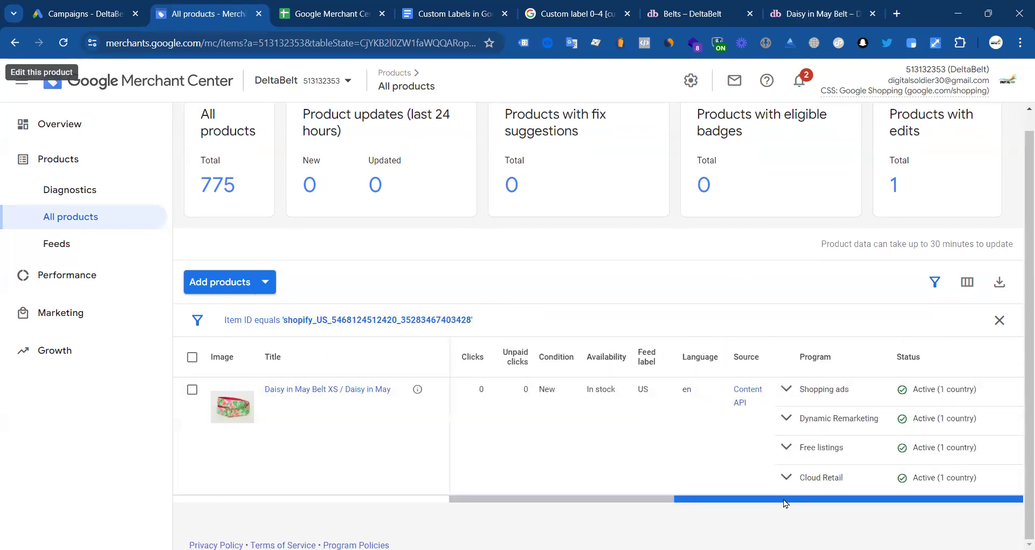
click(323, 499)
double_click(503, 389)
key(ctrl+c)
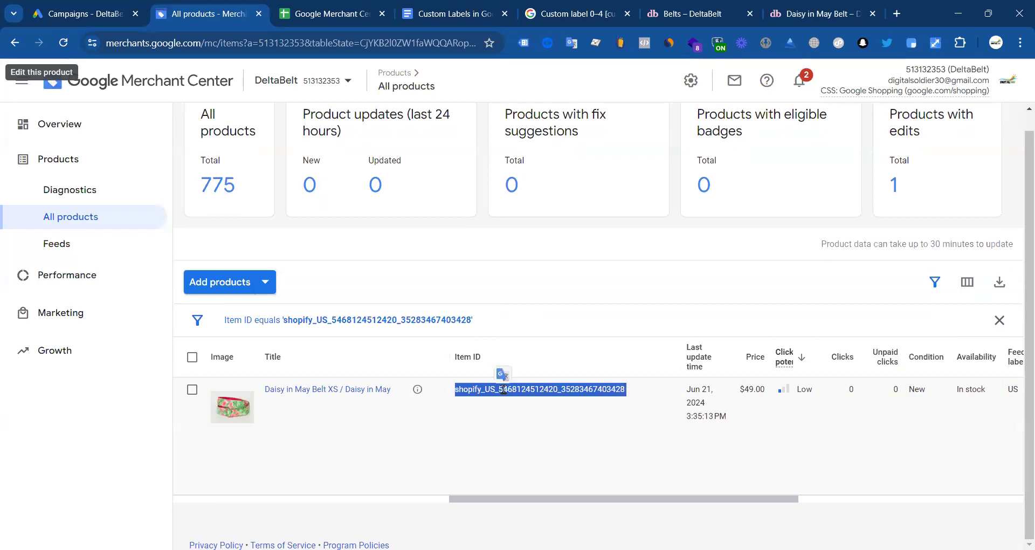
click(338, 8)
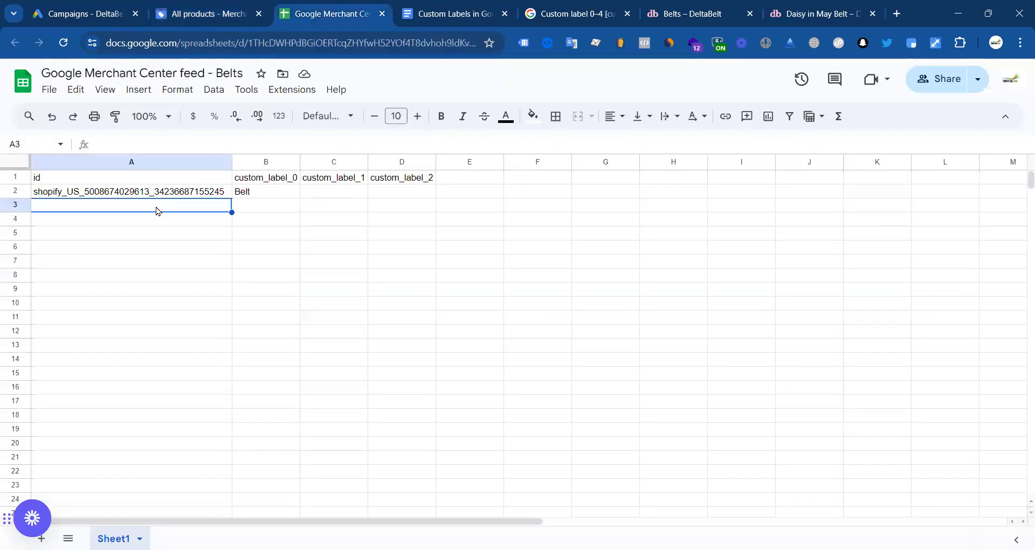
Step: Paste the Daisy in May Belt ID into A3 and fill 'Belt' from B2 down into B3
key(ctrl+v)
click(276, 206)
click(263, 192)
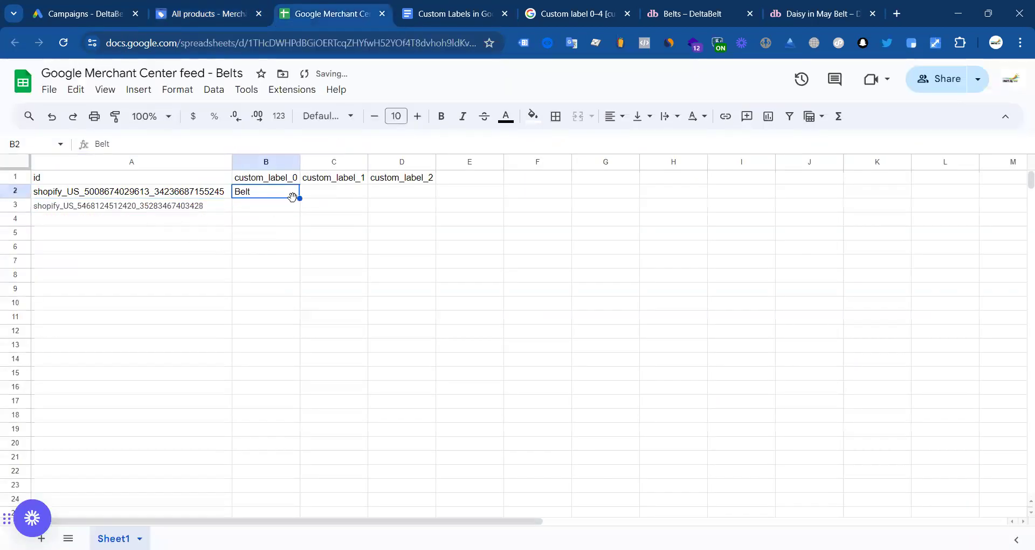
drag(303, 218, 304, 217)
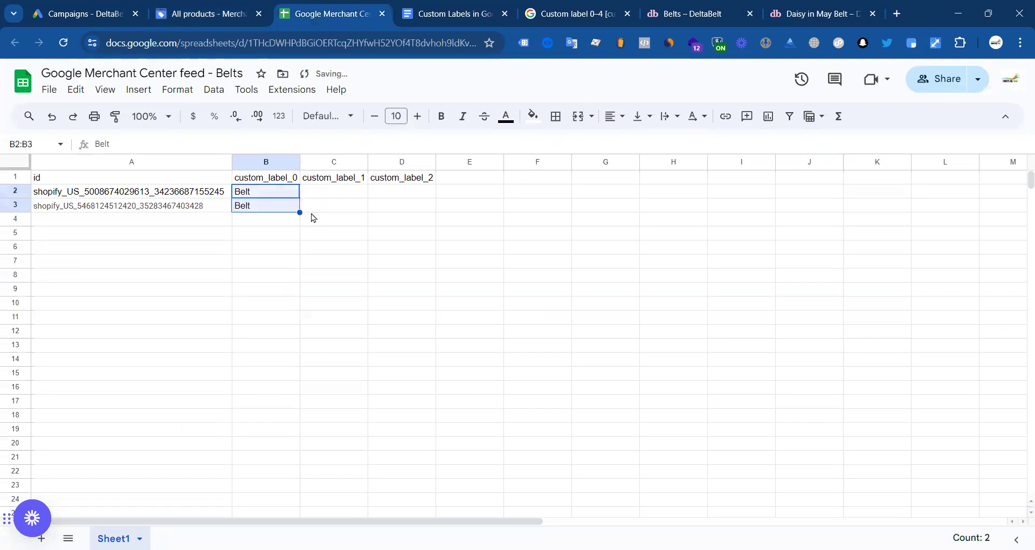
click(360, 245)
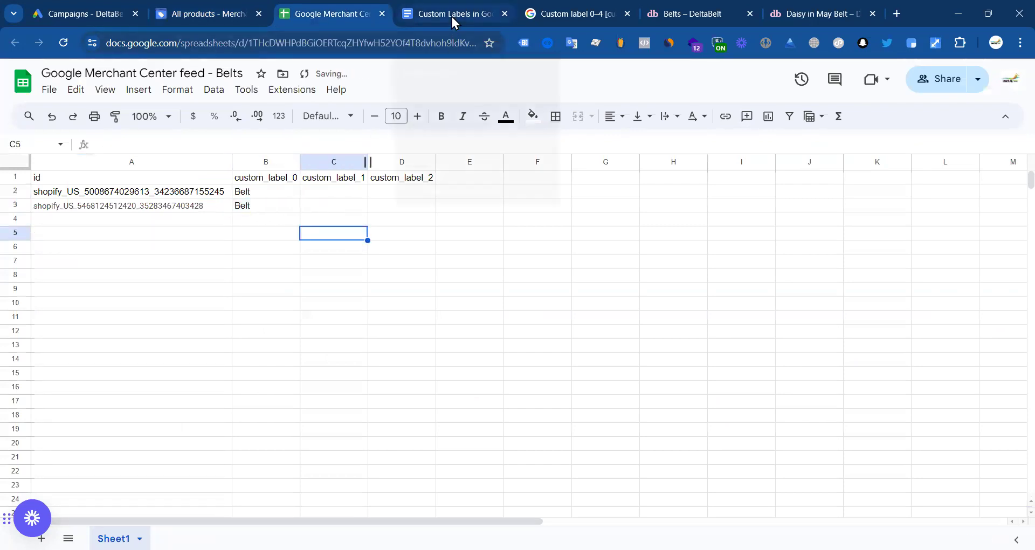
click(798, 12)
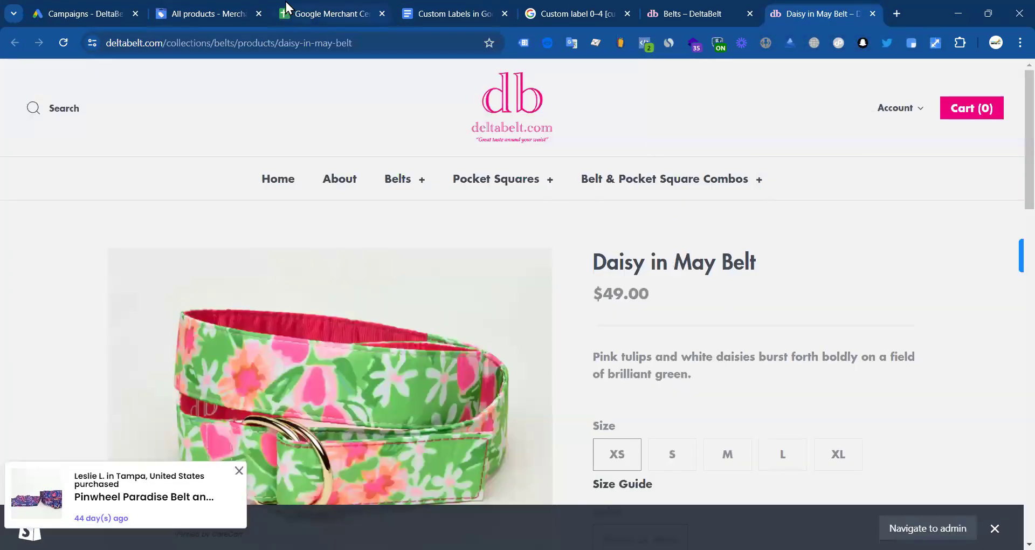
Step: Review the Item ID filter on All products and browse the available filter attributes
click(232, 11)
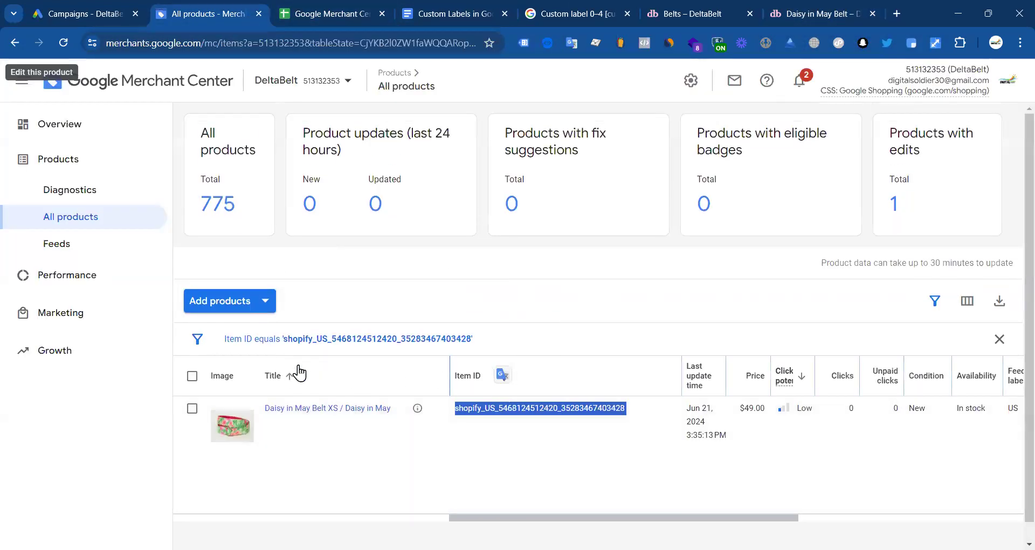
click(455, 338)
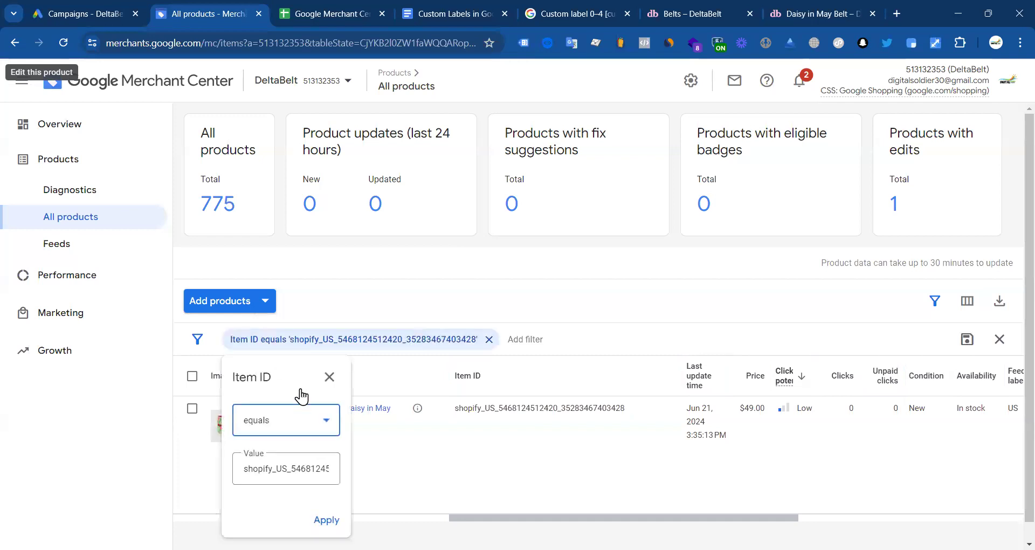
click(409, 374)
click(934, 300)
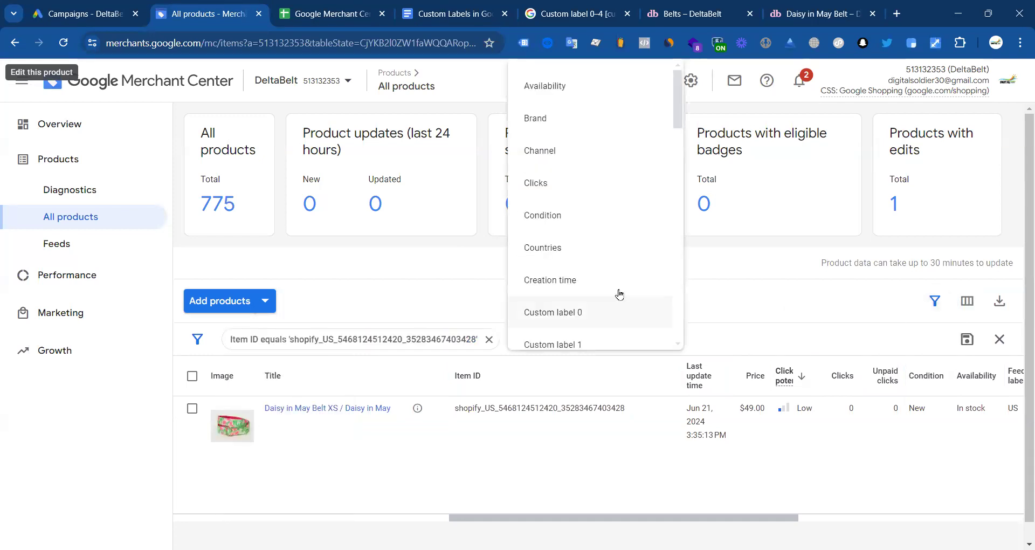
scroll(565, 134, down, 1)
scroll(561, 184, down, 5)
scroll(574, 272, down, 4)
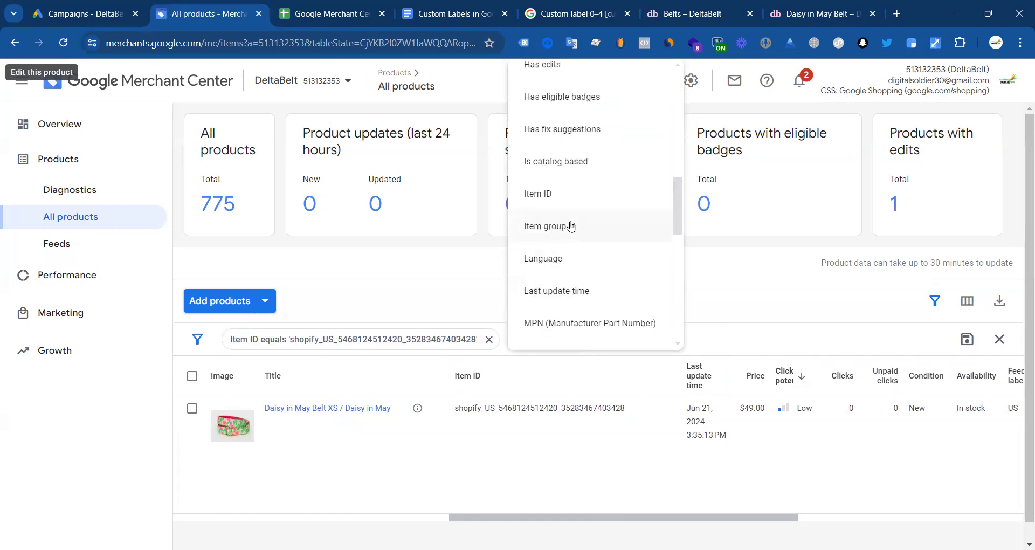
scroll(620, 256, down, 4)
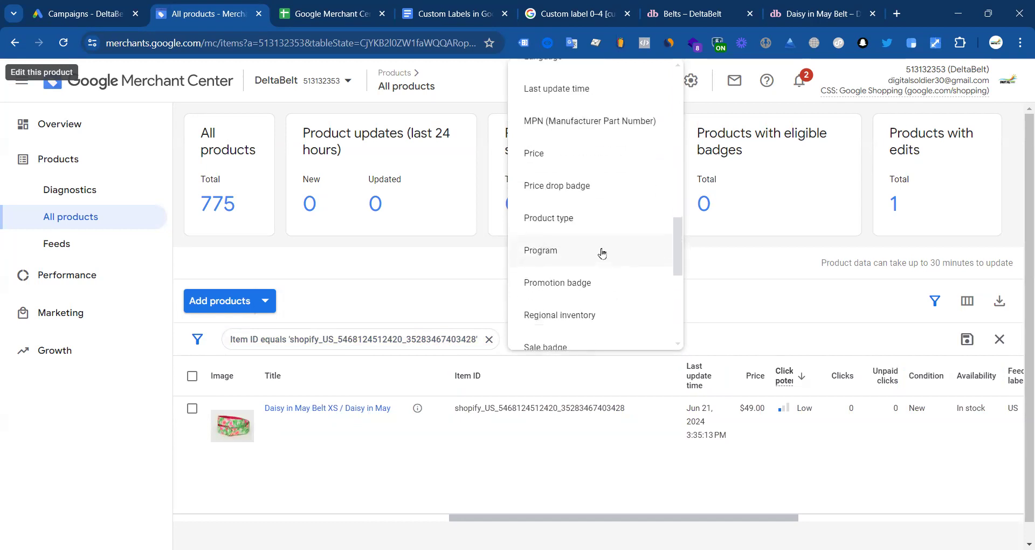
scroll(578, 184, down, 4)
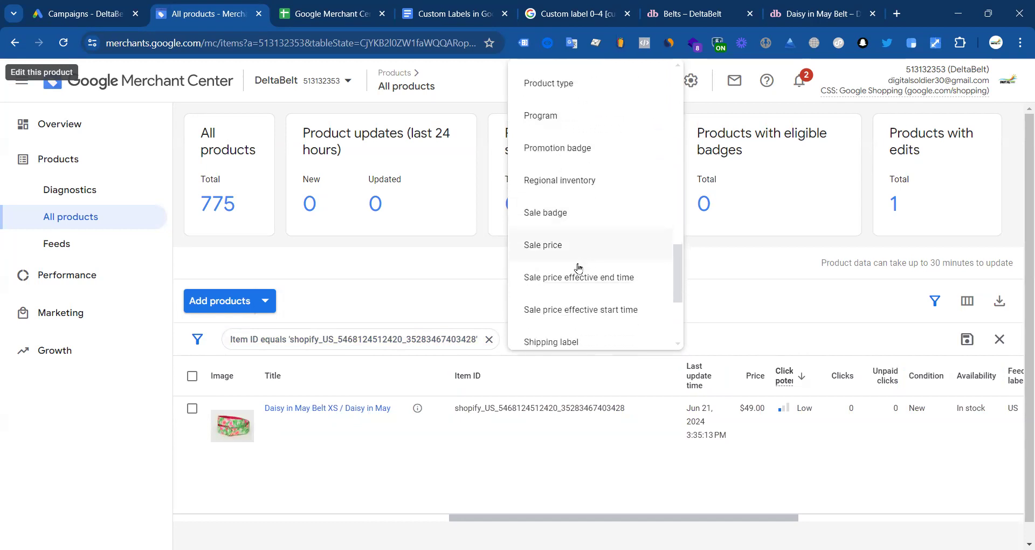
scroll(576, 268, down, 2)
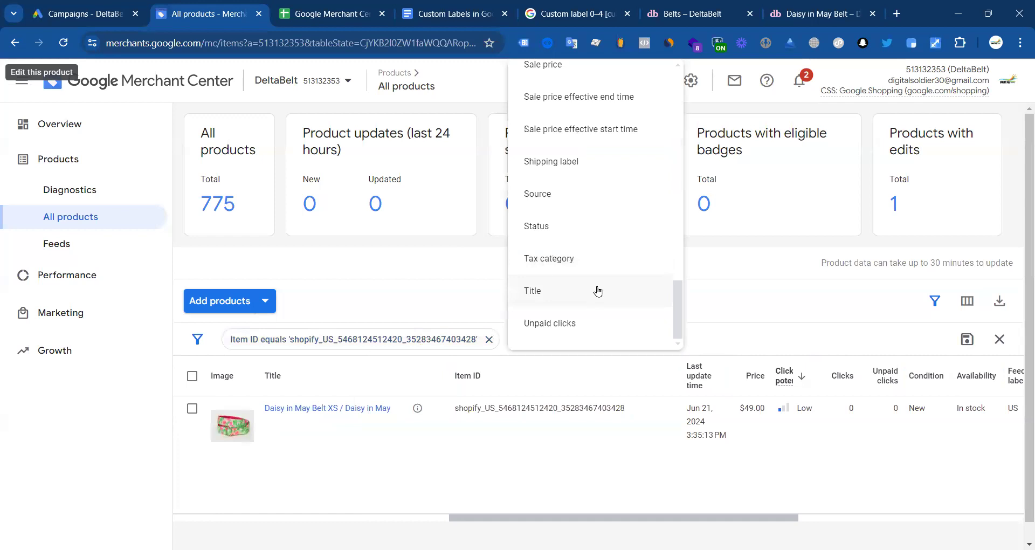
scroll(559, 245, up, 5)
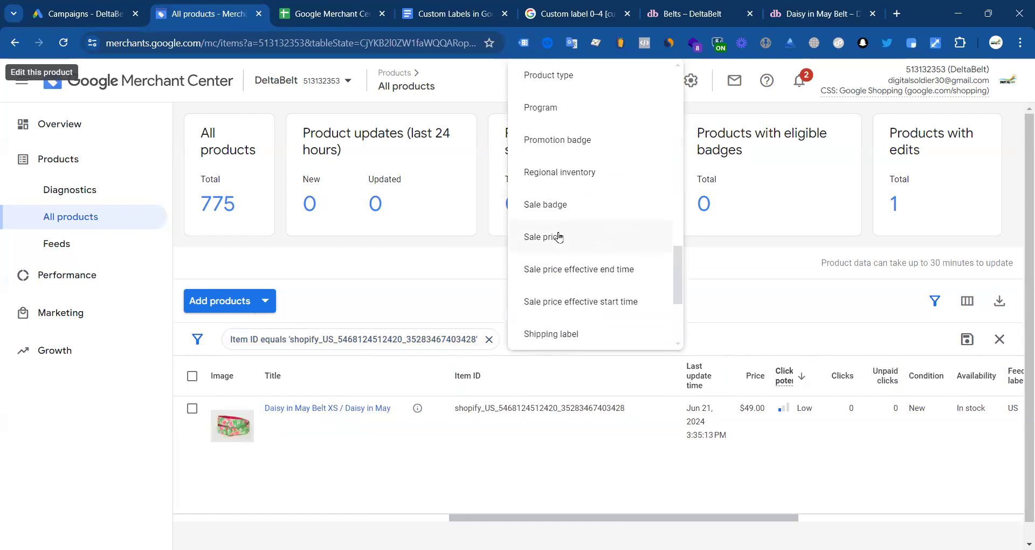
scroll(570, 221, up, 1)
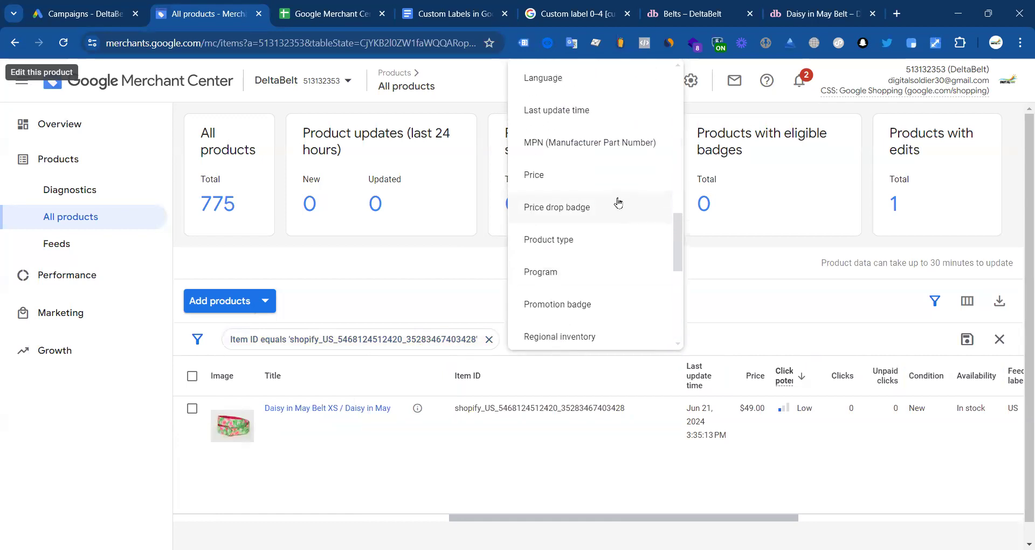
scroll(561, 211, up, 1)
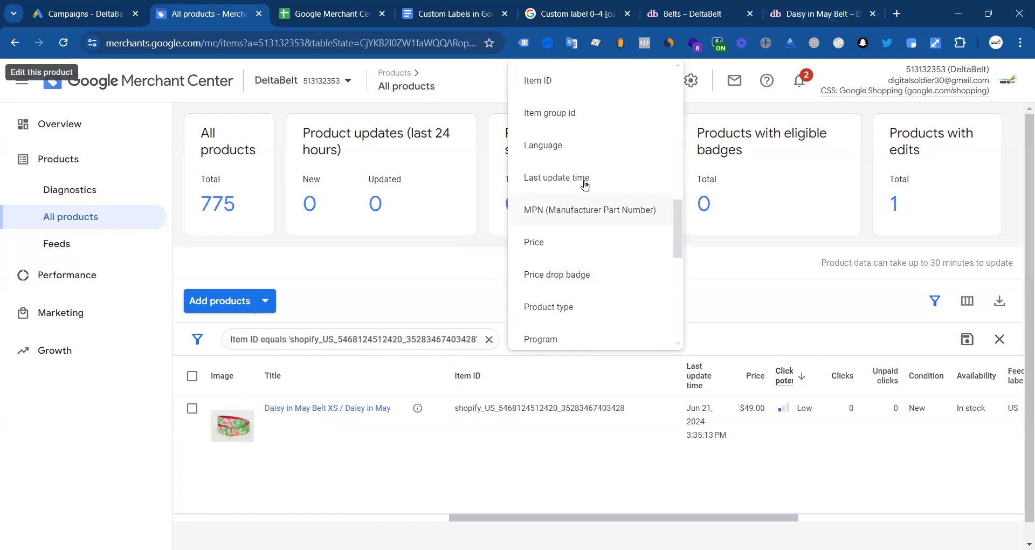
scroll(600, 201, up, 1)
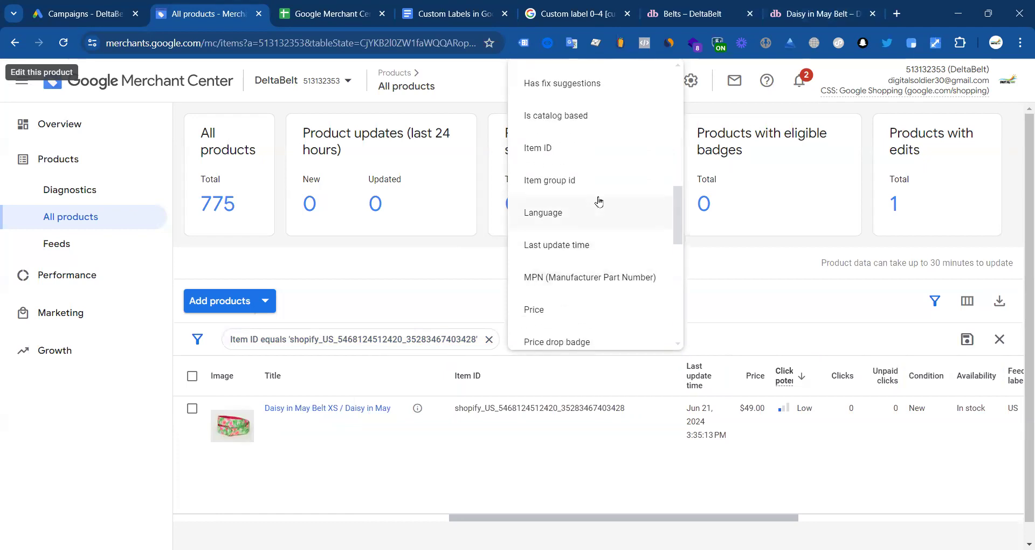
Step: Try an Item group id filter, dismiss it, and remove the Item ID filter
click(551, 181)
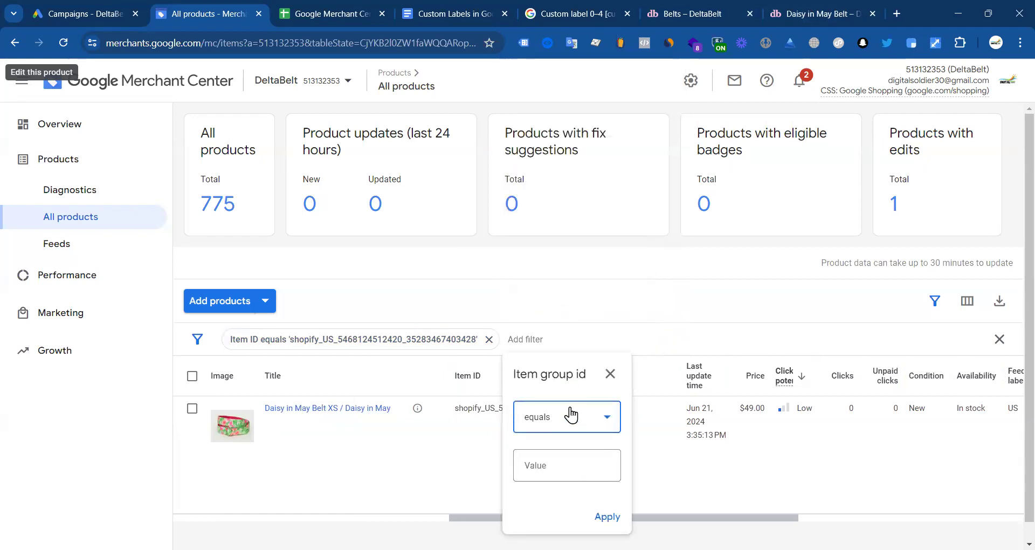
click(606, 416)
click(861, 283)
click(463, 342)
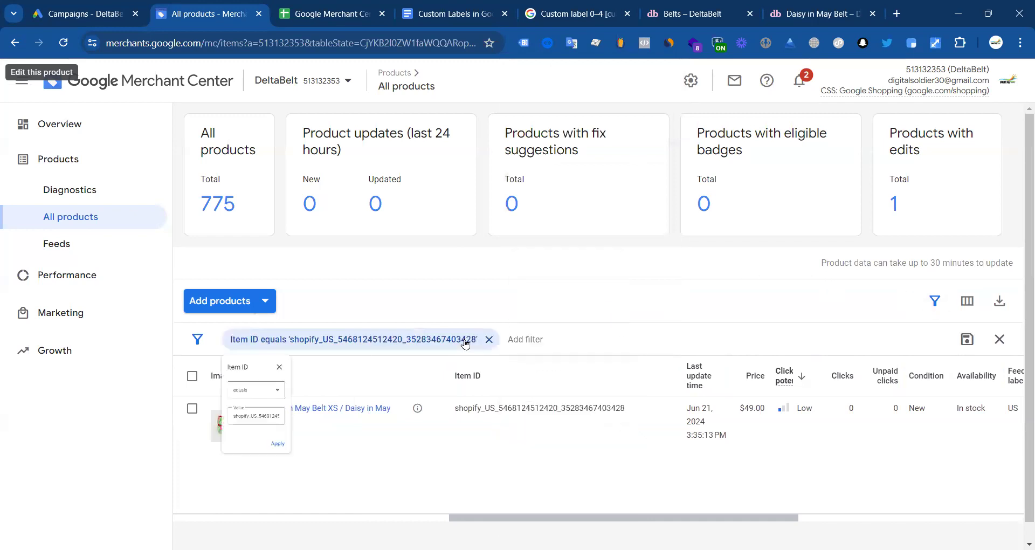
click(935, 300)
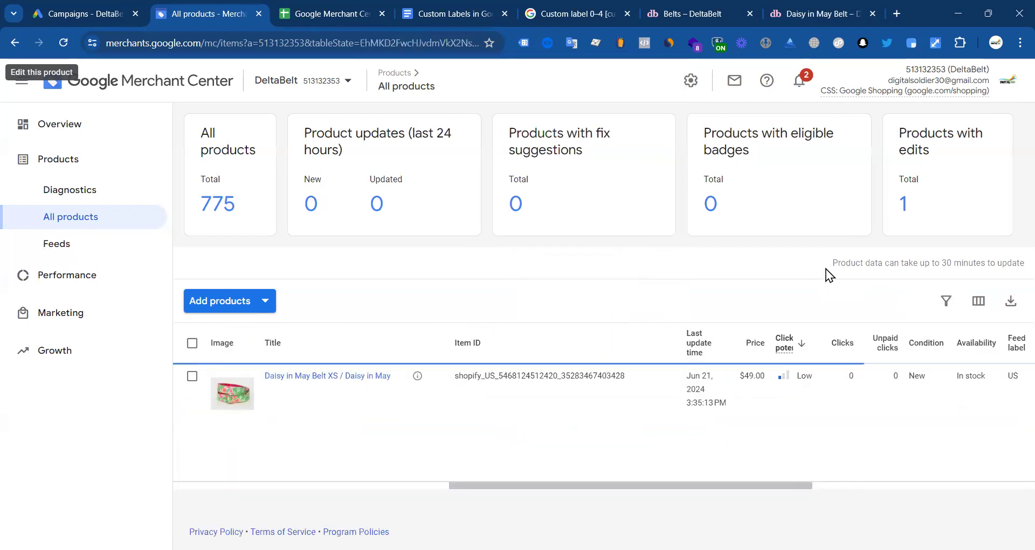
Step: Filter All products to Is catalog based = Yes and apply it
click(935, 300)
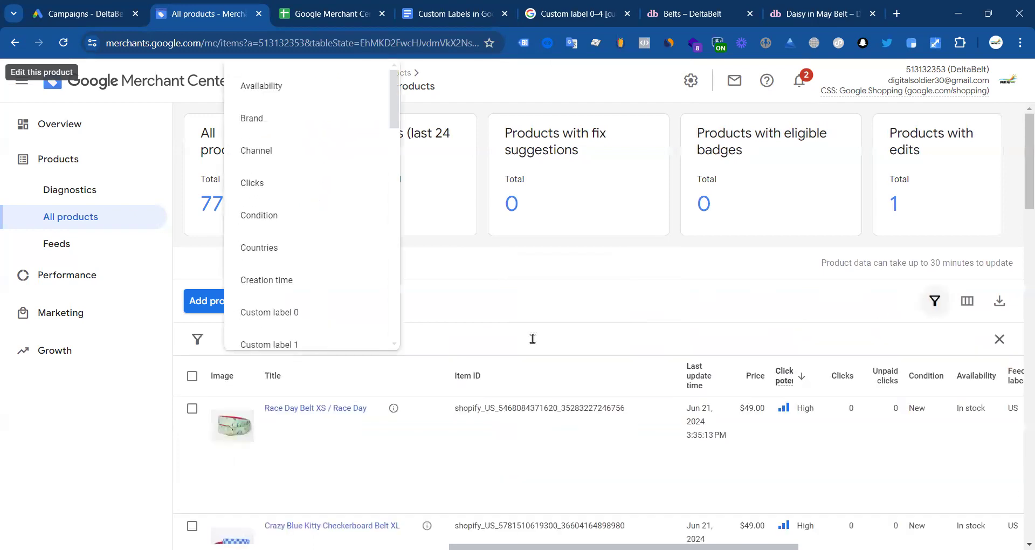
scroll(283, 213, down, 1)
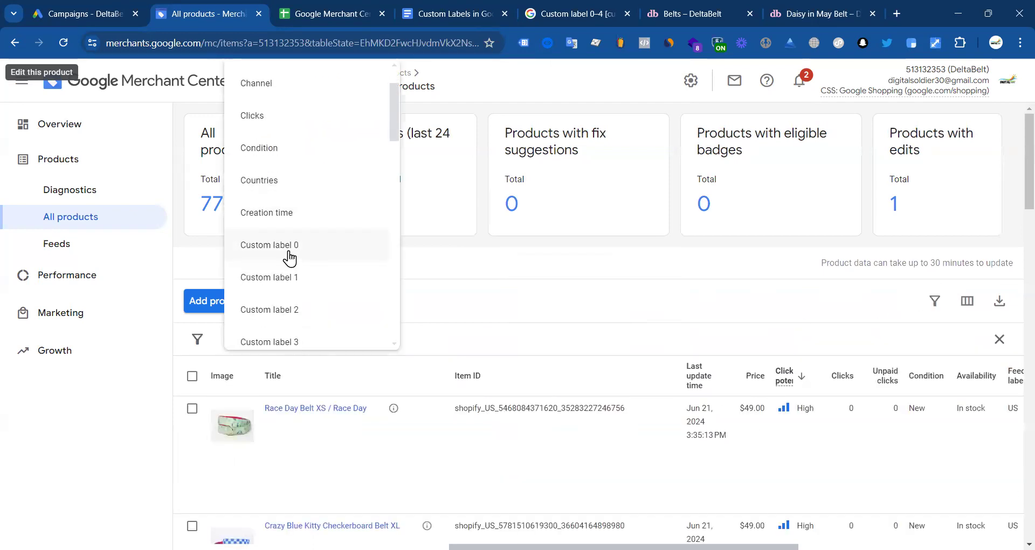
scroll(303, 276, down, 3)
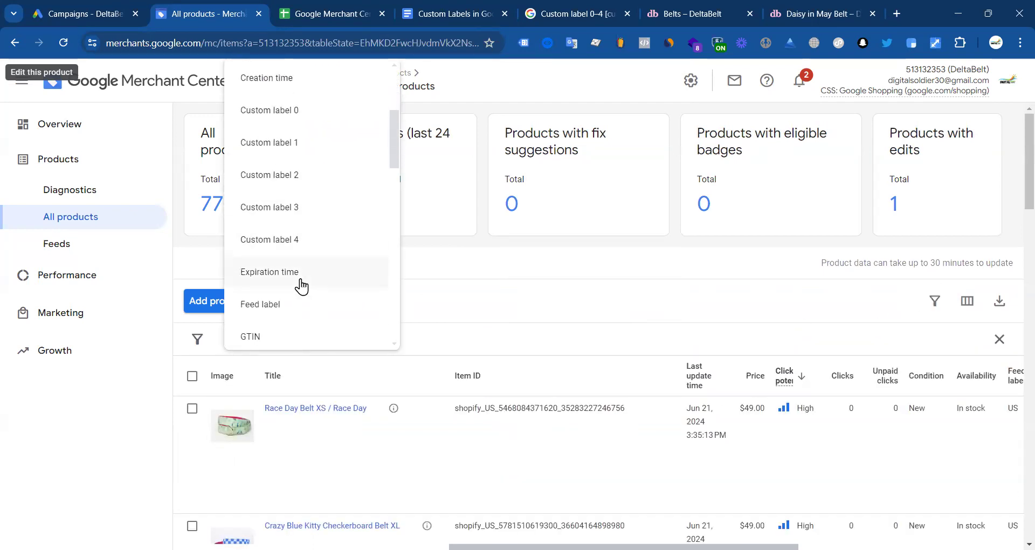
scroll(299, 291, down, 2)
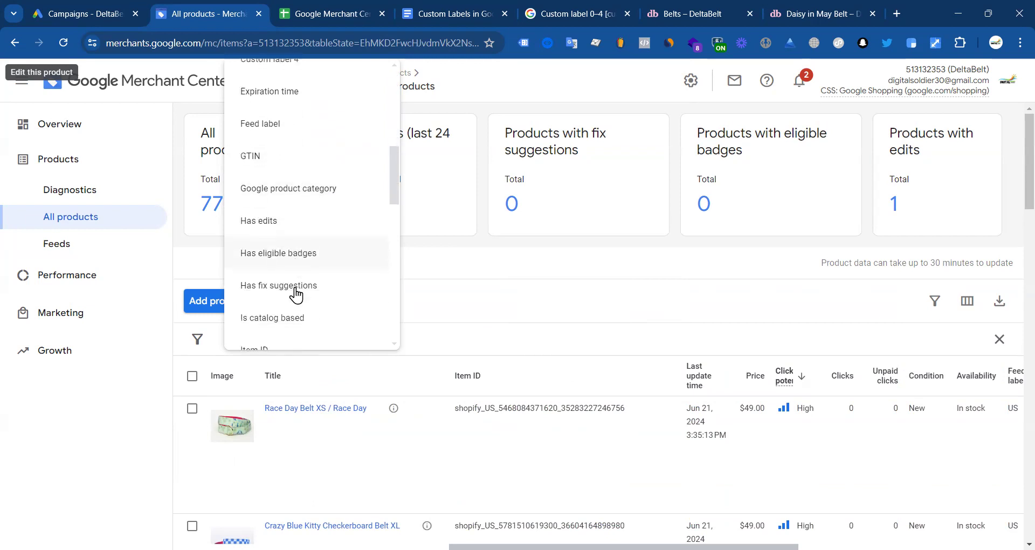
scroll(301, 296, down, 1)
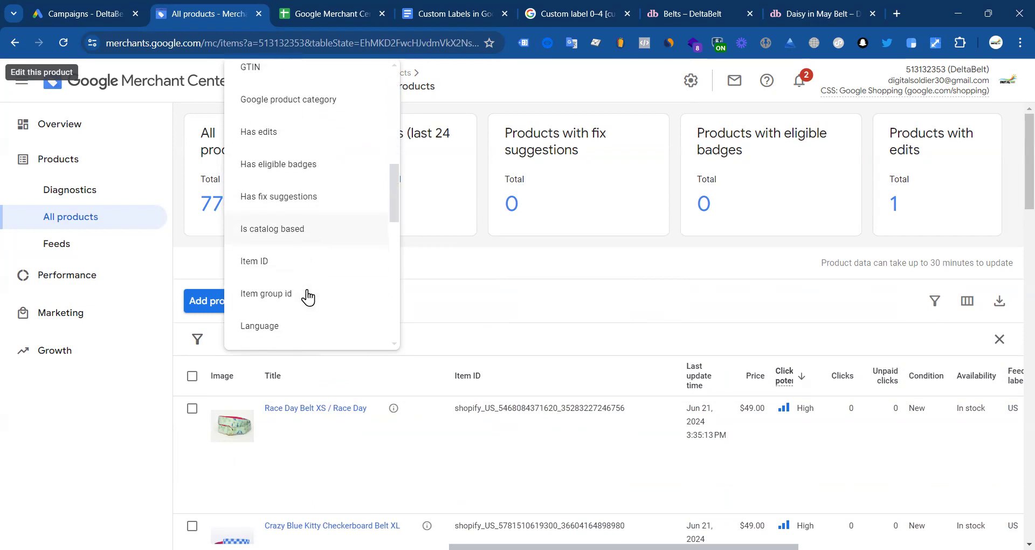
click(264, 235)
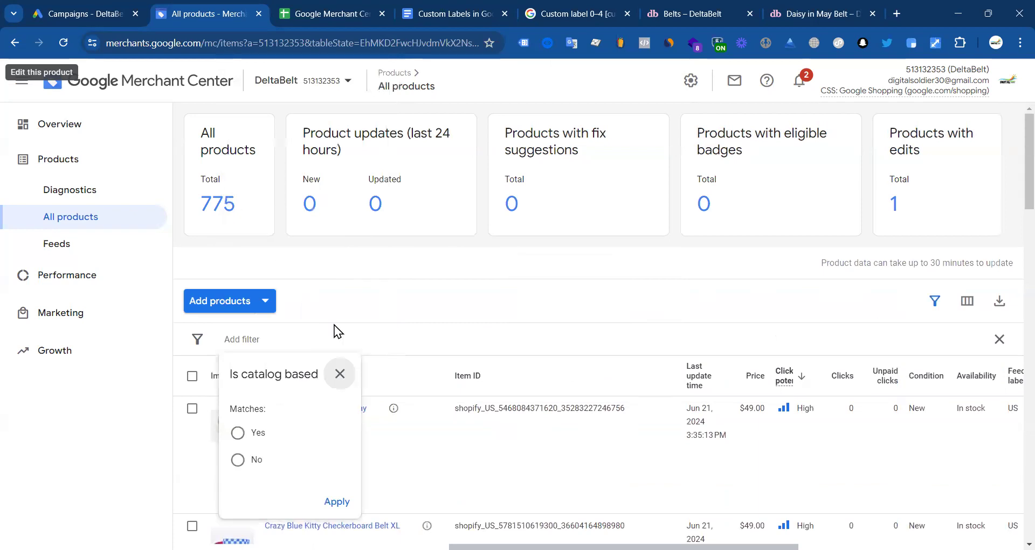
click(238, 433)
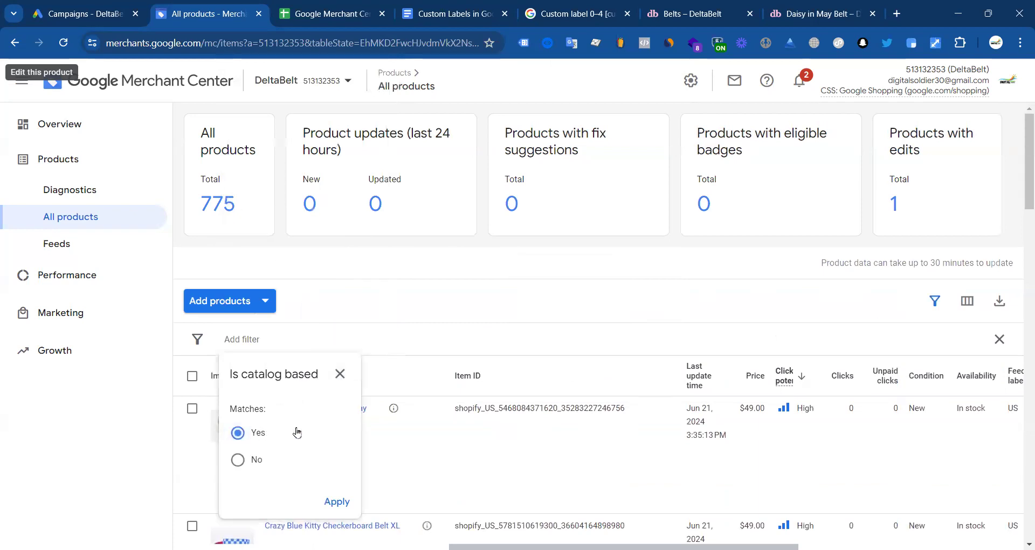
click(336, 502)
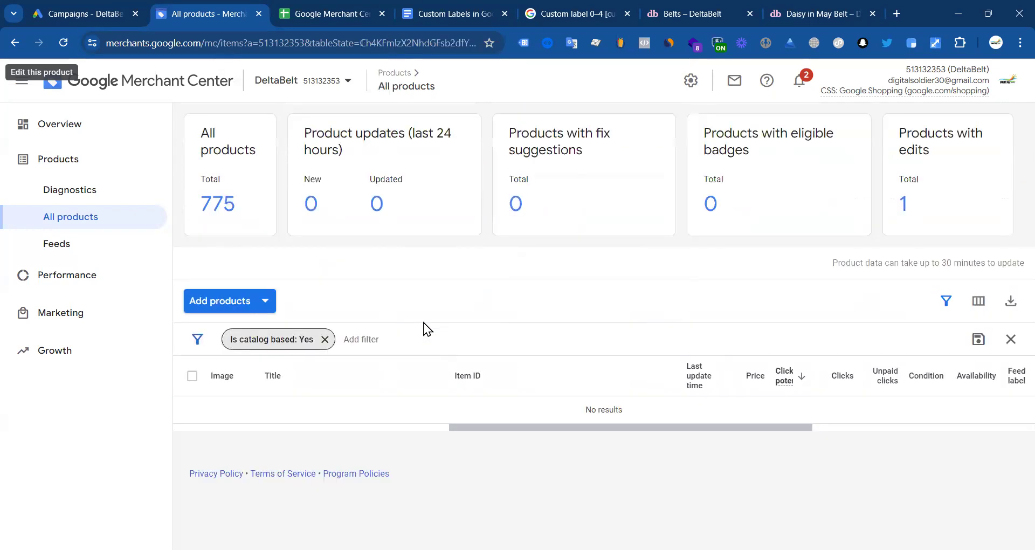
Step: Remove the catalog-based filter after it returns no products
click(325, 339)
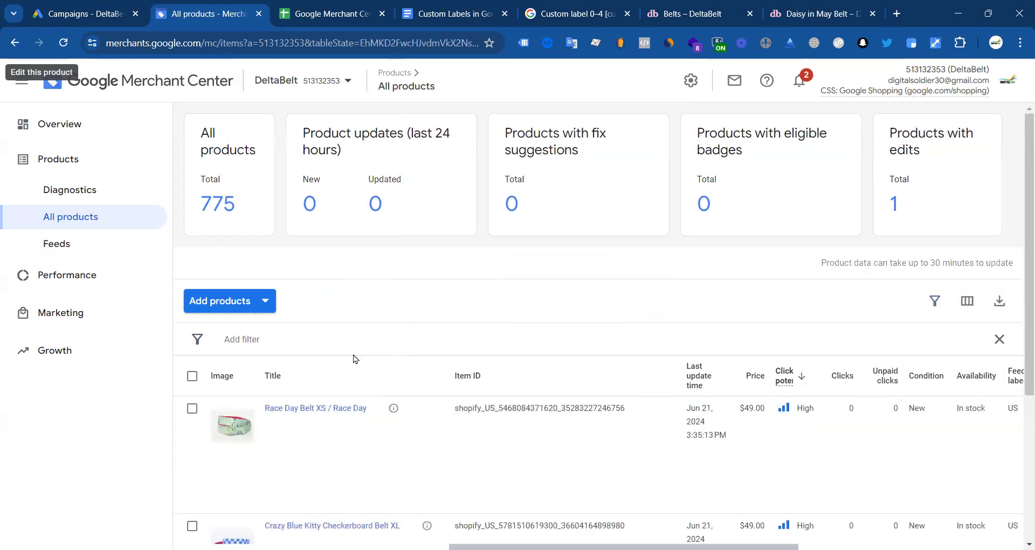
scroll(353, 357, down, 3)
click(787, 13)
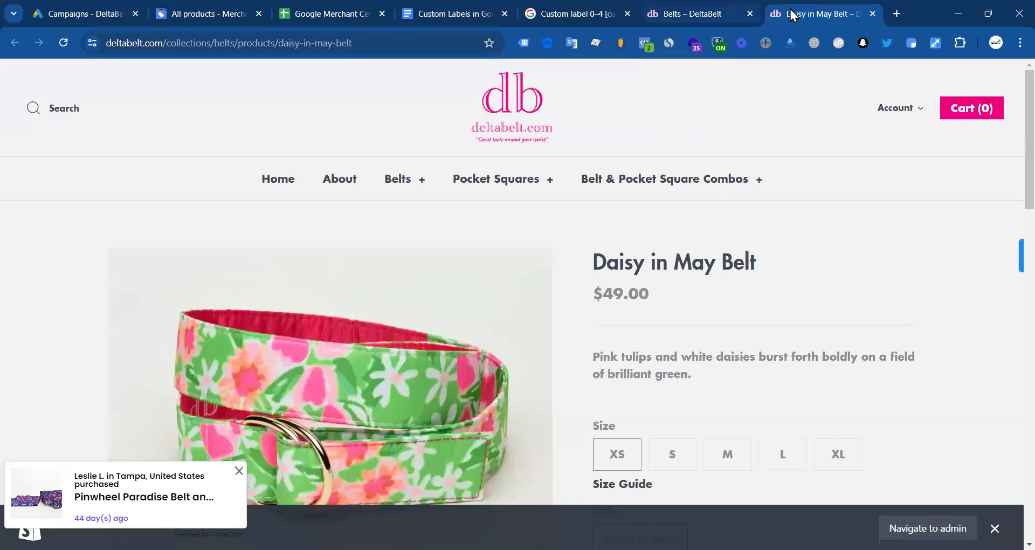
Step: Close the Daisy in May Belt page and open the Pocket Full of Posey Belt in a new tab
click(872, 13)
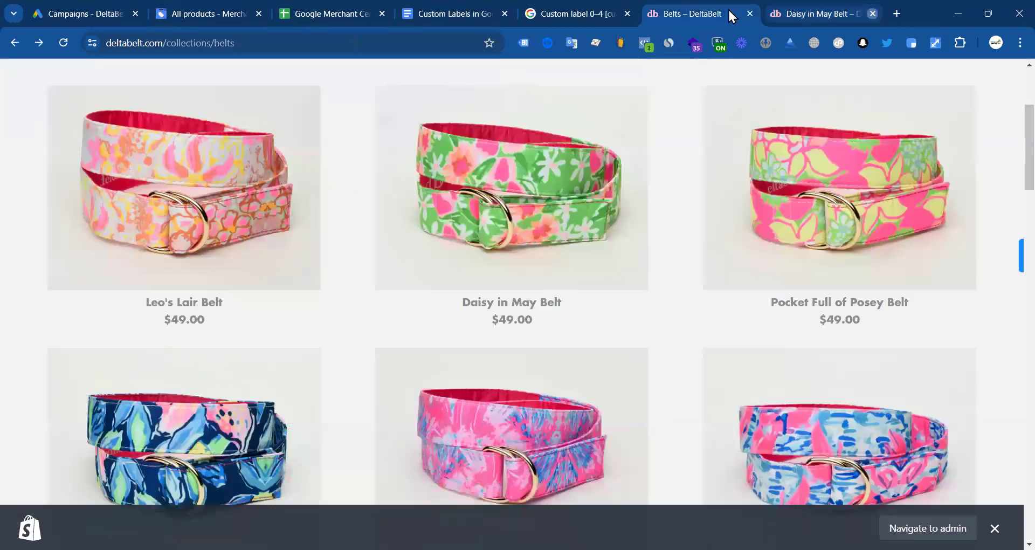
scroll(681, 266, up, 4)
scroll(680, 264, down, 3)
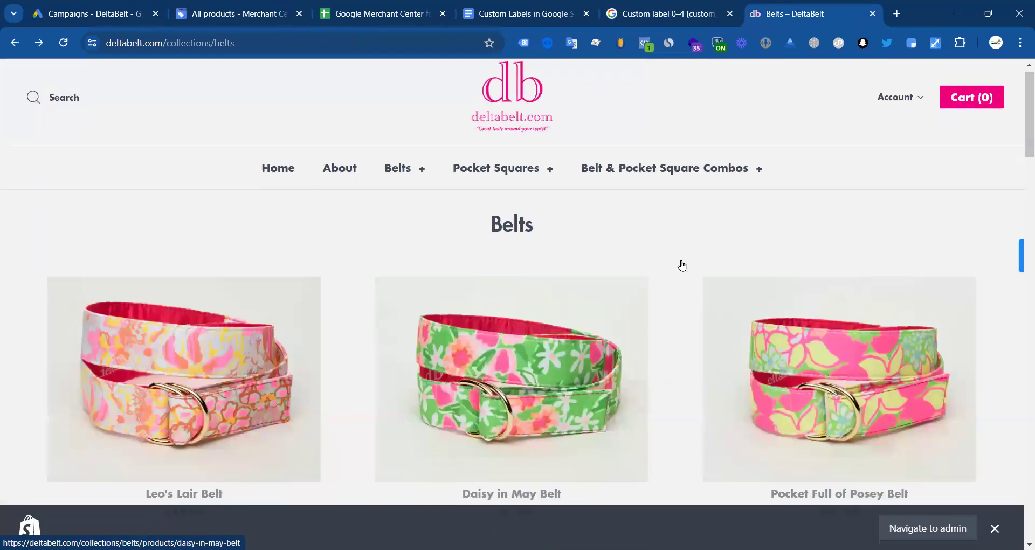
right_click(686, 247)
click(770, 263)
click(813, 12)
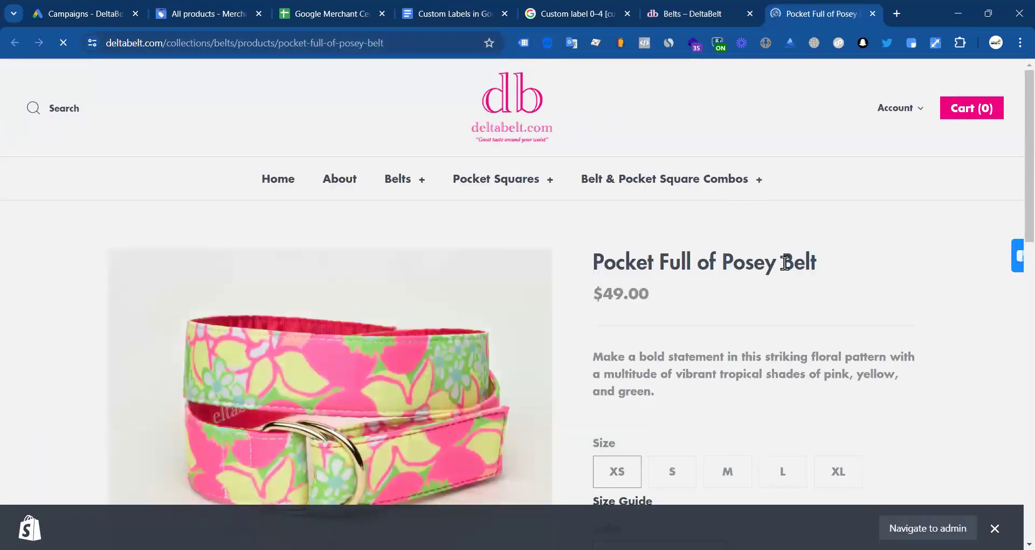
Step: Highlight 'Belt' in the Pocket Full of Posey Belt title and return to Merchant Center
drag(786, 263, 822, 268)
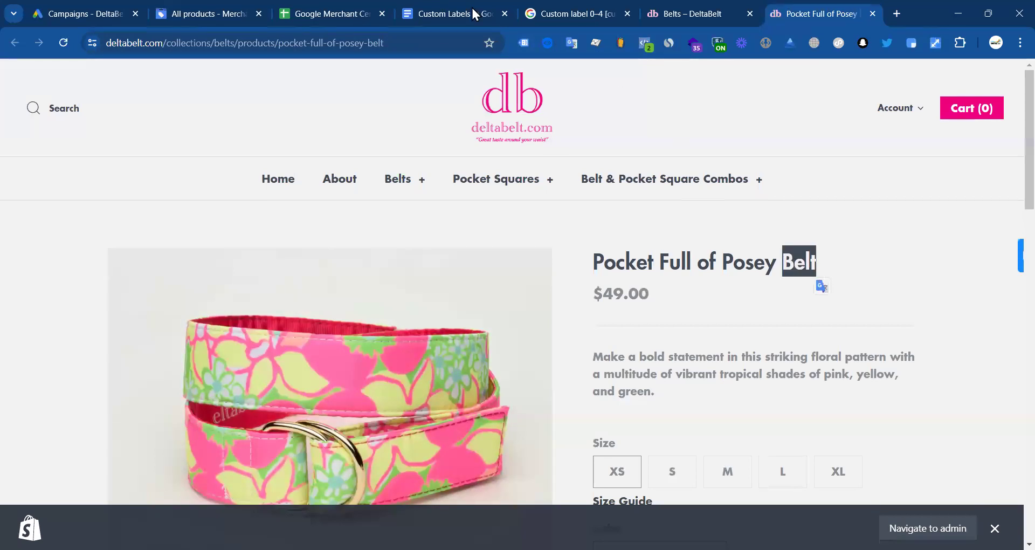
click(343, 15)
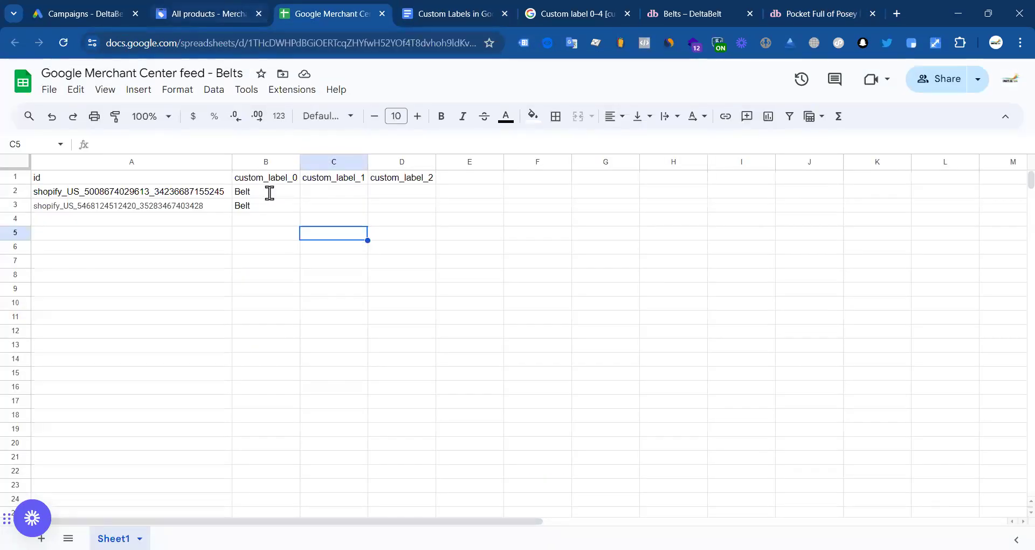
key(ctrl+shift+Tab)
Step: Filter All products to titles containing 'Belt'
click(942, 171)
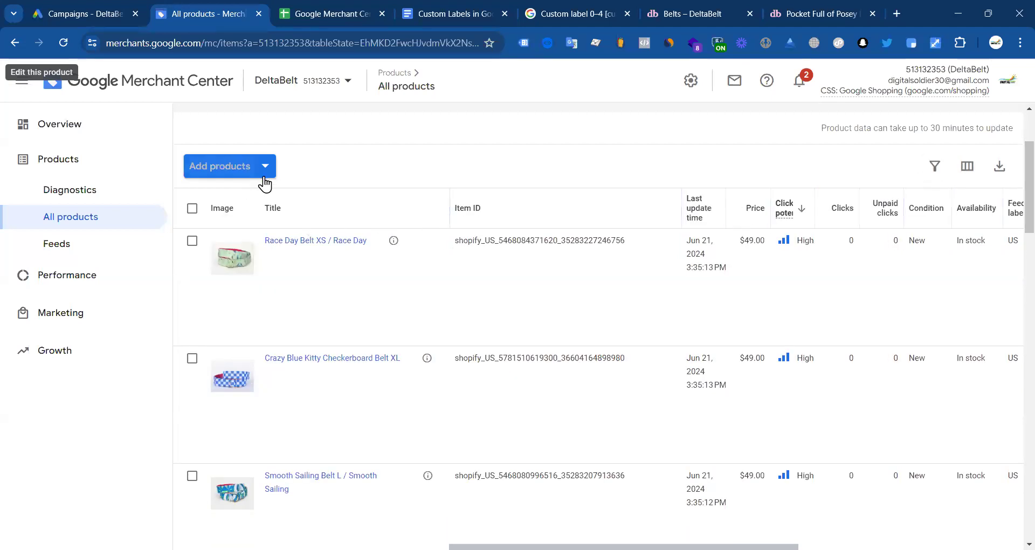
click(934, 165)
scroll(292, 265, down, 15)
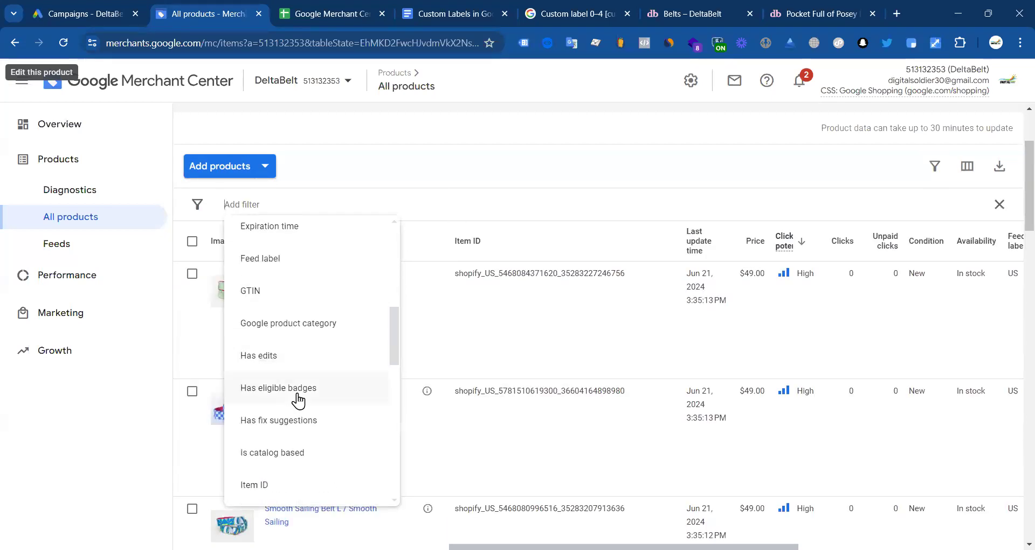
click(266, 445)
click(284, 288)
click(277, 359)
click(247, 330)
text(Belt)
click(323, 382)
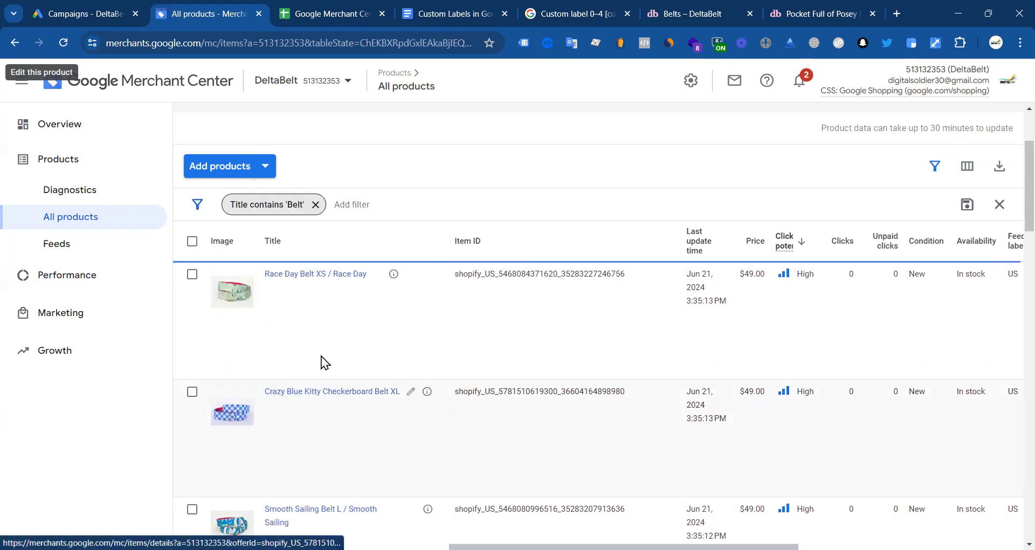
Step: Copy the Race Day Belt item ID into cell A4 of the Belts feed sheet
scroll(366, 297, down, 15)
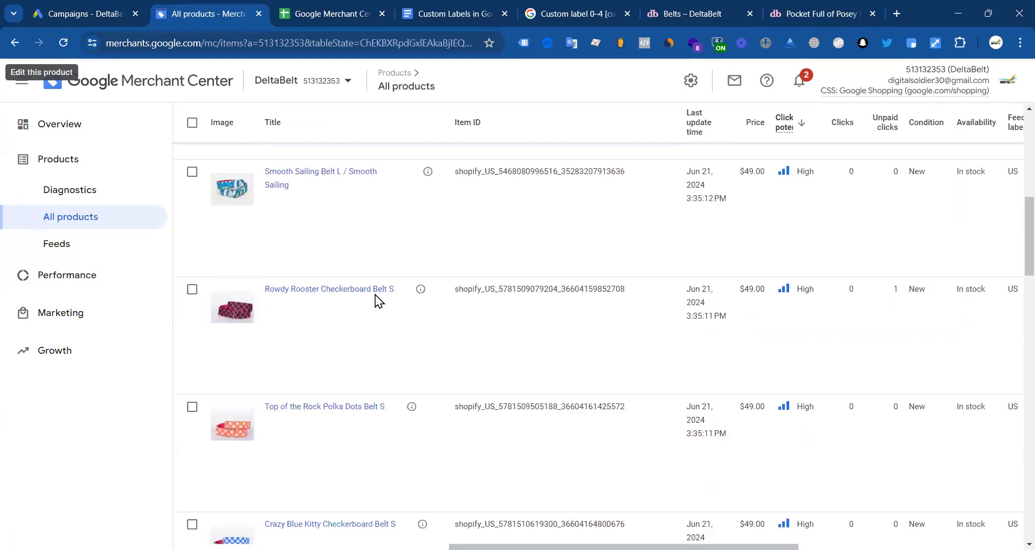
scroll(380, 369, down, 20)
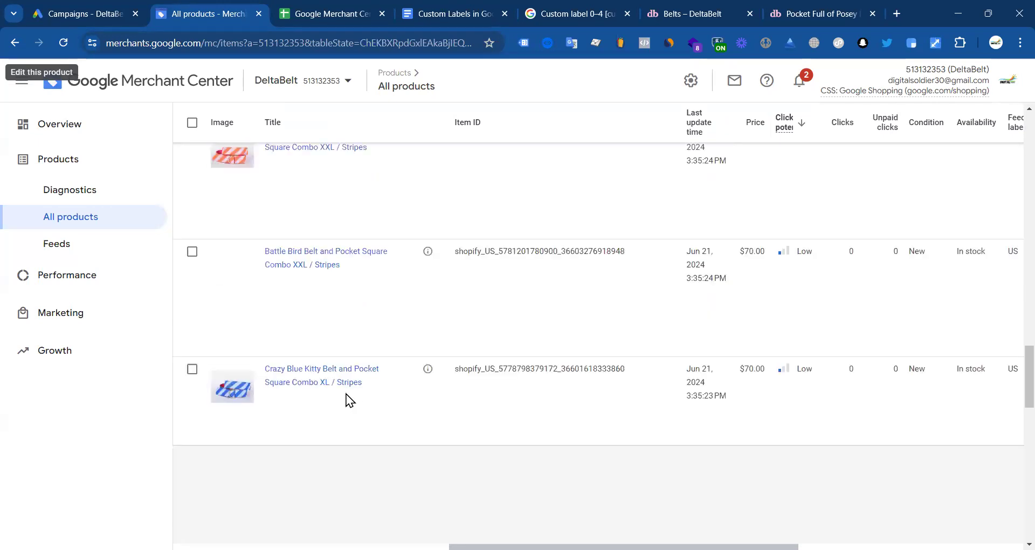
scroll(298, 346, down, 10)
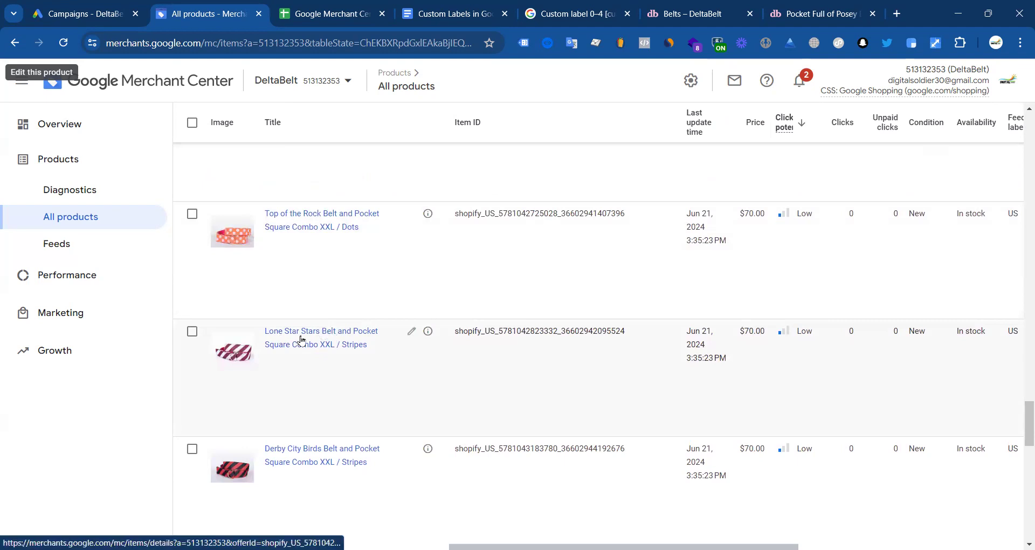
scroll(313, 350, down, 6)
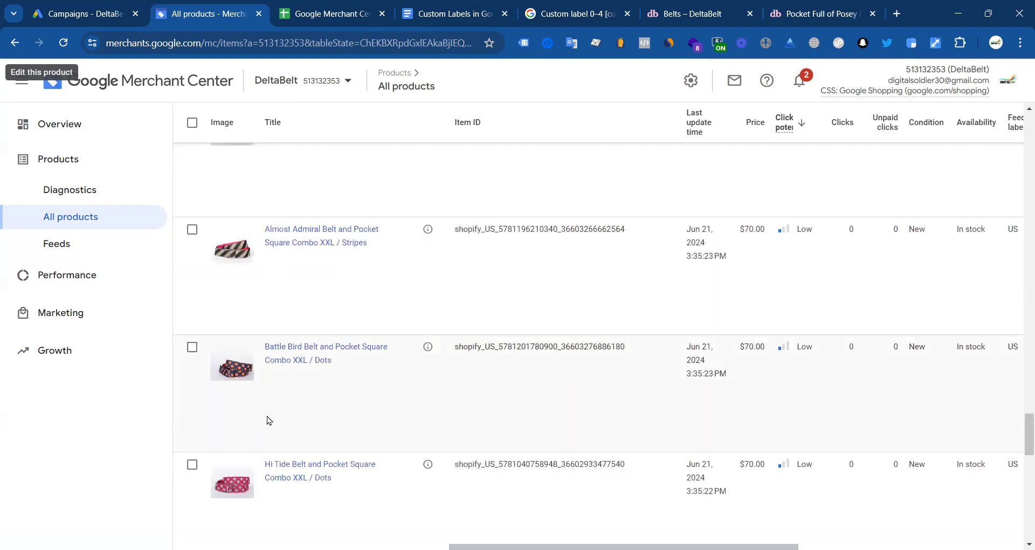
scroll(269, 420, up, 15)
scroll(516, 241, up, 15)
scroll(495, 300, down, 3)
double_click(533, 205)
key(ctrl+c)
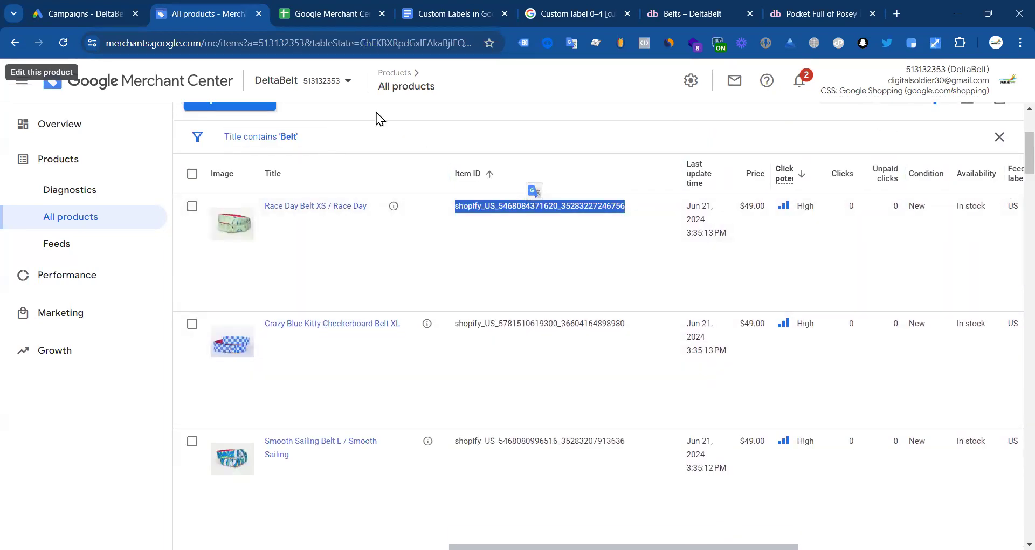
click(323, 14)
click(191, 213)
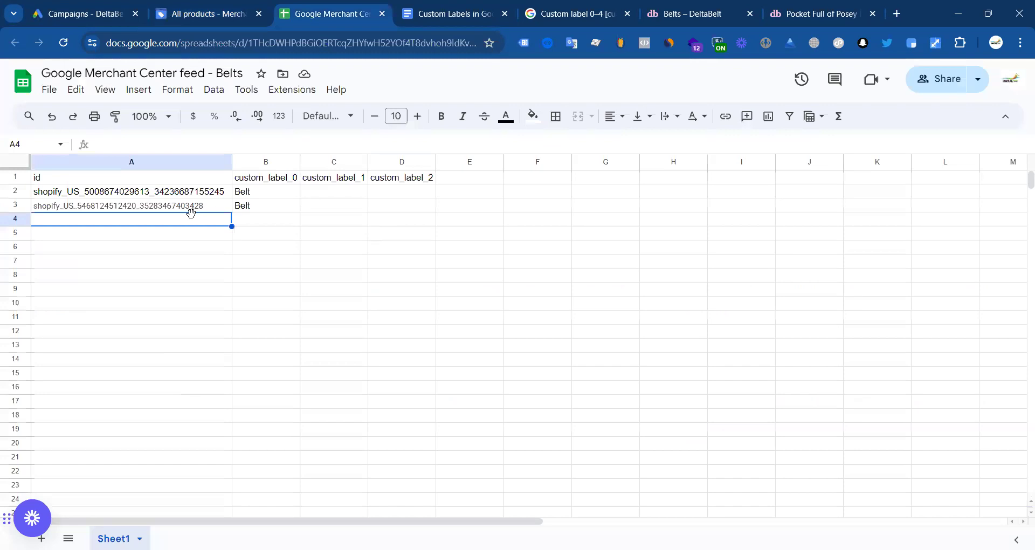
key(ctrl+v)
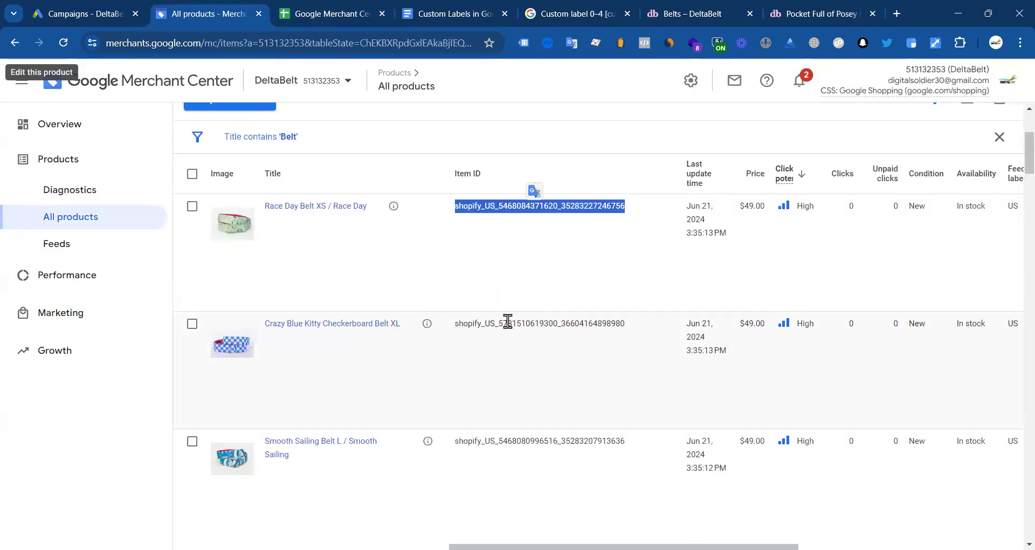
Step: Paste the Crazy Blue Kitty belt XL item ID into A5
double_click(507, 322)
click(319, 15)
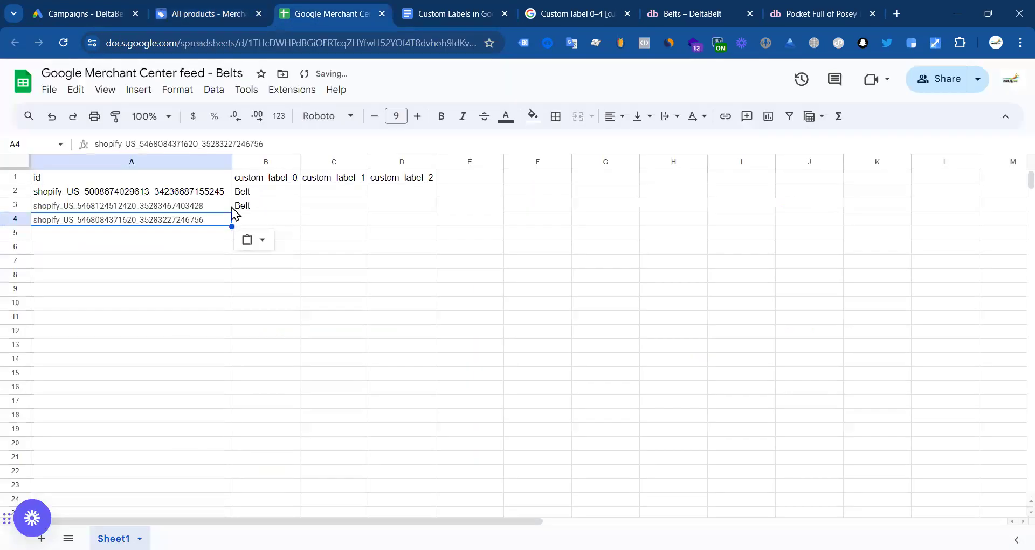
click(154, 235)
key(ctrl+v)
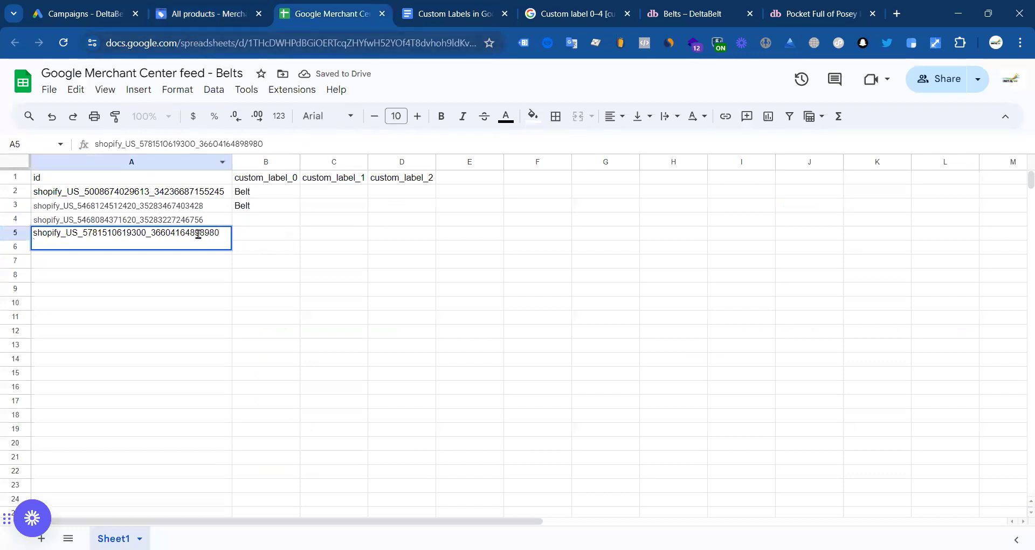
double_click(138, 232)
click(137, 231)
click(144, 264)
double_click(86, 245)
click(112, 278)
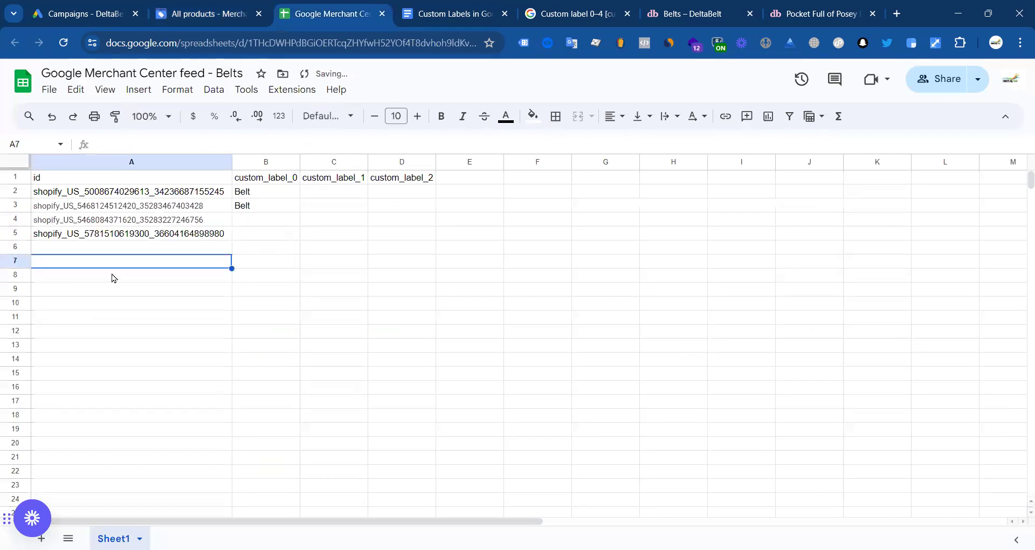
Step: Copy the Smooth Sailing belt item ID into A6
click(208, 13)
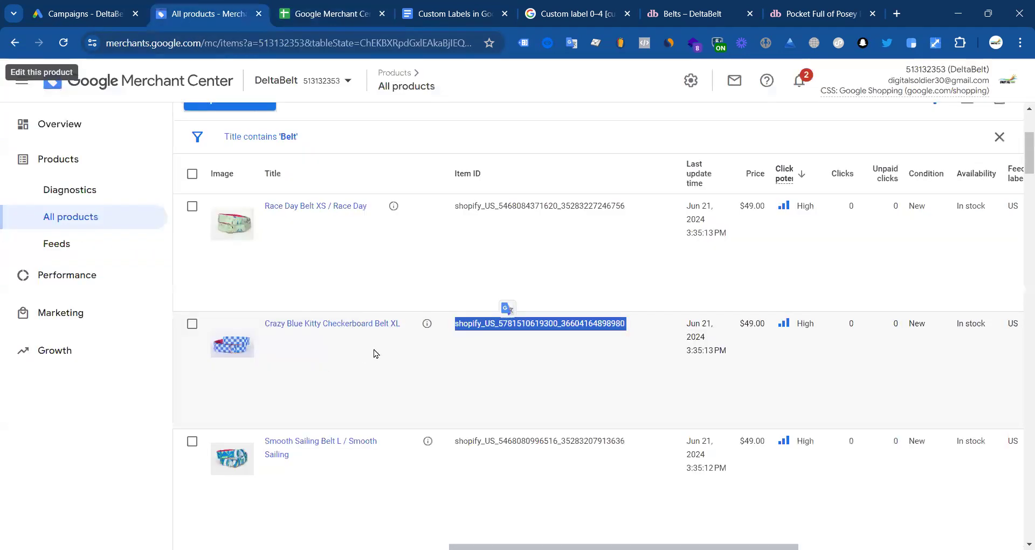
double_click(541, 441)
key(ctrl+c)
click(324, 14)
double_click(154, 245)
key(ctrl+v)
click(122, 317)
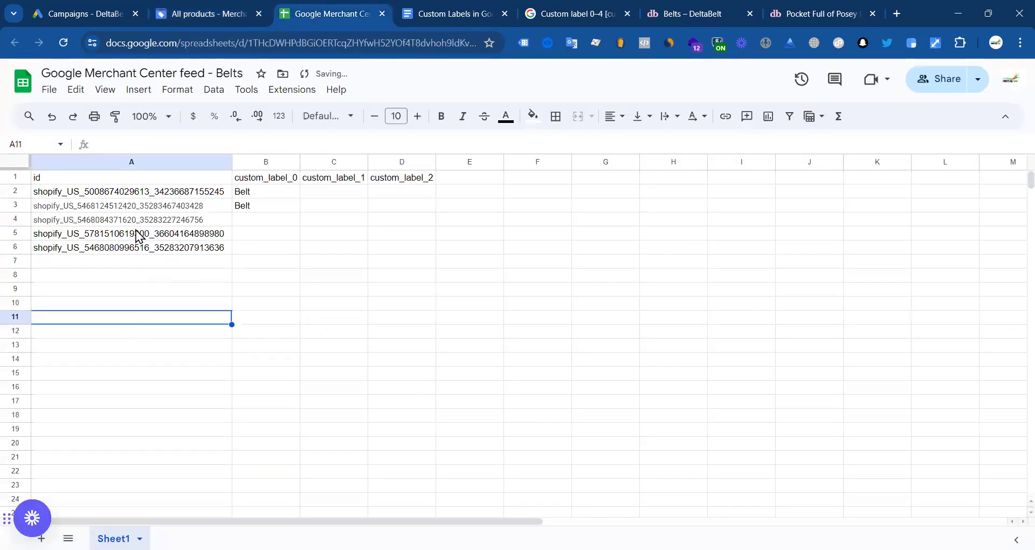
click(178, 221)
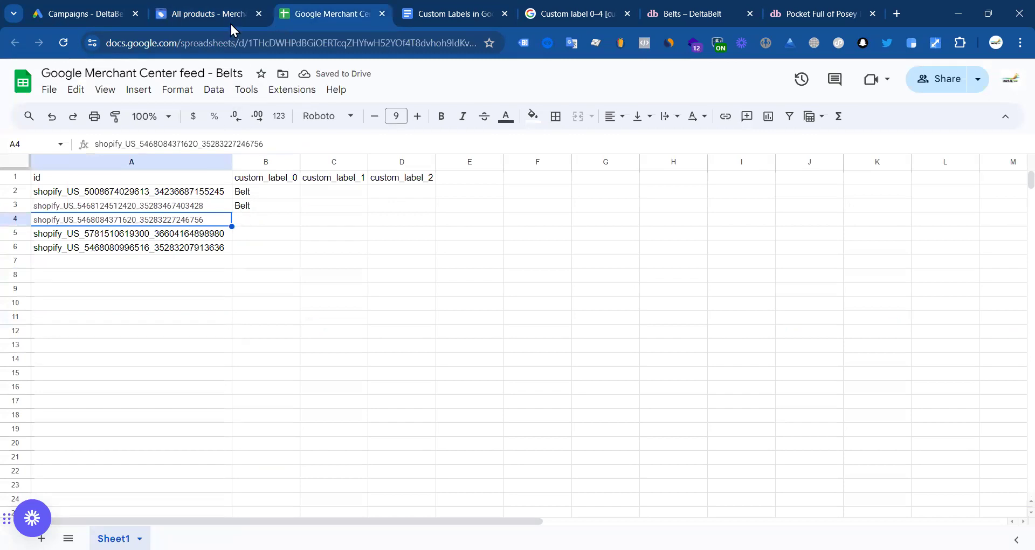
Step: Copy the Rowdy Rooster belt item ID into A7, removing the trailing line break
click(205, 13)
scroll(554, 299, down, 3)
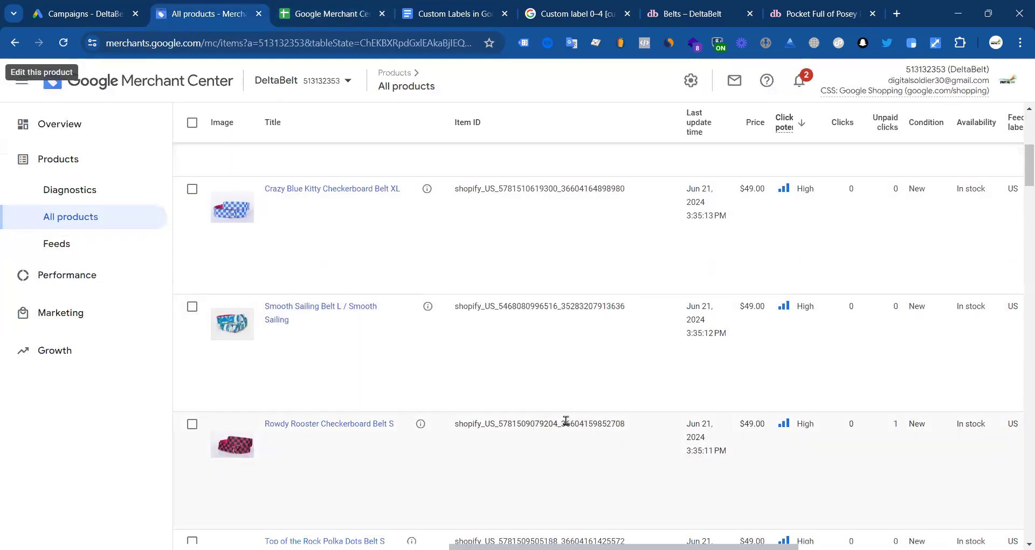
double_click(566, 424)
click(343, 14)
double_click(170, 261)
key(ctrl+v)
key(BackSpace)
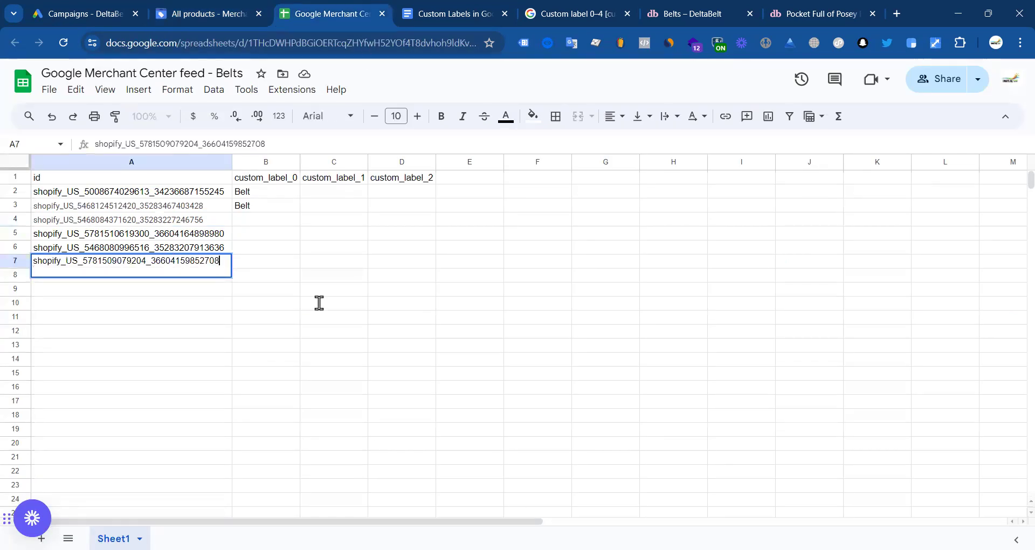
Step: Copy the Top of the Rock belt item ID into A9
click(205, 14)
double_click(510, 403)
click(336, 14)
click(110, 290)
key(ctrl+v)
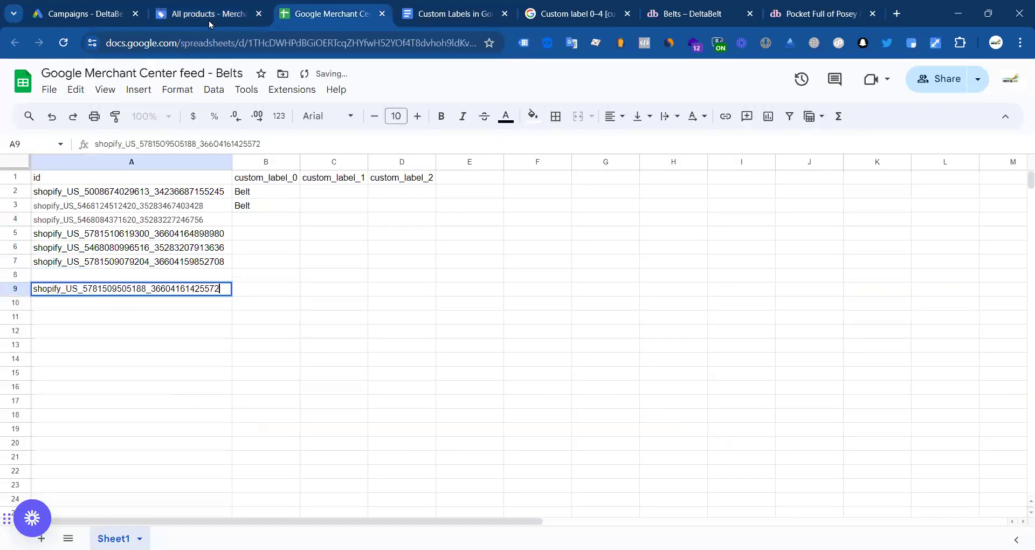
Step: Copy the Crazy Blue Kitty belt S item ID into A8
key(ctrl+shift+Tab)
scroll(543, 471, down, 2)
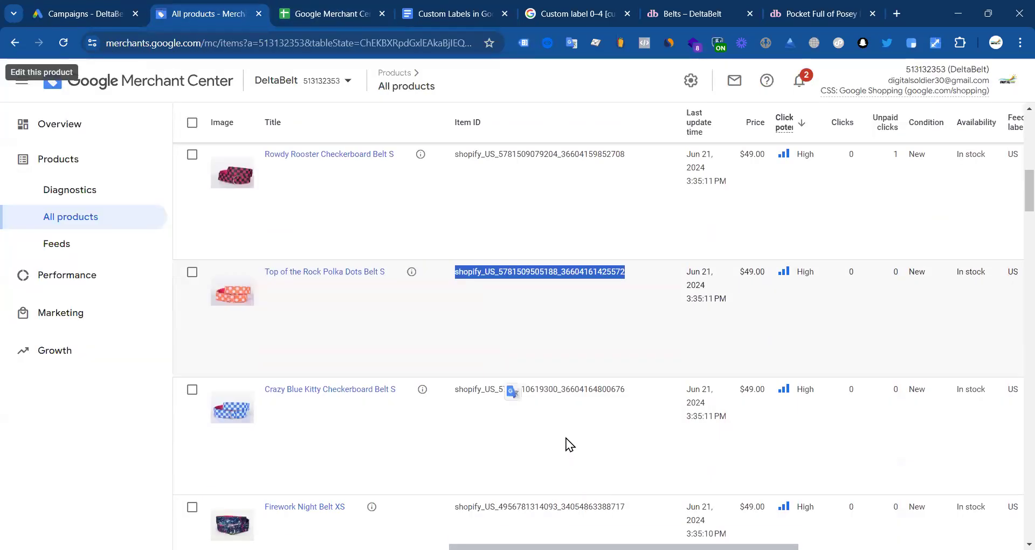
double_click(547, 388)
key(ctrl+Tab)
double_click(160, 273)
key(ctrl+v)
key(Tab)
Step: Copy the Firework Night Belt XS item ID into A10
key(ctrl+shift+Tab)
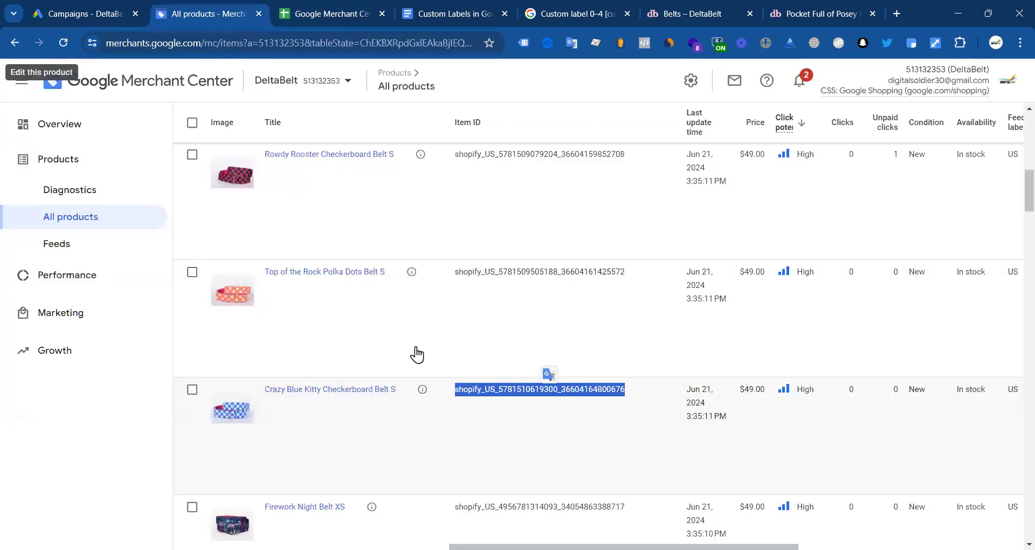
scroll(543, 447, down, 2)
double_click(519, 372)
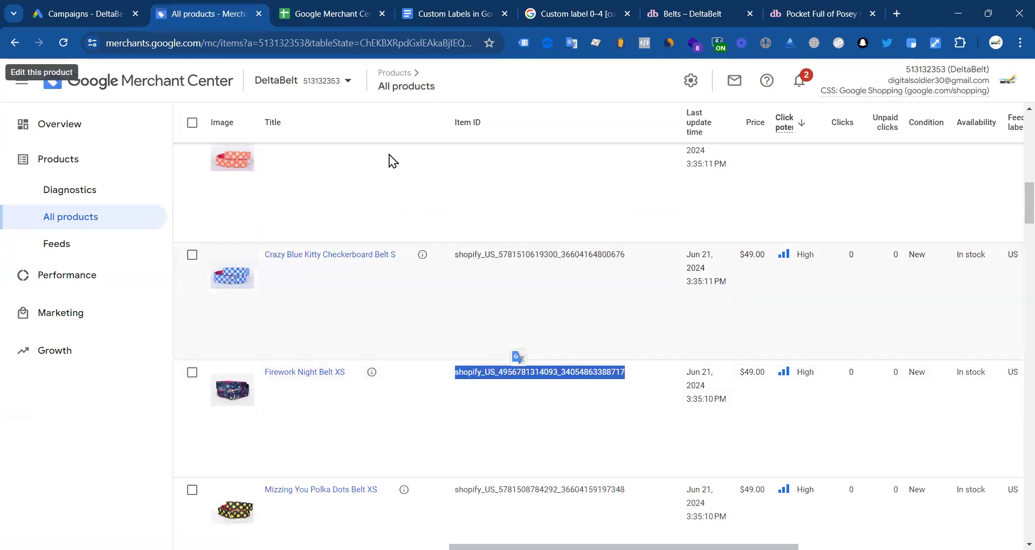
click(334, 18)
click(132, 303)
key(ctrl+v)
click(314, 312)
Step: Fill 'Belt' down the custom_label_0 column from B3 through B10
click(269, 210)
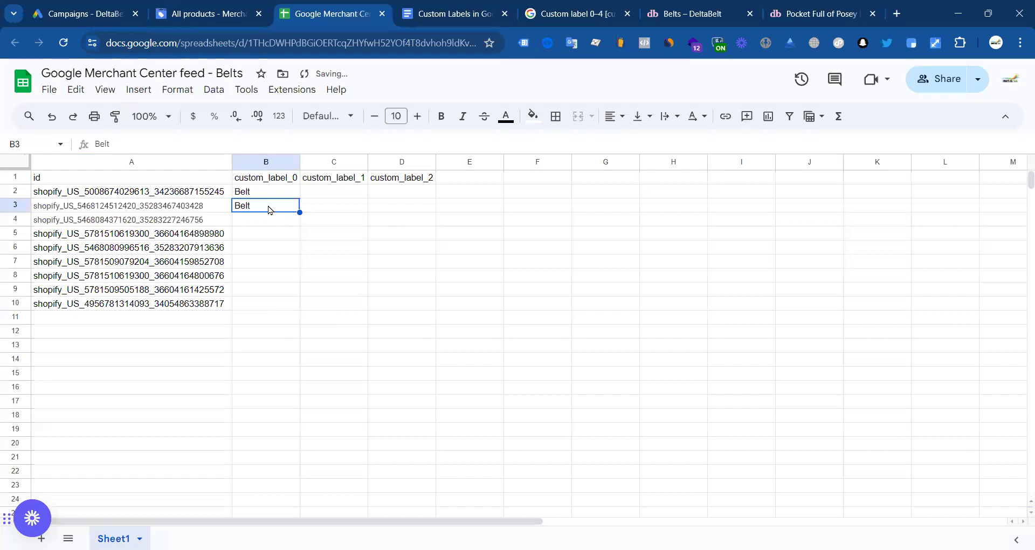
drag(294, 244, 297, 304)
click(386, 306)
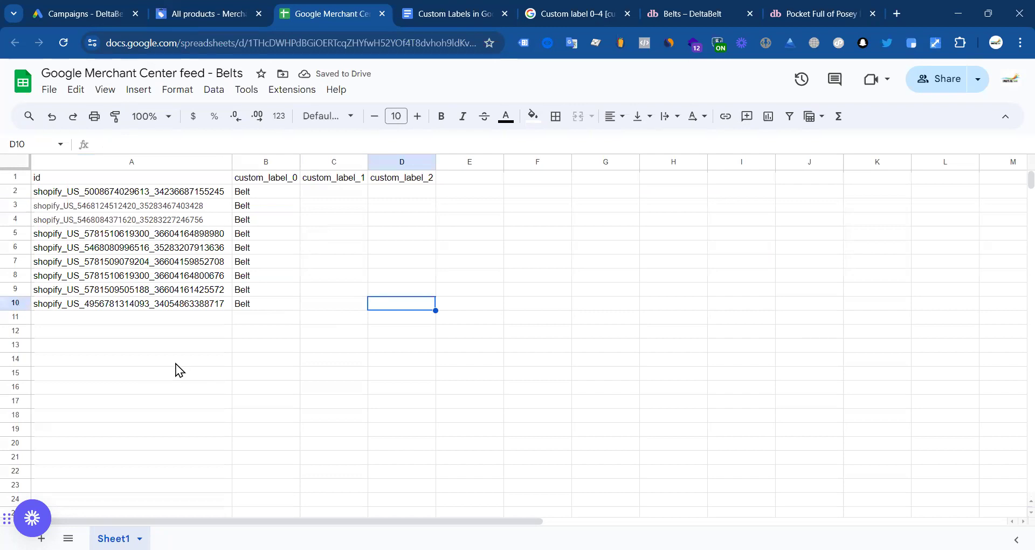
click(207, 13)
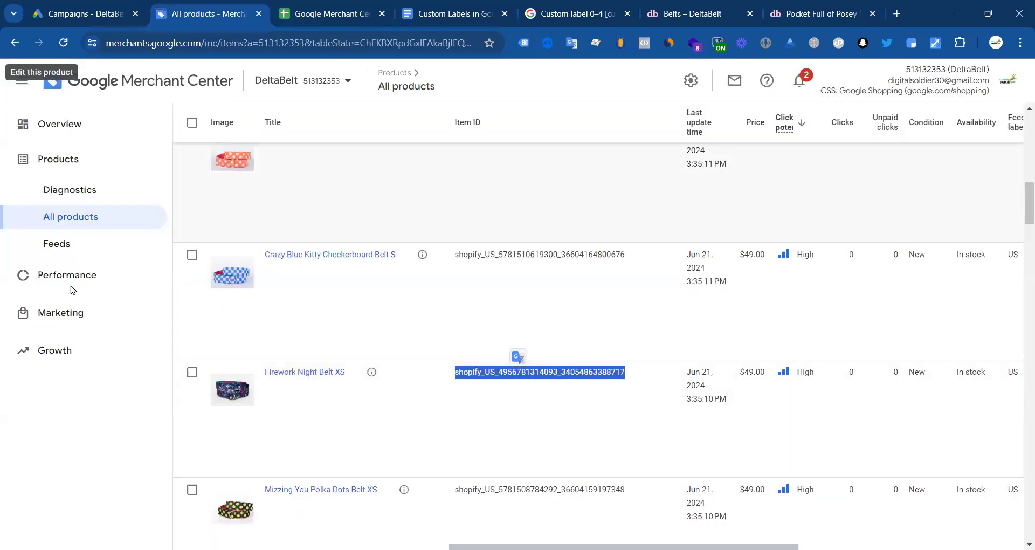
click(88, 242)
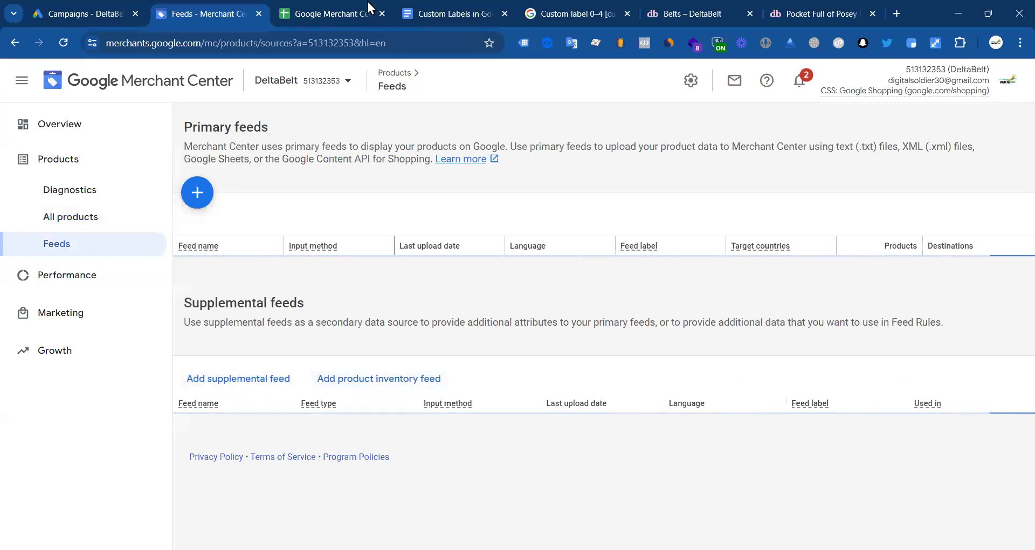
Step: Delete the custom_label_2 header text from cell D1
click(336, 11)
double_click(383, 177)
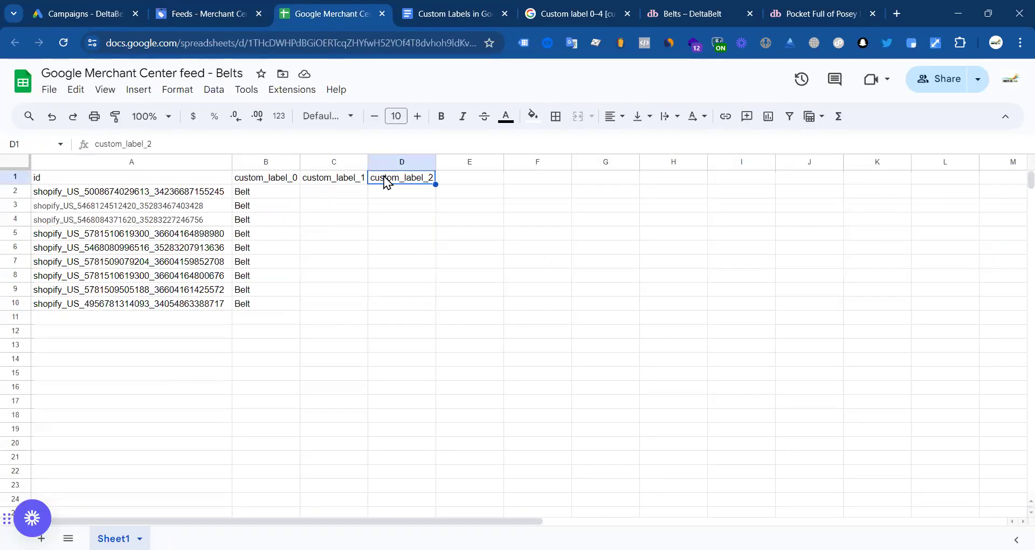
key(ctrl+a)
key(BackSpace)
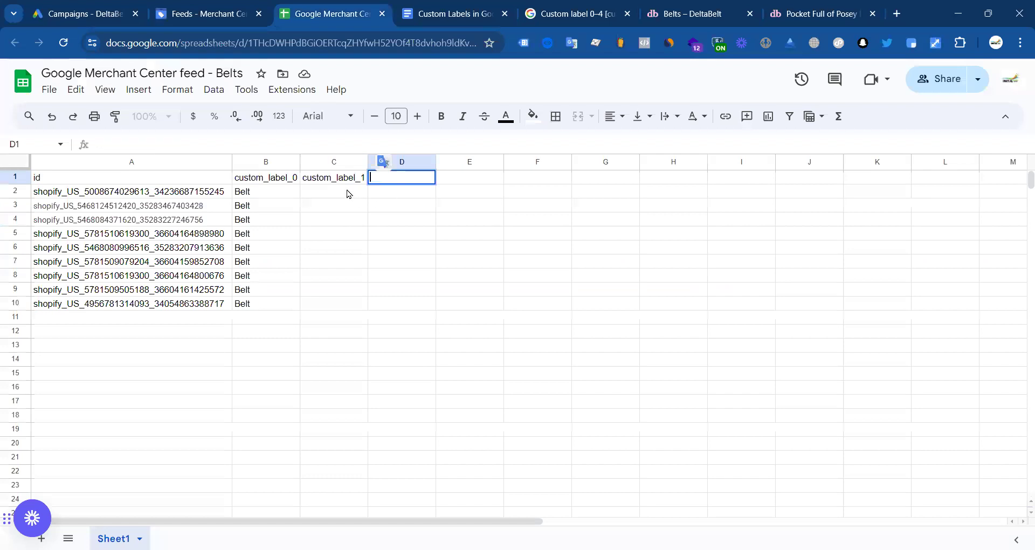
click(343, 193)
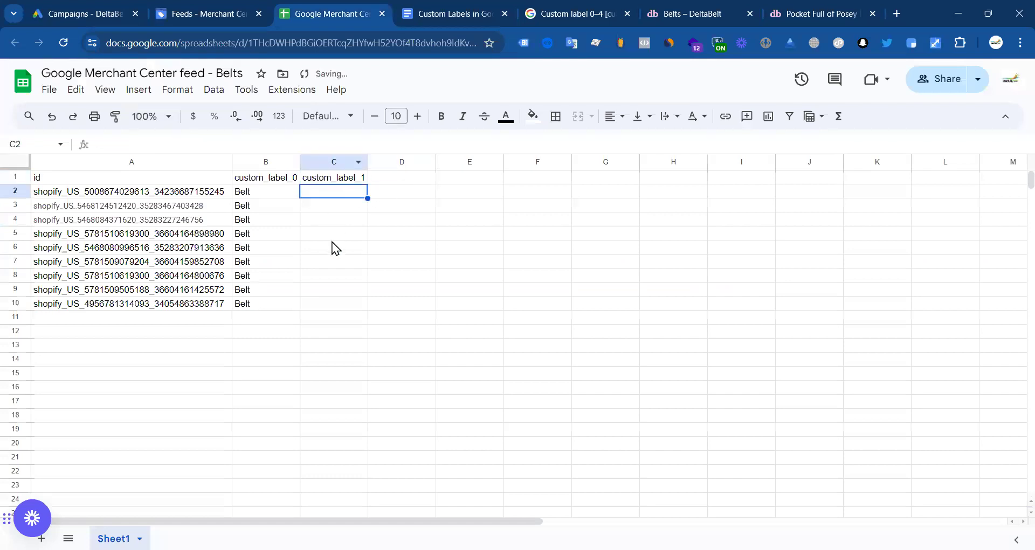
click(156, 317)
Step: Open the Pocket Squares collection from the DeltaBelt home page
click(710, 7)
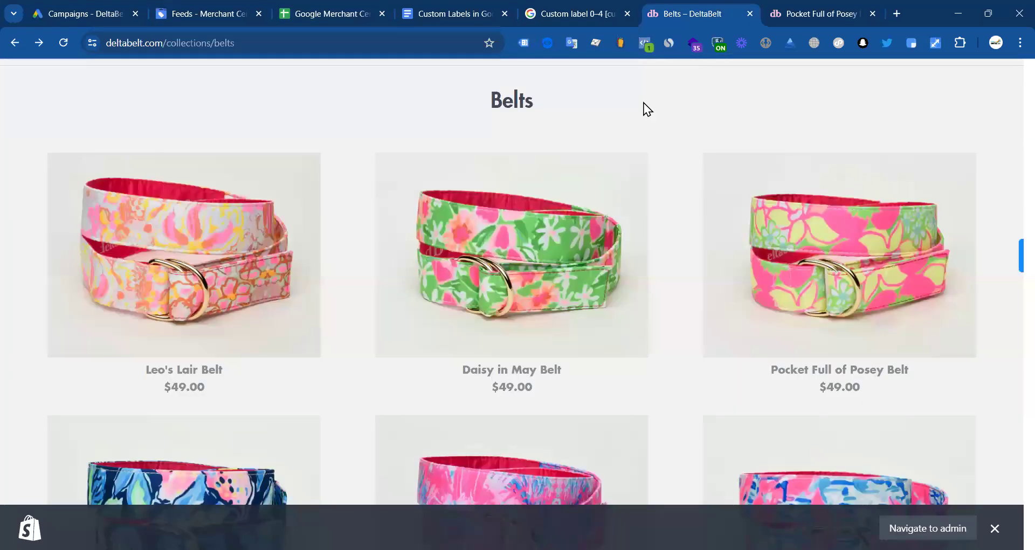
scroll(487, 199, up, 3)
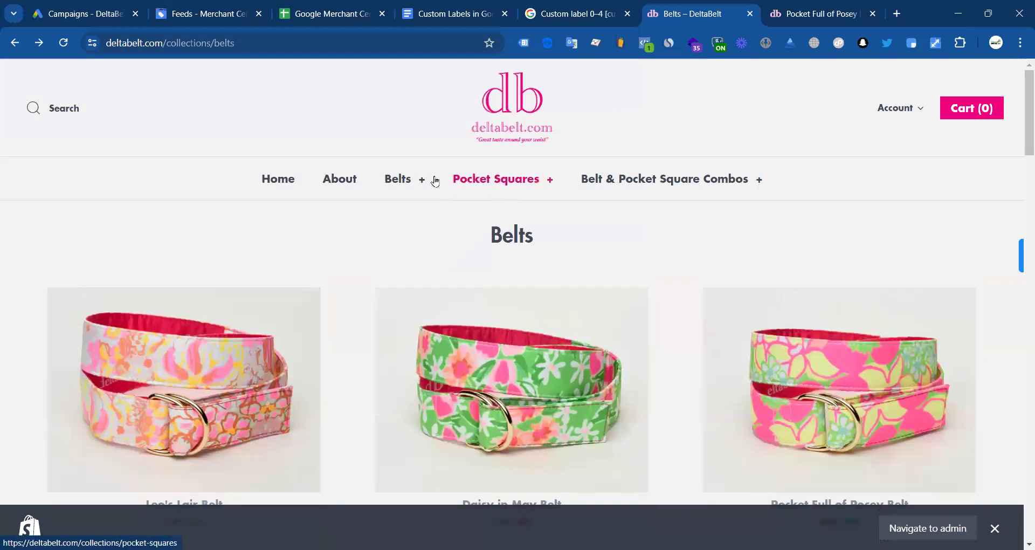
mouse_move(489, 201)
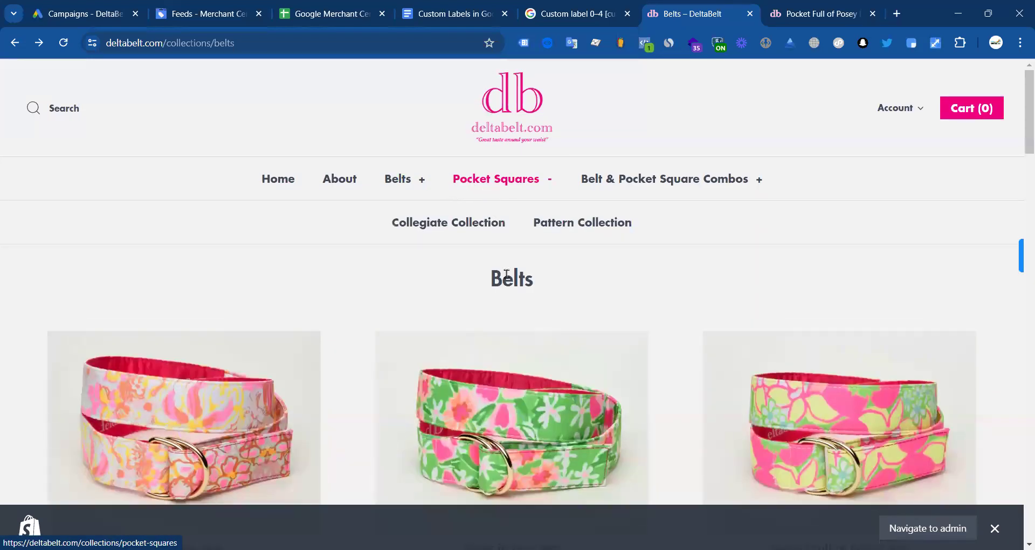
click(307, 184)
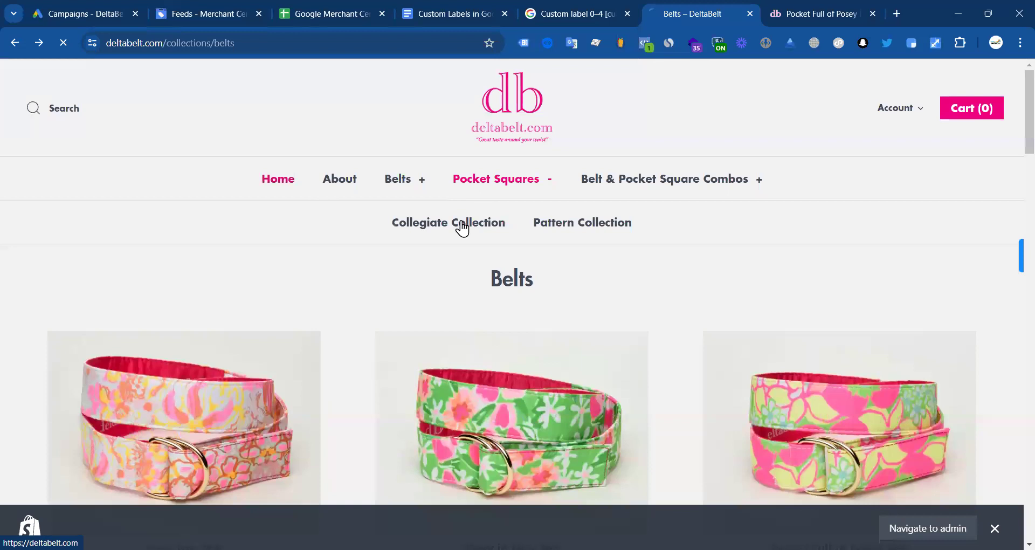
scroll(609, 215, down, 6)
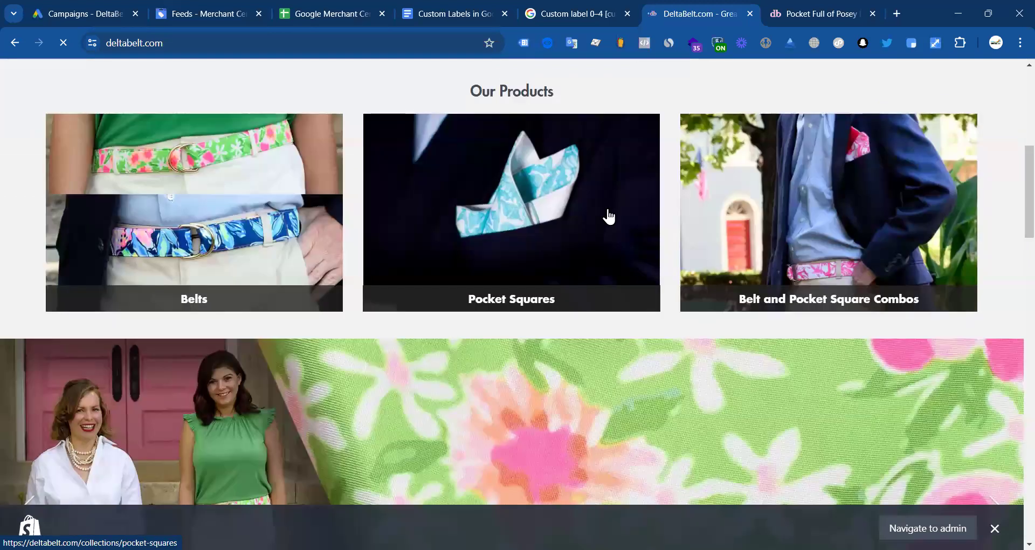
click(607, 210)
scroll(414, 264, down, 6)
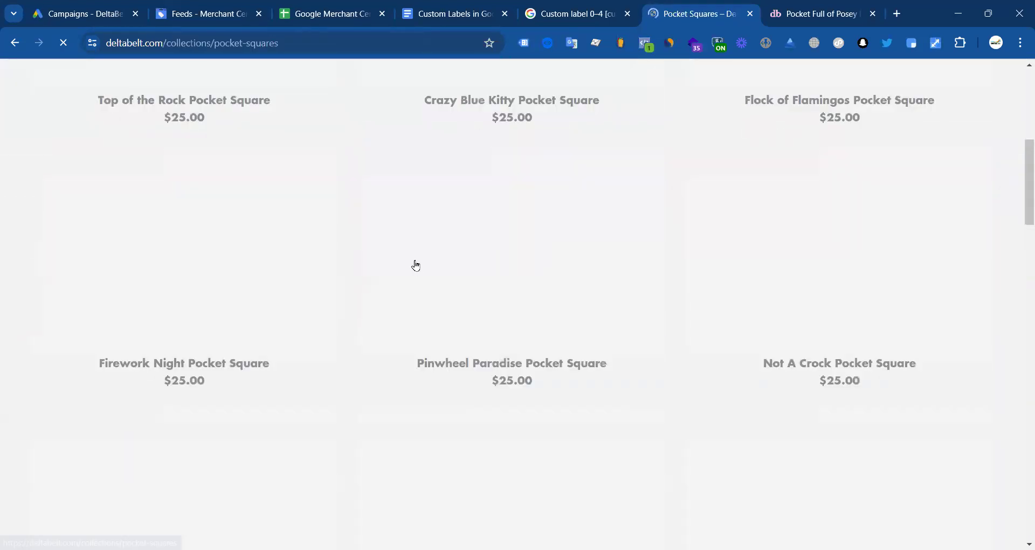
scroll(308, 238, up, 2)
scroll(308, 238, up, 4)
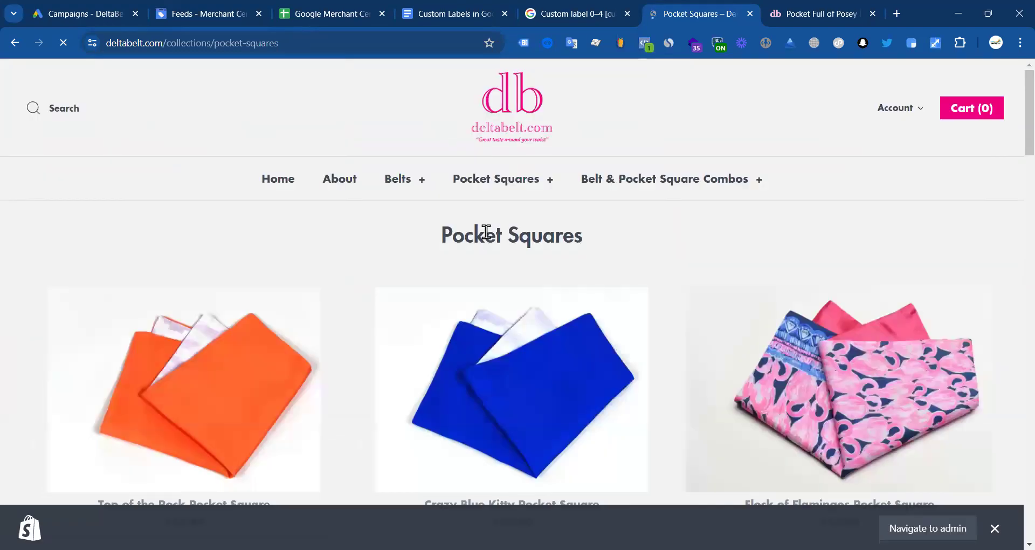
Step: Copy the 'Pocket Squares' heading, paste it into C2 as a test, then delete it
triple_click(485, 233)
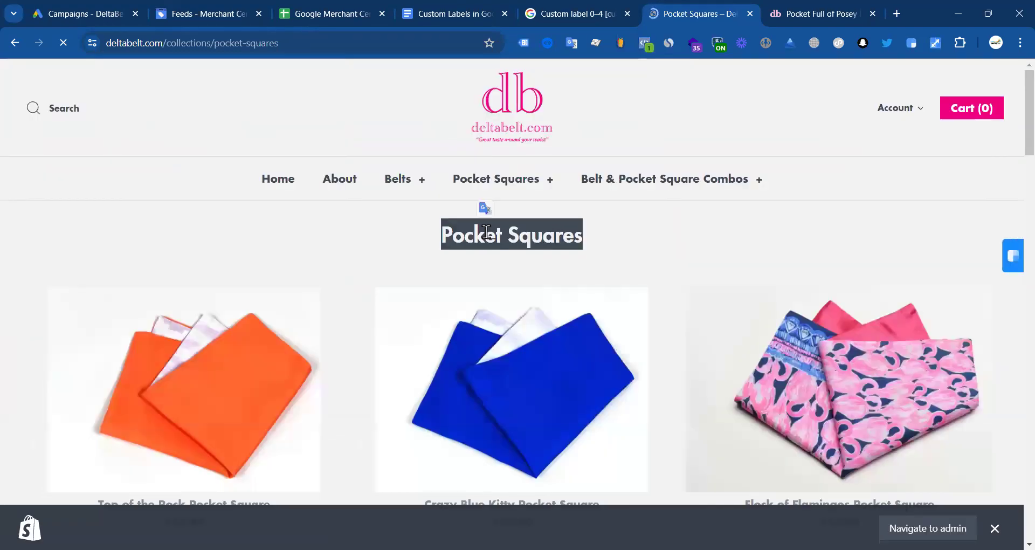
double_click(542, 236)
triple_click(542, 236)
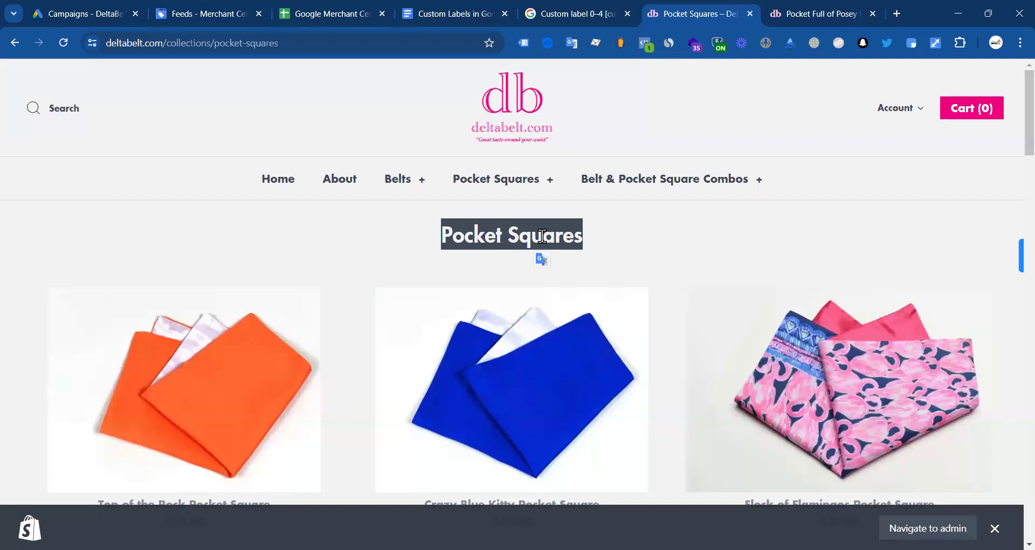
click(333, 14)
click(321, 192)
key(ctrl+v)
click(318, 247)
triple_click(315, 190)
key(ctrl+c)
key(BackSpace)
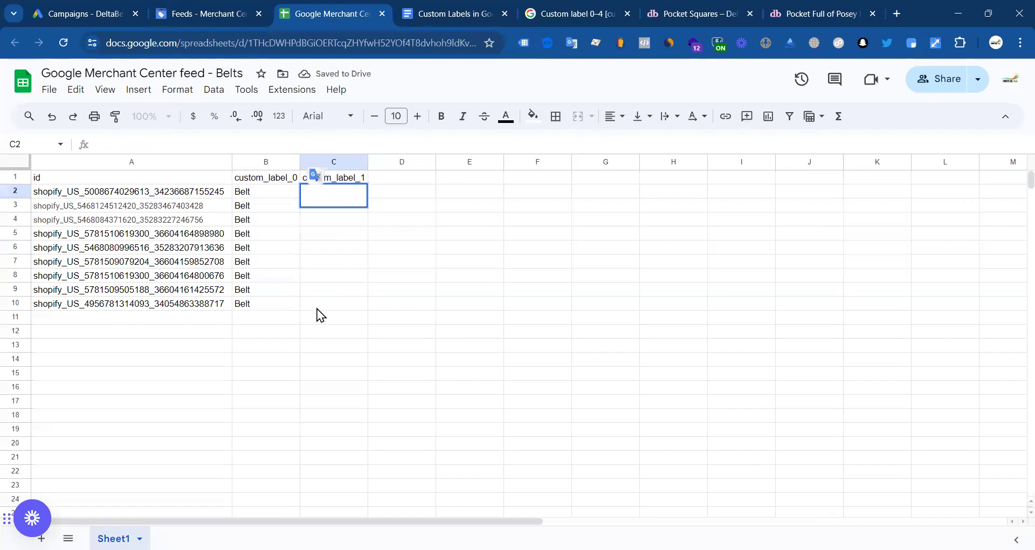
Step: Paste 'Pocket Squares' into cell C11 of the feed sheet
click(327, 316)
double_click(327, 315)
key(ctrl+v)
click(324, 361)
click(319, 330)
click(179, 334)
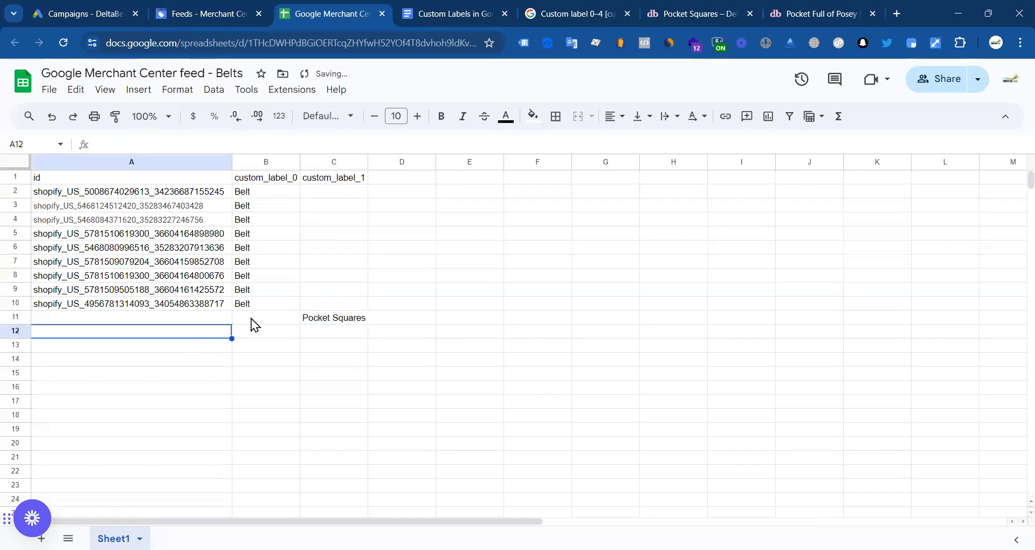
click(189, 321)
Step: Open Top of the Rock in a new tab and select 'Pocket Square' in its title
click(226, 12)
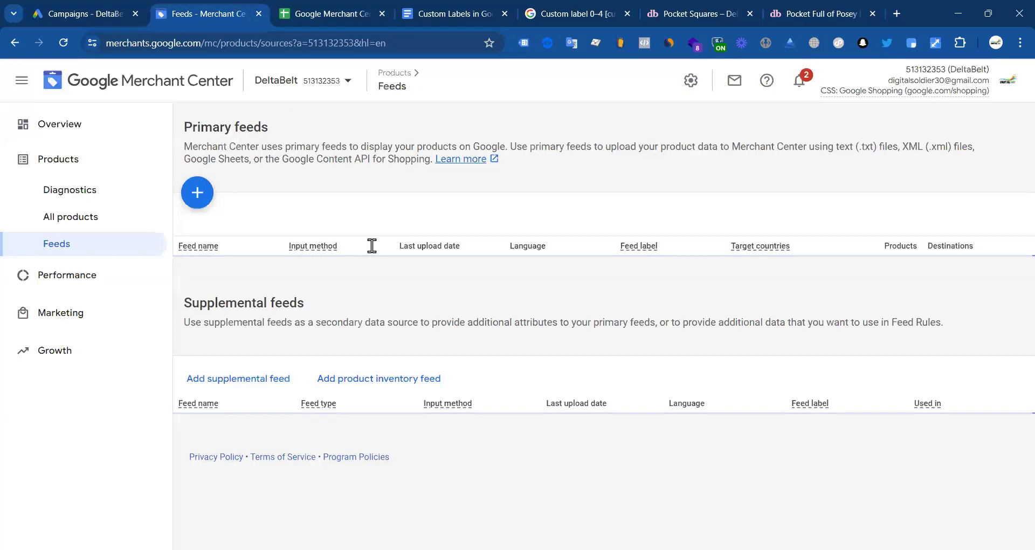
click(695, 13)
scroll(254, 293, down, 4)
right_click(231, 221)
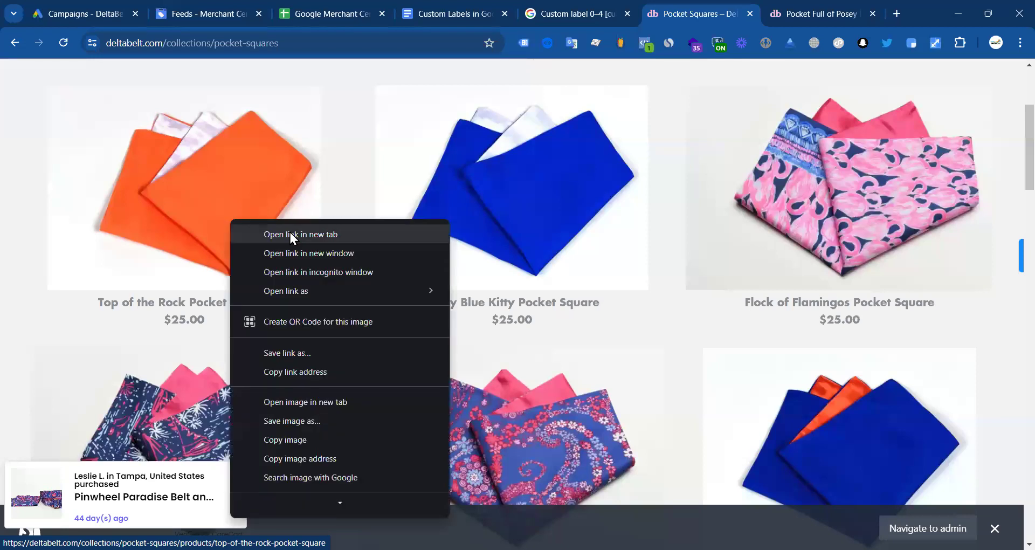
click(290, 233)
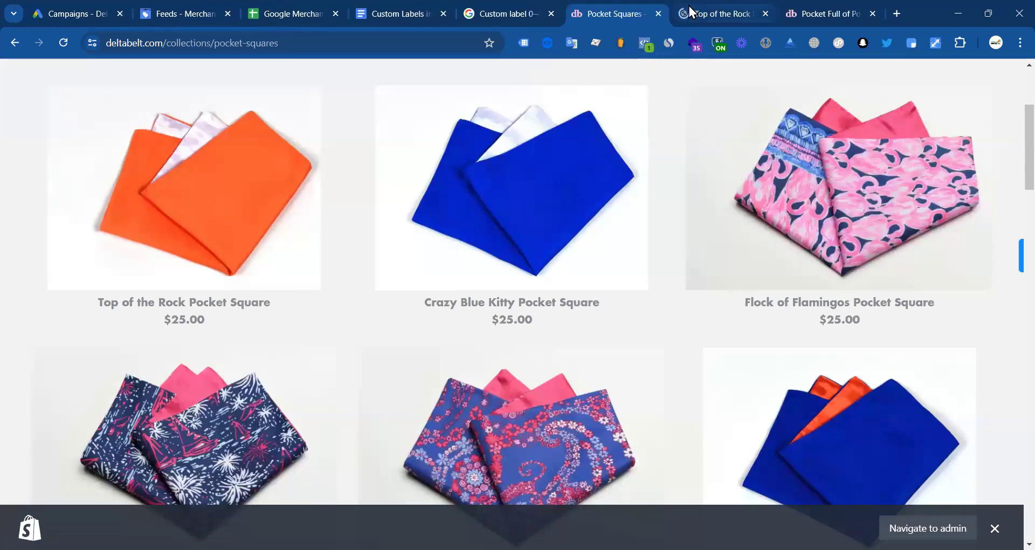
click(690, 12)
drag(744, 262, 875, 263)
Step: Go to Merchant Center's All products list
click(276, 12)
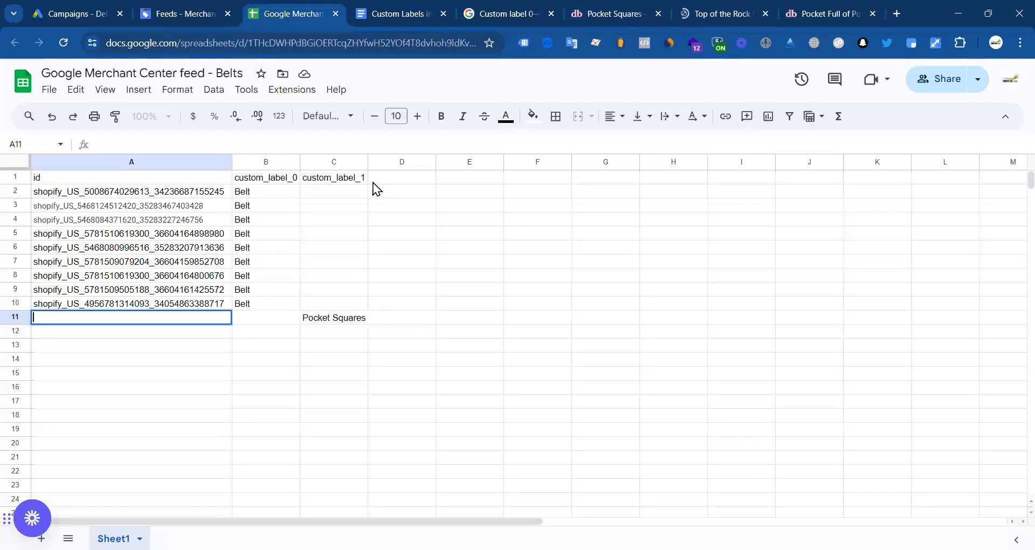
click(178, 14)
scroll(350, 388, down, 1)
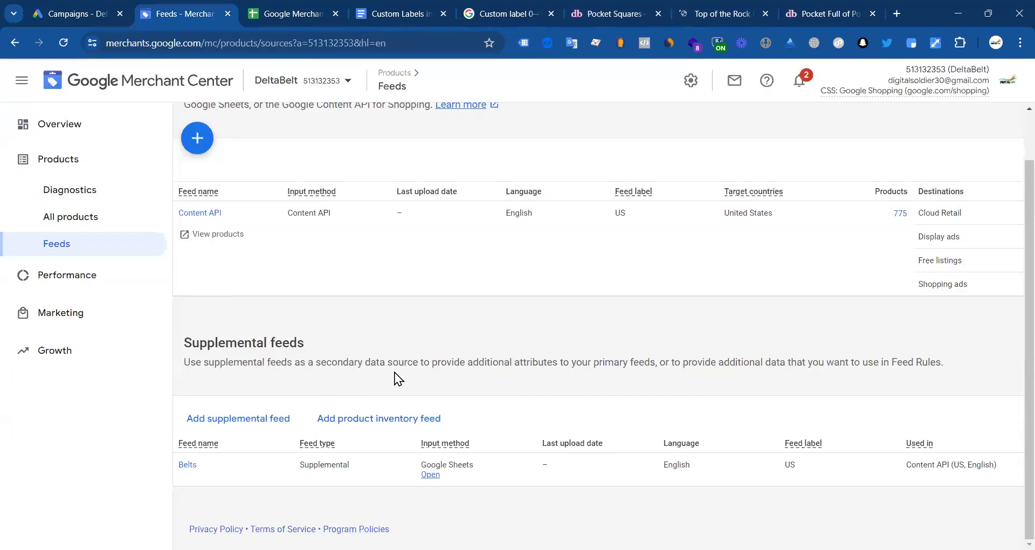
scroll(166, 289, up, 1)
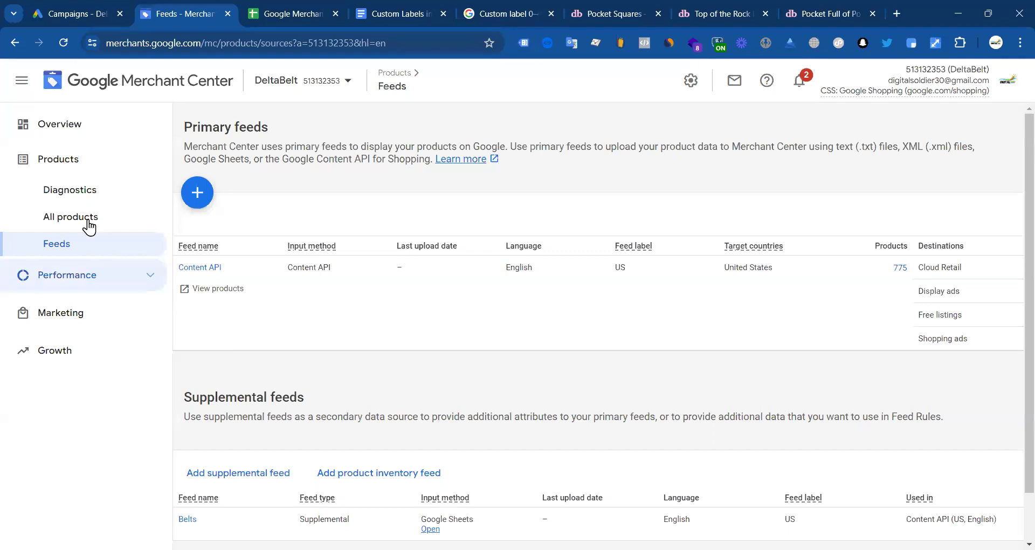
click(89, 221)
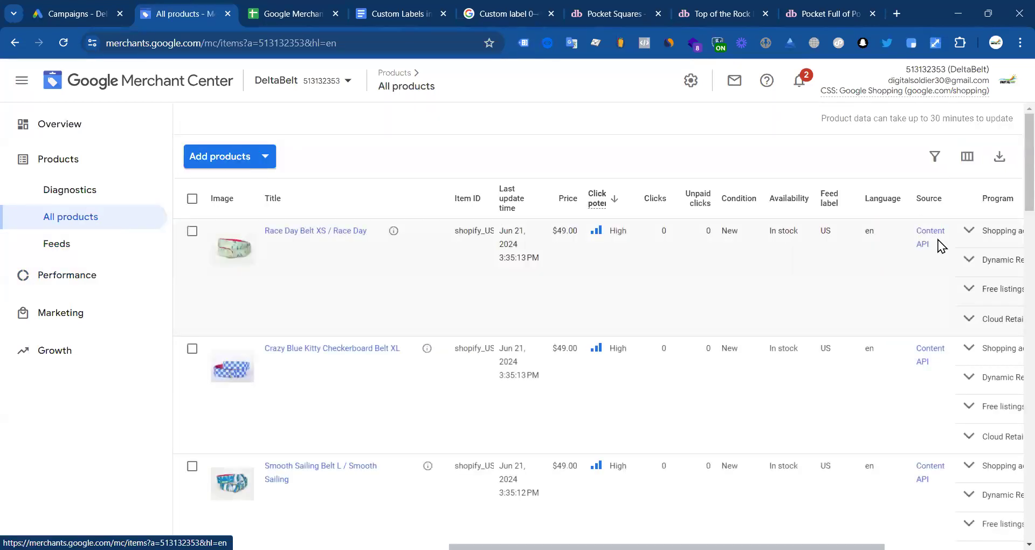
Step: Filter the product list to titles containing 'Pocket Square'
click(935, 301)
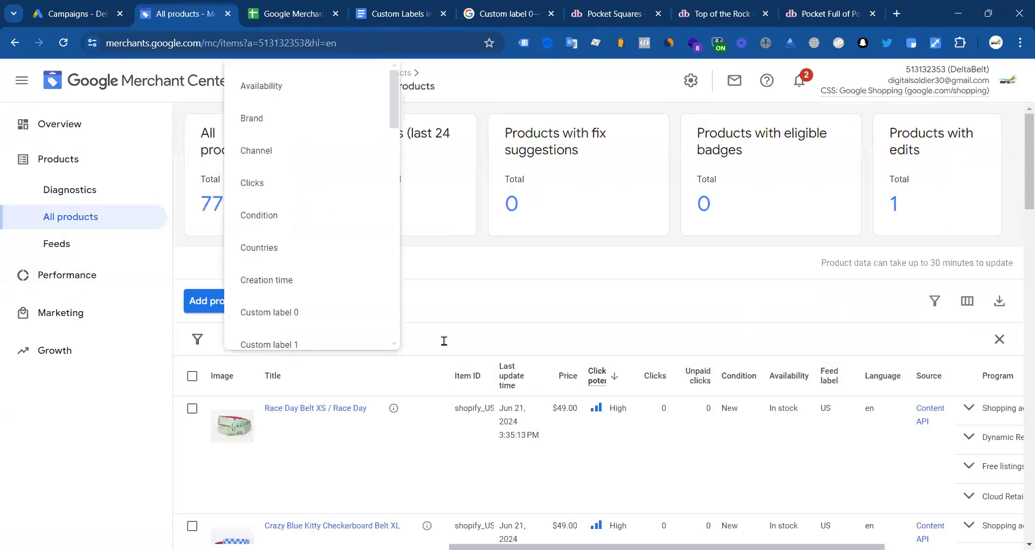
scroll(284, 300, down, 15)
scroll(280, 298, up, 1)
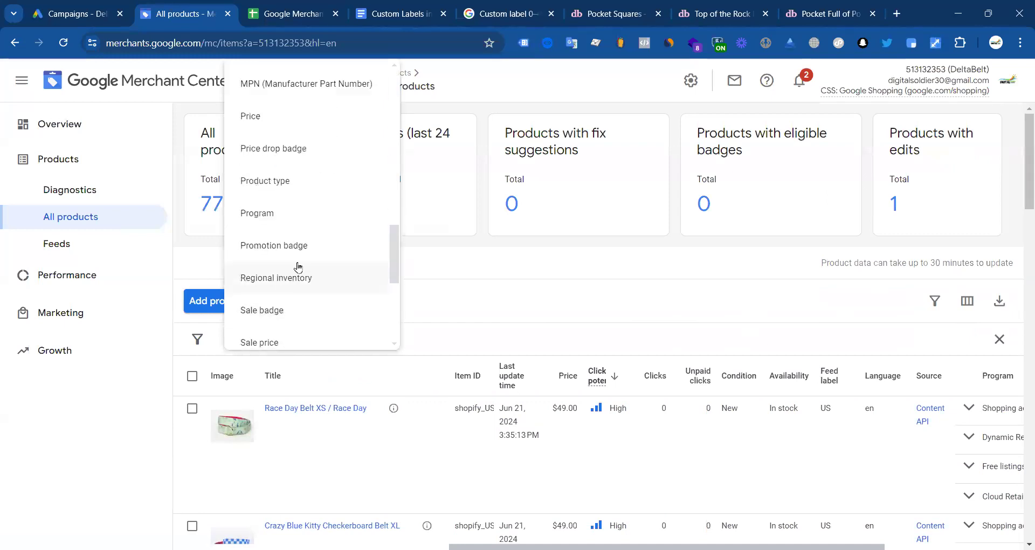
scroll(300, 271, down, 4)
scroll(291, 274, up, 3)
scroll(288, 280, down, 4)
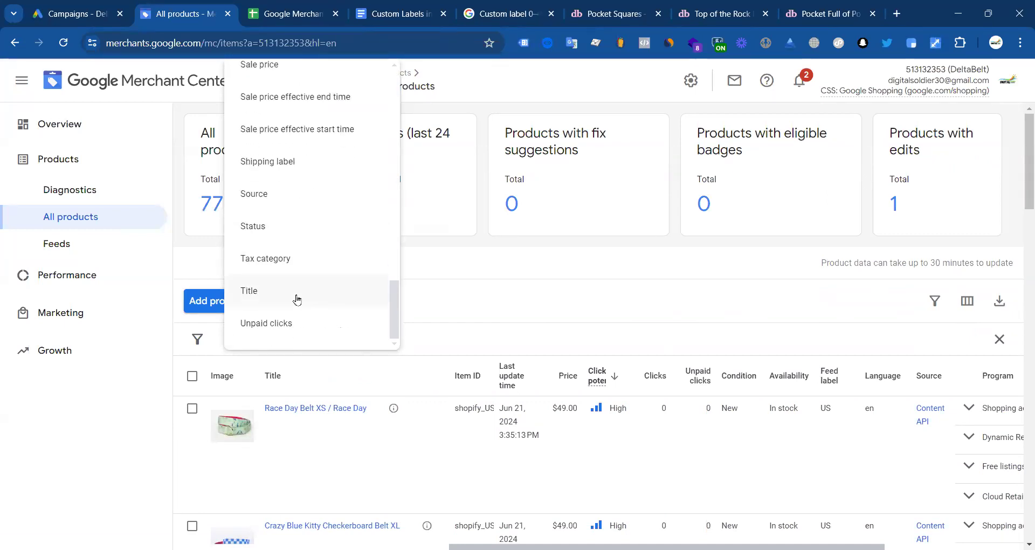
click(295, 295)
click(273, 416)
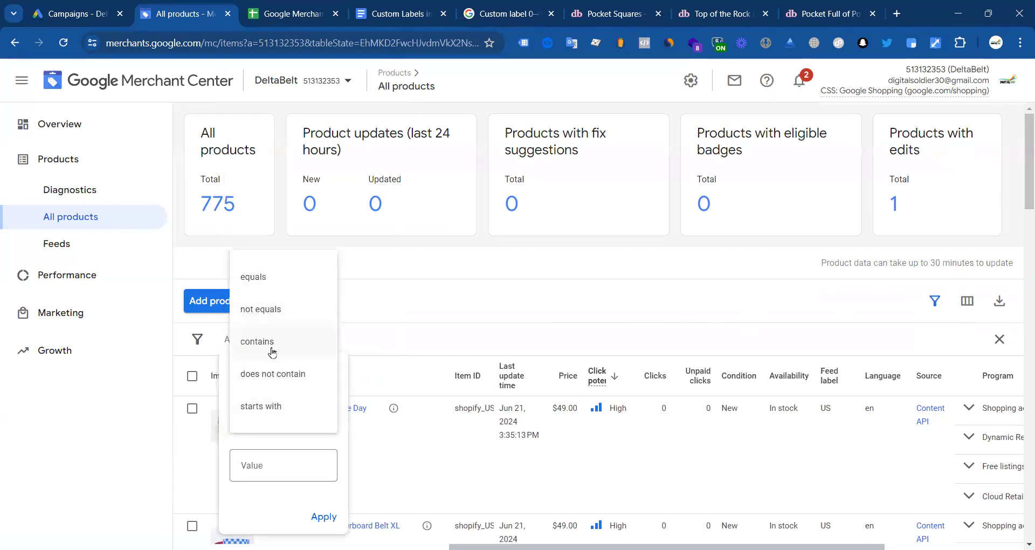
click(272, 352)
click(264, 463)
text(Pocket Square)
click(333, 526)
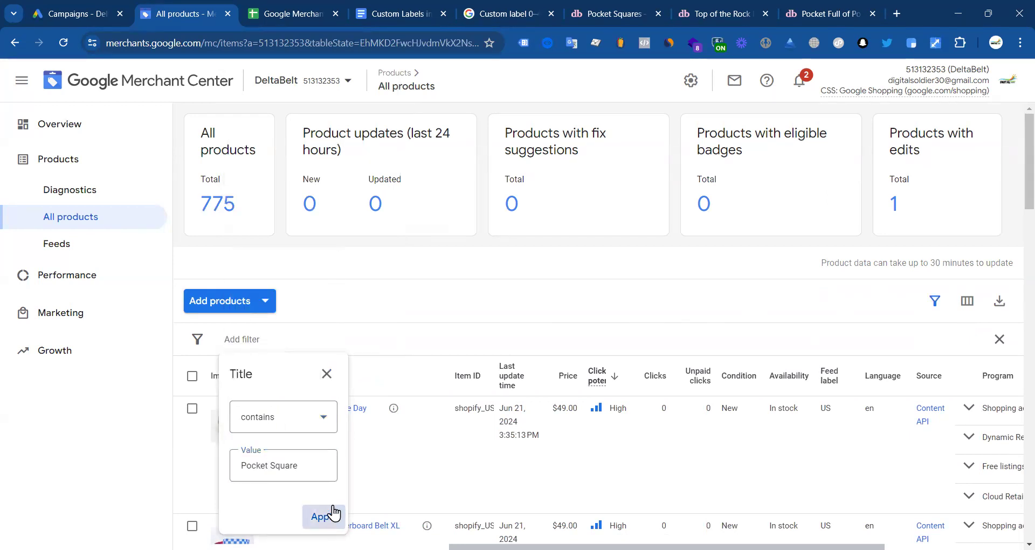
Step: Copy the Hibiscus Spring Pocket Square's item ID from the filtered list
scroll(393, 345, down, 3)
scroll(397, 322, up, 1)
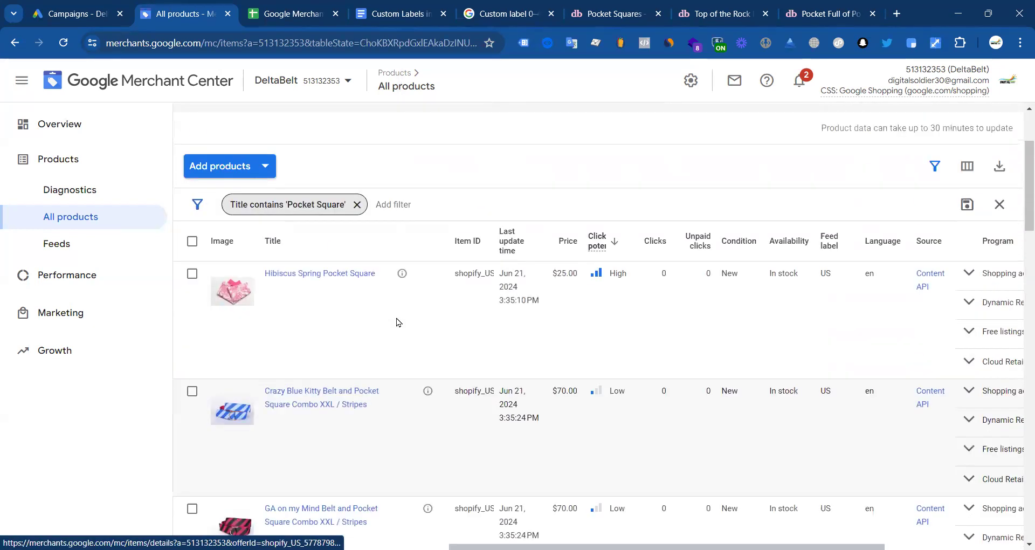
drag(495, 238, 877, 237)
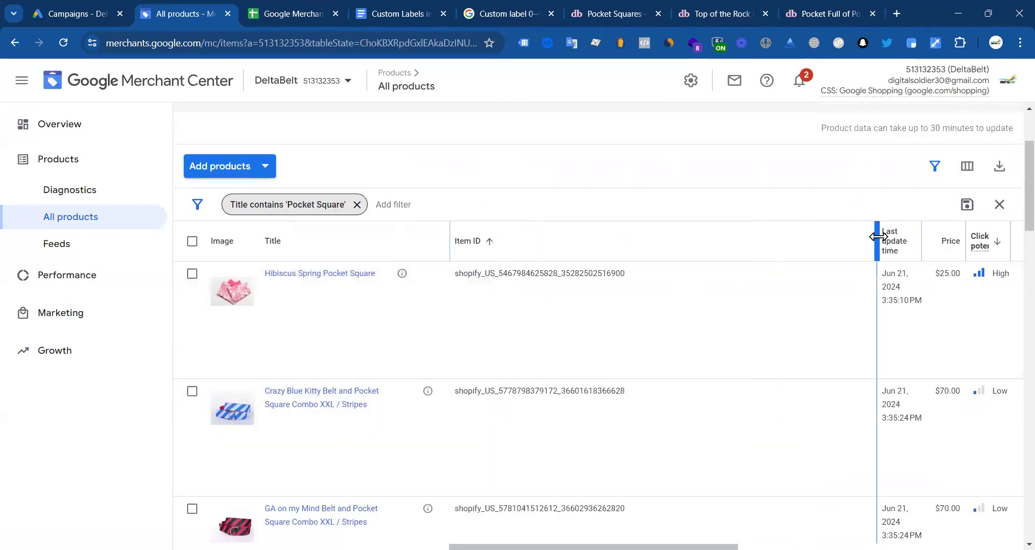
double_click(608, 274)
key(ctrl+c)
drag(350, 273, 340, 416)
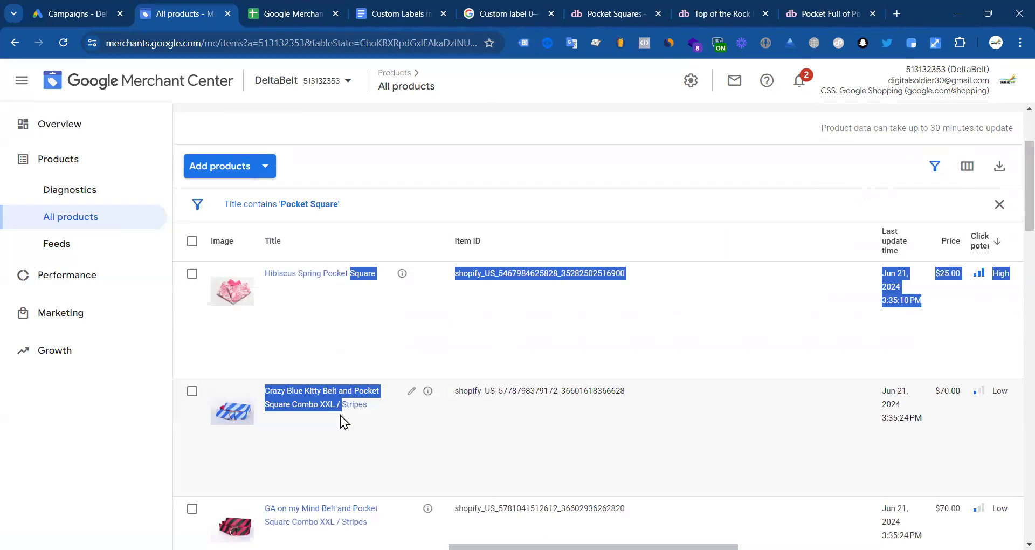
click(87, 421)
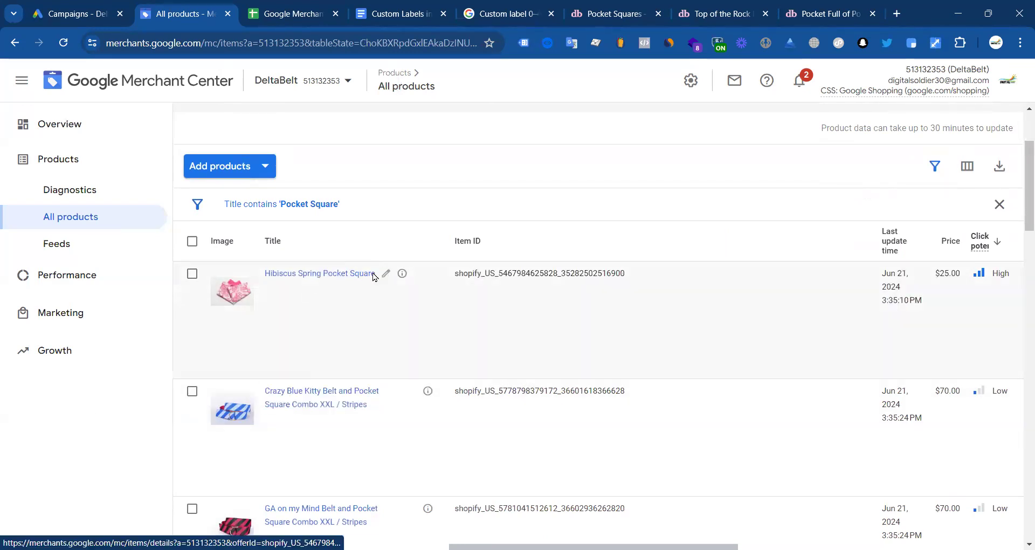
scroll(318, 410, down, 5)
scroll(296, 402, up, 1)
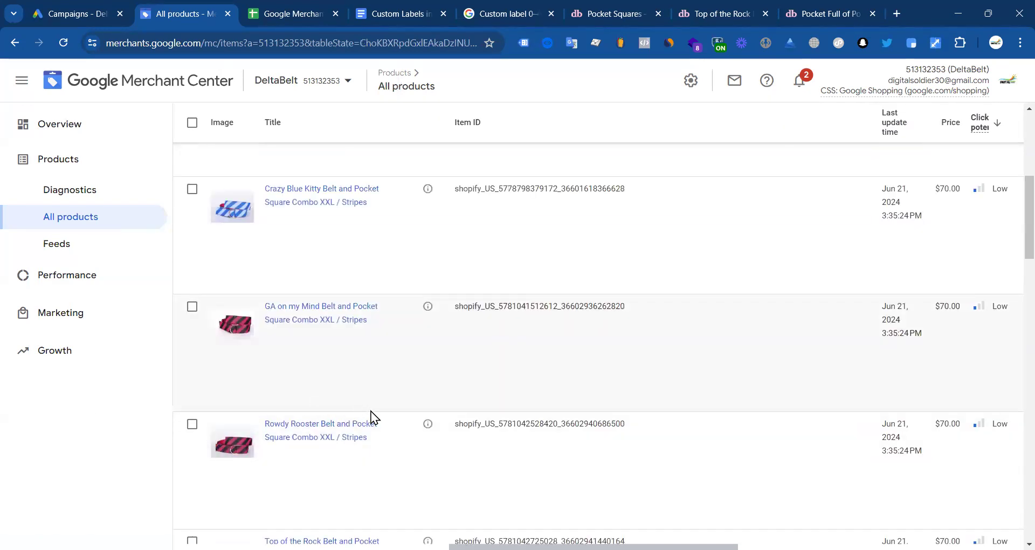
scroll(369, 415, down, 1)
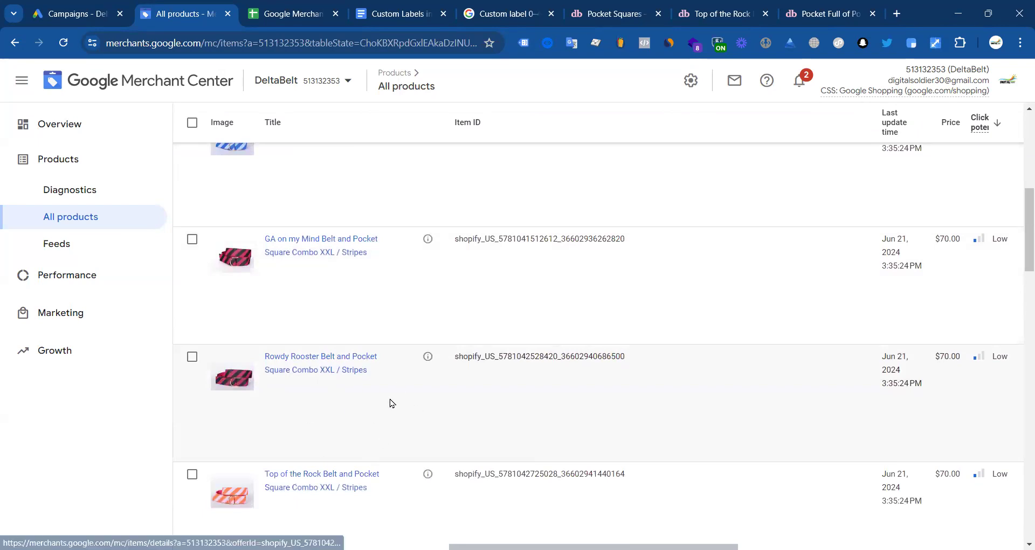
scroll(376, 313, down, 1)
scroll(383, 214, up, 2)
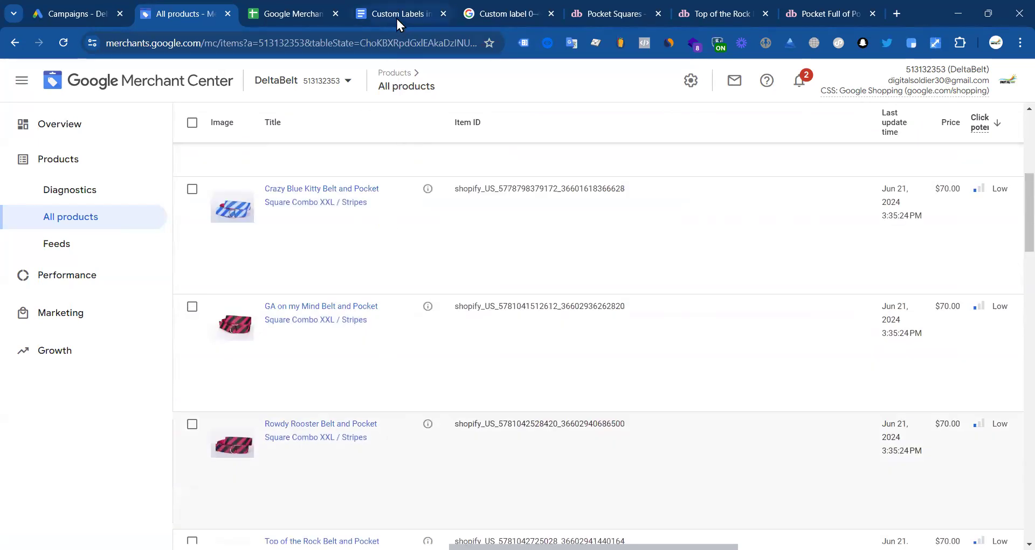
Step: Paste the Hibiscus Spring item ID into A11 of the feed sheet
click(294, 8)
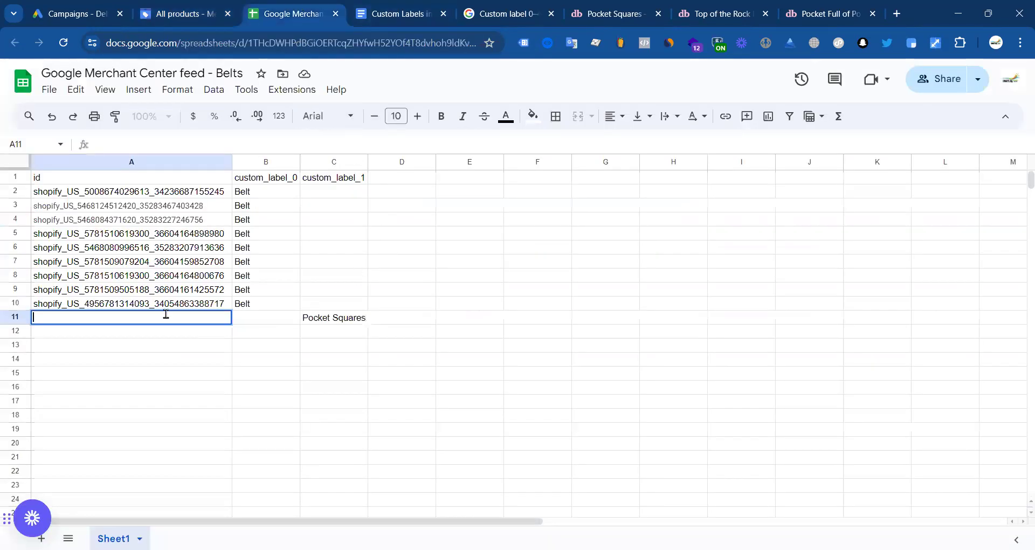
key(ctrl+v)
click(224, 365)
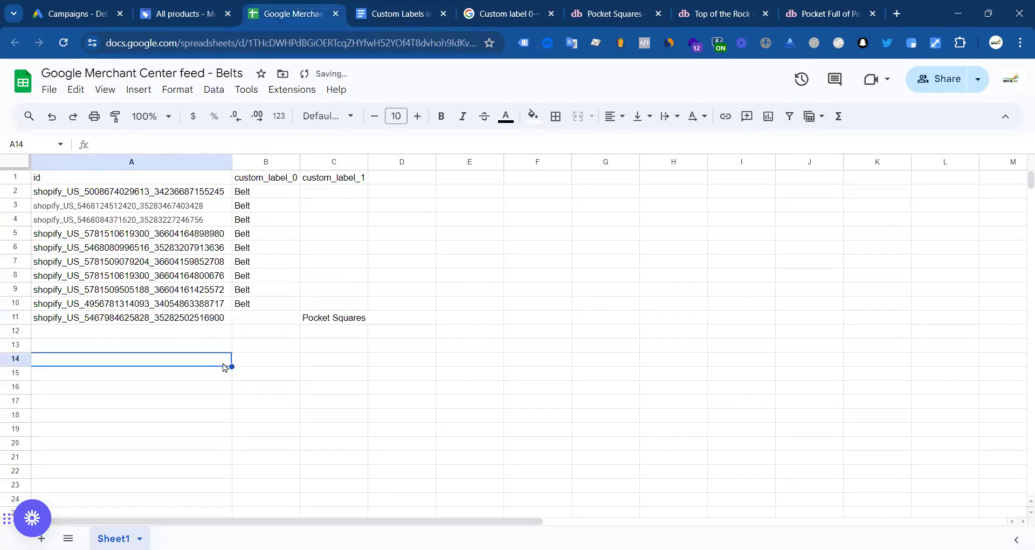
click(212, 20)
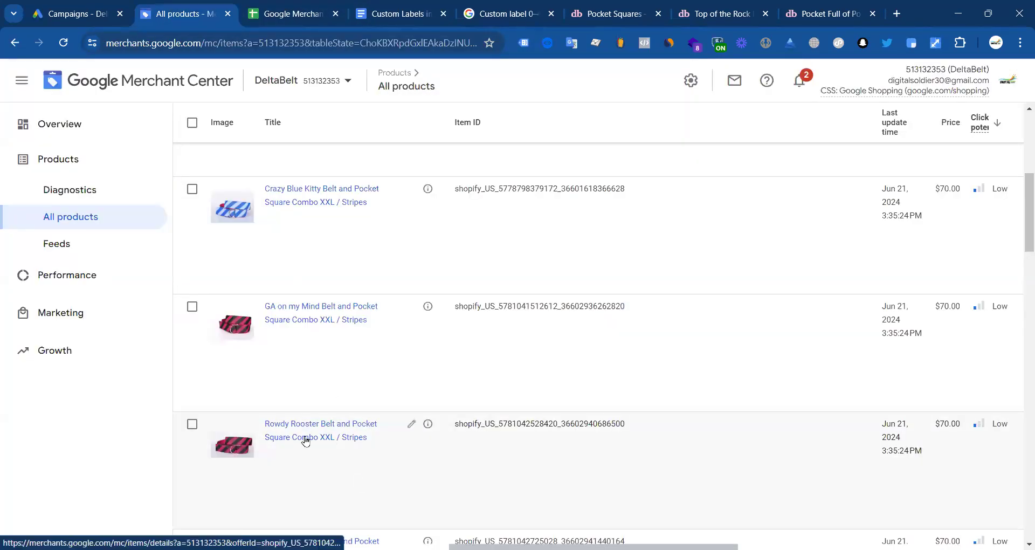
scroll(438, 413, down, 5)
scroll(438, 413, down, 5)
scroll(353, 435, up, 10)
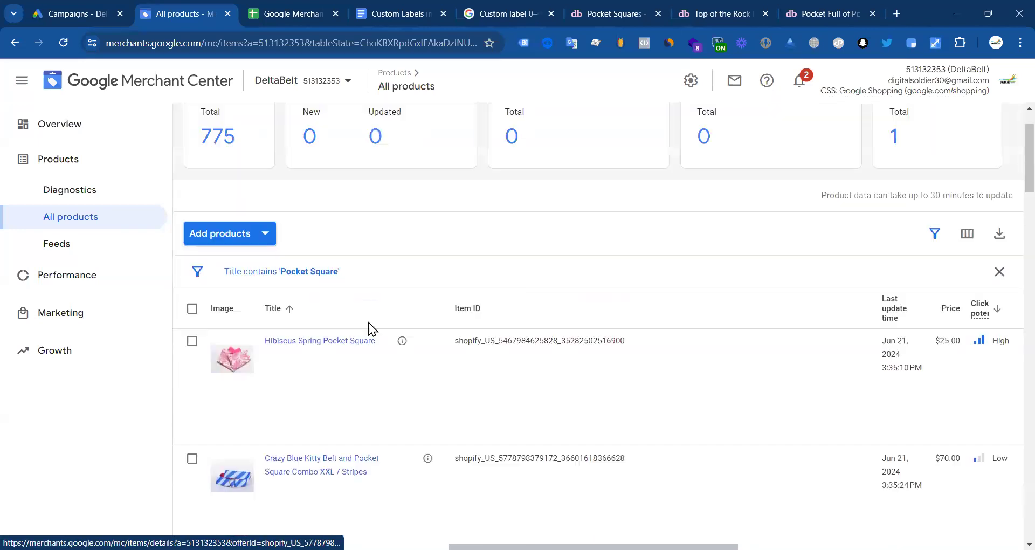
scroll(369, 326, down, 2)
scroll(355, 425, down, 10)
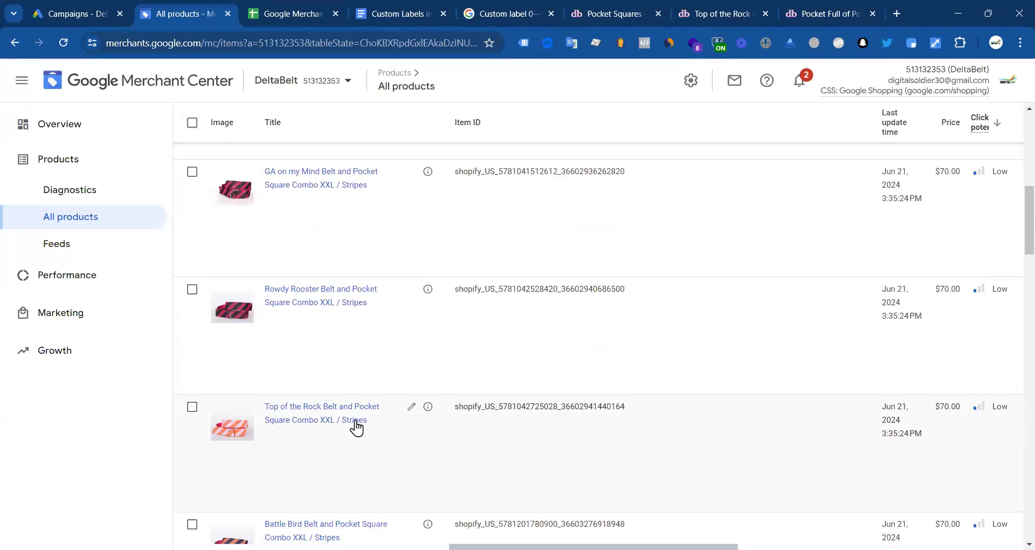
scroll(362, 425, down, 20)
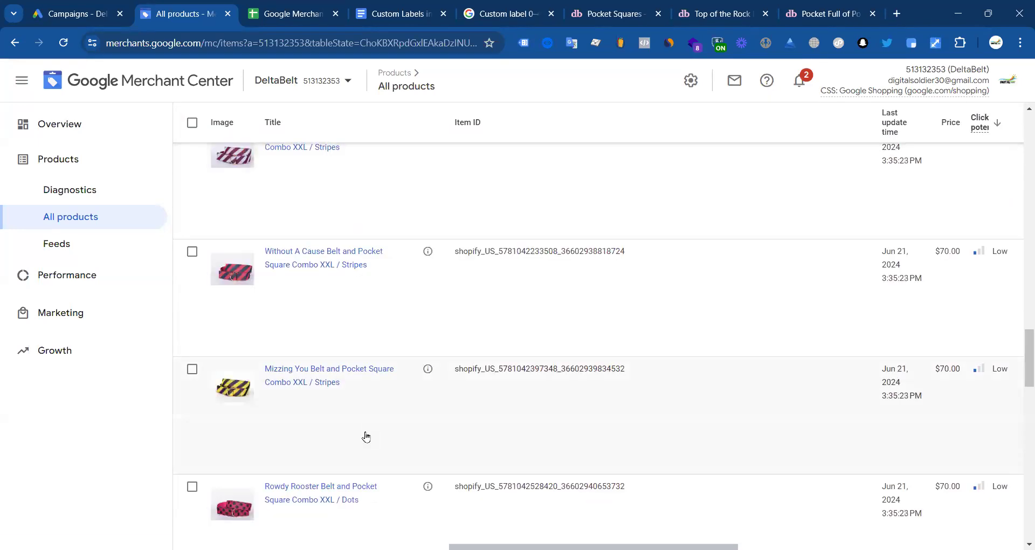
scroll(340, 438, down, 20)
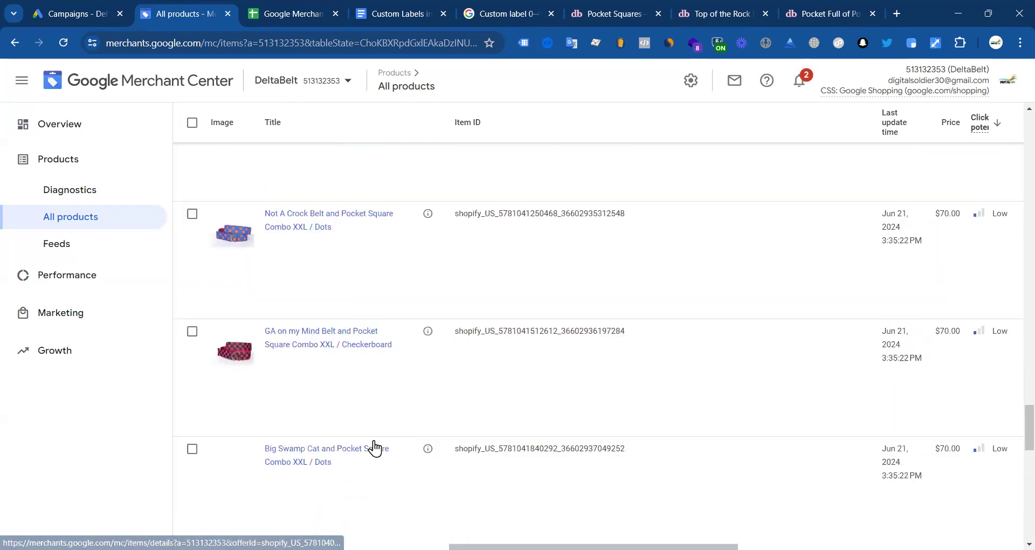
Step: Close the Pocket Full of Posey tab and open the Lone Star Stars Pocket Square page
click(792, 6)
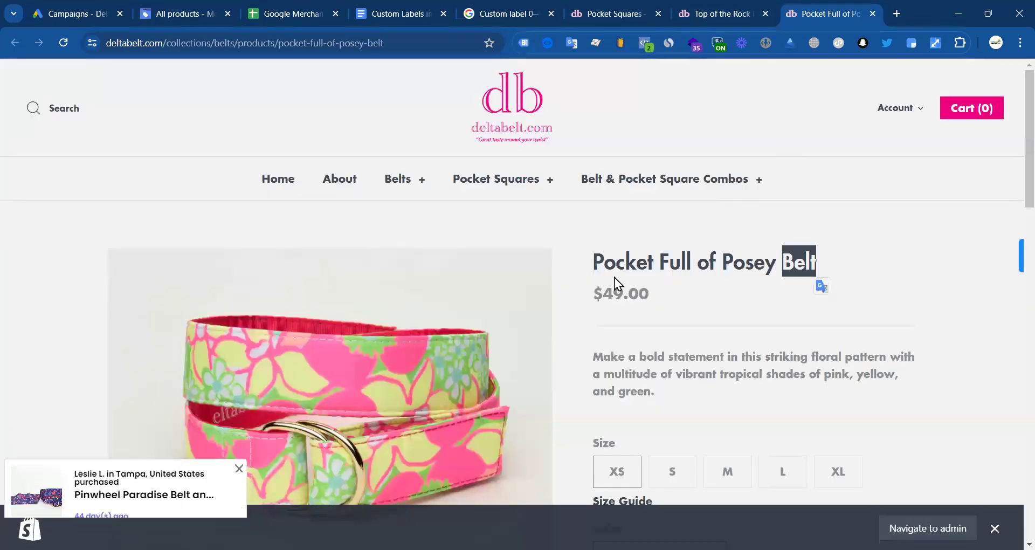
scroll(615, 277, down, 4)
key(ctrl+shift+Tab)
click(874, 14)
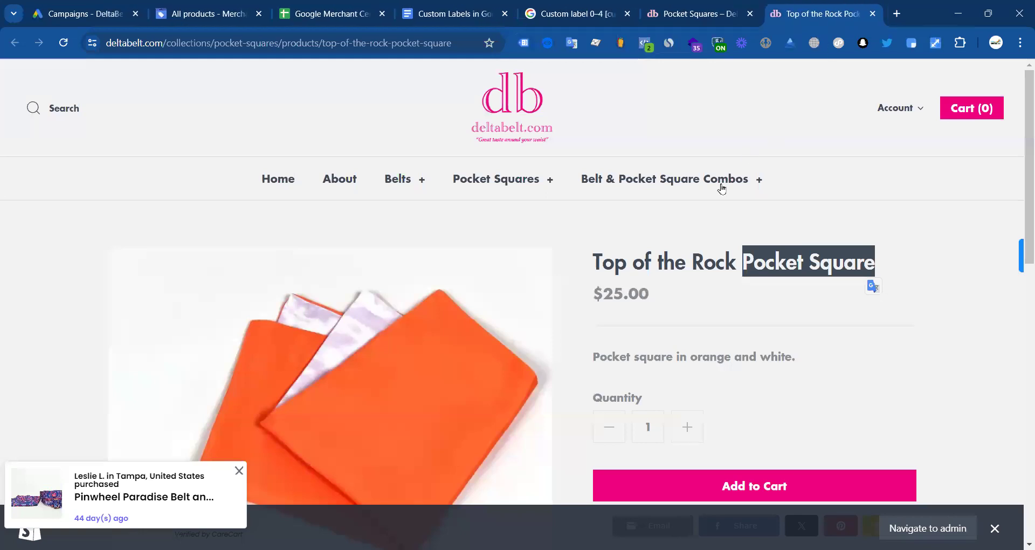
scroll(576, 275, down, 11)
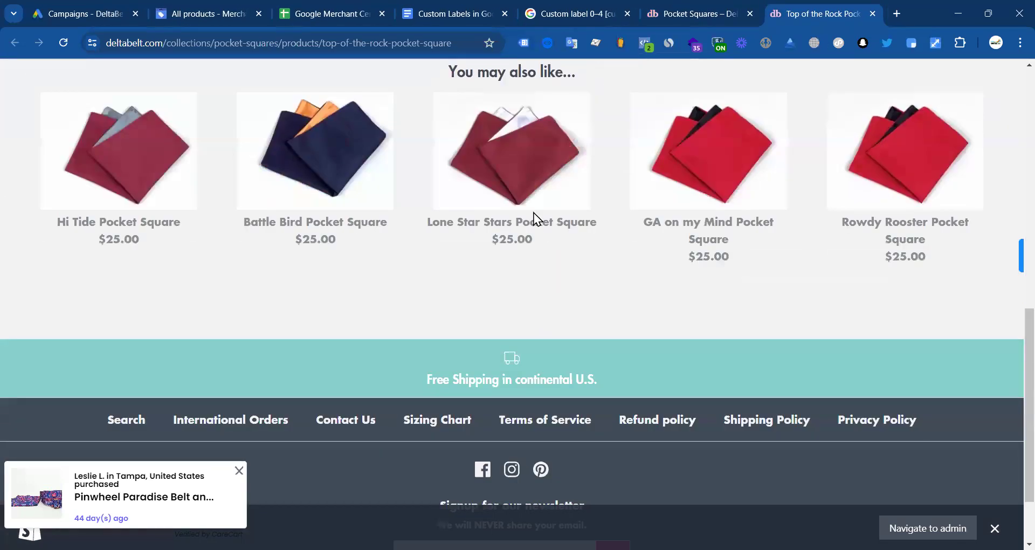
click(520, 194)
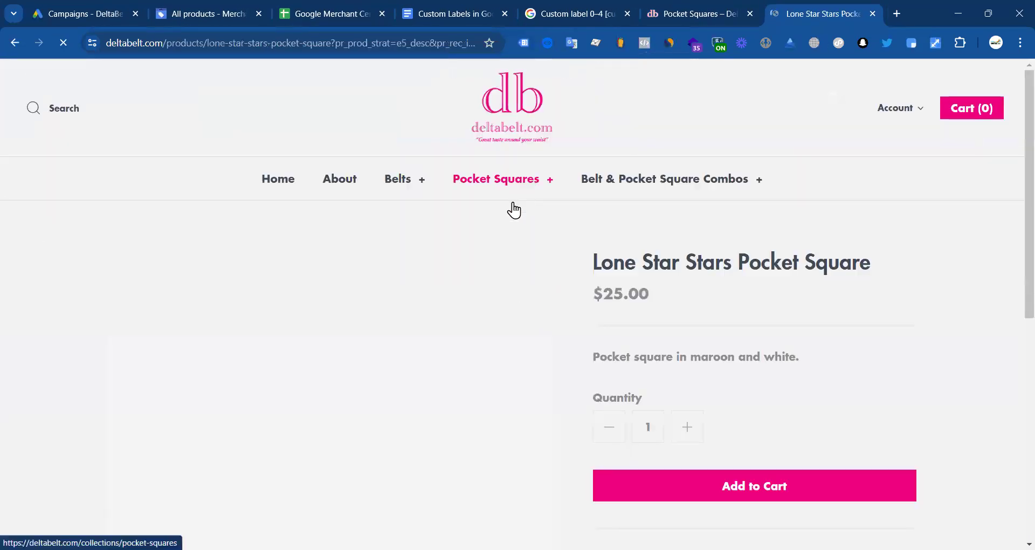
scroll(631, 270, down, 4)
scroll(711, 253, up, 4)
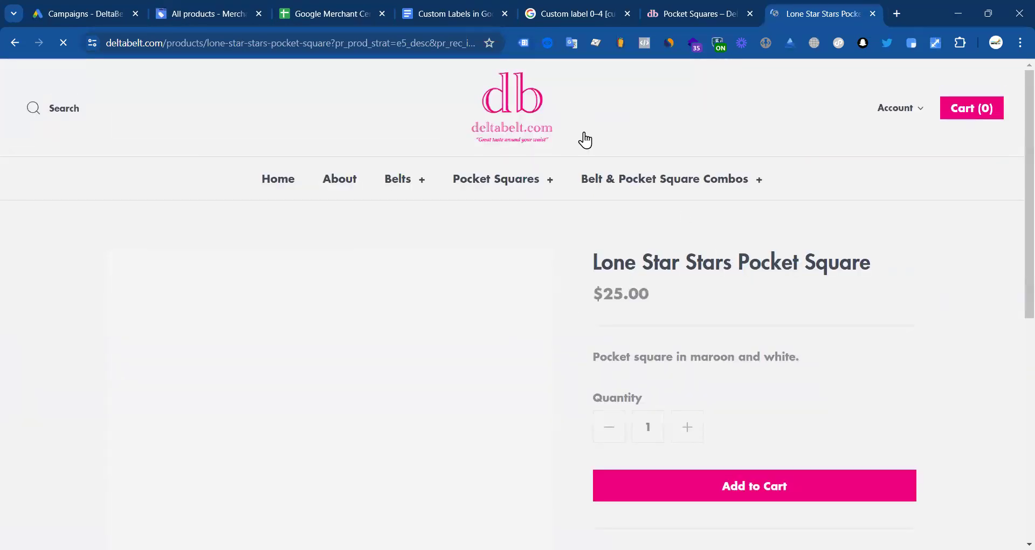
Step: Copy item_id from Datalayer Checker's nl_view_item event and paste it into A12
click(550, 46)
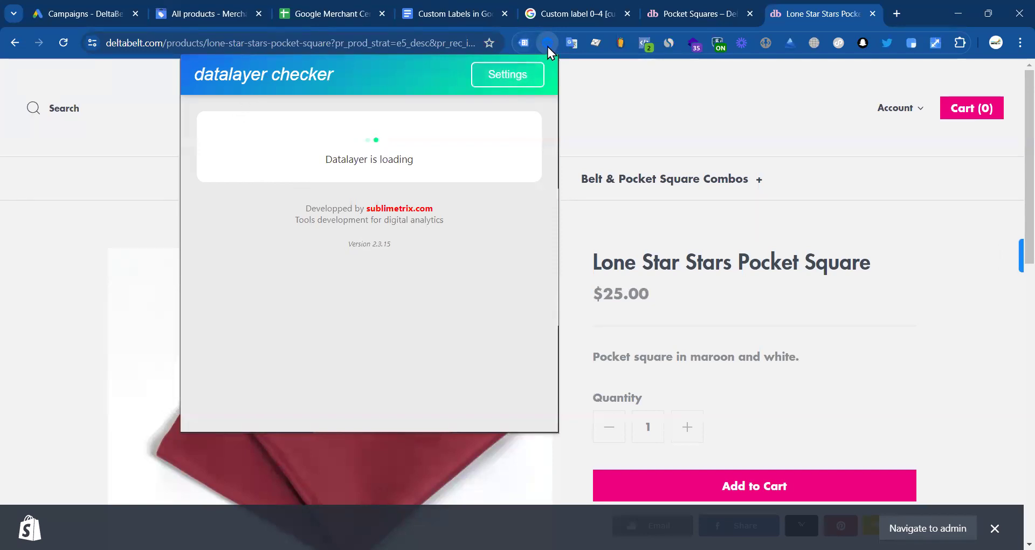
click(491, 170)
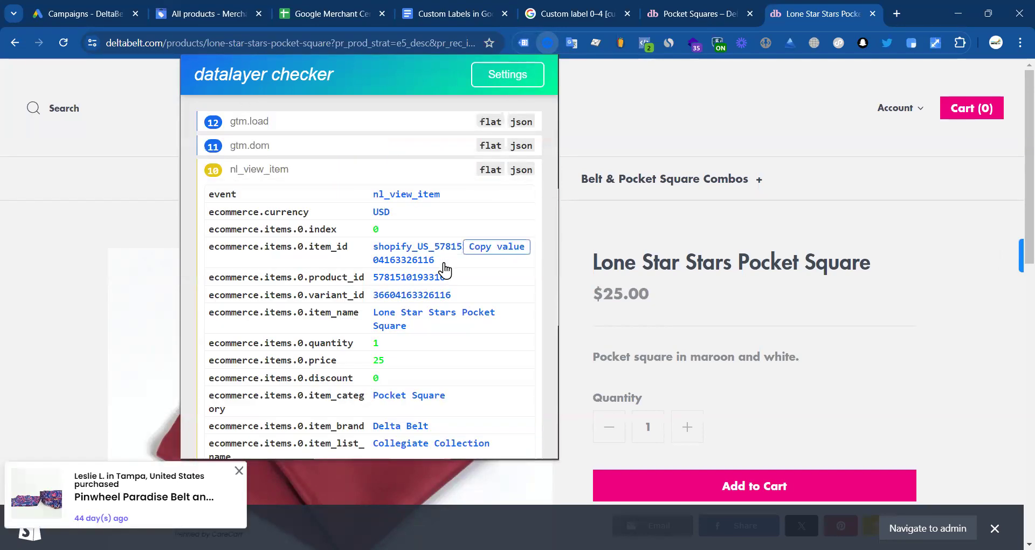
click(472, 254)
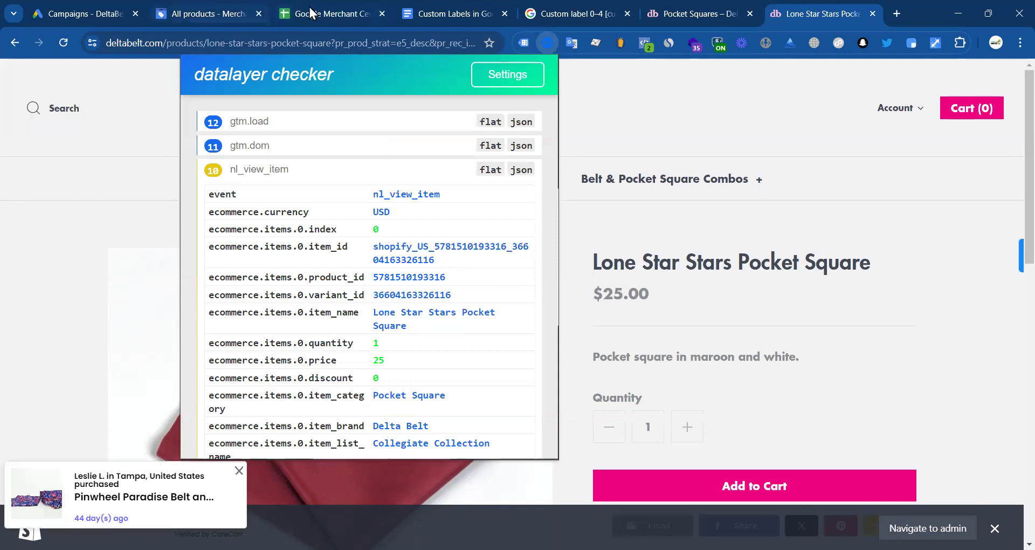
click(331, 14)
click(177, 331)
double_click(177, 331)
key(ctrl+v)
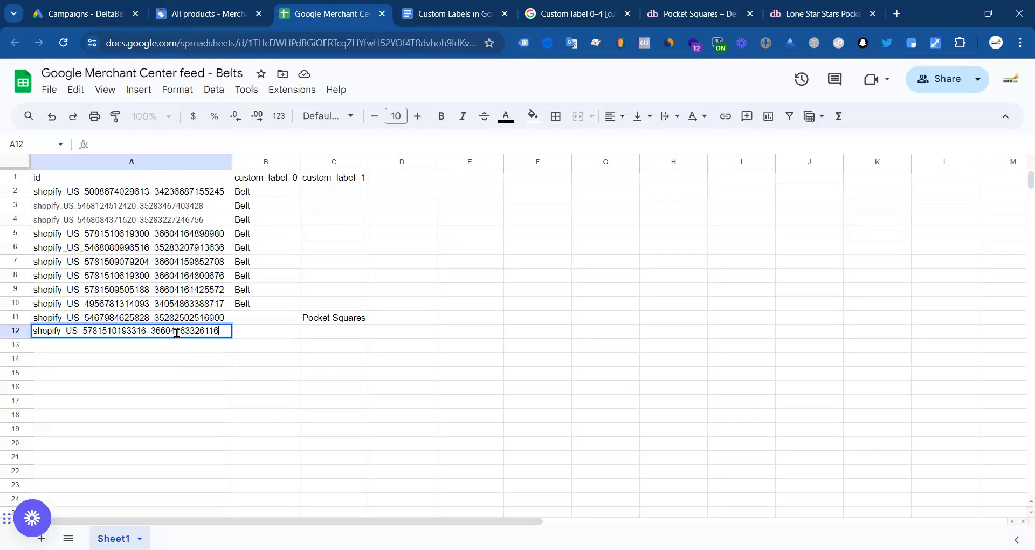
Step: Select 'Pocket Square' in the Lone Star Stars product title
click(658, 8)
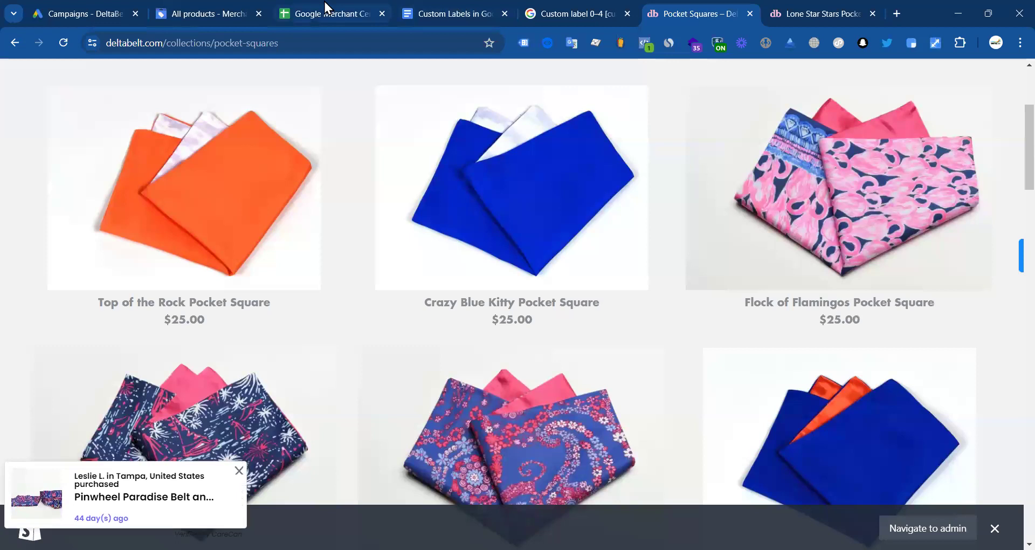
click(786, 11)
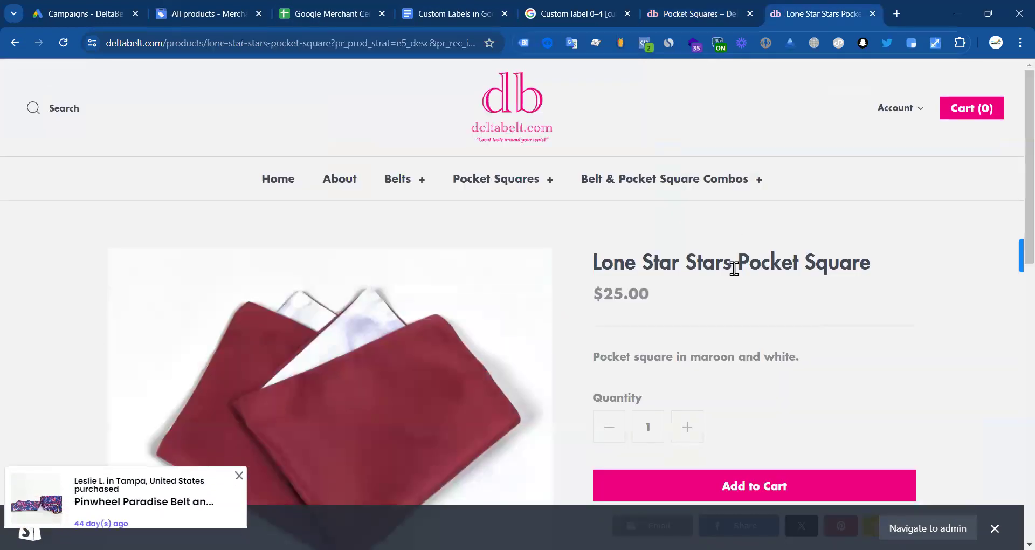
drag(737, 263, 872, 264)
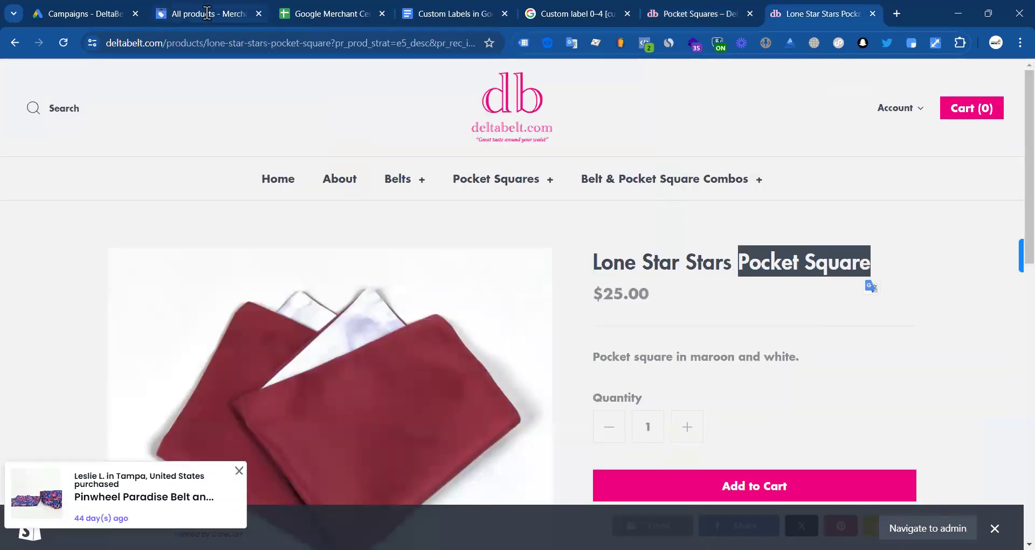
click(207, 11)
scroll(402, 350, down, 10)
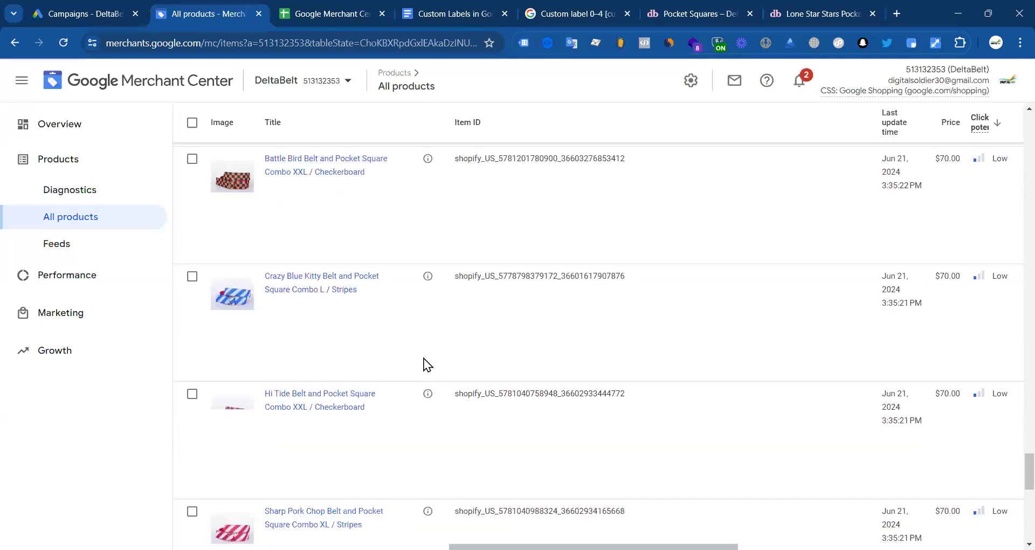
Step: Scroll down the All products list and select the Sharp Pork Chop L / Dots item ID
scroll(334, 348, down, 10)
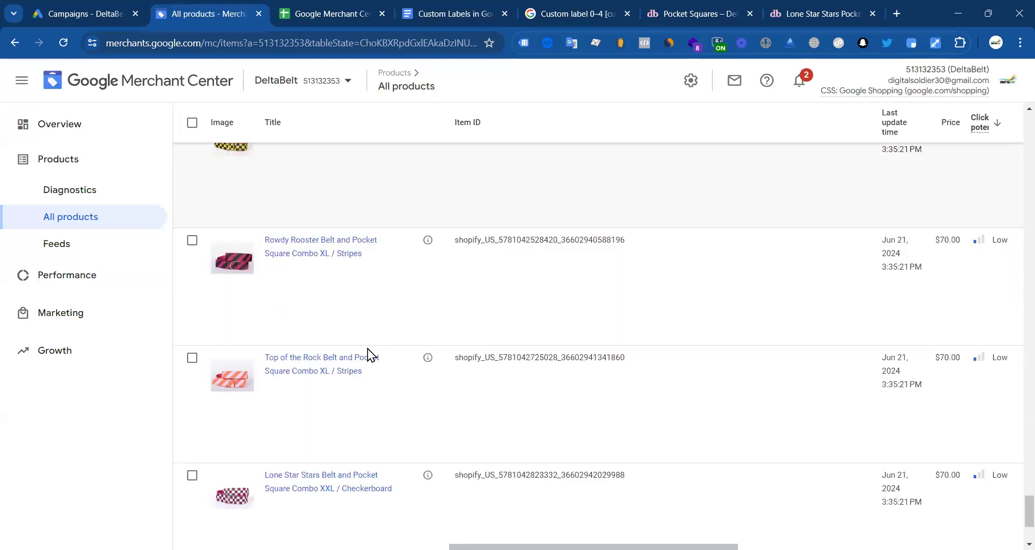
click(789, 488)
scroll(364, 321, down, 10)
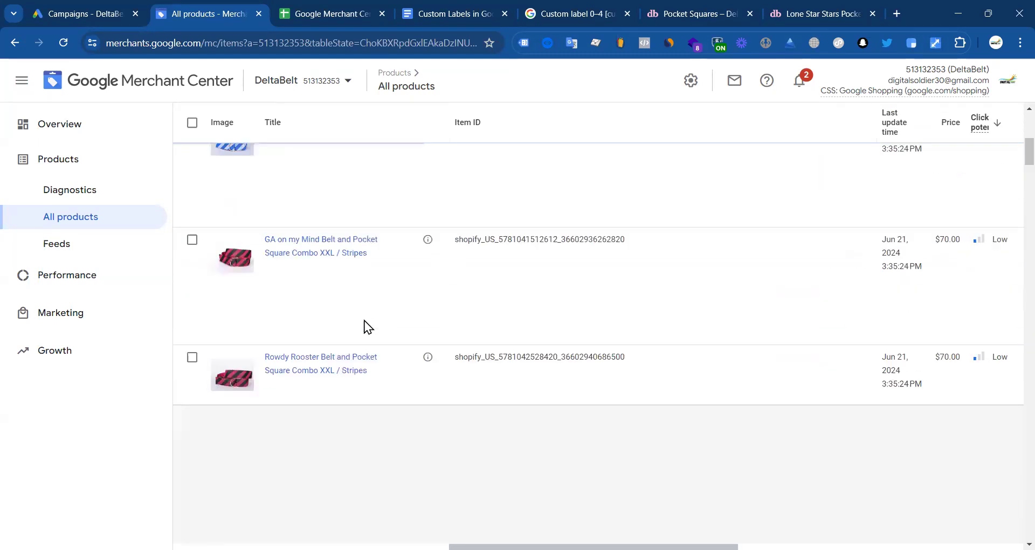
scroll(354, 378, down, 5)
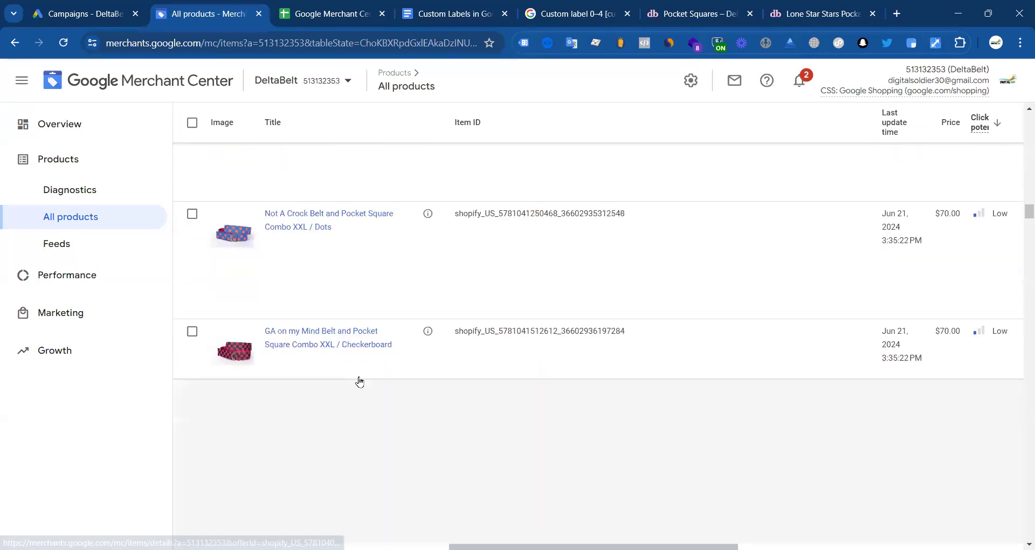
scroll(366, 383, down, 10)
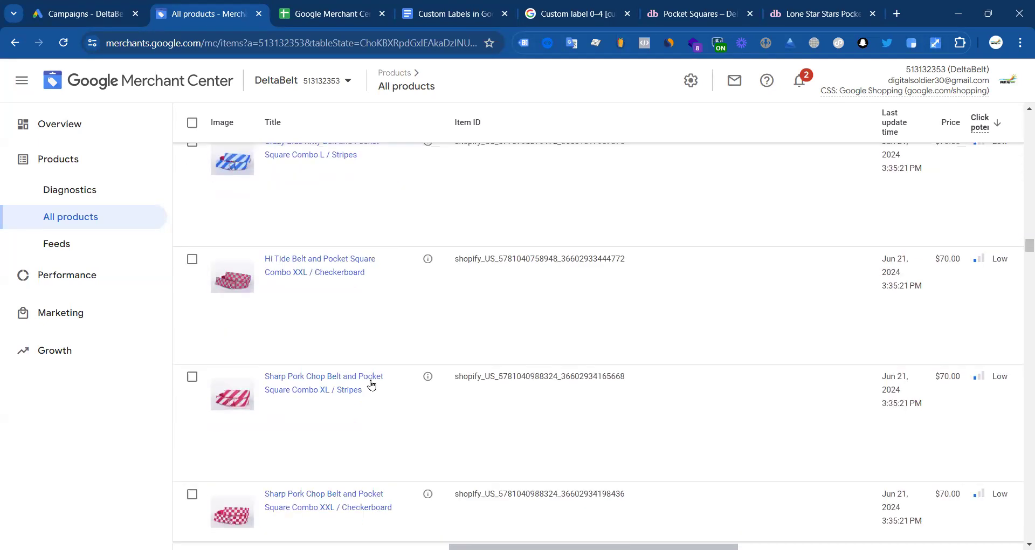
scroll(378, 392, down, 10)
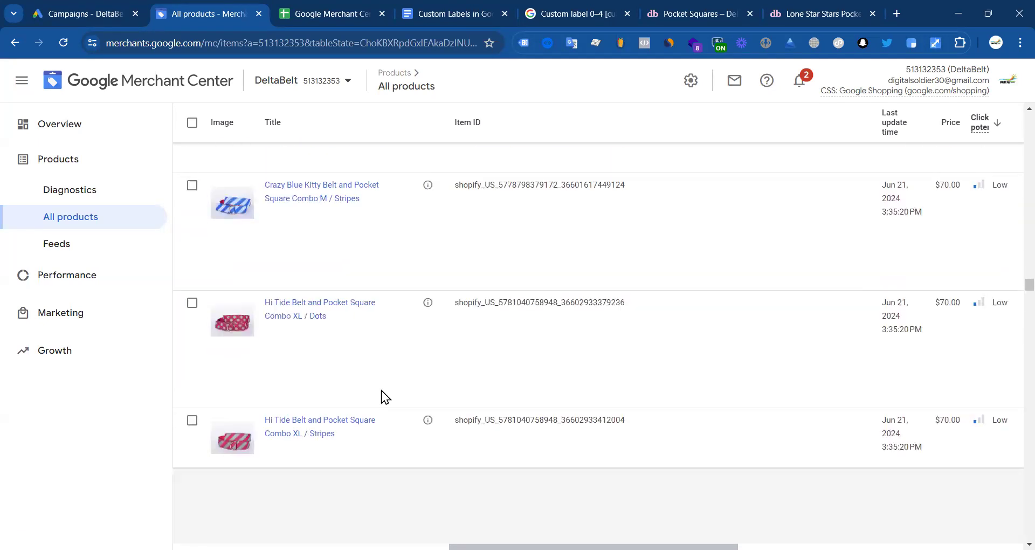
scroll(391, 405, down, 5)
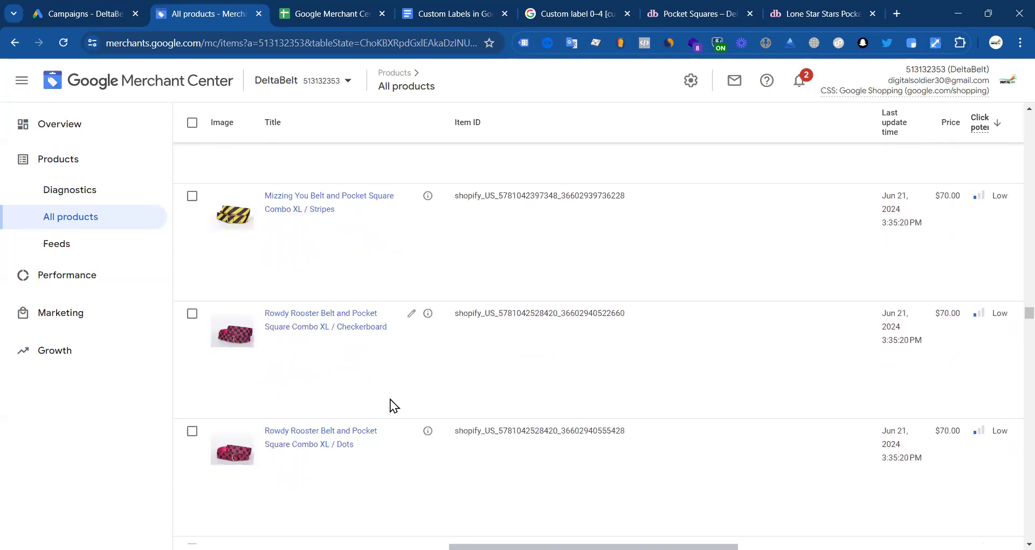
scroll(395, 401, down, 10)
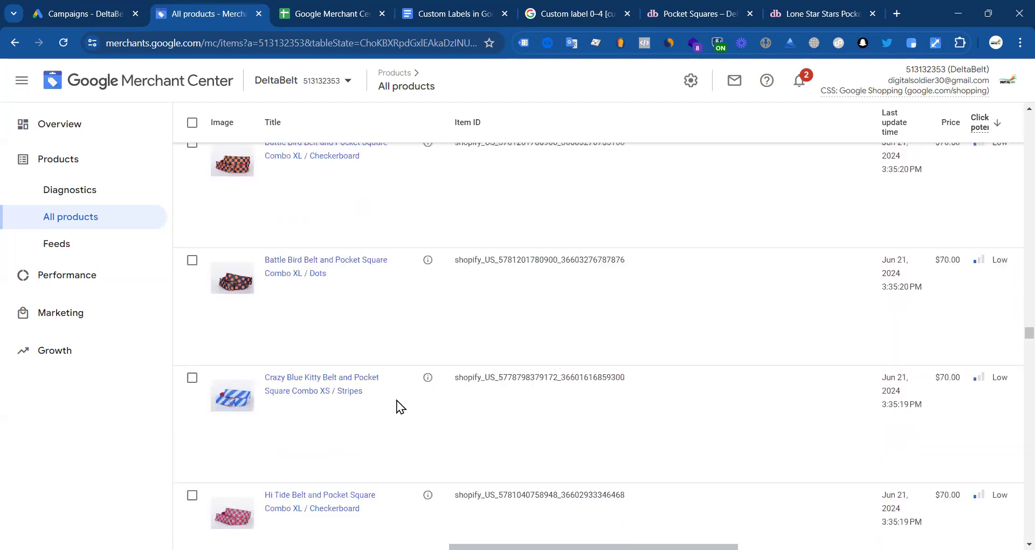
scroll(372, 388, down, 10)
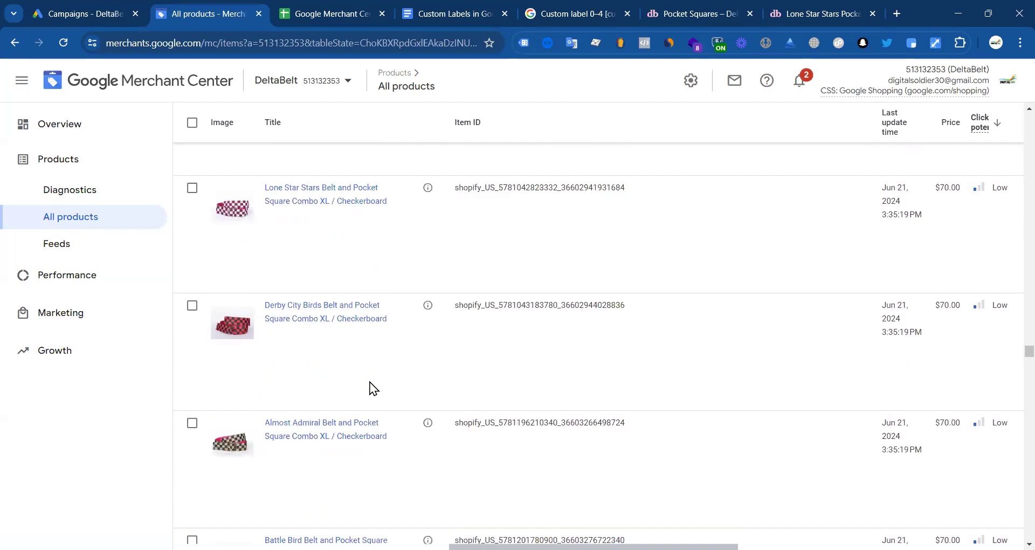
scroll(387, 387, down, 10)
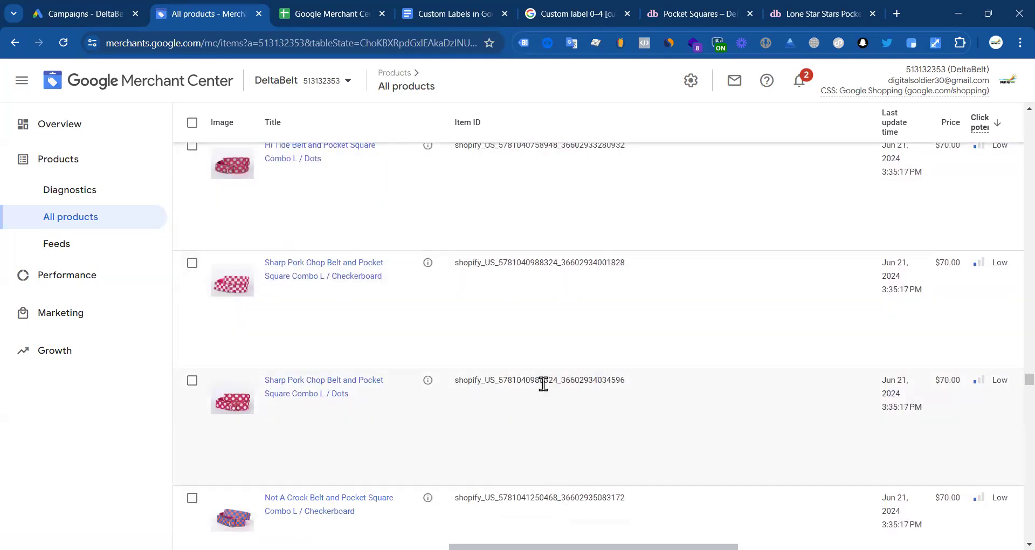
double_click(541, 380)
Step: Paste the Sharp Pork Chop L / Dots and Not A Crock L / Checkerboard IDs into A13 and A14
click(329, 15)
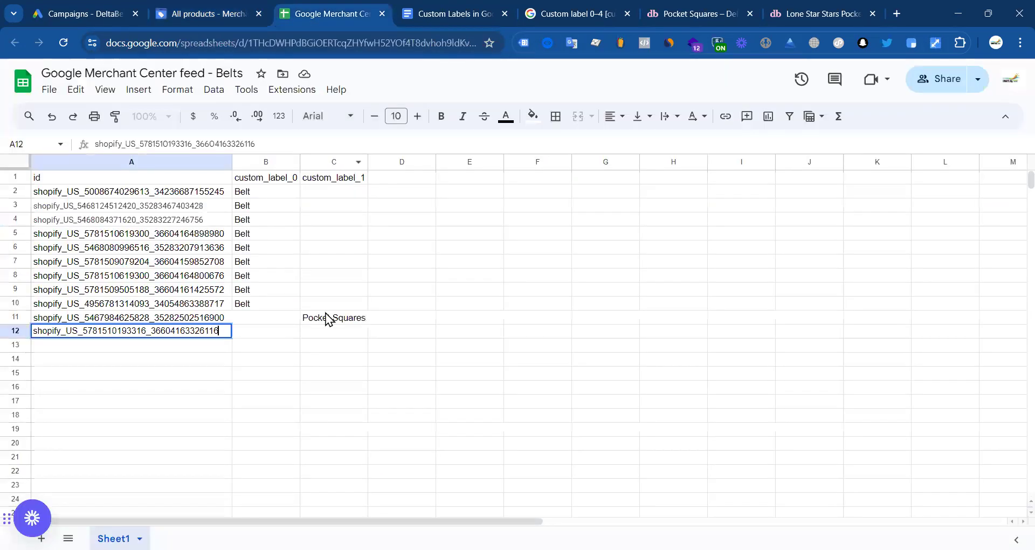
click(119, 345)
key(ctrl+v)
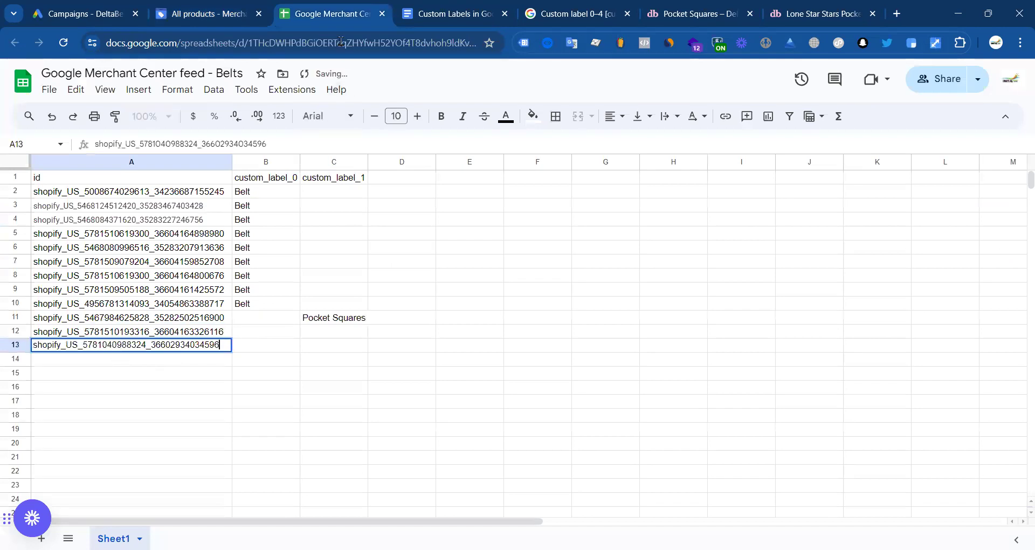
click(210, 14)
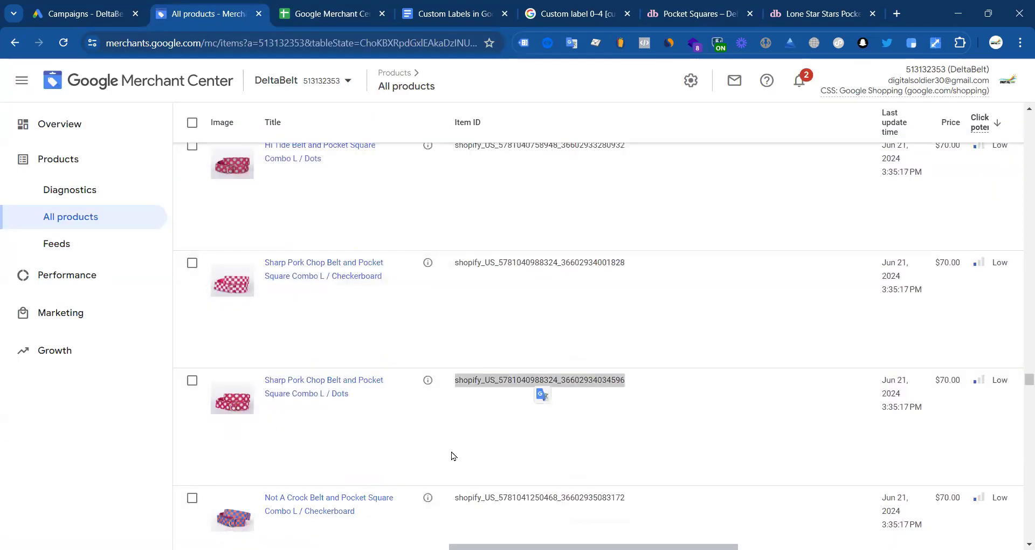
double_click(519, 498)
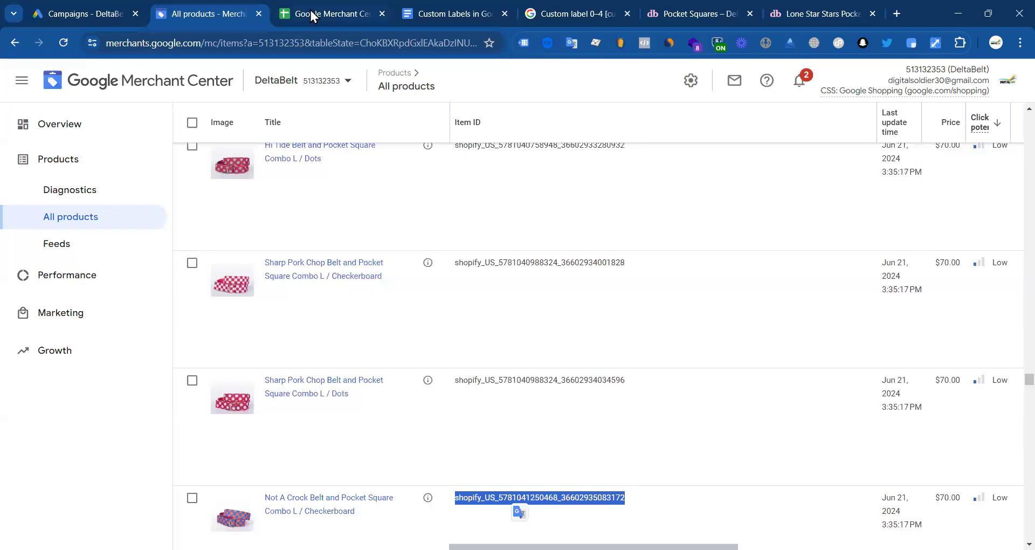
click(315, 16)
click(131, 359)
key(ctrl+v)
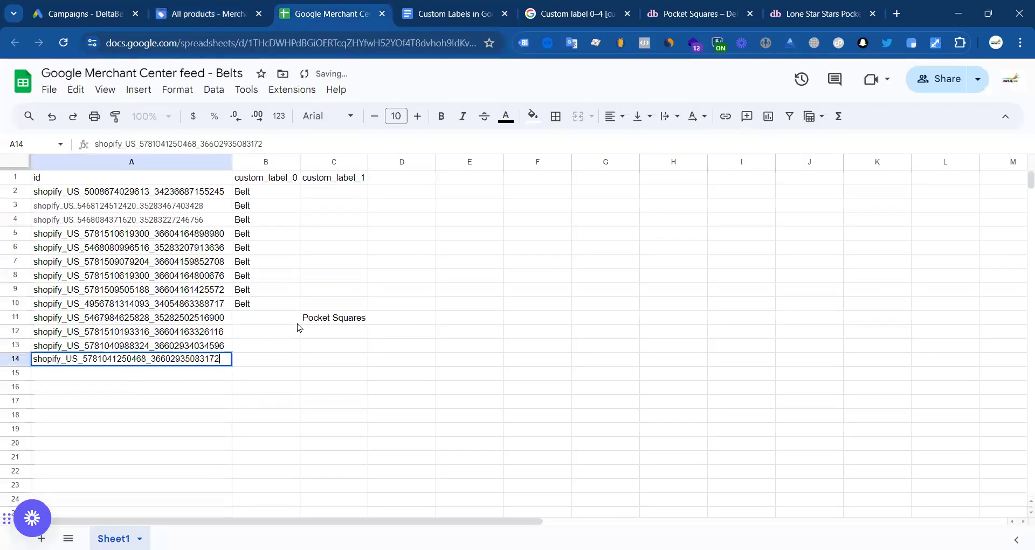
Step: Fill 'Pocket Squares' from C11 down to C14 and review the new rows
click(324, 321)
drag(367, 324, 362, 365)
drag(210, 305, 216, 193)
drag(216, 319, 219, 361)
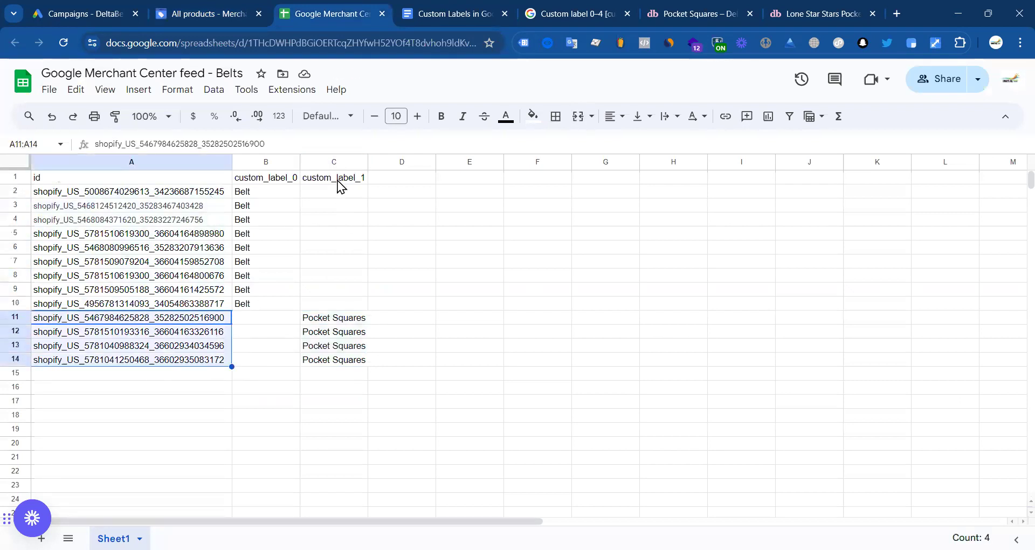
click(338, 180)
drag(334, 319, 325, 360)
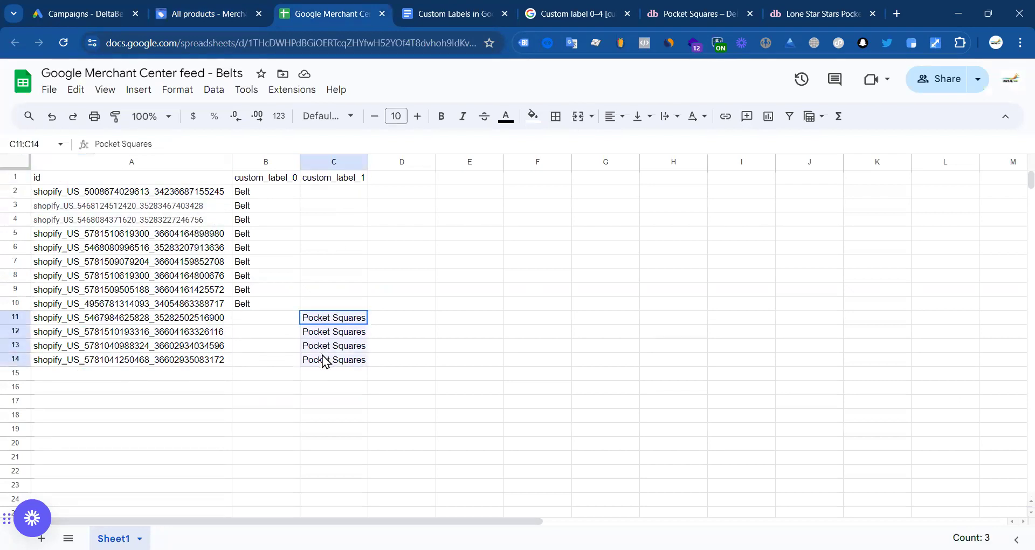
drag(213, 320, 217, 364)
click(556, 333)
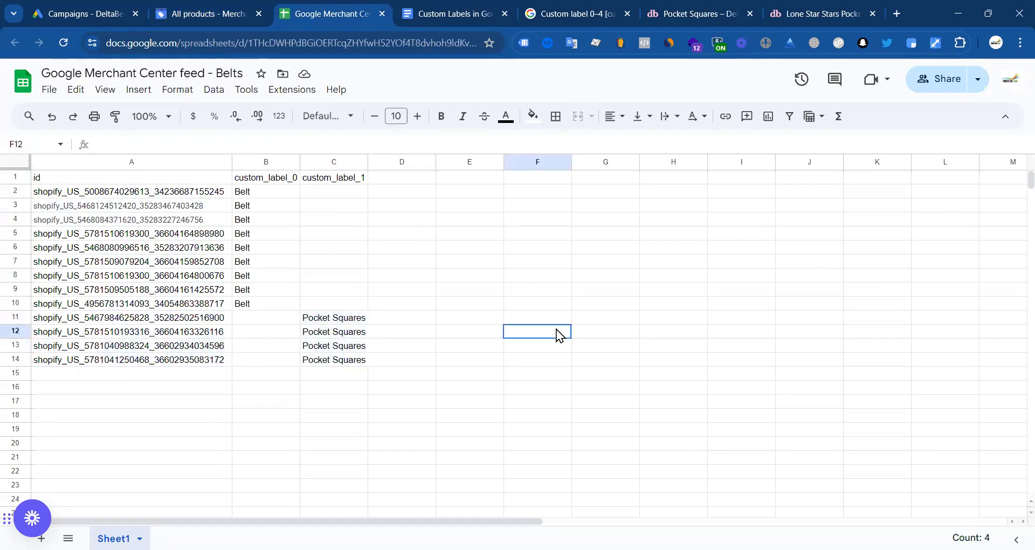
key(ctrl+shift+Tab)
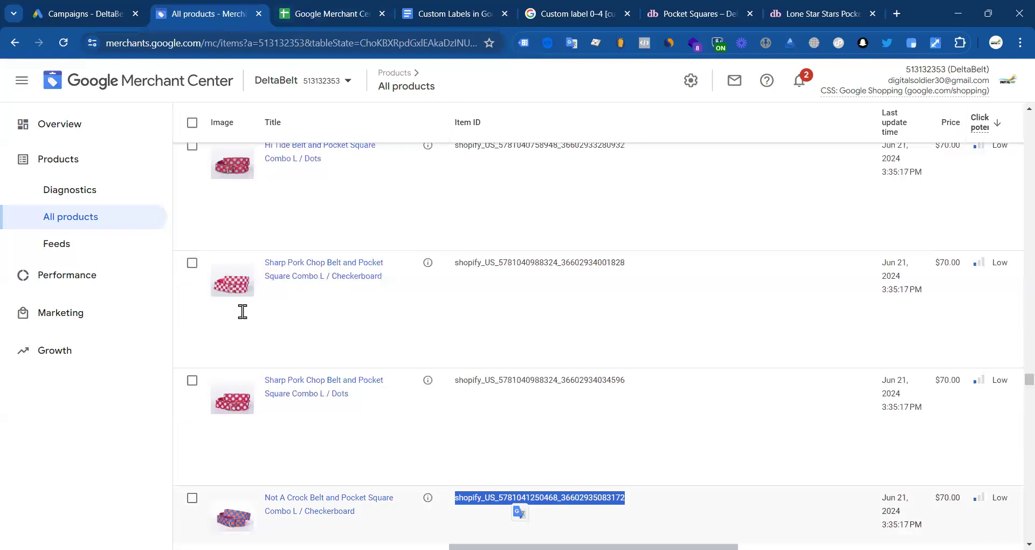
Step: Open the Belts supplemental feed in Feeds and run Fetch Now
click(57, 243)
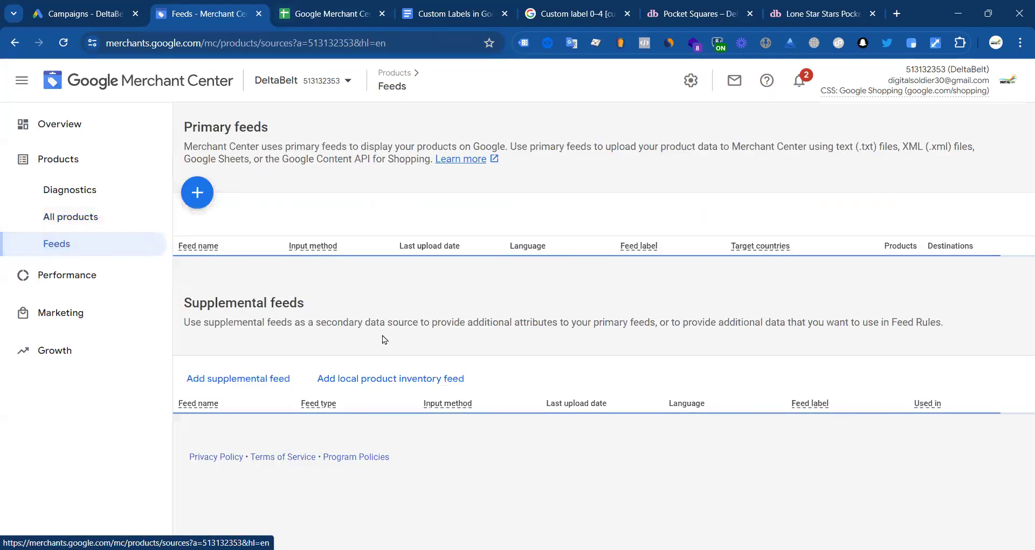
scroll(243, 454, down, 1)
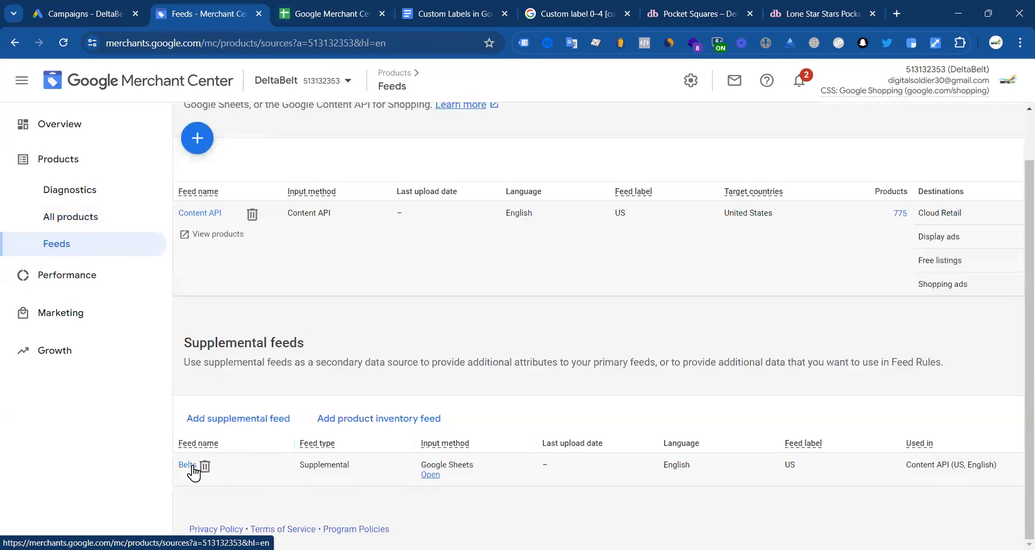
click(187, 465)
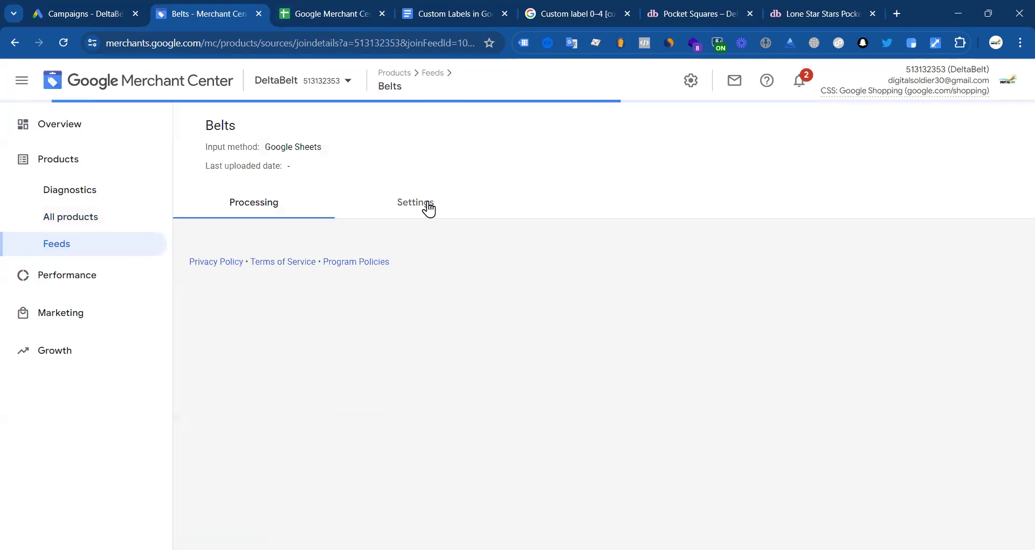
click(540, 335)
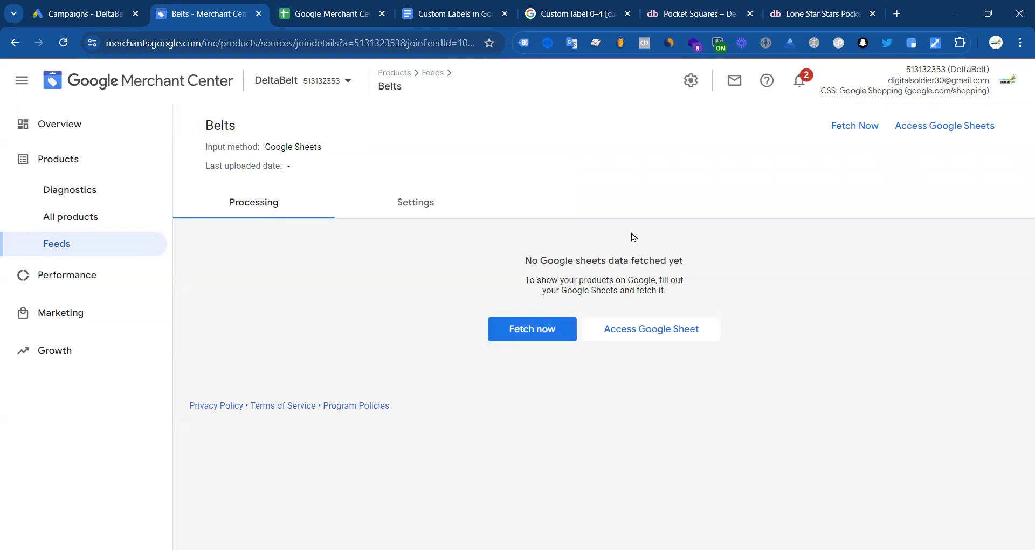
click(523, 335)
click(866, 130)
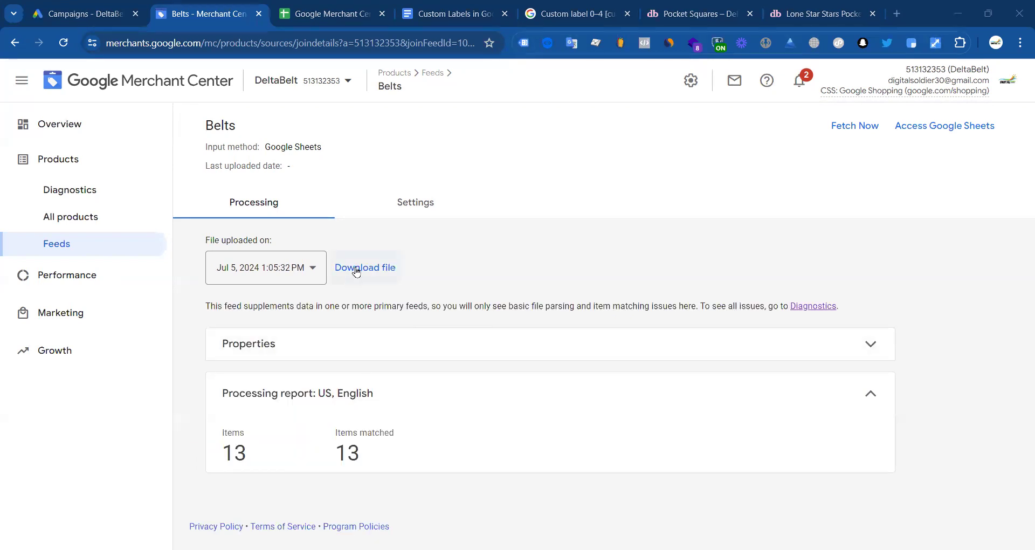
Step: Confirm the feed properties show 13 items, checking against the last ID in A14
click(632, 356)
double_click(225, 455)
click(370, 7)
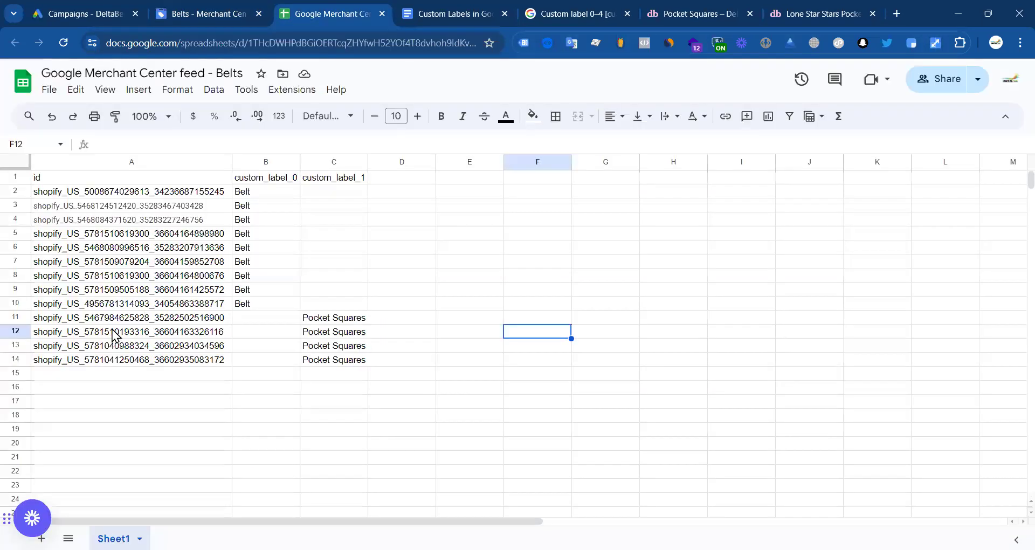
click(80, 362)
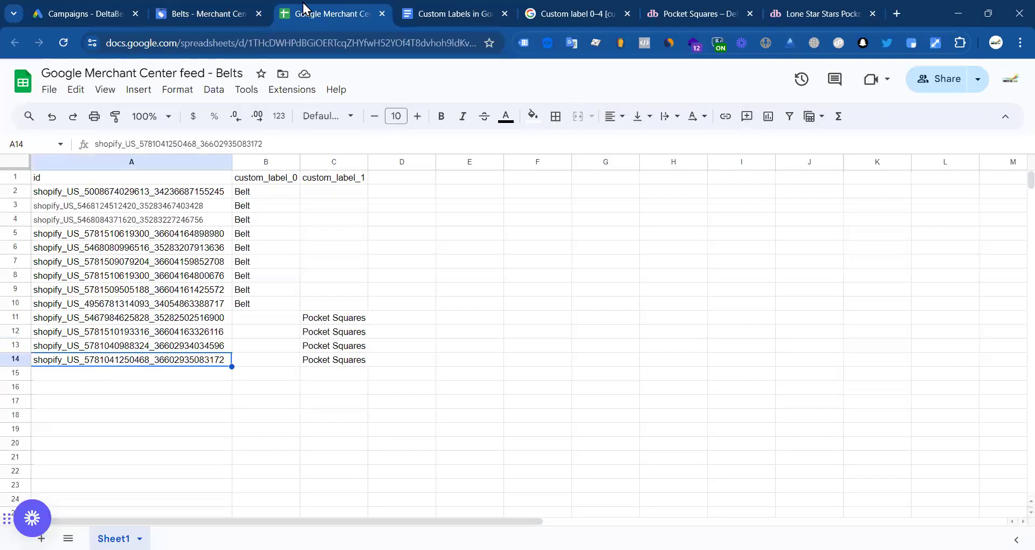
click(200, 12)
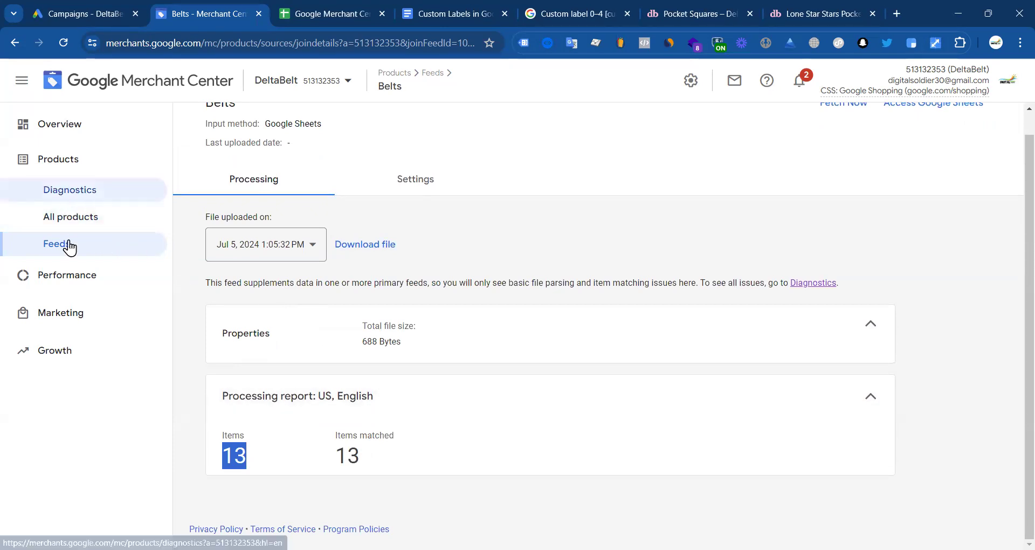
Step: Show the Custom label 0, 1, 2, 3 and 4 columns in the All products table
click(73, 218)
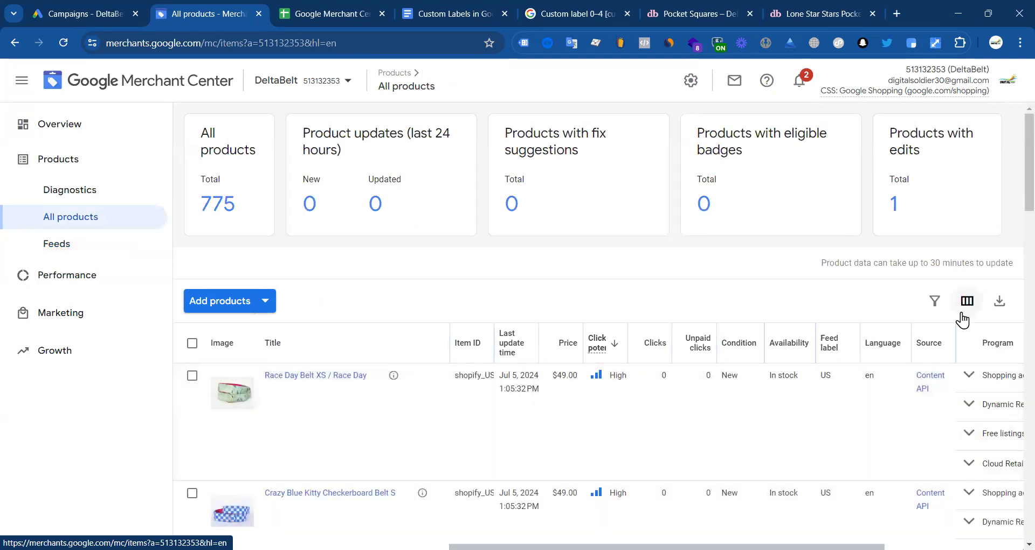
click(978, 307)
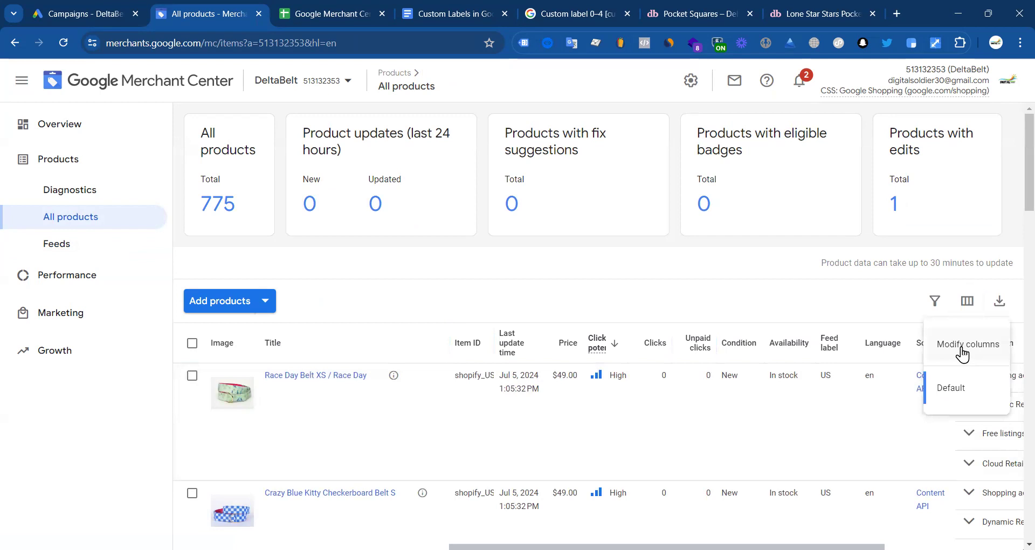
click(962, 345)
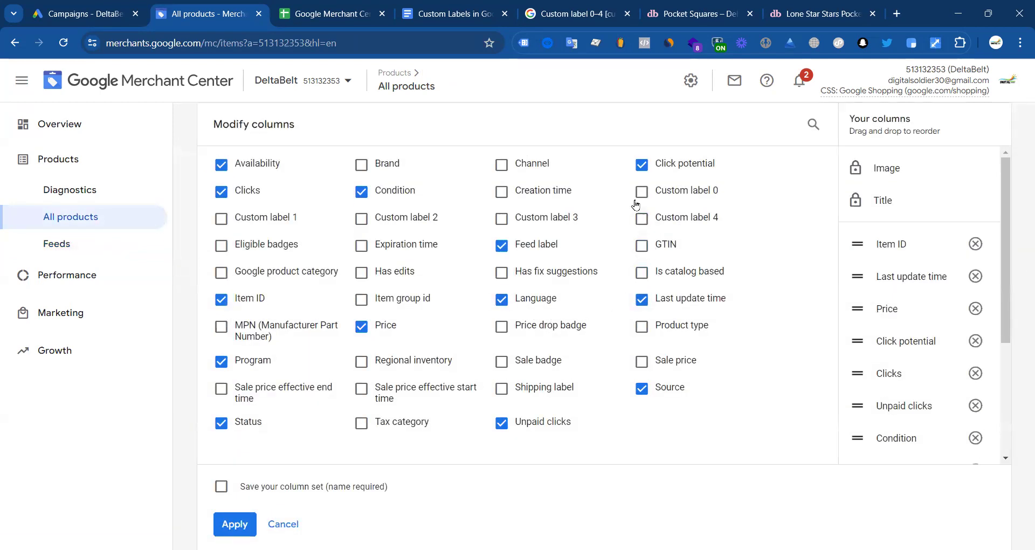
click(249, 221)
click(362, 219)
click(642, 193)
click(502, 220)
click(663, 227)
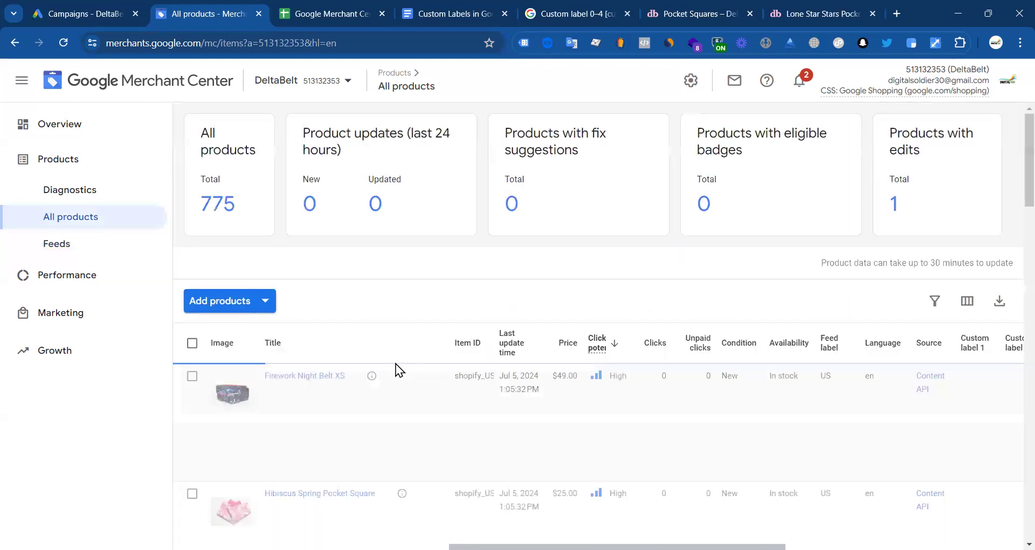
Step: Sort the product list by Custom label 1 and review the labels
scroll(585, 352, down, 4)
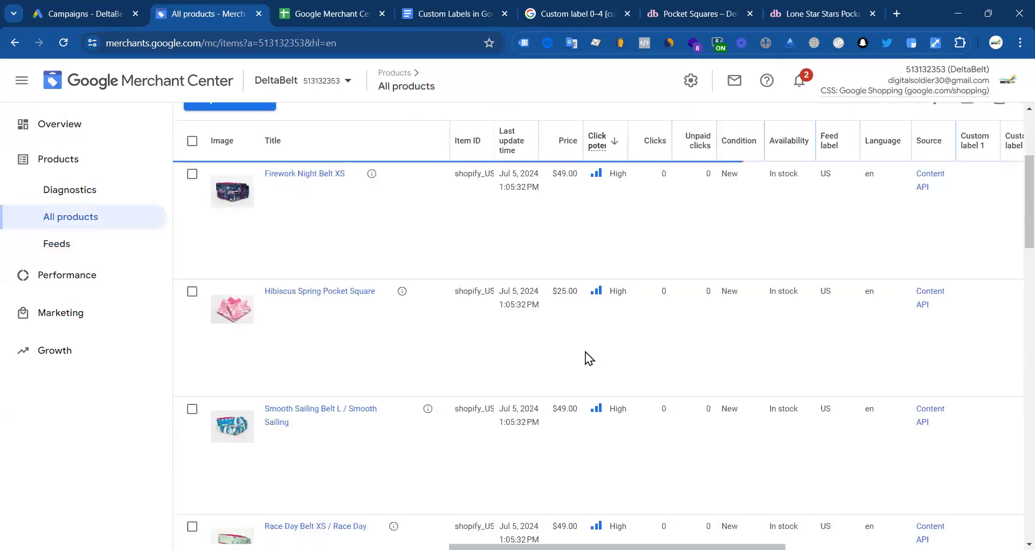
scroll(796, 300, up, 3)
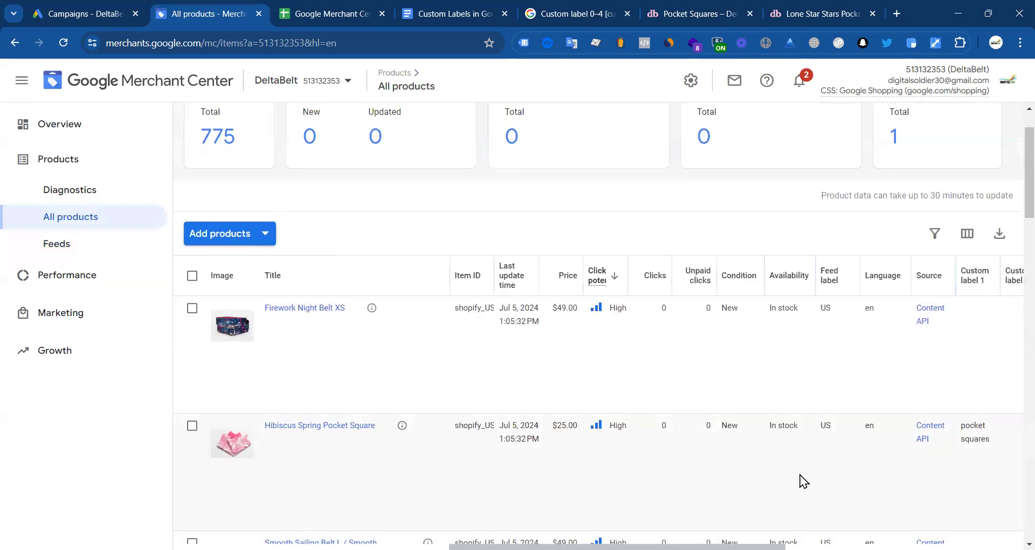
scroll(737, 408, right, 5)
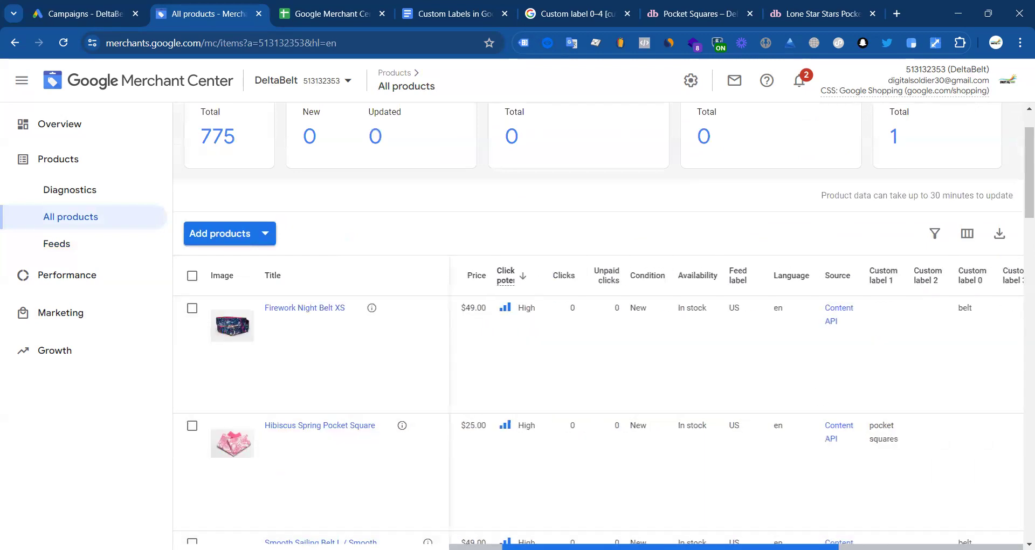
scroll(793, 326, left, 1)
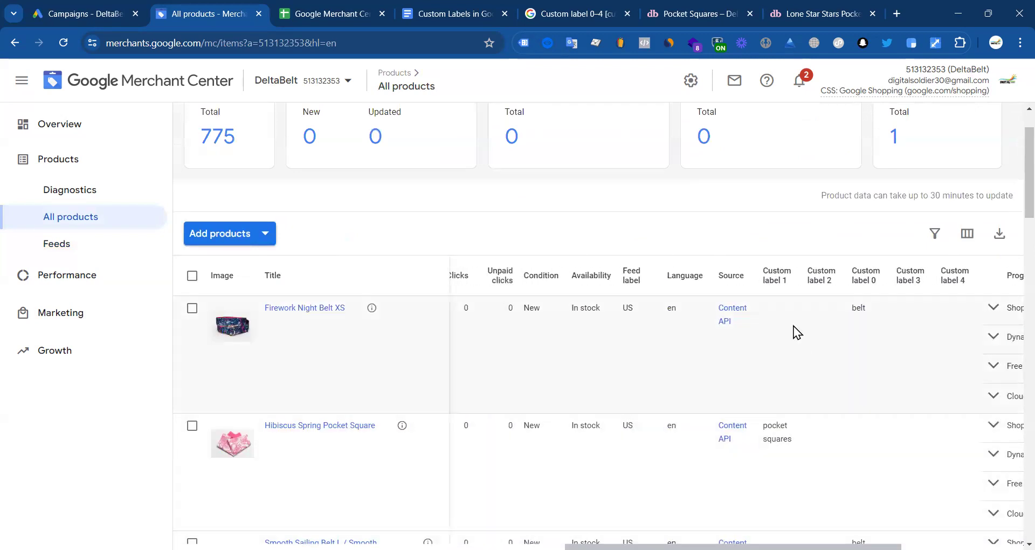
drag(767, 427, 793, 441)
scroll(793, 409, down, 5)
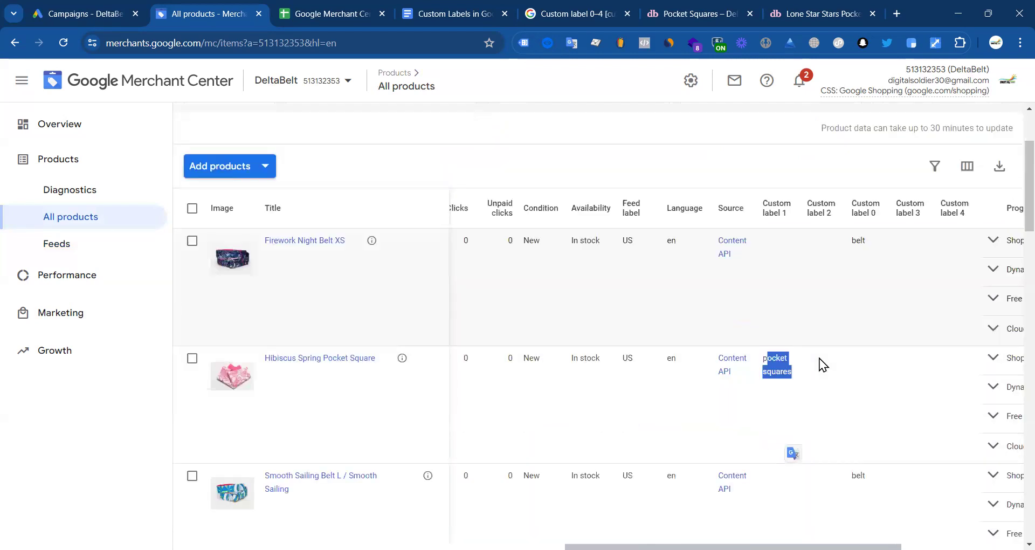
scroll(795, 323, up, 4)
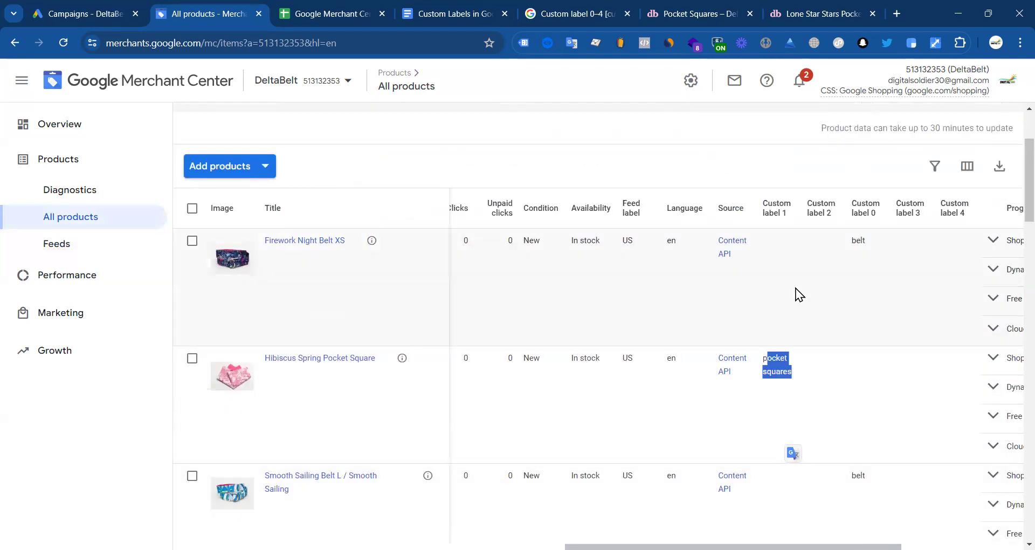
click(779, 209)
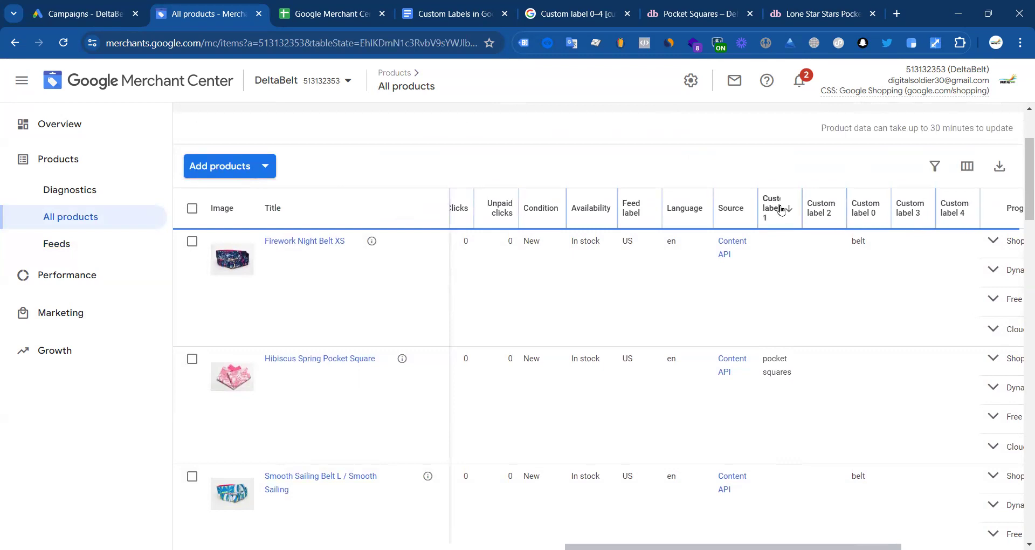
scroll(776, 367, down, 4)
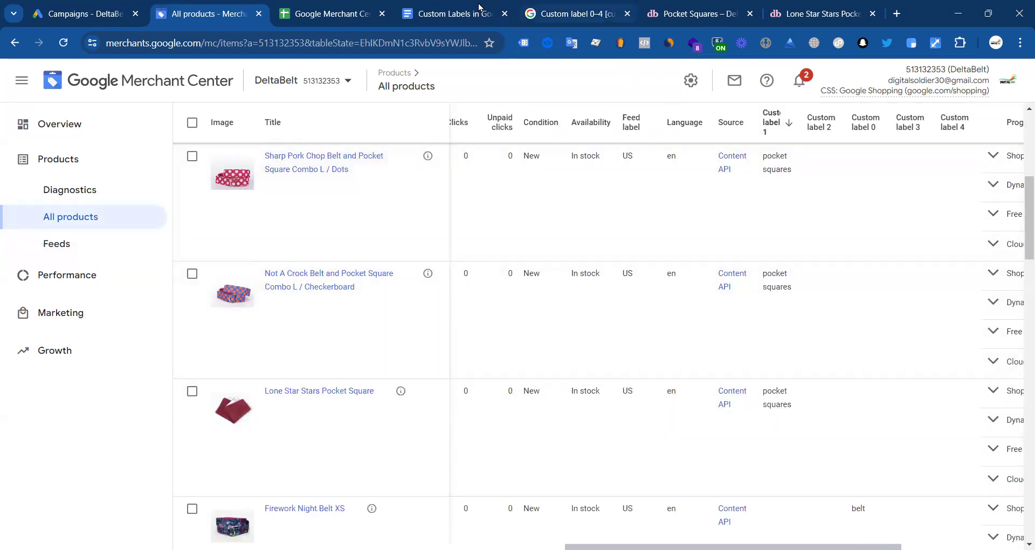
Step: Check the Belts feed and custom labels document, then sort products by Custom label 0
click(339, 13)
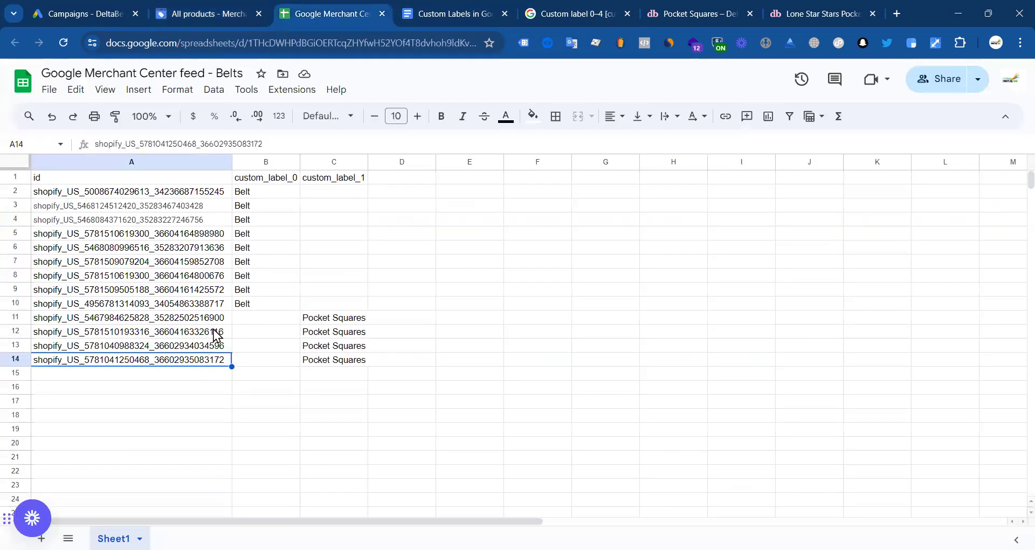
click(457, 13)
click(212, 11)
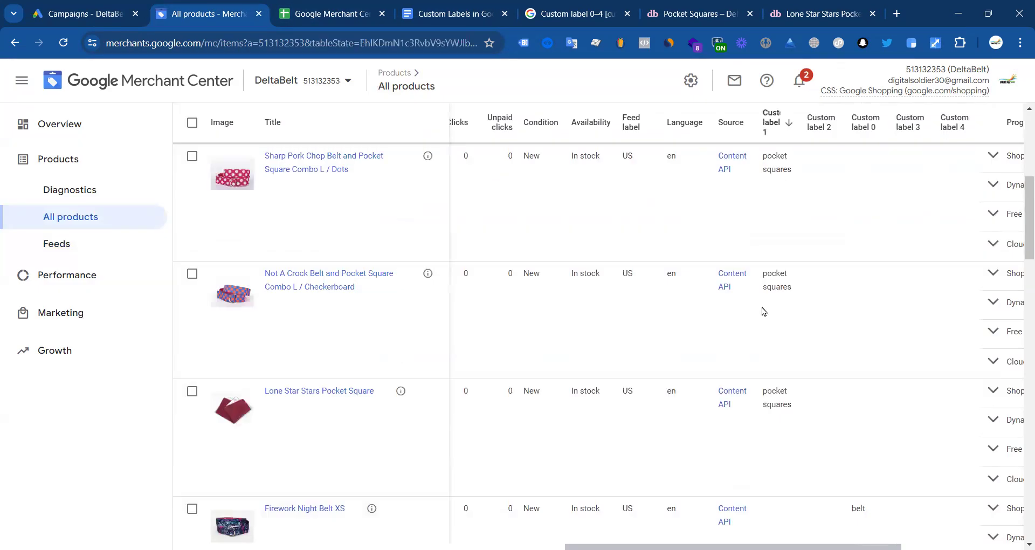
scroll(820, 289, up, 3)
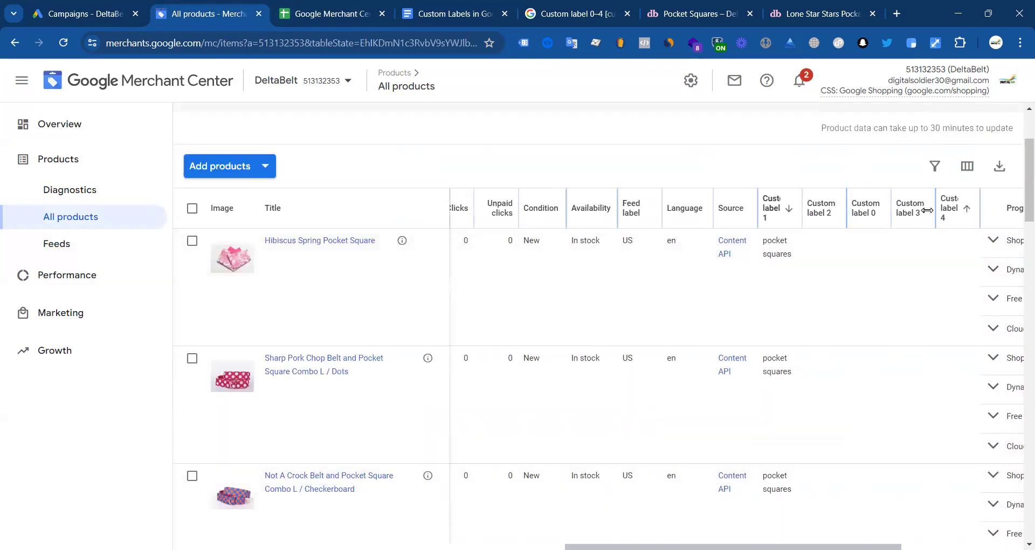
click(868, 214)
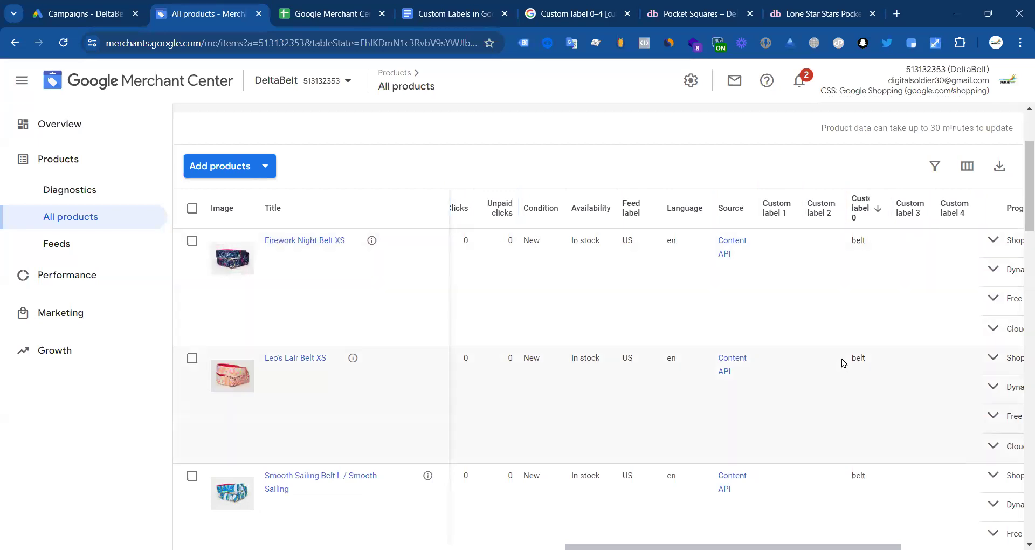
scroll(868, 402, down, 3)
scroll(868, 401, down, 8)
scroll(820, 383, up, 8)
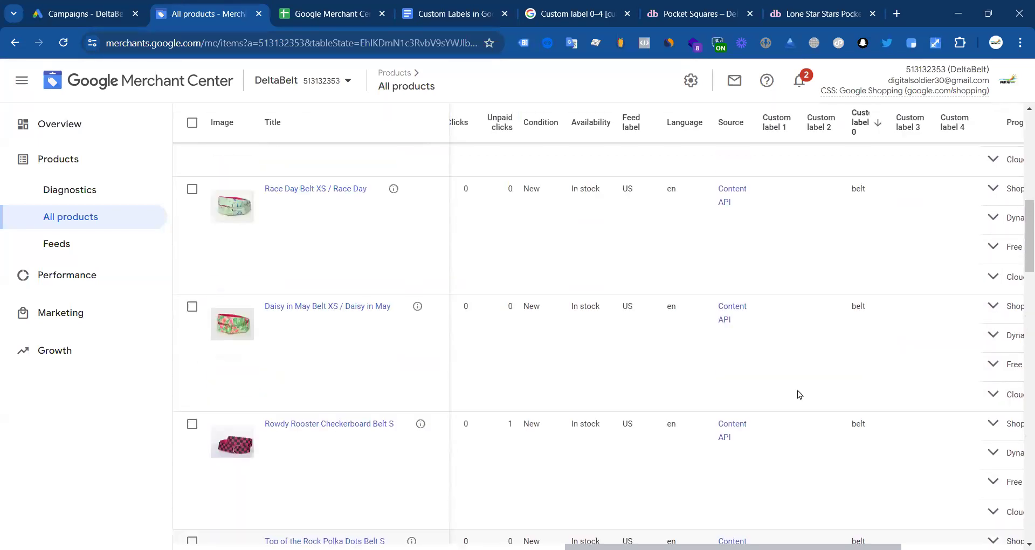
scroll(803, 318, up, 5)
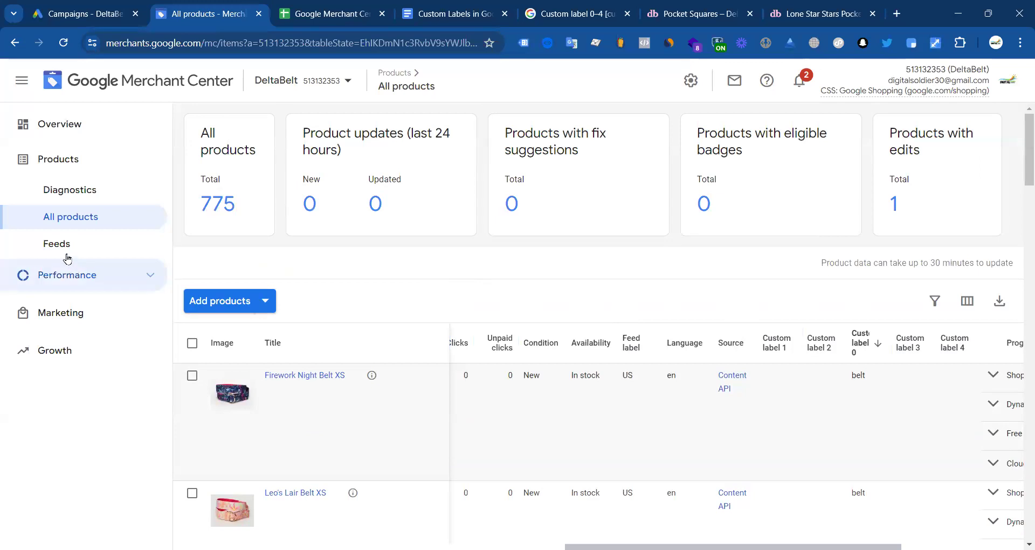
Step: From Feeds, start a new supplemental feed and select its Supplemental feed name field
click(57, 246)
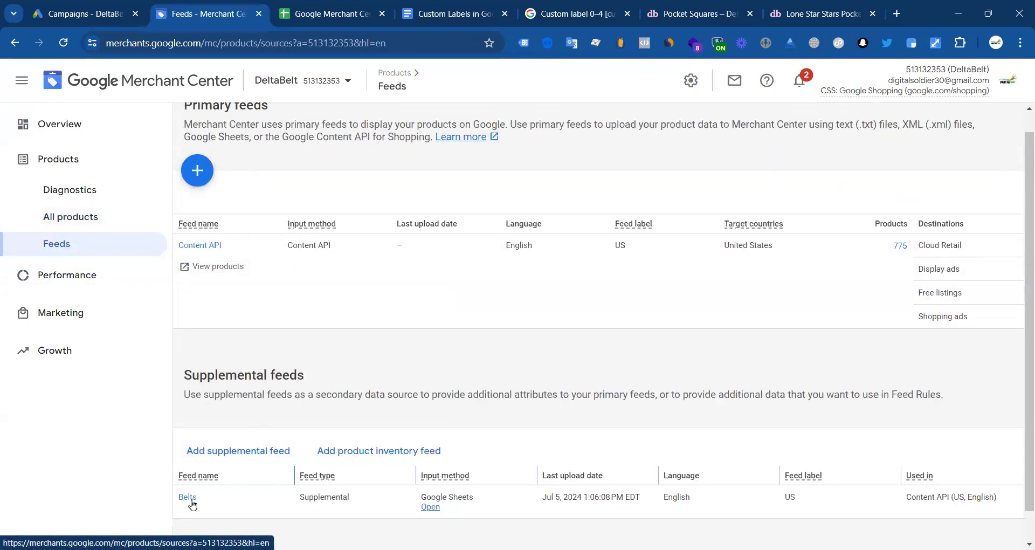
click(246, 419)
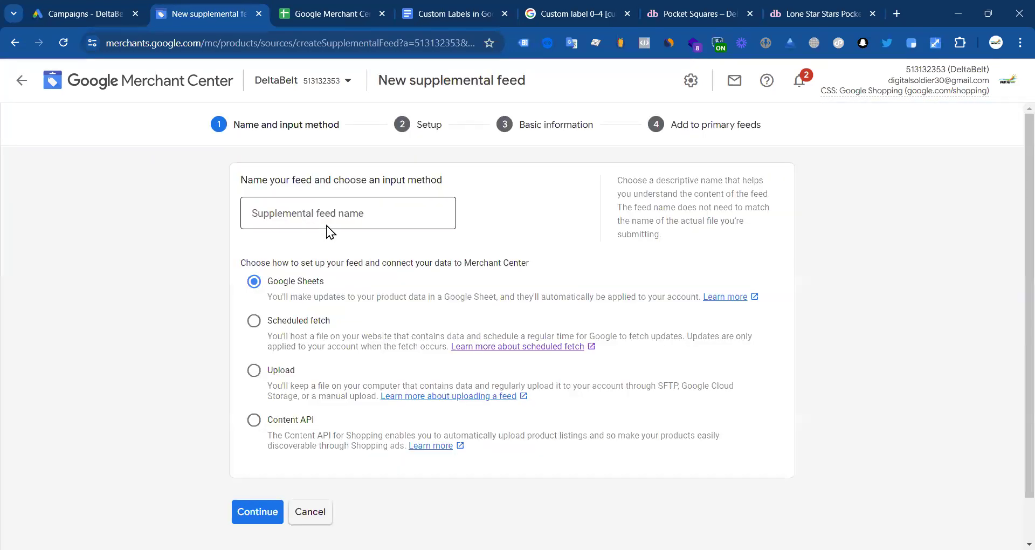
click(320, 208)
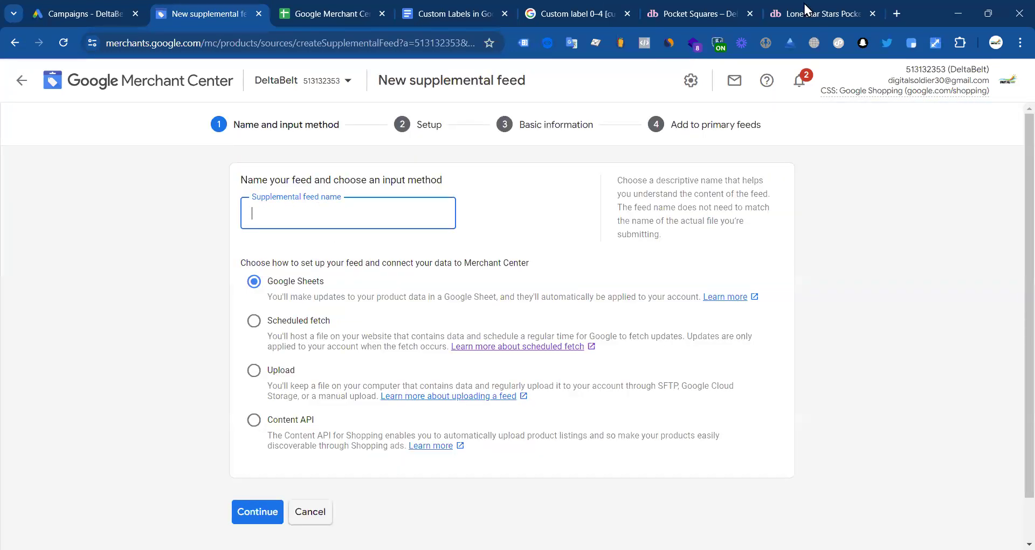
click(806, 8)
Step: Copy the Pattern Collection heading from the store's Pattern Collection page and close the Belts spreadsheet
click(673, 8)
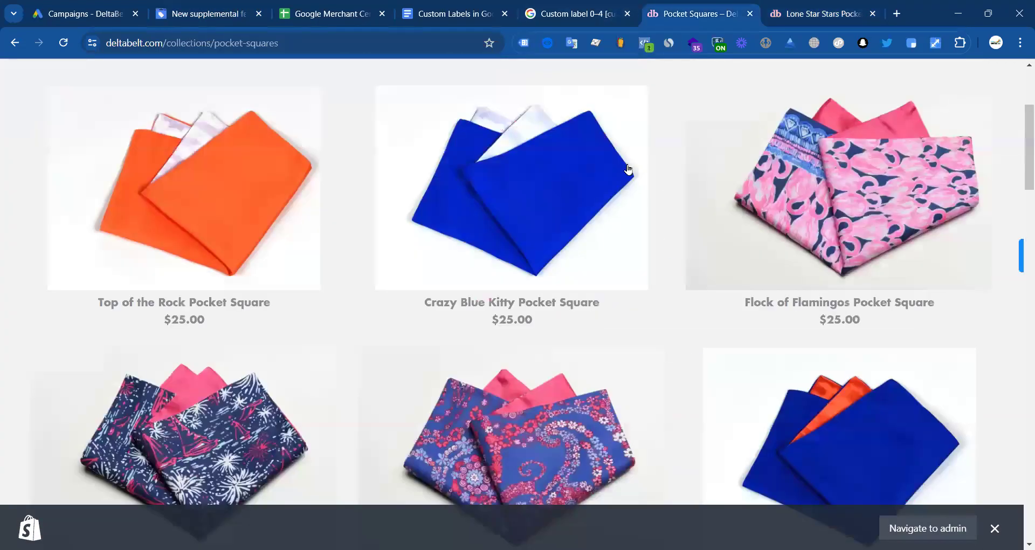
scroll(519, 212, up, 4)
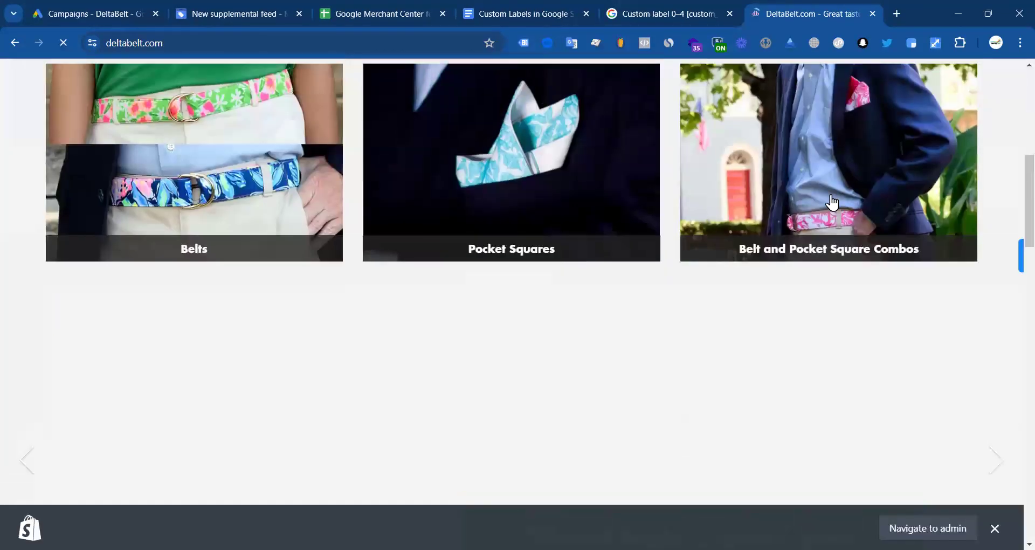
scroll(649, 322, down, 15)
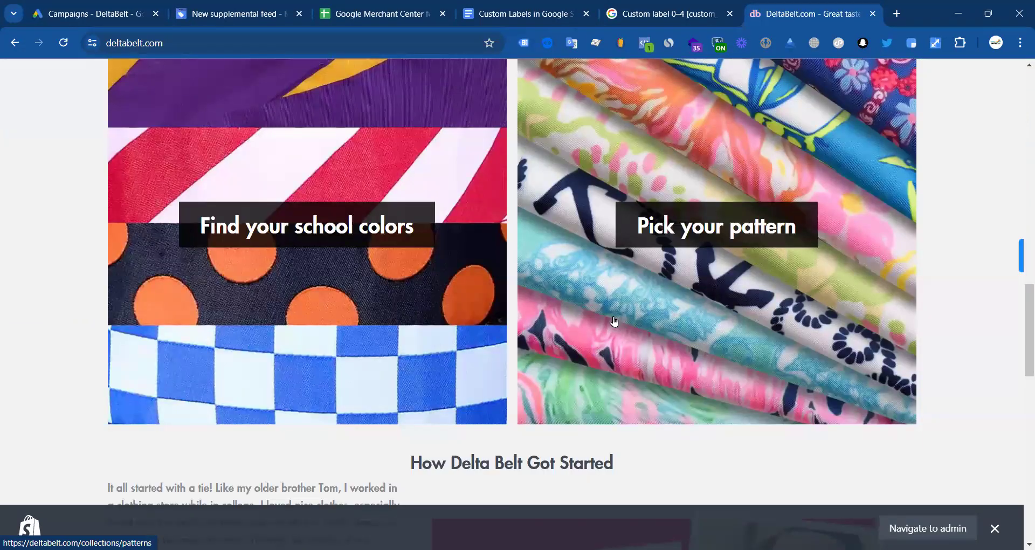
scroll(614, 321, up, 5)
scroll(689, 360, down, 2)
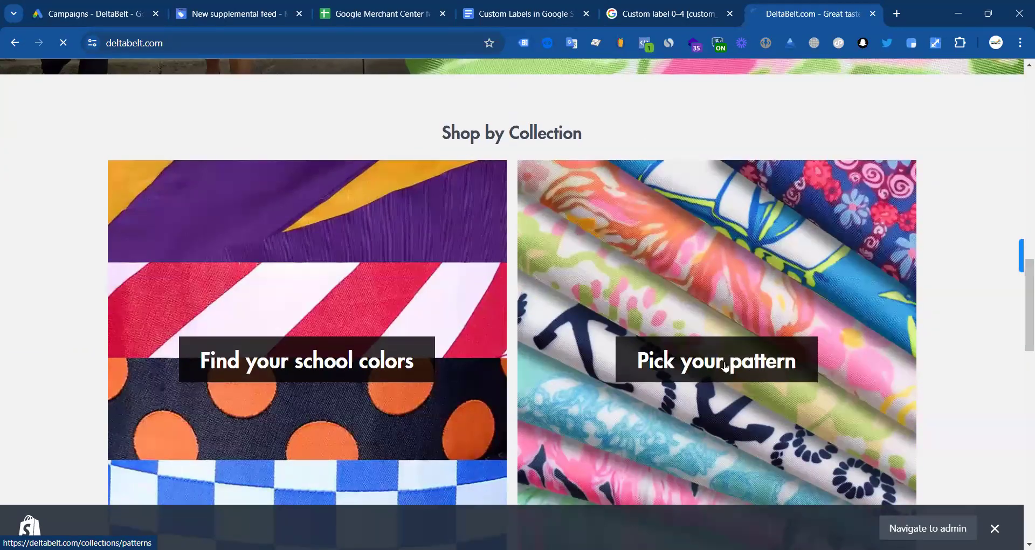
click(632, 360)
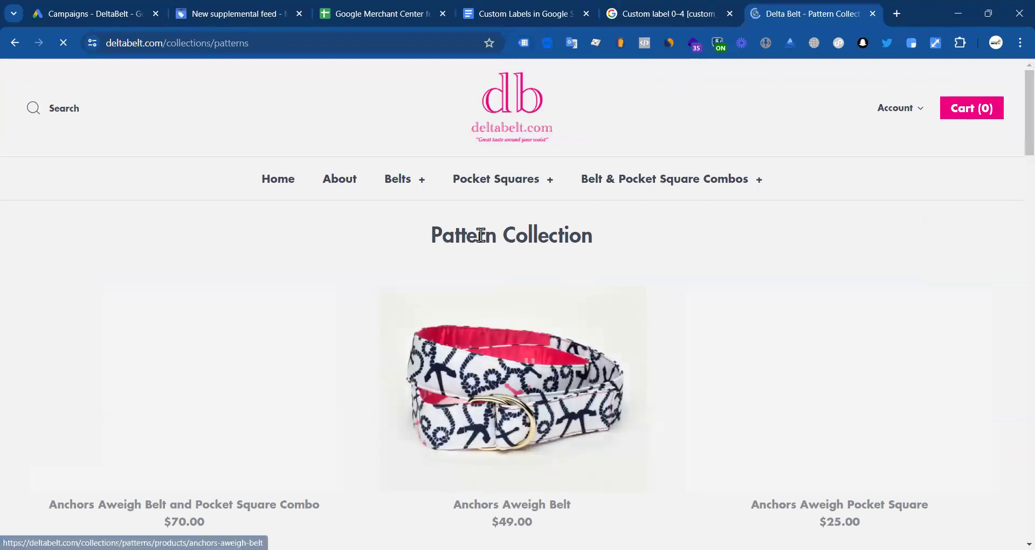
triple_click(480, 235)
key(ctrl+c)
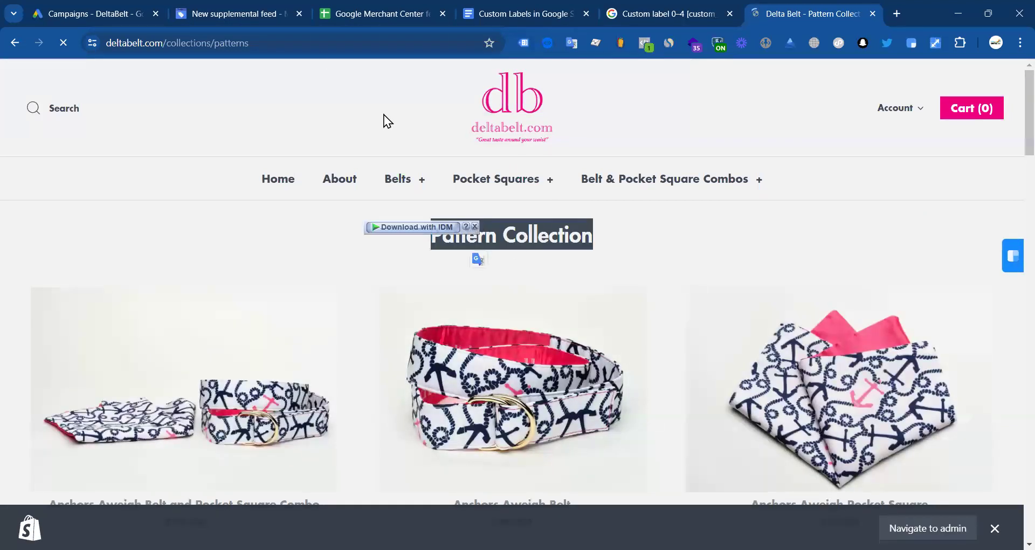
click(398, 11)
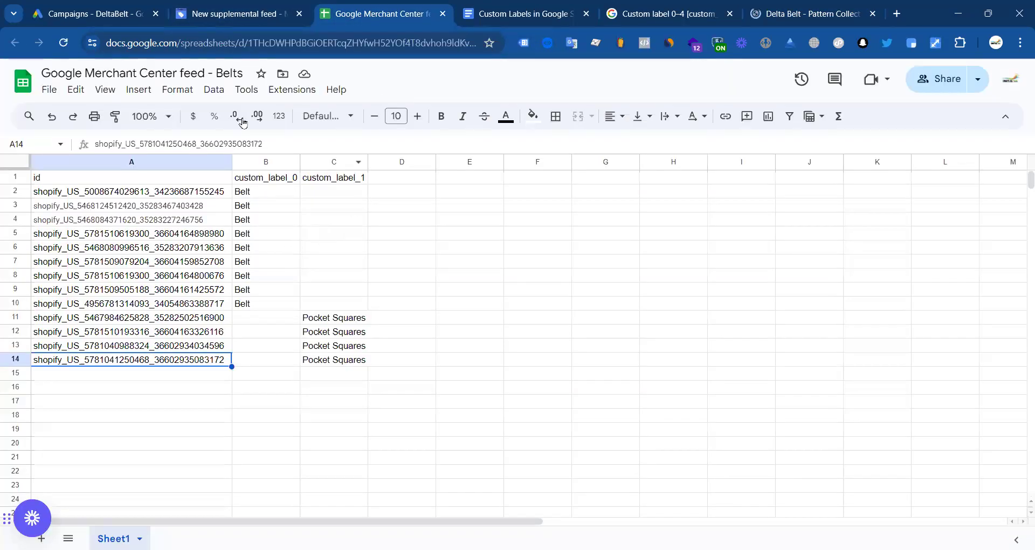
click(441, 14)
Step: Name the supplemental feed 'Pattern Collection' using Google Sheets input
click(237, 13)
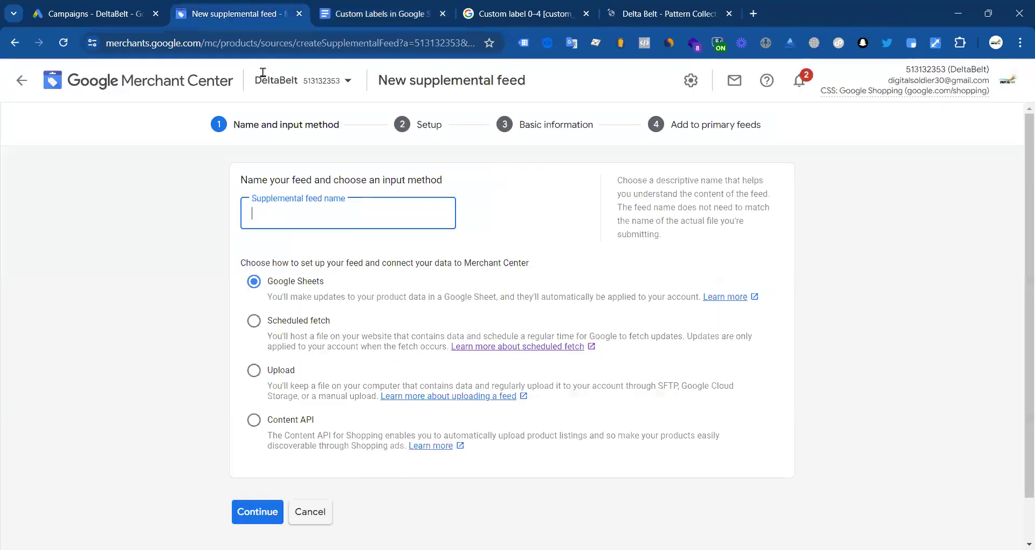
key(ctrl+v)
scroll(151, 276, down, 2)
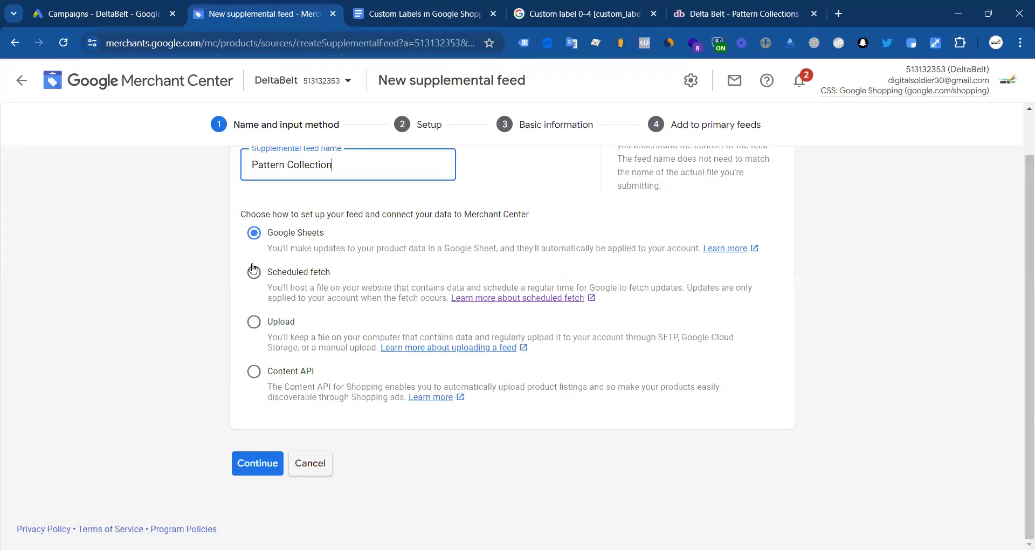
click(248, 461)
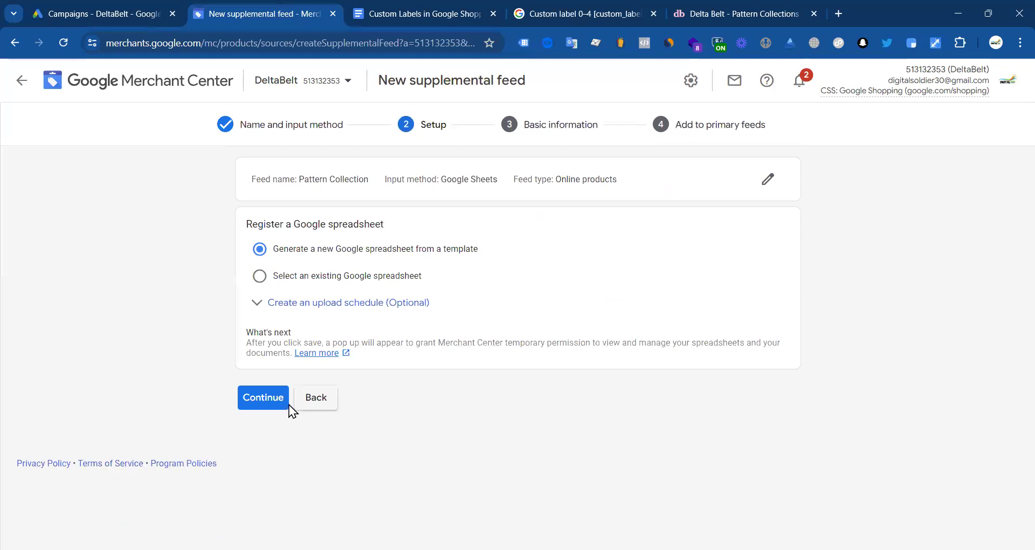
click(264, 400)
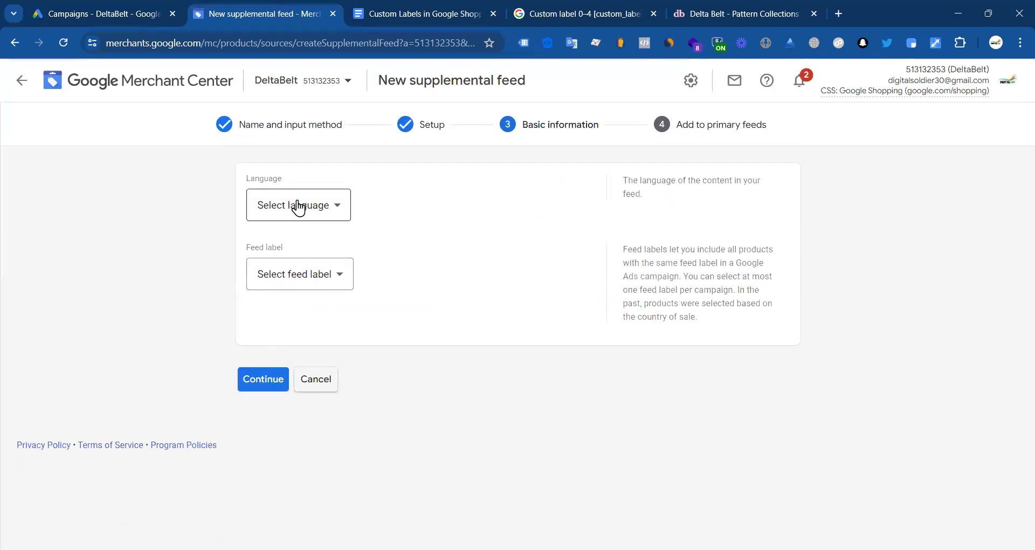
Step: Set language English and label US, link the Content API feed, create it, and open its sheet
click(289, 203)
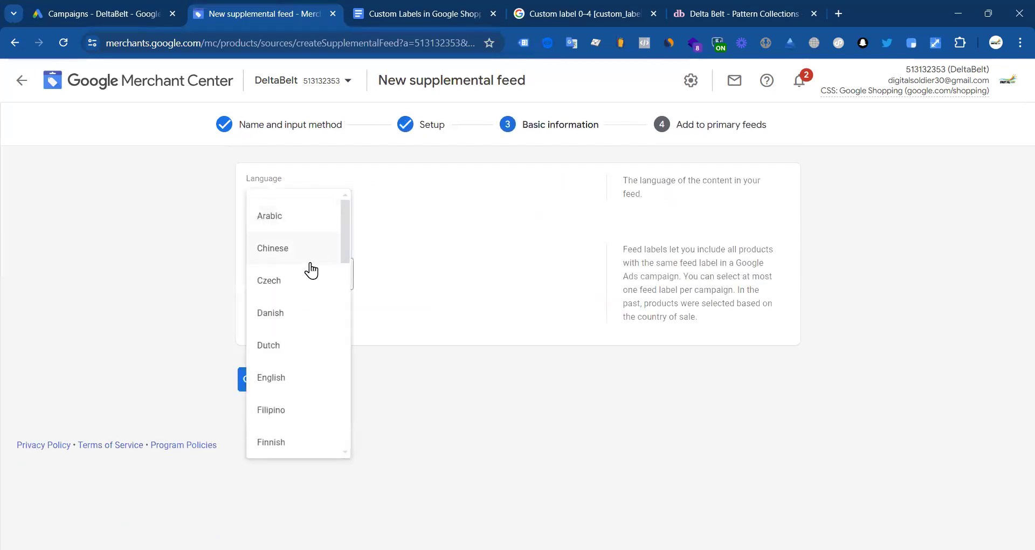
click(280, 377)
click(287, 290)
click(277, 317)
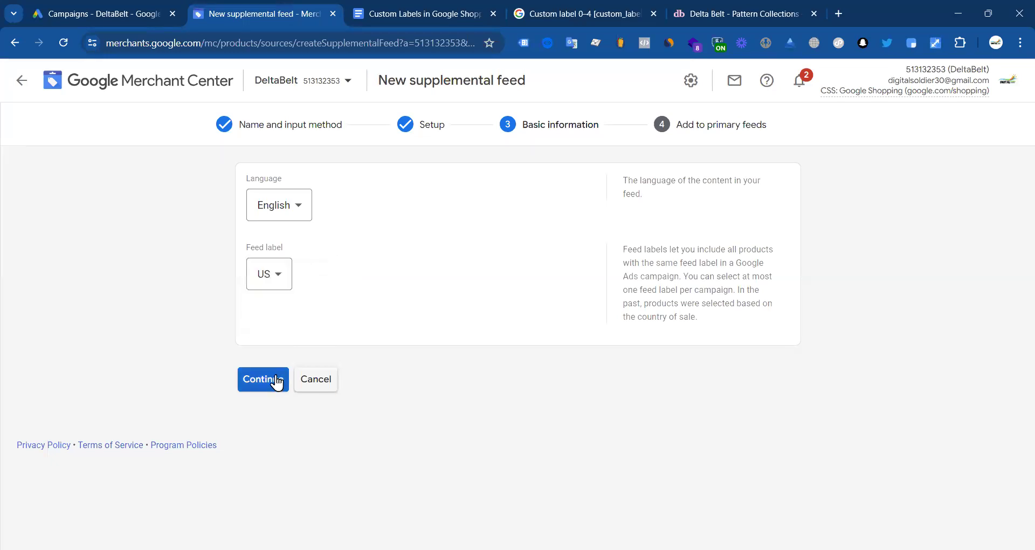
click(275, 378)
click(260, 252)
click(284, 337)
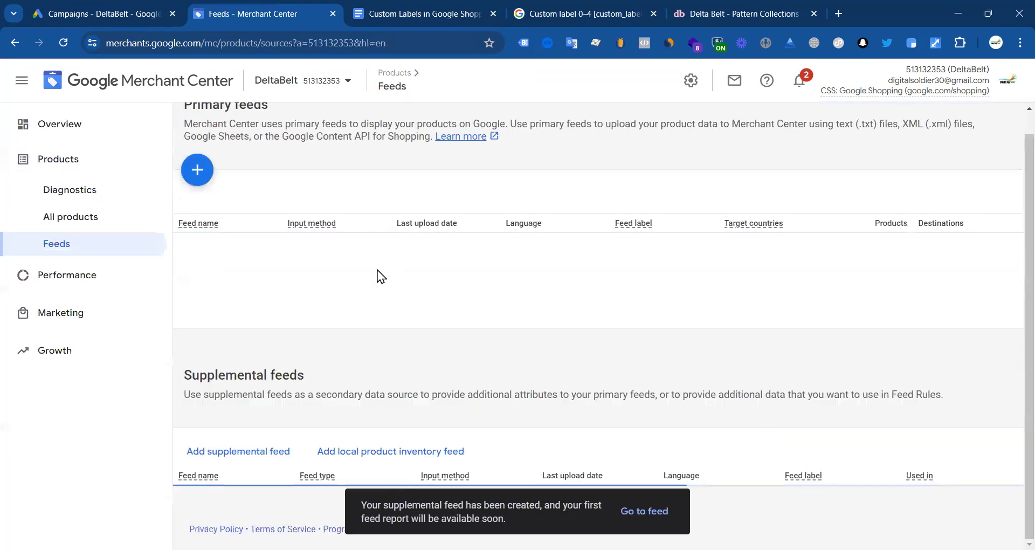
scroll(233, 338, down, 2)
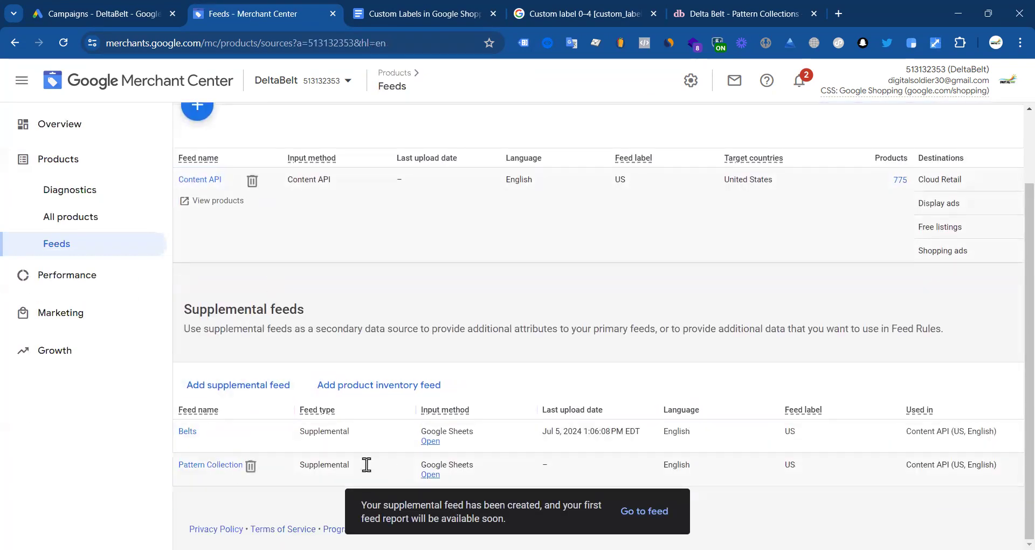
click(430, 475)
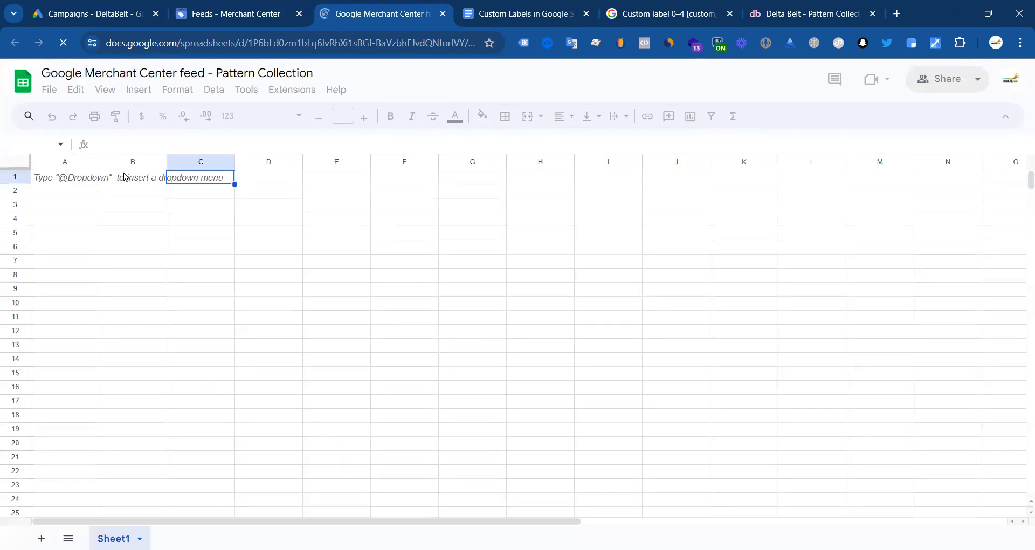
Step: Enter the headers 'id' in A1 and 'custom_label_2' in B1
click(75, 183)
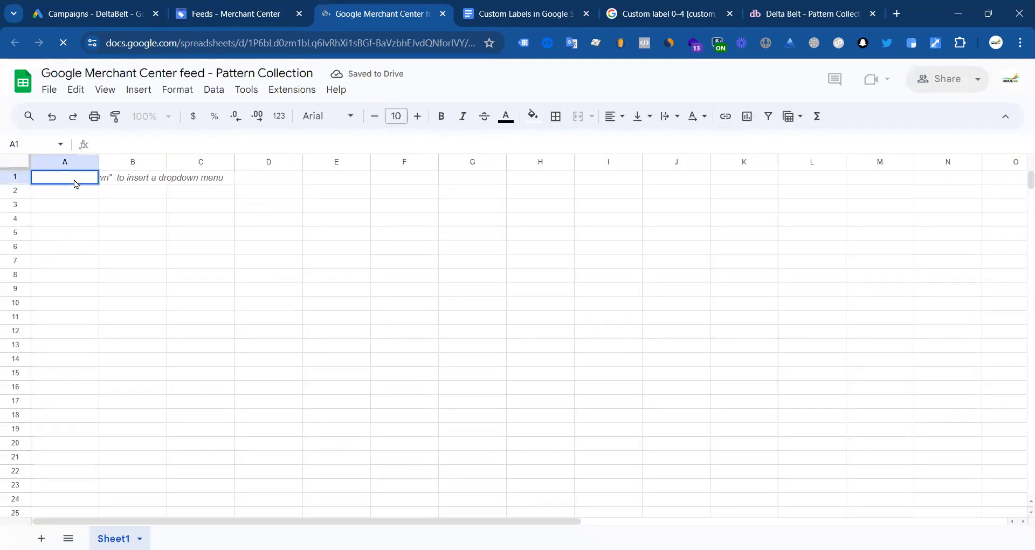
text(id)
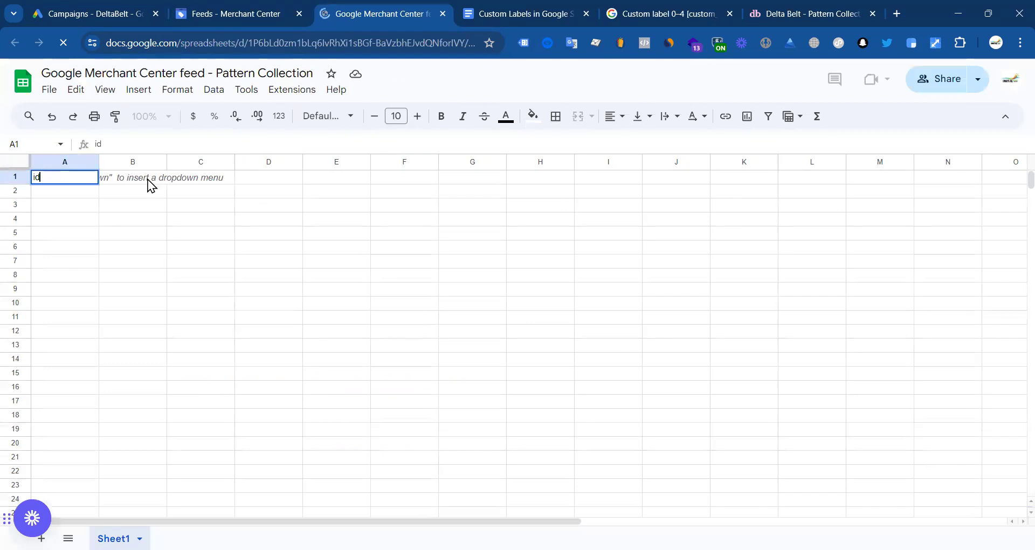
click(148, 179)
click(674, 13)
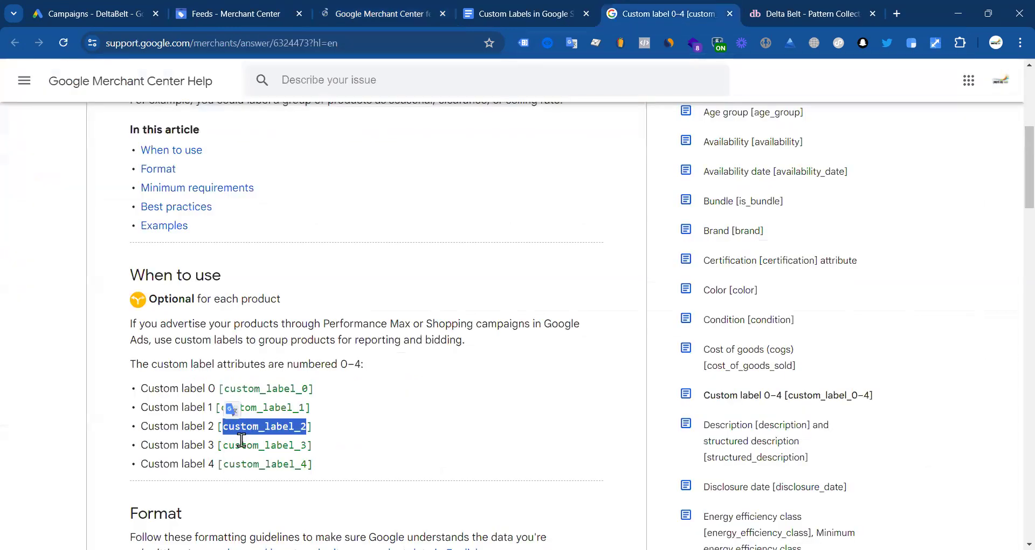
click(227, 17)
click(330, 13)
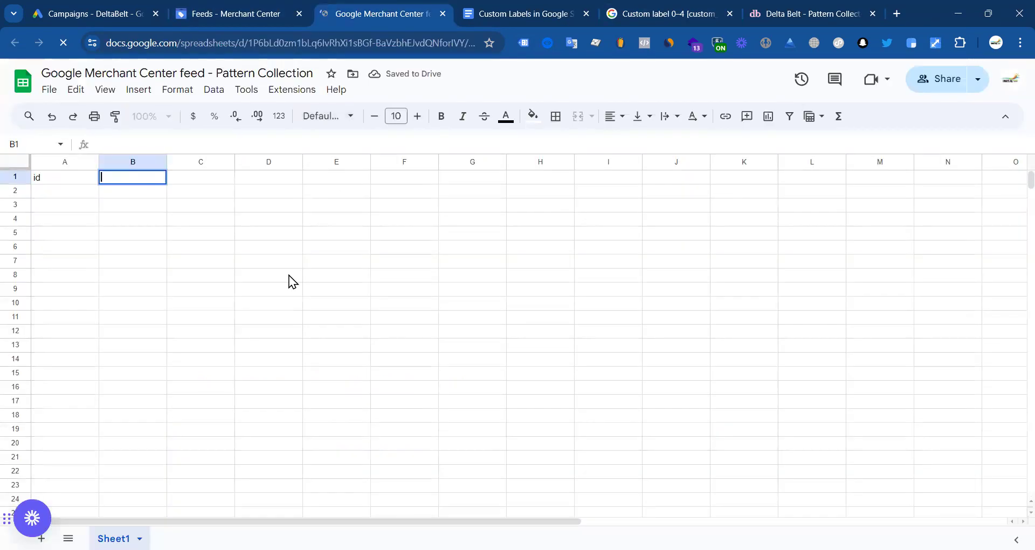
text(custom_label_2)
click(169, 225)
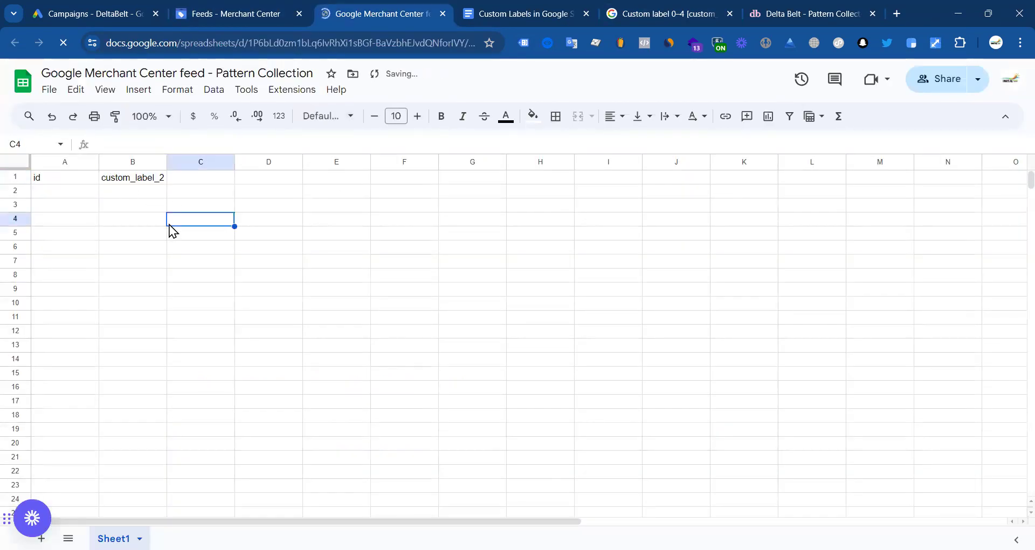
Step: Leave cells C1 and D1 empty and return to the Merchant Center feeds page
click(177, 177)
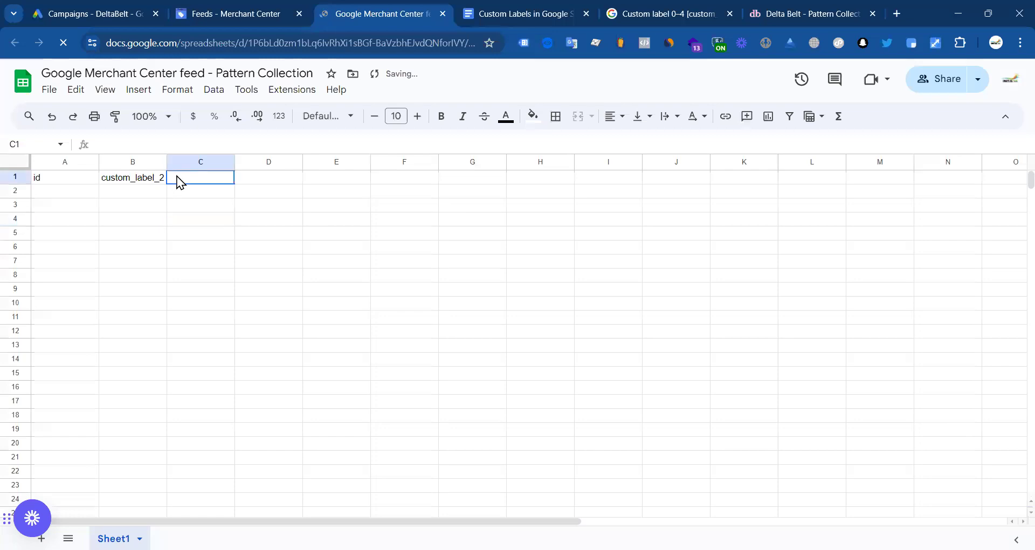
double_click(262, 178)
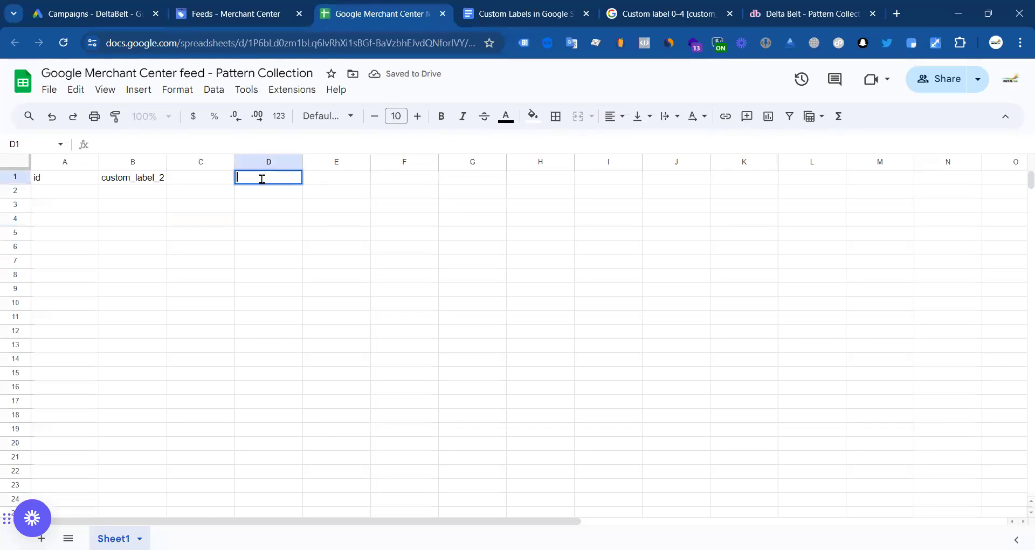
click(232, 227)
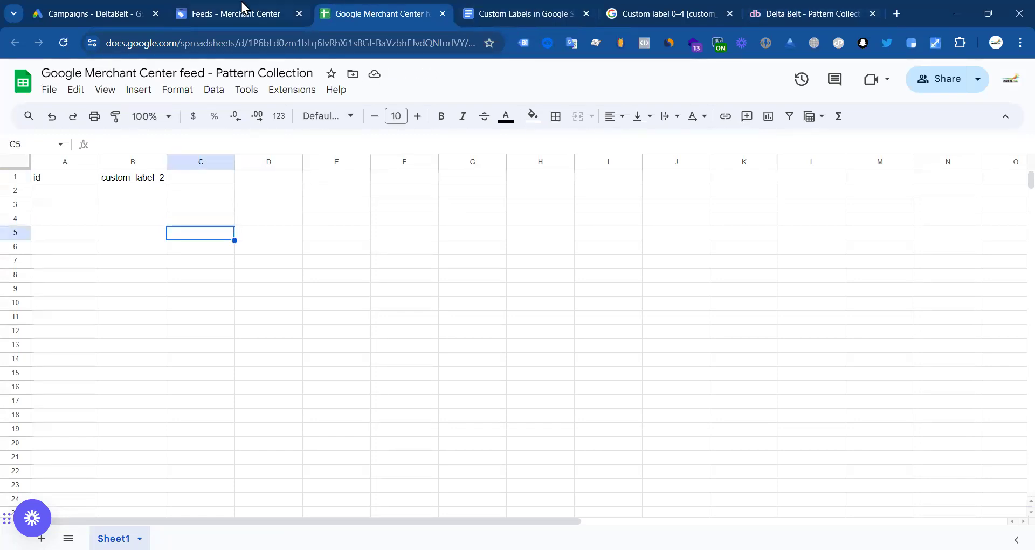
key(ctrl+9)
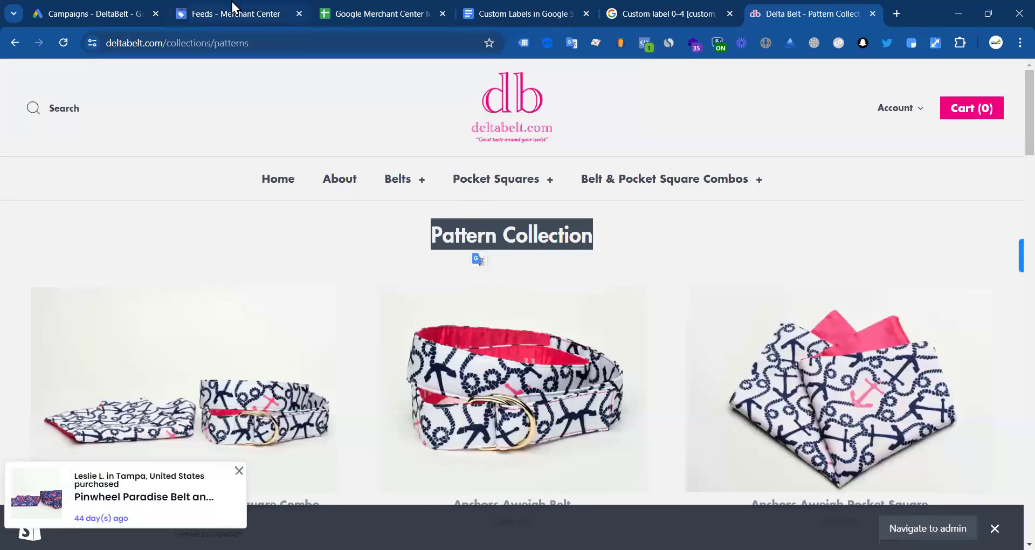
click(233, 11)
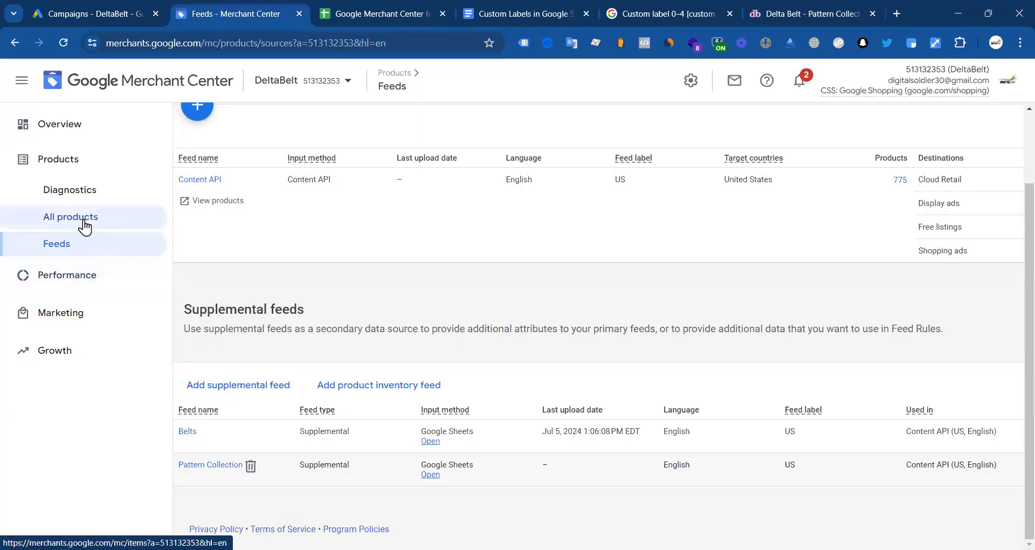
Step: Filter All products by Title starts with 'Pattern Collection'
click(82, 221)
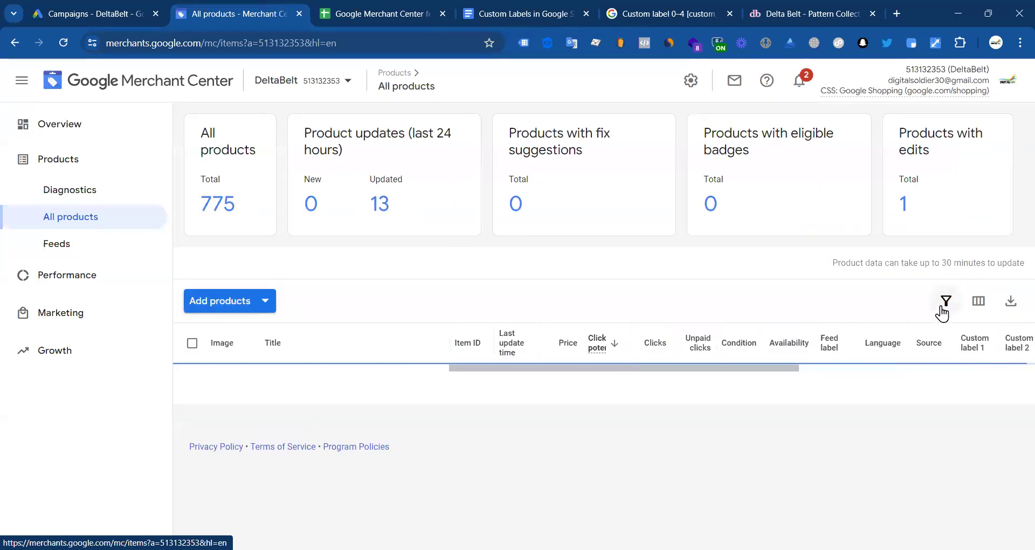
click(943, 305)
scroll(274, 291, down, 10)
scroll(277, 323, down, 5)
click(273, 300)
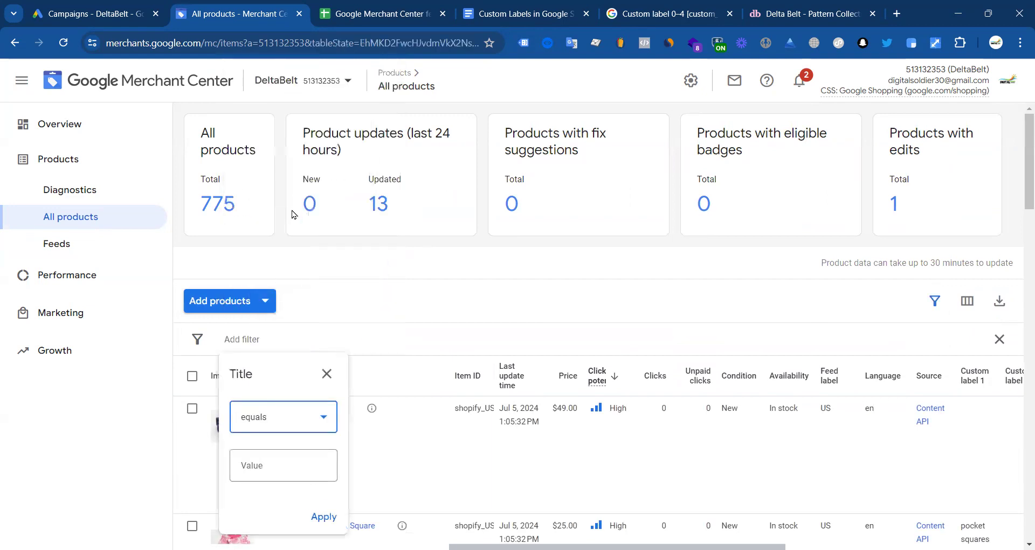
click(270, 412)
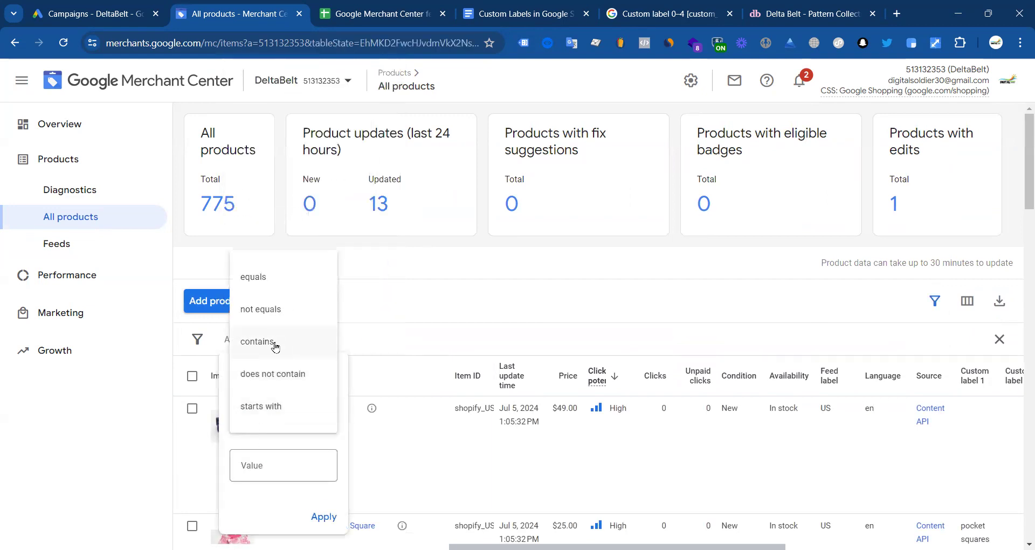
click(273, 343)
click(275, 418)
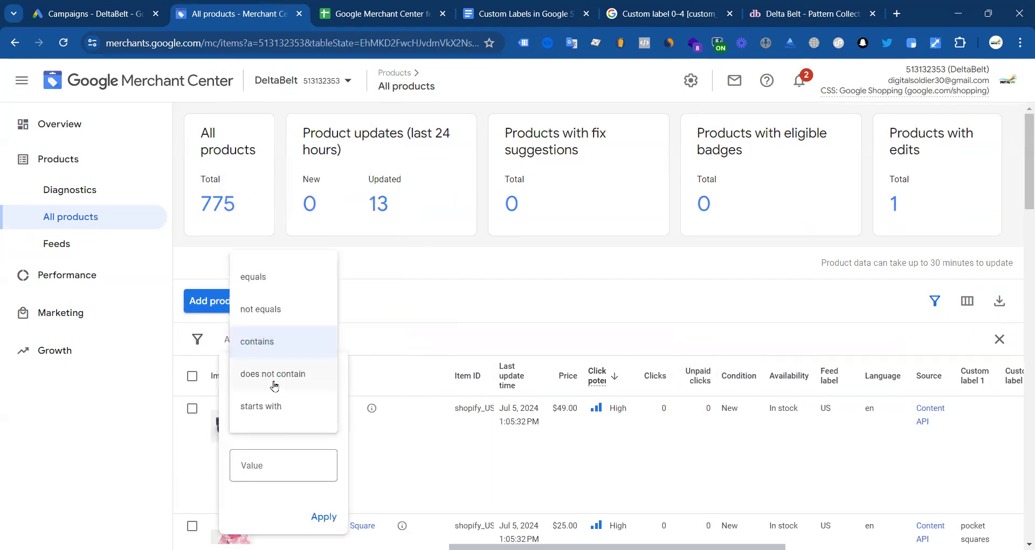
click(273, 408)
click(262, 461)
text(Pattern Collection)
click(323, 516)
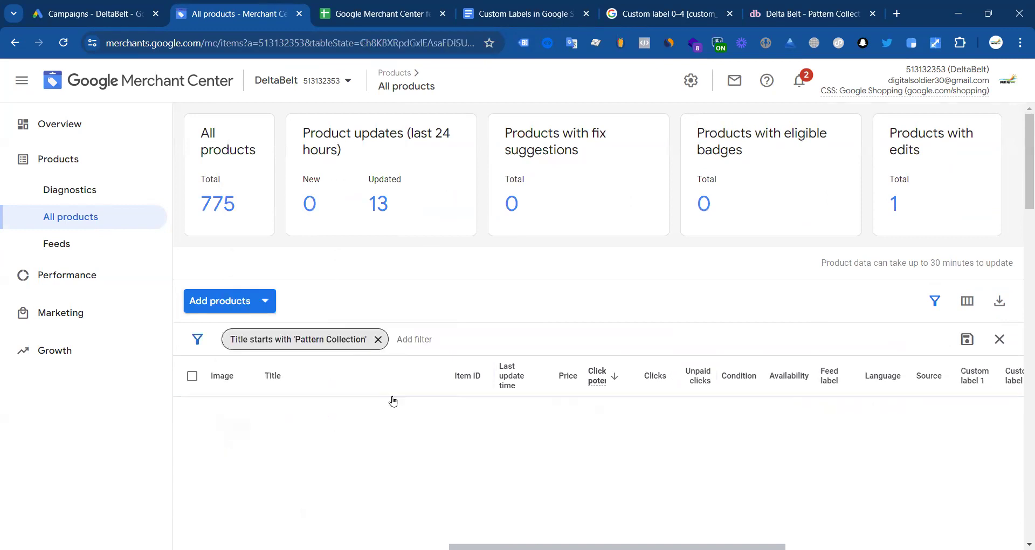
Step: Confirm the filter returns no results and remove the Title filter
scroll(438, 381, down, 5)
scroll(384, 366, up, 3)
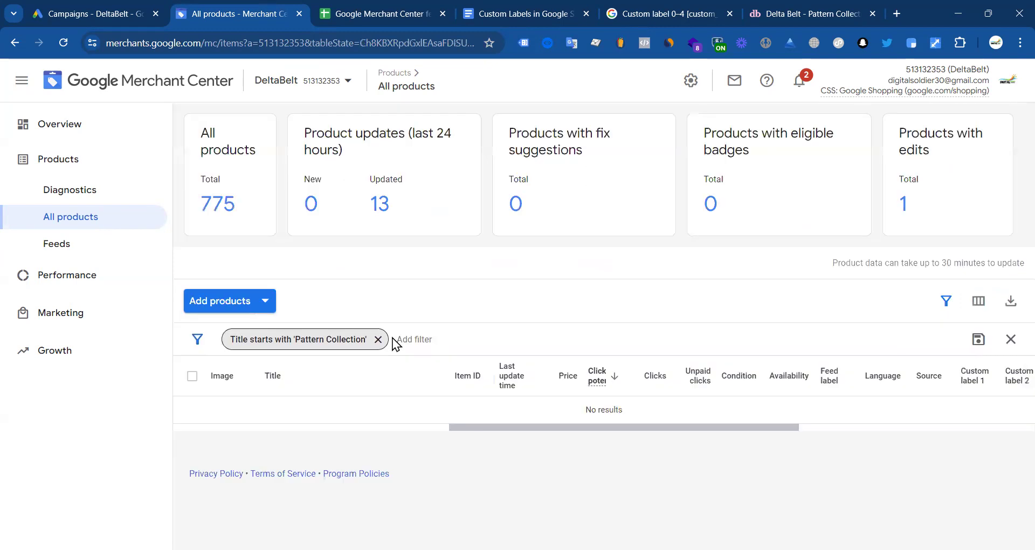
click(379, 339)
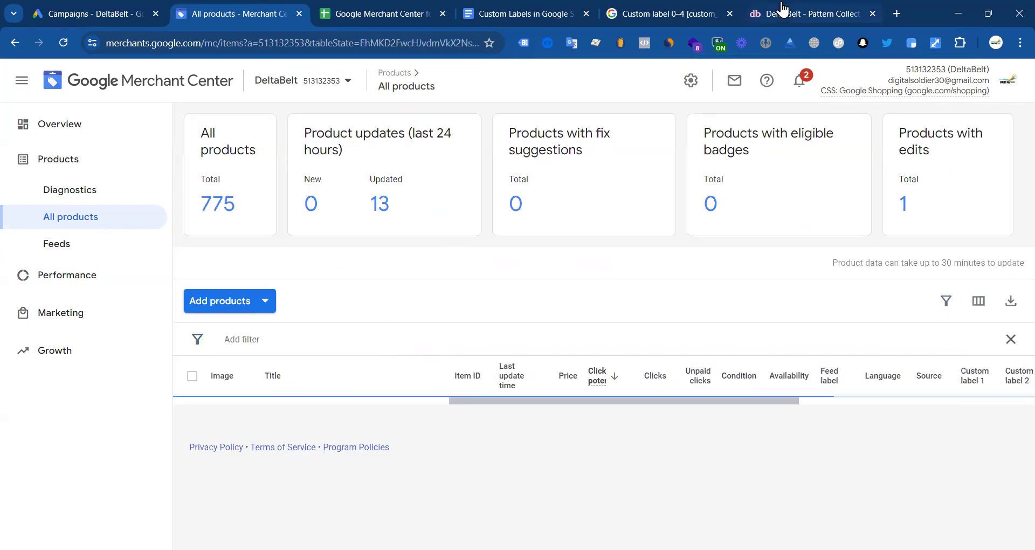
Step: Browse the store's Pattern Collection page and its heading
click(781, 13)
triple_click(528, 235)
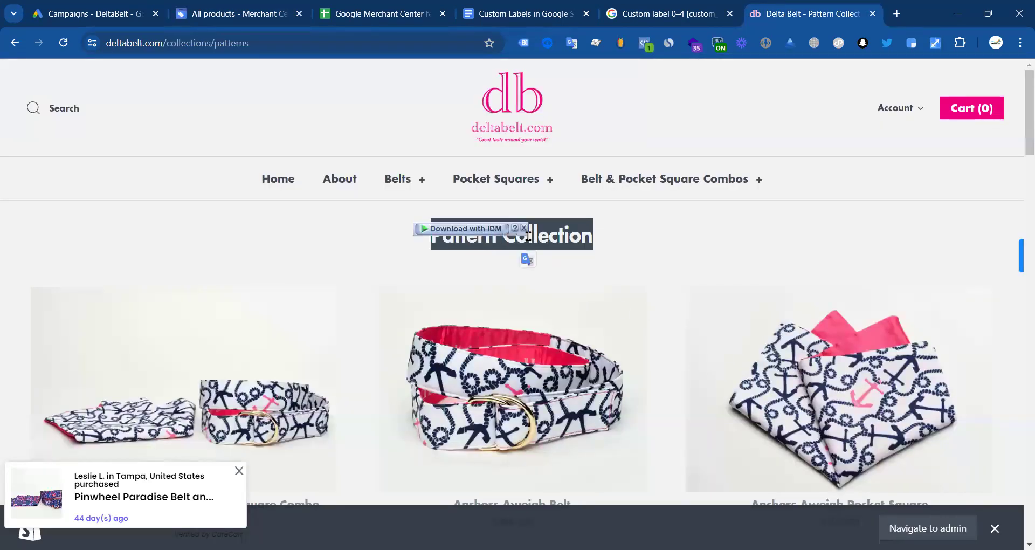
scroll(645, 363, down, 3)
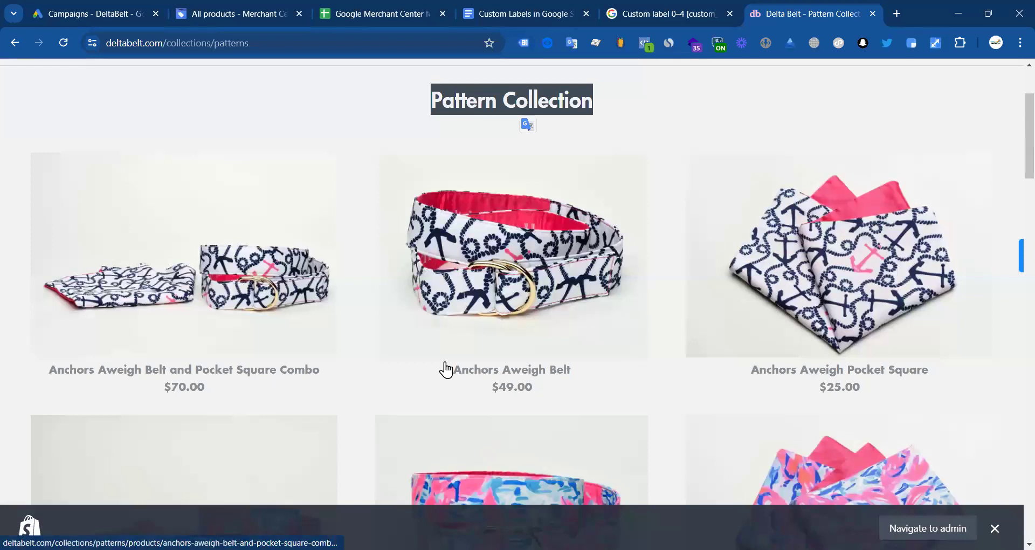
scroll(631, 355, down, 3)
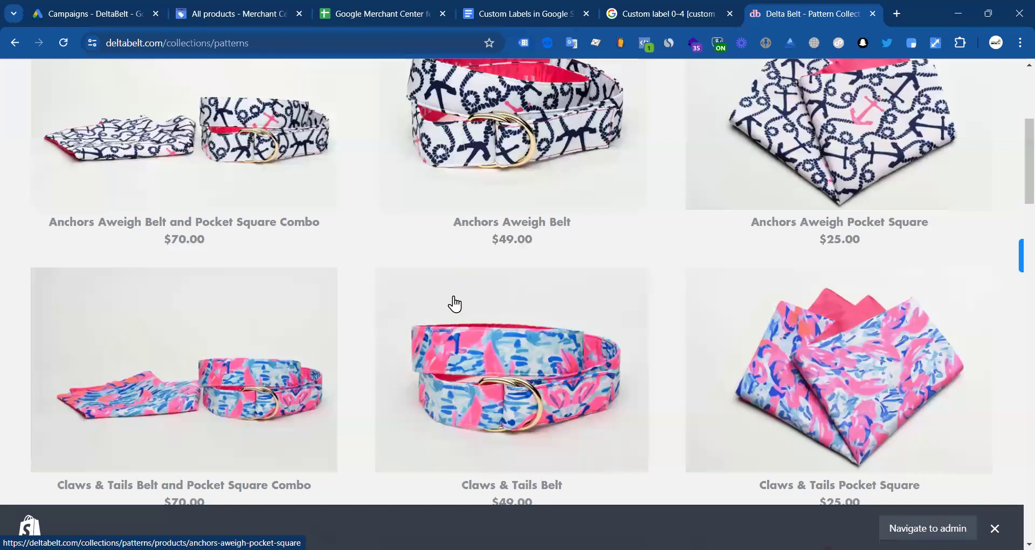
scroll(450, 300, down, 8)
scroll(442, 316, up, 5)
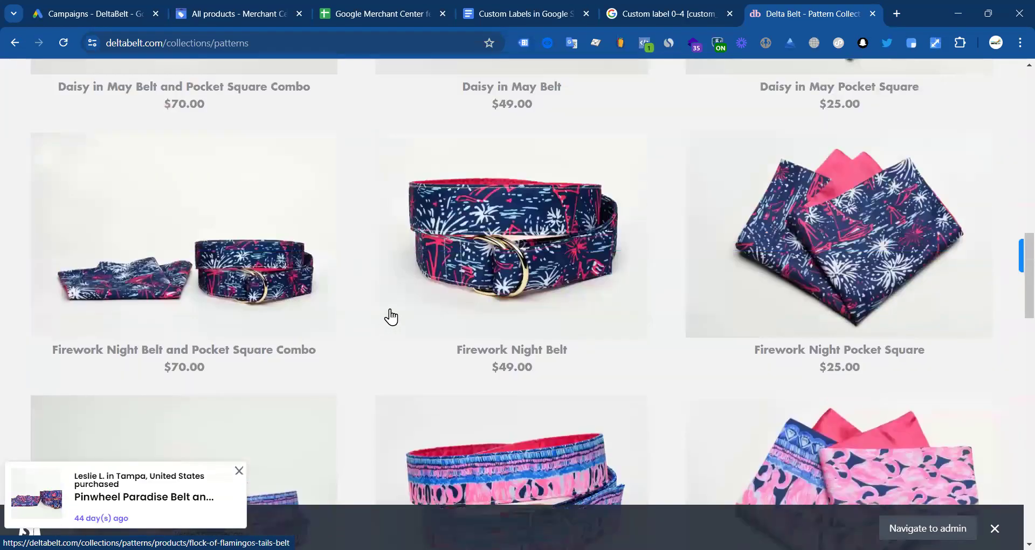
scroll(384, 307, up, 9)
scroll(291, 310, up, 8)
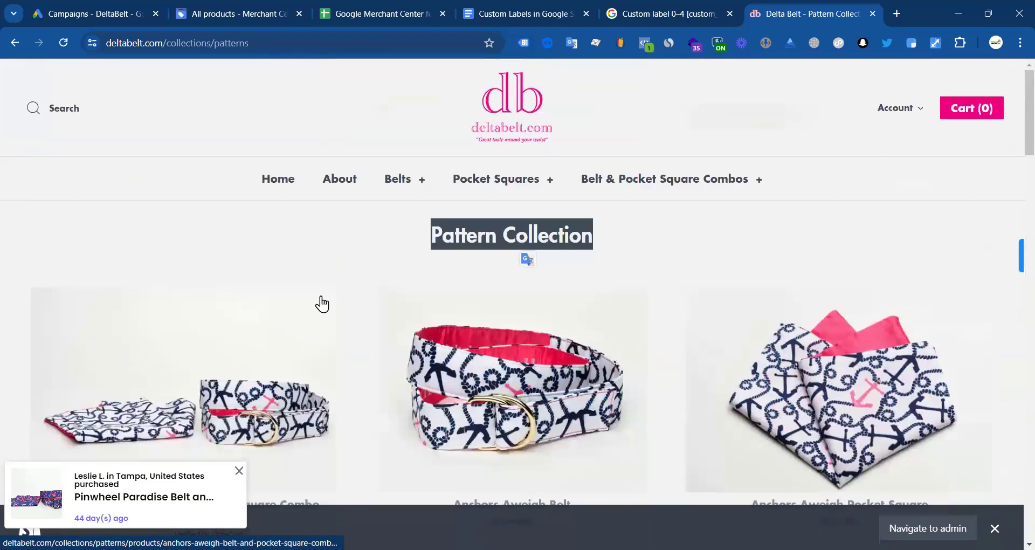
Step: Review the Claws & Tails Belt and Pocket Square Combo page, then go to Home
mouse_move(638, 187)
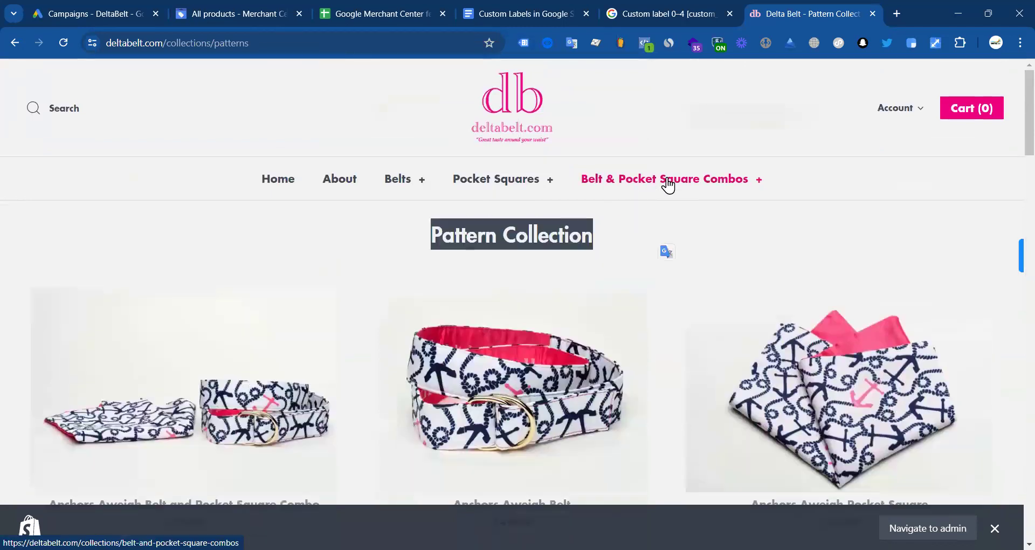
click(555, 222)
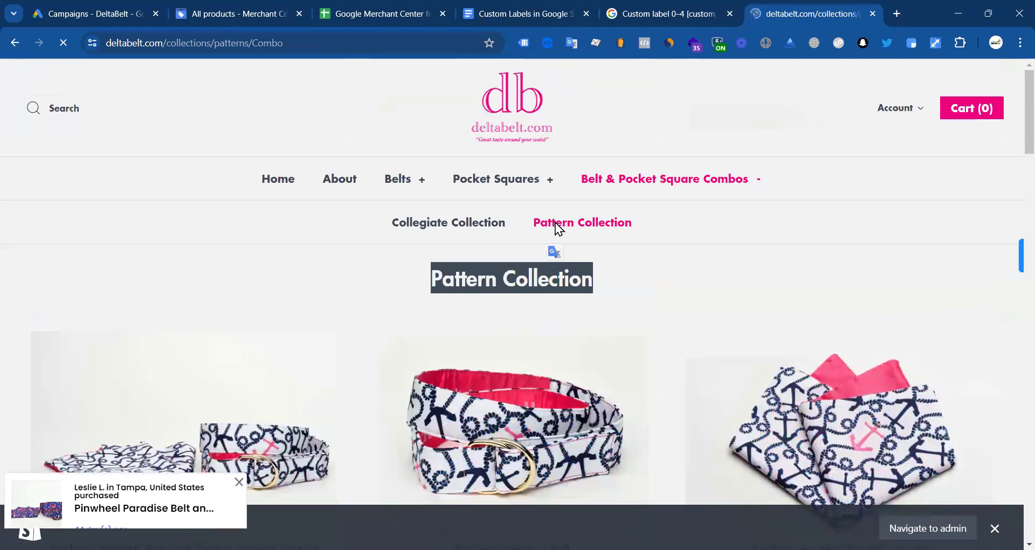
scroll(555, 222, down, 3)
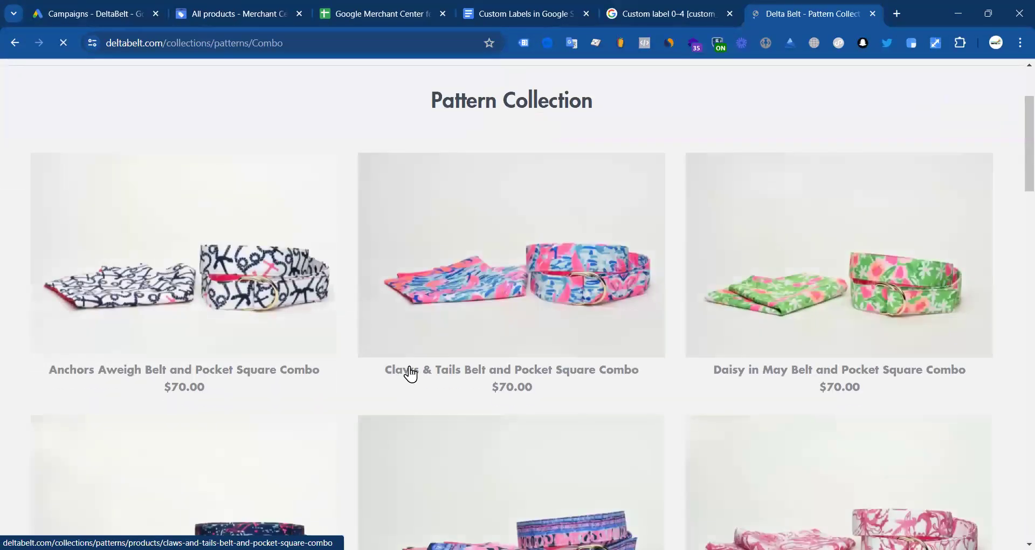
click(452, 360)
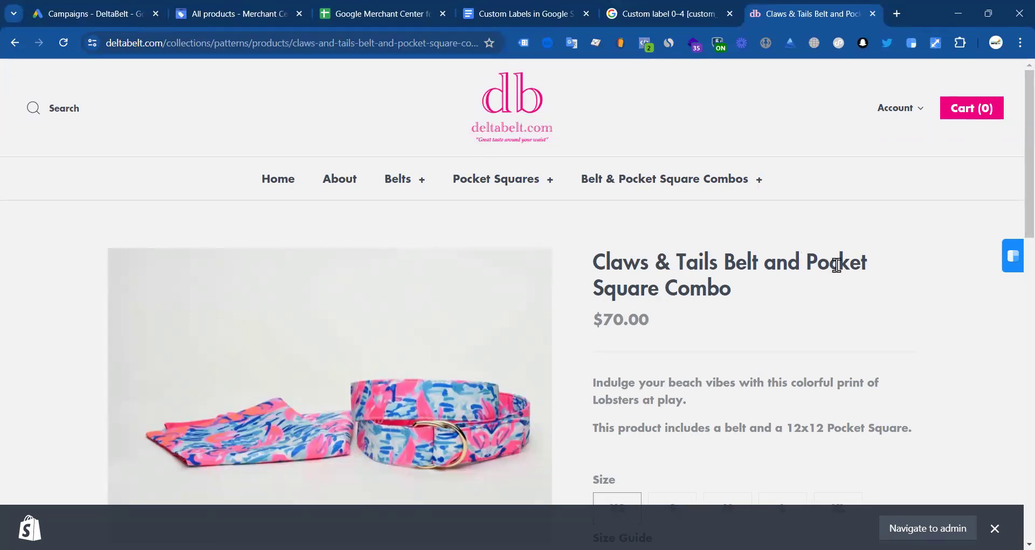
scroll(573, 293, down, 5)
scroll(801, 256, up, 5)
click(14, 43)
click(281, 178)
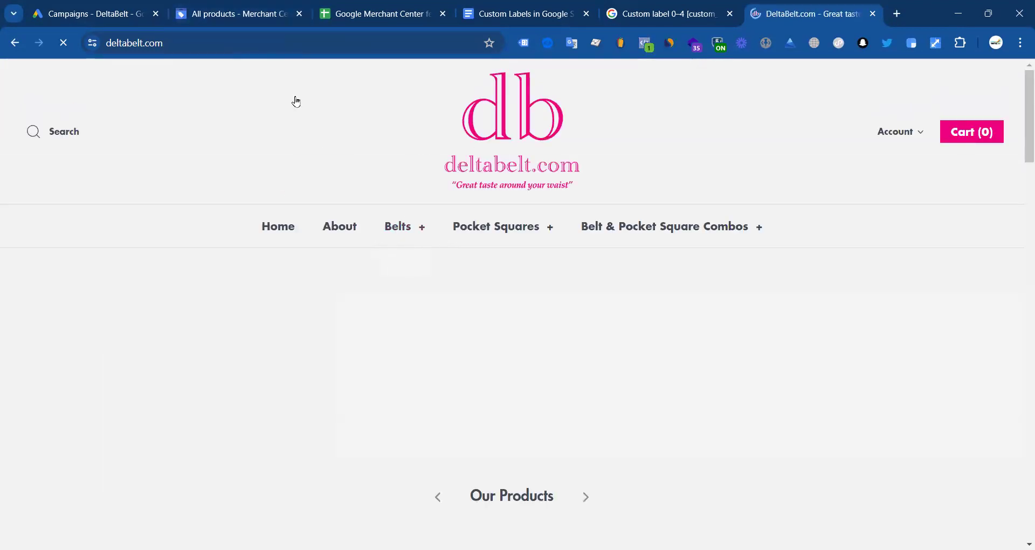
Step: Sort products by Item ID and paste the first item ID into A2, widening column A
click(238, 14)
scroll(344, 420, down, 1)
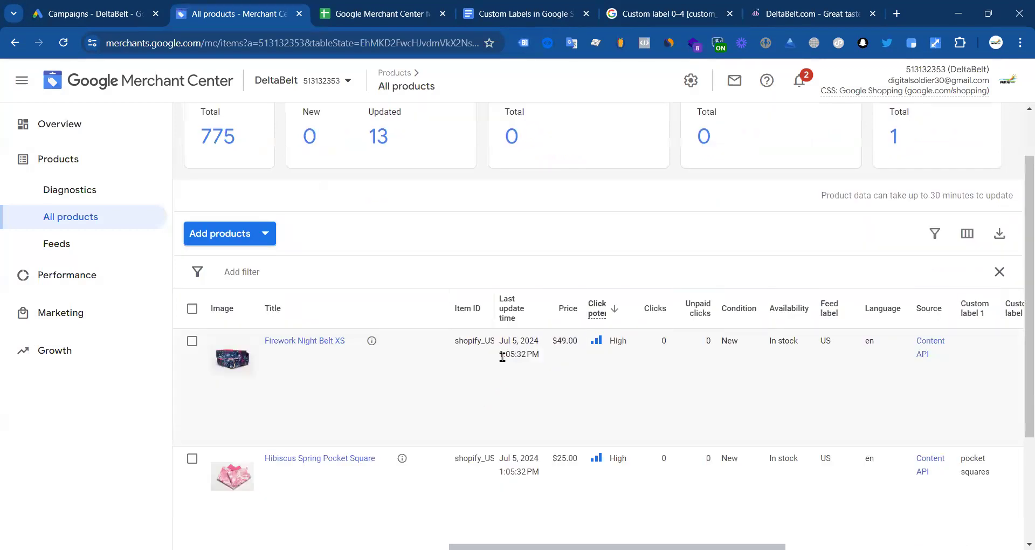
click(489, 305)
drag(493, 306, 573, 306)
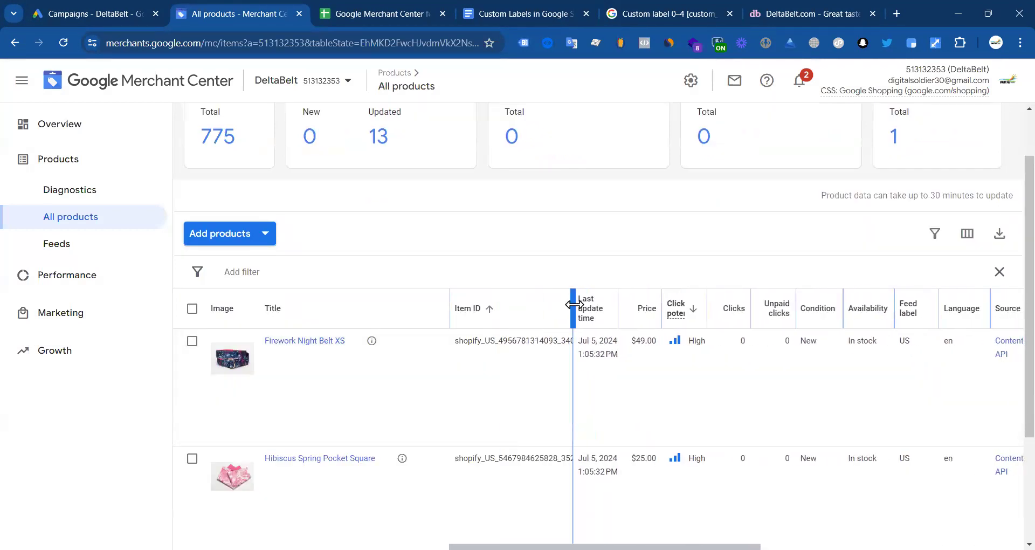
double_click(506, 344)
drag(572, 297, 764, 302)
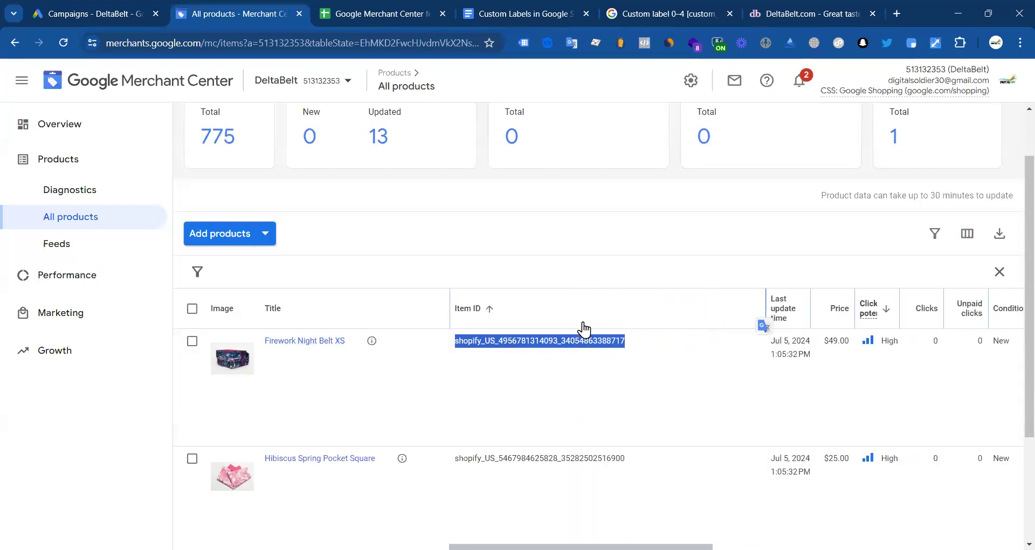
click(347, 11)
click(140, 188)
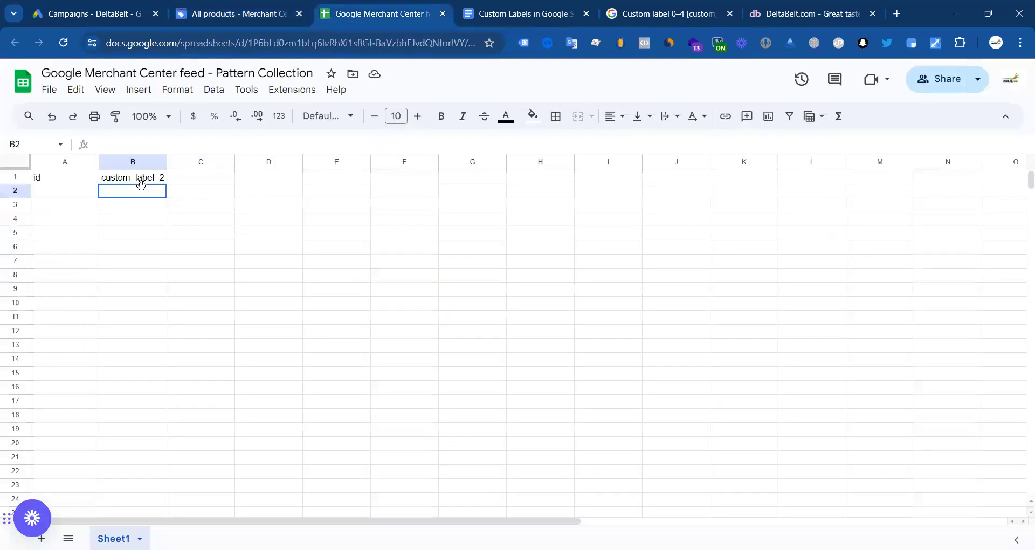
double_click(47, 190)
key(ctrl+v)
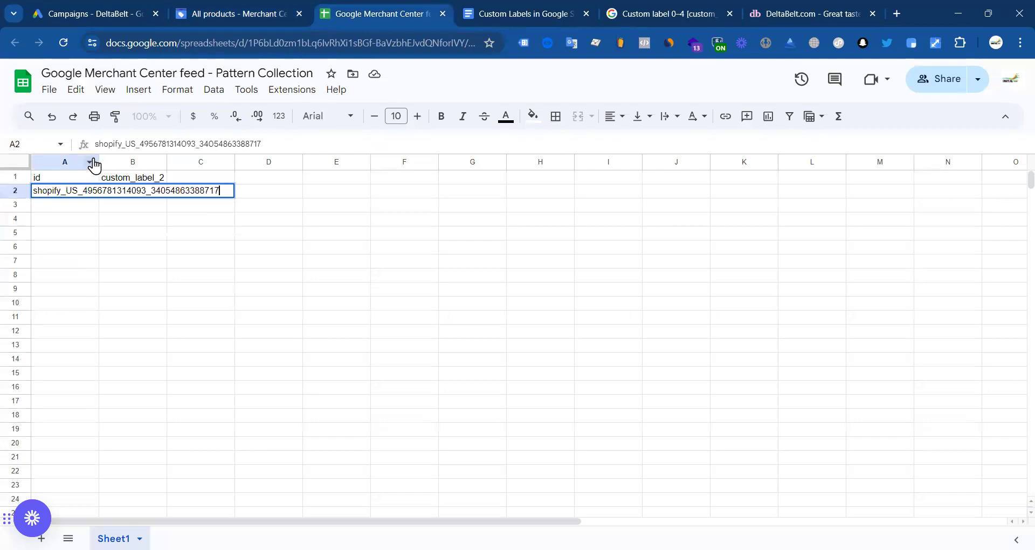
drag(150, 160, 251, 162)
click(294, 235)
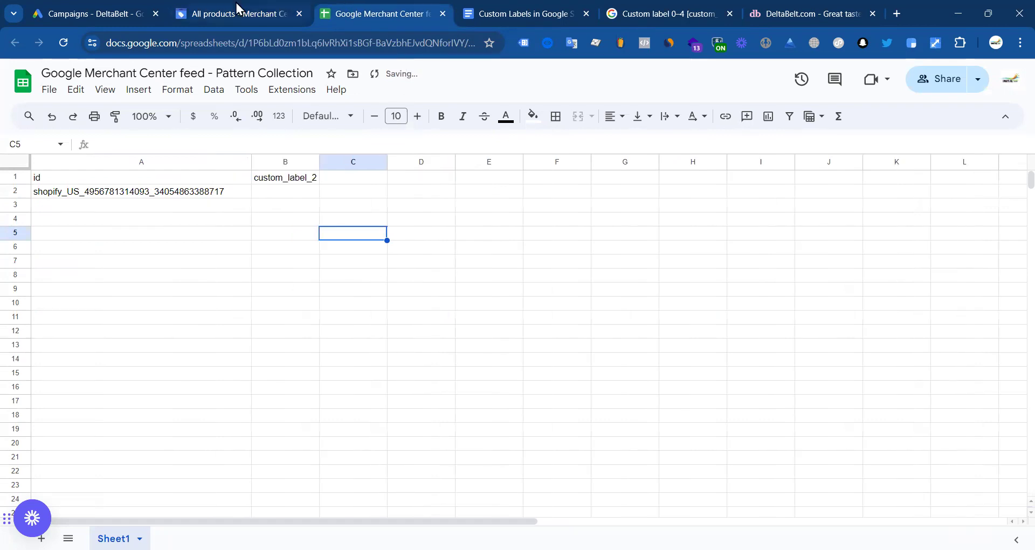
Step: Paste the second product's item ID into A3
click(240, 9)
double_click(513, 458)
key(ctrl+c)
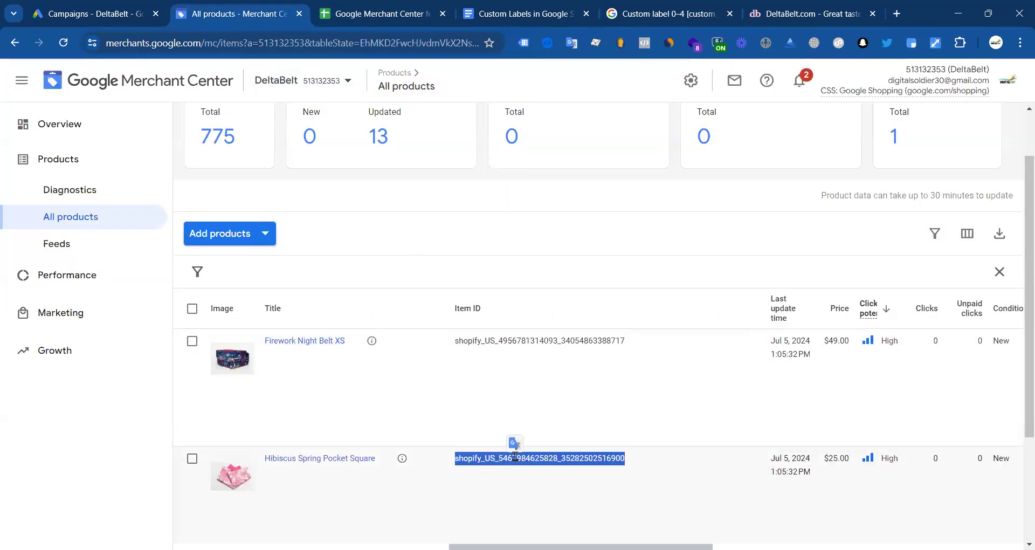
click(371, 14)
double_click(190, 205)
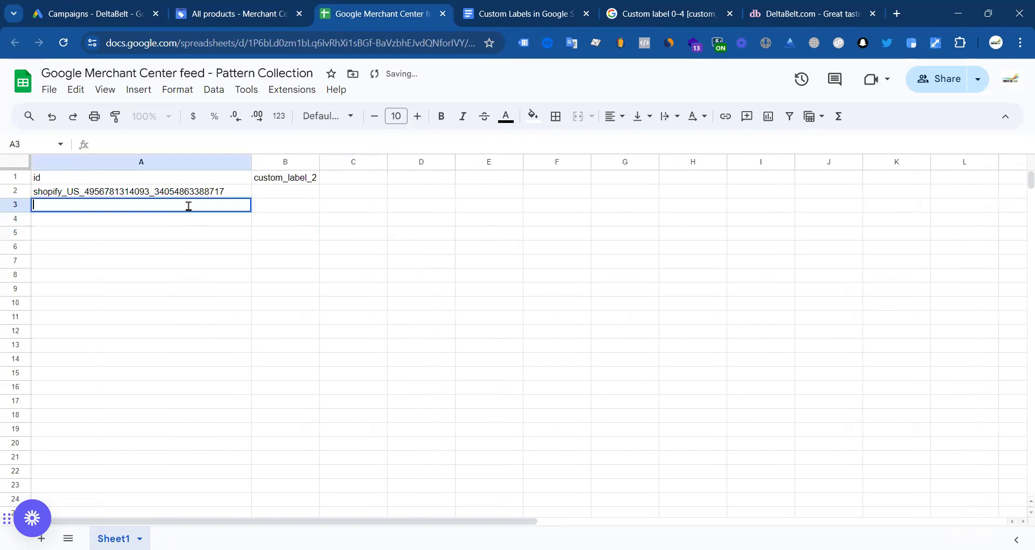
key(ctrl+v)
Step: Paste the Smooth Sailing product's item ID into A4
click(243, 12)
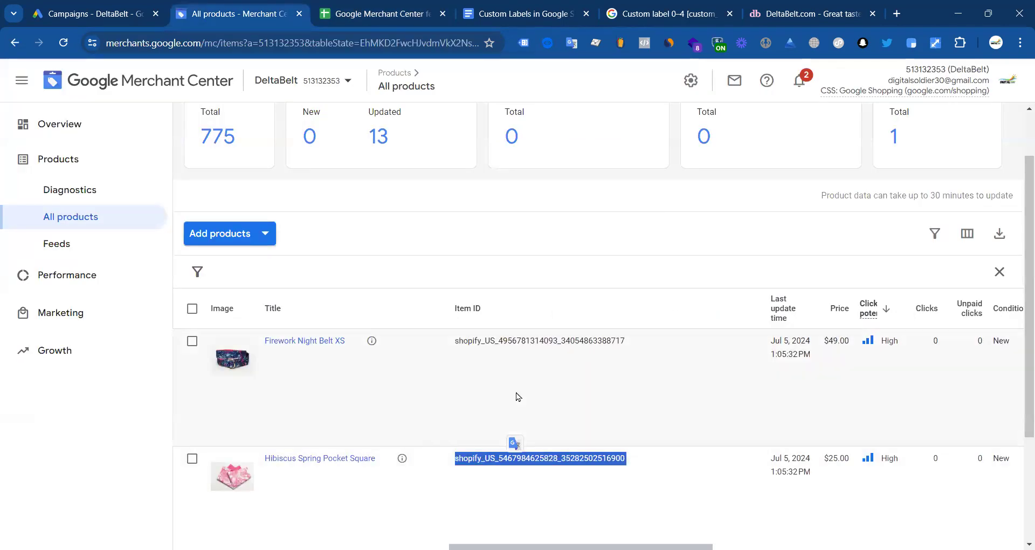
scroll(512, 439, down, 2)
double_click(526, 439)
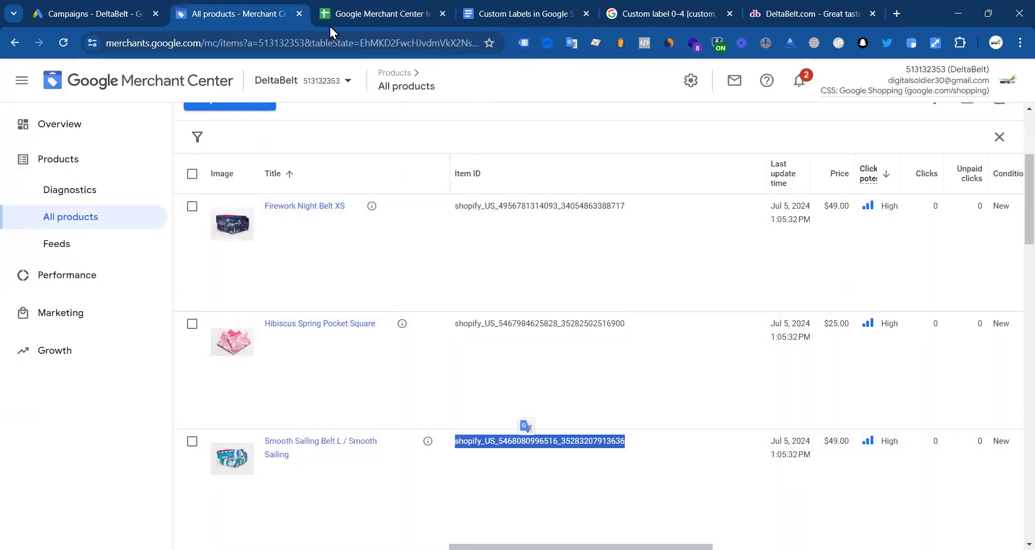
click(341, 15)
click(128, 231)
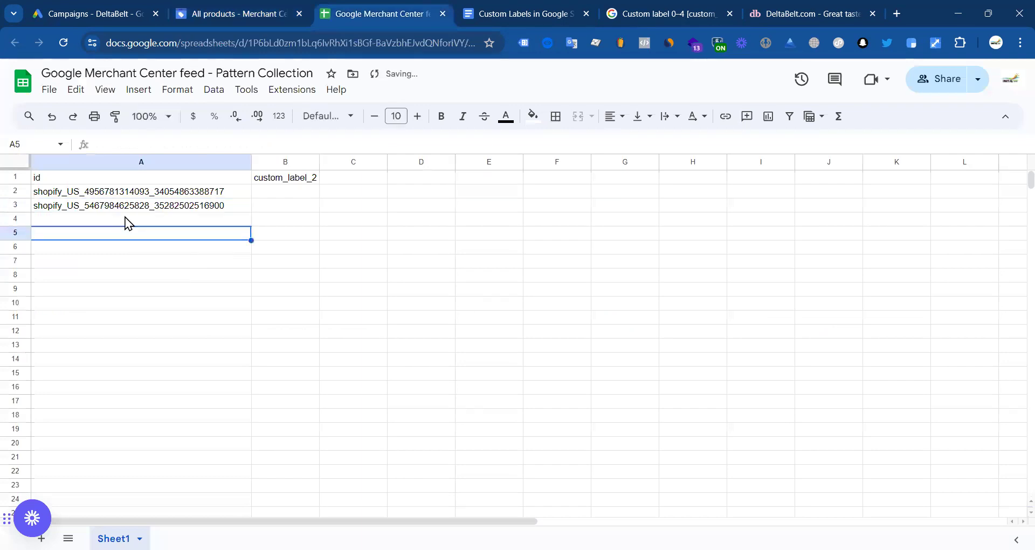
click(125, 218)
key(ctrl+v)
click(264, 238)
click(277, 192)
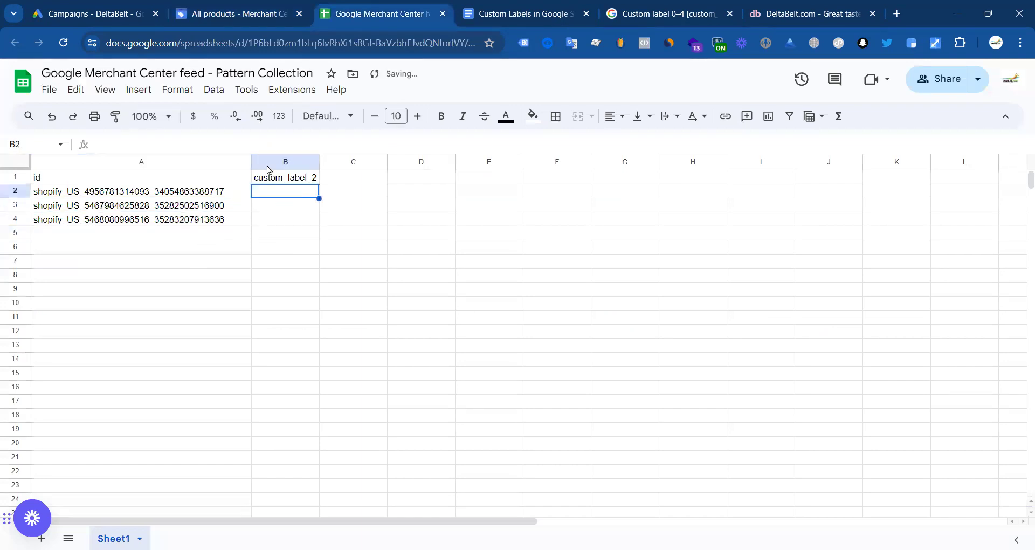
click(249, 14)
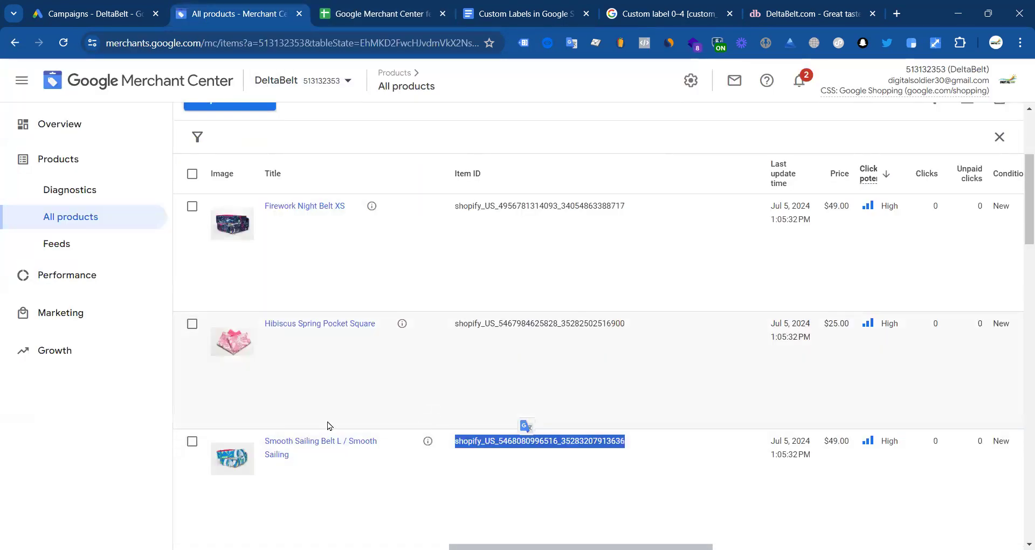
click(93, 259)
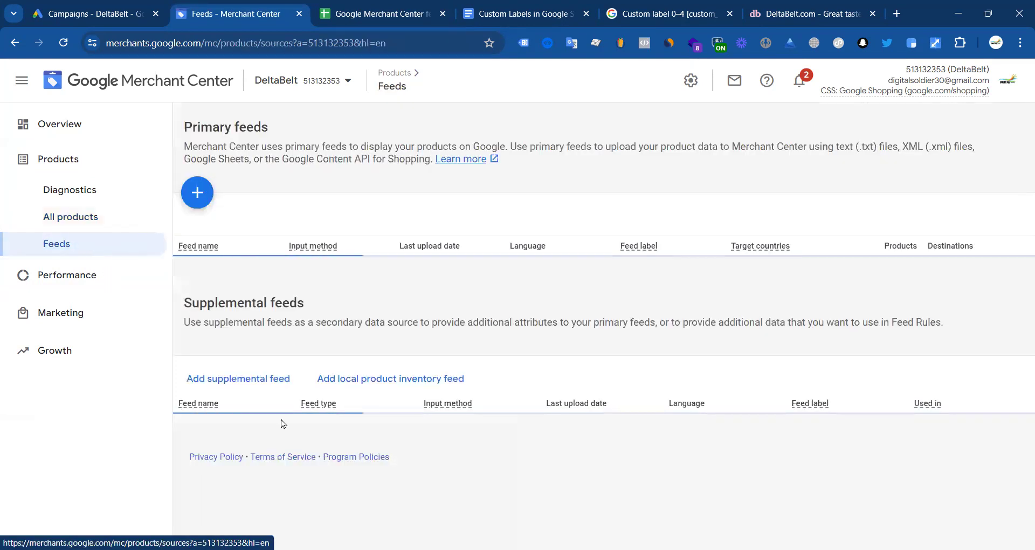
Step: Copy the feed name 'Pattern Collection' into B2 and fill it down through B4
scroll(166, 485, down, 2)
drag(169, 467, 208, 470)
click(208, 470)
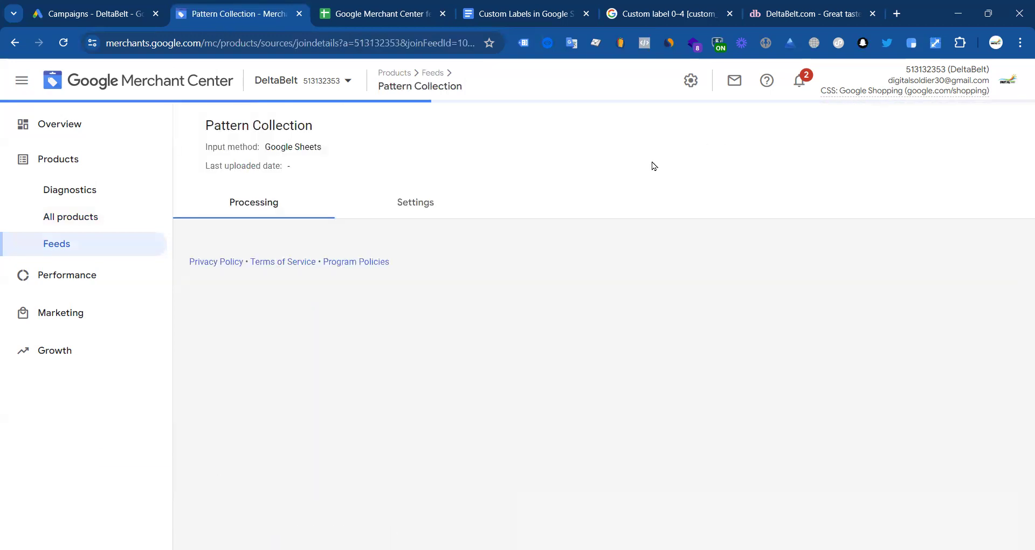
drag(315, 126, 205, 128)
key(ctrl+c)
click(366, 12)
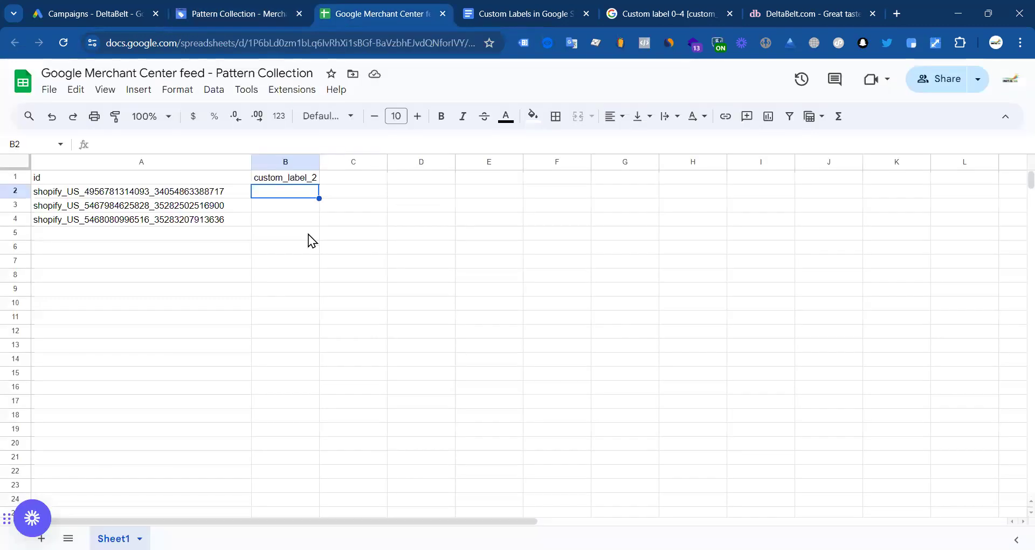
double_click(273, 190)
key(ctrl+v)
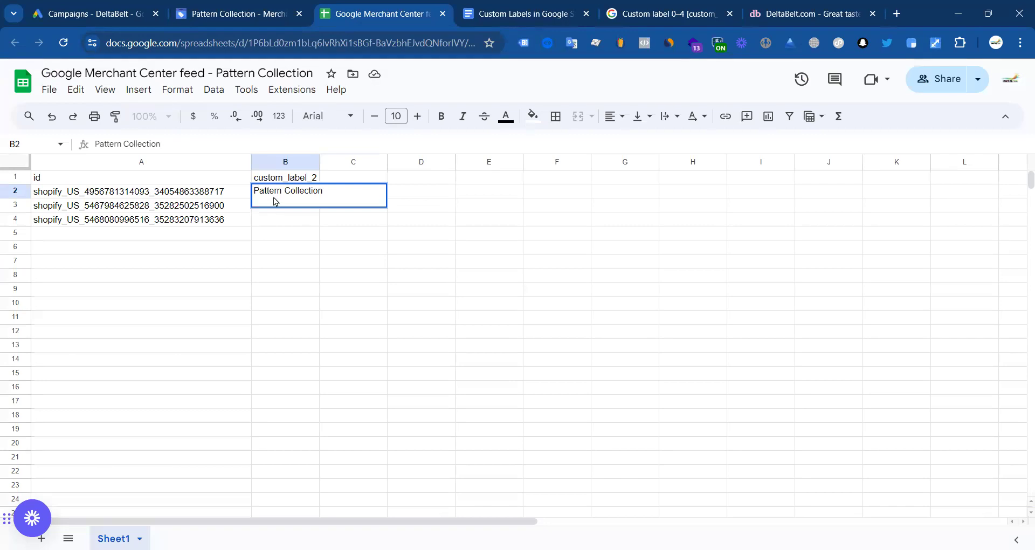
click(305, 268)
click(311, 192)
drag(319, 199, 318, 225)
click(388, 241)
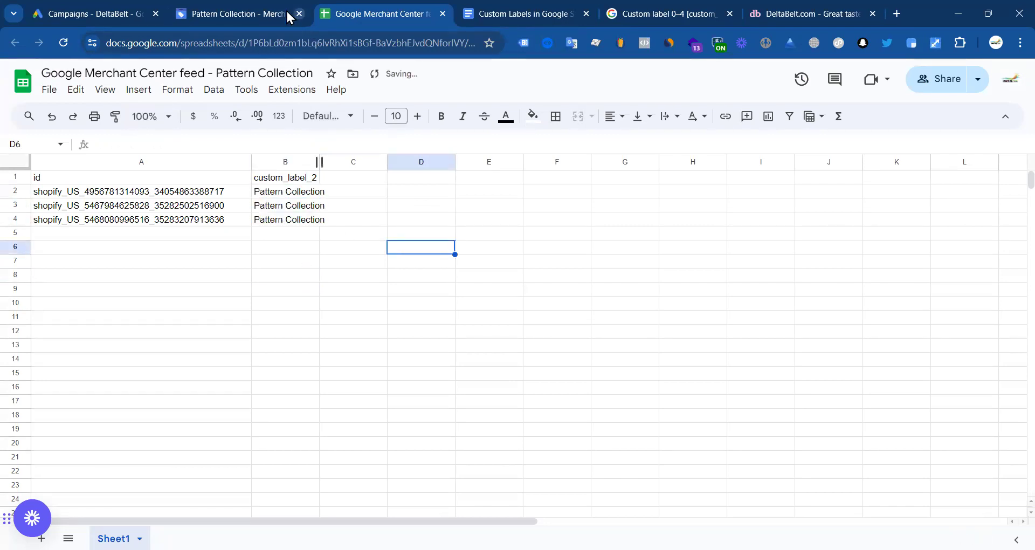
click(286, 12)
Step: Widen column B of the feed spreadsheet so 'Pattern Collection' fits
click(841, 131)
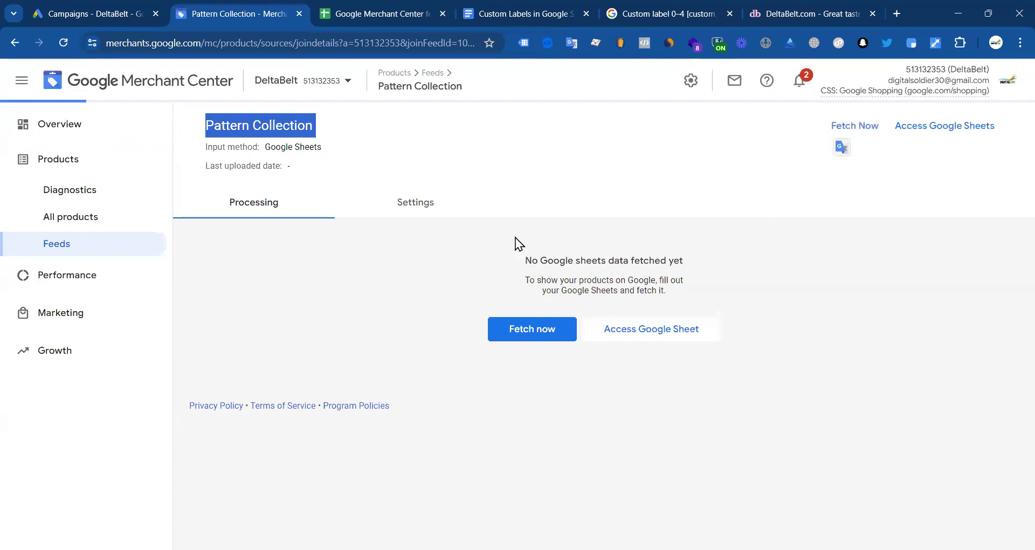
click(360, 10)
click(276, 276)
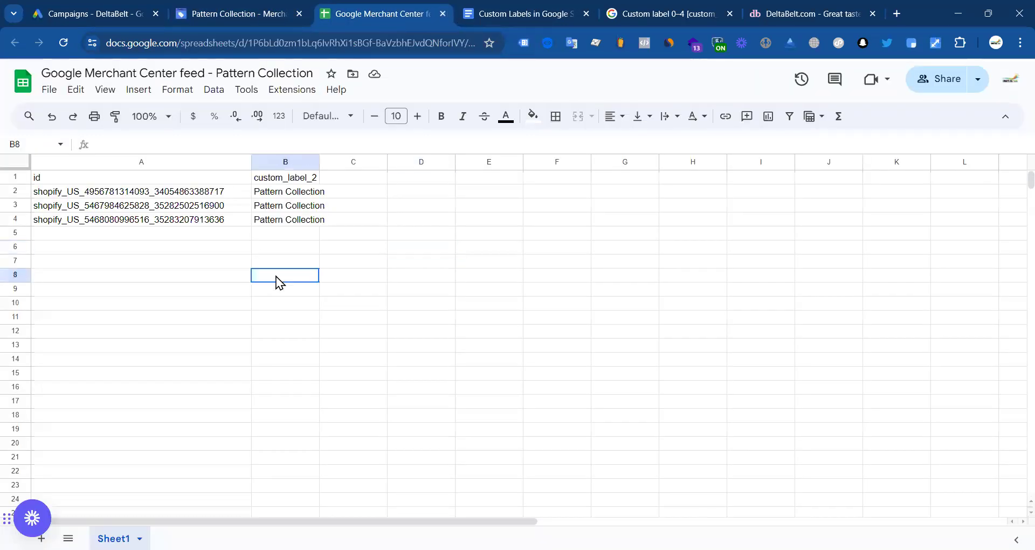
drag(319, 161, 362, 219)
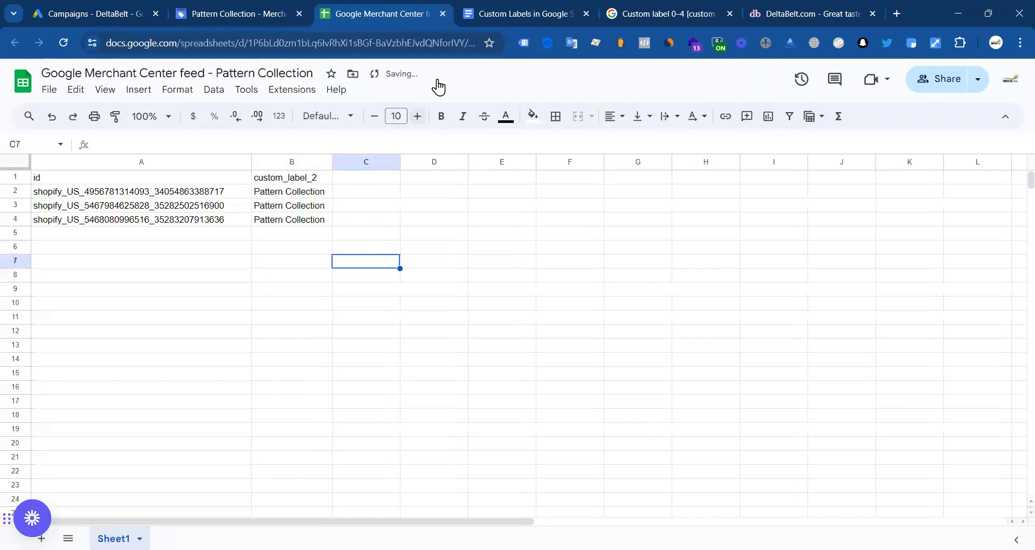
Step: Fetch the Pattern Collection feed until 'Your file is being processed' appears
click(442, 14)
click(274, 8)
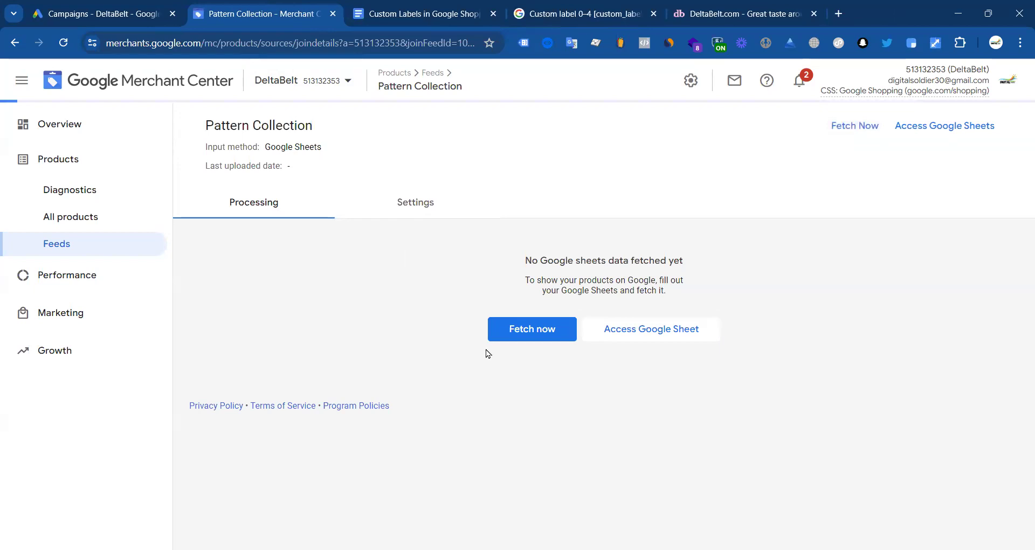
click(549, 331)
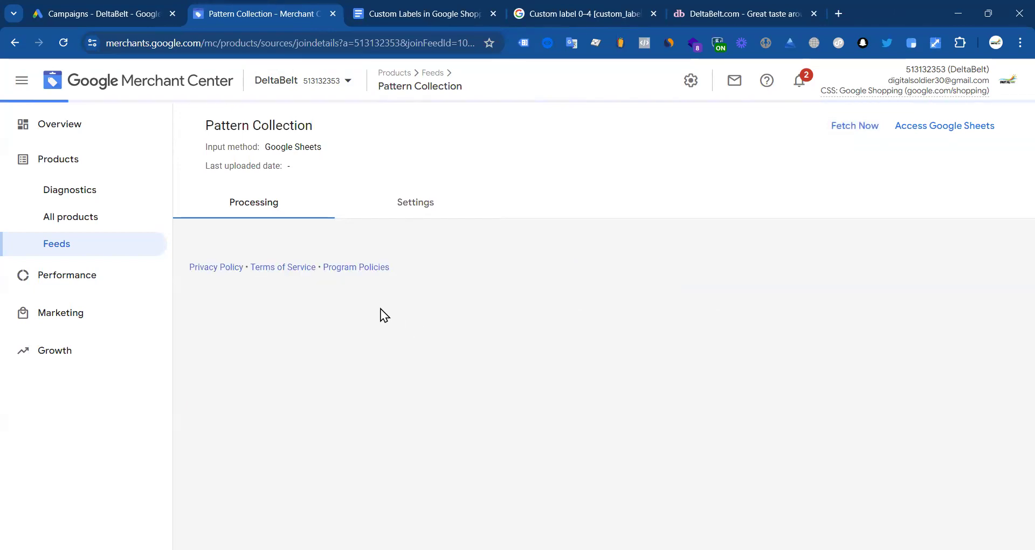
click(852, 129)
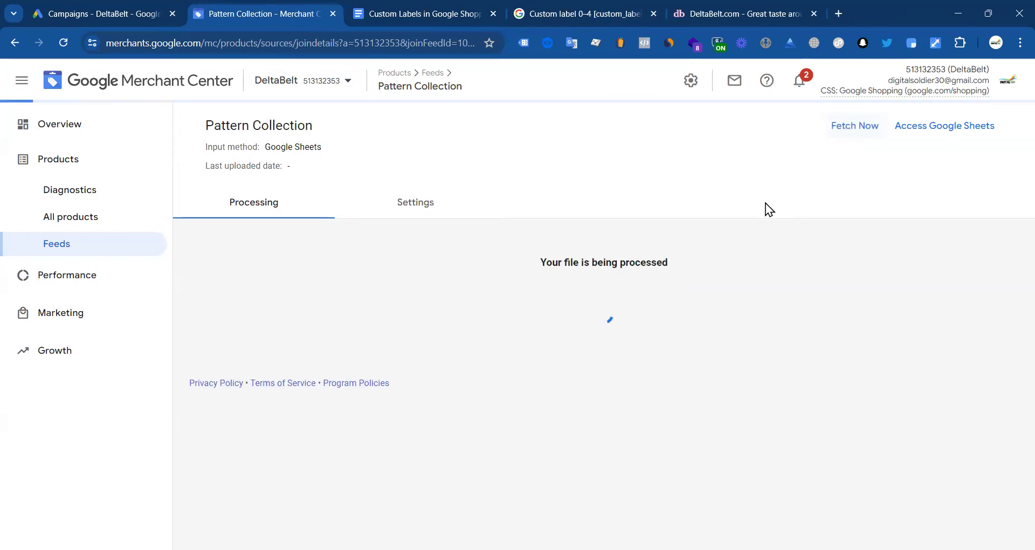
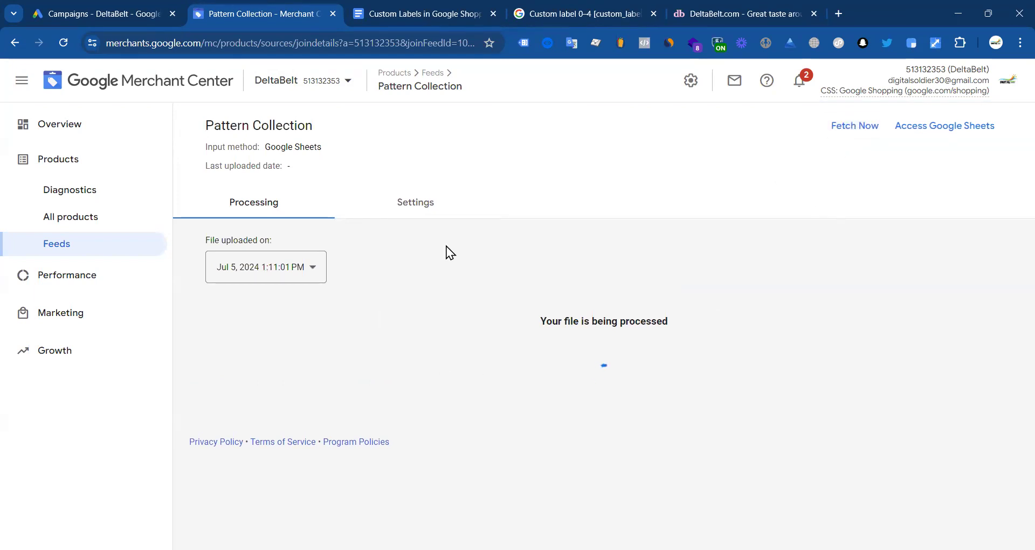
Step: Review the Pattern Collection feed's settings, fetch schedule and processing report (3 of 3 items matched), then list all products
click(423, 212)
click(280, 203)
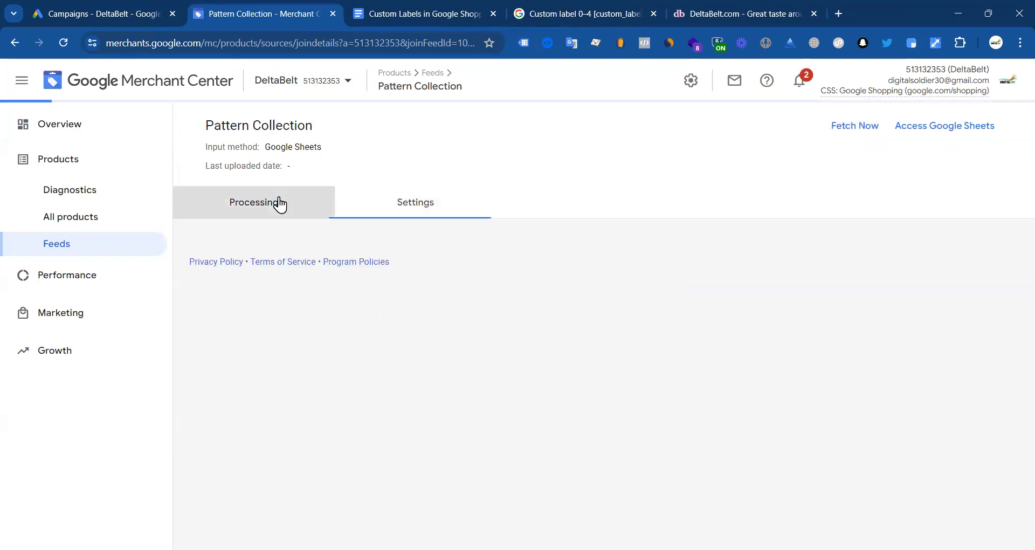
click(450, 195)
click(450, 266)
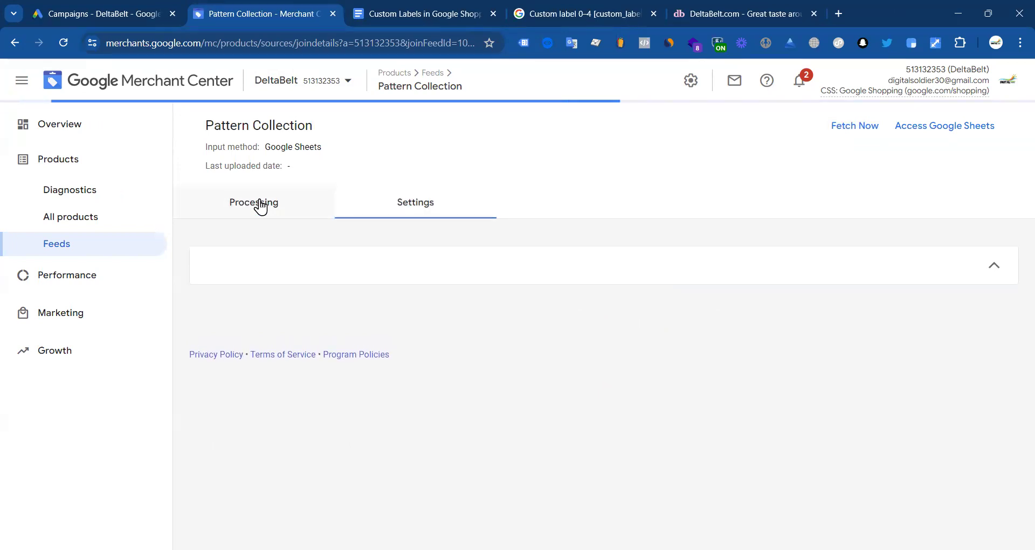
click(261, 205)
click(410, 207)
click(383, 263)
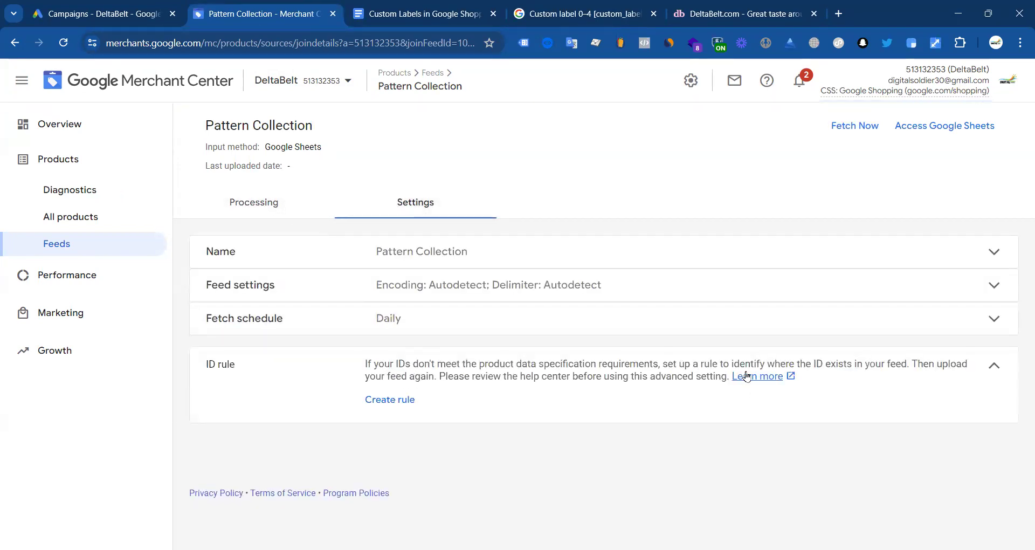
click(423, 323)
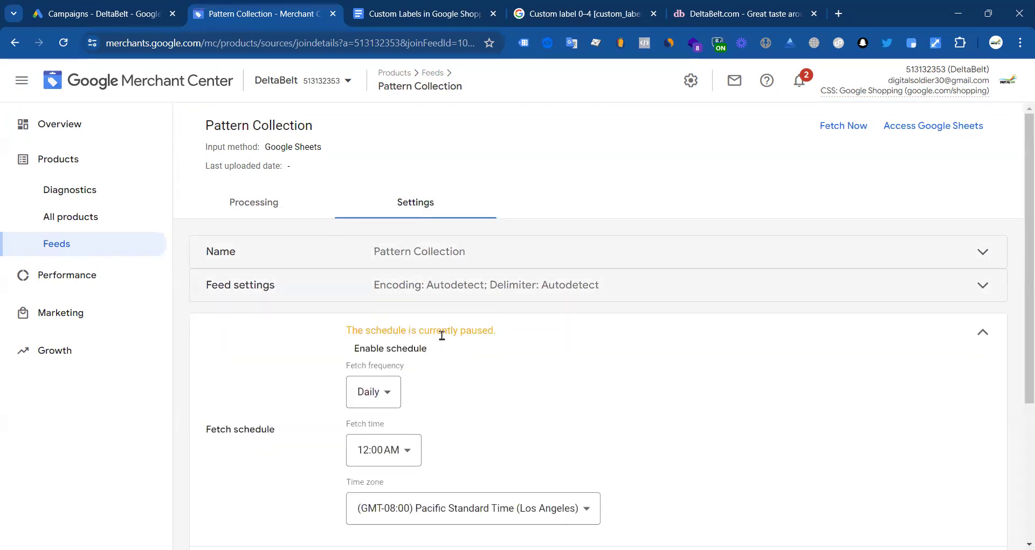
click(248, 205)
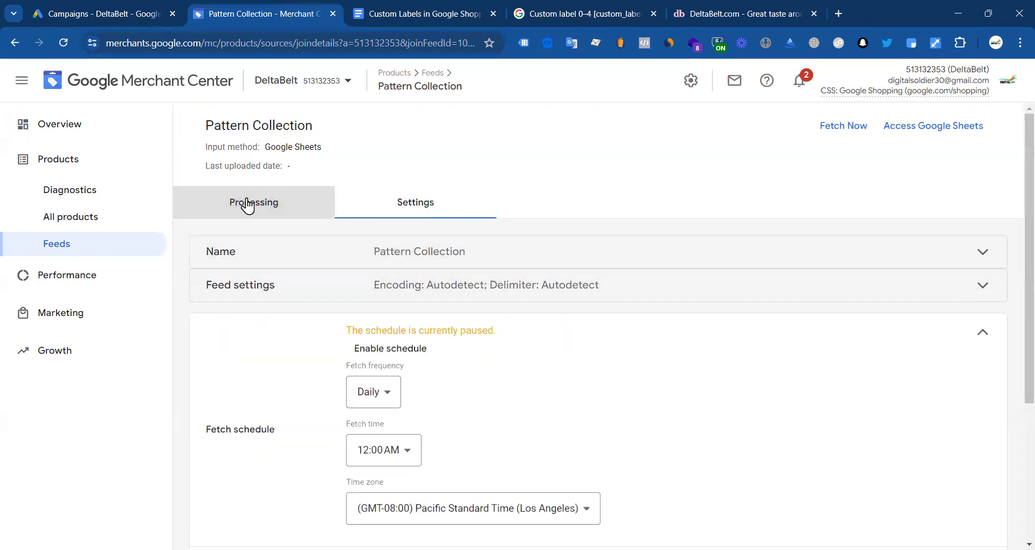
click(855, 128)
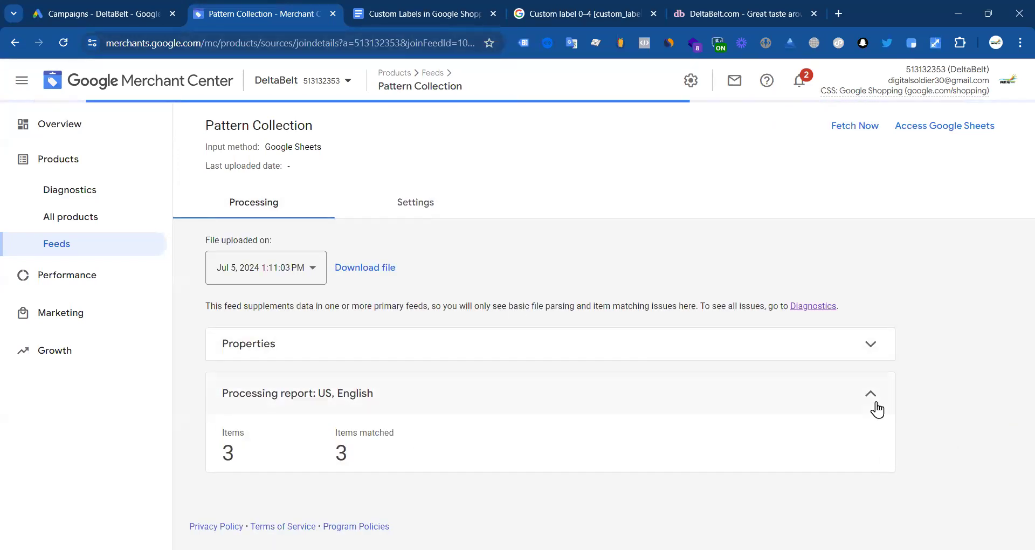
click(76, 218)
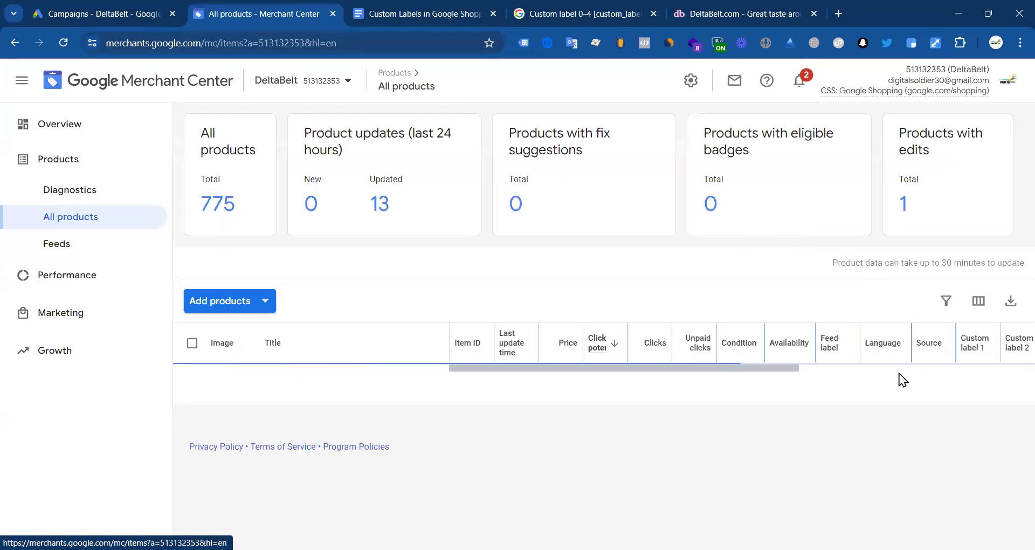
Step: Sort the All products table by Custom label 2 and Custom label 3, both directions
drag(785, 370, 921, 372)
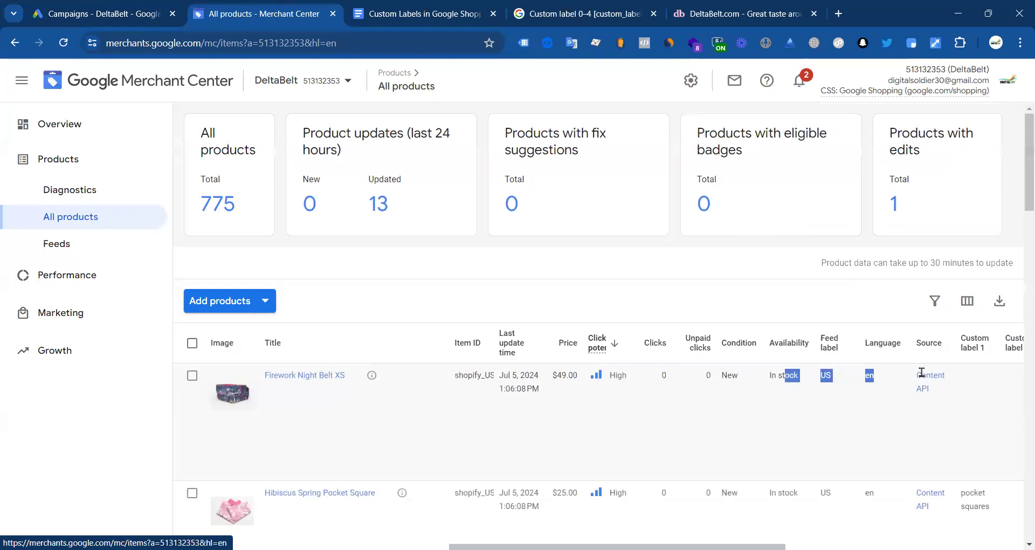
scroll(808, 420, down, 5)
drag(717, 447, 754, 533)
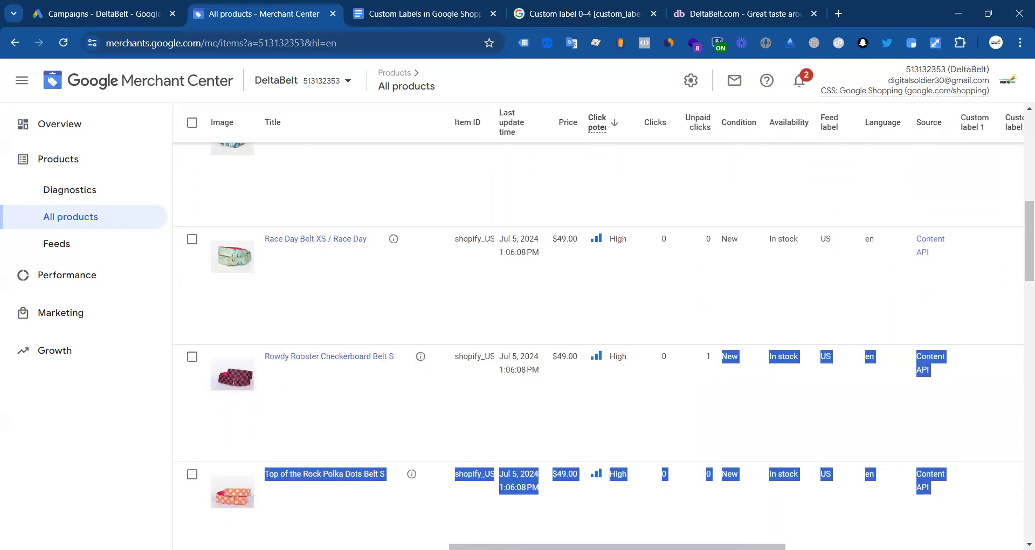
scroll(598, 334, right, 7)
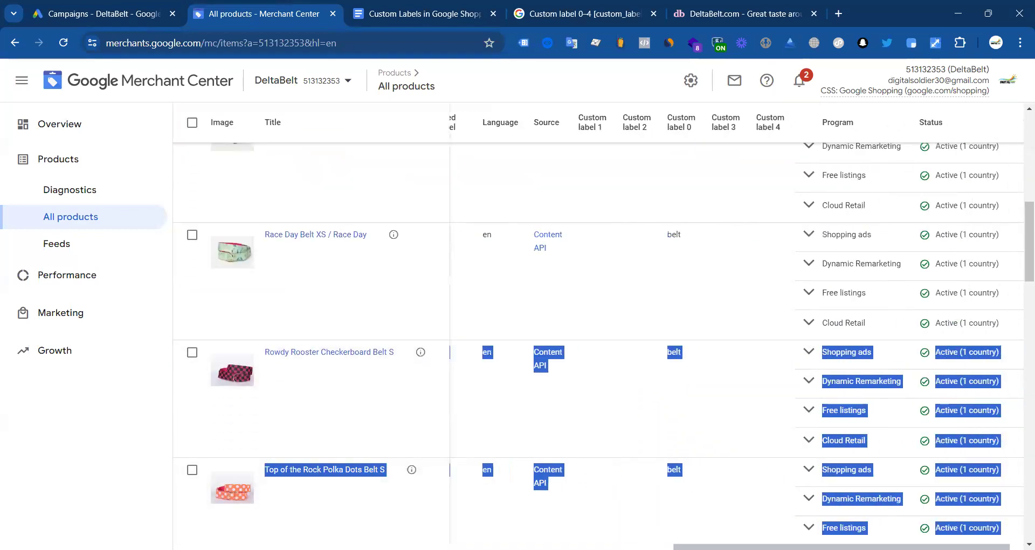
scroll(640, 129, up, 5)
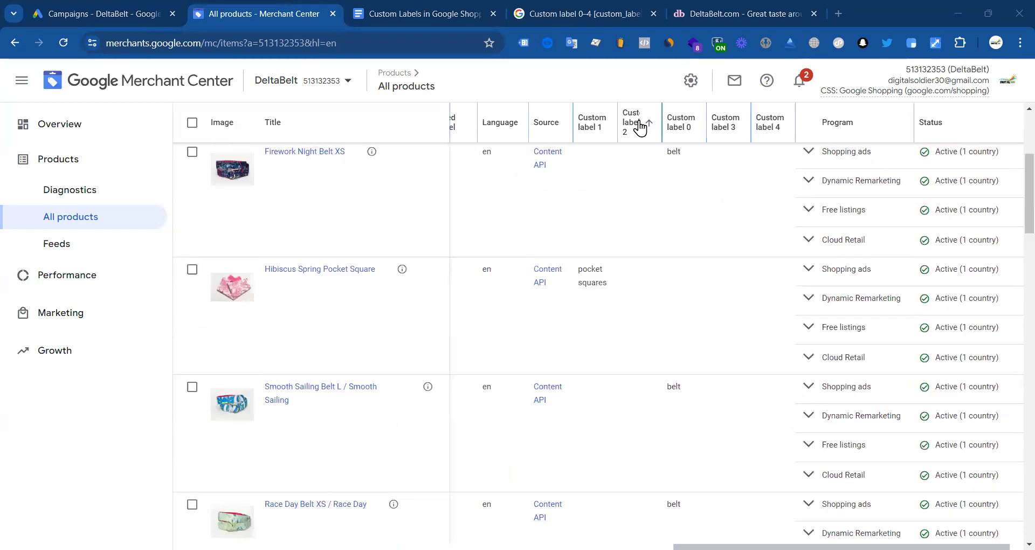
click(640, 128)
click(639, 116)
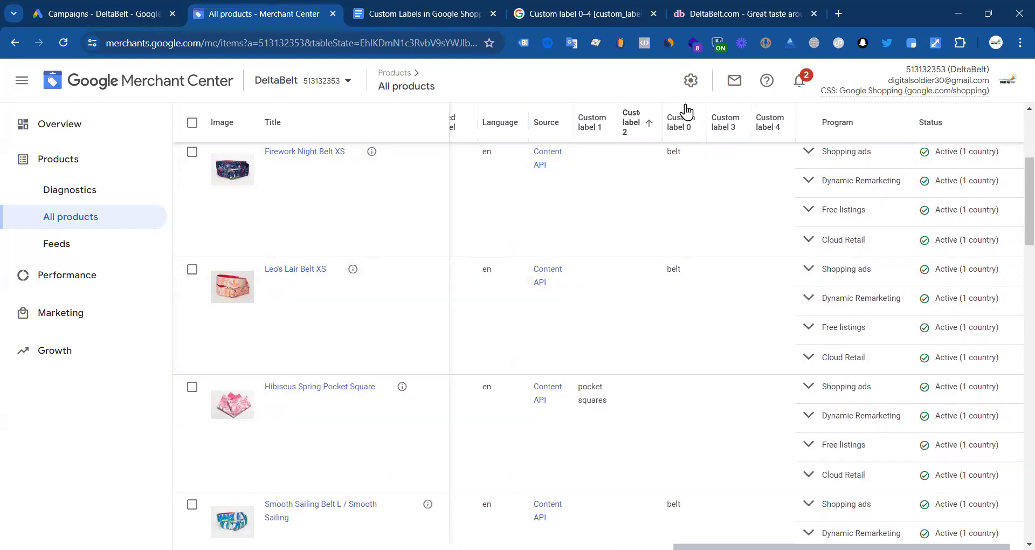
click(731, 129)
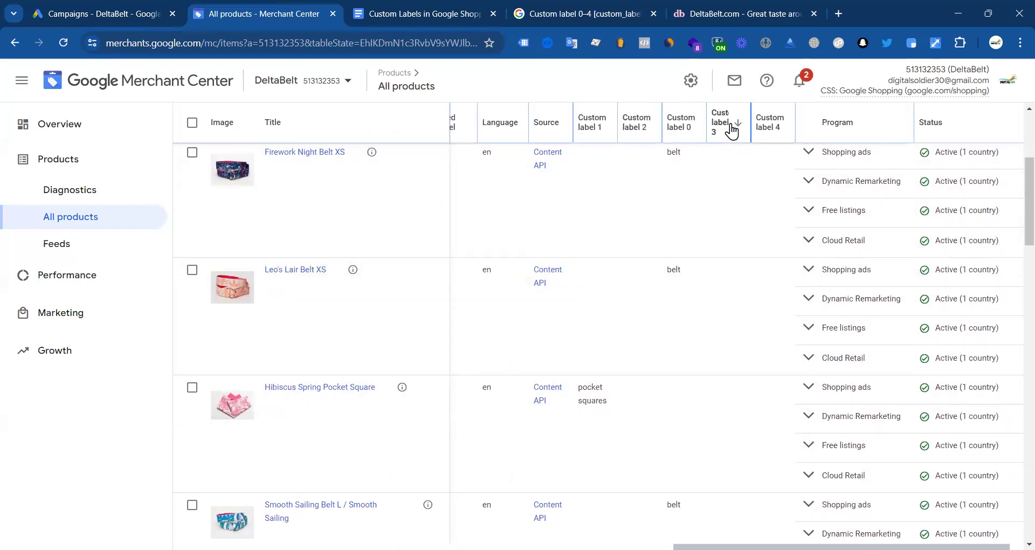
click(630, 129)
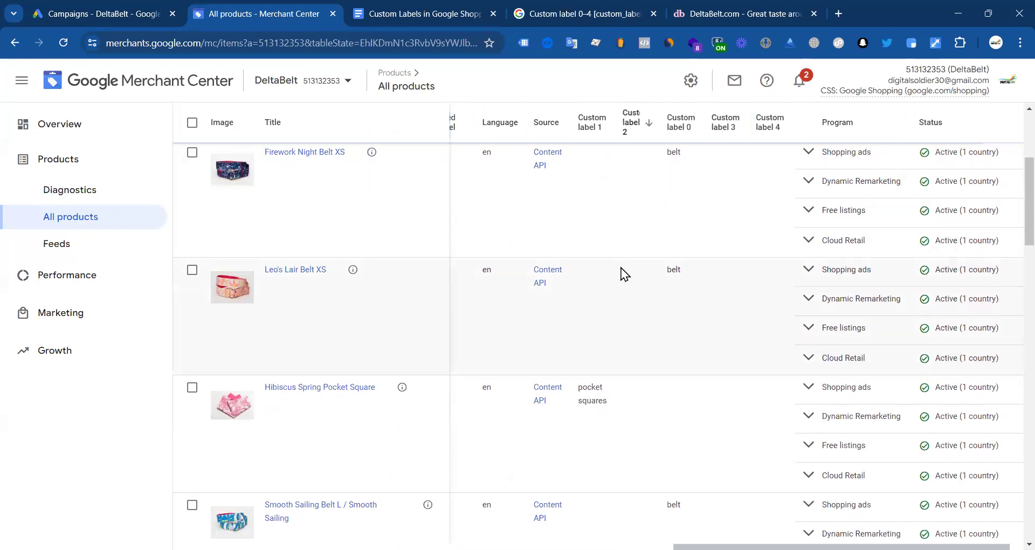
scroll(620, 431, down, 15)
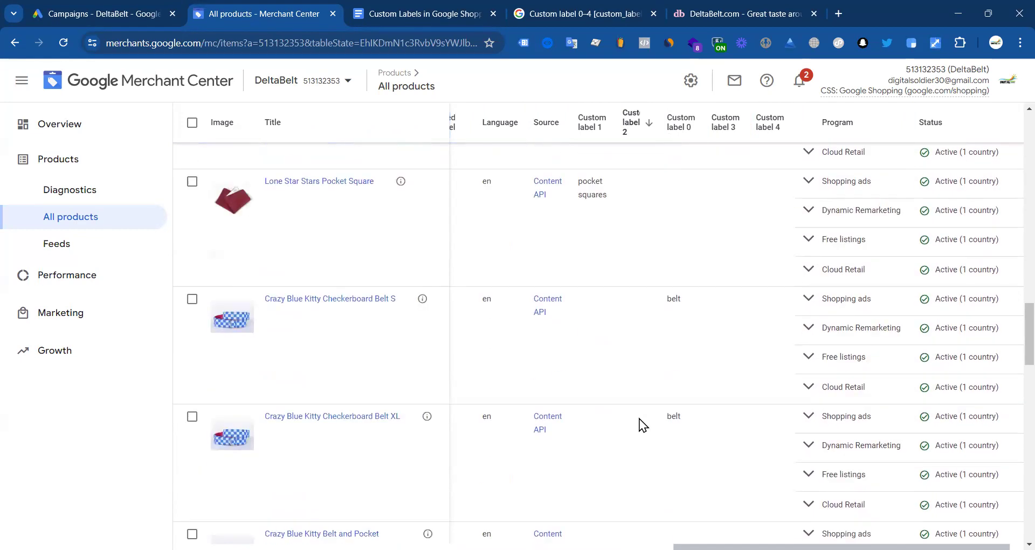
scroll(641, 415, up, 10)
scroll(643, 410, up, 10)
click(646, 343)
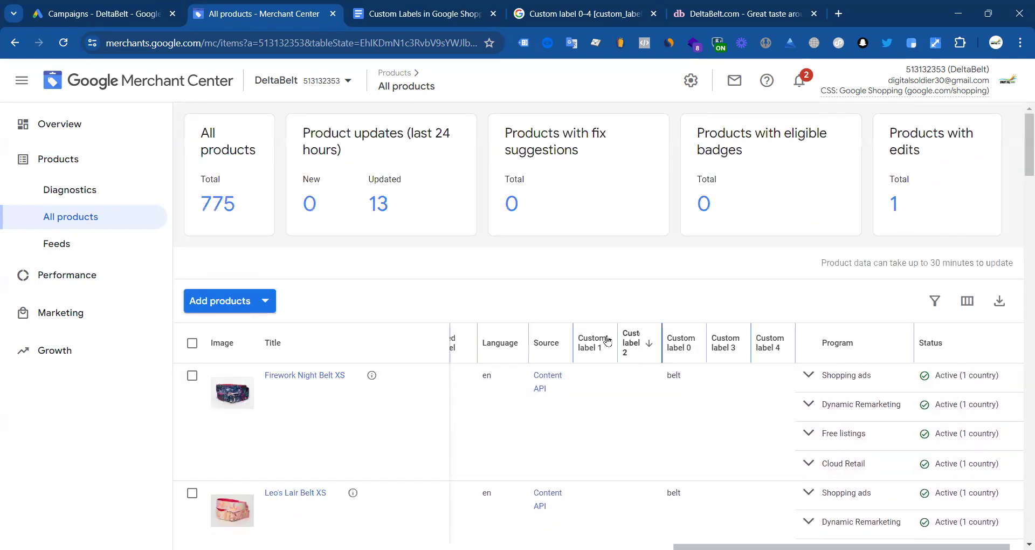
click(646, 343)
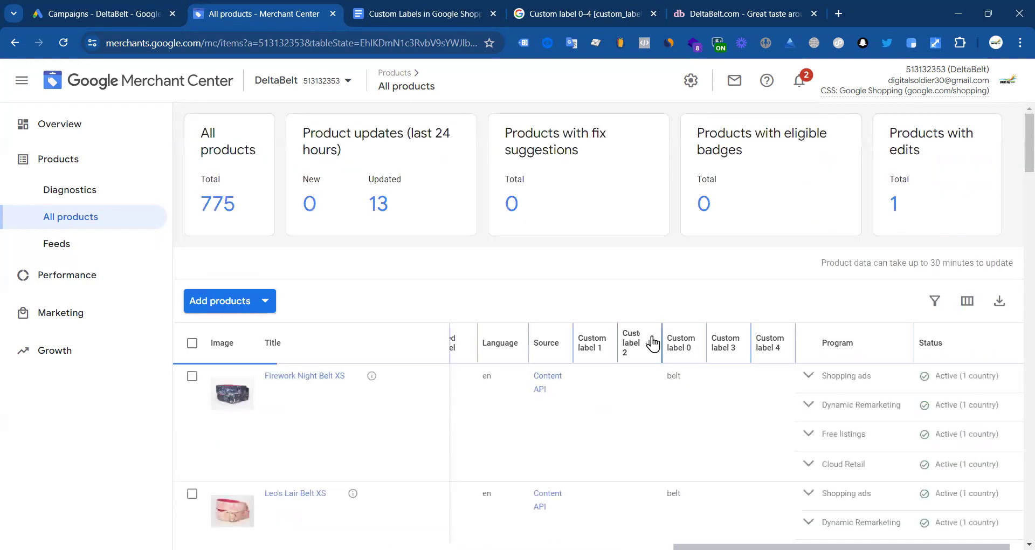
Step: Re-sort by Custom labels 0 and 3 to confirm the Hibiscus pocket square shows pattern collection
scroll(653, 353, down, 8)
scroll(650, 355, up, 8)
scroll(641, 357, down, 7)
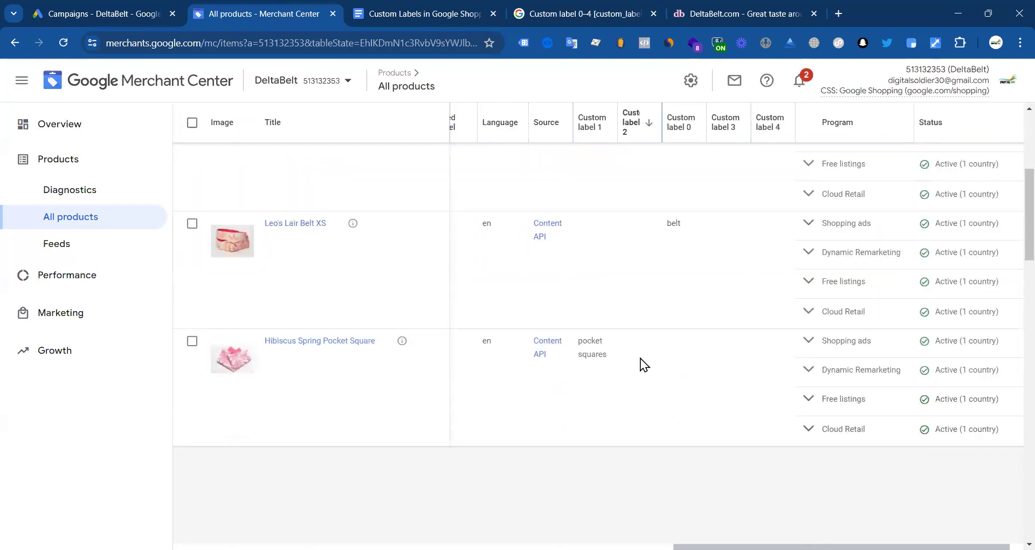
scroll(635, 361, up, 8)
click(637, 351)
click(691, 343)
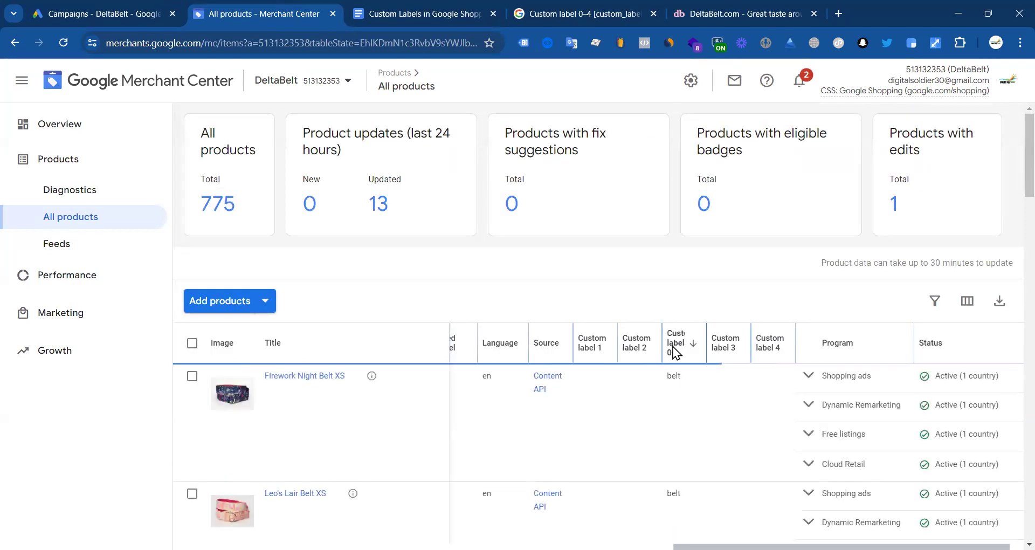
scroll(653, 356, down, 4)
scroll(608, 368, down, 15)
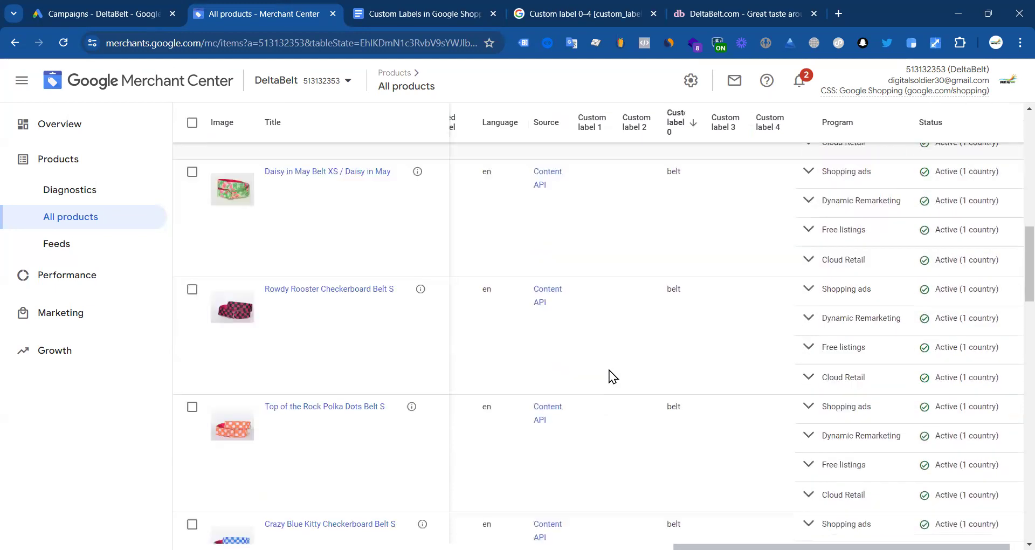
scroll(609, 375, down, 5)
scroll(639, 358, up, 20)
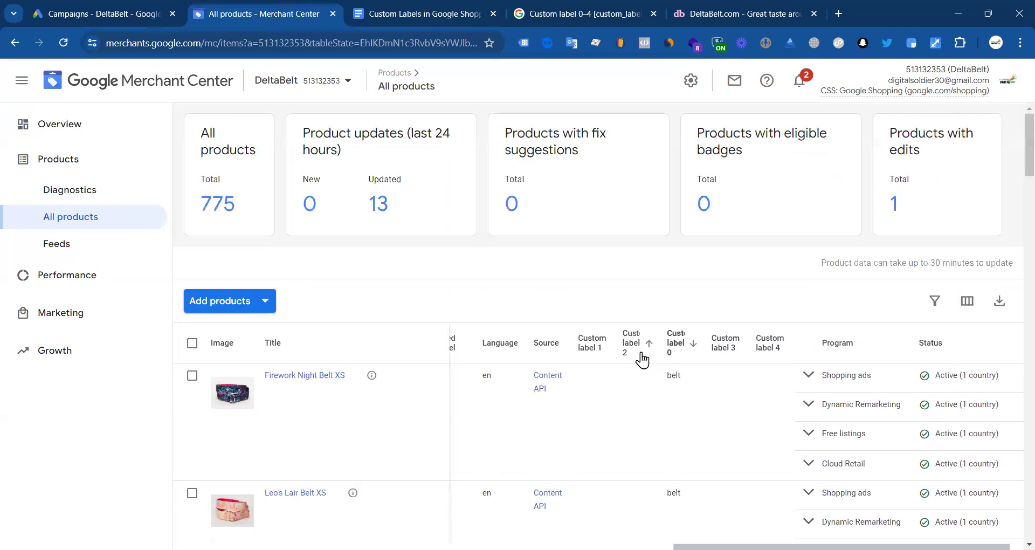
click(737, 343)
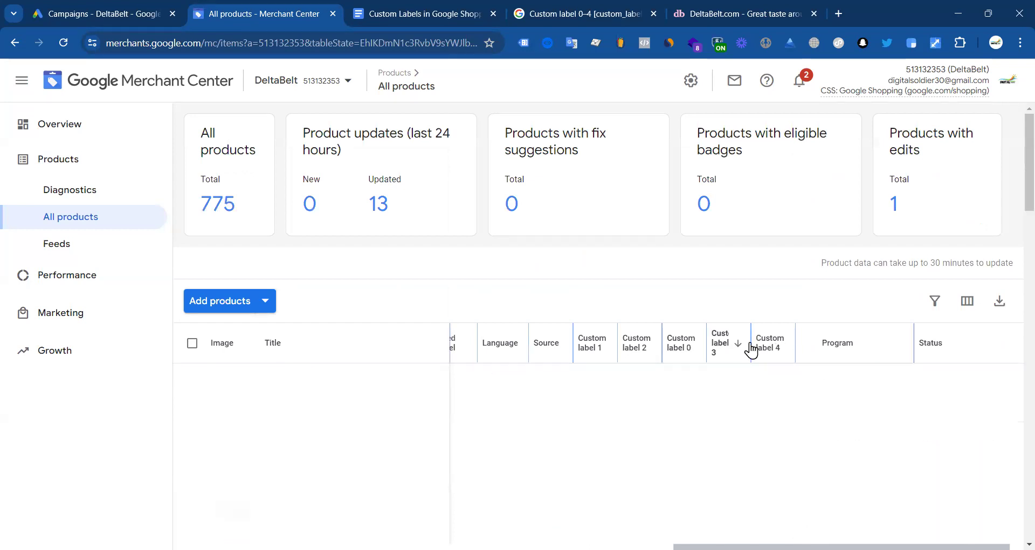
click(728, 345)
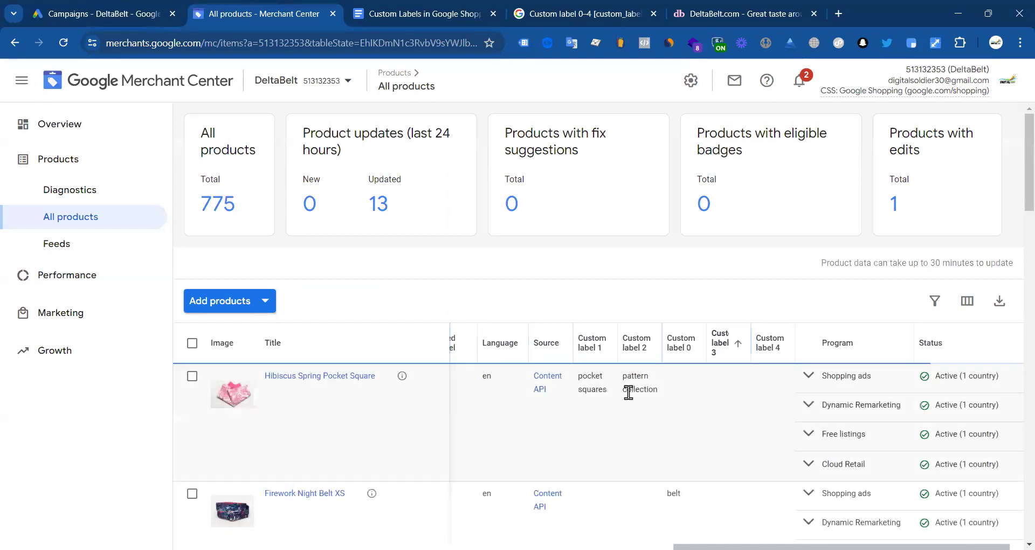
drag(621, 376, 654, 397)
click(654, 386)
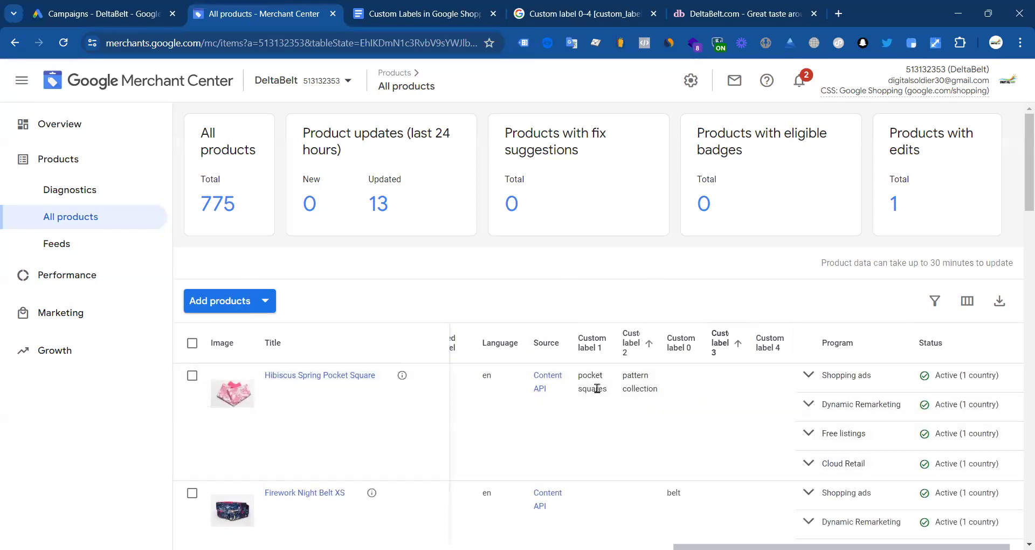
click(121, 7)
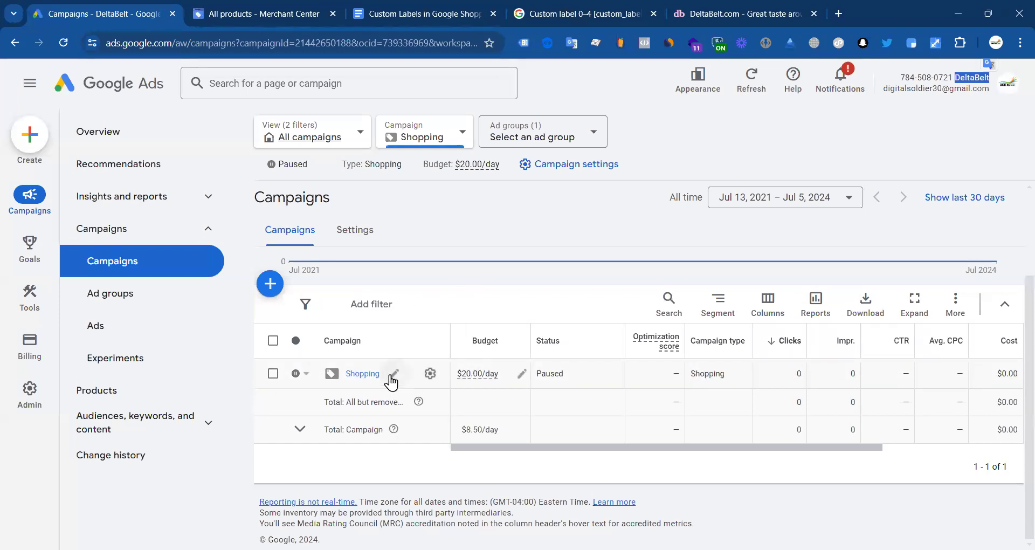
Step: Browse the Shopping campaign's ads and ad groups, checking Ad group 1's ad status
click(430, 374)
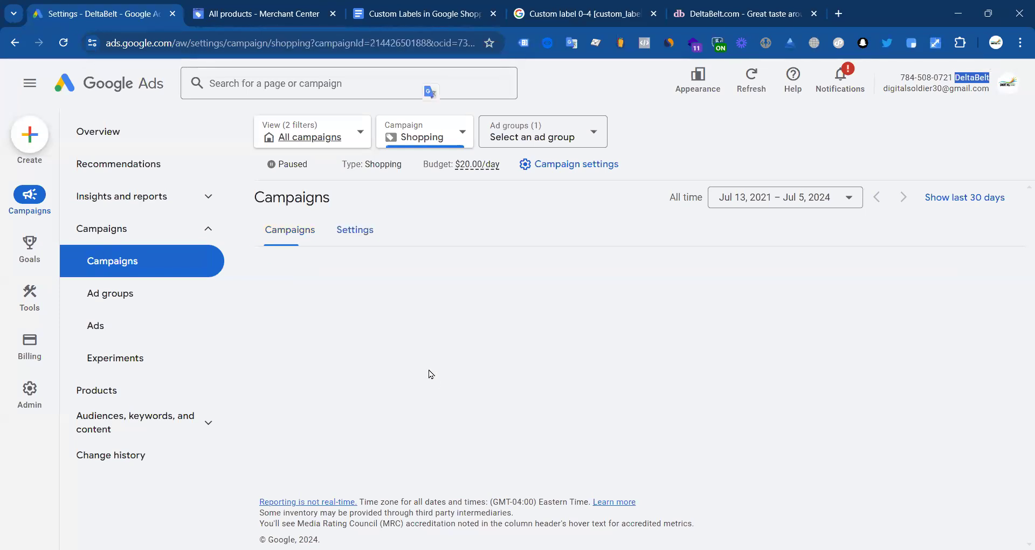
click(109, 324)
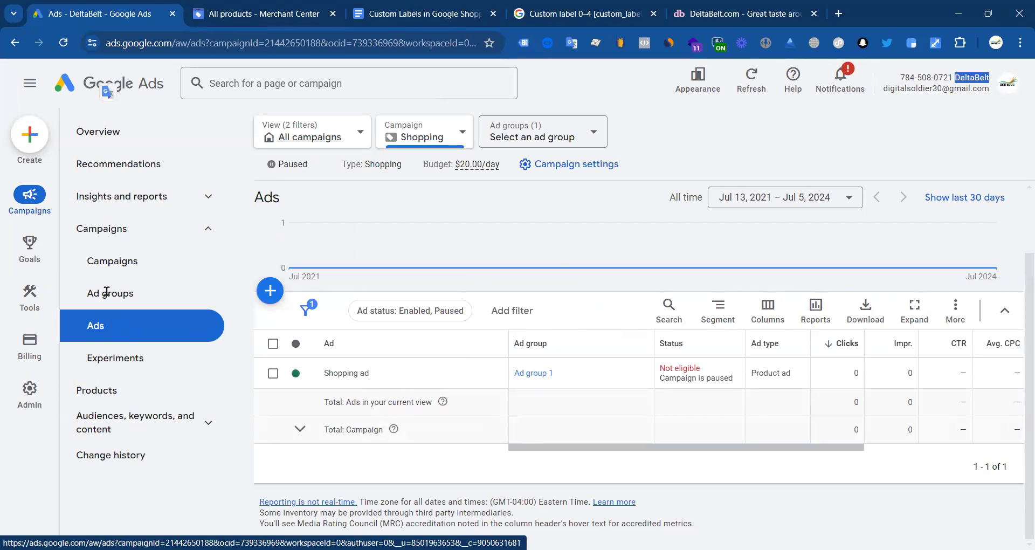
click(528, 374)
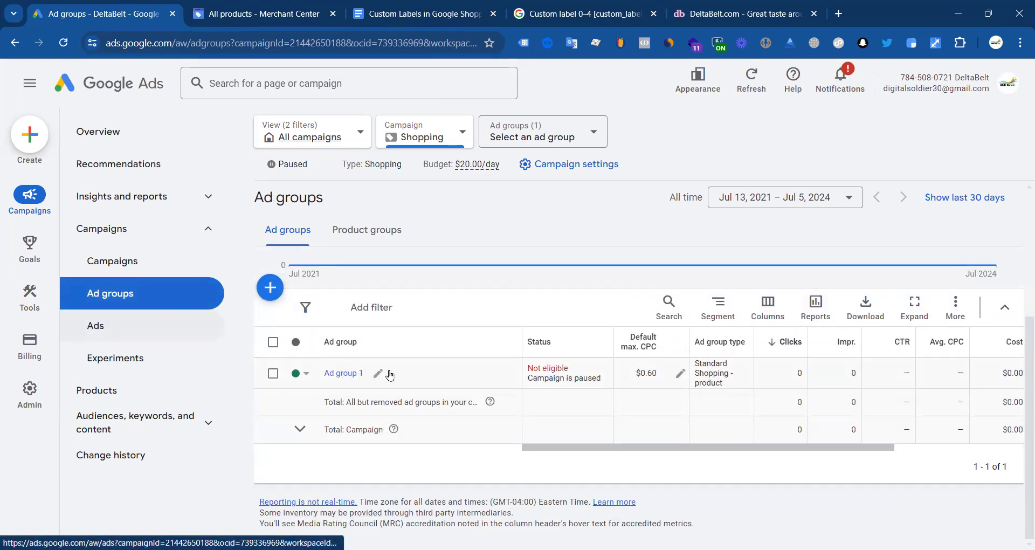
click(74, 326)
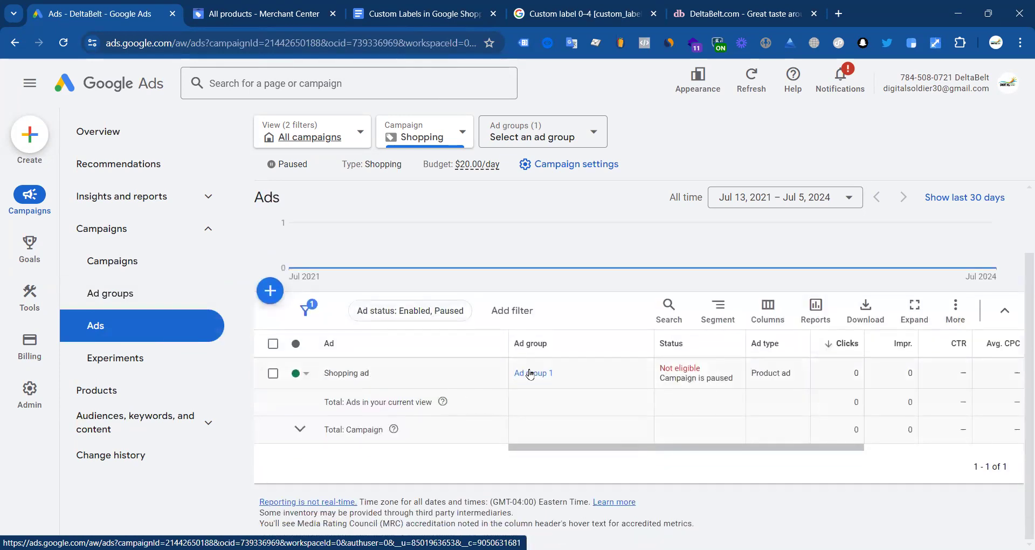
click(530, 373)
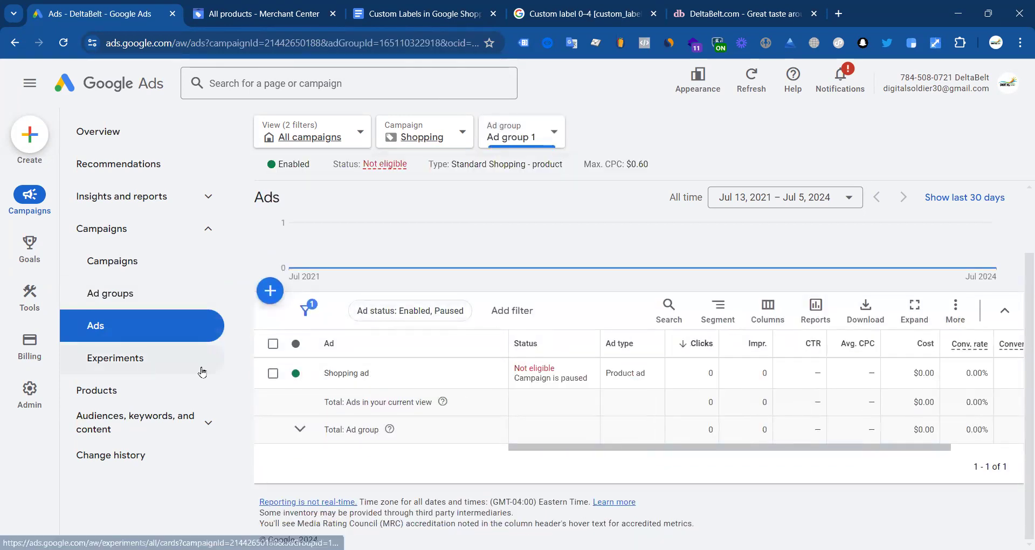
click(312, 376)
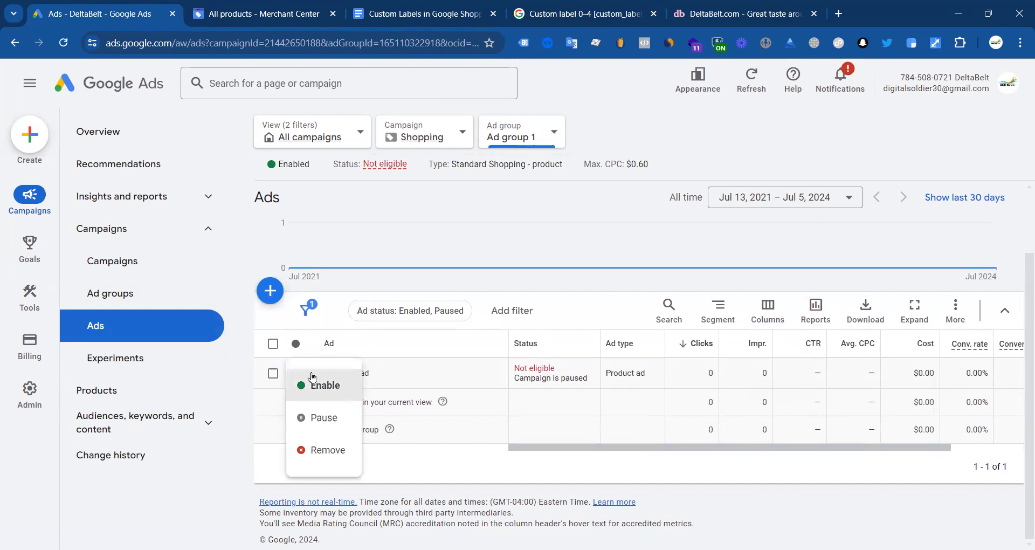
click(421, 386)
click(401, 311)
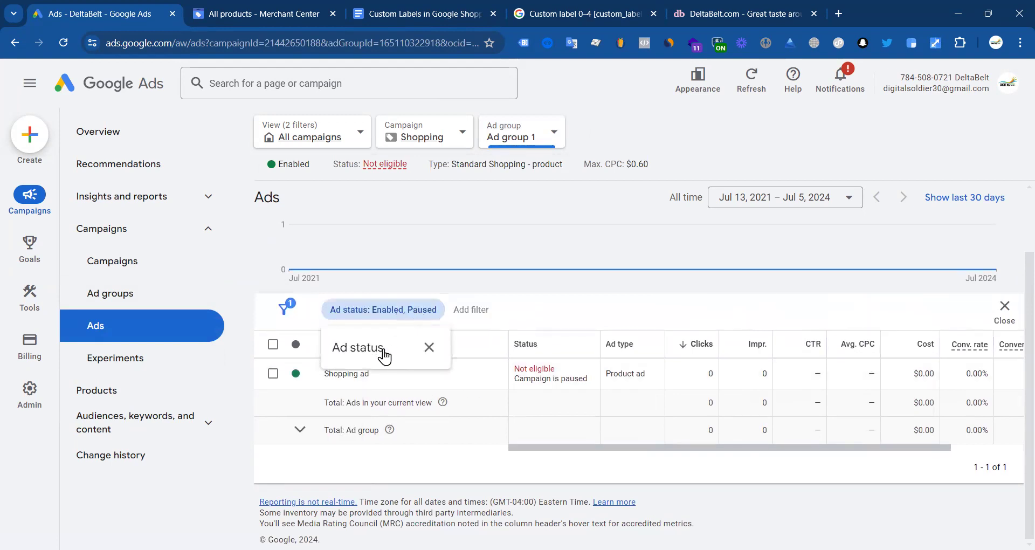
click(429, 347)
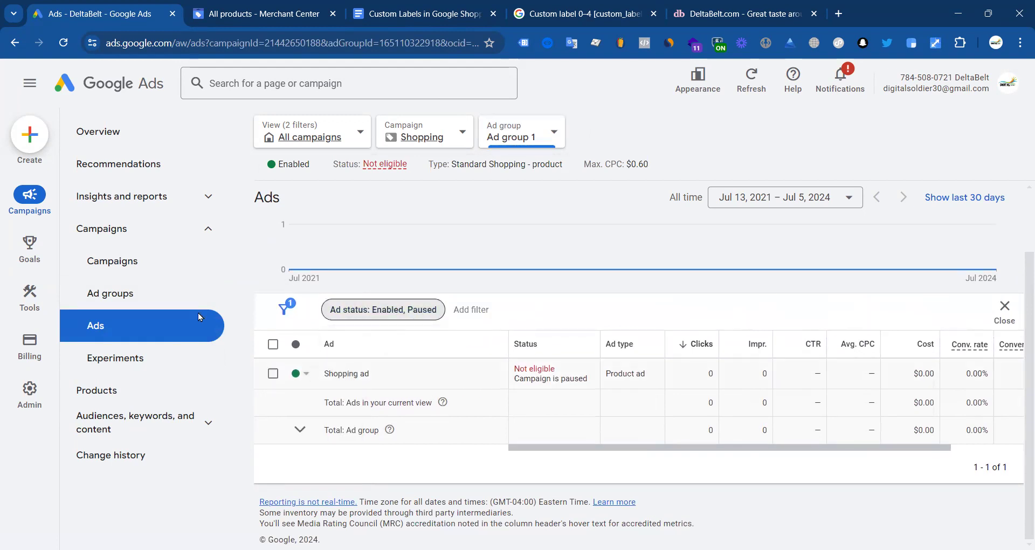
click(121, 263)
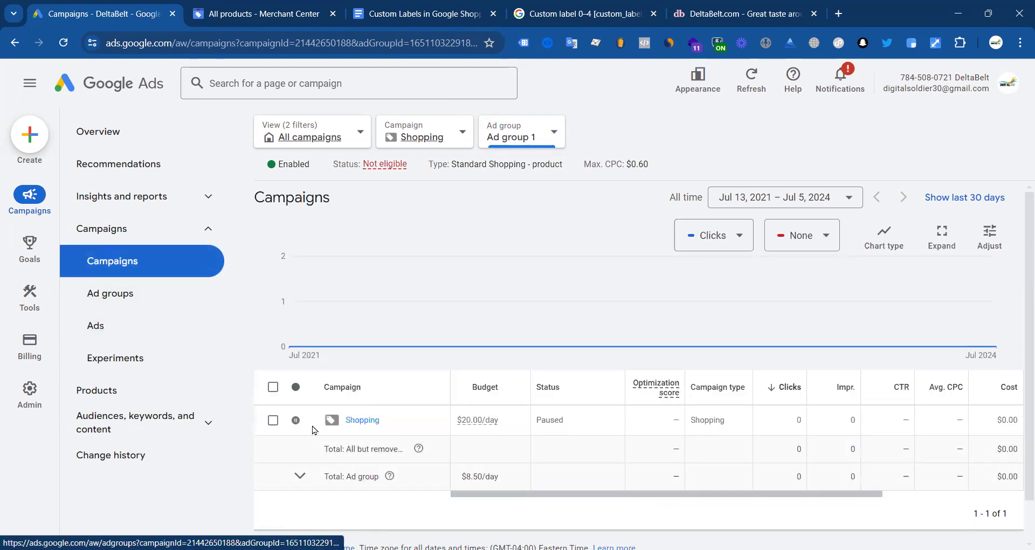
Step: Open Ad group 1's product groups, widen the Product group column, and subdivide All products
click(361, 374)
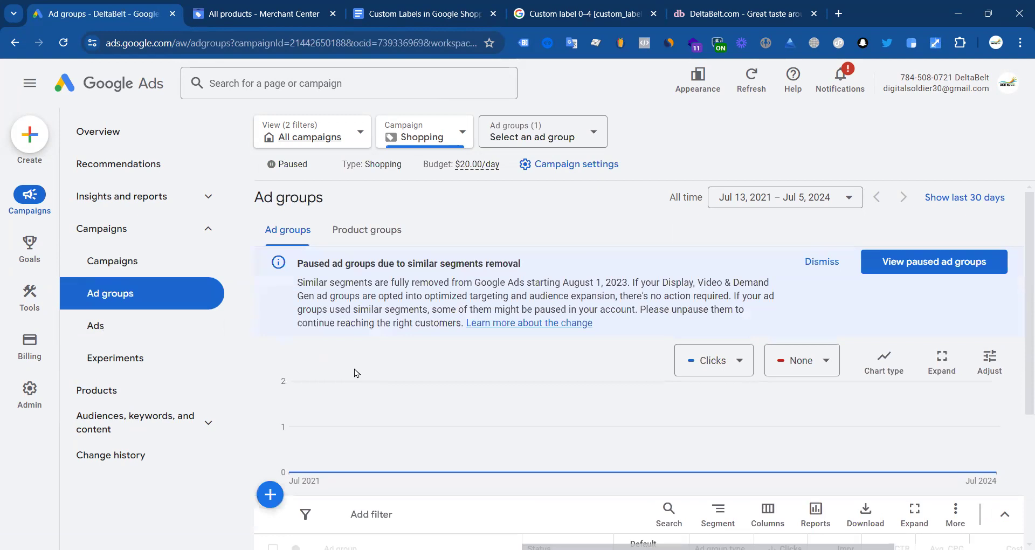
click(352, 374)
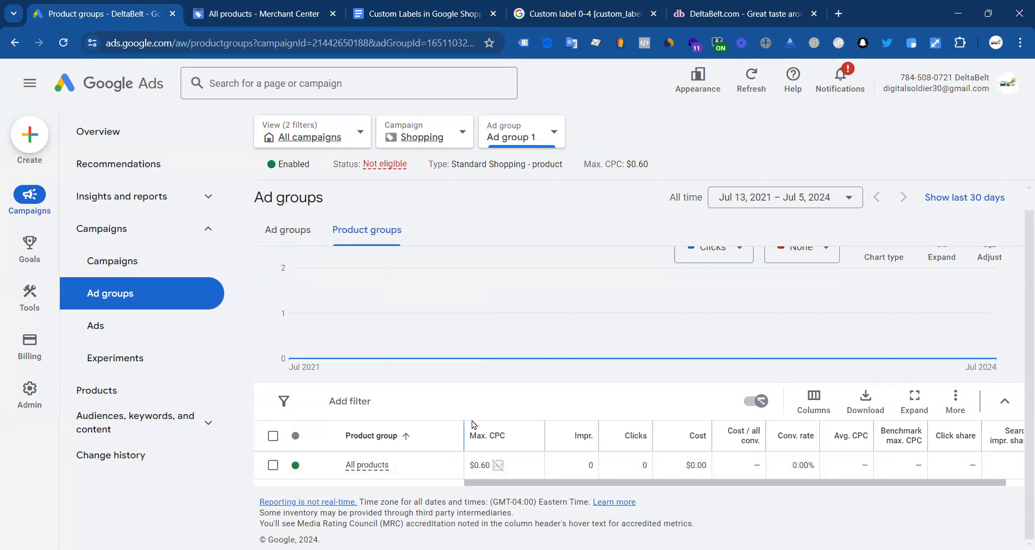
drag(464, 428, 490, 432)
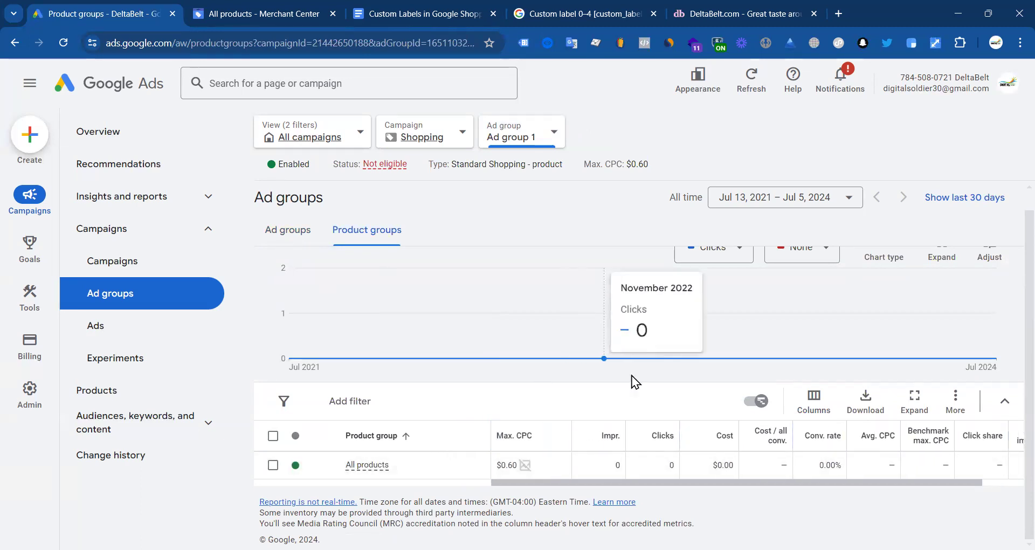
click(483, 465)
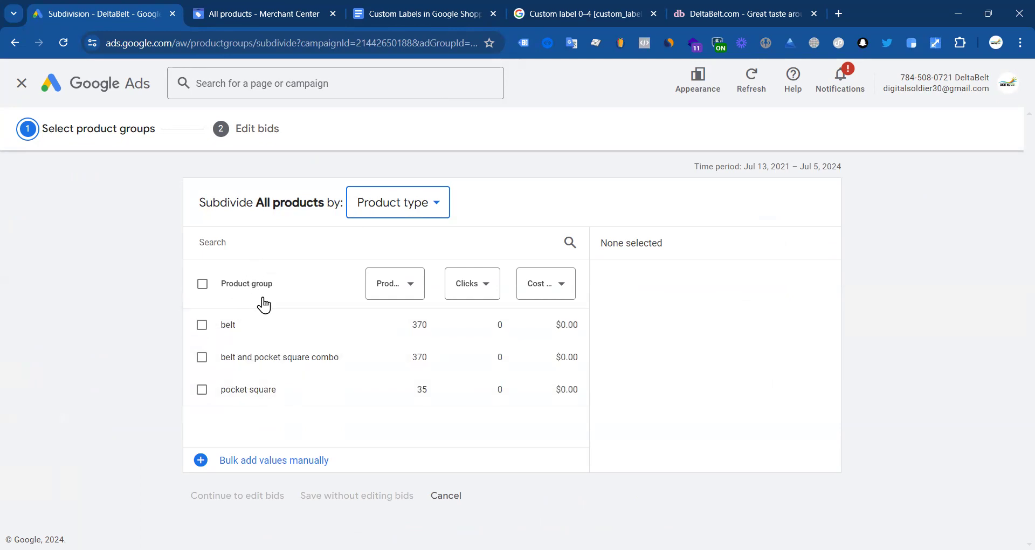
Step: Preview subdividing All products by Custom labels 0, 2, 1, 3, then Category and Brand
click(387, 210)
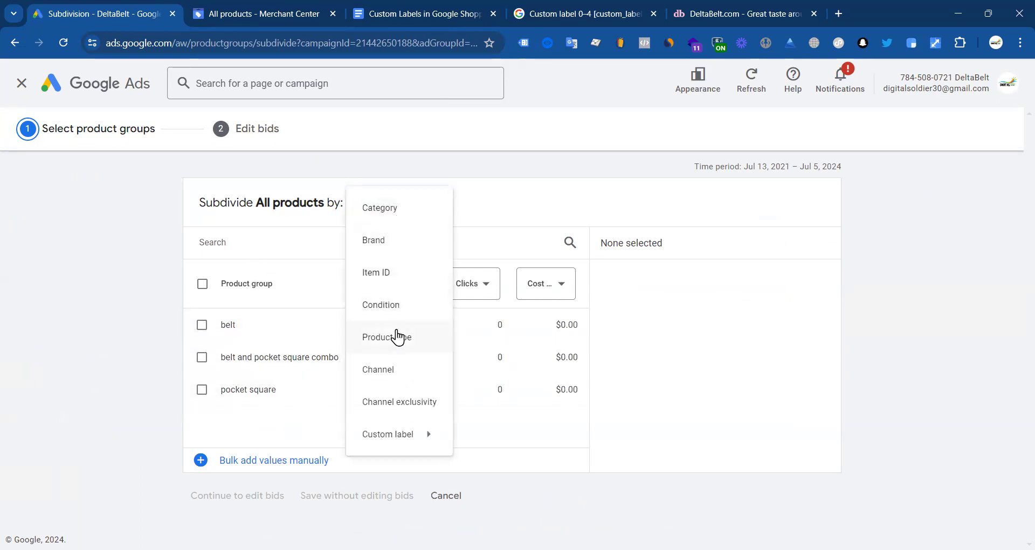
mouse_move(402, 439)
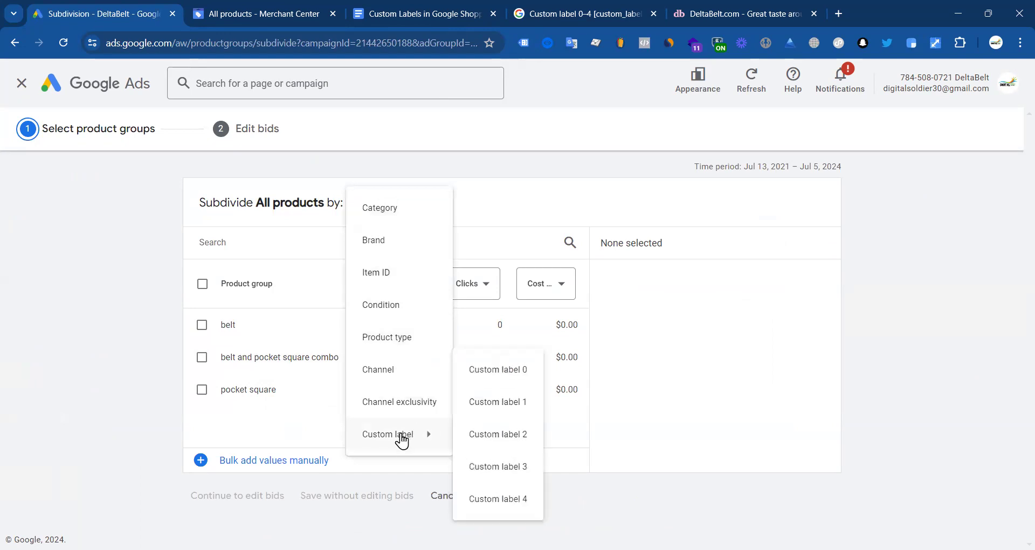
click(509, 377)
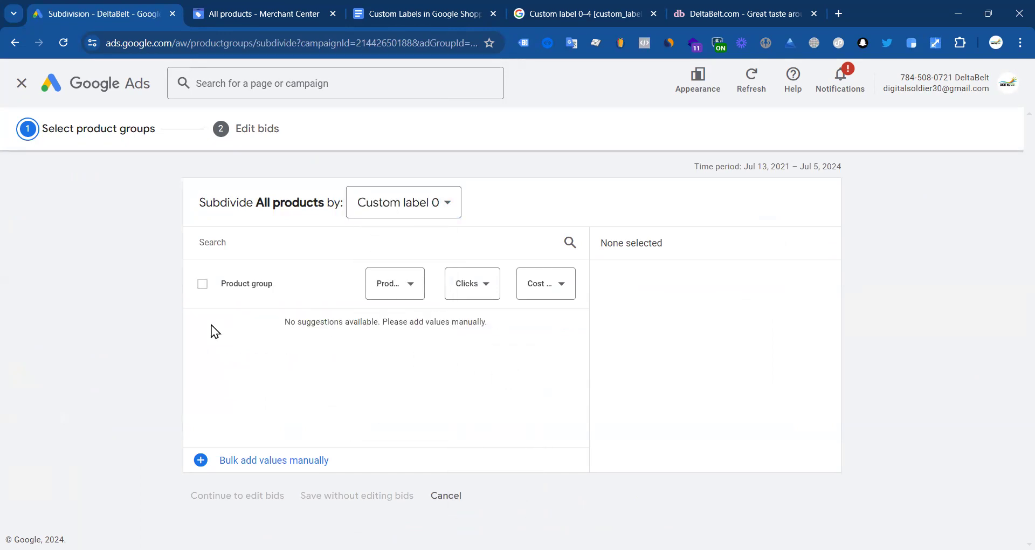
click(415, 203)
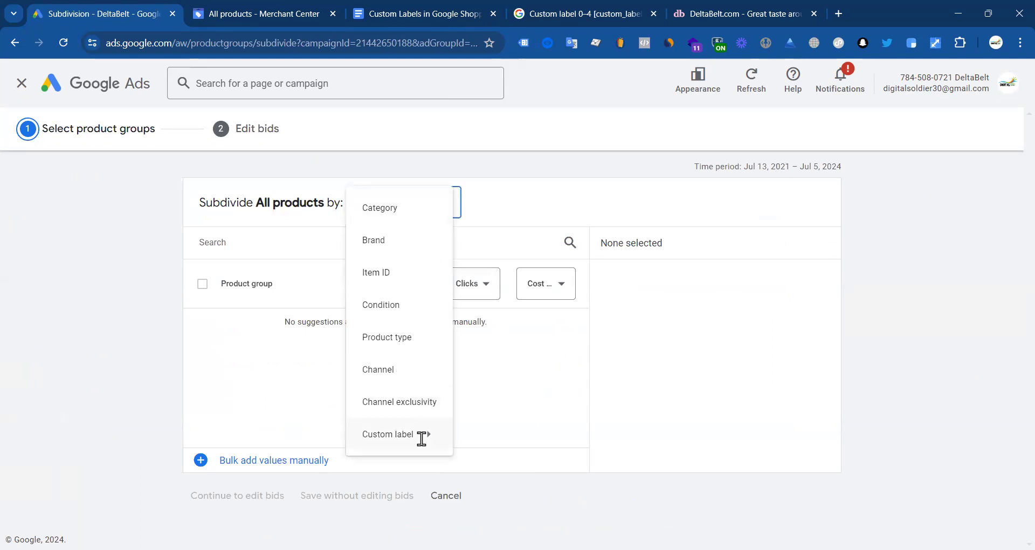
mouse_move(422, 437)
click(501, 435)
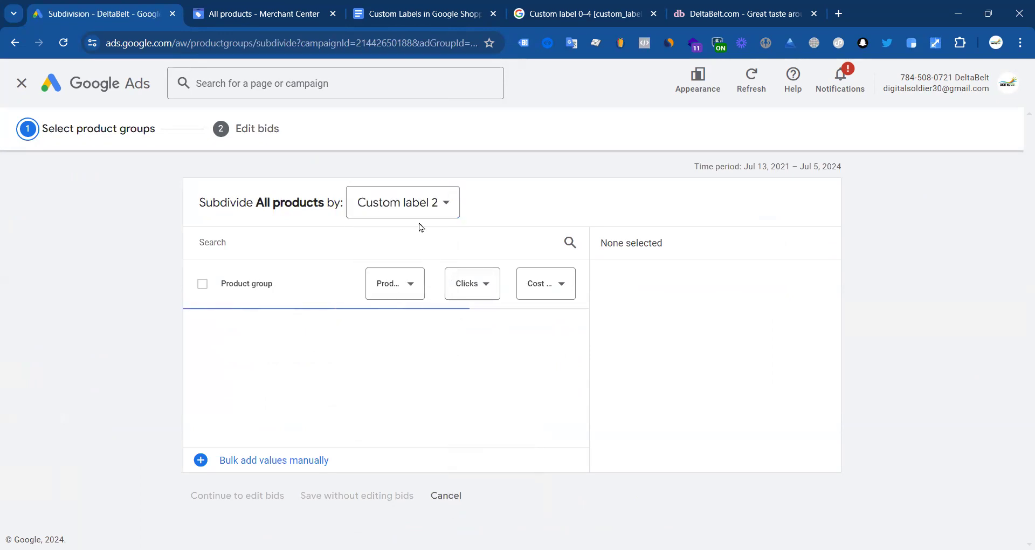
click(424, 203)
mouse_move(400, 434)
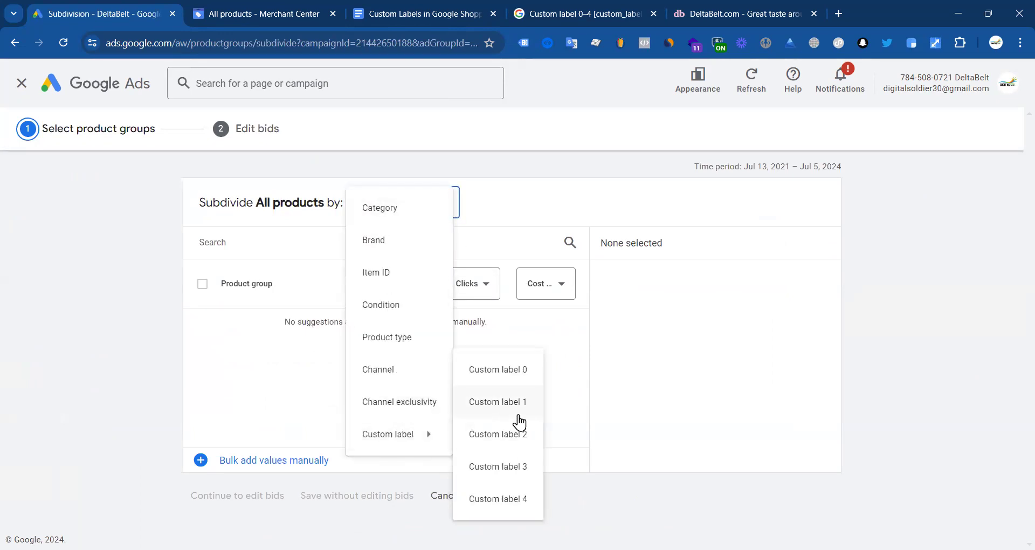
click(519, 402)
click(393, 205)
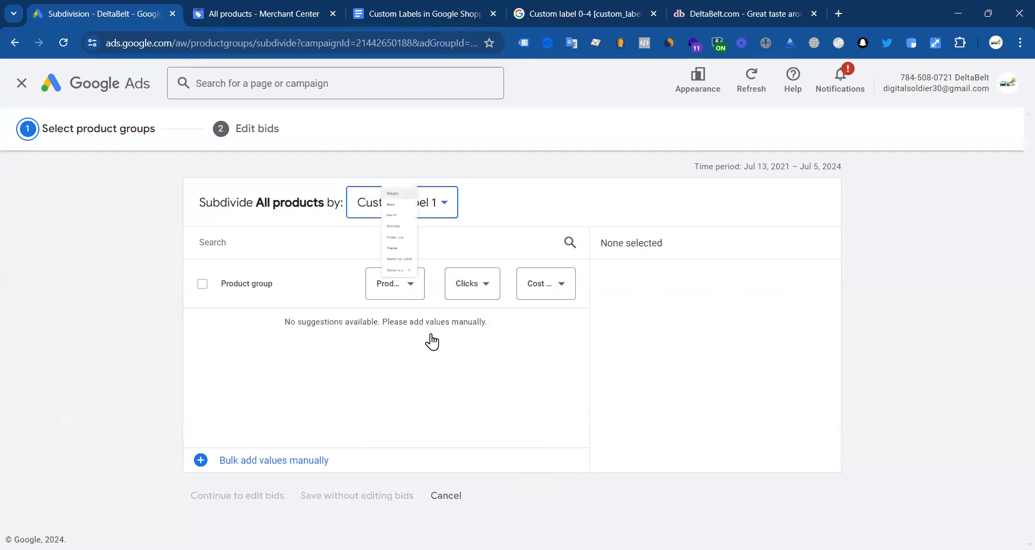
mouse_move(429, 440)
click(514, 465)
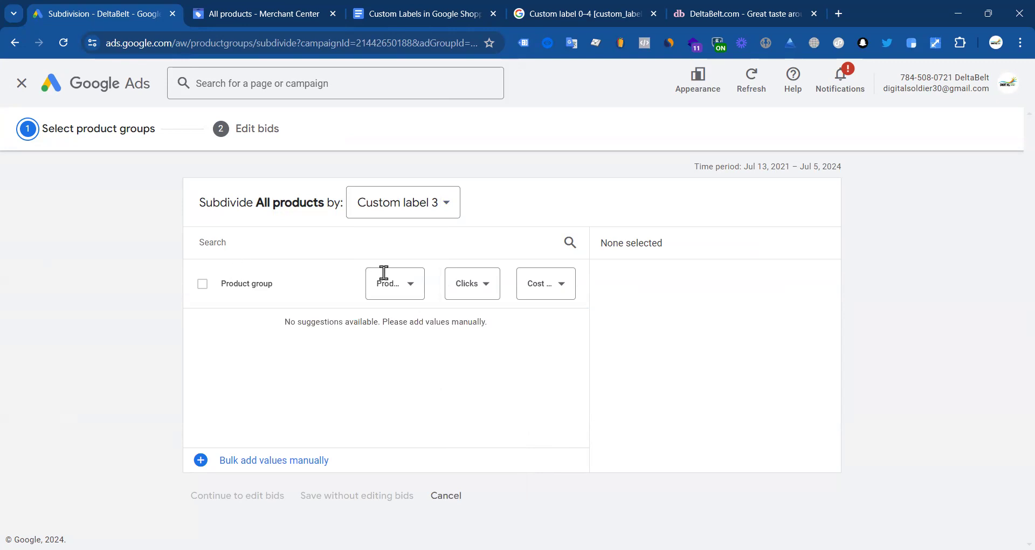
click(411, 203)
click(366, 208)
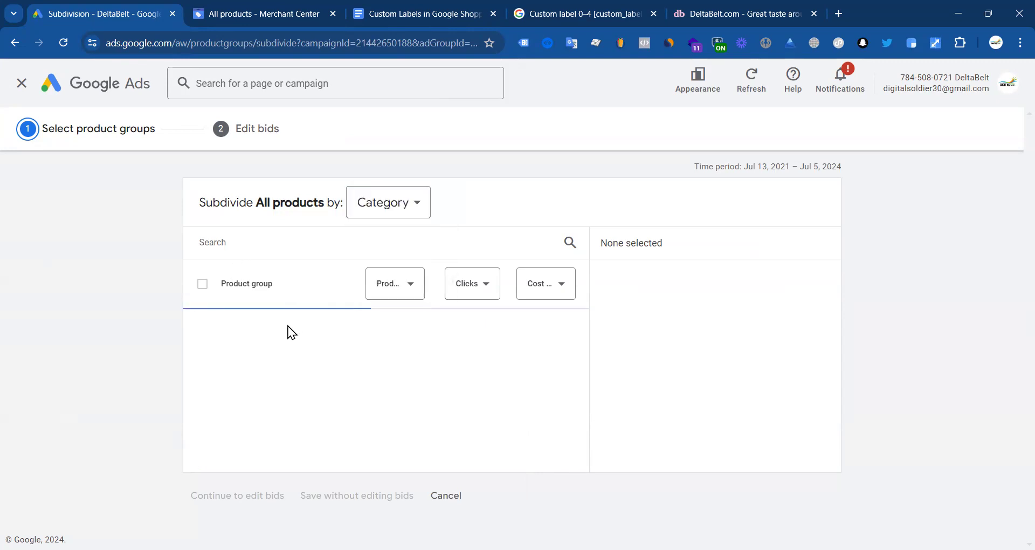
click(375, 214)
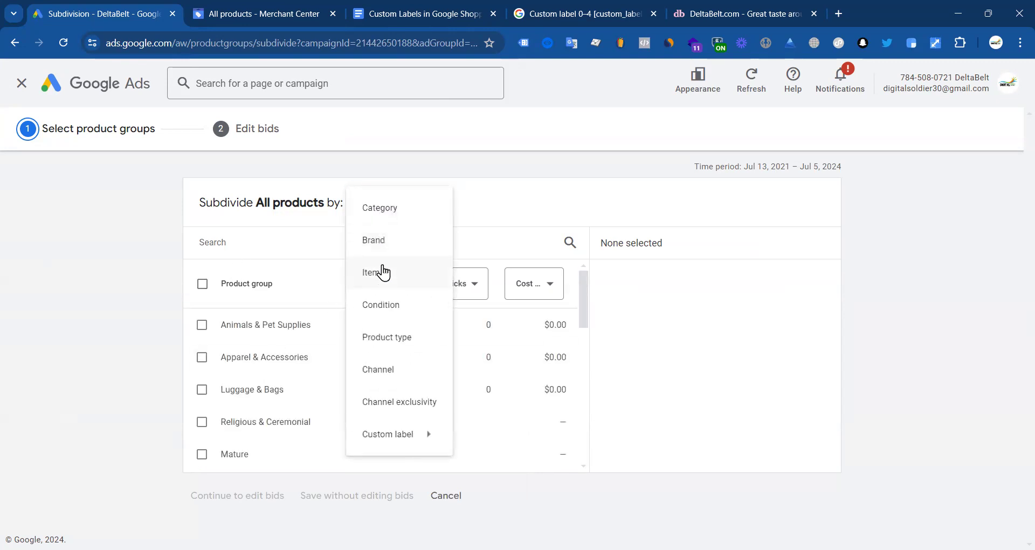
click(381, 237)
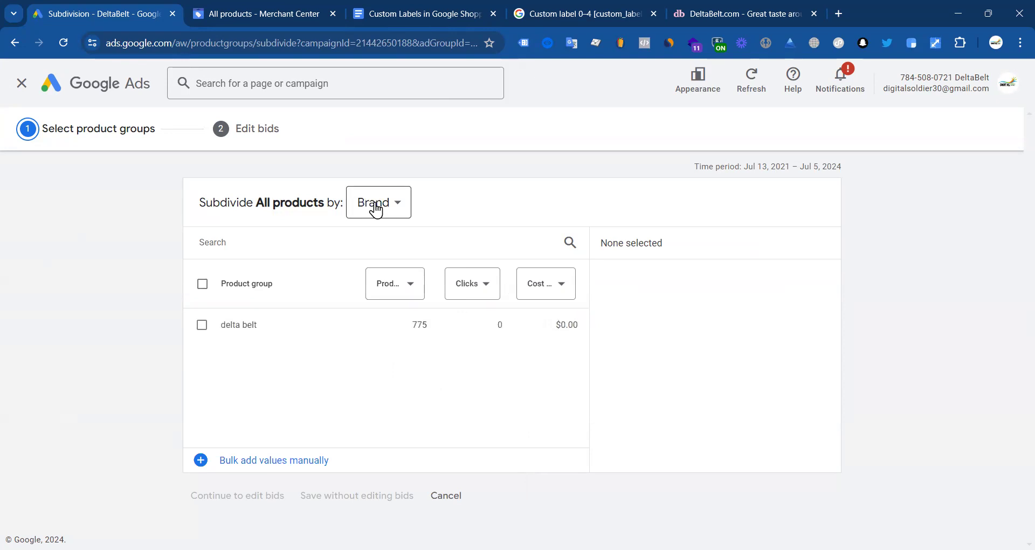
Step: Settle on Product type, select belt, and continue to its $0.60 bid
click(205, 326)
click(377, 203)
mouse_move(419, 438)
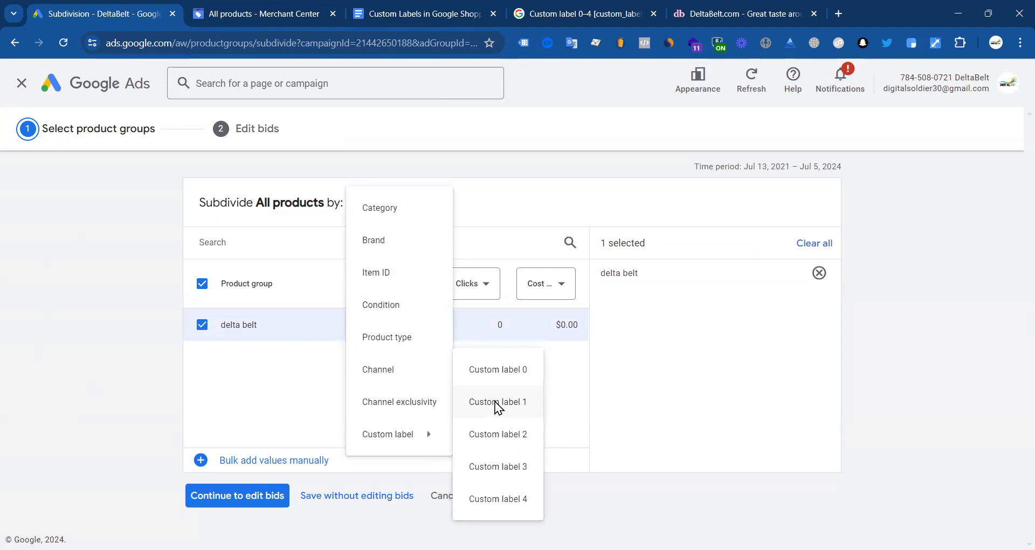
click(499, 377)
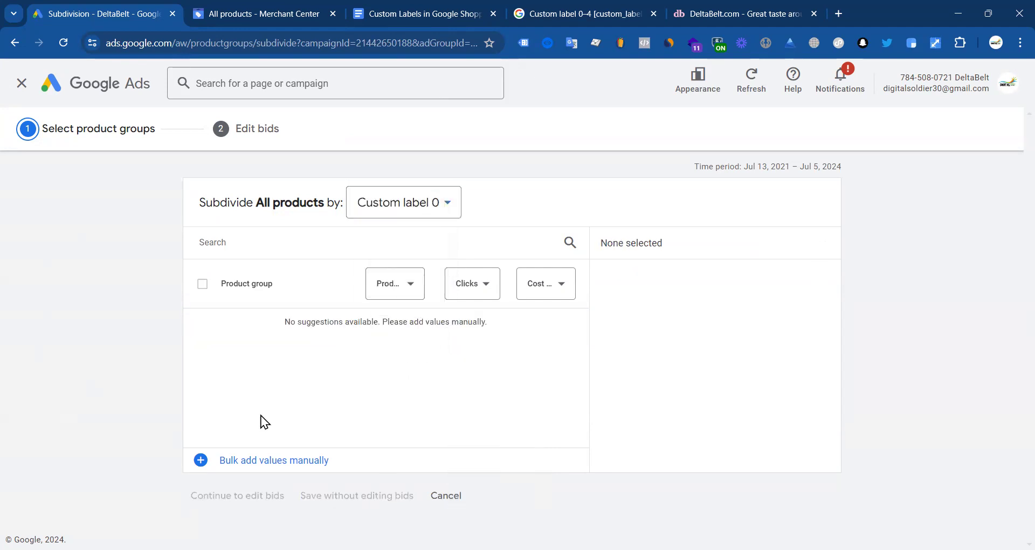
click(371, 216)
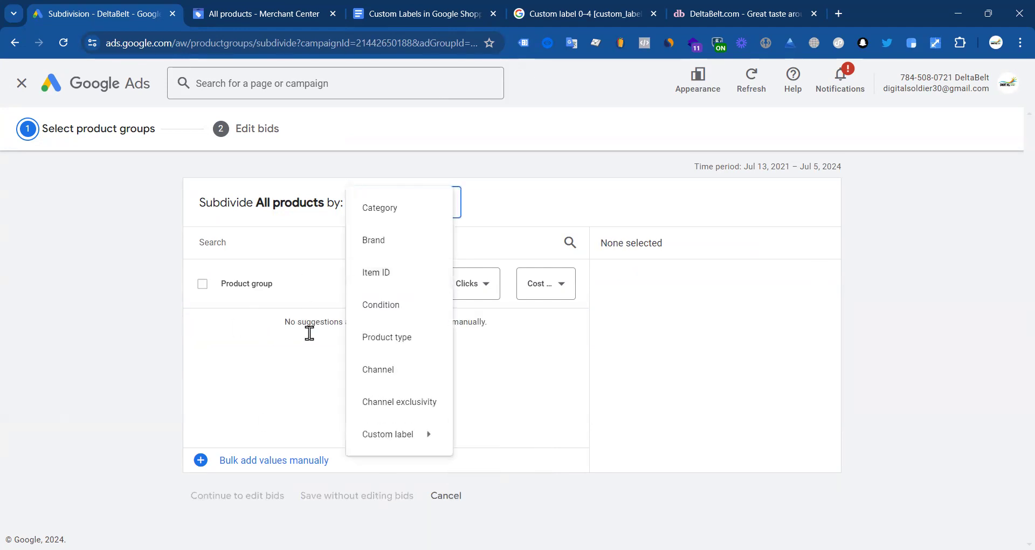
click(377, 249)
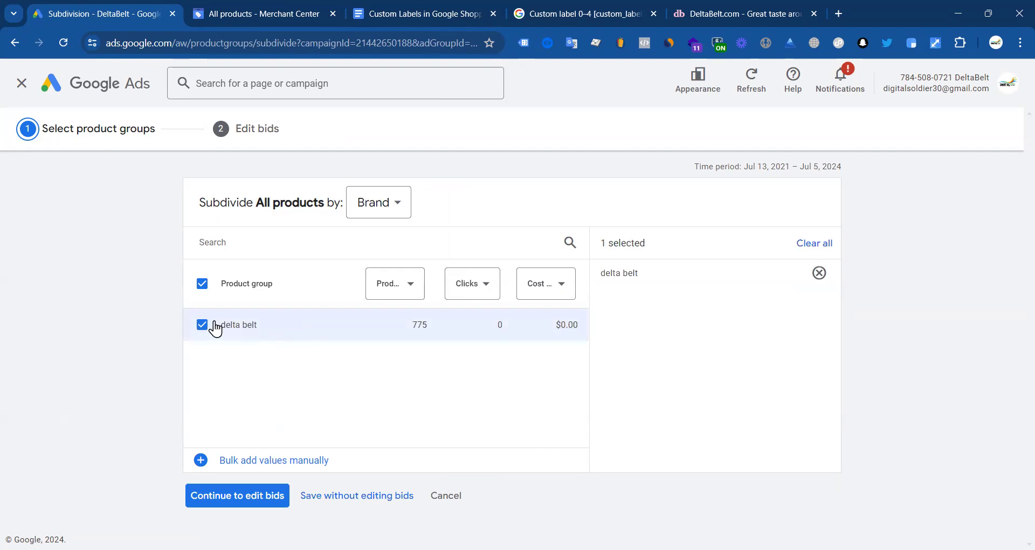
click(376, 215)
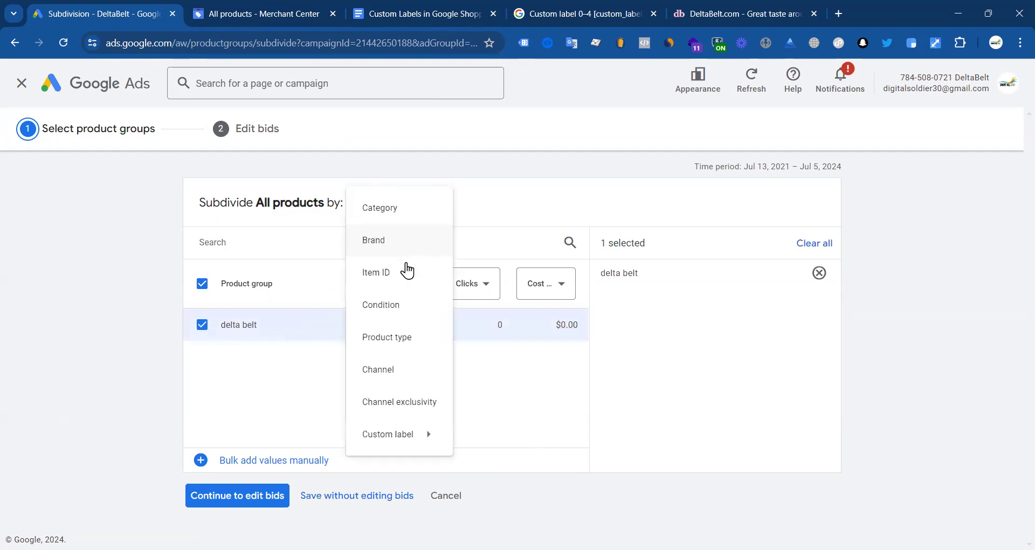
click(399, 345)
click(202, 325)
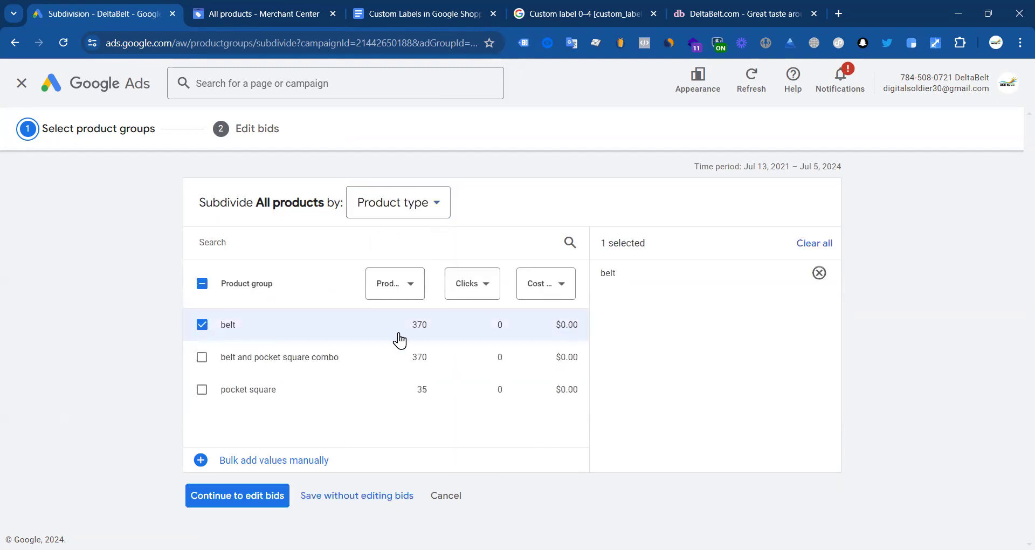
click(218, 496)
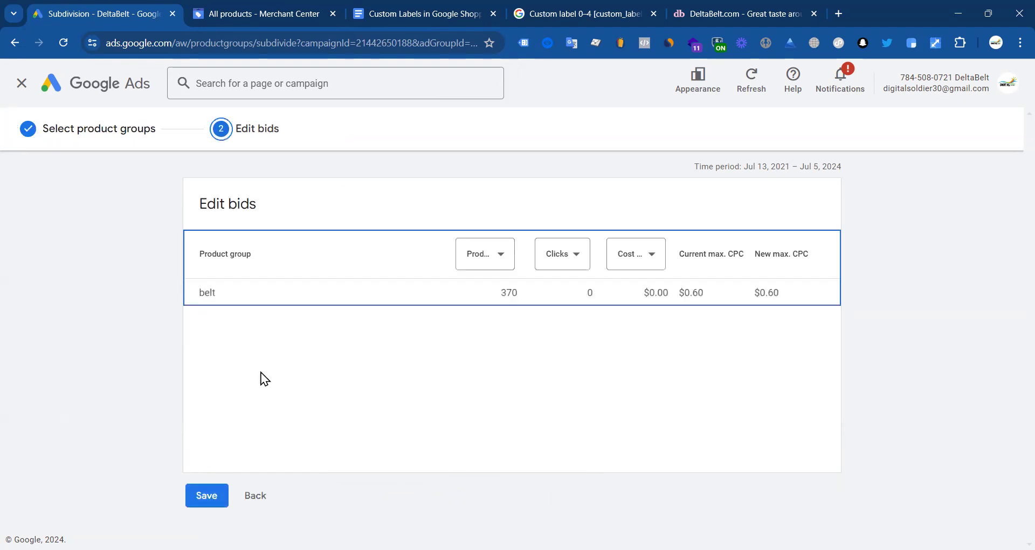
Step: Save belt as its own $0.60 product group and begin subdividing the belt group
click(213, 494)
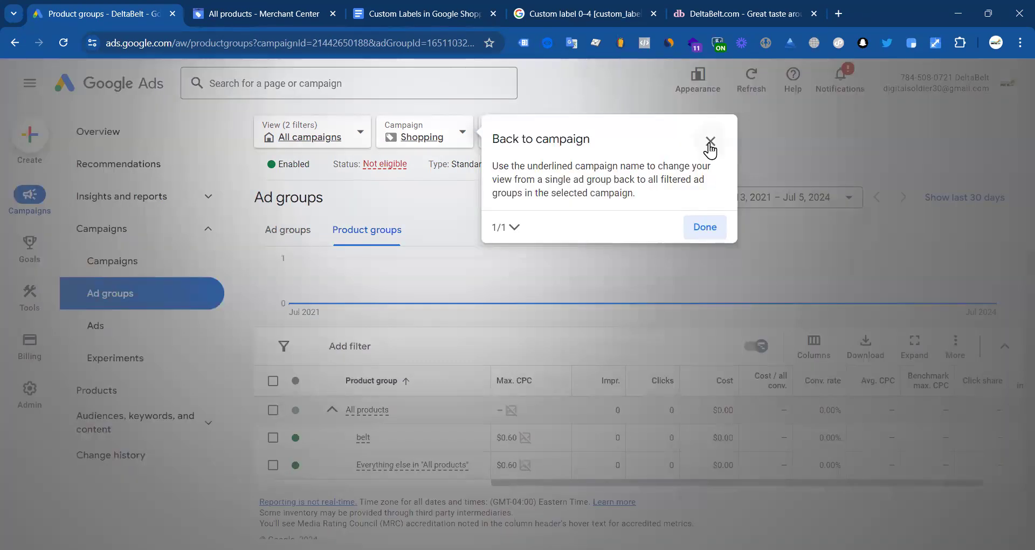
click(709, 143)
click(584, 330)
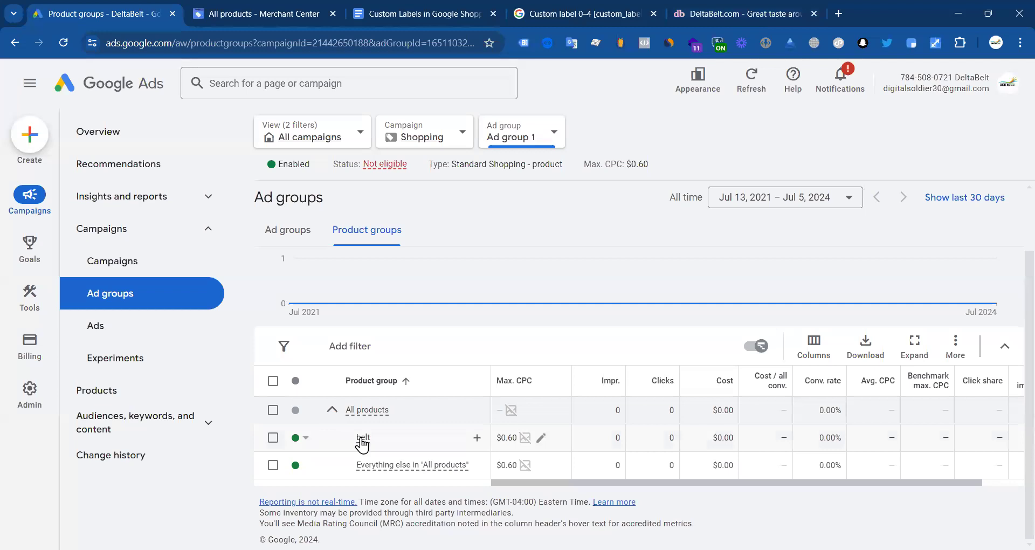
click(476, 437)
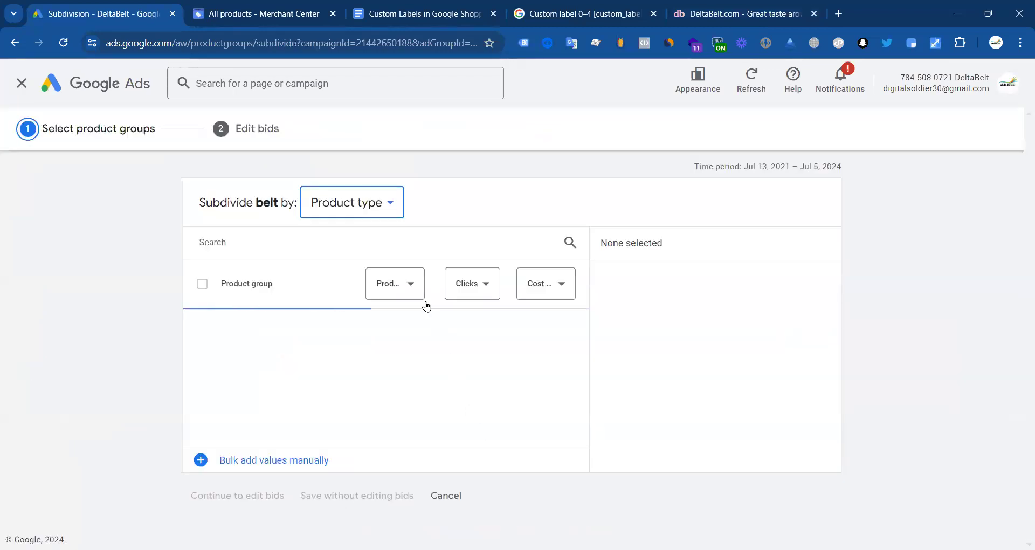
click(383, 207)
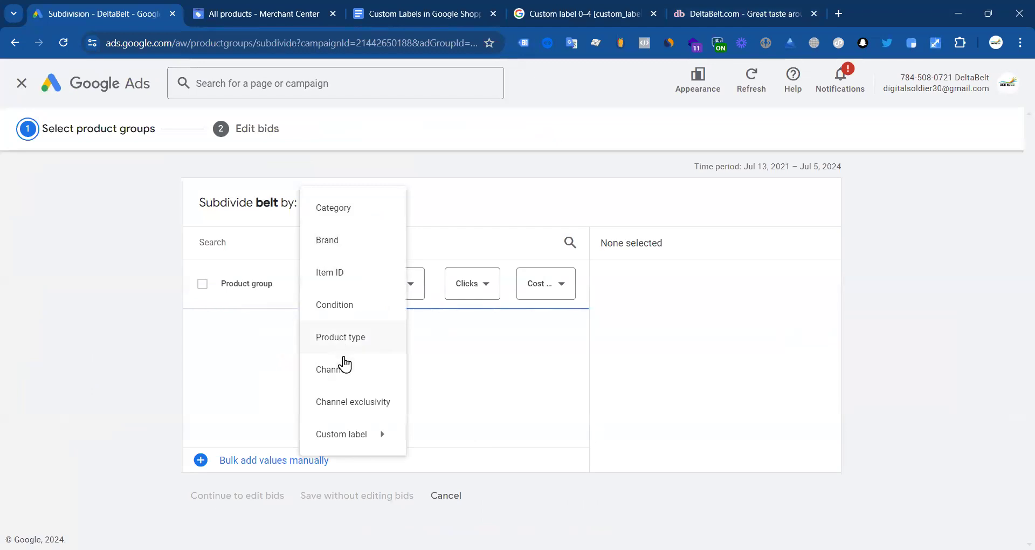
click(346, 281)
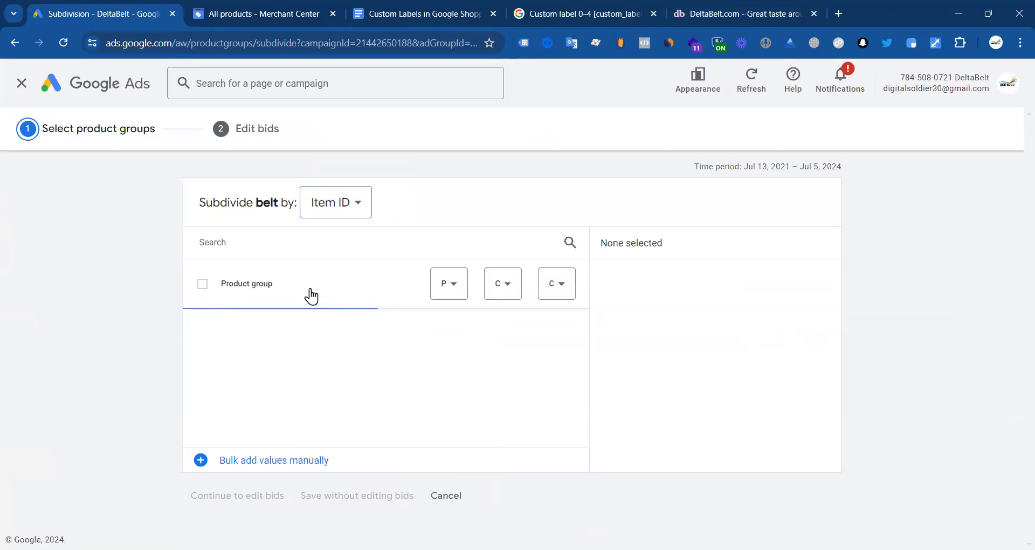
scroll(494, 334, down, 5)
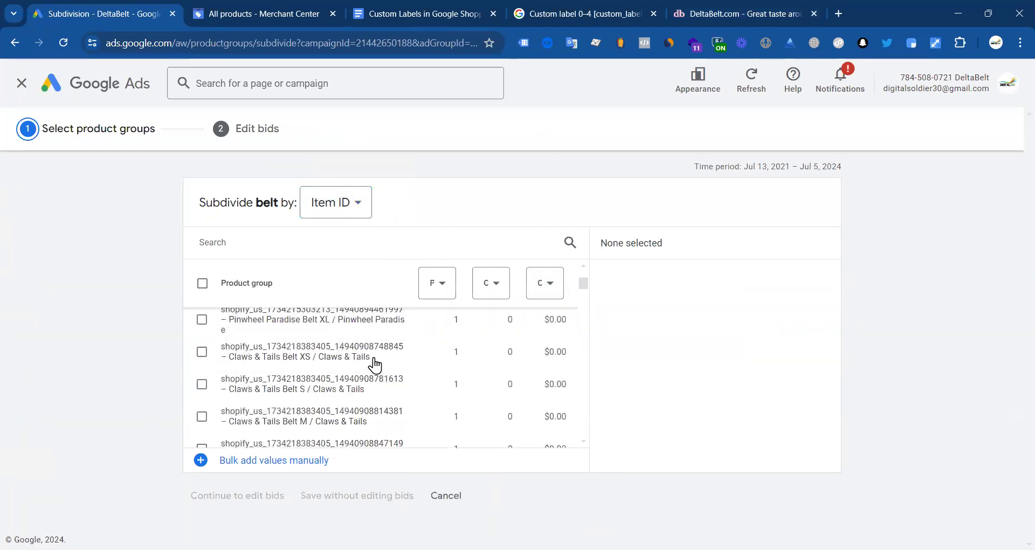
scroll(427, 342, up, 5)
Step: View the DeltaBelt store's Belts collection and its data layer, then return to Merchant Center
click(733, 6)
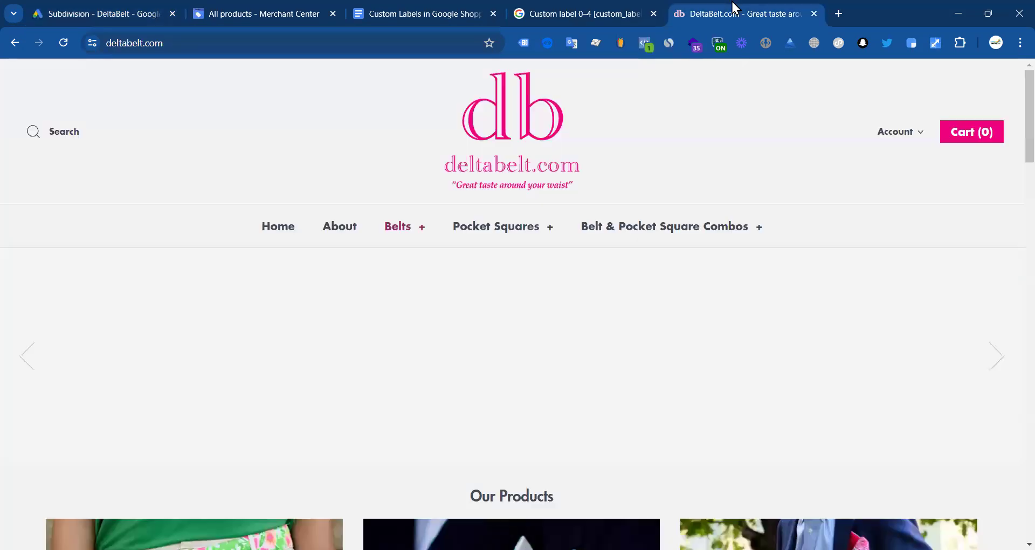
scroll(261, 237, down, 6)
click(264, 242)
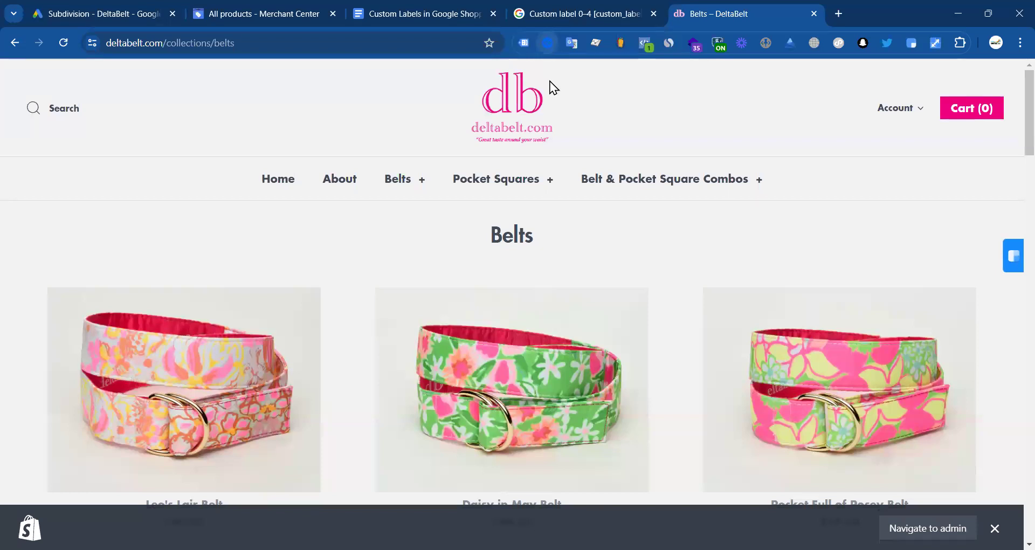
click(548, 43)
click(250, 15)
Step: Copy the Firework Night Belt XS item ID from Merchant Center and select it in belt's subdivision
scroll(180, 307, down, 4)
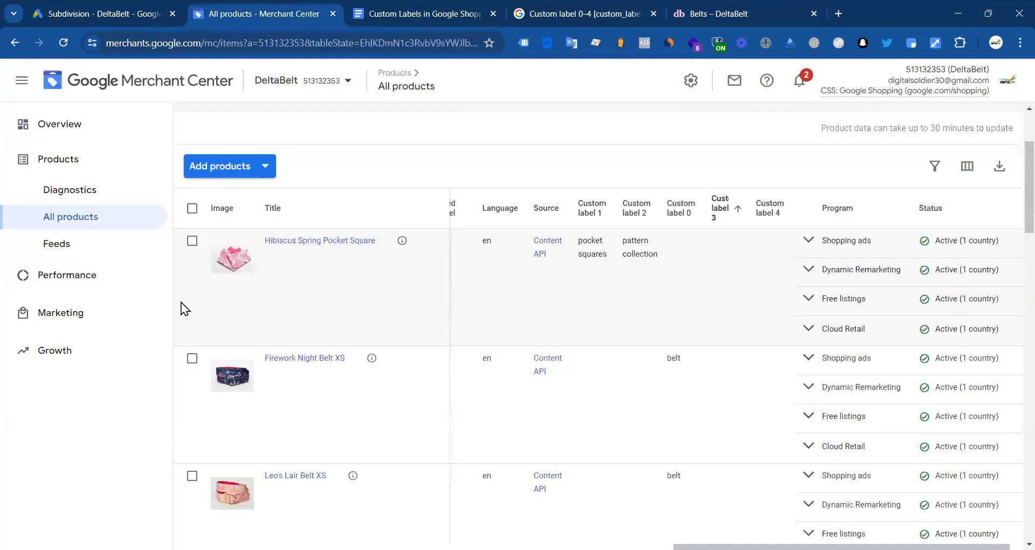
click(56, 244)
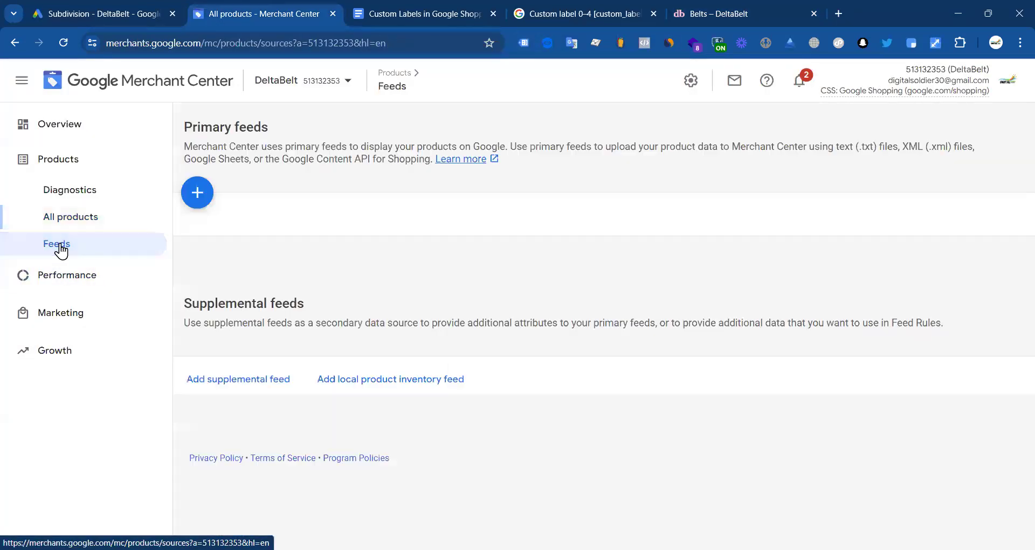
click(80, 220)
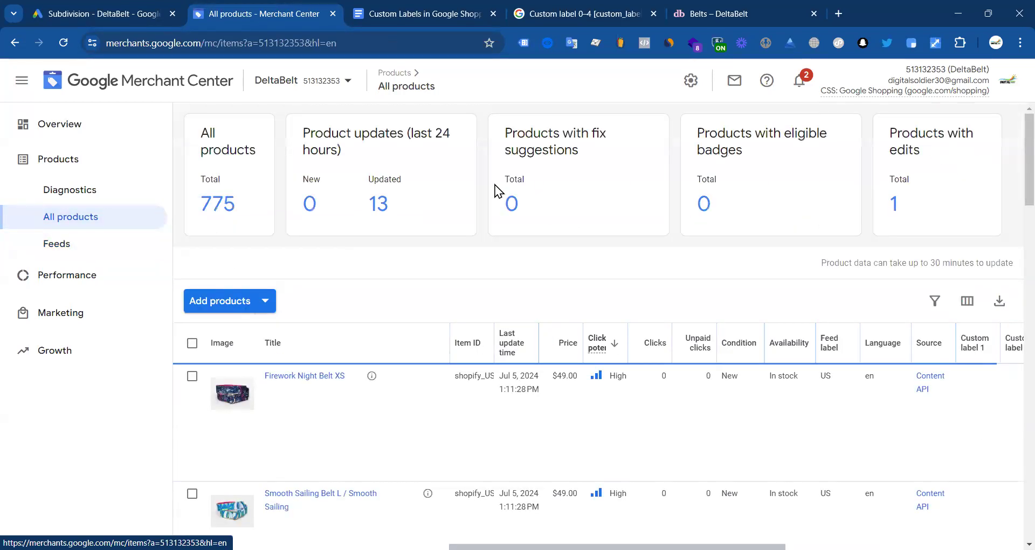
drag(494, 340, 791, 340)
double_click(574, 375)
key(ctrl+c)
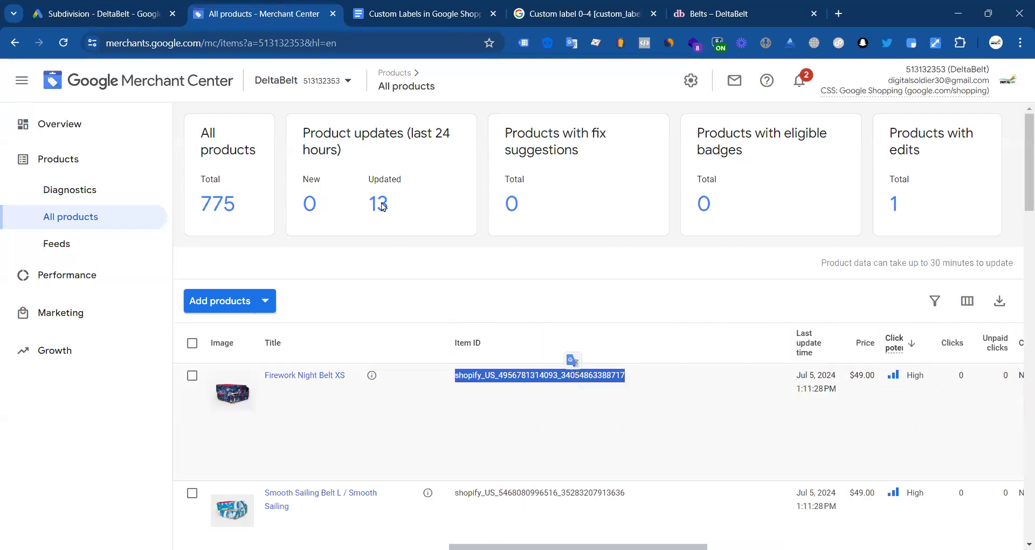
click(127, 11)
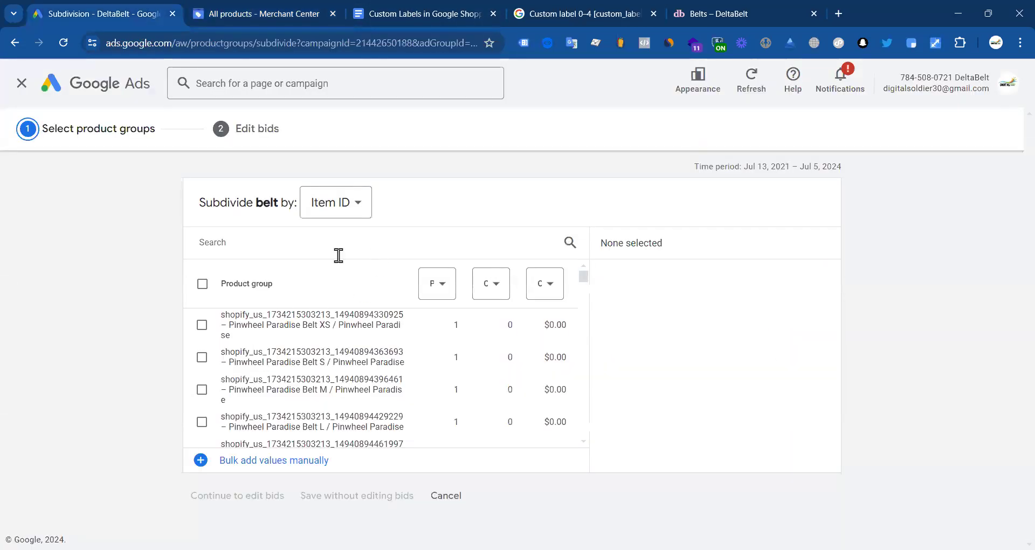
key(ctrl+v)
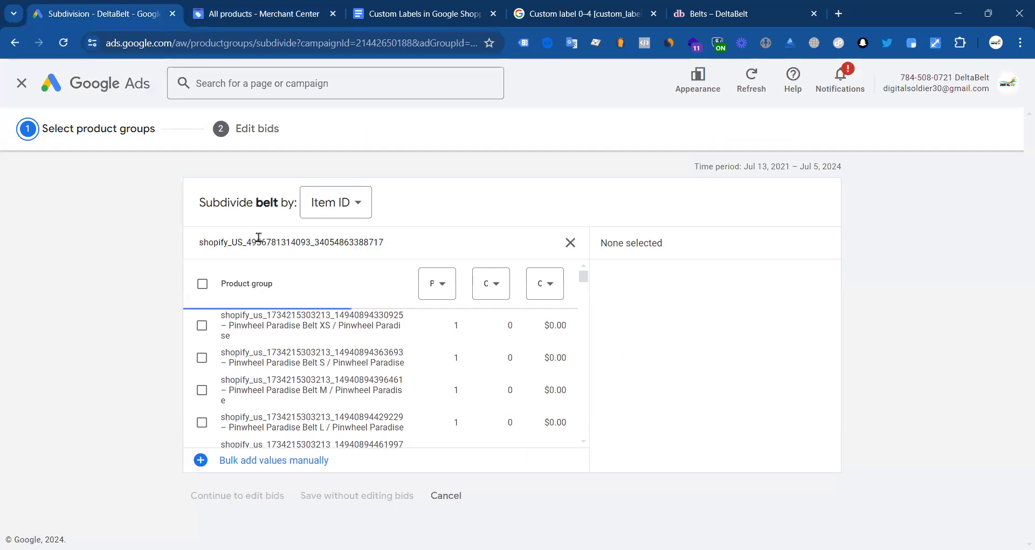
click(203, 326)
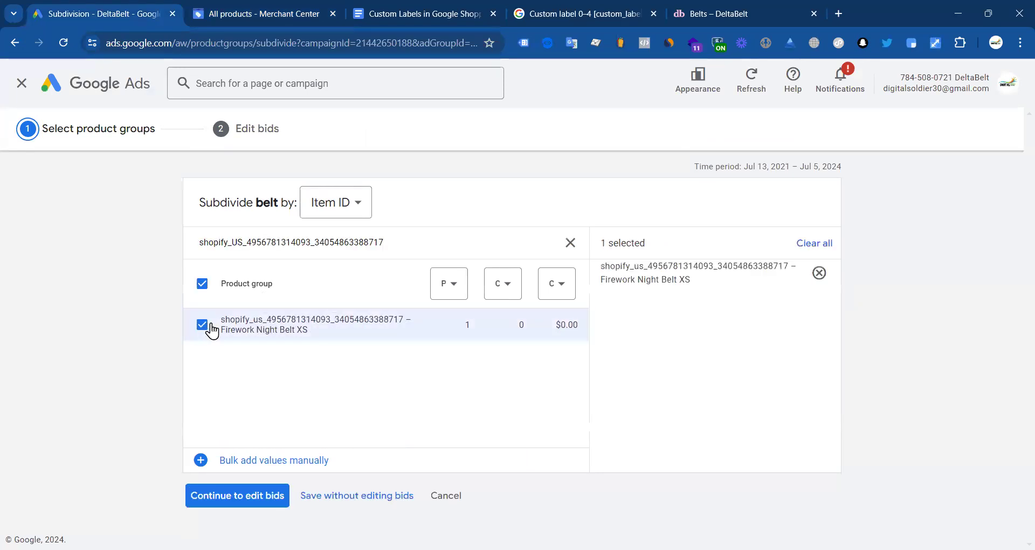
Step: Read the Starbursts in Pink Belt item_id from the nl_view_item event in its data layer
click(722, 17)
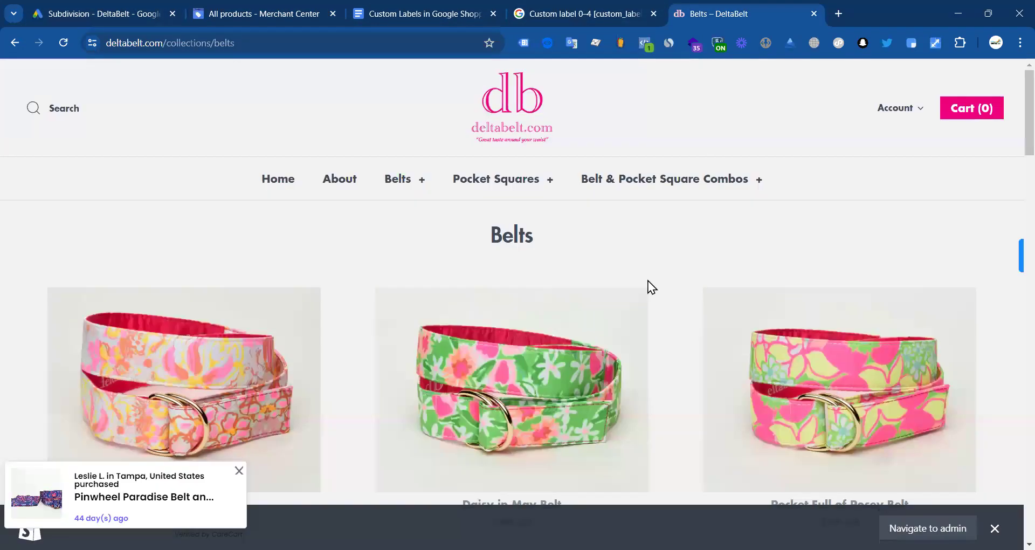
scroll(565, 305, down, 1)
scroll(544, 280, down, 6)
click(528, 253)
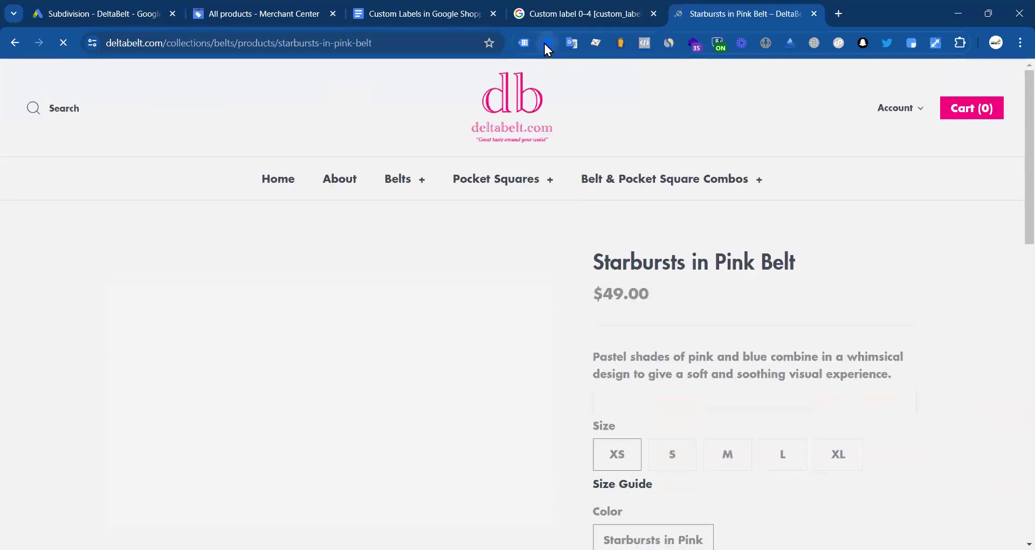
click(547, 45)
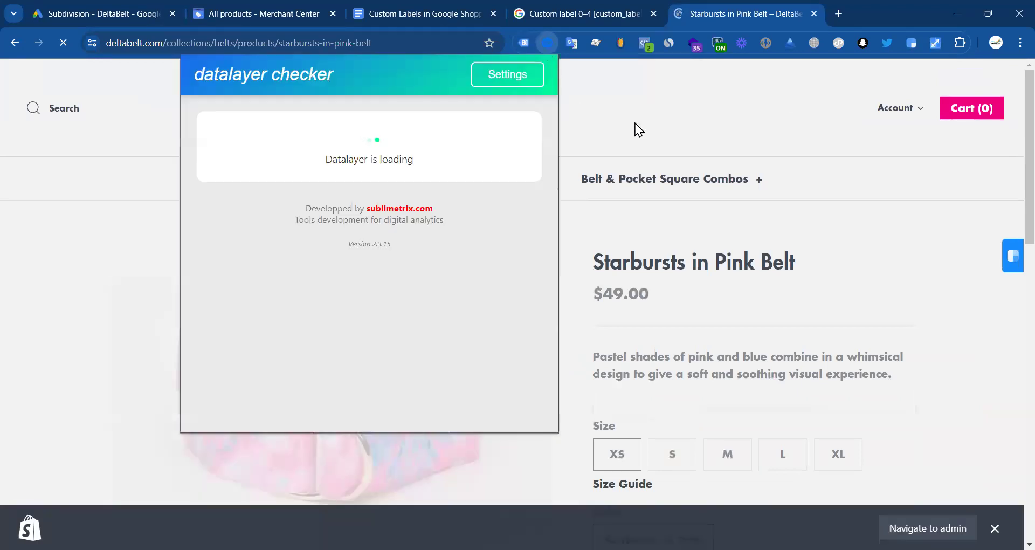
click(546, 47)
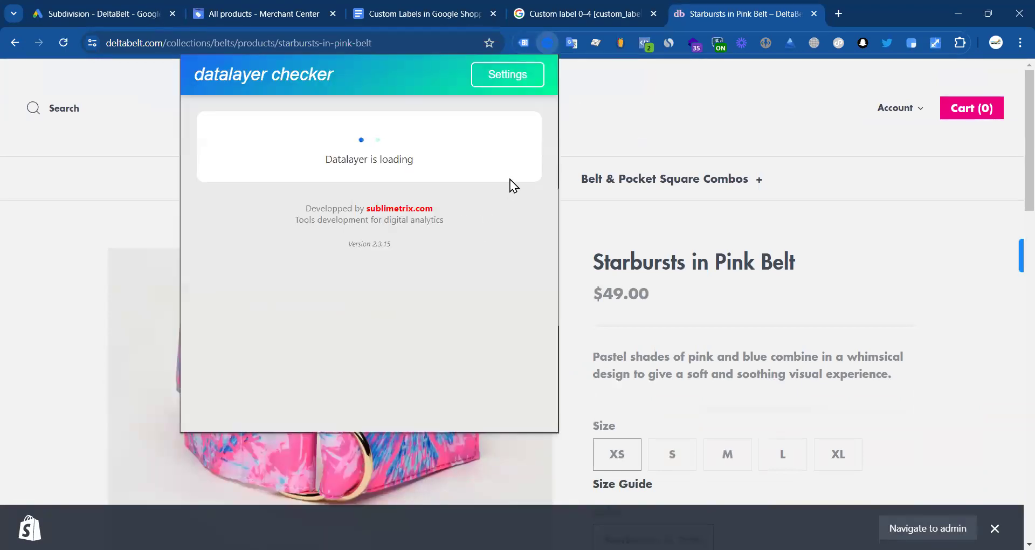
click(554, 41)
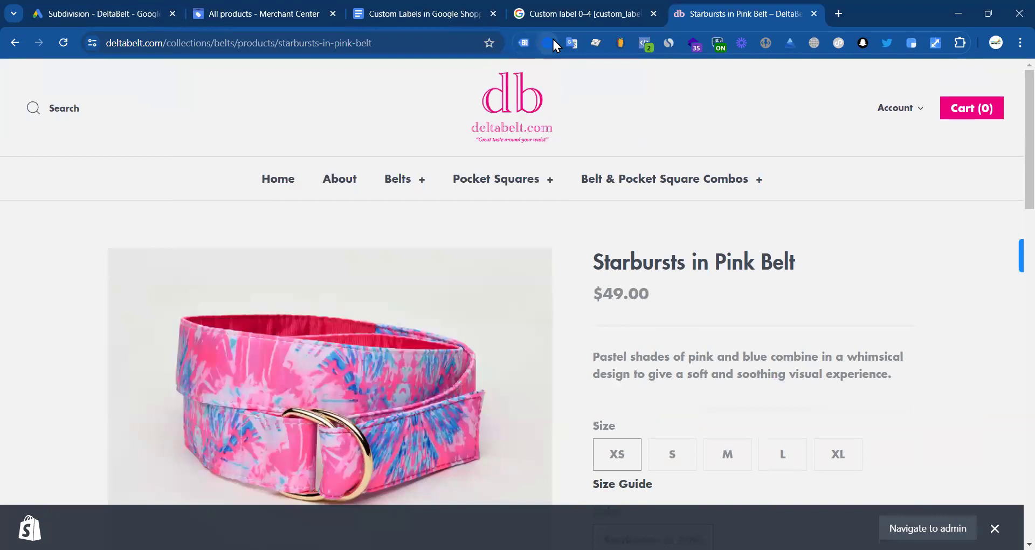
click(547, 43)
click(490, 169)
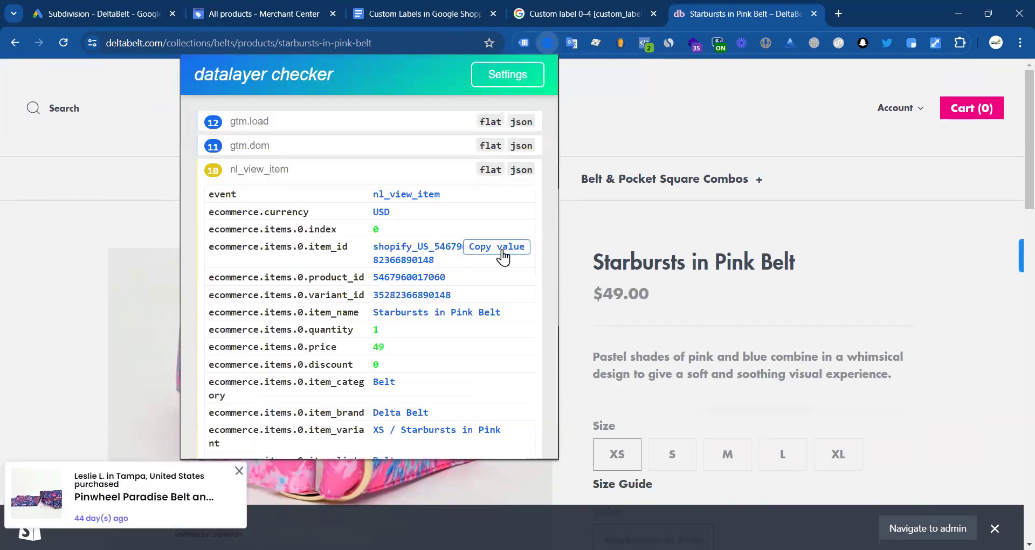
click(164, 14)
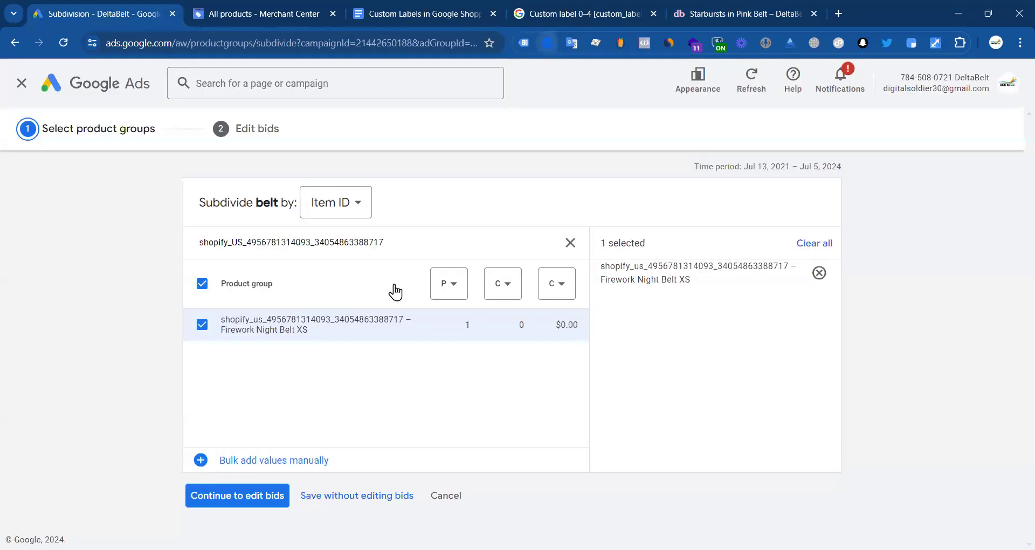
Step: Search the Starbursts in Pink Belt XS ID, add it, and save both belts at $0.60
double_click(308, 243)
key(ctrl+v)
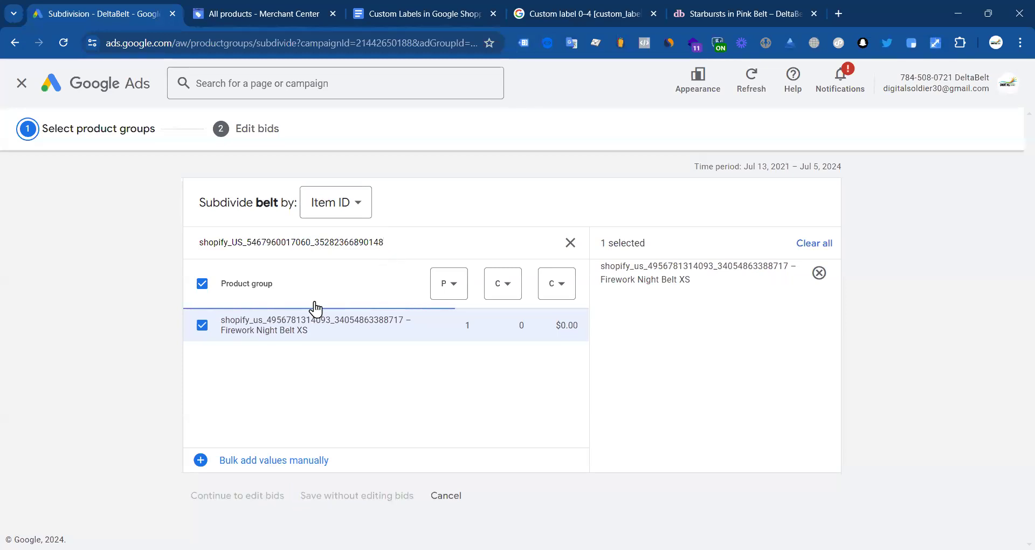
click(202, 325)
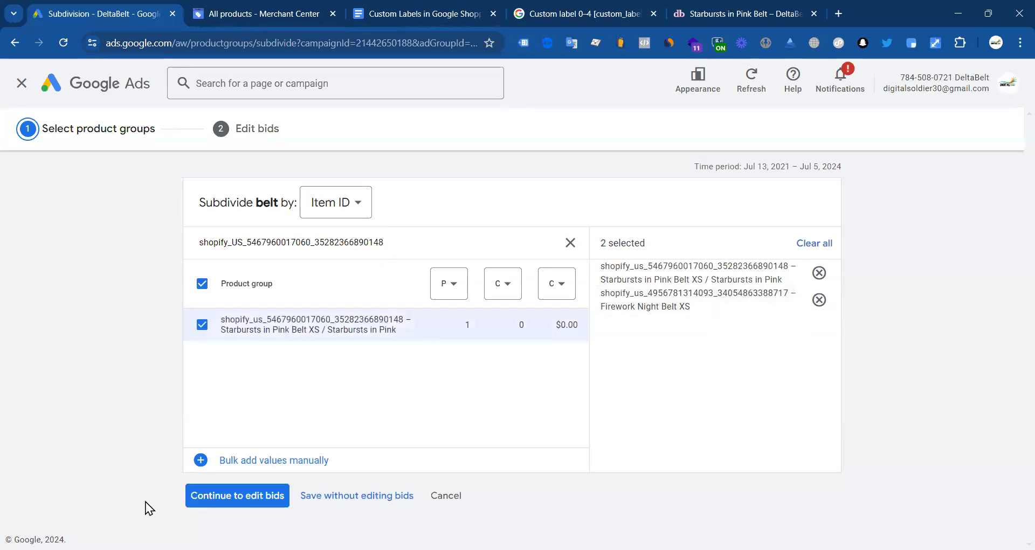
click(248, 494)
click(200, 496)
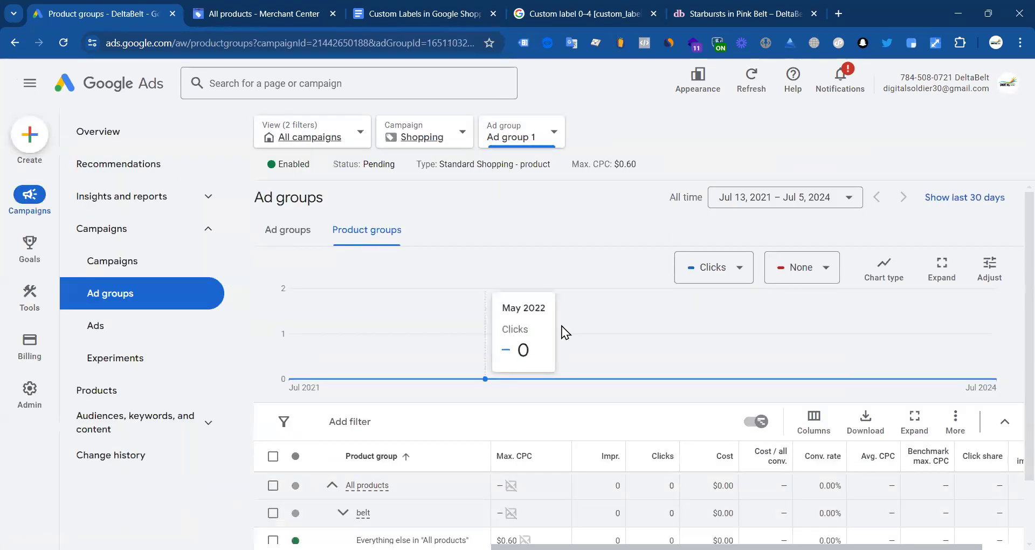
Step: Open the Overview for Ad group 1, showing 0 clicks, 0 impressions and $0.00 cost
scroll(561, 325, down, 2)
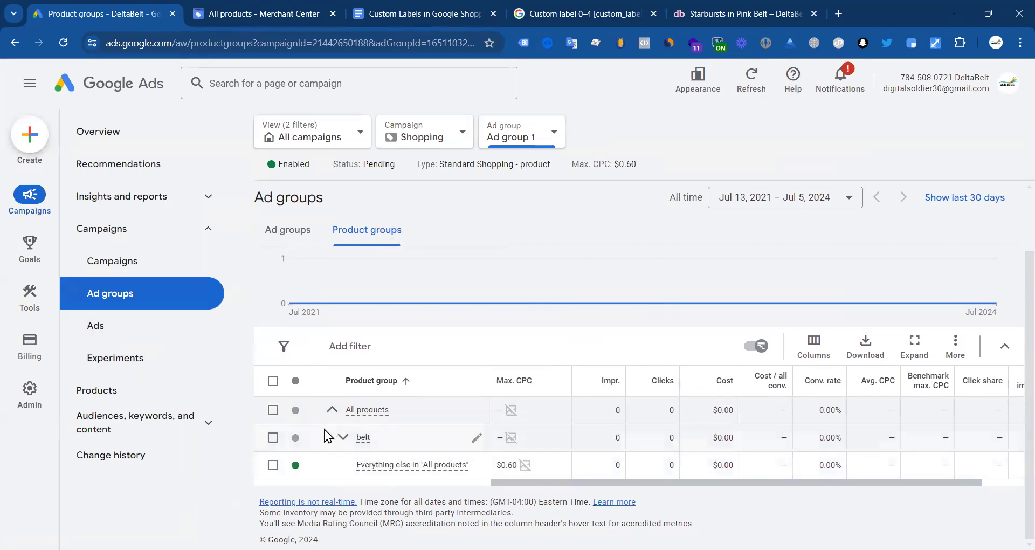
click(31, 200)
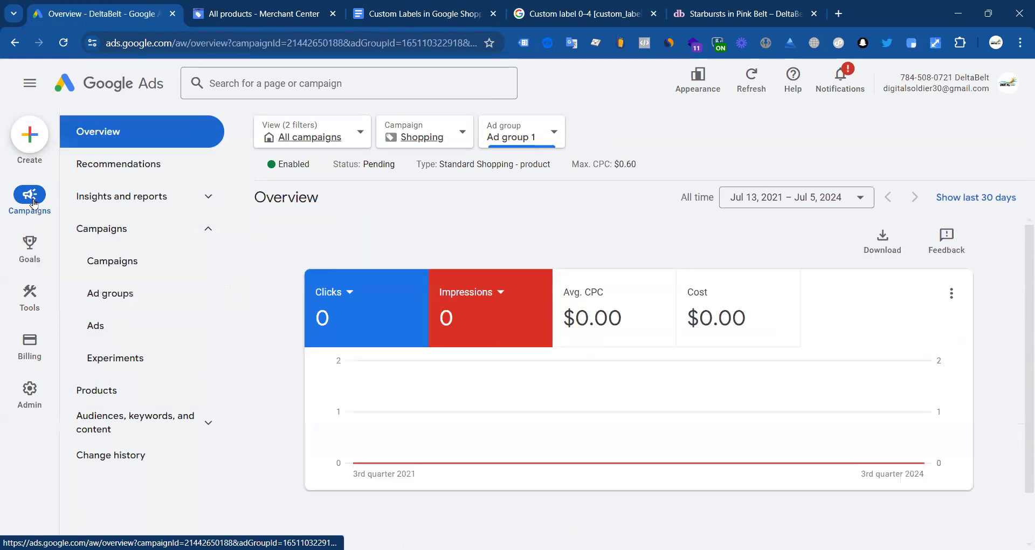
Step: Open the Content API primary feed's rules and preview the attribute picker for a new rule
click(291, 8)
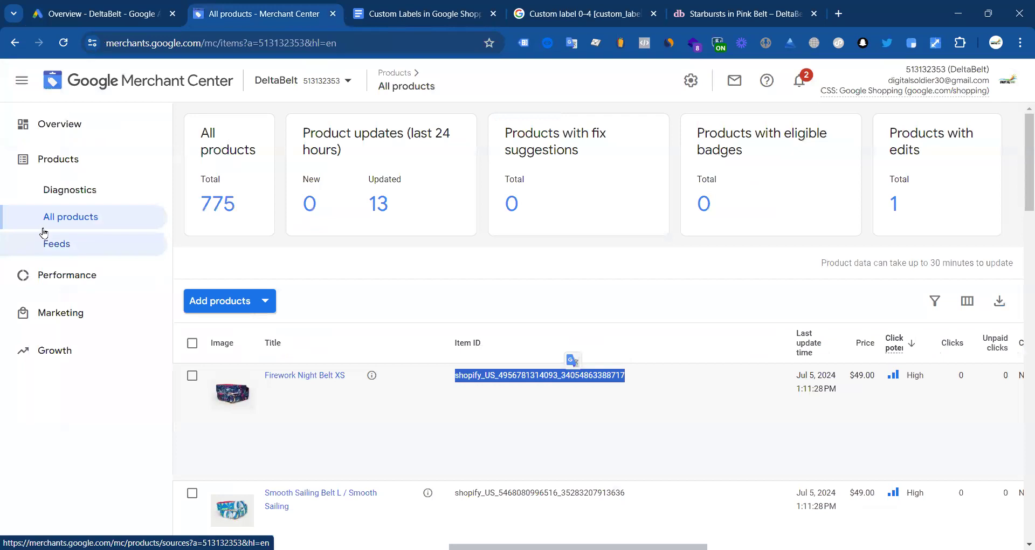
click(71, 253)
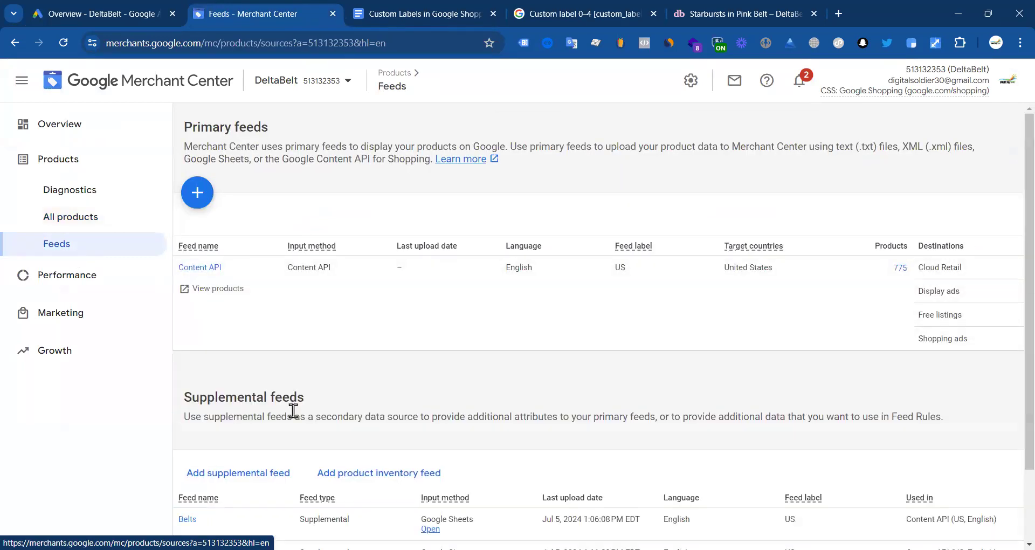
scroll(255, 397, down, 2)
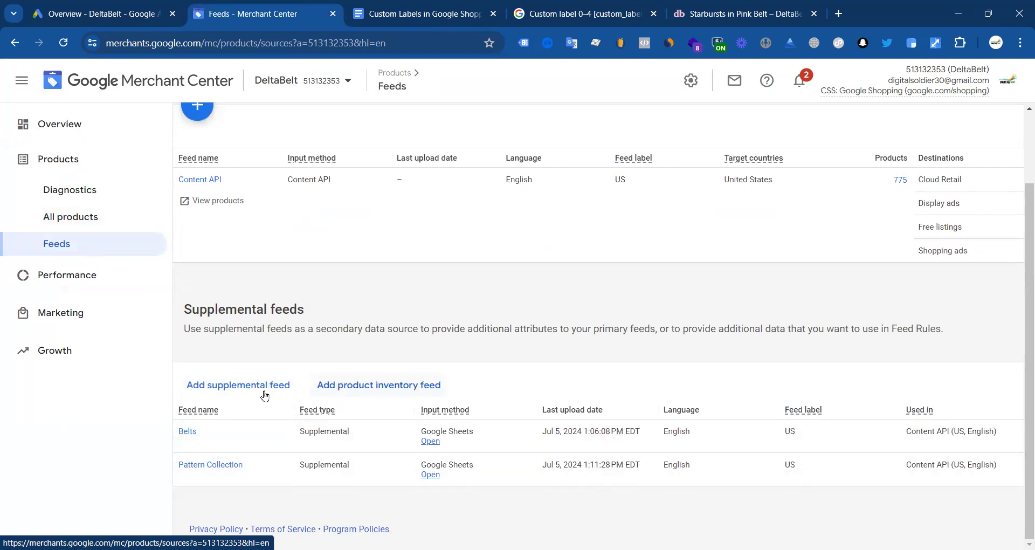
scroll(264, 395, up, 2)
click(190, 269)
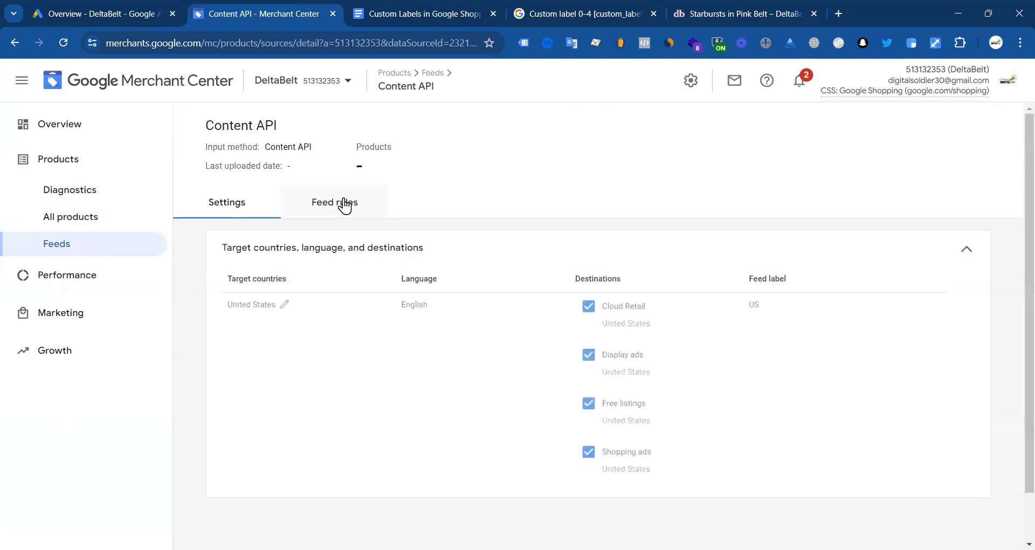
click(350, 203)
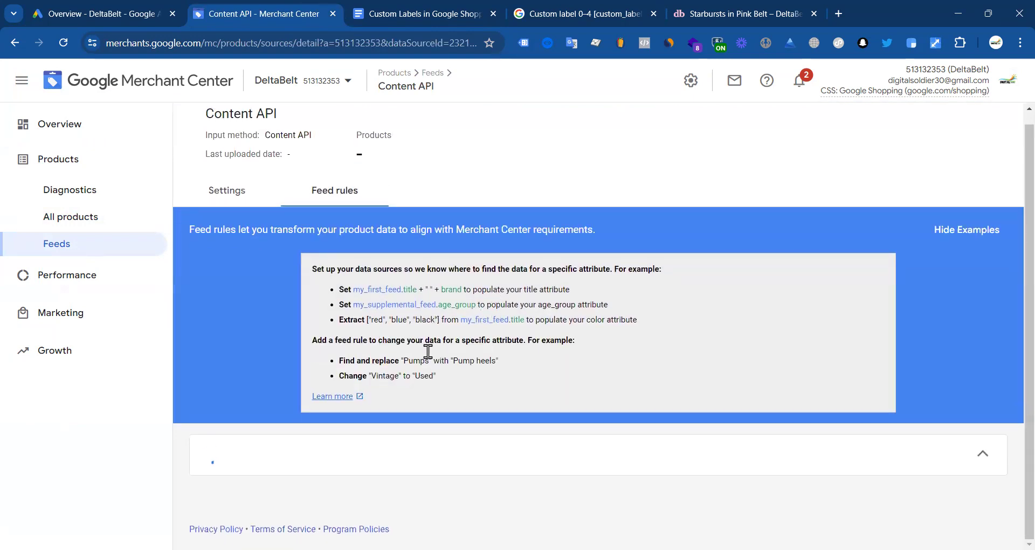
scroll(376, 405, down, 5)
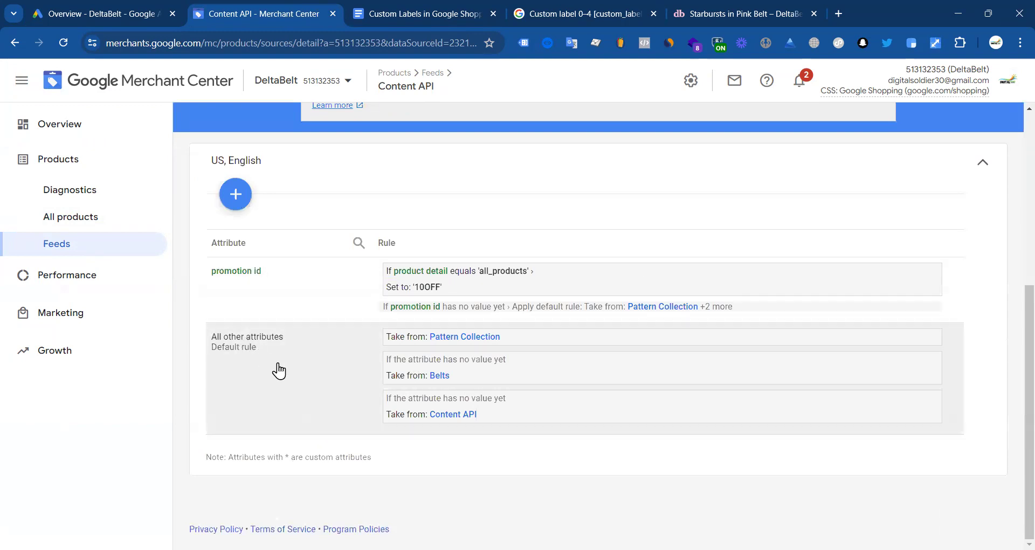
click(231, 198)
click(566, 178)
scroll(480, 210, up, 5)
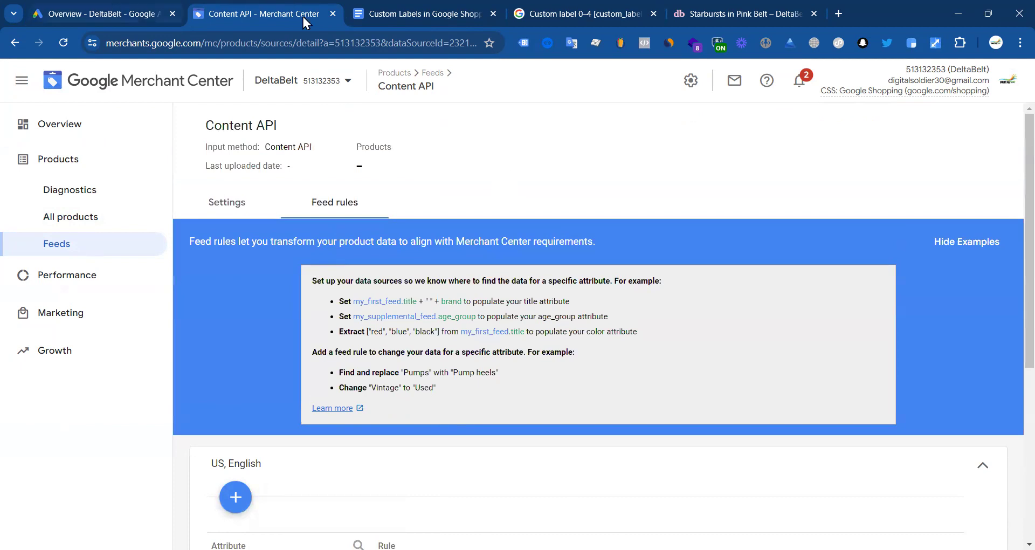
Step: Close the custom labels reference document so the Custom label 0–4 help article shows
click(417, 13)
scroll(460, 297, down, 5)
scroll(462, 331, up, 7)
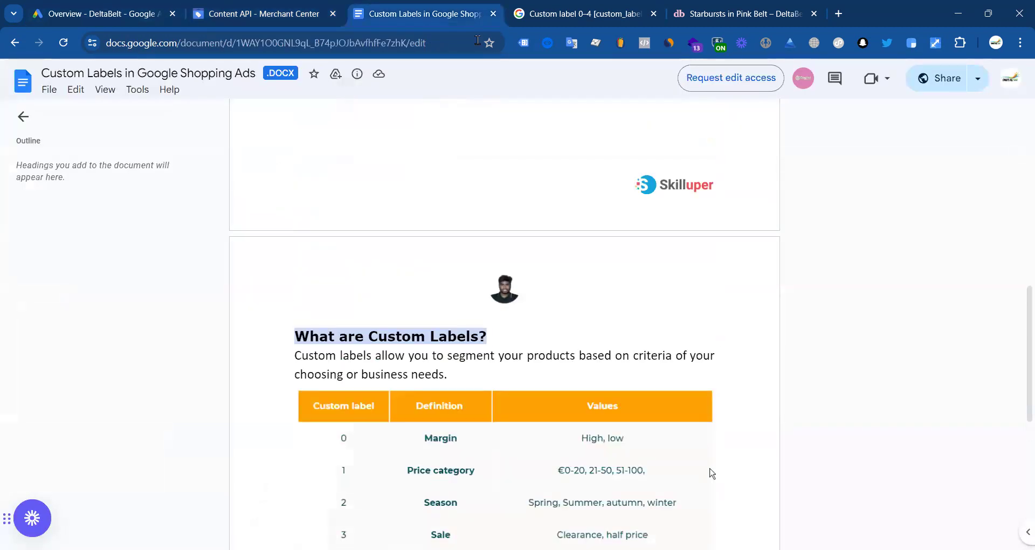
key(ctrl+w)
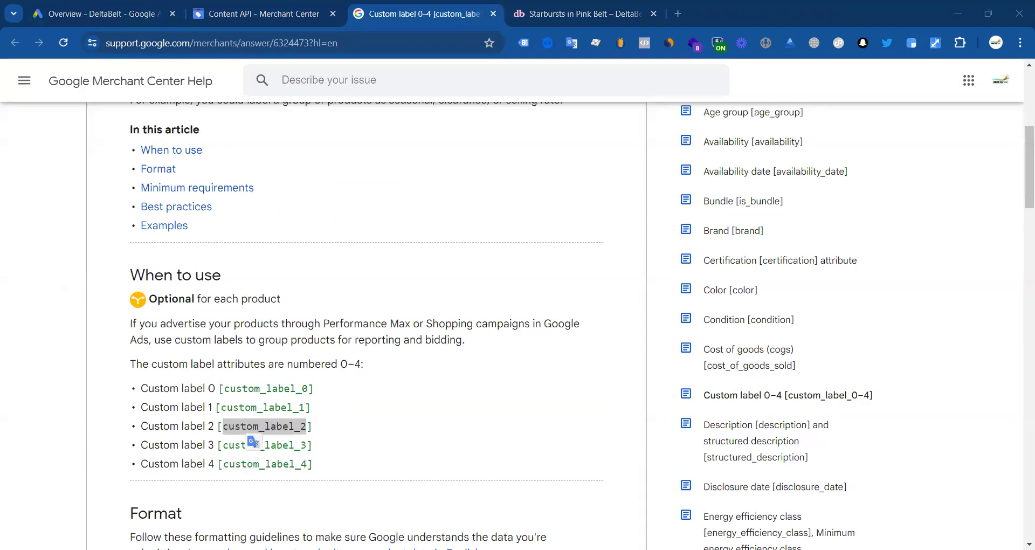
Step: Load the 'Optimizing Product Title for Google Shopping Ads' Google Doc from its pasted link
click(359, 34)
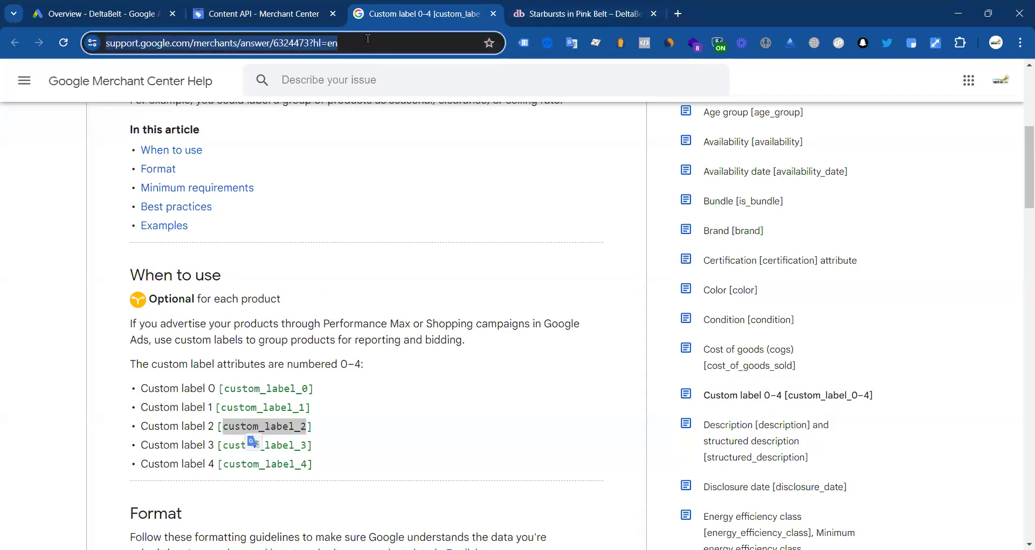
key(Return)
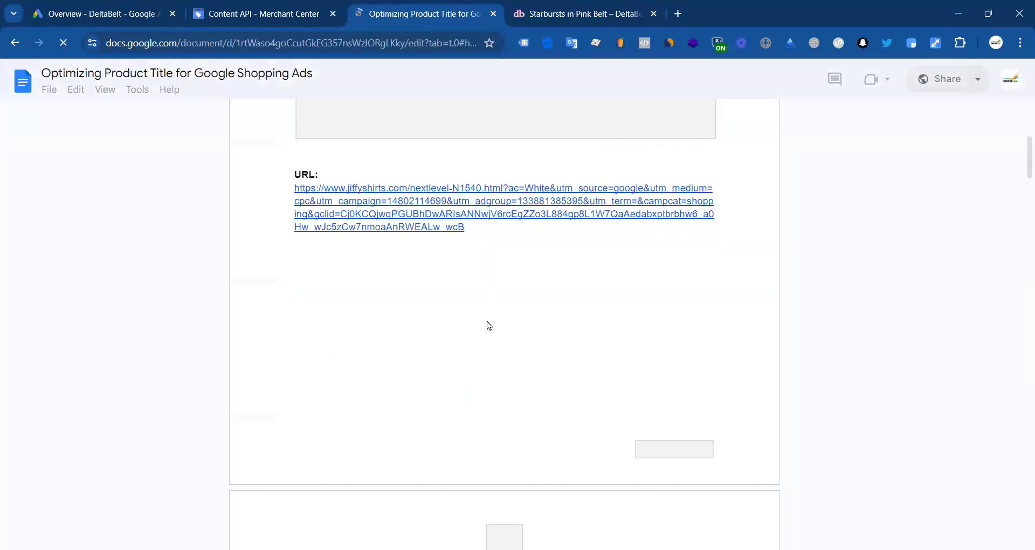
Step: Review the 150-character title and no-promotional-text requirements, then start a blank browser tab
scroll(425, 322, up, 10)
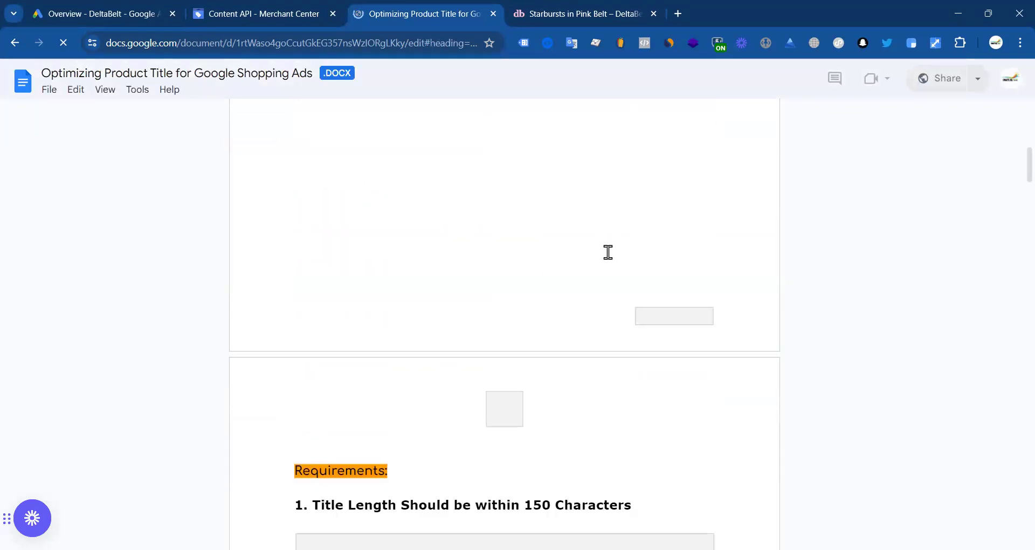
scroll(529, 254, down, 5)
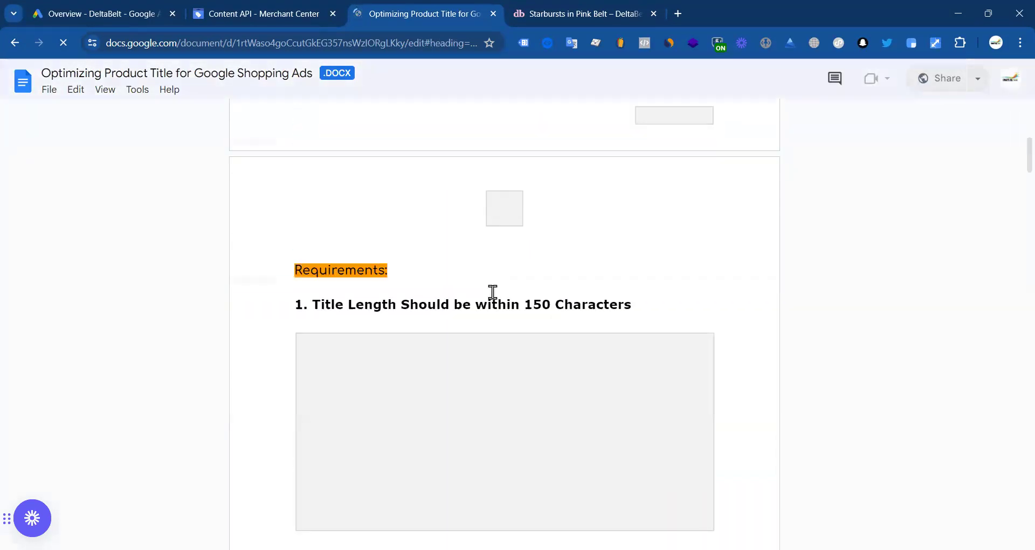
drag(607, 236, 637, 235)
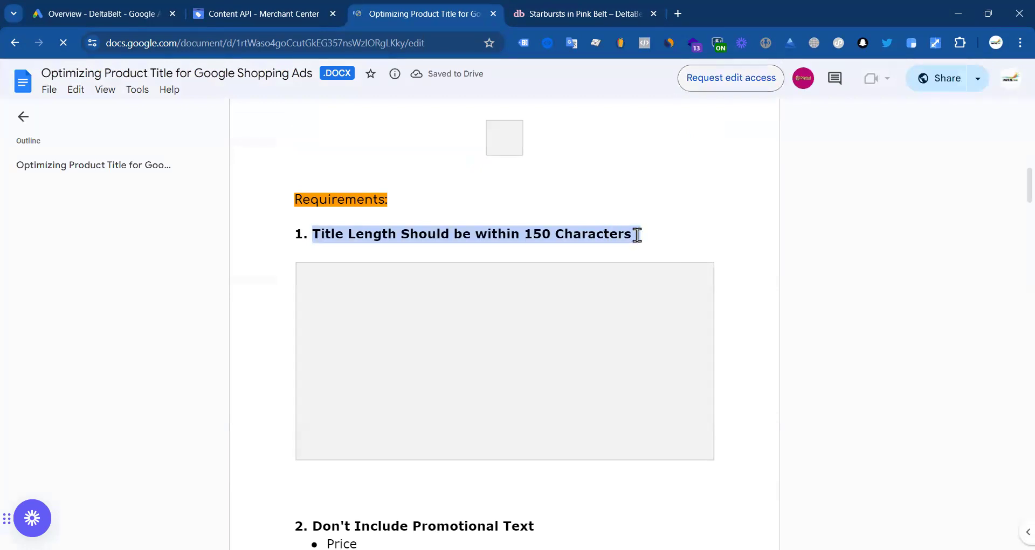
click(507, 239)
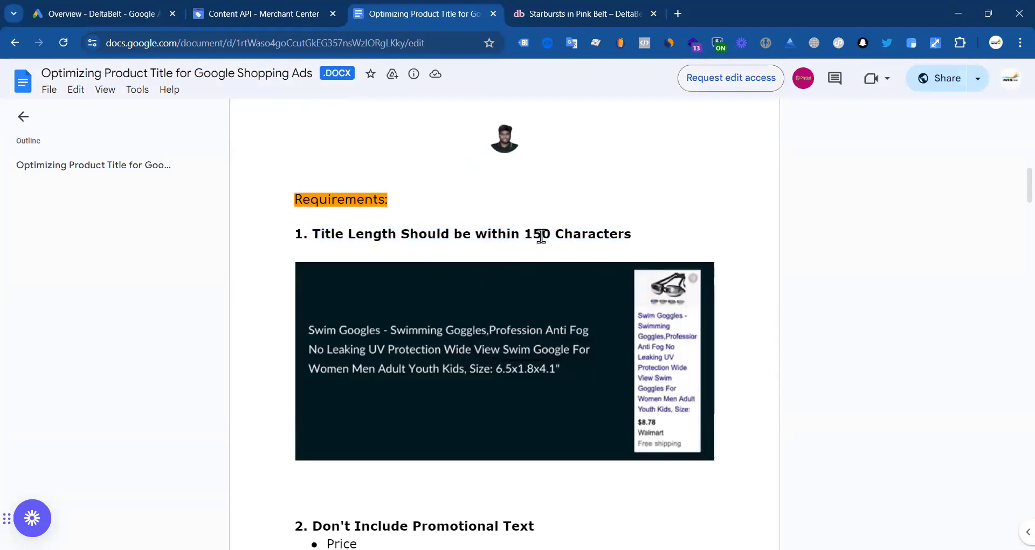
scroll(556, 241, down, 5)
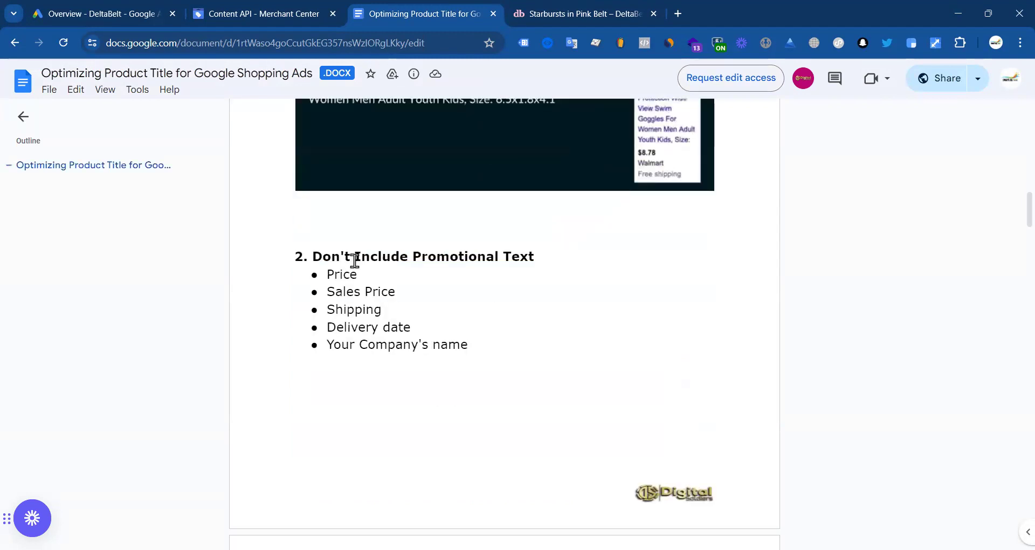
drag(309, 255, 527, 255)
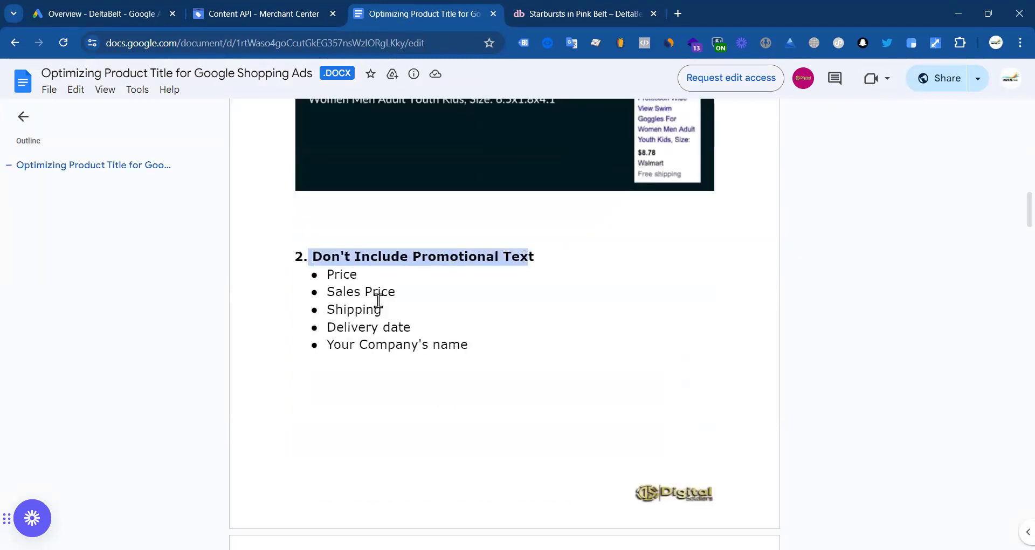
click(463, 283)
scroll(462, 280, up, 5)
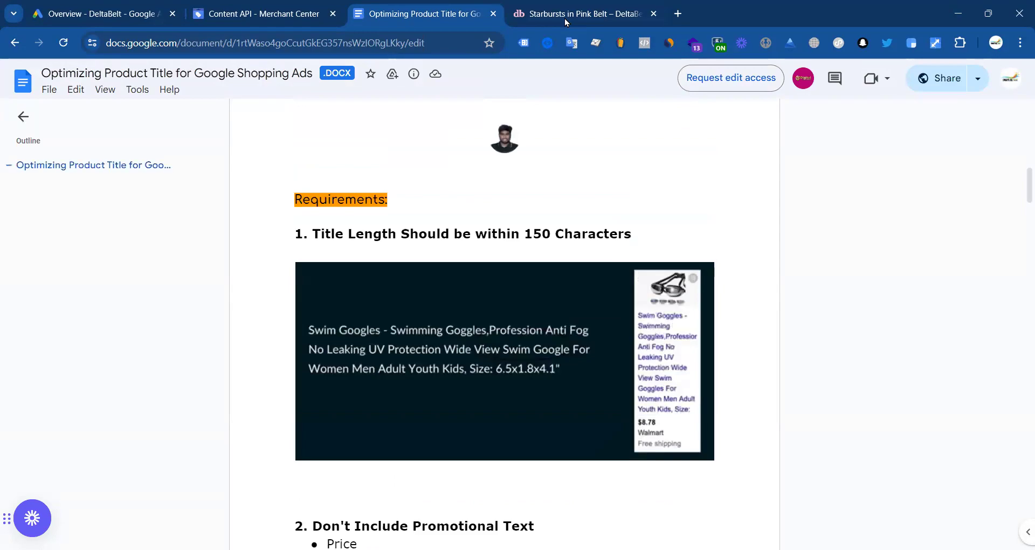
click(567, 16)
click(679, 15)
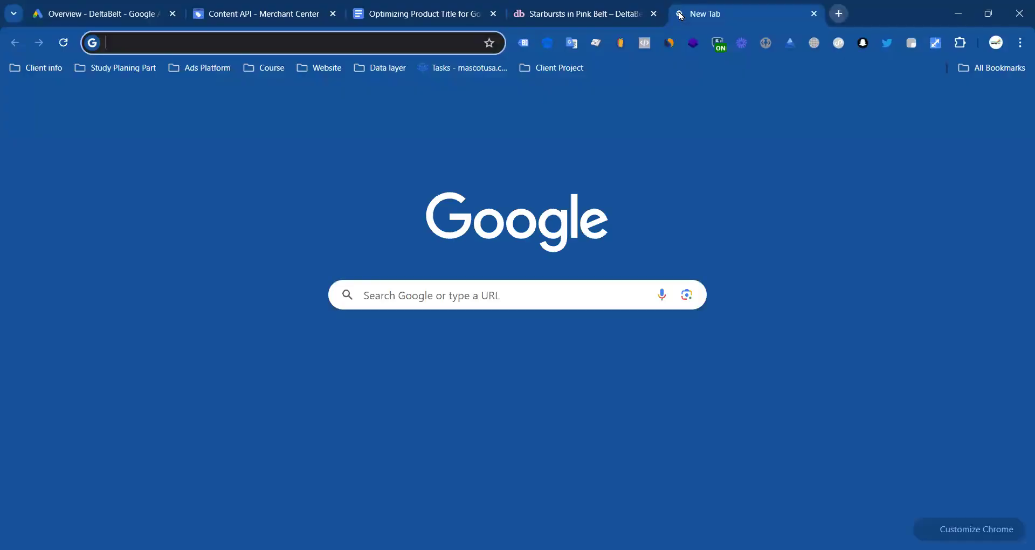
Step: Search Google for 'i search from' and open the I Search From website
text(is)
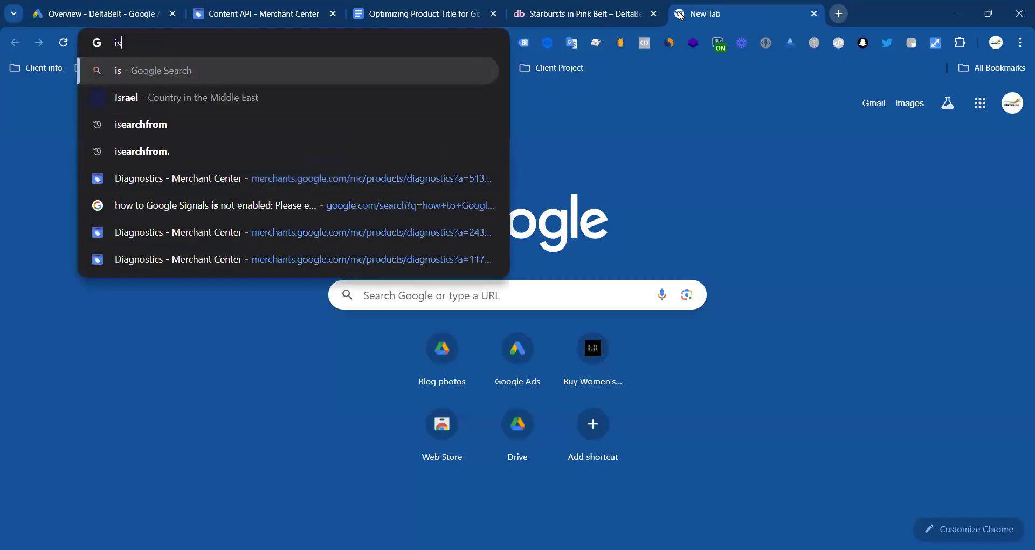
click(234, 107)
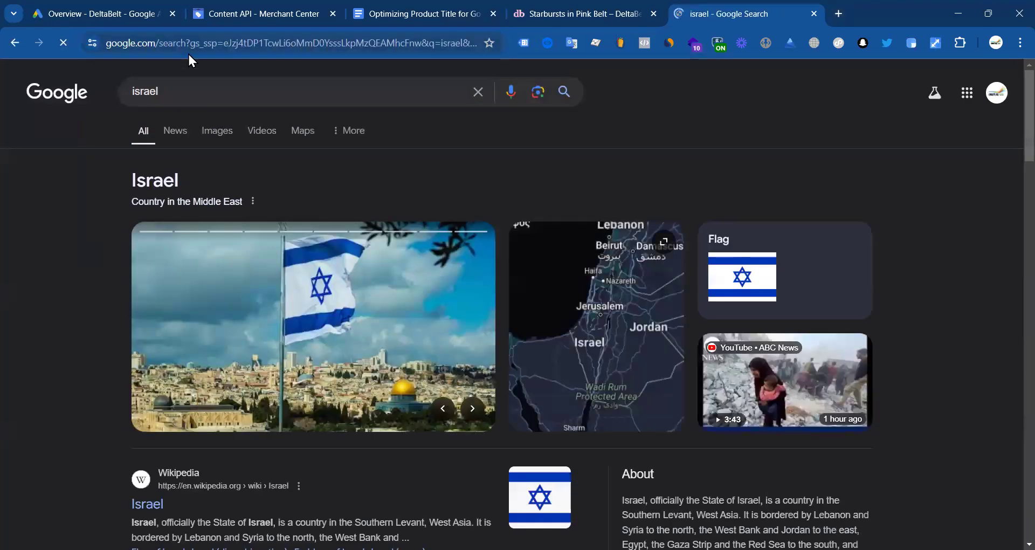
click(188, 50)
text(is)
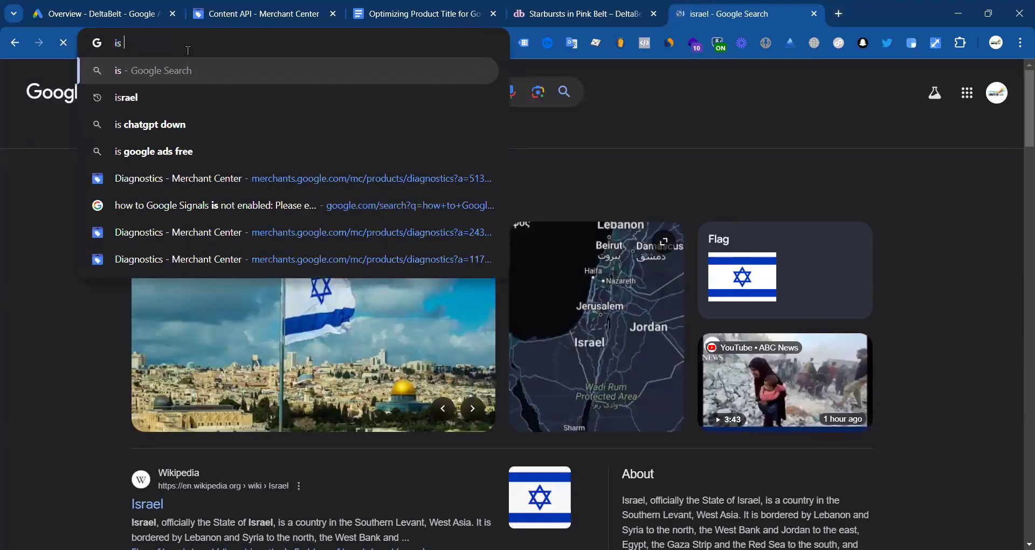
key(BackSpace)
key(BackSpace)
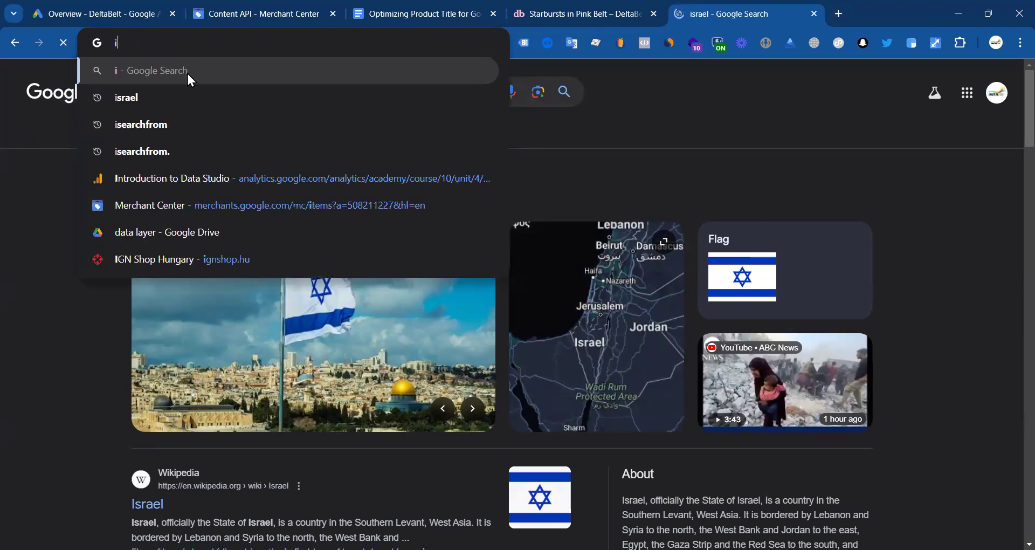
text(sea)
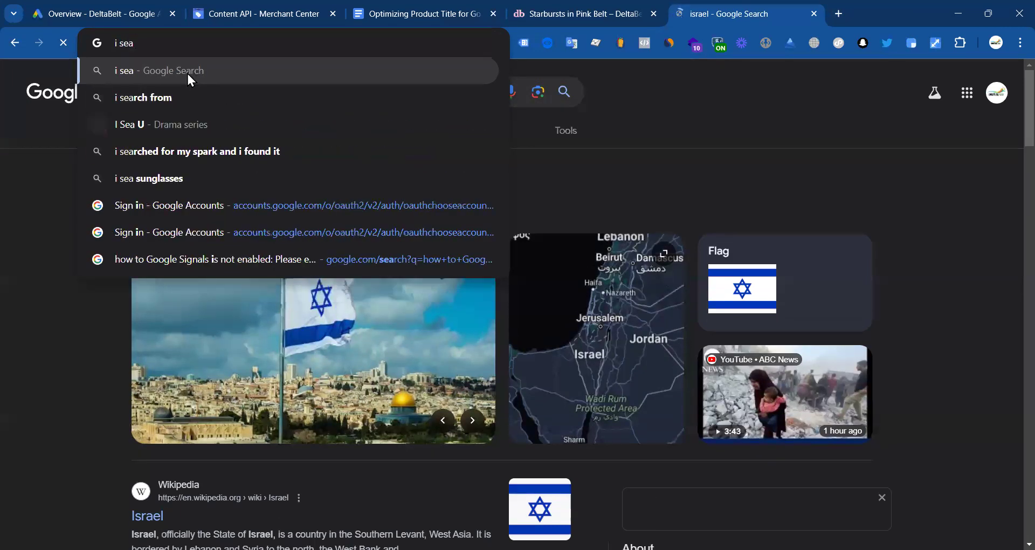
click(172, 97)
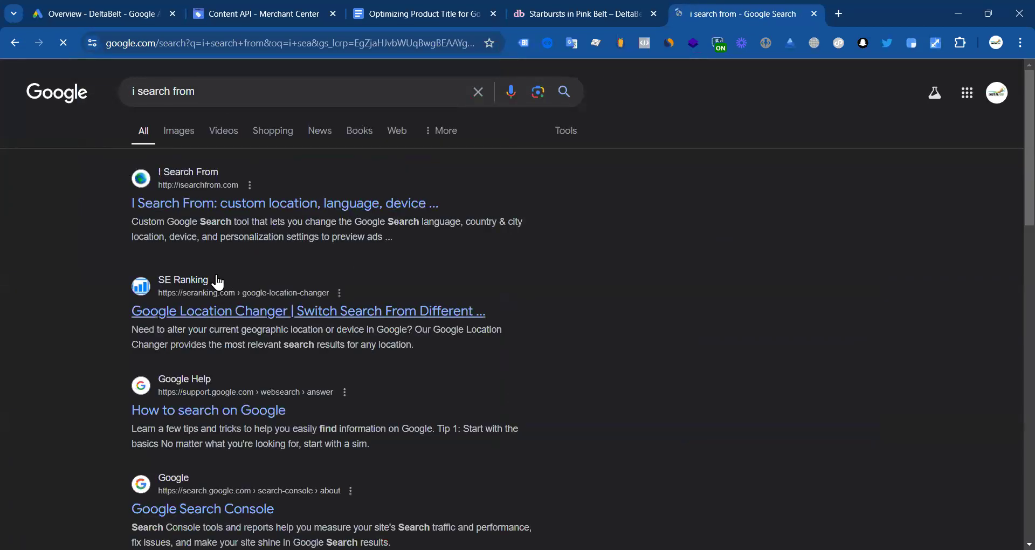
click(218, 207)
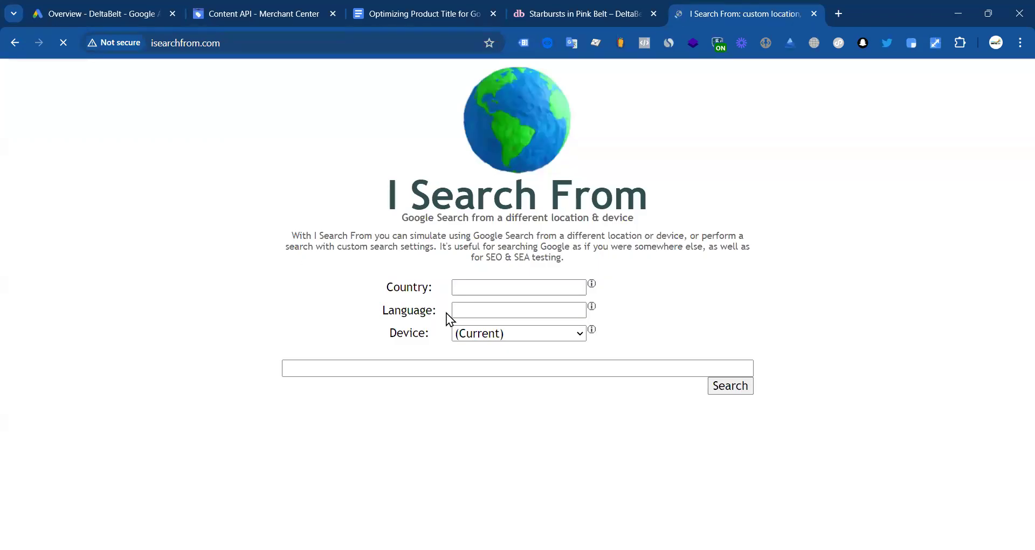
Step: Run a United States 'clothing' search in I Search From and review the sponsored Shopping ads
click(484, 287)
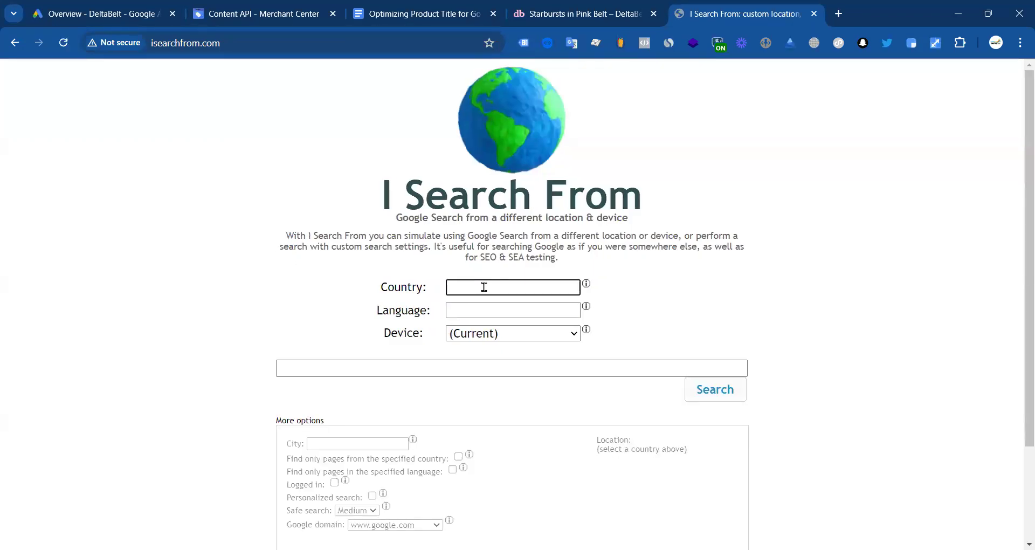
text(un)
click(512, 451)
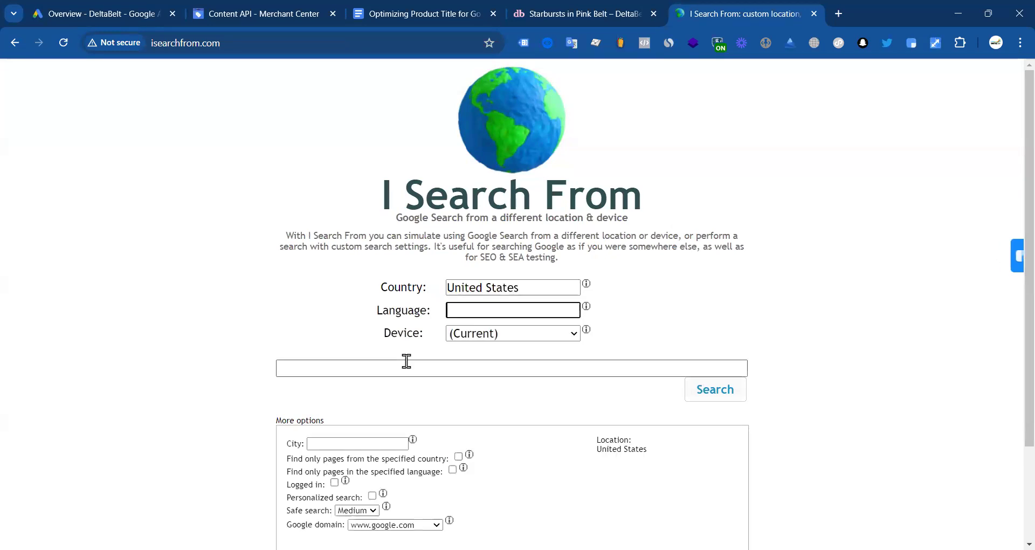
click(406, 361)
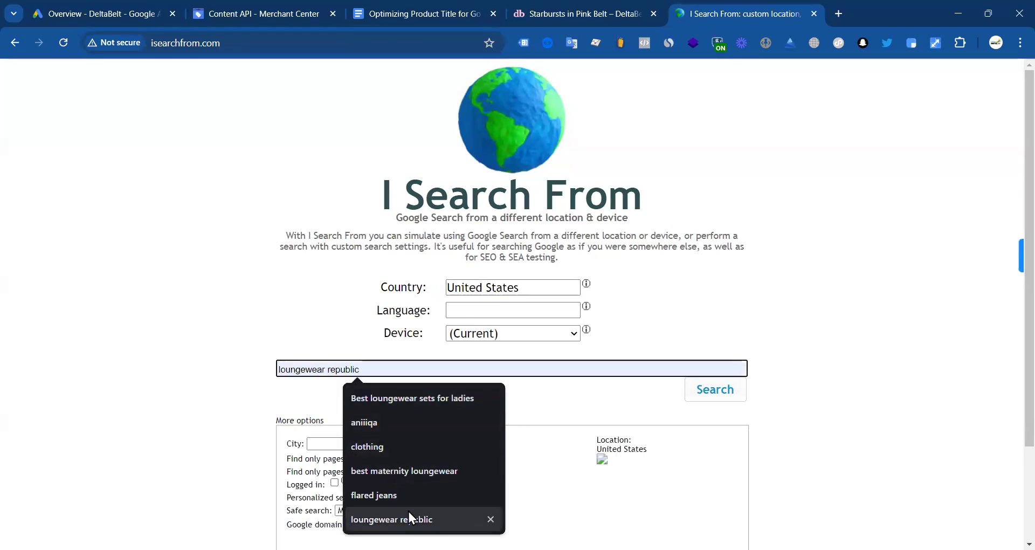
click(388, 446)
click(737, 392)
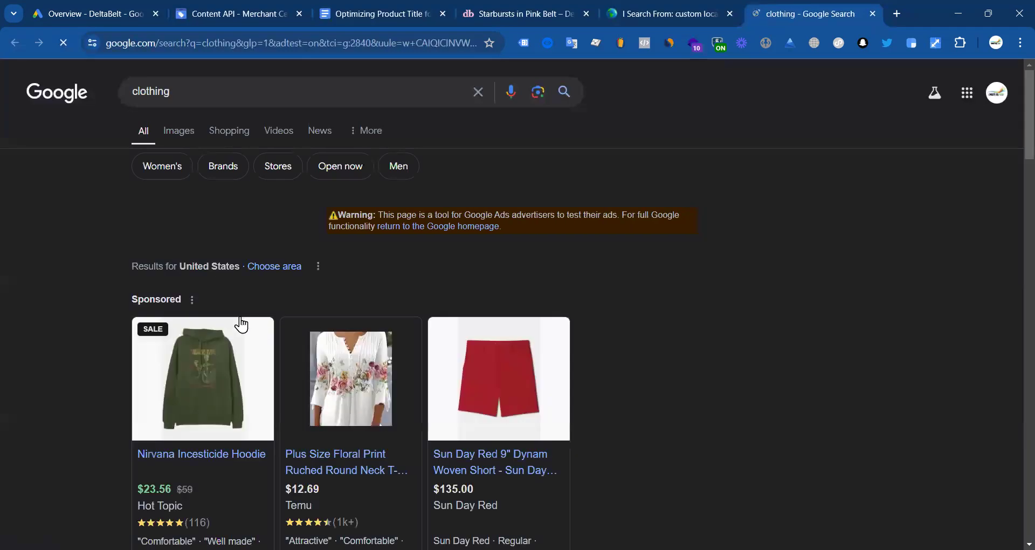
scroll(240, 324, down, 3)
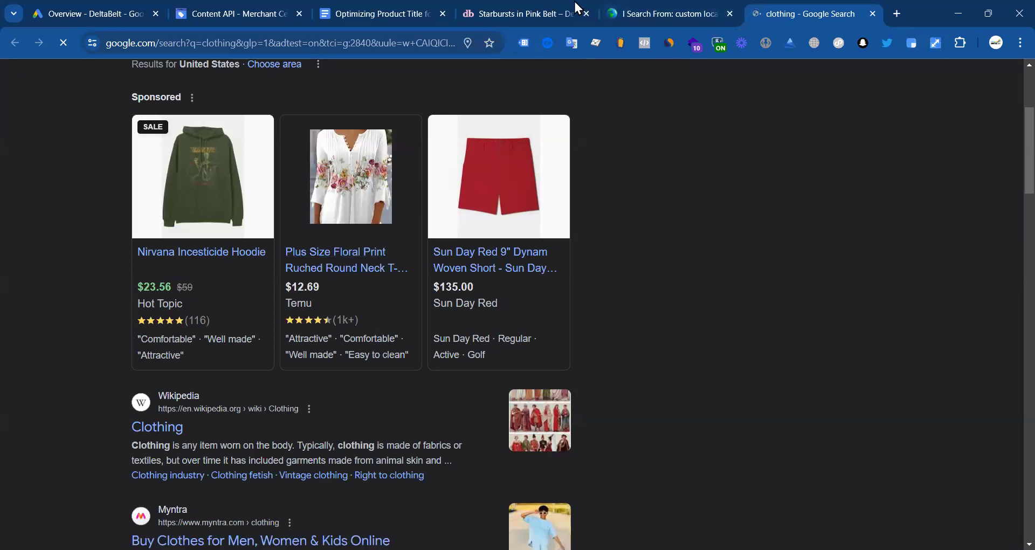
click(518, 13)
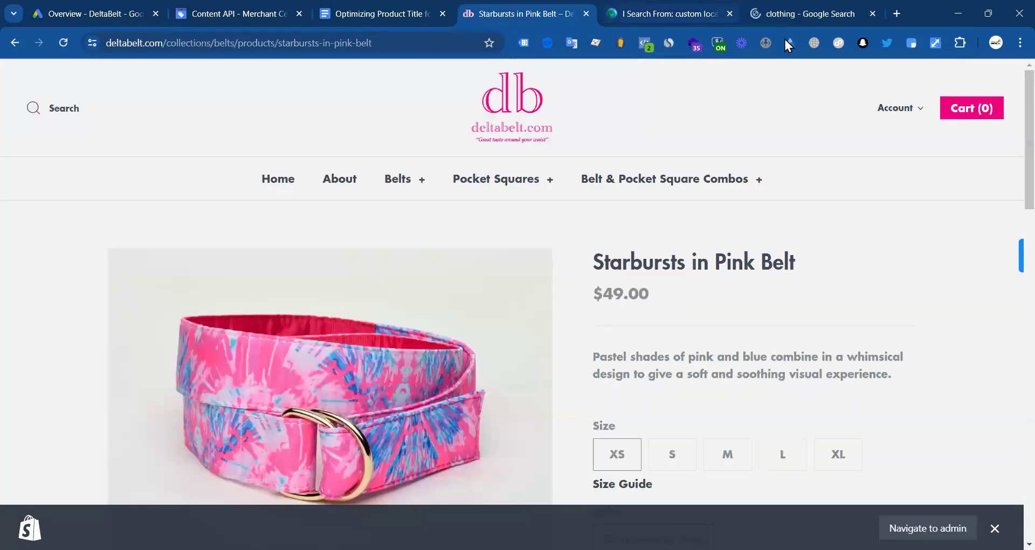
Step: Copy the product title and search 'Starbursts in Pink Belt' from the US in I Search From
click(786, 13)
click(520, 12)
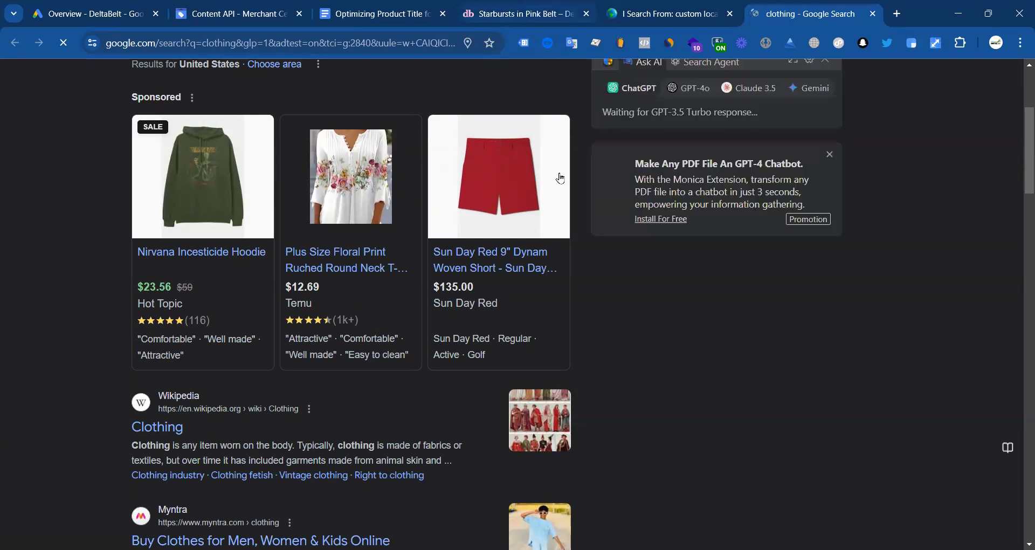
drag(759, 266, 803, 270)
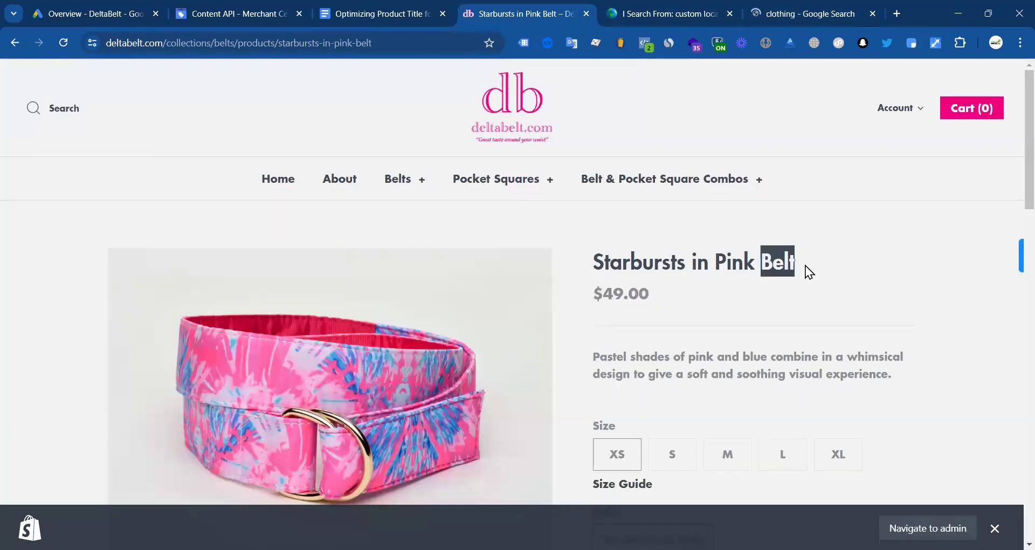
triple_click(616, 263)
key(ctrl+c)
click(704, 8)
click(439, 361)
key(ctrl+a)
key(ctrl+v)
click(736, 388)
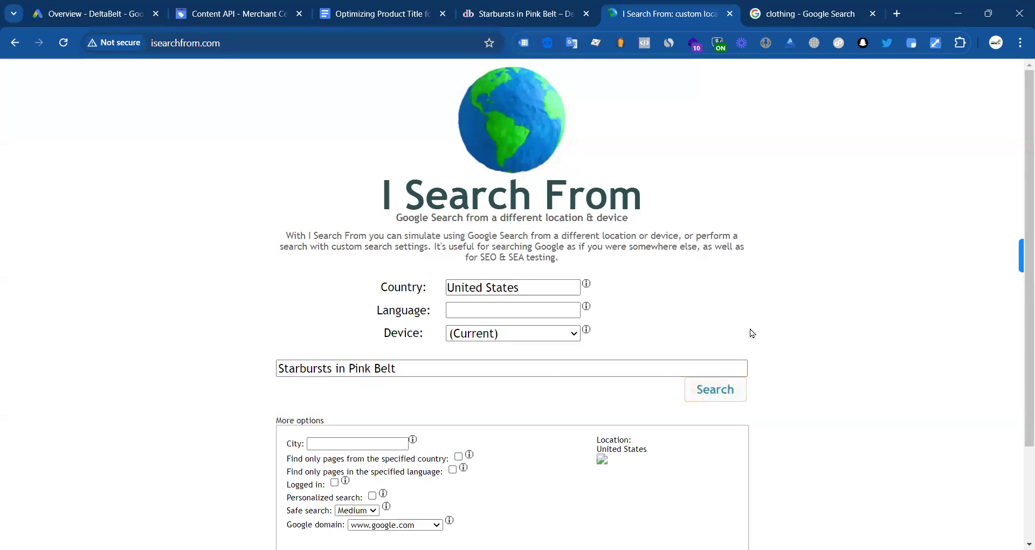
scroll(326, 351, down, 3)
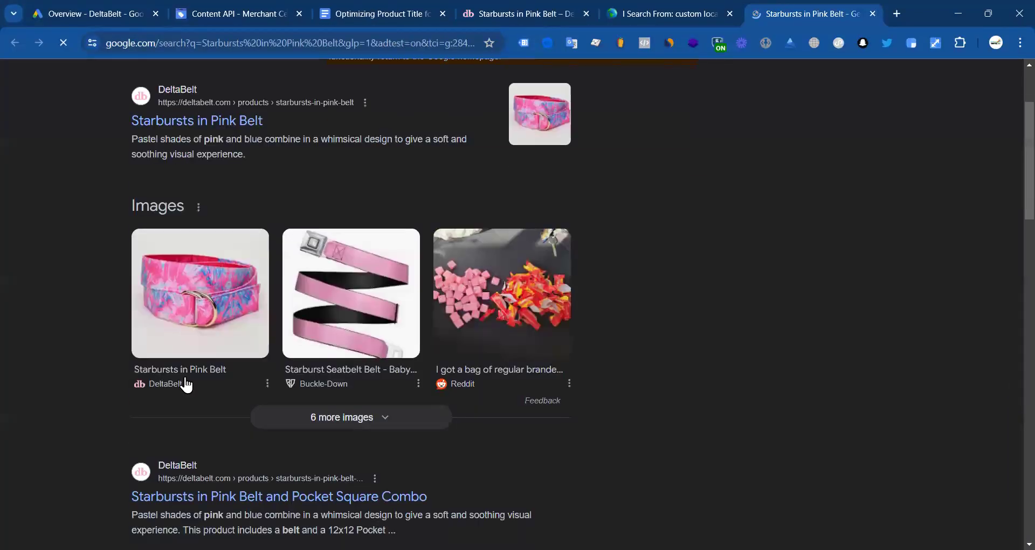
scroll(388, 345, up, 3)
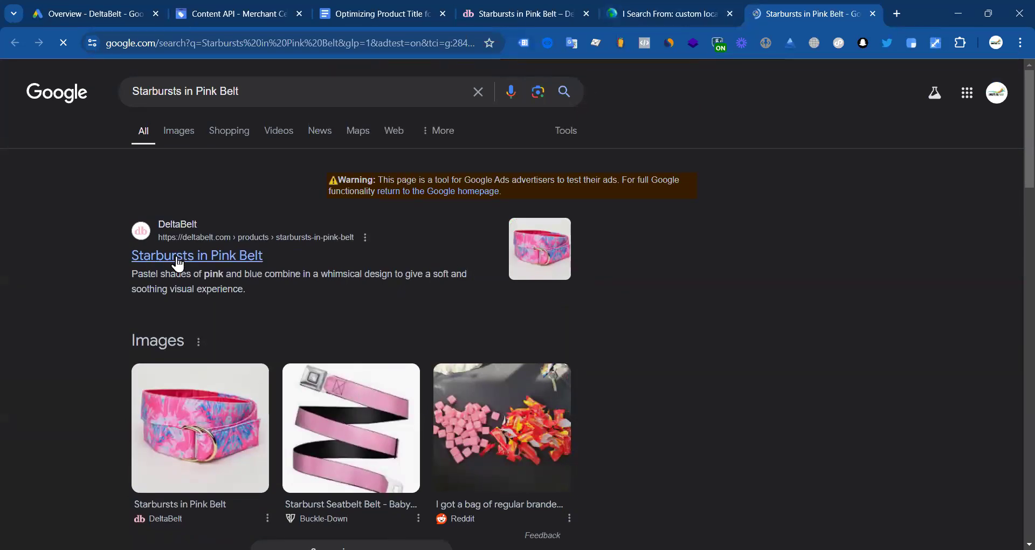
Step: Trim the query to 'Pink Belt' and search again from the US
click(709, 12)
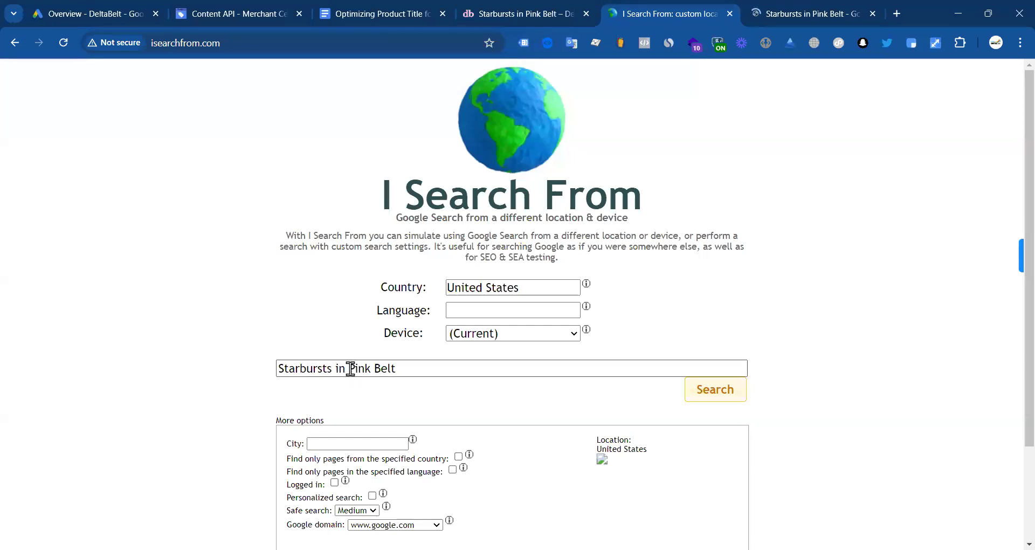
drag(351, 368, 261, 374)
key(BackSpace)
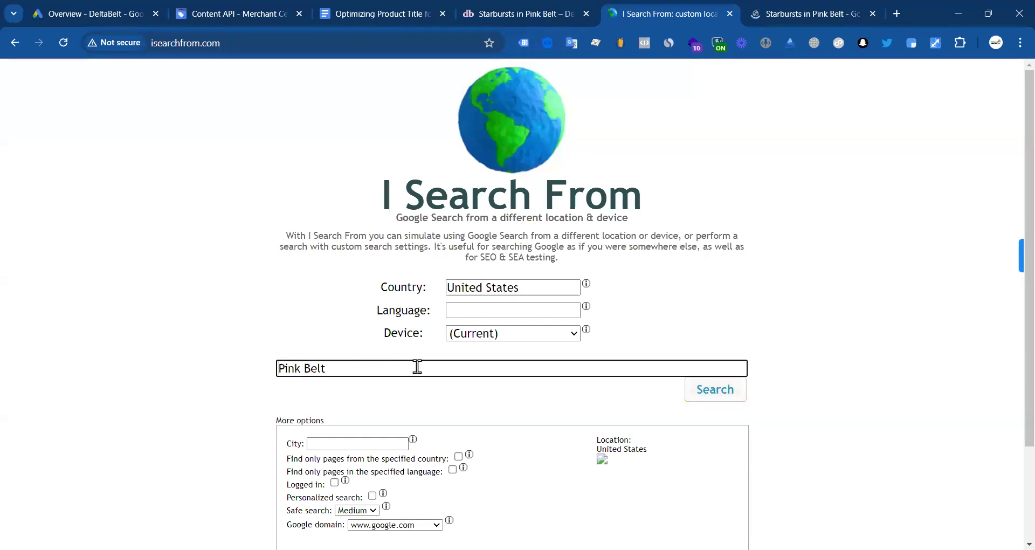
click(713, 388)
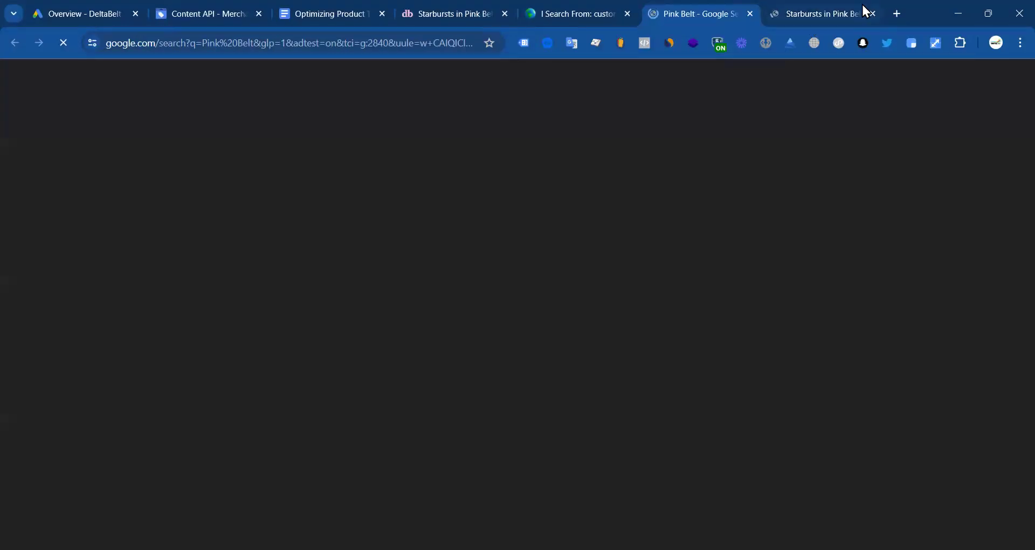
Step: Close the duplicate store tab and open the Shopping results for 'Pink Belt'
click(874, 15)
scroll(467, 345, down, 1)
scroll(467, 345, down, 2)
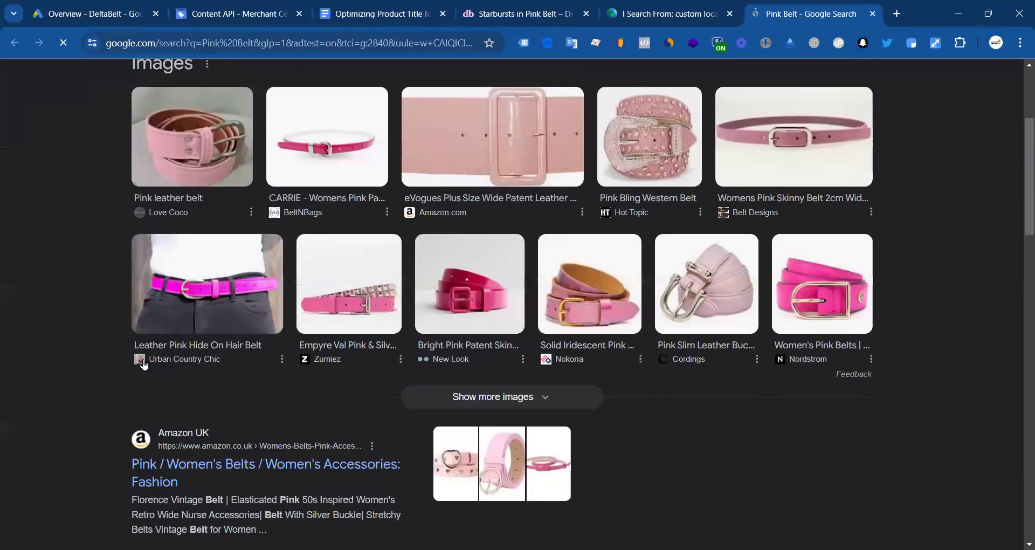
scroll(263, 265, up, 2)
scroll(249, 184, up, 2)
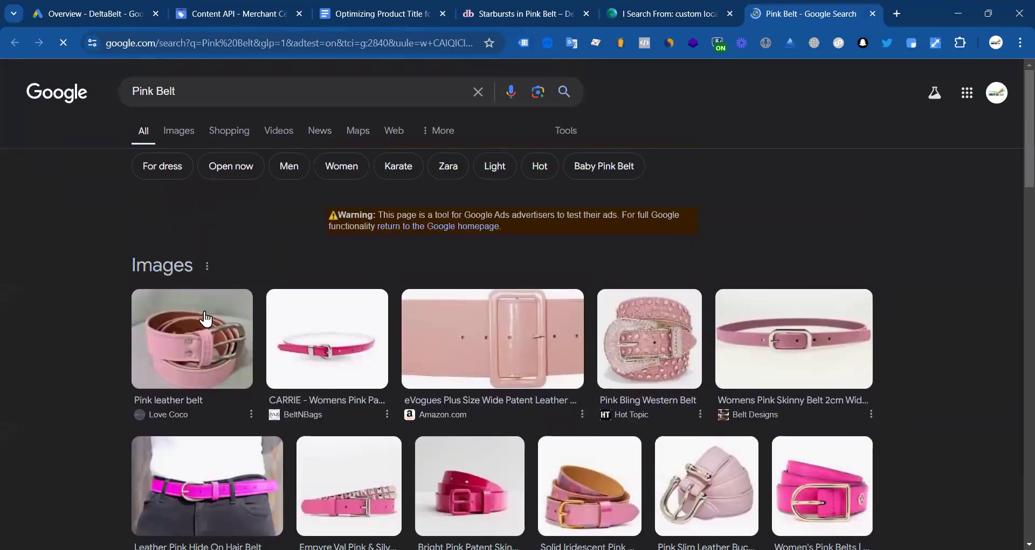
scroll(205, 319, down, 3)
scroll(222, 132, up, 3)
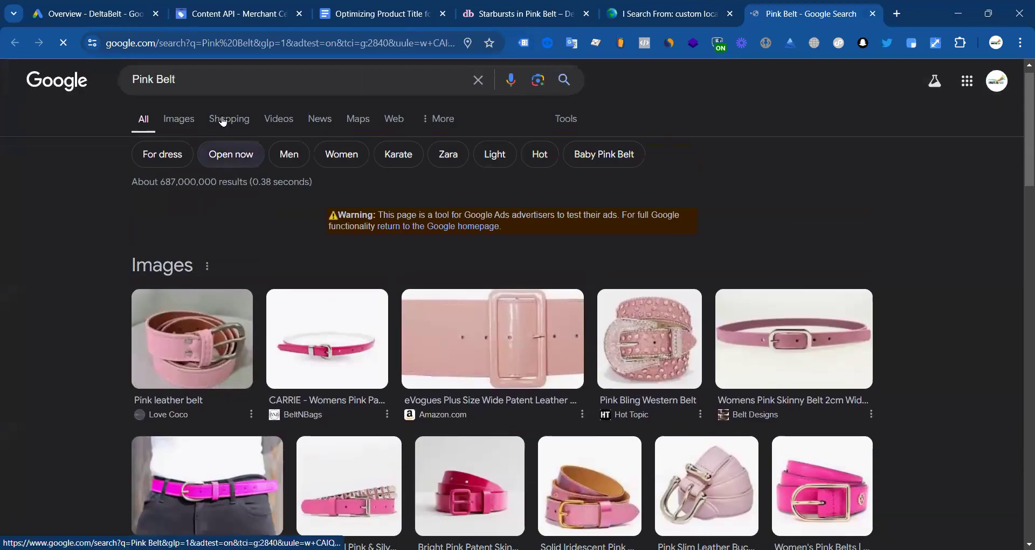
click(223, 121)
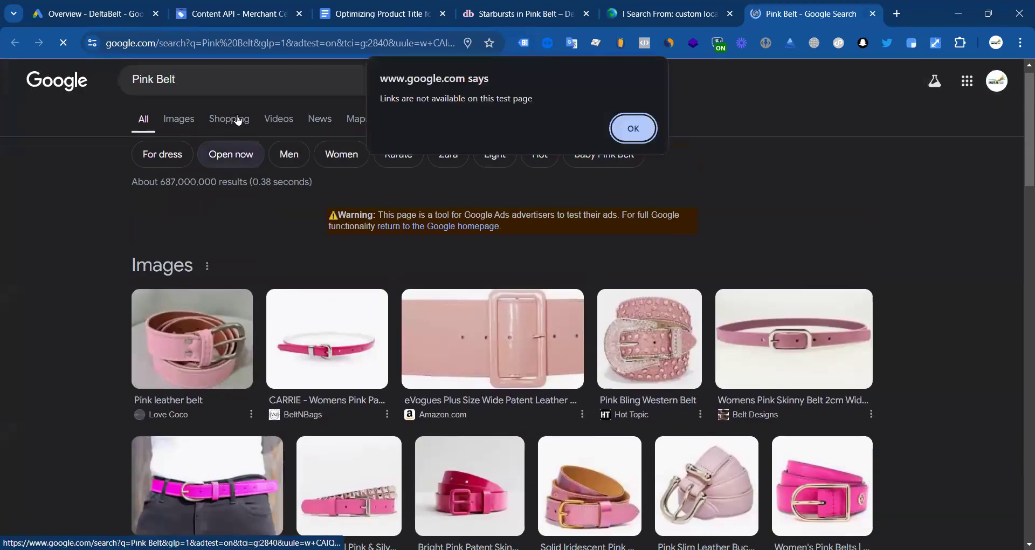
click(632, 135)
Step: Reload the Pink Belt search with adtest=off to show the sponsored Shopping ads
click(331, 40)
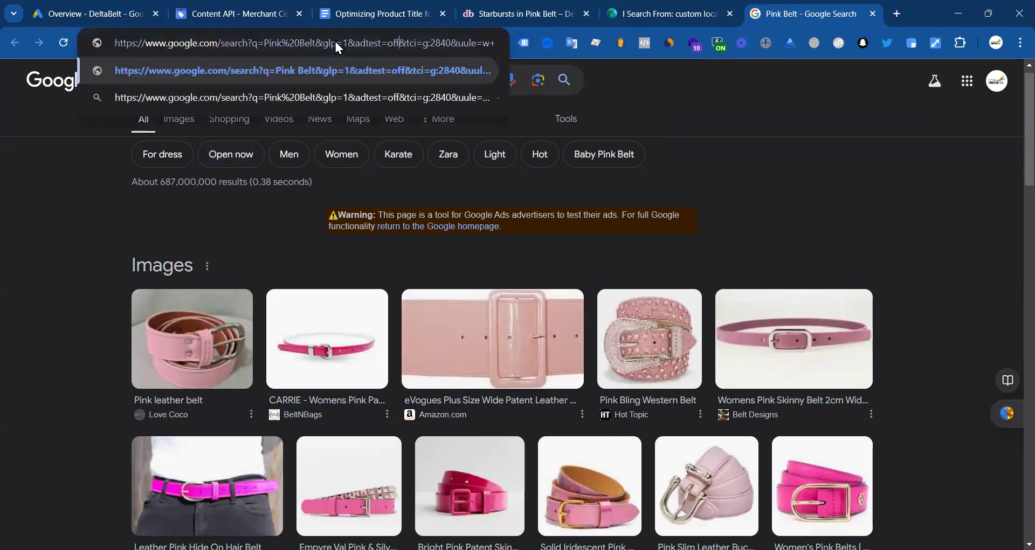
click(364, 81)
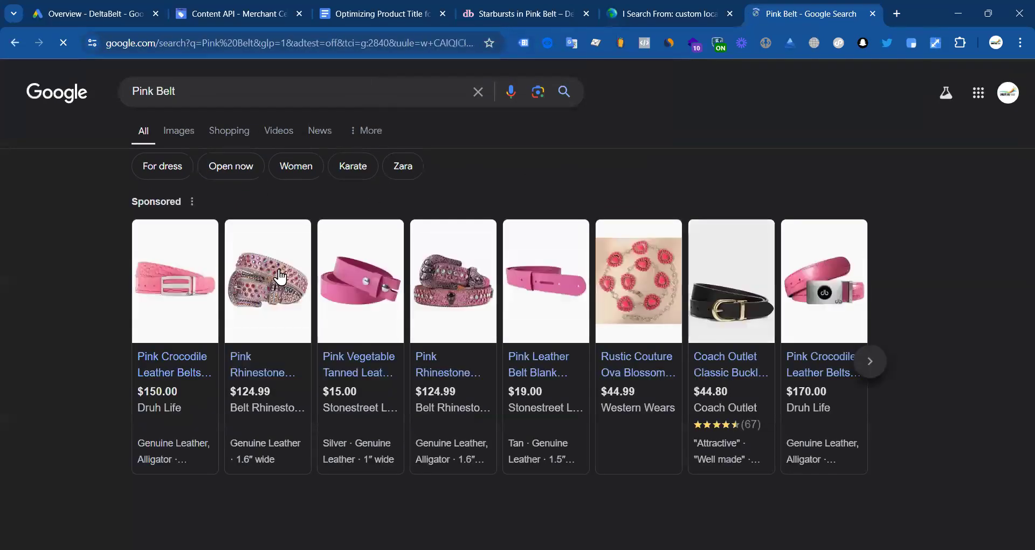
scroll(196, 255, down, 1)
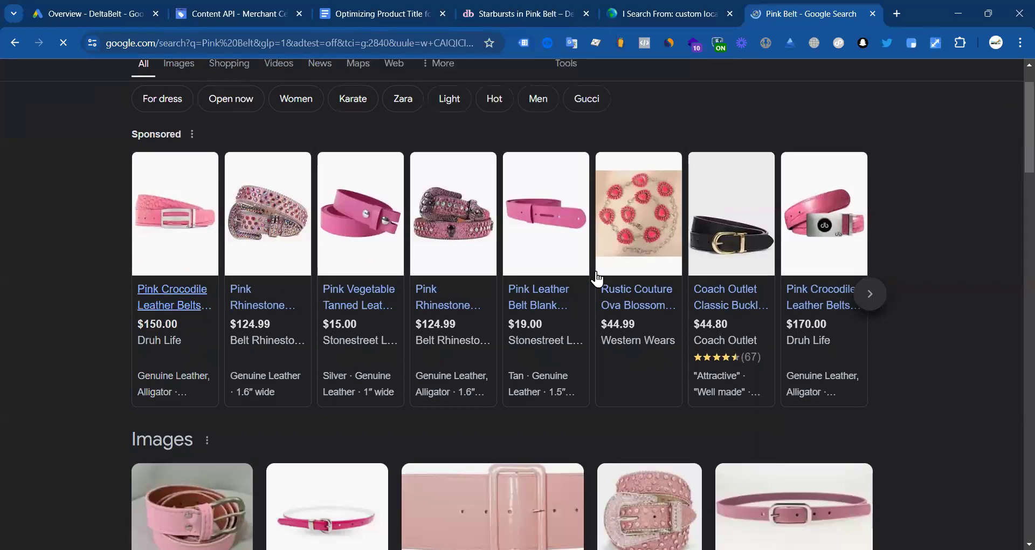
scroll(311, 270, down, 3)
scroll(216, 312, up, 3)
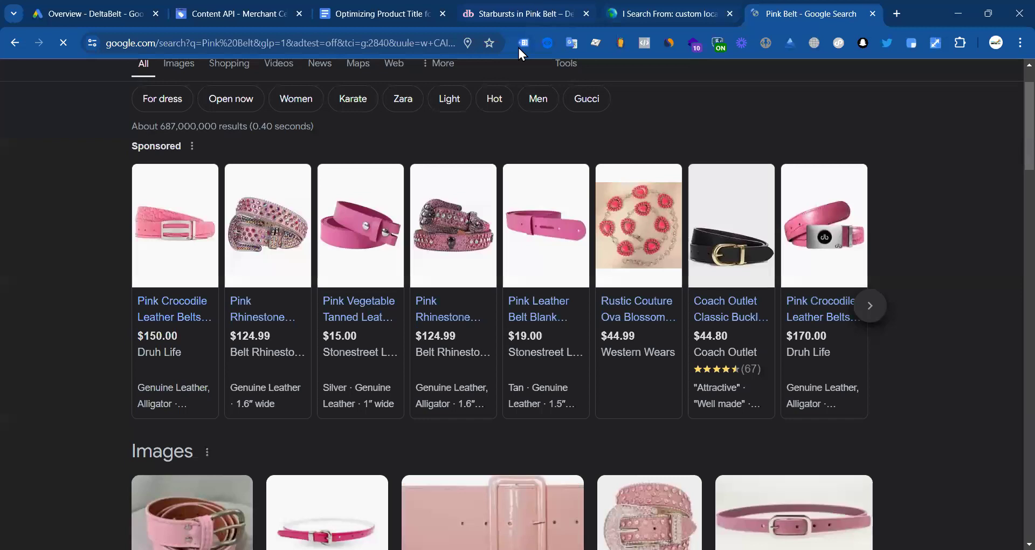
click(520, 14)
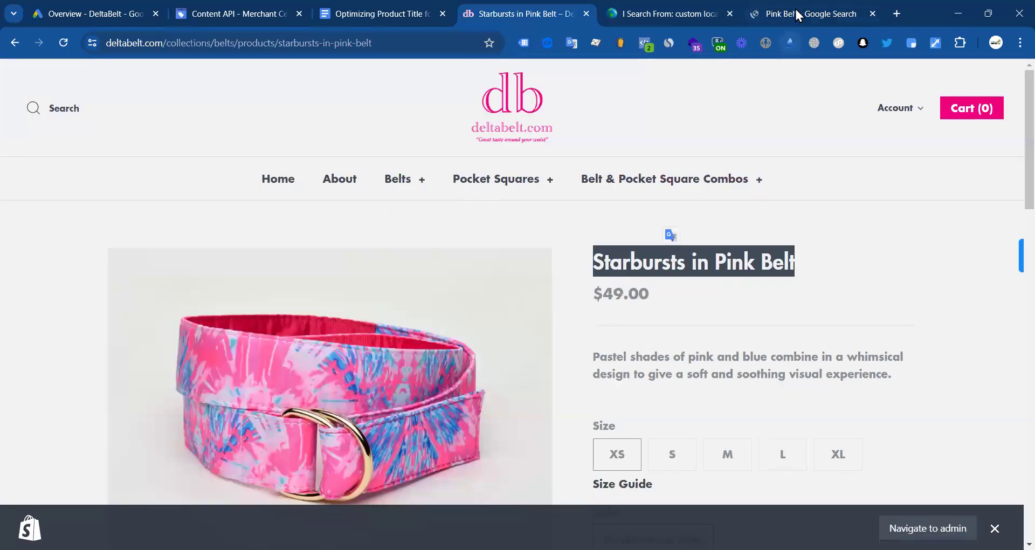
Step: Compare the 'Starbursts in Pink Belt' title with the sponsored Pink Belt results, then revisit the title guide
click(795, 11)
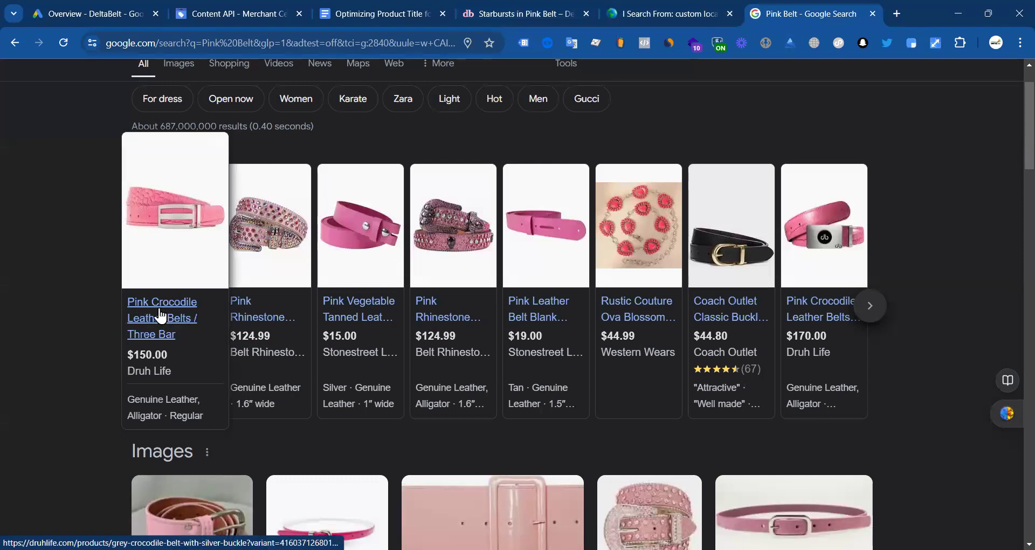
key(ctrl+shift+Tab)
key(ctrl+shift+Tab)
double_click(695, 253)
click(656, 266)
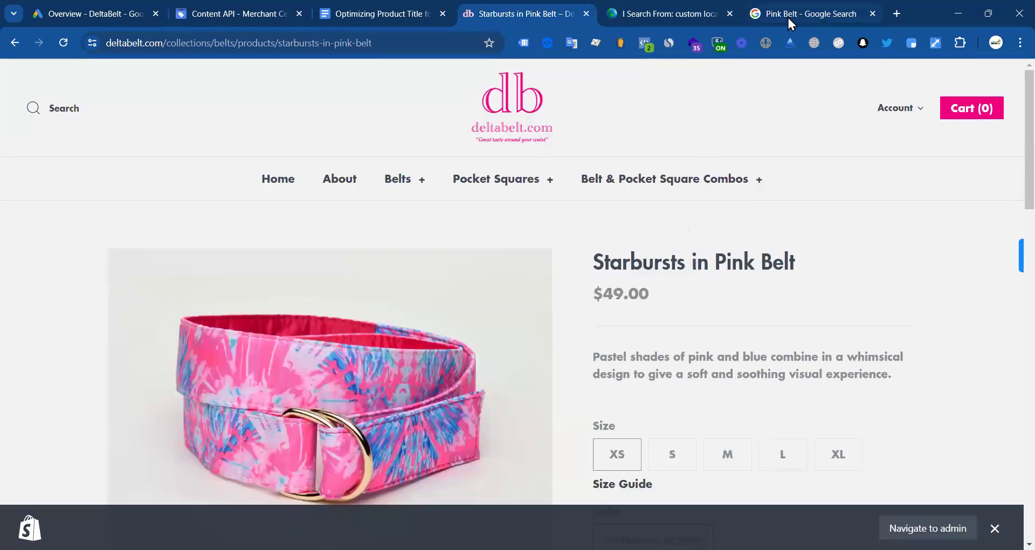
click(787, 15)
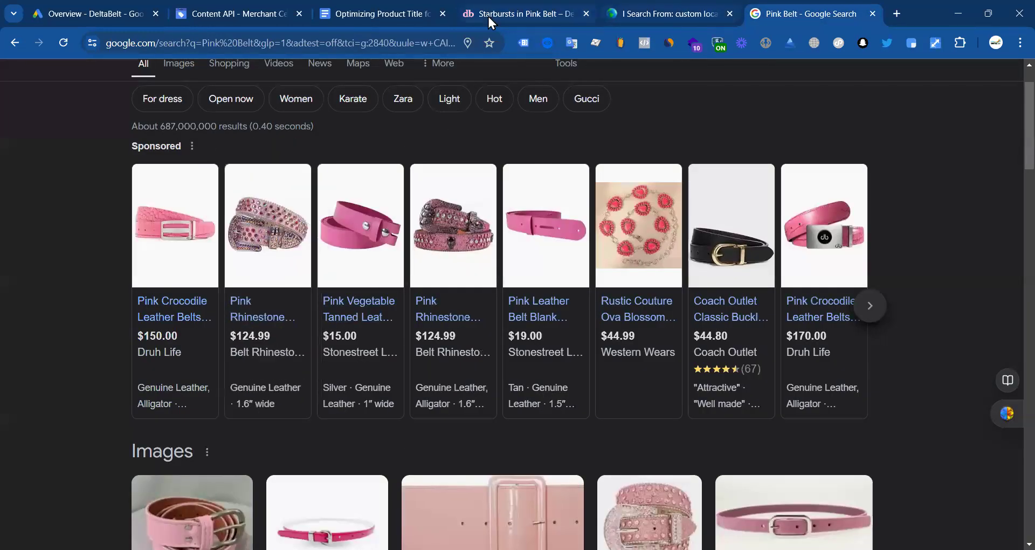
click(488, 17)
triple_click(618, 263)
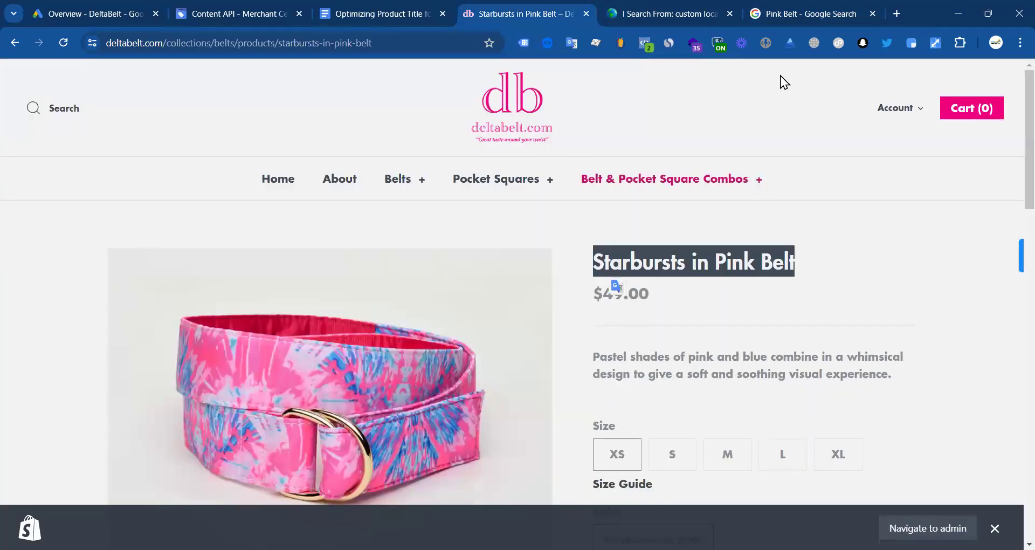
click(792, 15)
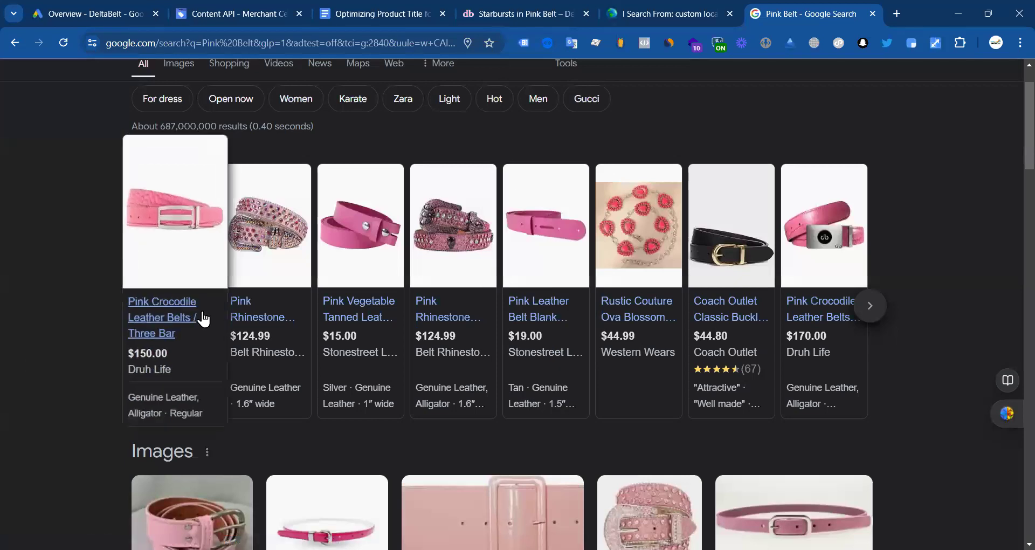
click(577, 9)
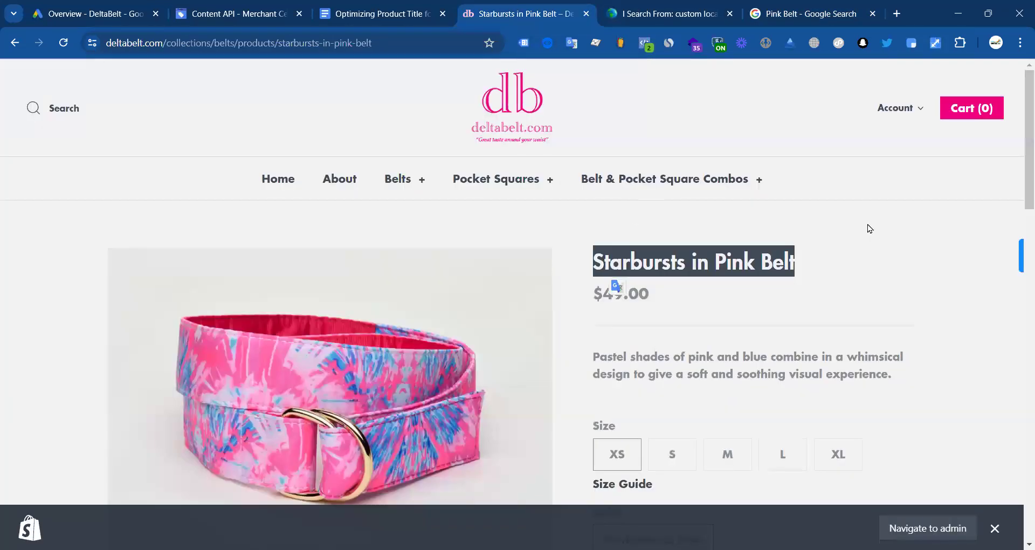
click(841, 283)
scroll(744, 305, down, 5)
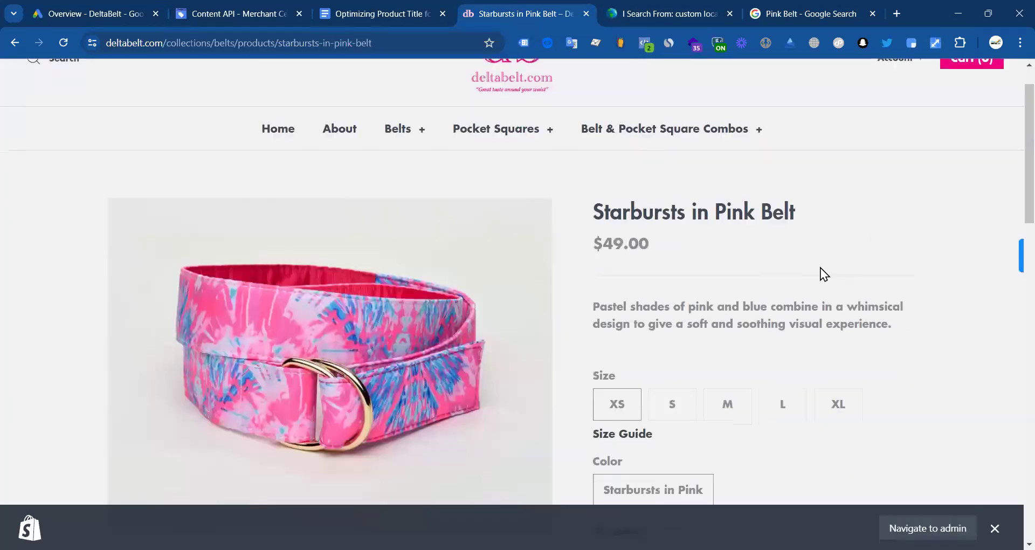
scroll(717, 284, up, 5)
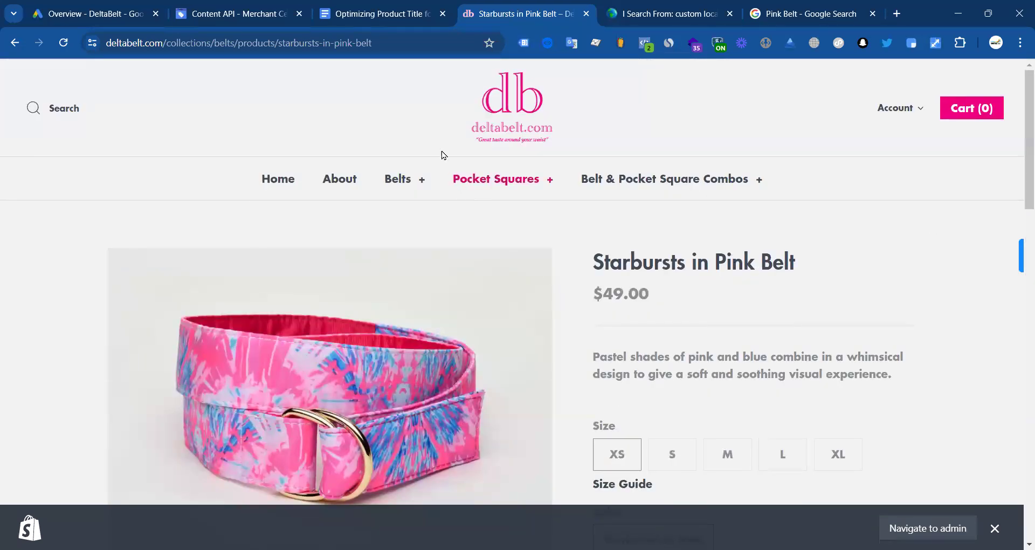
click(391, 12)
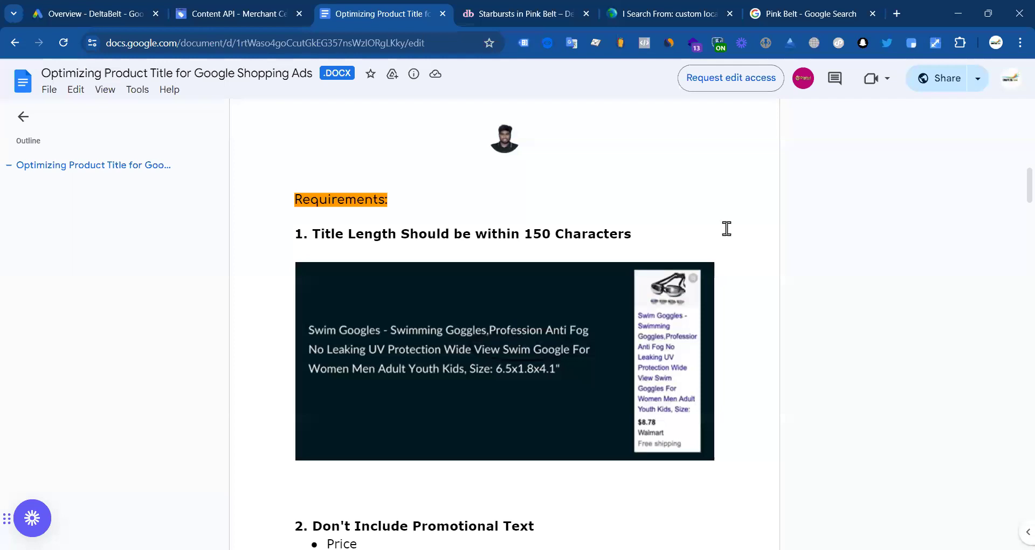
Step: Highlight the Don't Include Promotional Text heading and its Price and Sales Price bullets
scroll(582, 301, down, 4)
drag(312, 323, 540, 326)
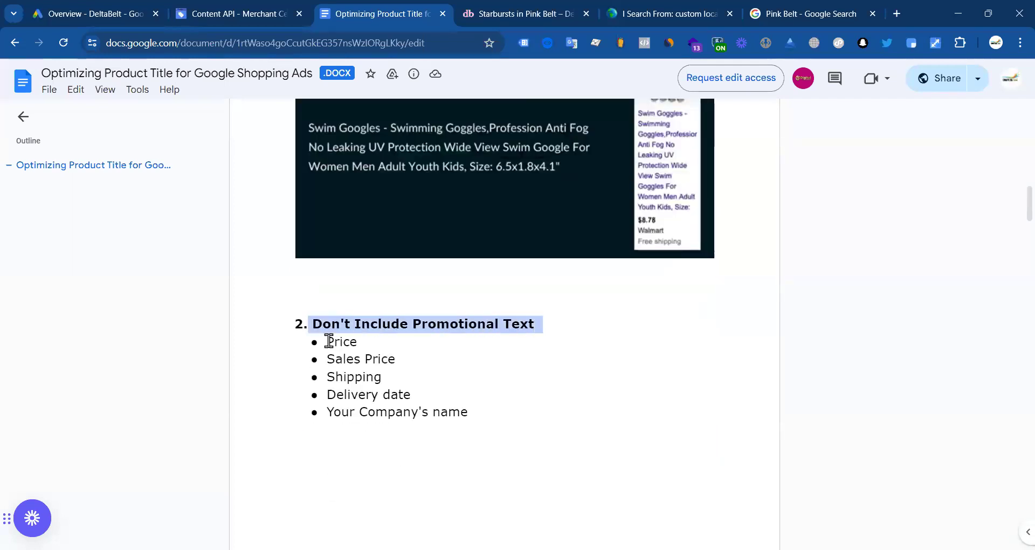
drag(325, 342, 388, 351)
drag(326, 359, 407, 369)
drag(326, 377, 399, 377)
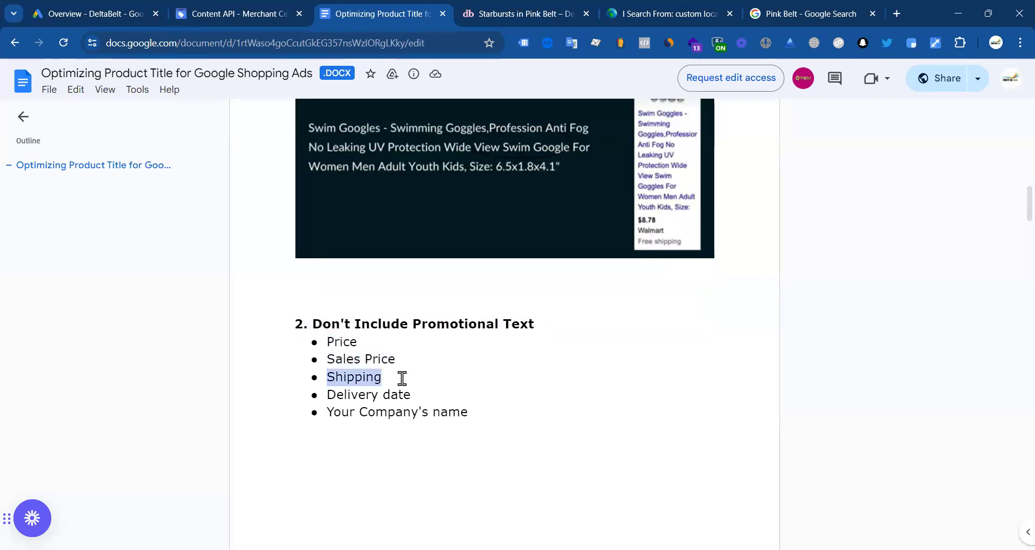
scroll(487, 415, down, 3)
drag(483, 314, 313, 189)
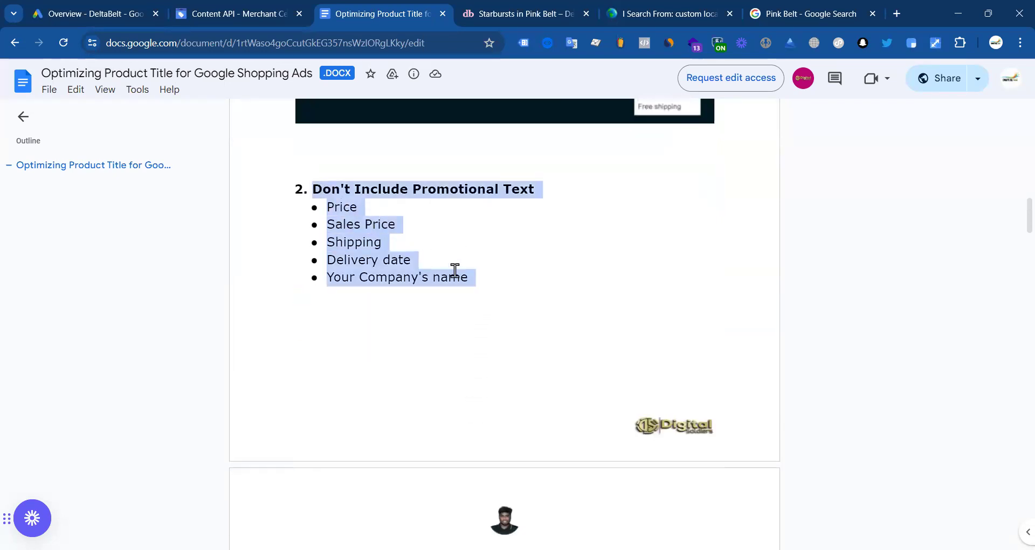
scroll(455, 272, down, 5)
Step: Highlight the capitalized-words and No Similar Titles points, then read on to How to Optimize Feed Titles
drag(310, 314, 513, 313)
click(409, 311)
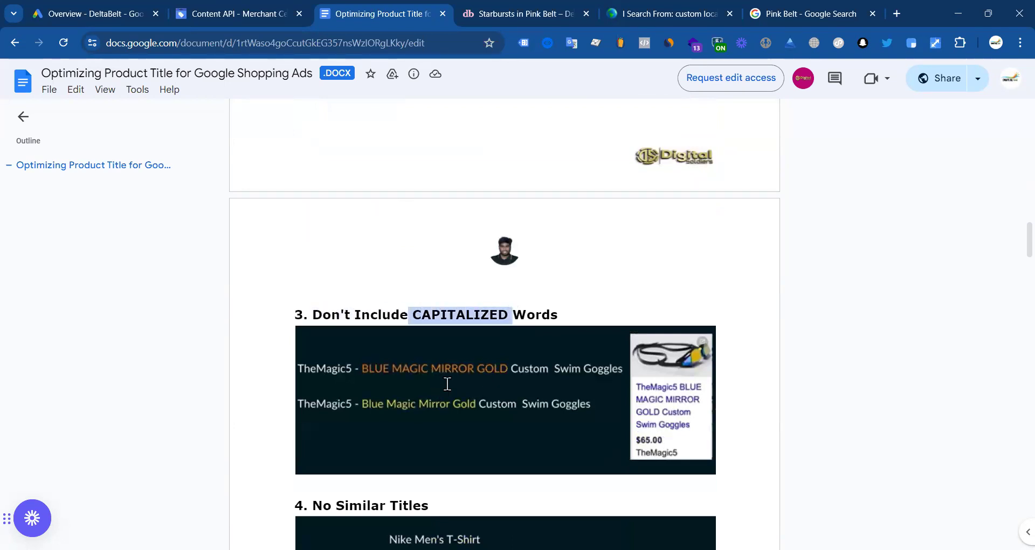
scroll(447, 383, down, 4)
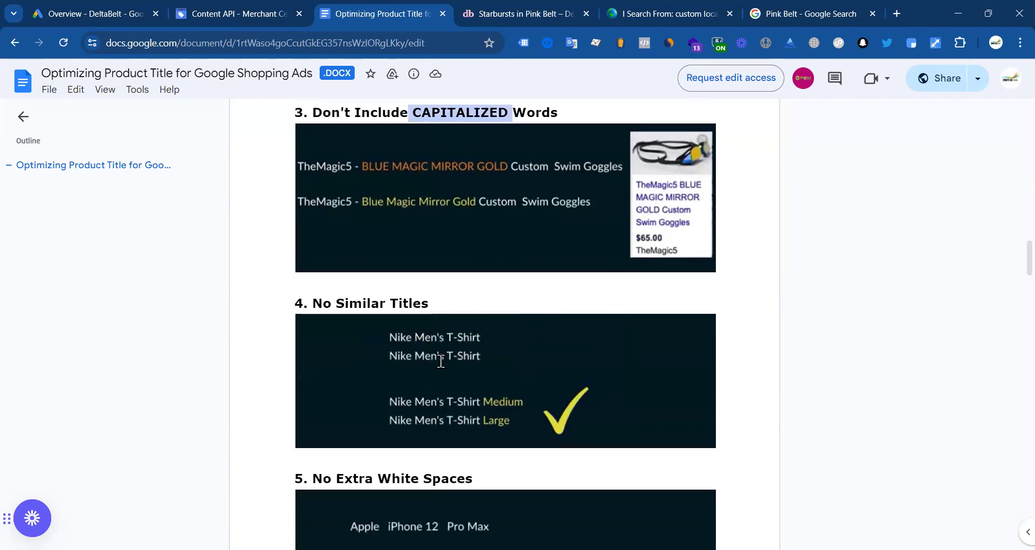
drag(312, 303, 422, 303)
scroll(518, 303, down, 1)
click(425, 276)
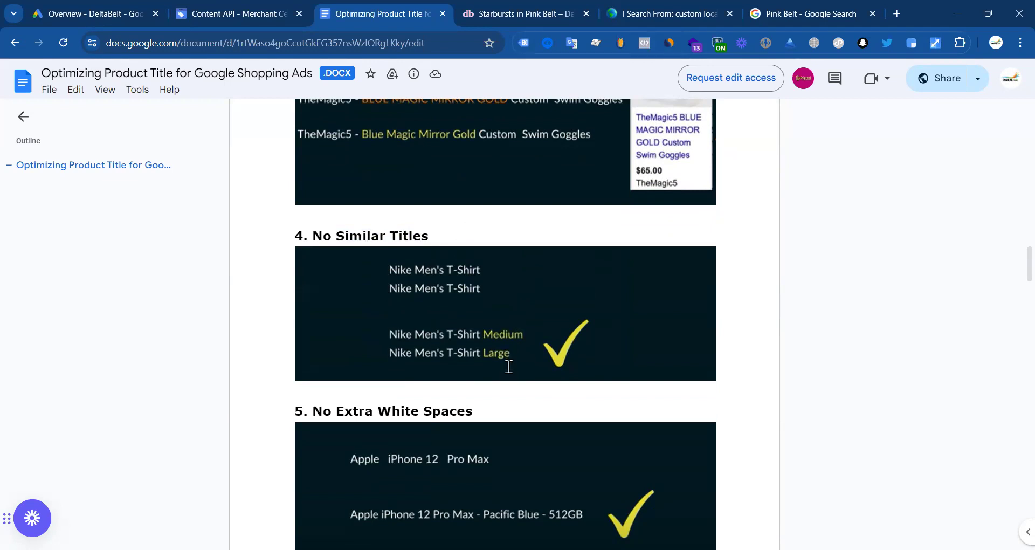
scroll(581, 348, down, 3)
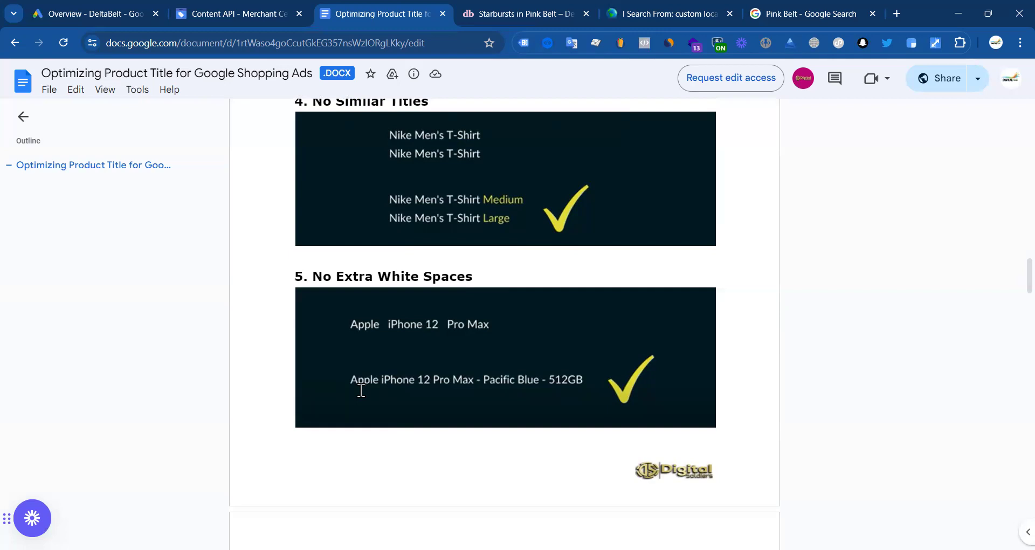
scroll(538, 348, down, 8)
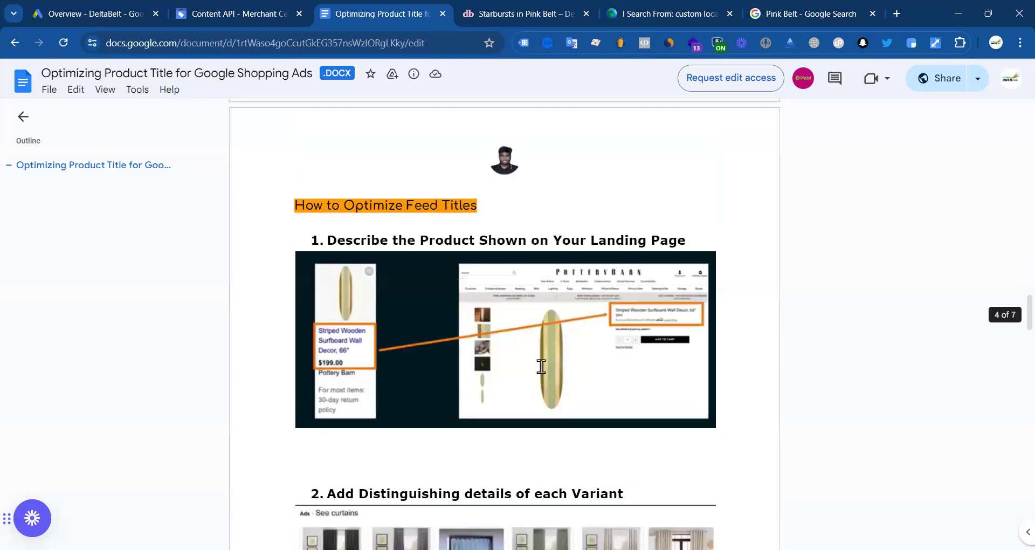
scroll(487, 351, down, 12)
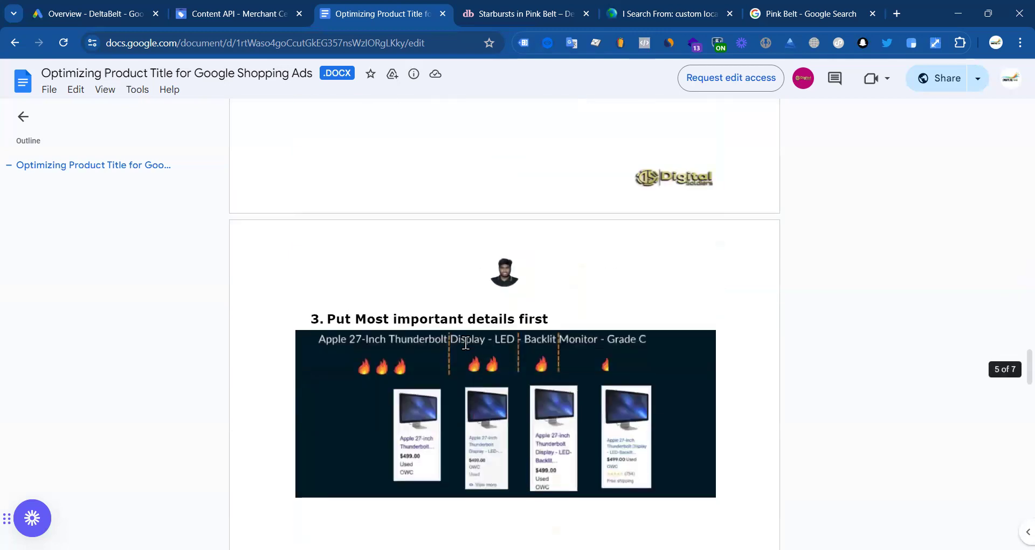
scroll(454, 298, down, 1)
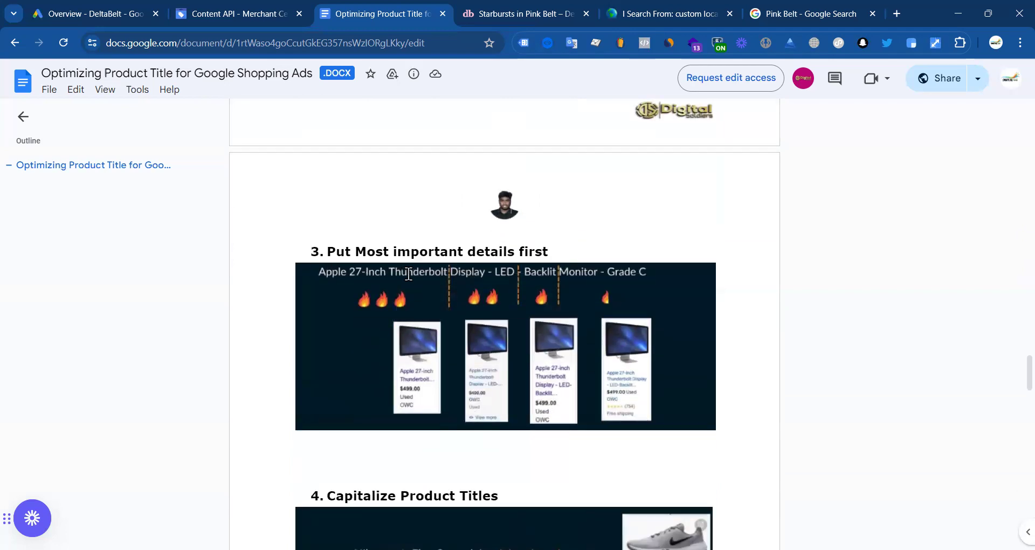
scroll(498, 302, down, 2)
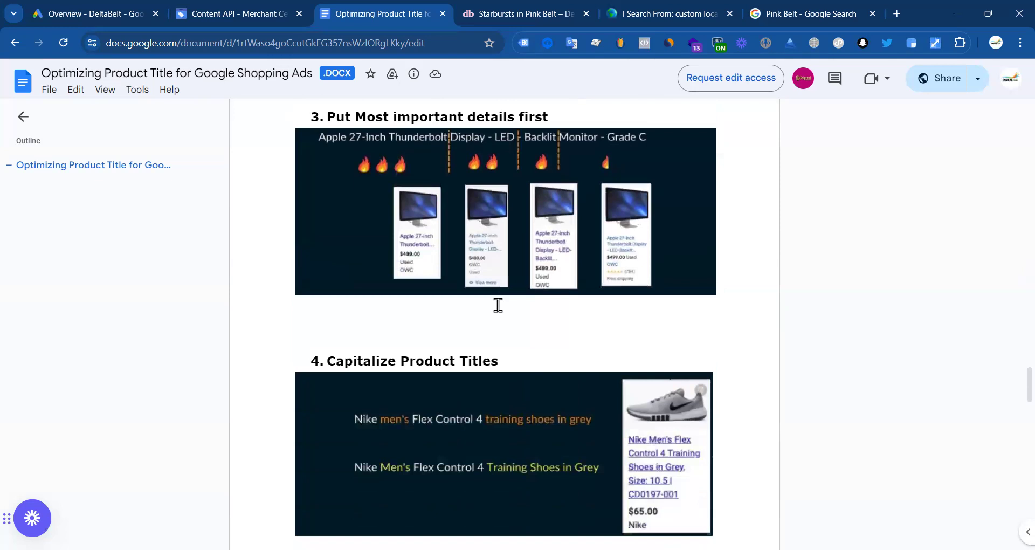
scroll(498, 305, up, 2)
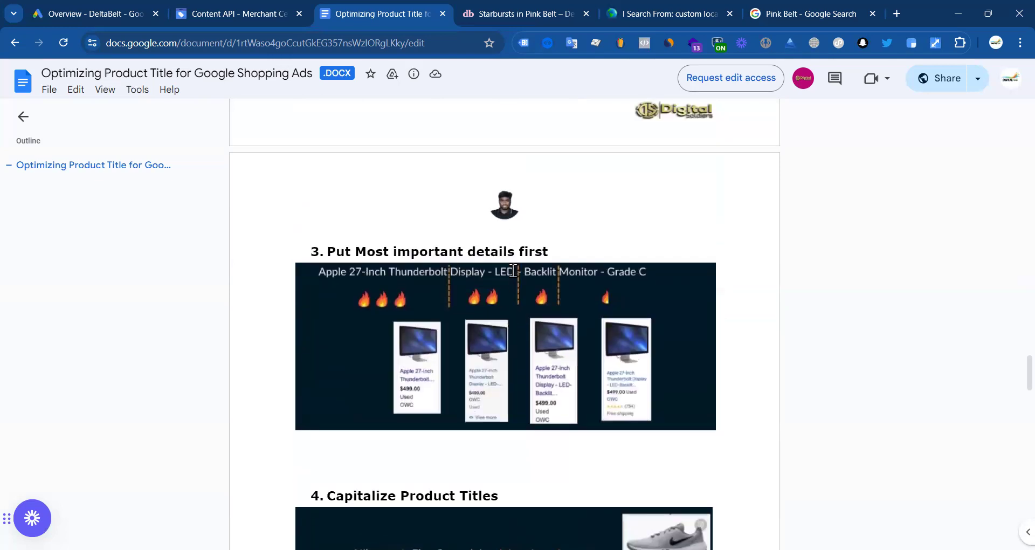
scroll(604, 263, down, 12)
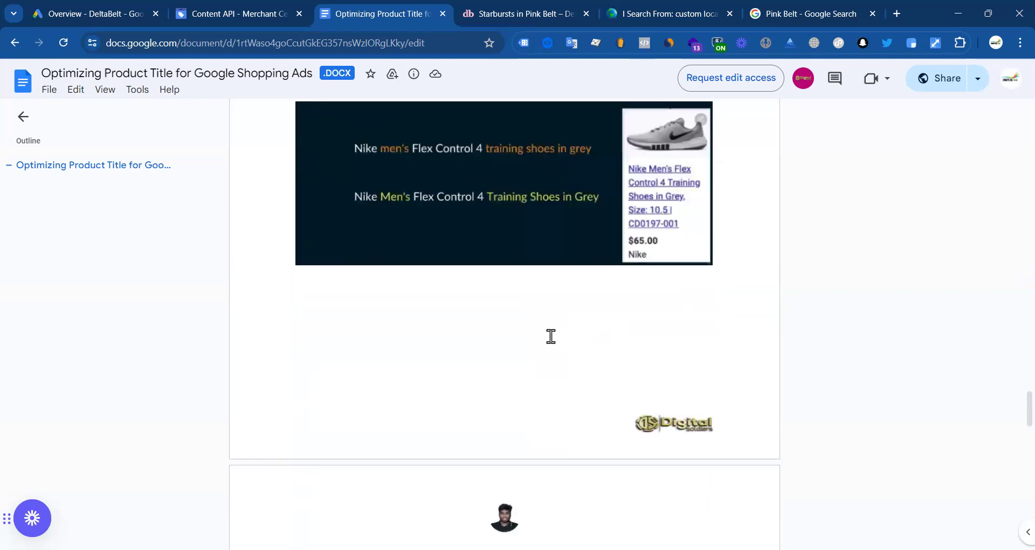
scroll(452, 324, down, 9)
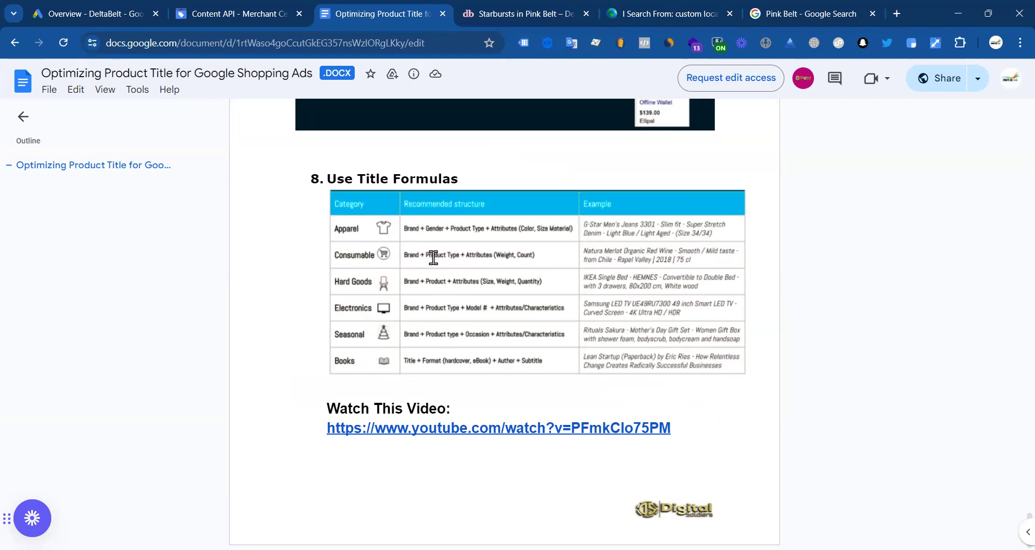
drag(319, 428, 673, 423)
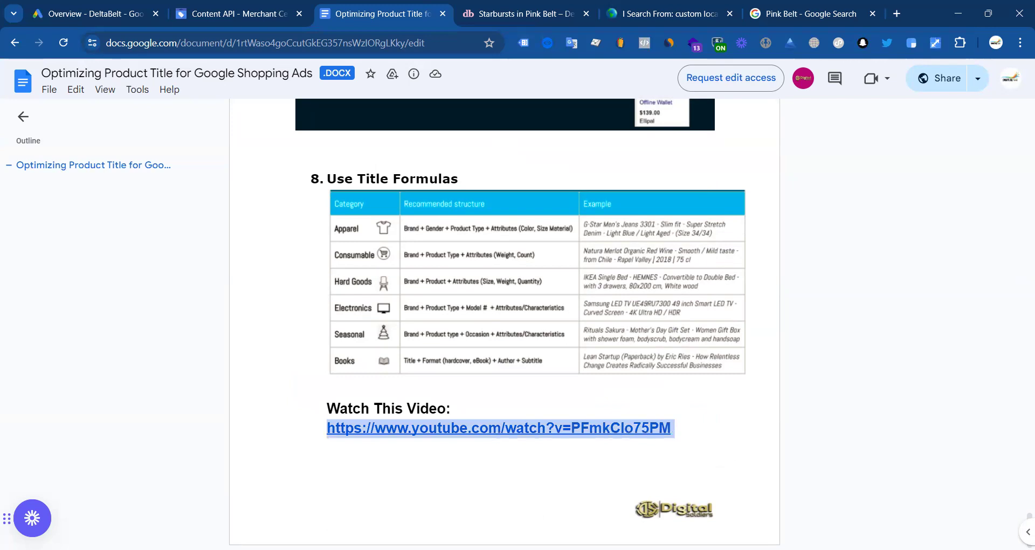
key(alt+Tab)
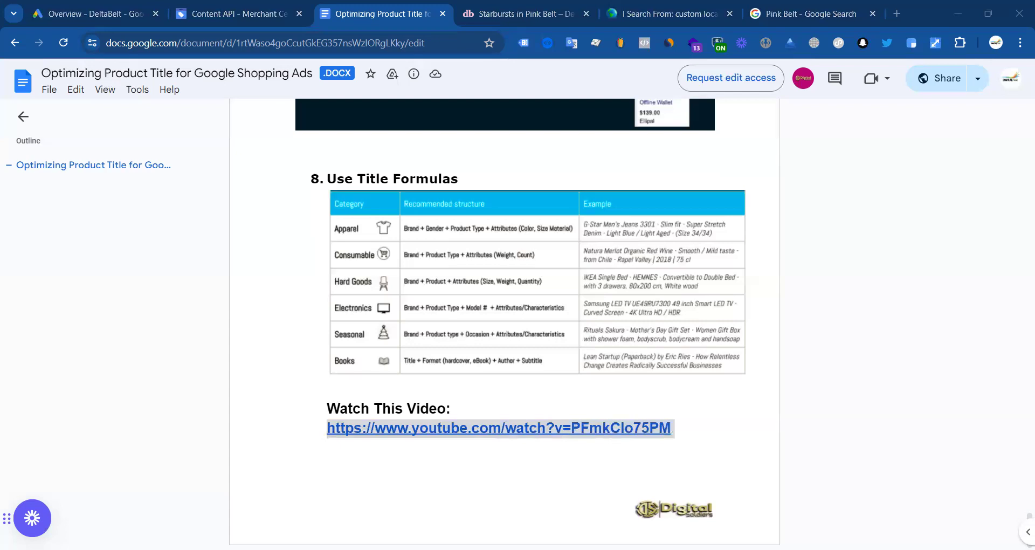
click(469, 439)
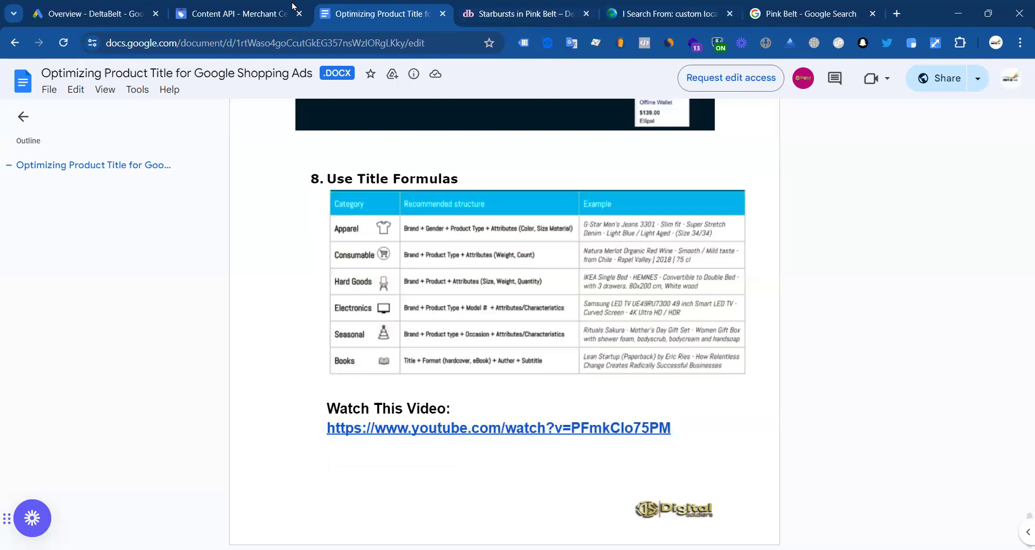
Step: Review the Content API feed's US, English rules table and preview the new-rule attribute list
click(226, 14)
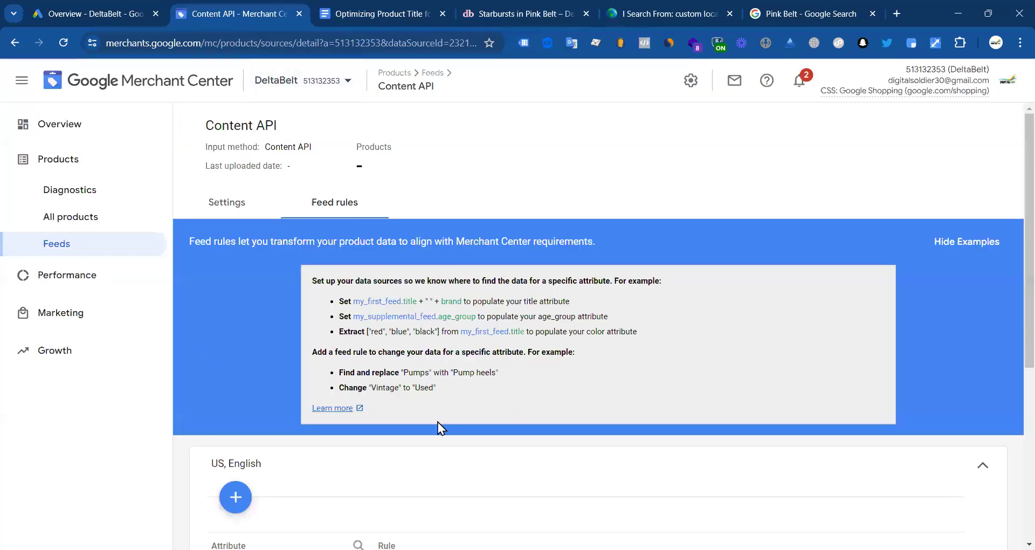
scroll(281, 323, down, 5)
scroll(365, 296, up, 2)
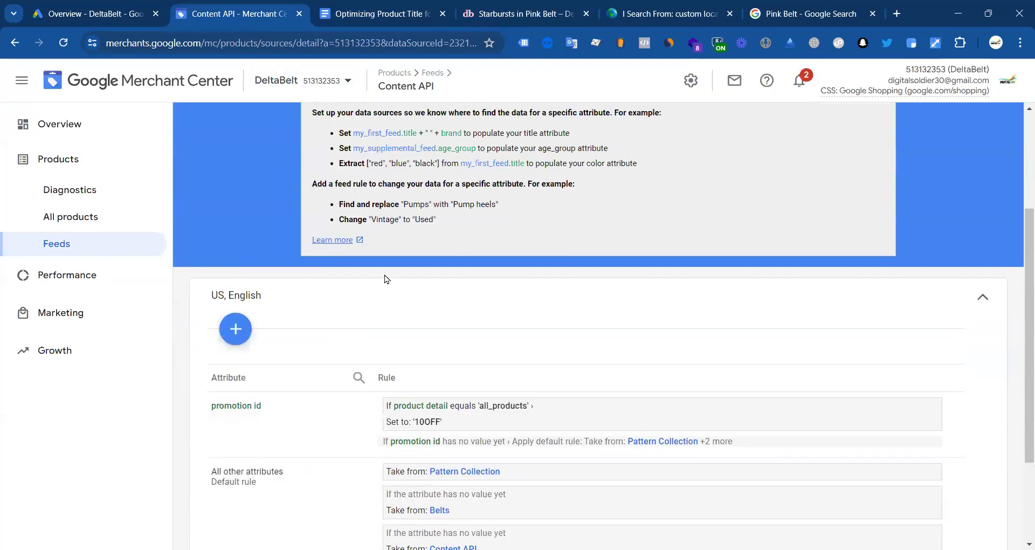
scroll(490, 262, up, 3)
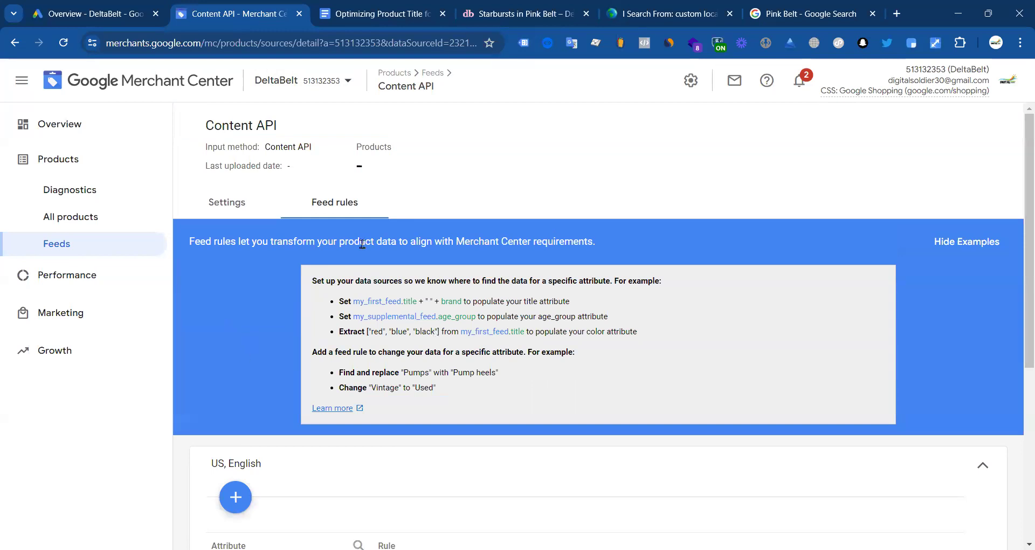
scroll(411, 349, down, 6)
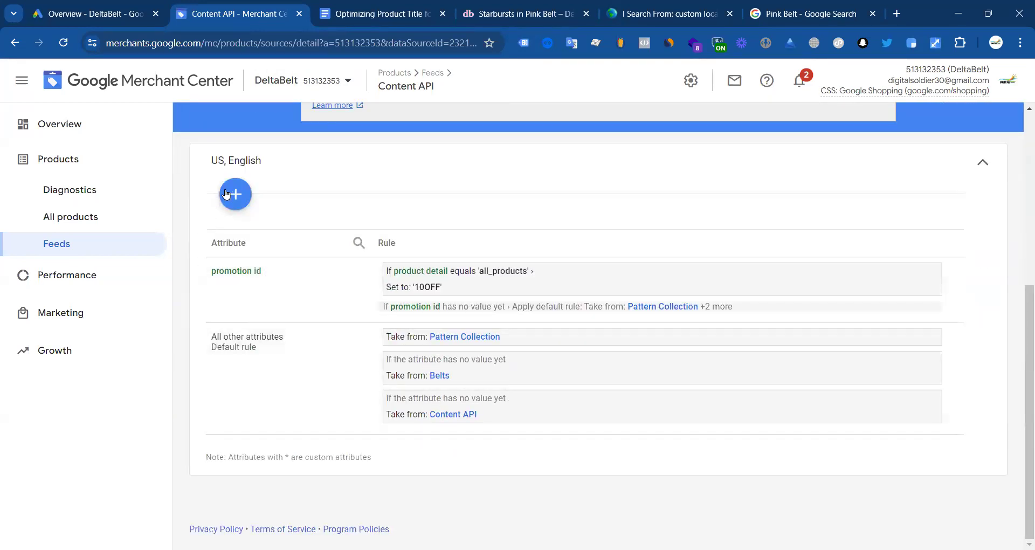
scroll(263, 218, up, 1)
click(237, 261)
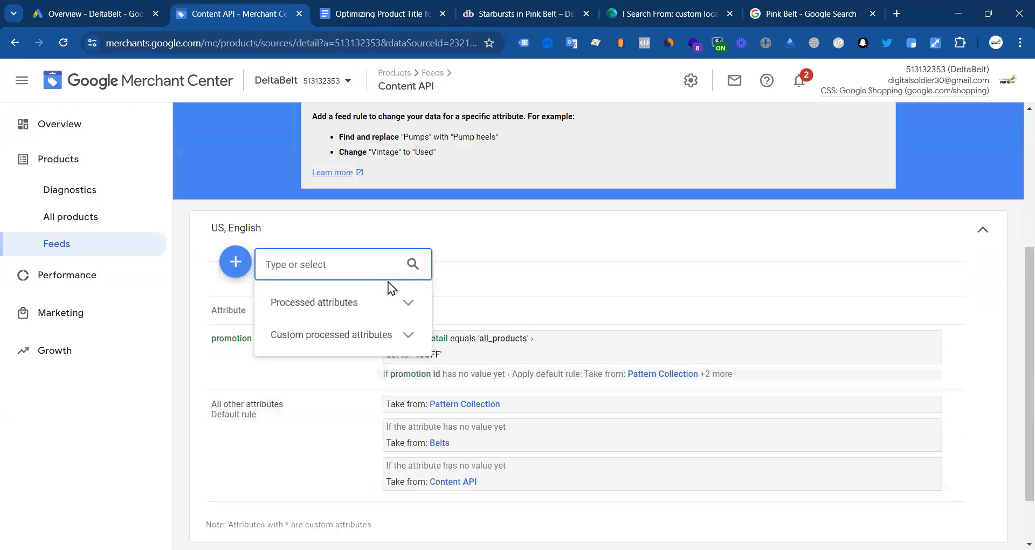
click(107, 409)
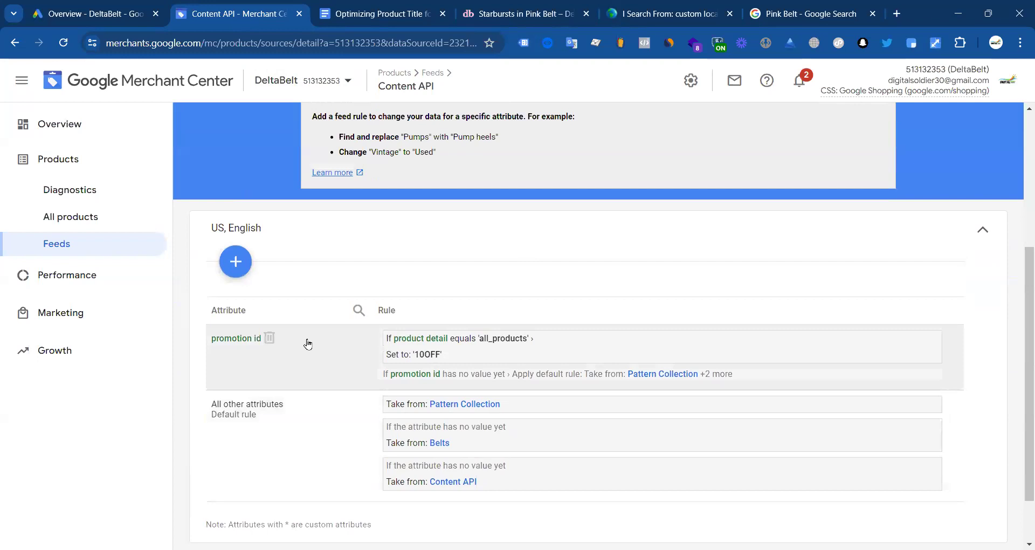
scroll(300, 327, up, 4)
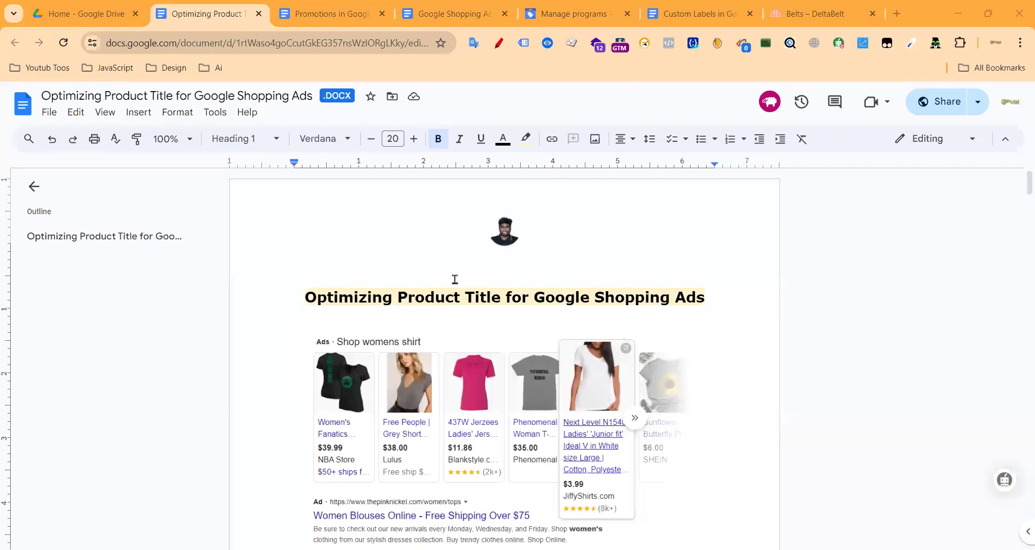
Step: Scroll the Google Doc to section 8, Use Title Formulas
scroll(447, 324, down, 10)
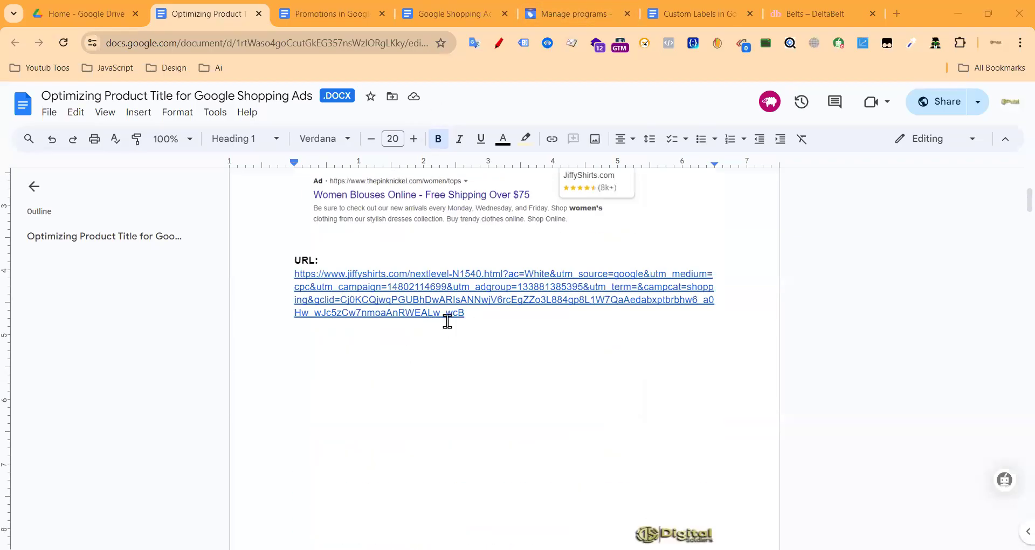
scroll(568, 335, down, 8)
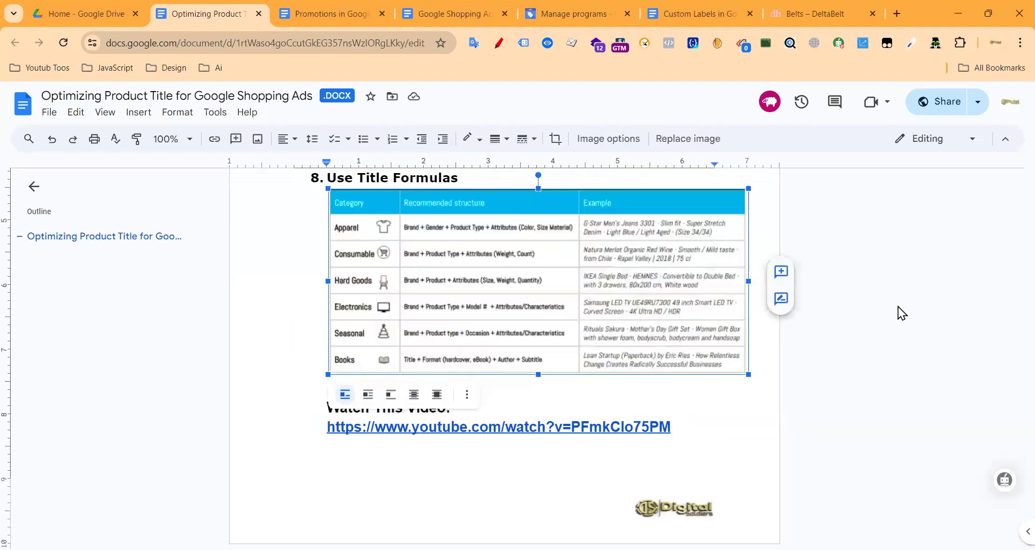
click(896, 312)
click(1008, 103)
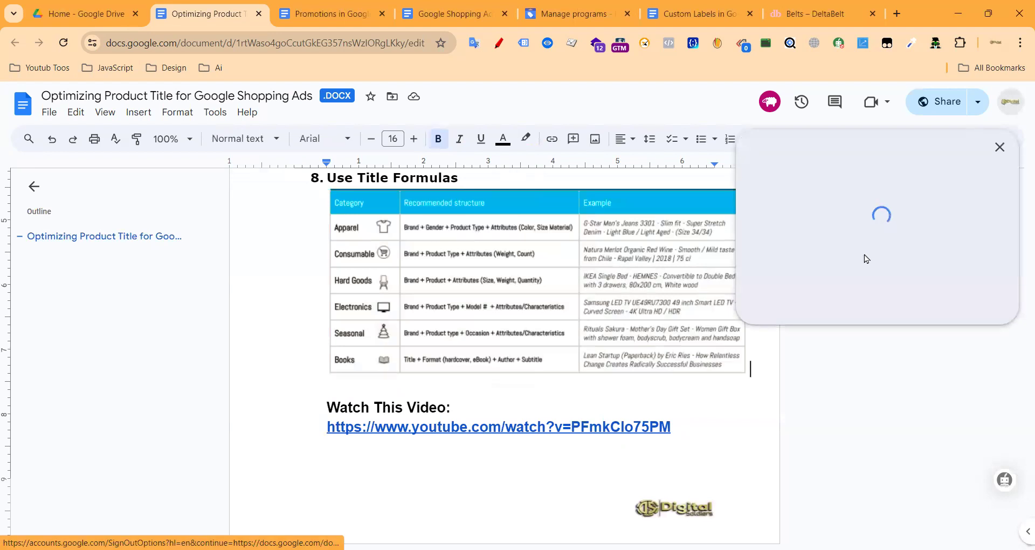
Step: Preview the section's YouTube video link, then go to Merchant Center's Manage programs page
click(315, 419)
drag(316, 419, 682, 425)
click(527, 424)
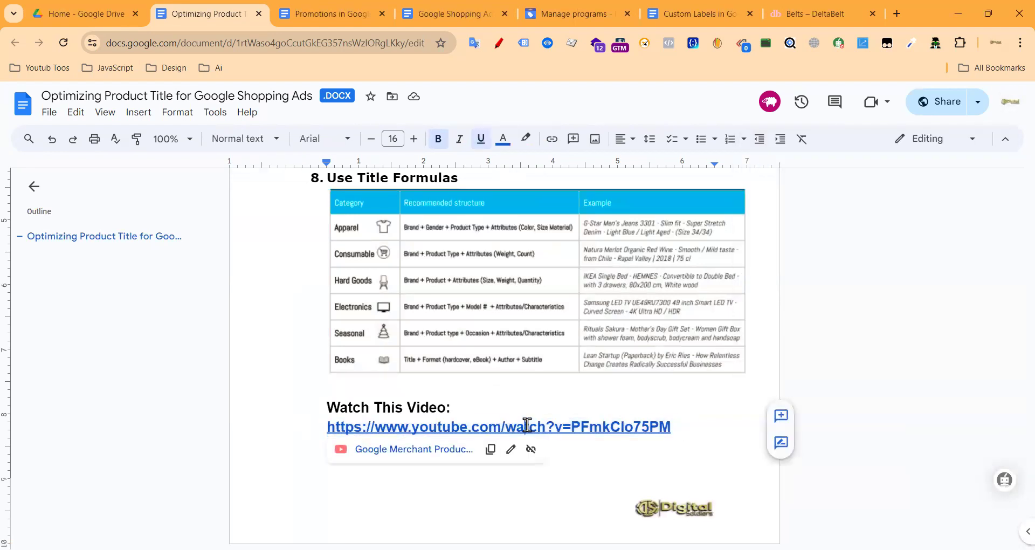
scroll(464, 472, down, 2)
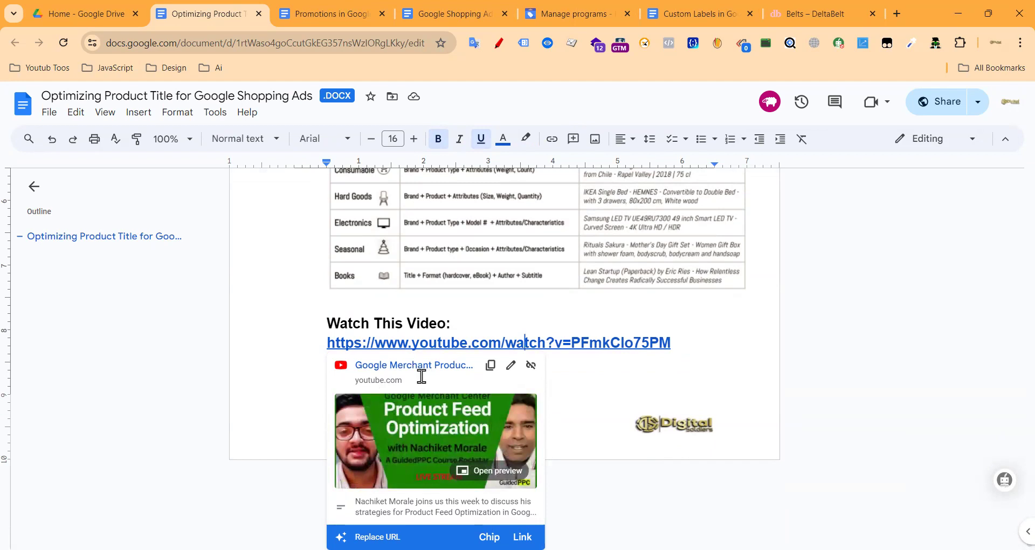
click(598, 13)
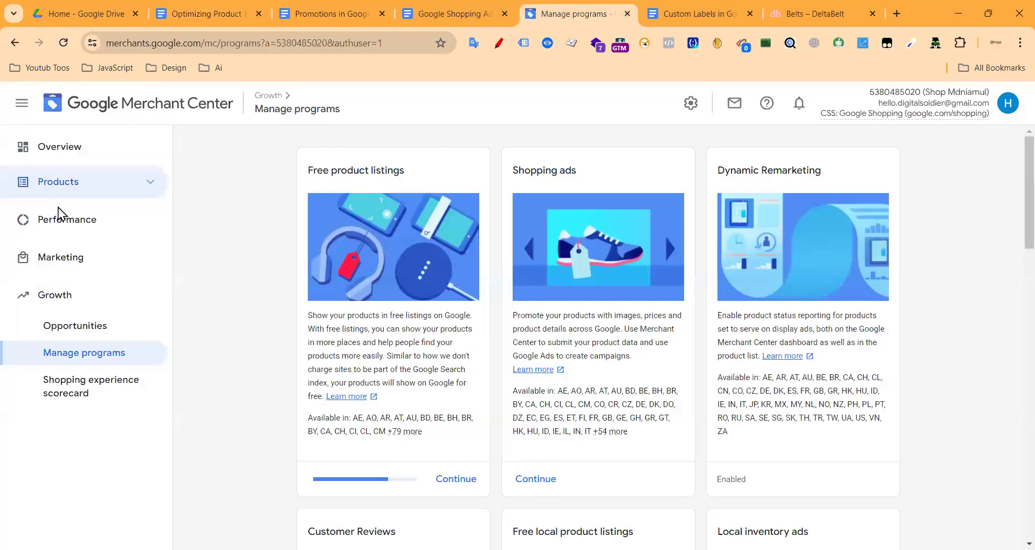
Step: Open Merchant Center's Feeds page from the Products section of the sidebar
click(70, 224)
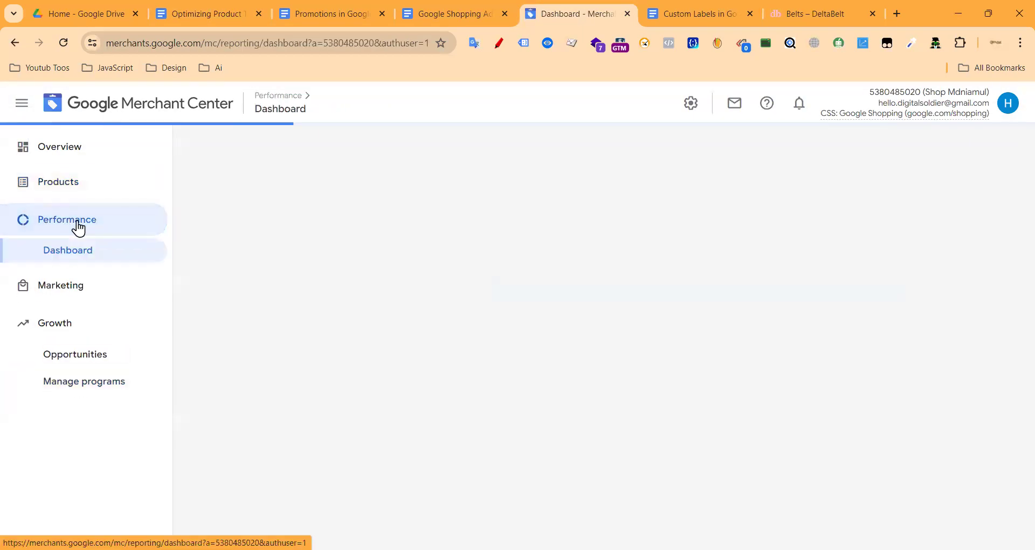
click(79, 183)
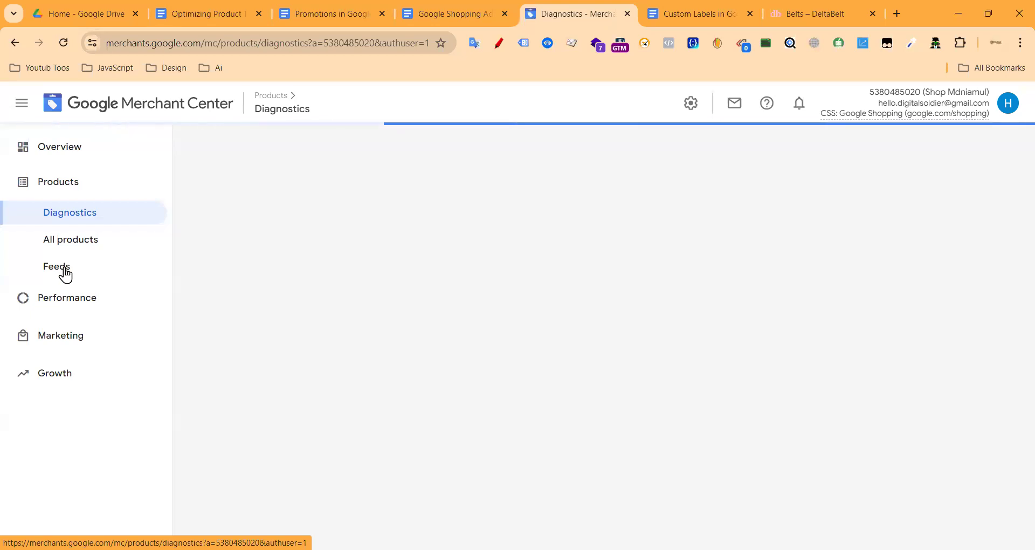
click(64, 272)
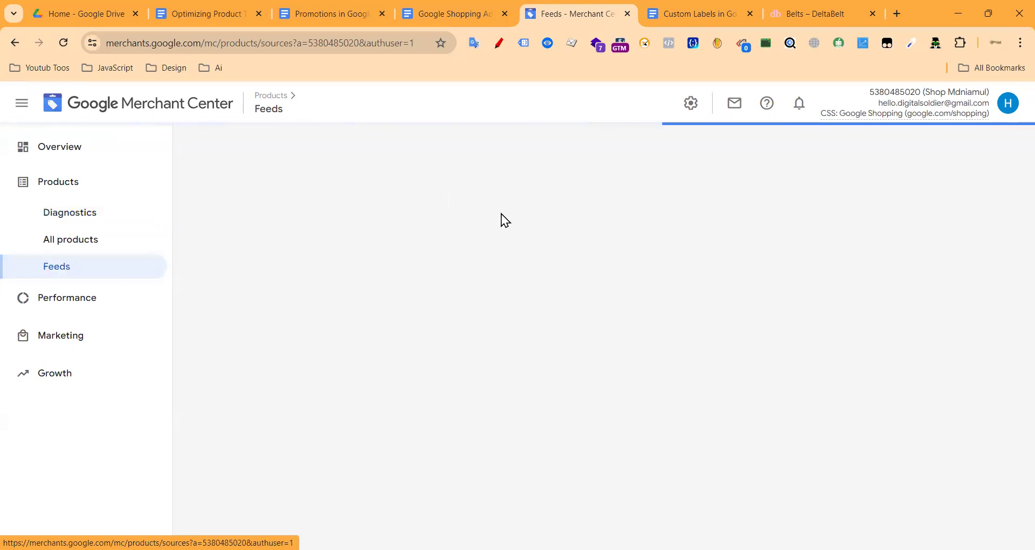
Step: Look over the Shopify product reviews link in the seller ratings document
click(447, 16)
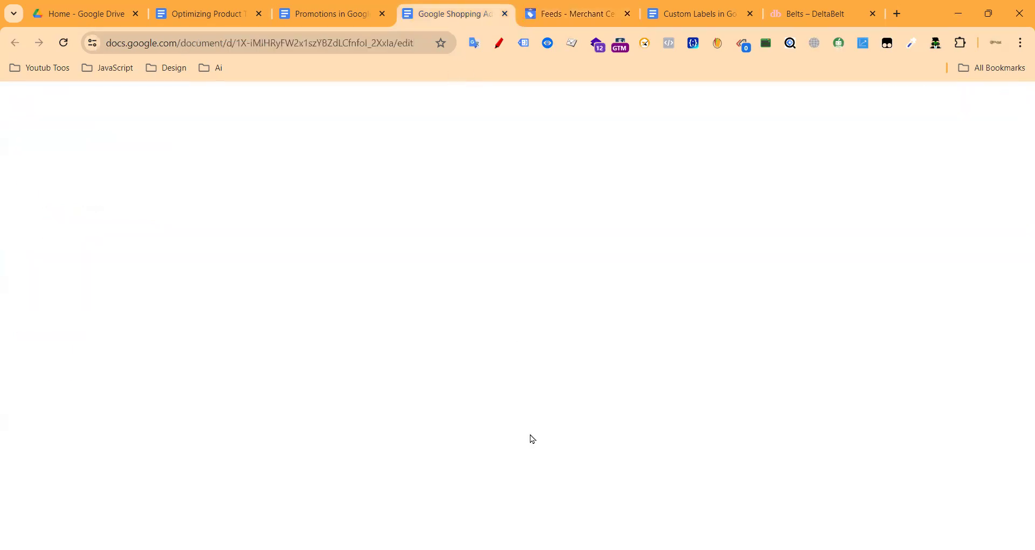
drag(680, 266, 299, 258)
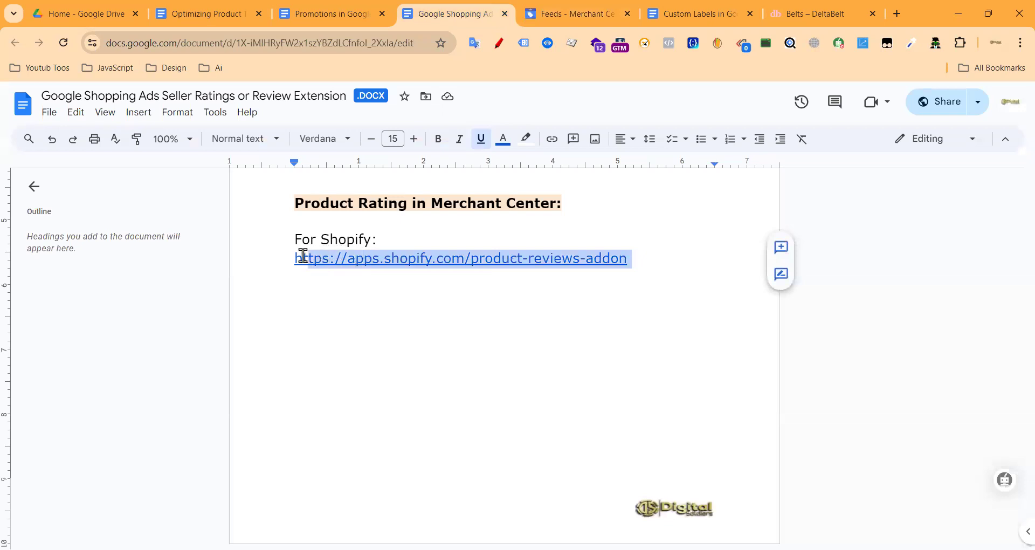
click(442, 315)
scroll(503, 327, up, 3)
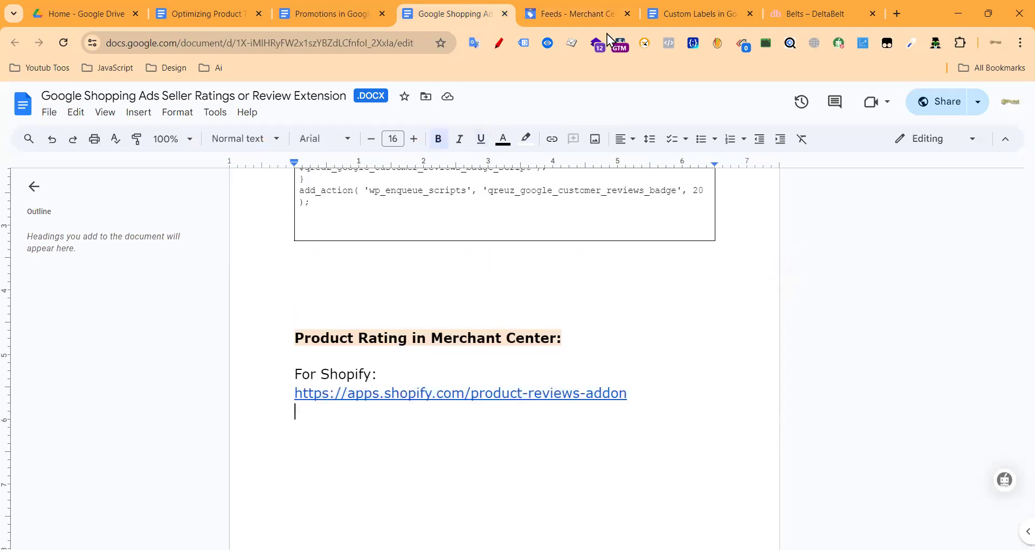
click(582, 15)
click(445, 11)
scroll(481, 331, up, 6)
Step: Move the Custom Labels and Optimizing Product Title tabs beside Feeds, then show the Feeds list
click(683, 19)
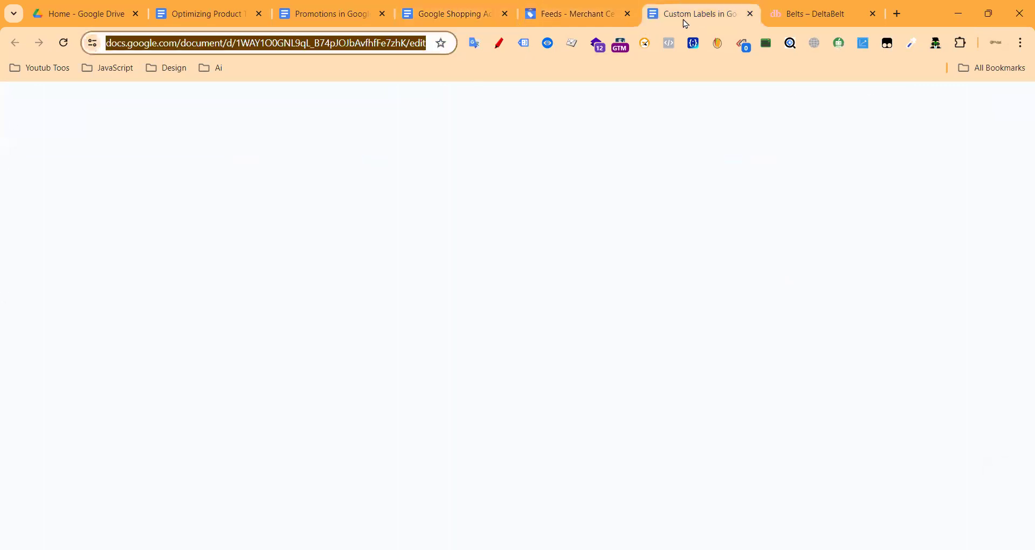
drag(683, 20, 574, 16)
scroll(487, 310, up, 1)
scroll(561, 312, down, 4)
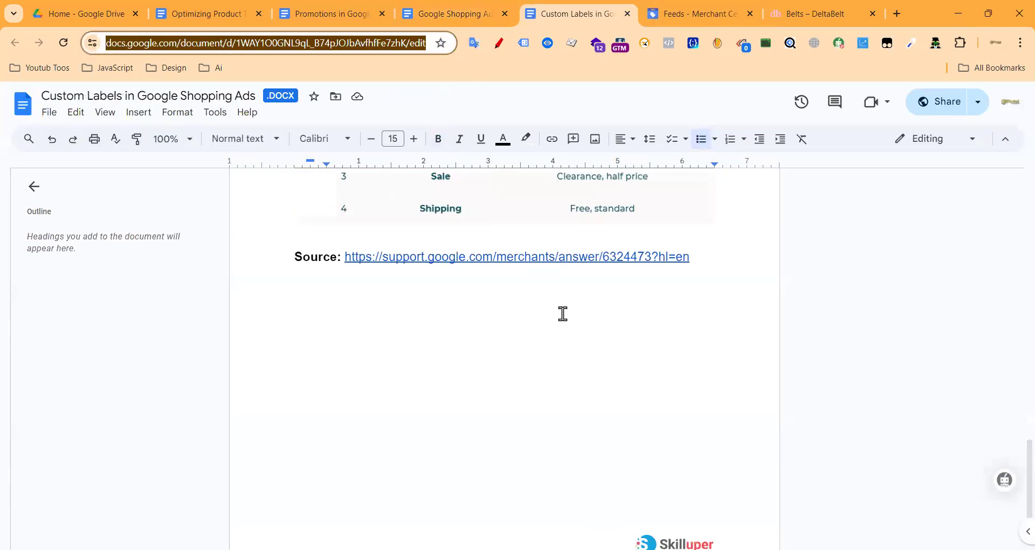
click(216, 15)
drag(215, 15, 541, 24)
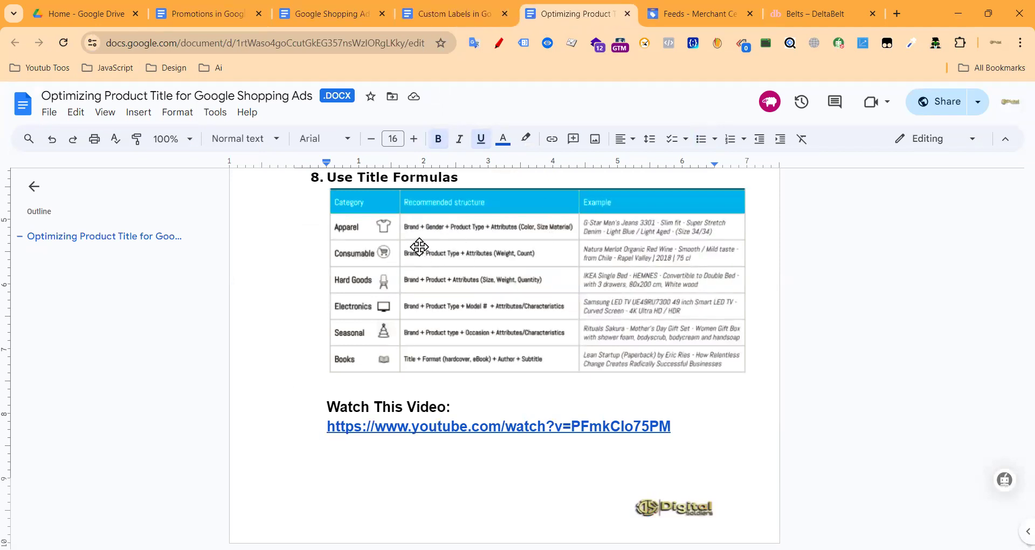
scroll(423, 259, up, 1)
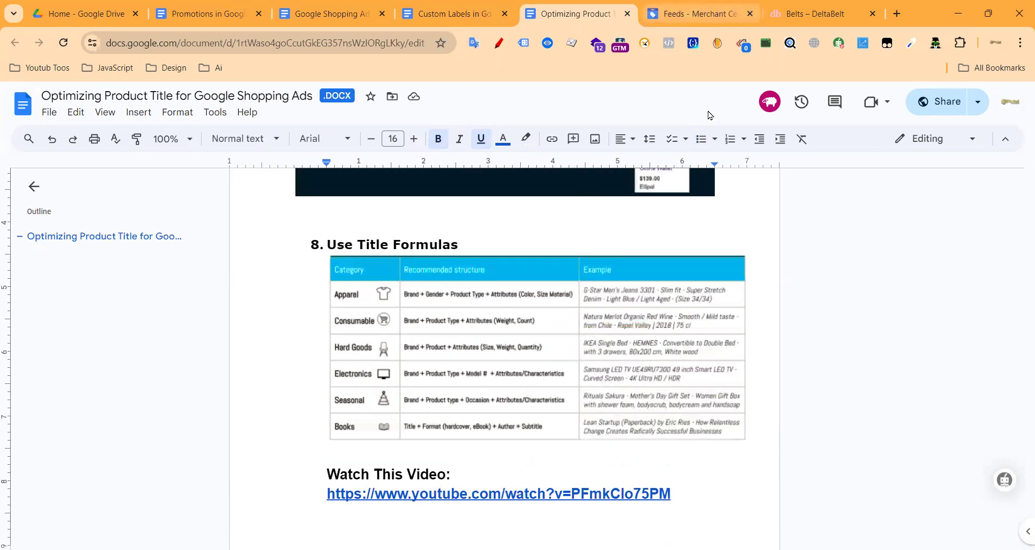
click(715, 10)
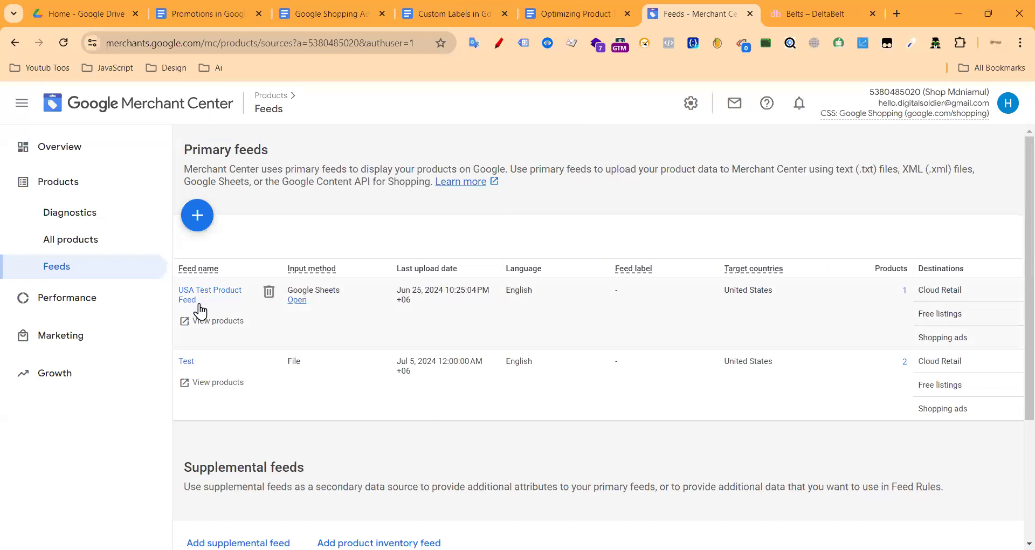
Step: Open the Test primary feed and scroll through its Feed rules
click(186, 361)
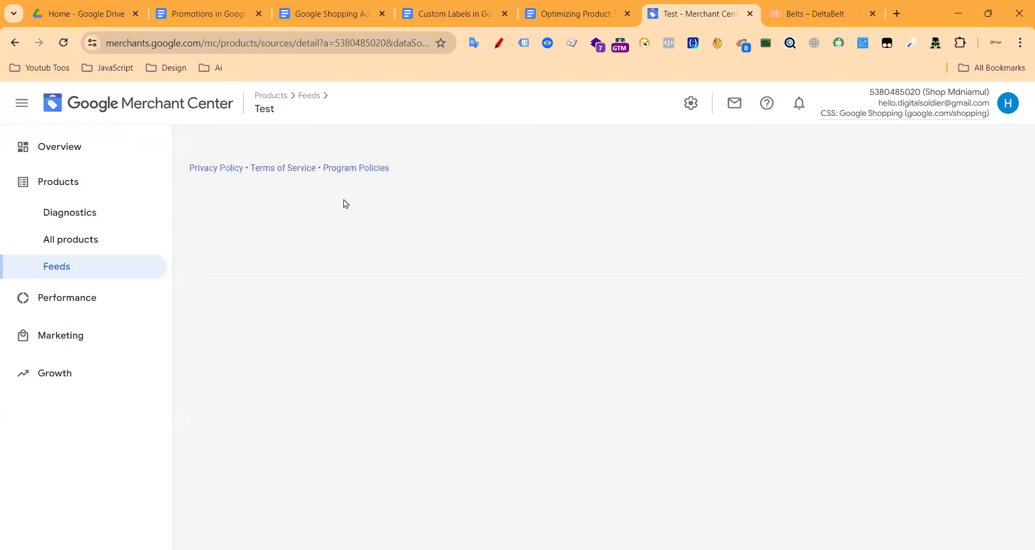
click(440, 251)
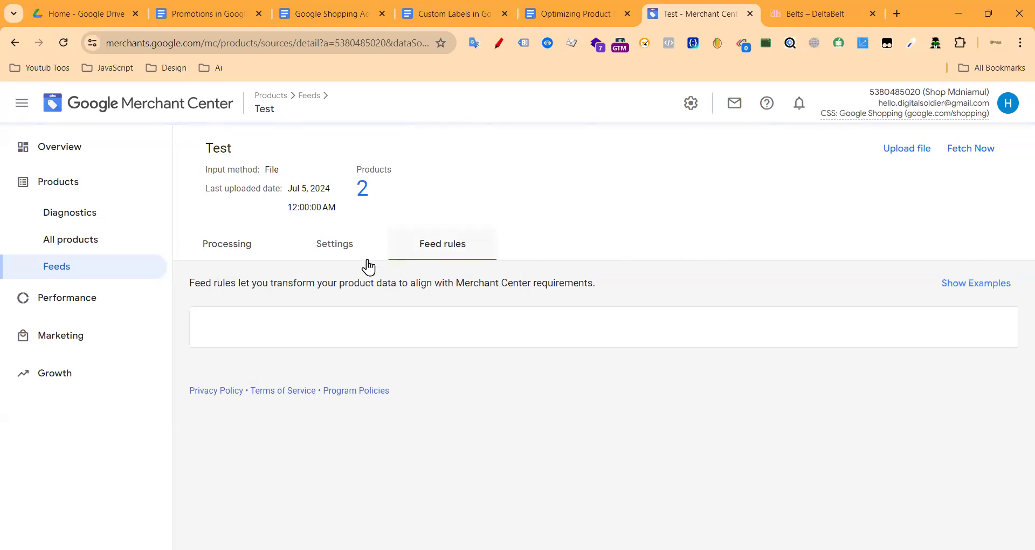
scroll(334, 312, down, 1)
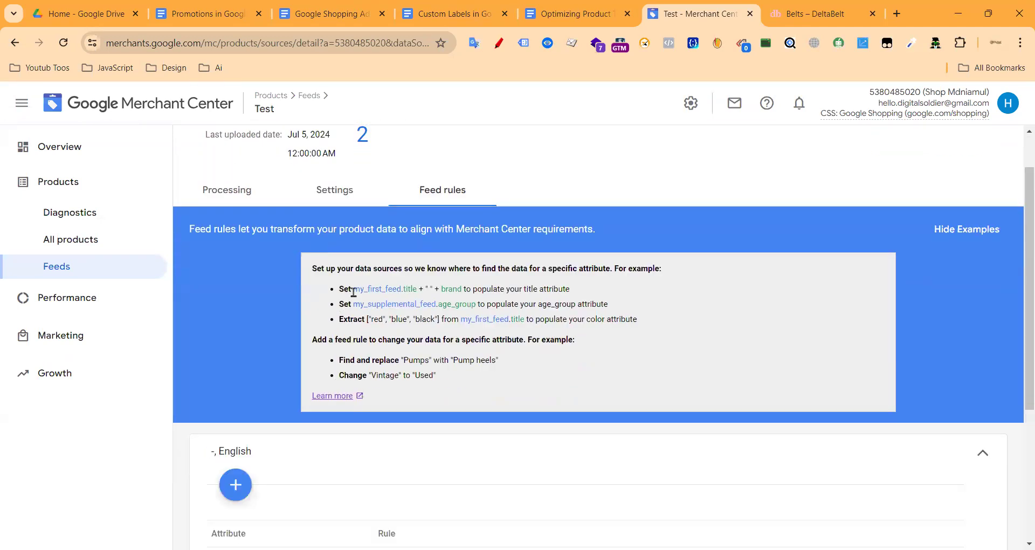
scroll(521, 315, down, 4)
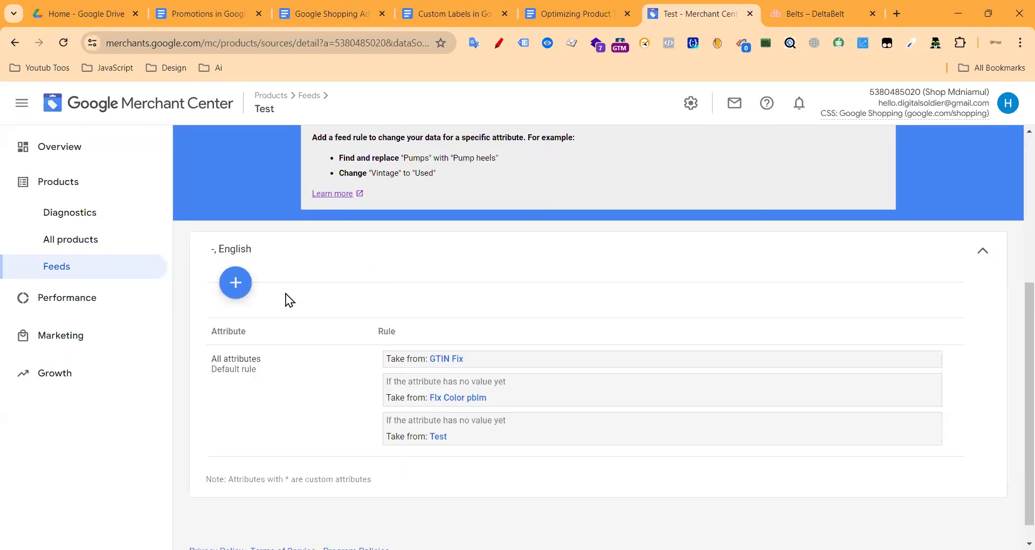
Step: Start a new feed rule for the title attribute, found by searching 'tit'
click(234, 280)
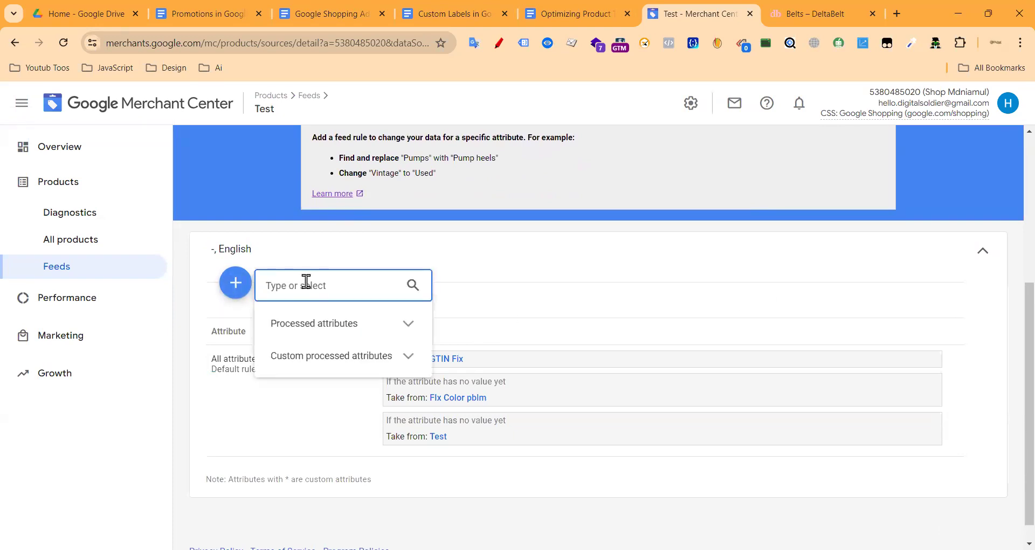
text(tit)
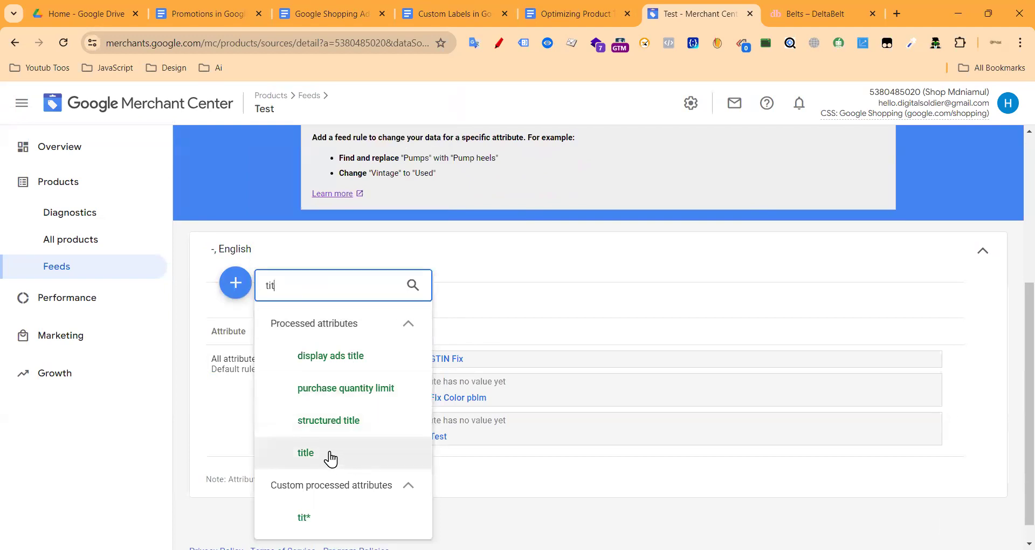
click(318, 453)
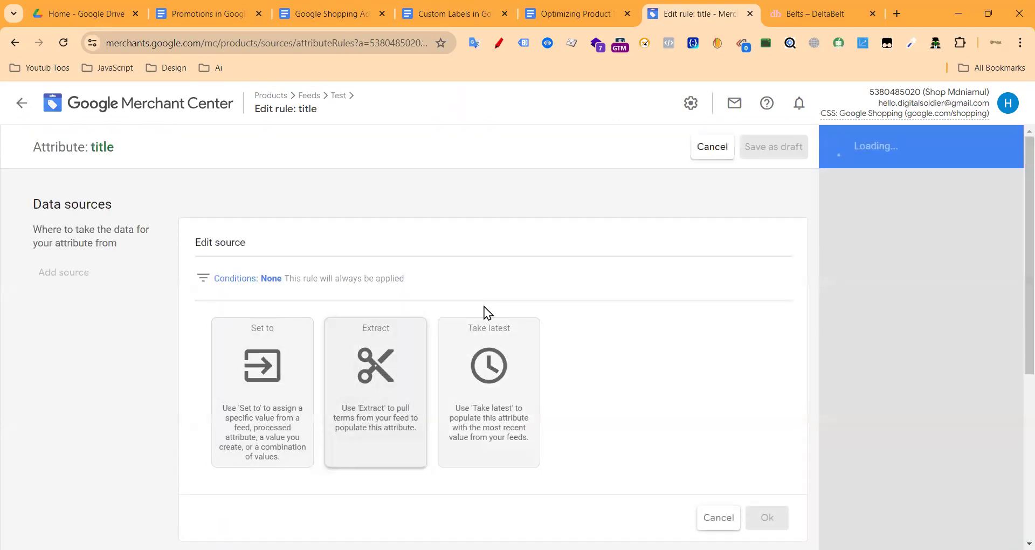
scroll(1010, 346, down, 5)
scroll(669, 329, up, 3)
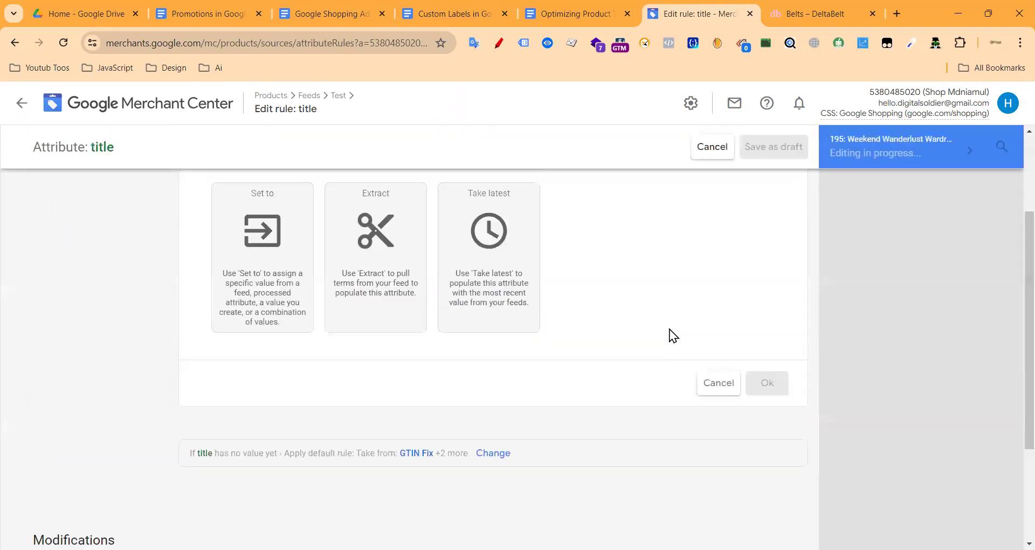
scroll(669, 329, up, 2)
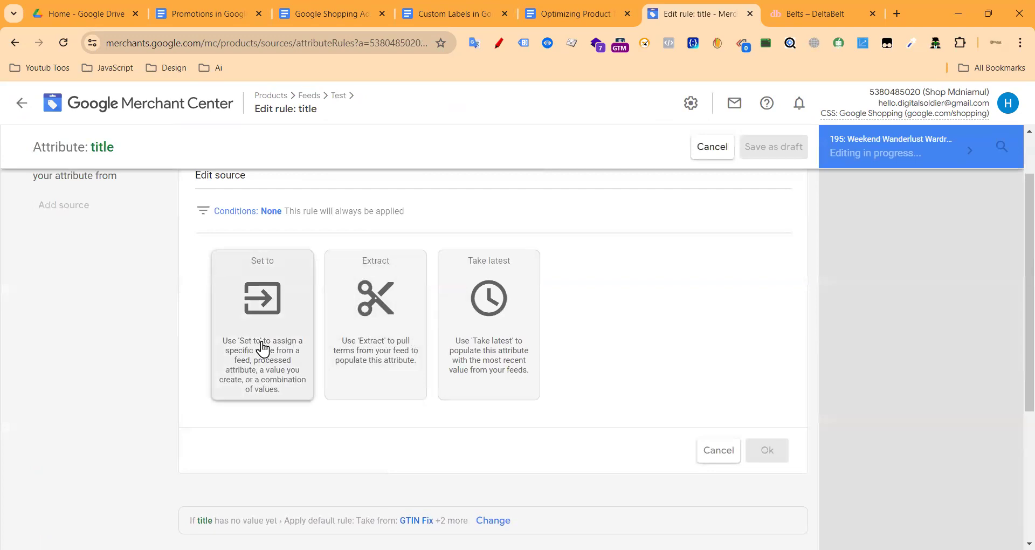
scroll(262, 349, up, 2)
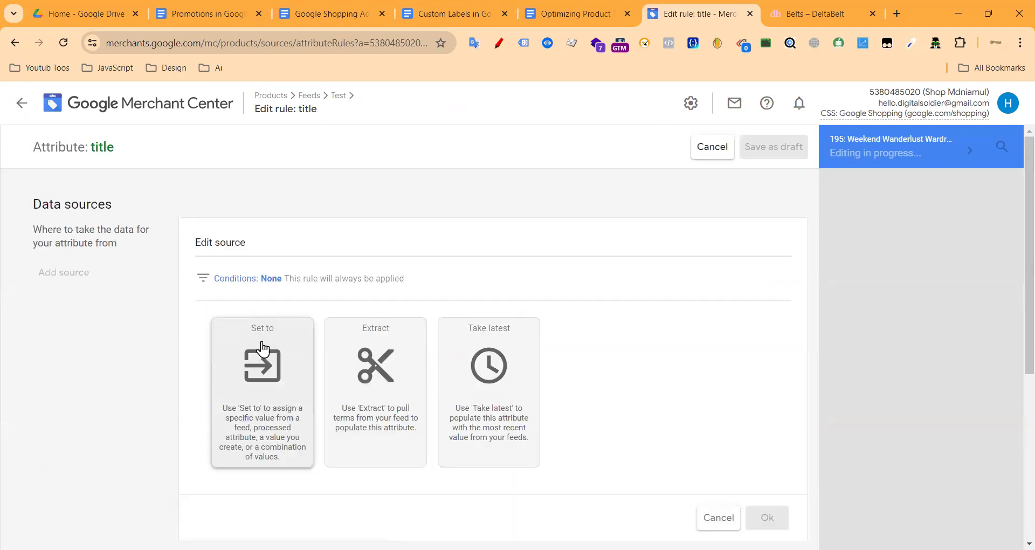
scroll(544, 381, down, 4)
Step: Choose Set to and add brand followed by a '+' separator, checking the title formula guide
click(275, 256)
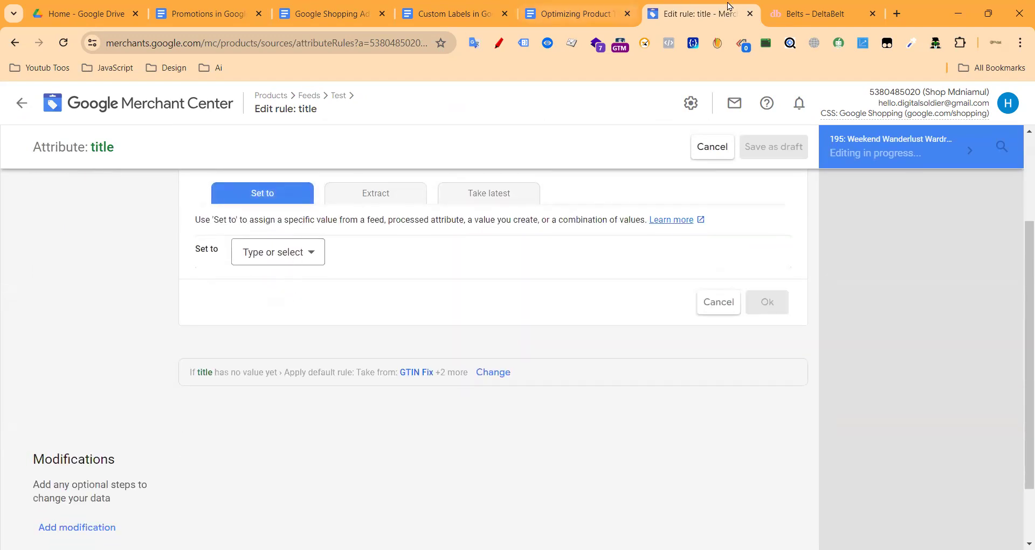
click(544, 12)
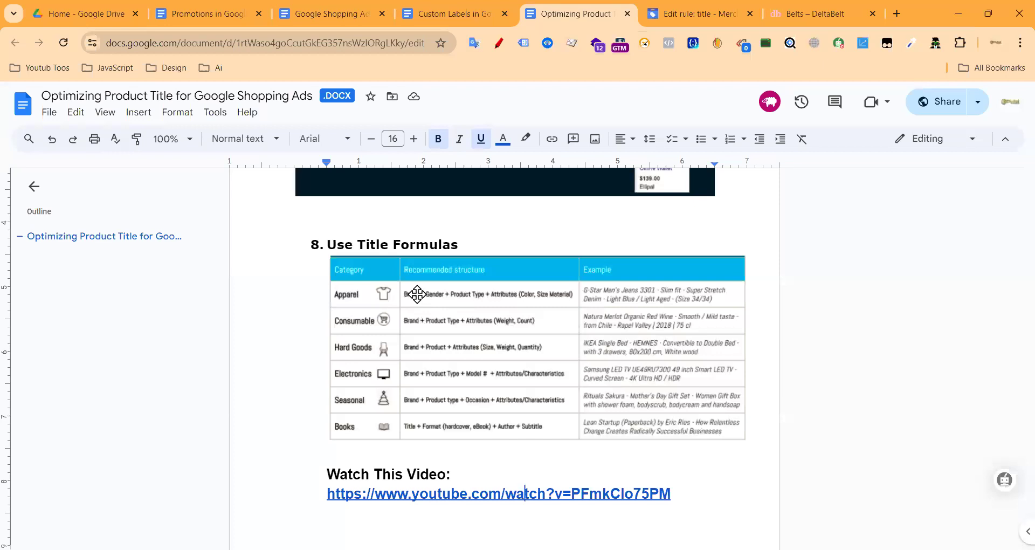
click(704, 2)
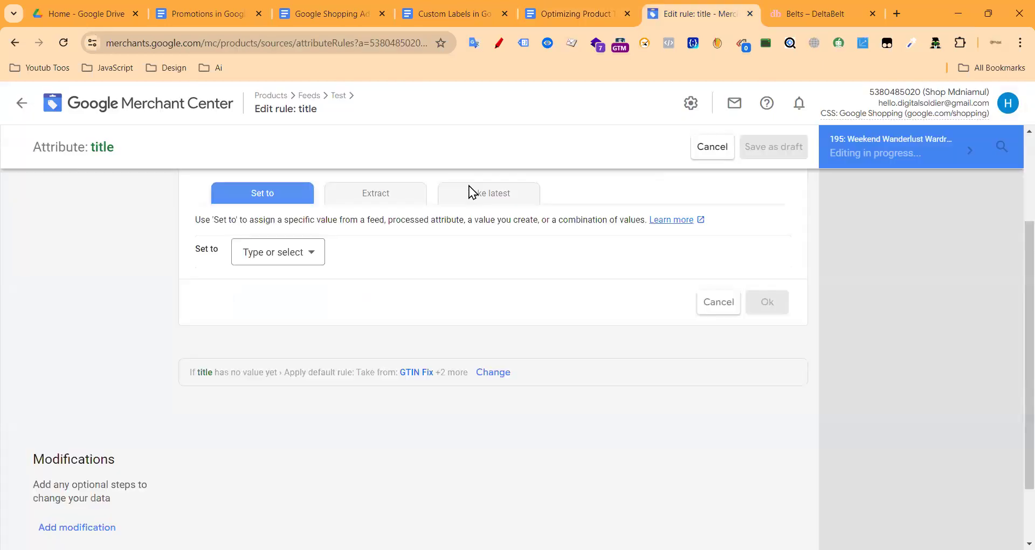
click(294, 256)
text(br)
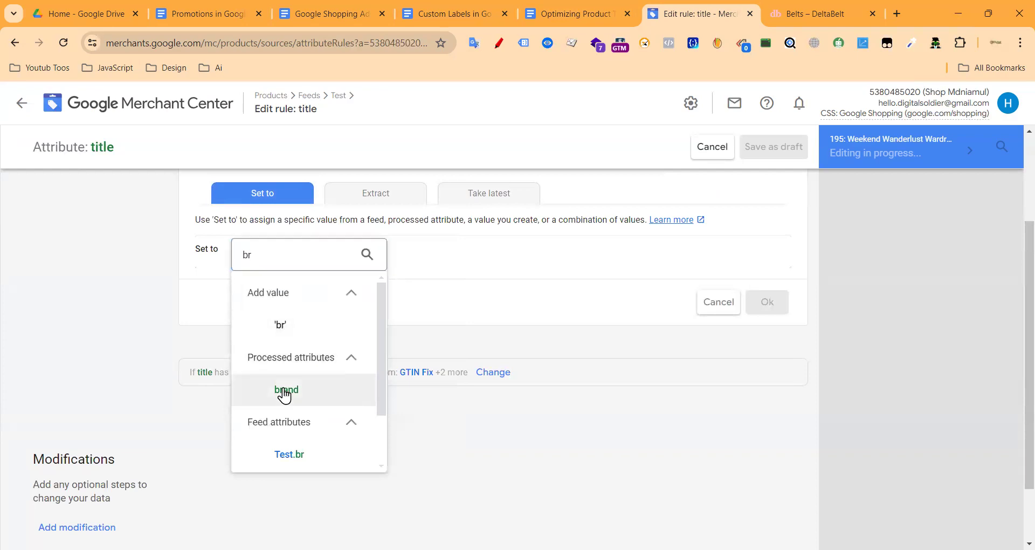
click(286, 389)
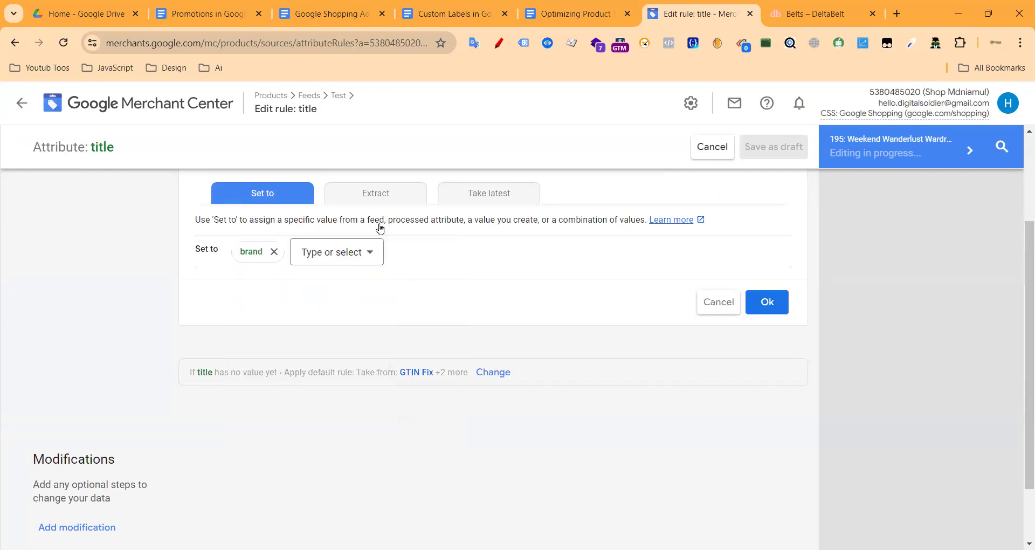
click(592, 8)
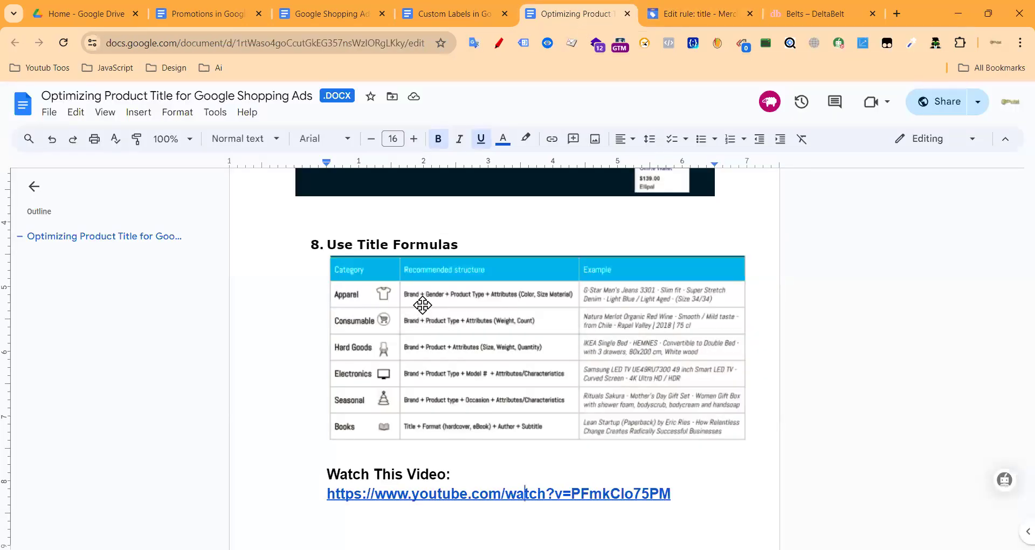
click(690, 18)
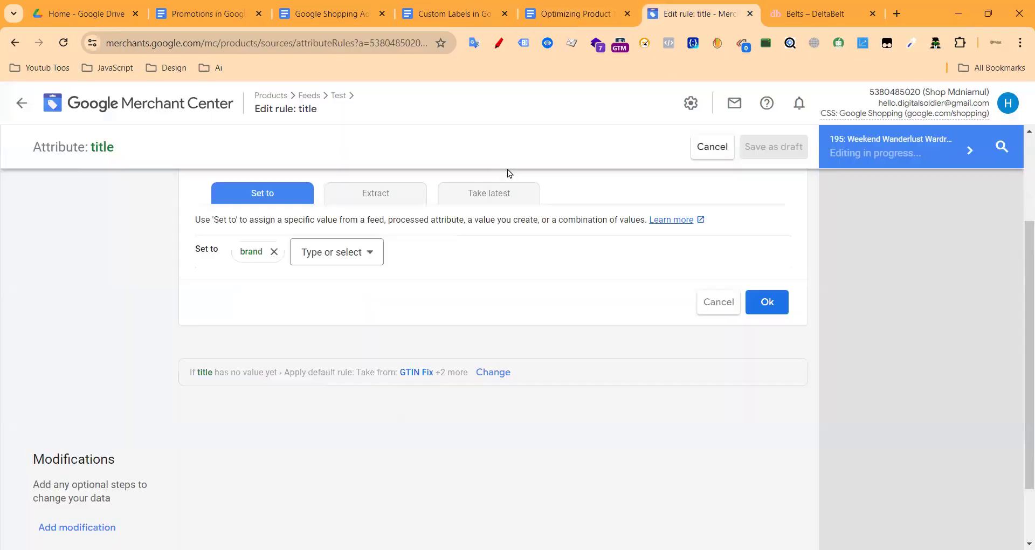
click(364, 252)
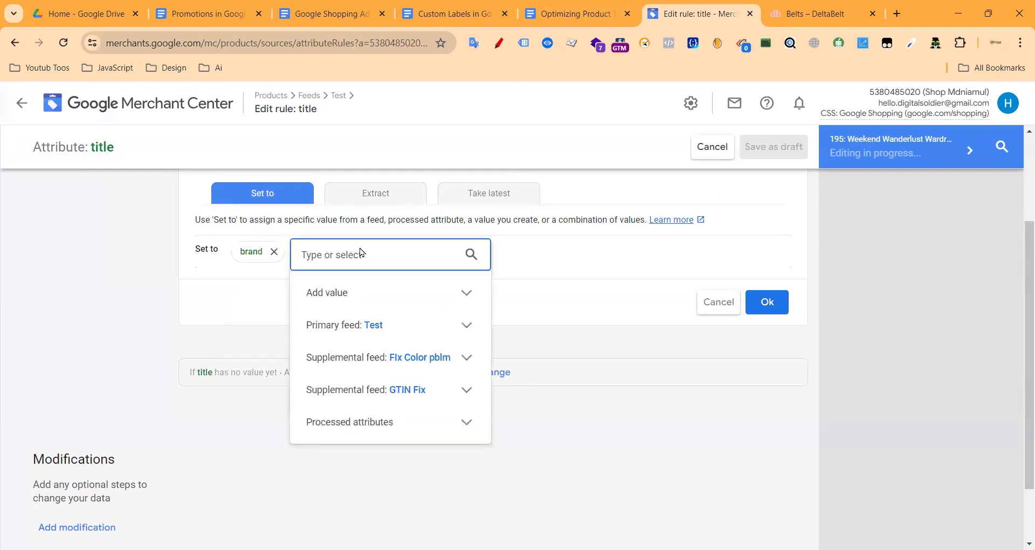
text(+)
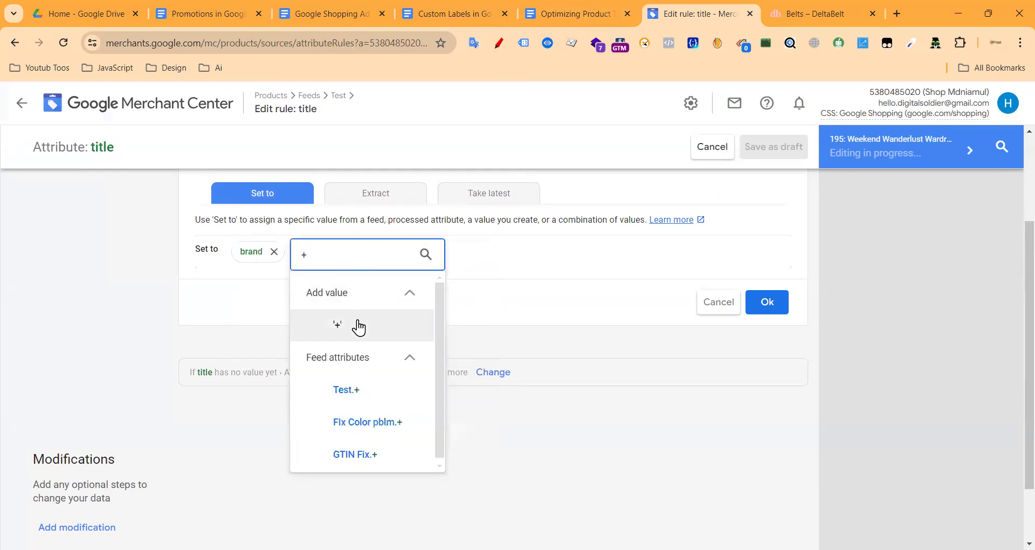
click(357, 325)
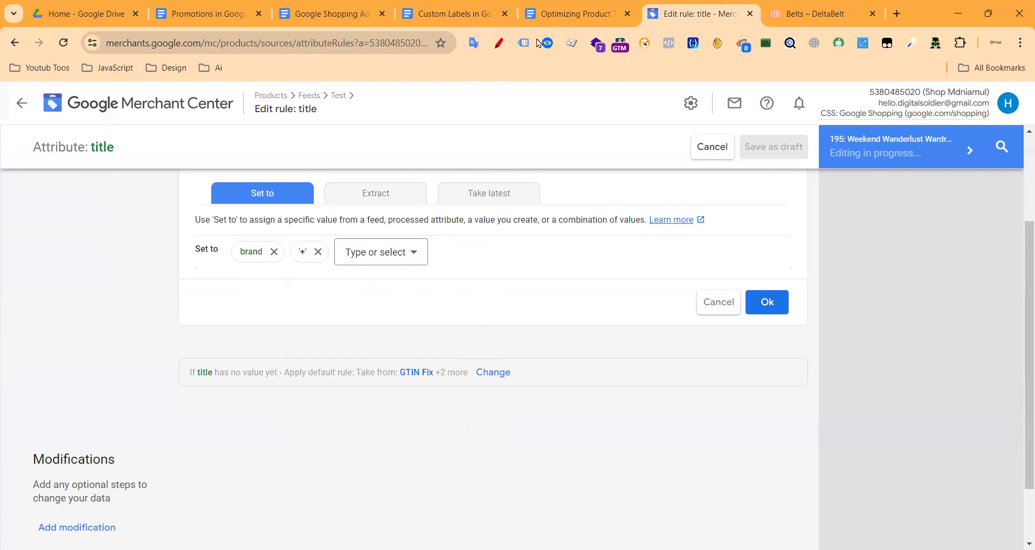
Step: Add gender and a second '+' separator to the title value
click(541, 14)
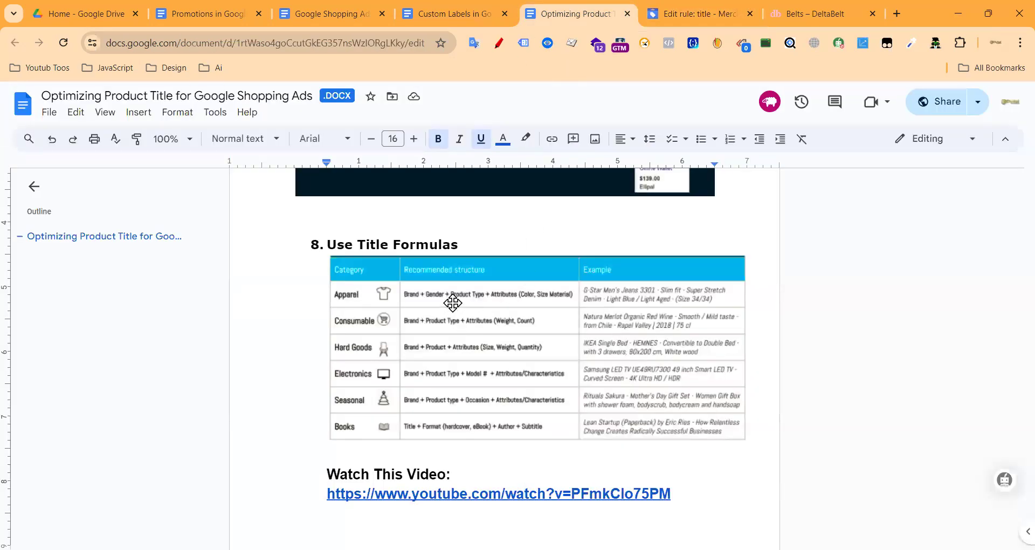
click(701, 14)
click(361, 256)
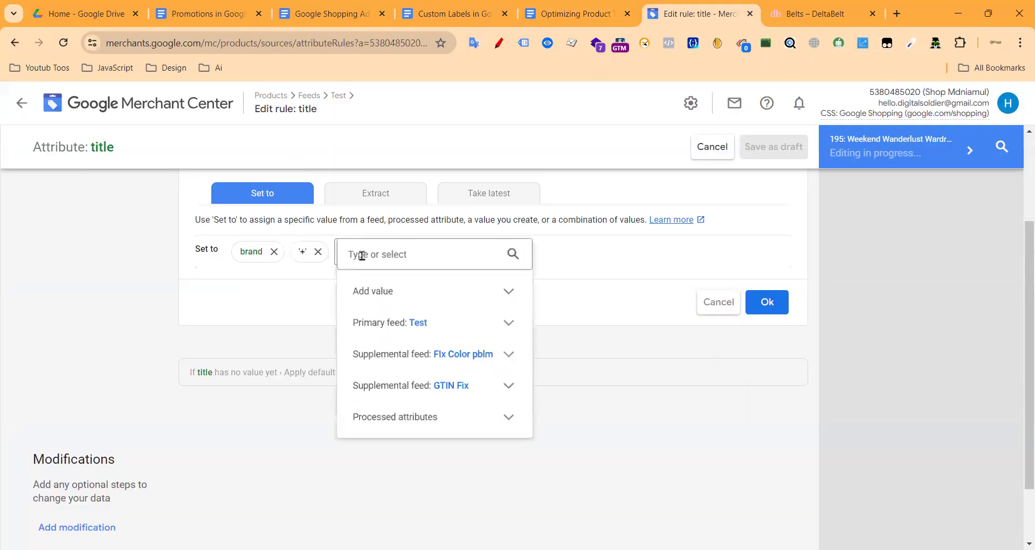
text(gen)
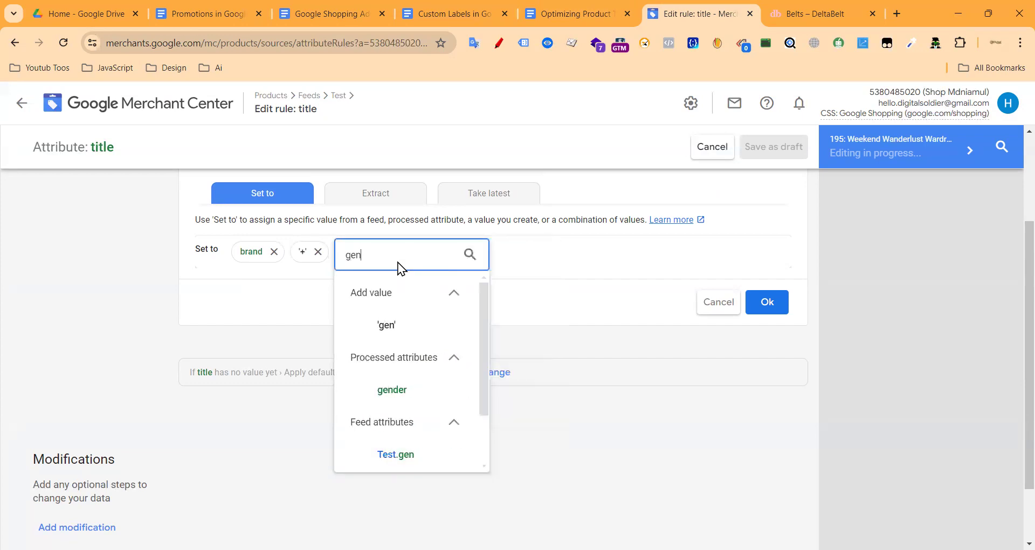
click(394, 389)
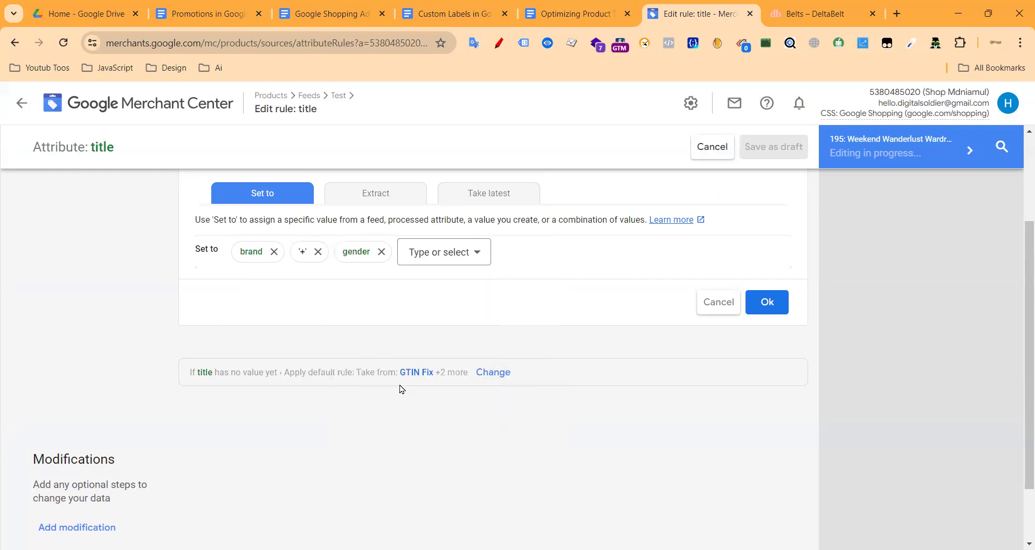
click(424, 253)
text(+)
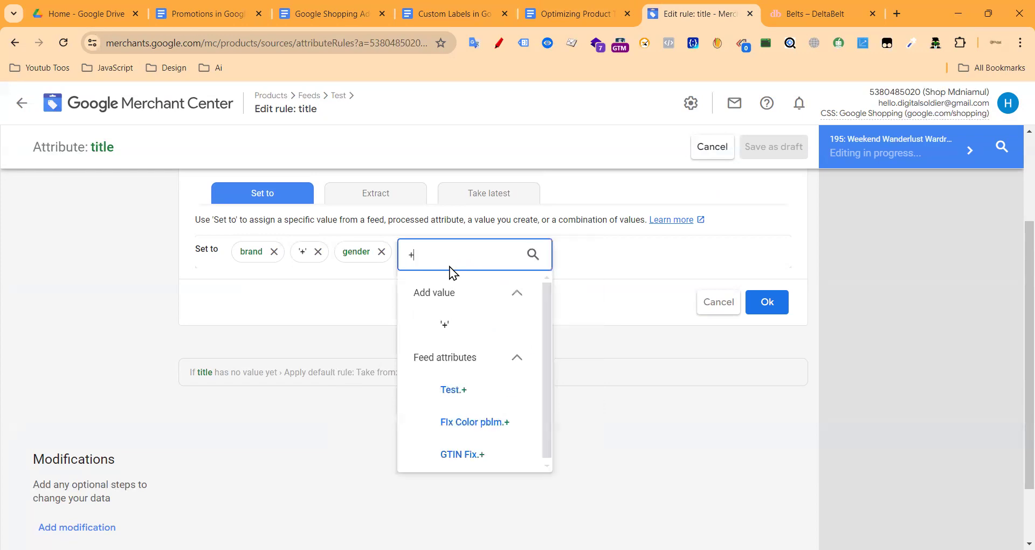
click(481, 325)
click(590, 7)
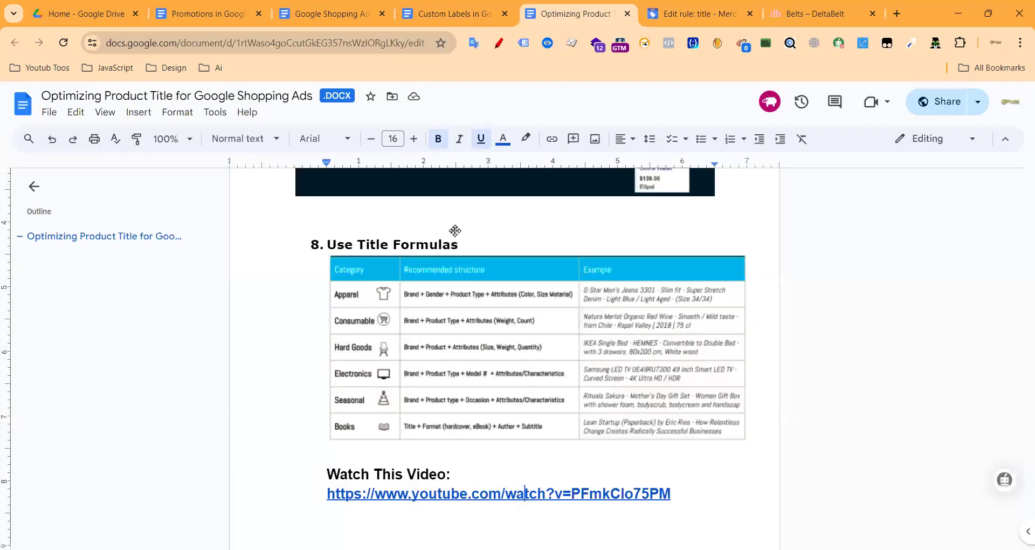
click(680, 16)
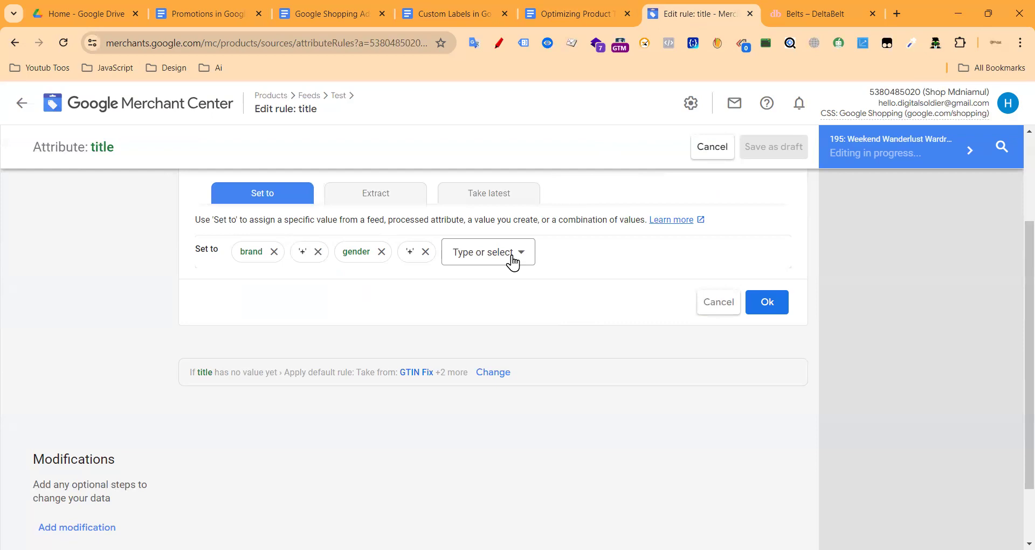
Step: Add the Test feed's product type after the second '+' separator
click(512, 262)
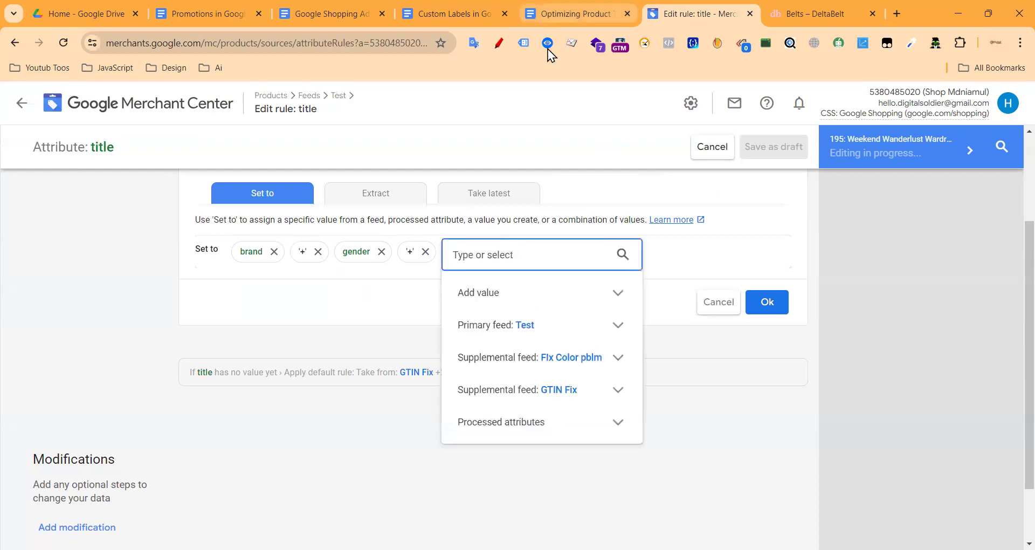
click(566, 13)
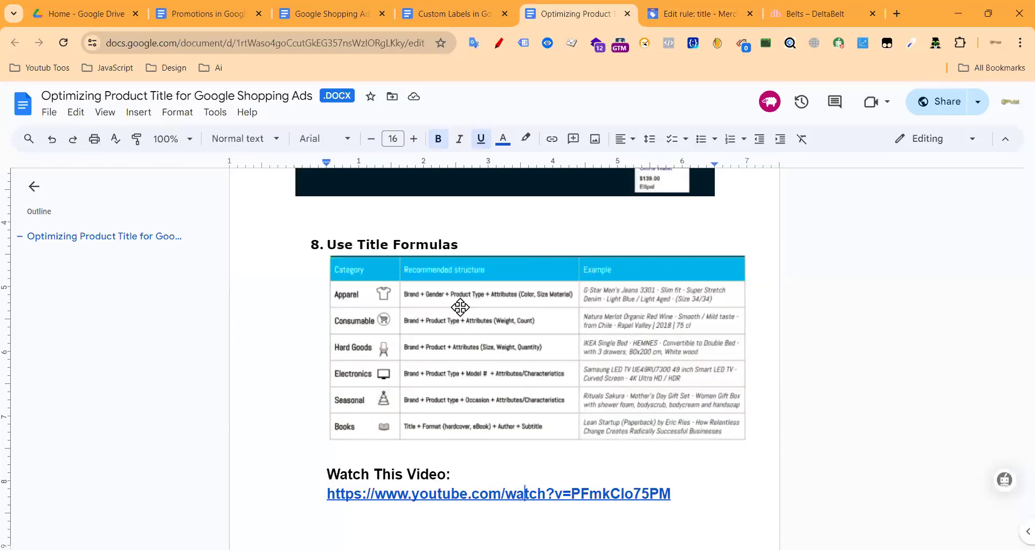
click(703, 7)
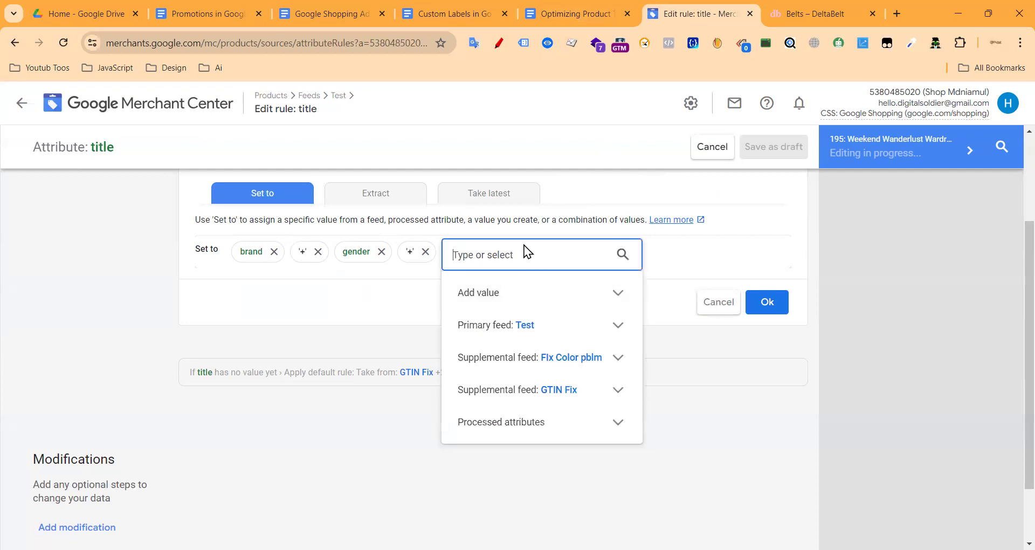
text(produ)
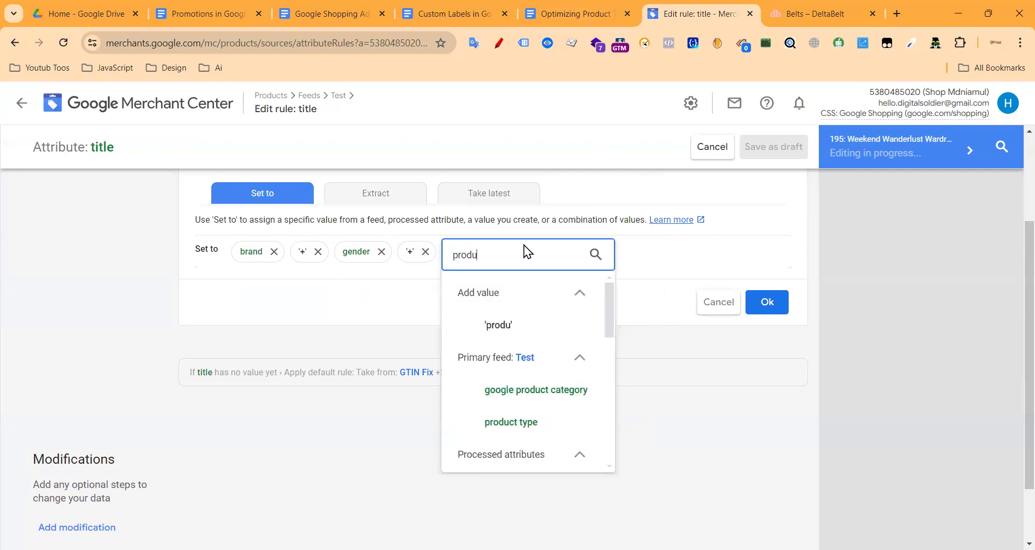
click(518, 423)
click(590, 3)
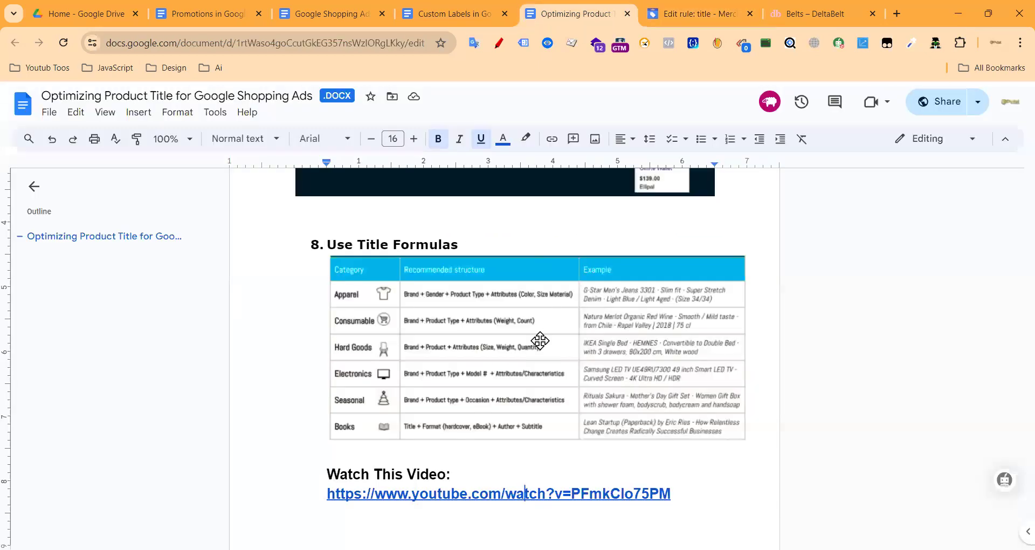
click(677, 7)
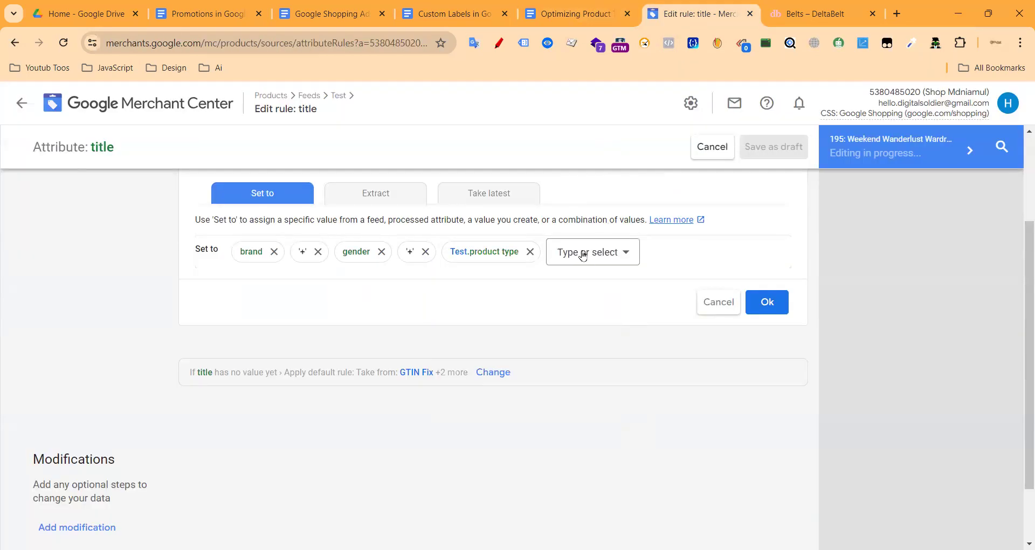
Step: Add another '+' separator after product type, then add and remove availability
click(582, 256)
text(+)
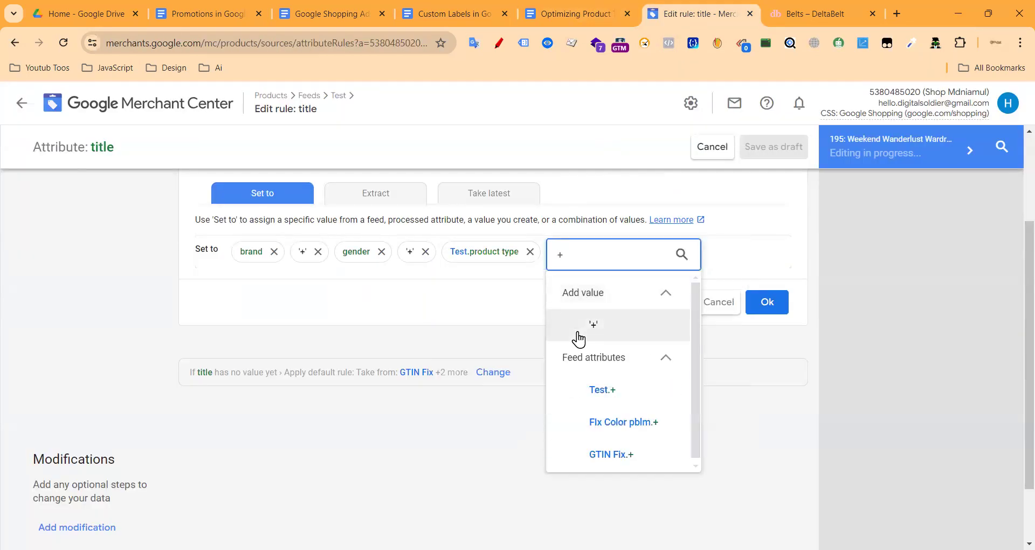
click(579, 323)
click(641, 254)
click(615, 10)
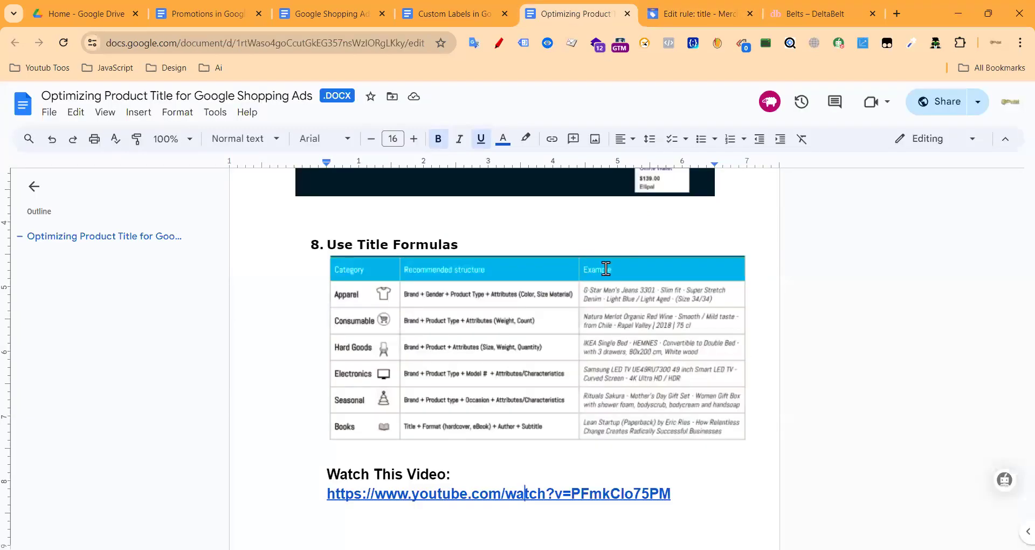
click(690, 14)
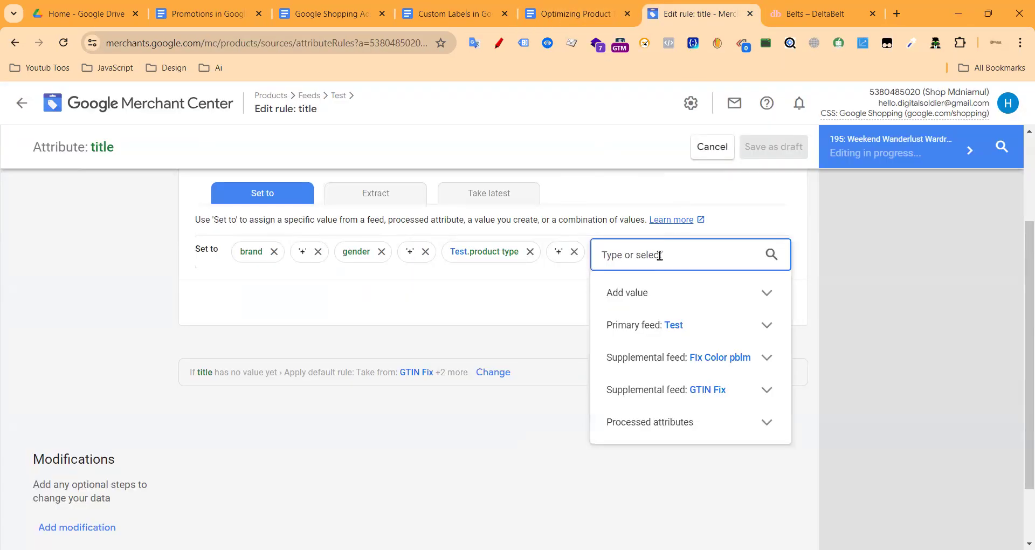
text(a)
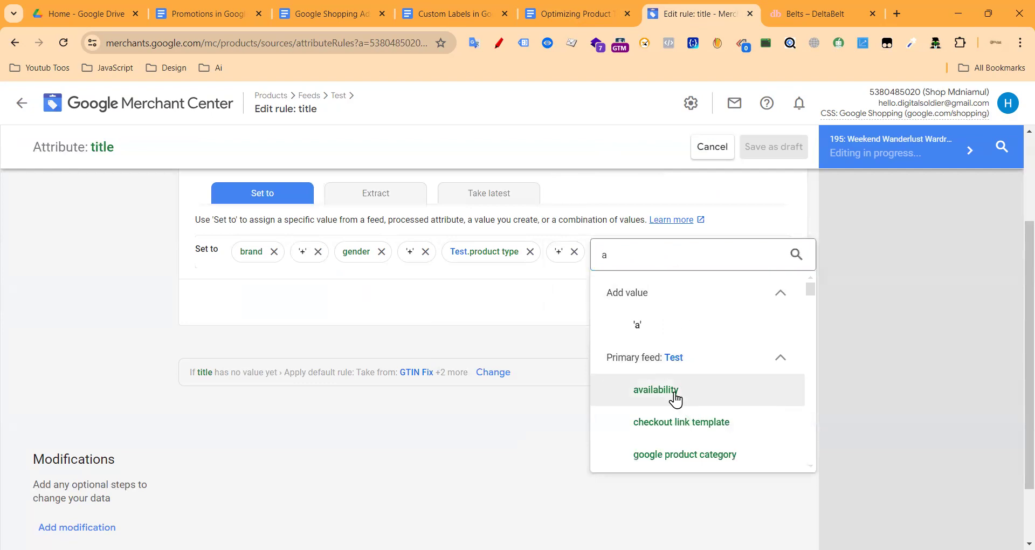
click(673, 396)
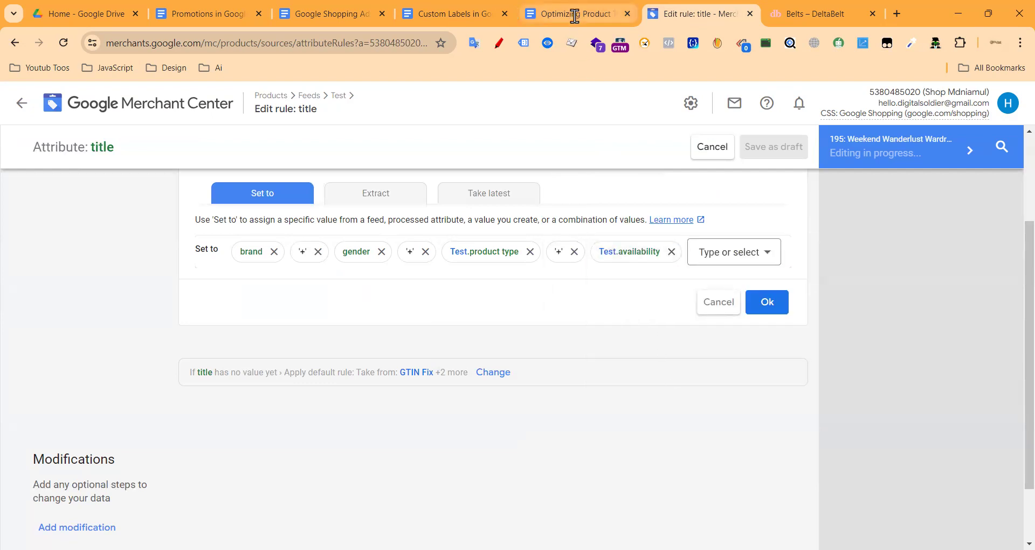
click(576, 14)
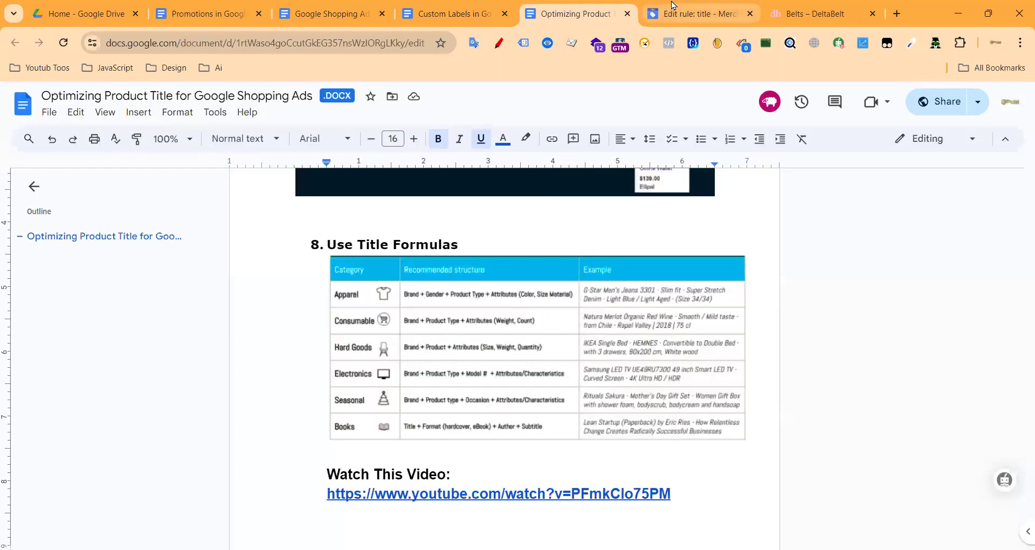
click(671, 11)
click(671, 252)
click(639, 258)
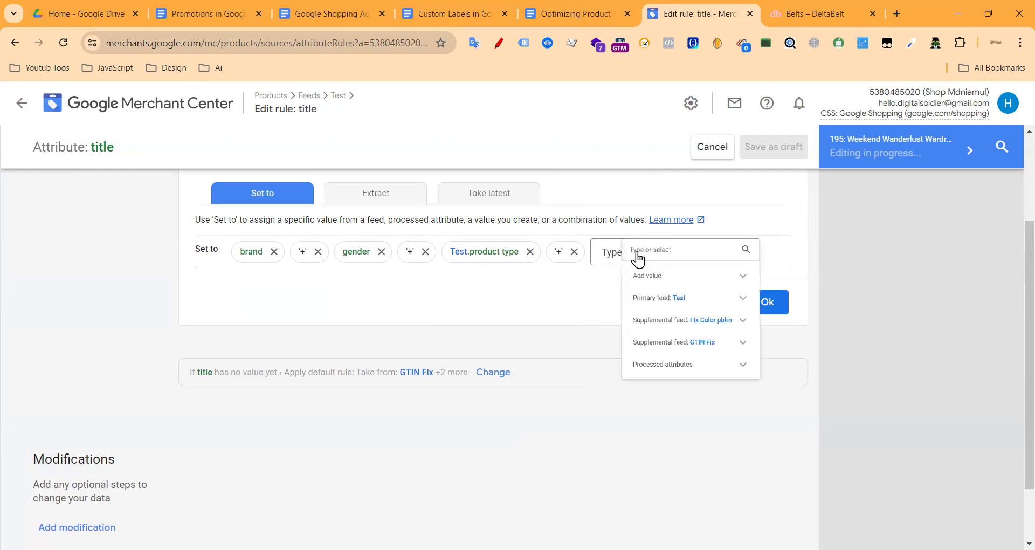
Step: Search 'att' and browse the processed attributes list without picking one
text(att)
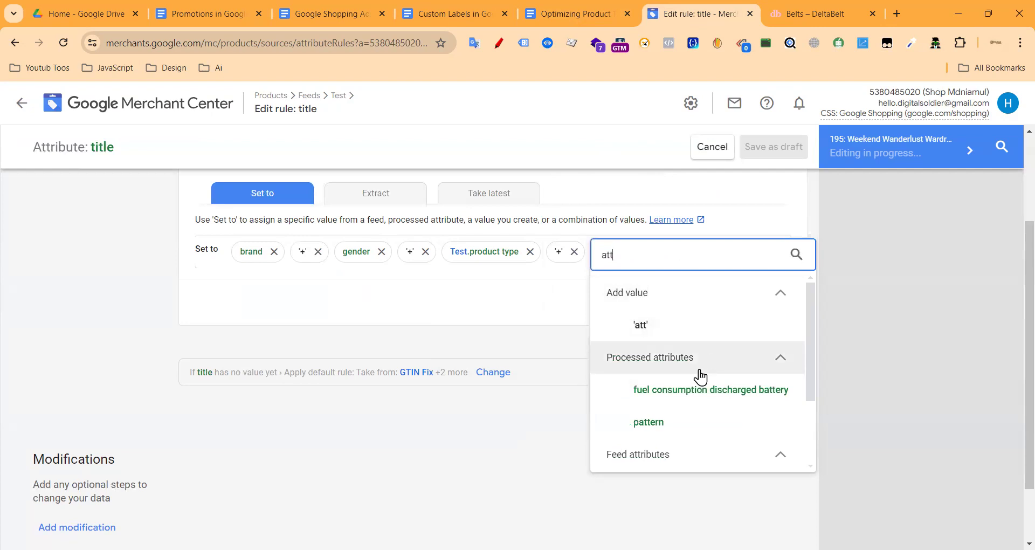
scroll(681, 376, down, 2)
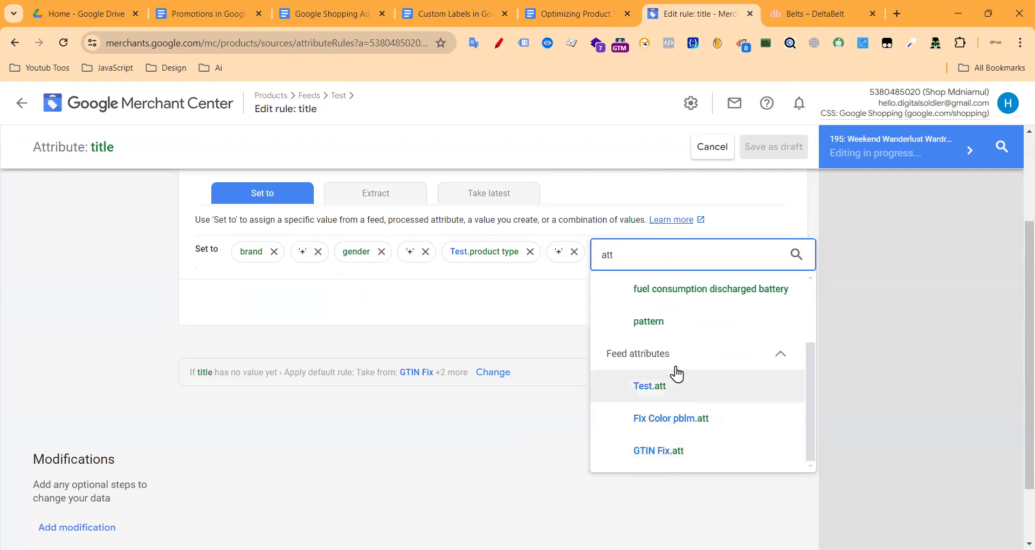
scroll(682, 357, up, 2)
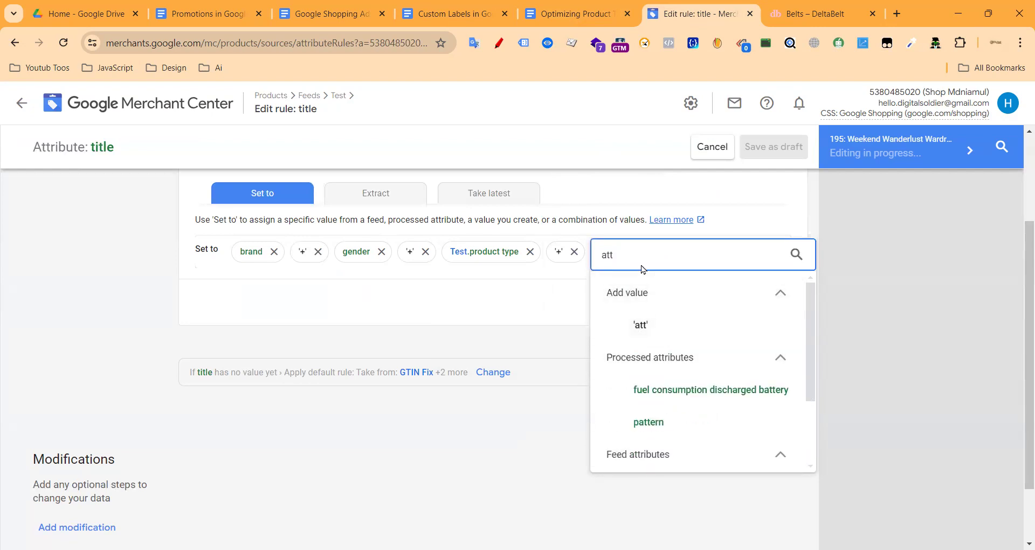
key(BackSpace)
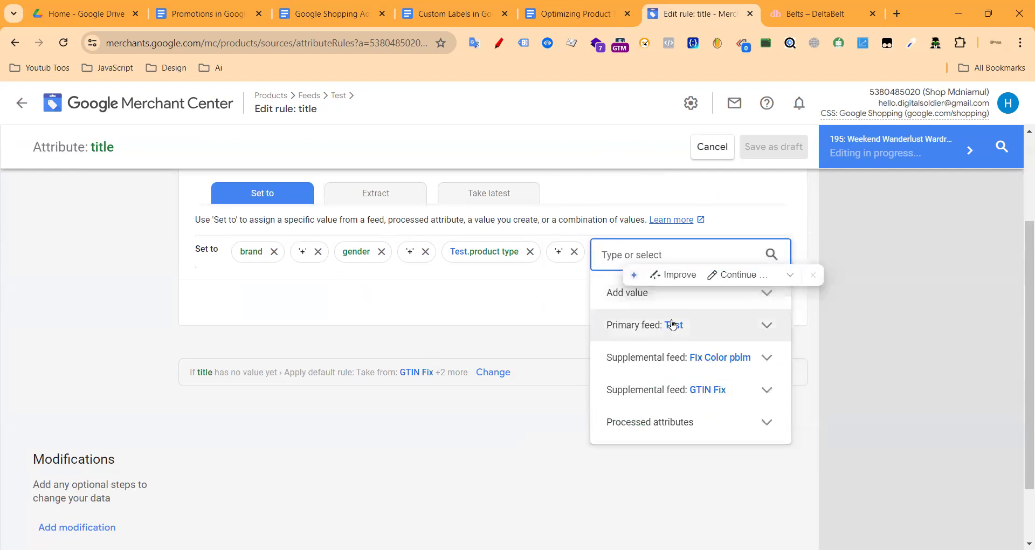
click(717, 425)
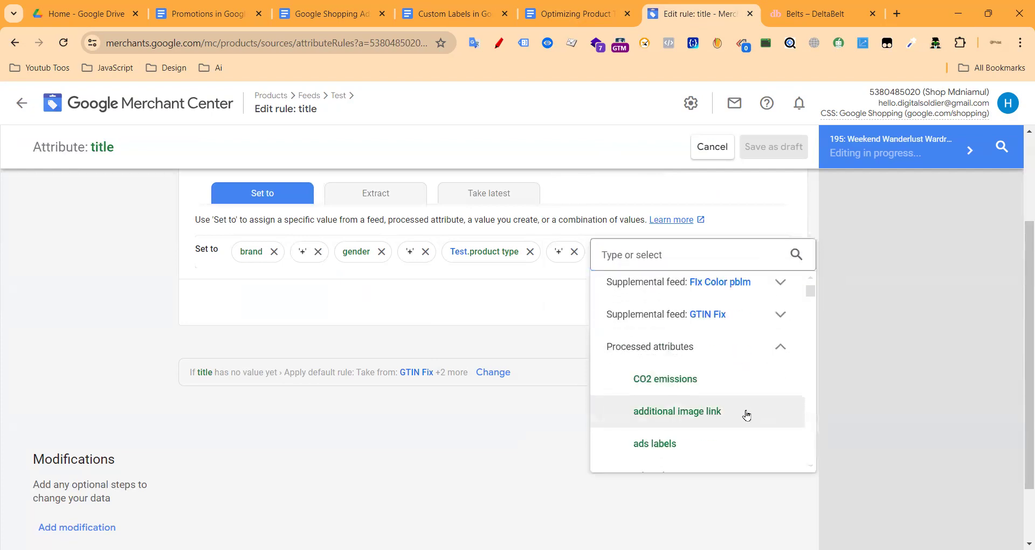
scroll(676, 389, down, 3)
scroll(676, 390, up, 2)
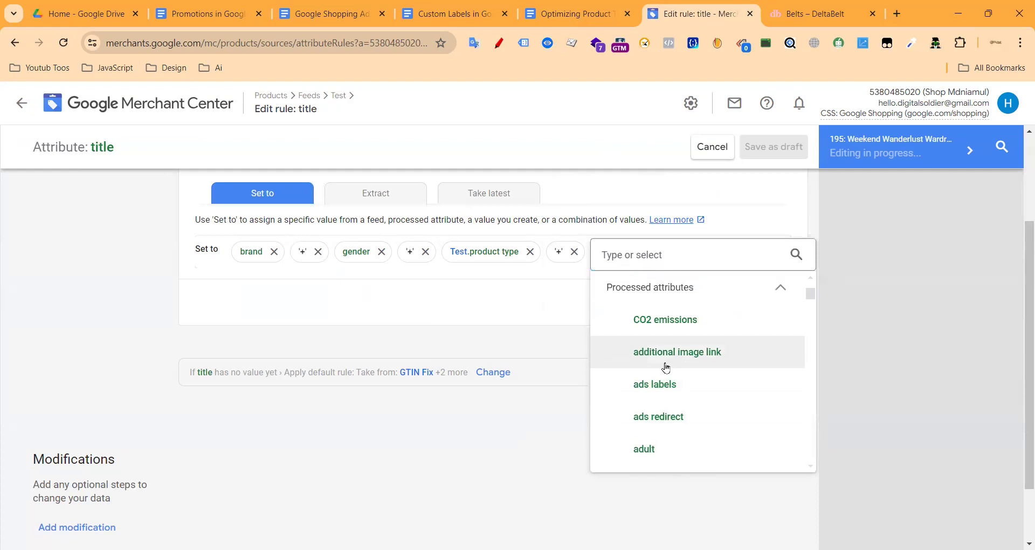
scroll(700, 372, down, 2)
scroll(693, 365, up, 4)
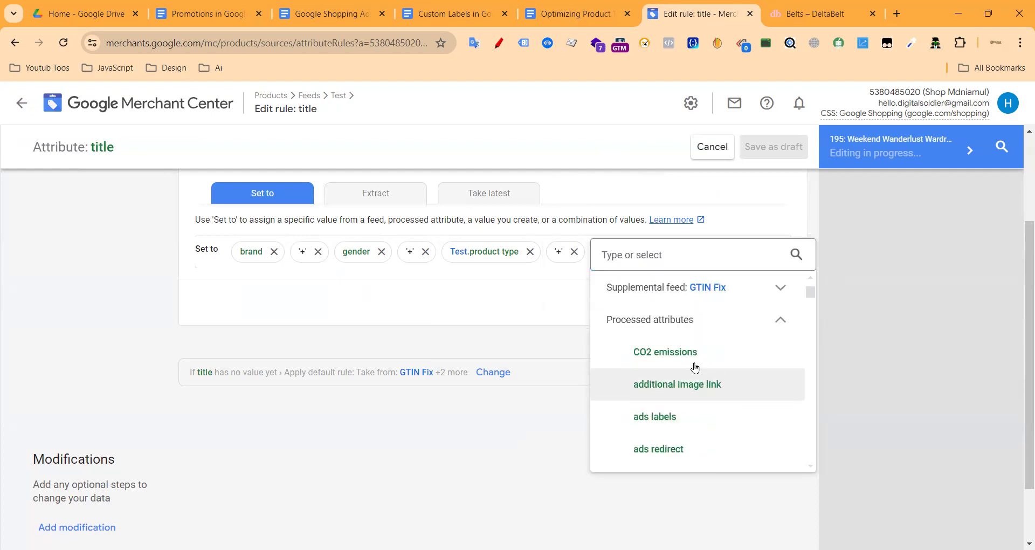
scroll(640, 365, down, 8)
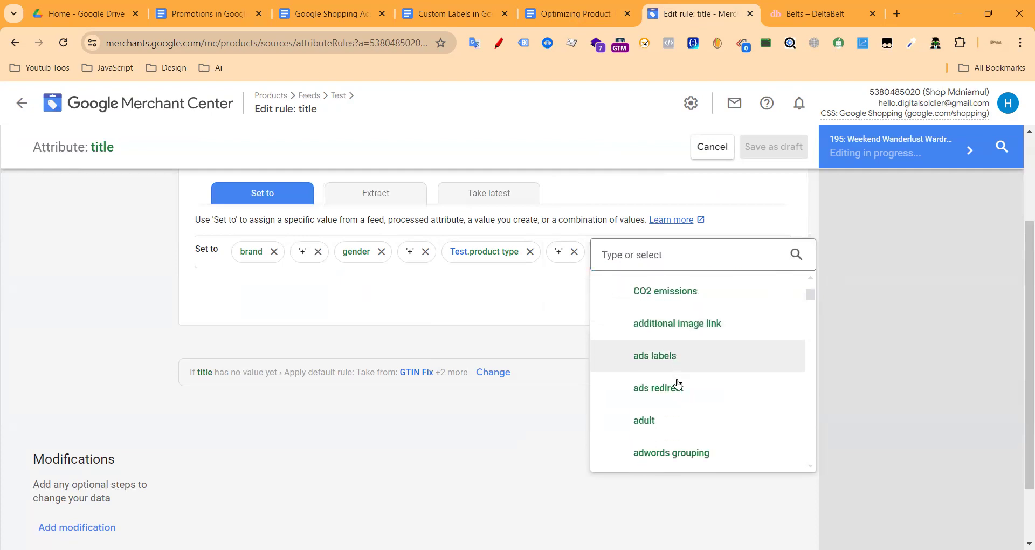
scroll(703, 425, down, 6)
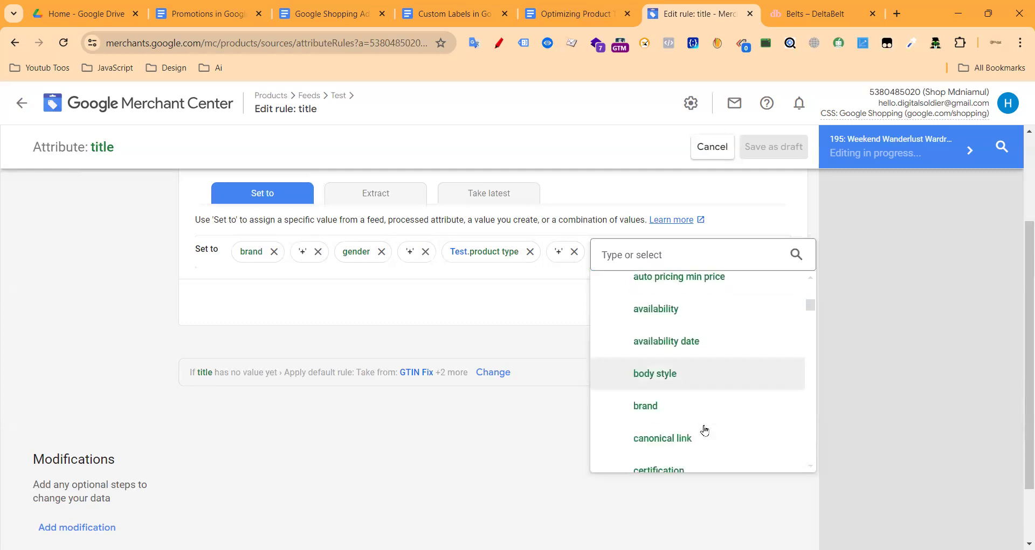
scroll(711, 423, down, 14)
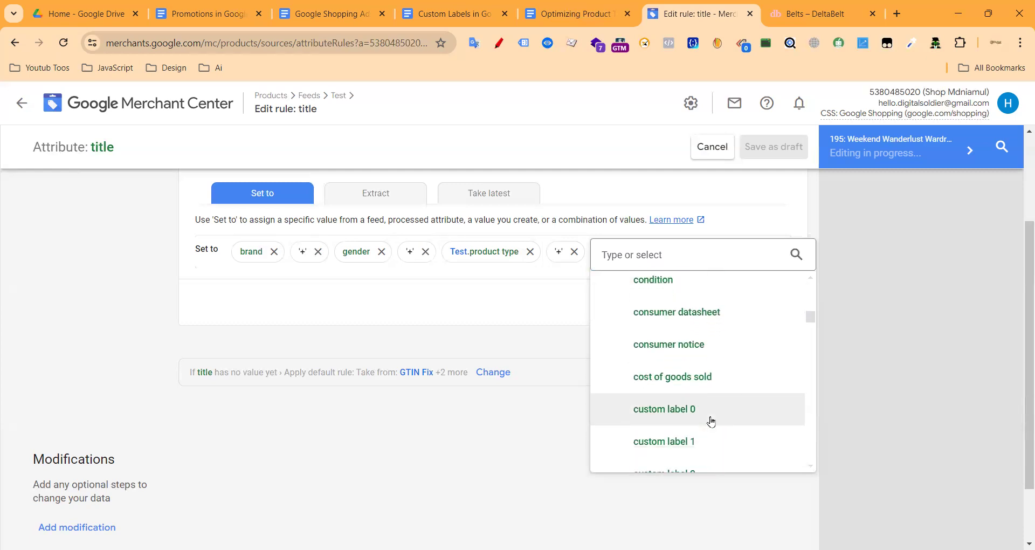
scroll(710, 424, down, 8)
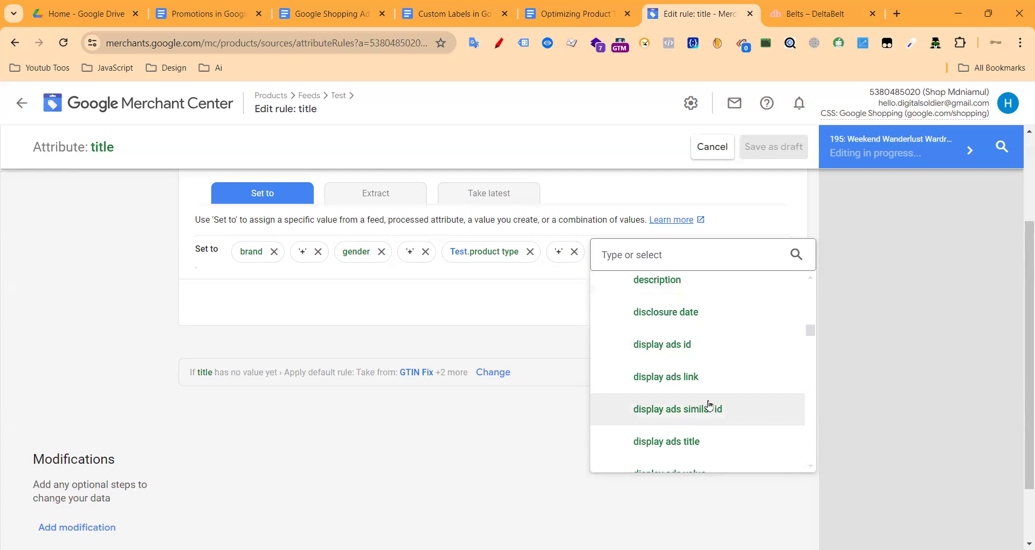
click(564, 328)
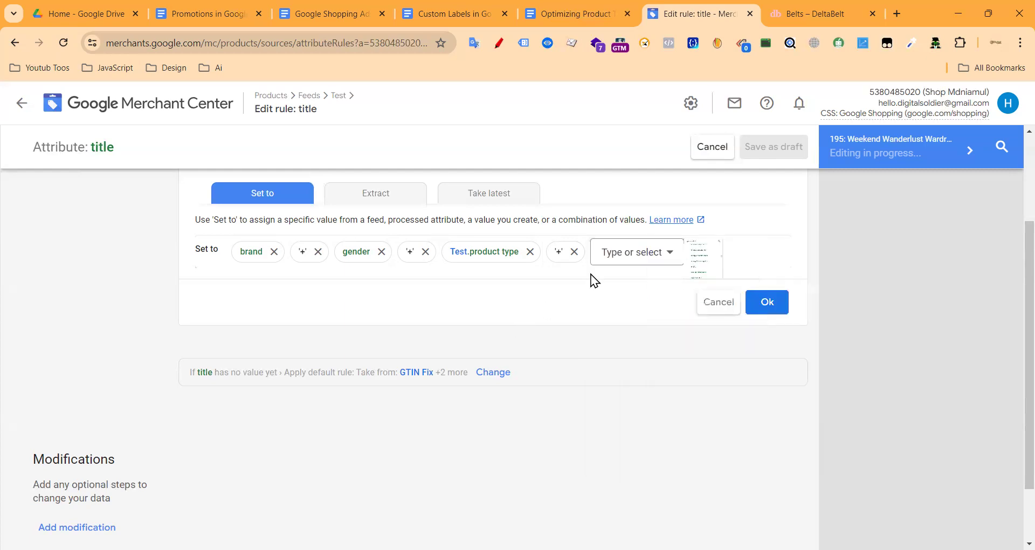
Step: Add color to the title combination
click(670, 255)
text(col)
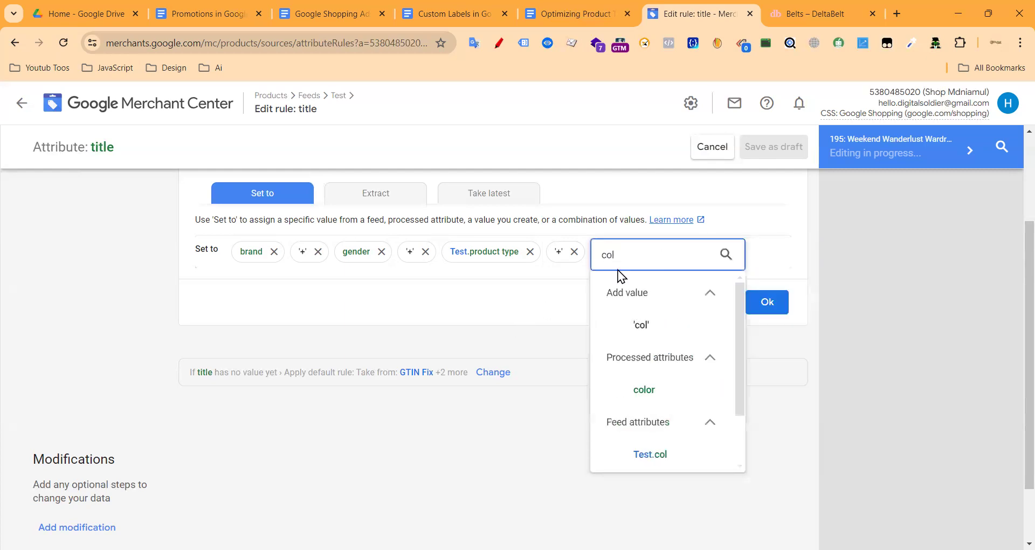
click(644, 389)
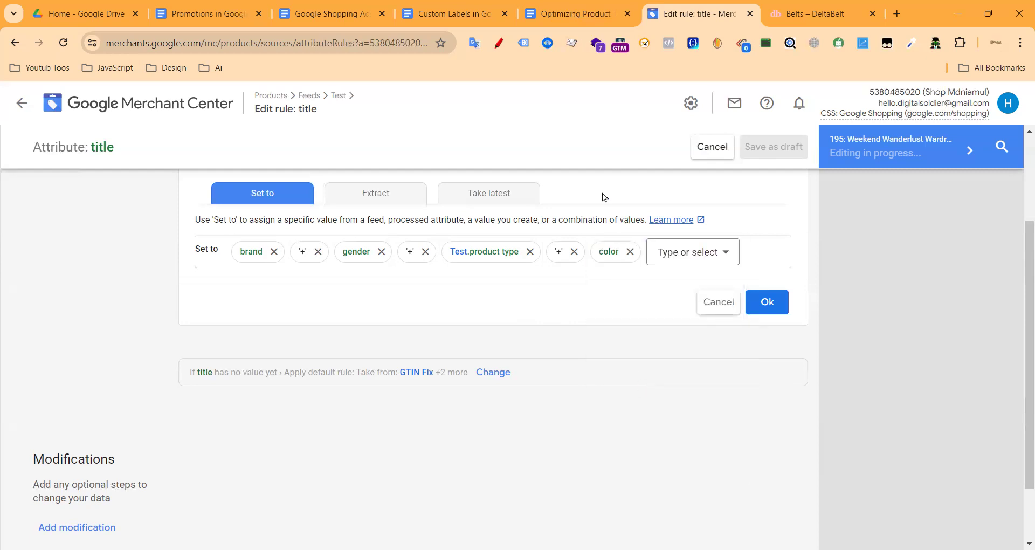
click(574, 14)
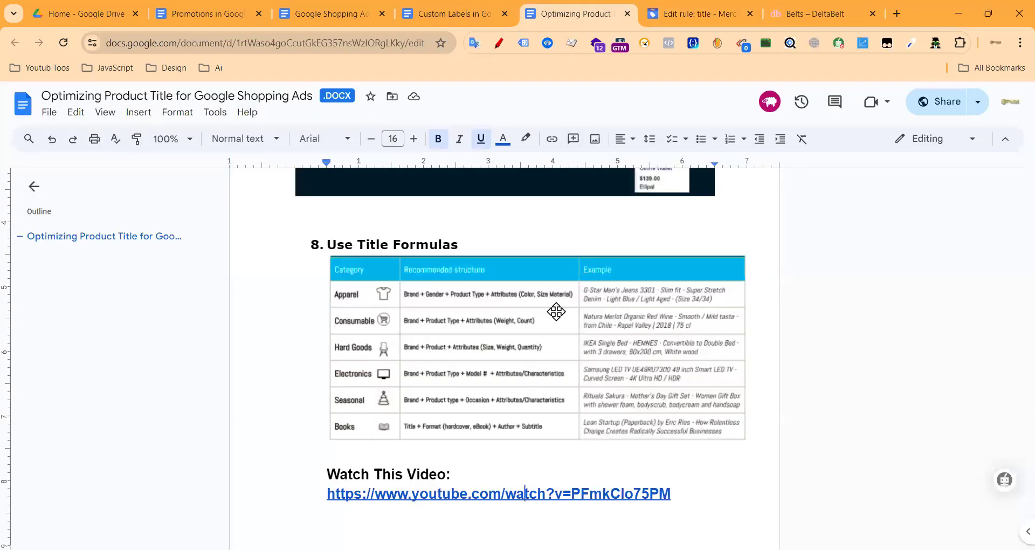
click(653, 16)
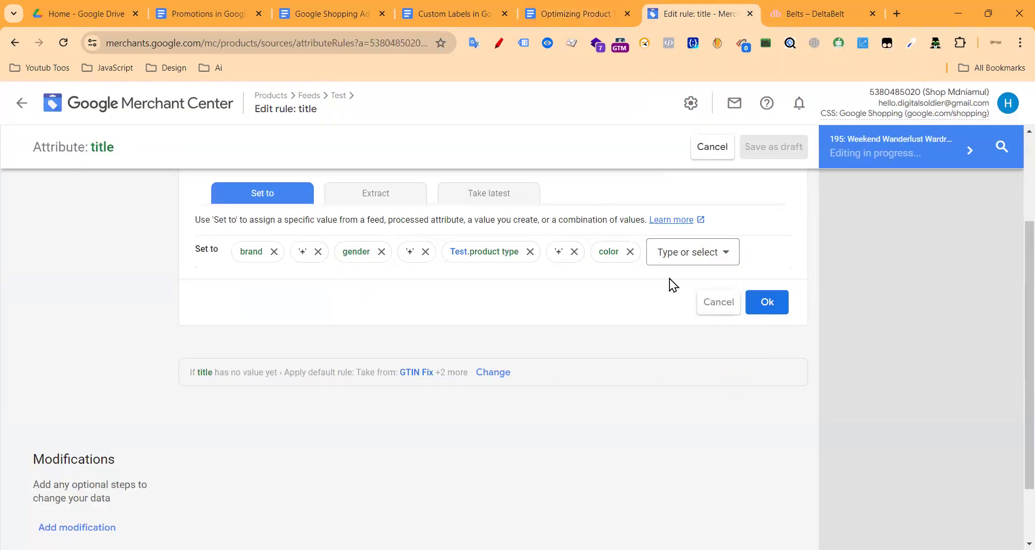
Step: Append a '+' separator and the literal value 'size', then confirm with Ok
click(683, 258)
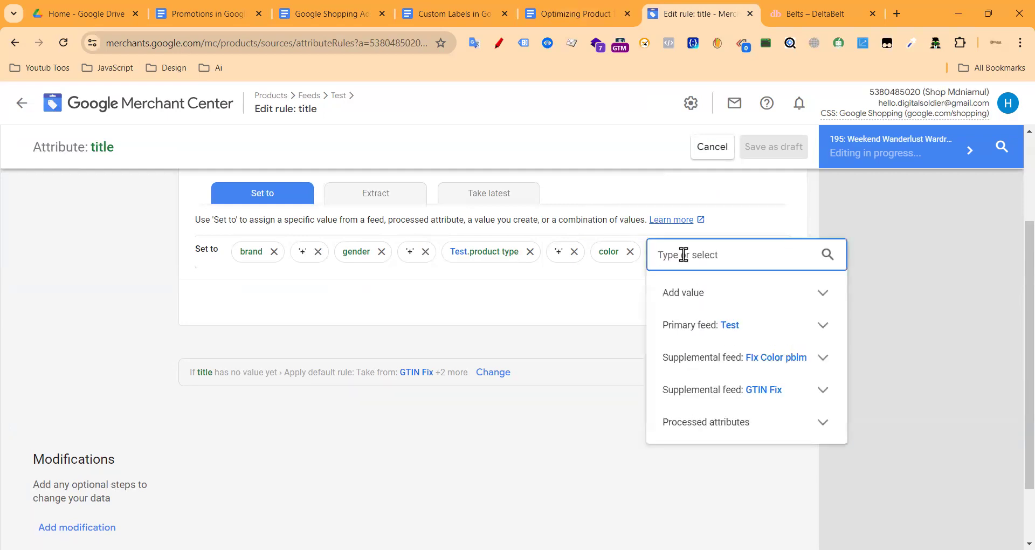
text(+)
click(692, 325)
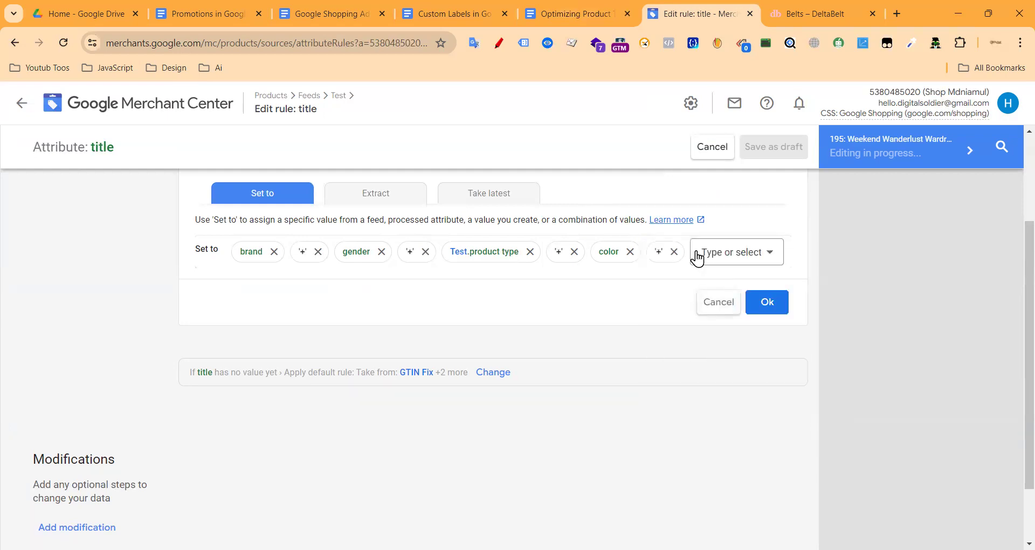
click(709, 261)
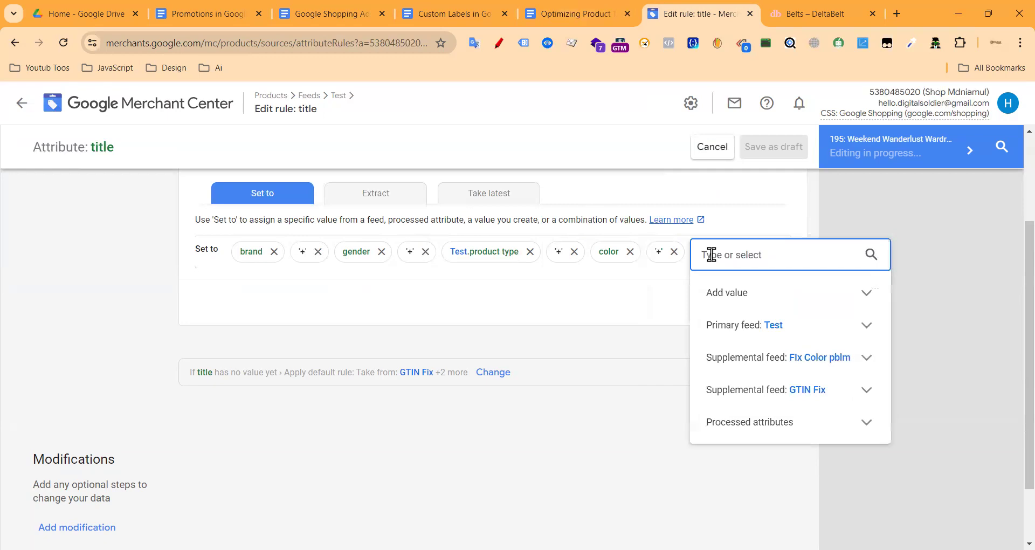
text(size)
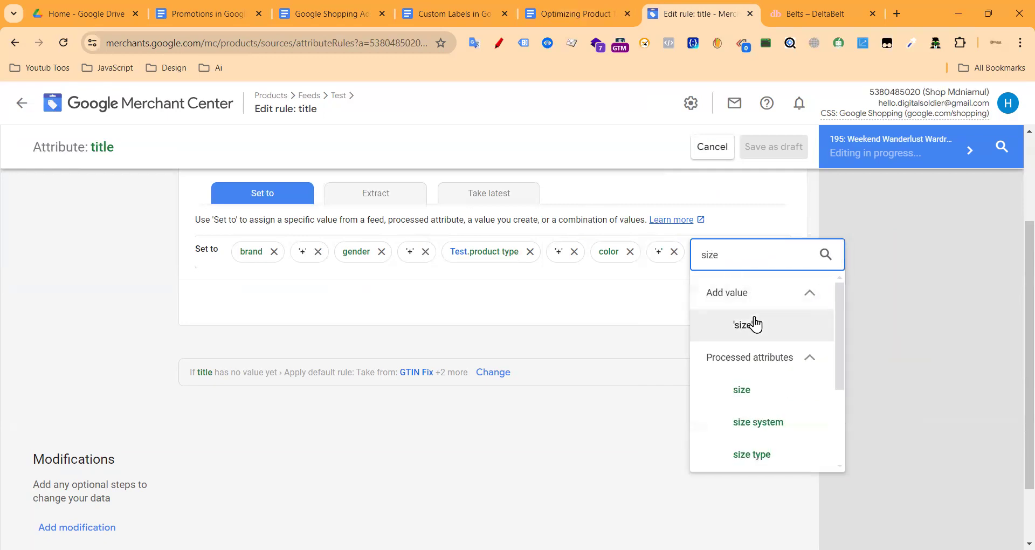
click(749, 324)
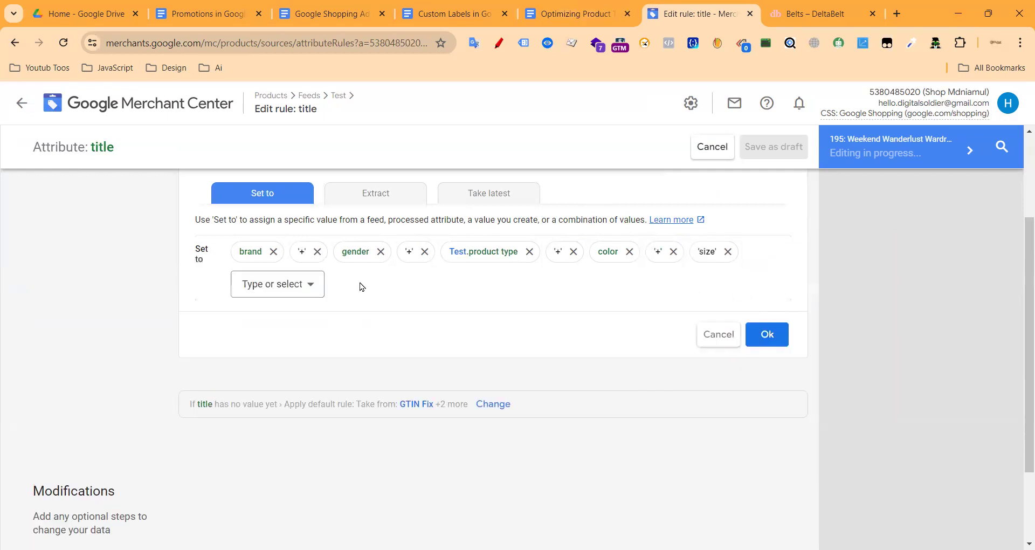
click(770, 335)
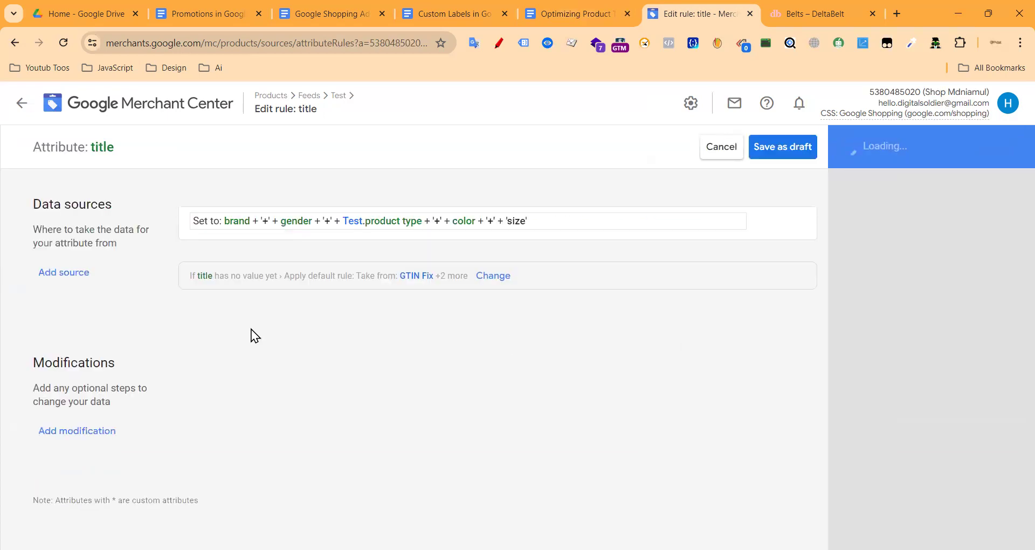
Step: Step to product 197 in the preview and inspect its new title '++Home > Evening Dresses++size'
click(981, 149)
click(981, 148)
drag(868, 222, 984, 227)
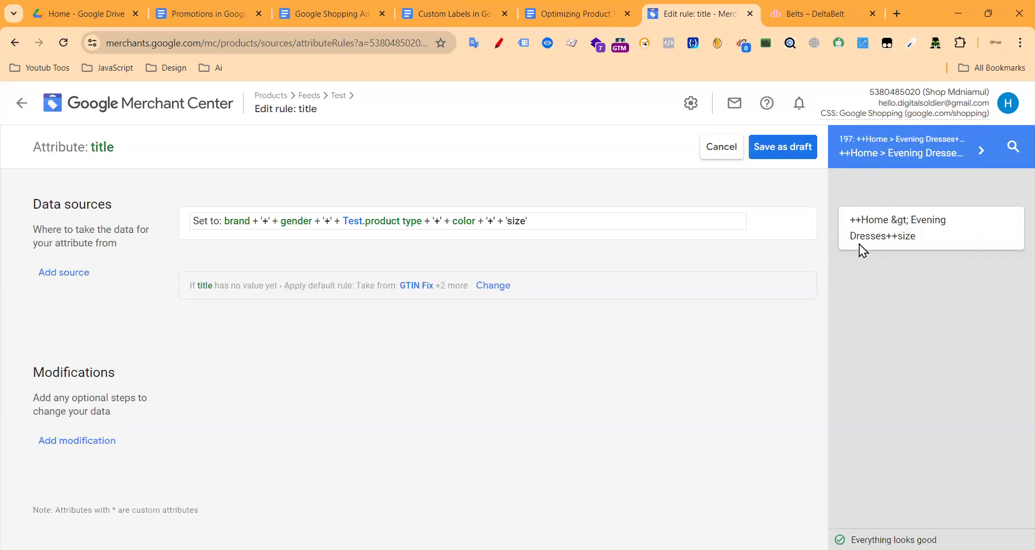
double_click(877, 220)
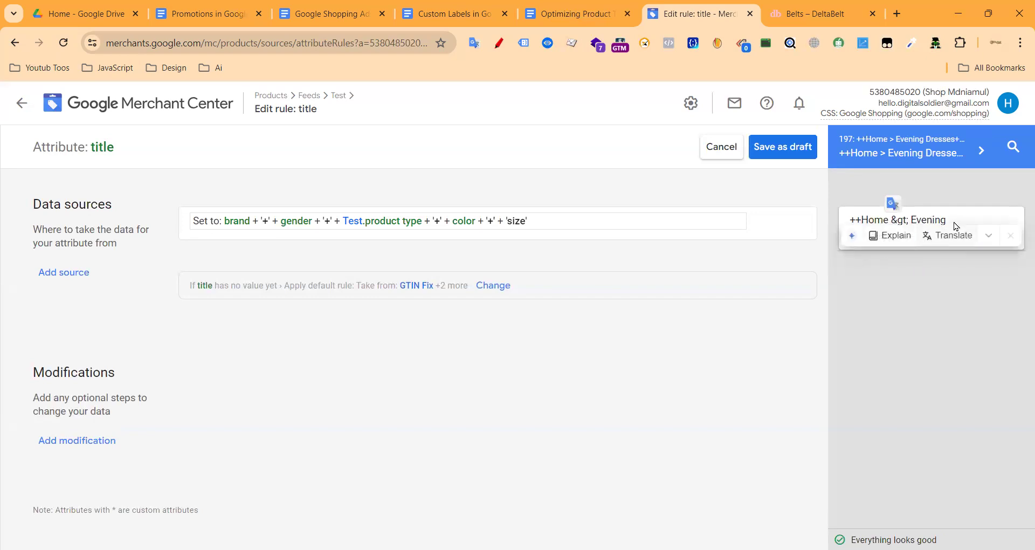
click(947, 231)
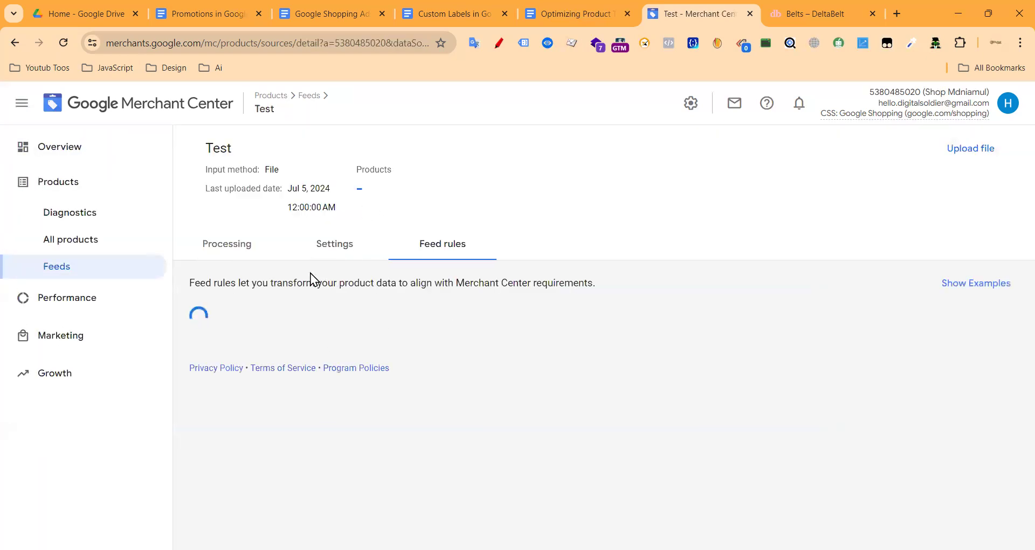
Step: Apply the draft title rule to the Test feed
scroll(274, 378, down, 1)
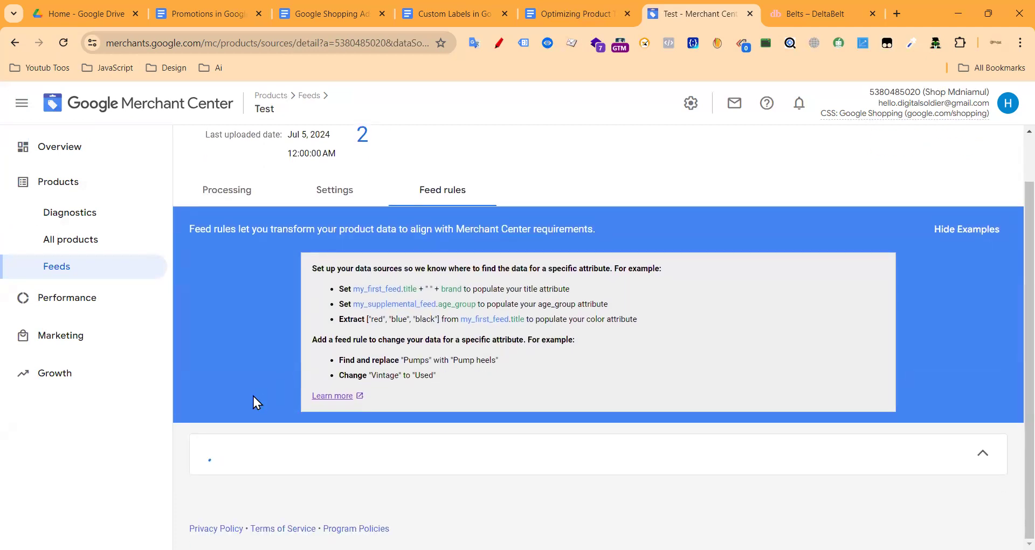
scroll(270, 353, down, 6)
scroll(303, 353, up, 3)
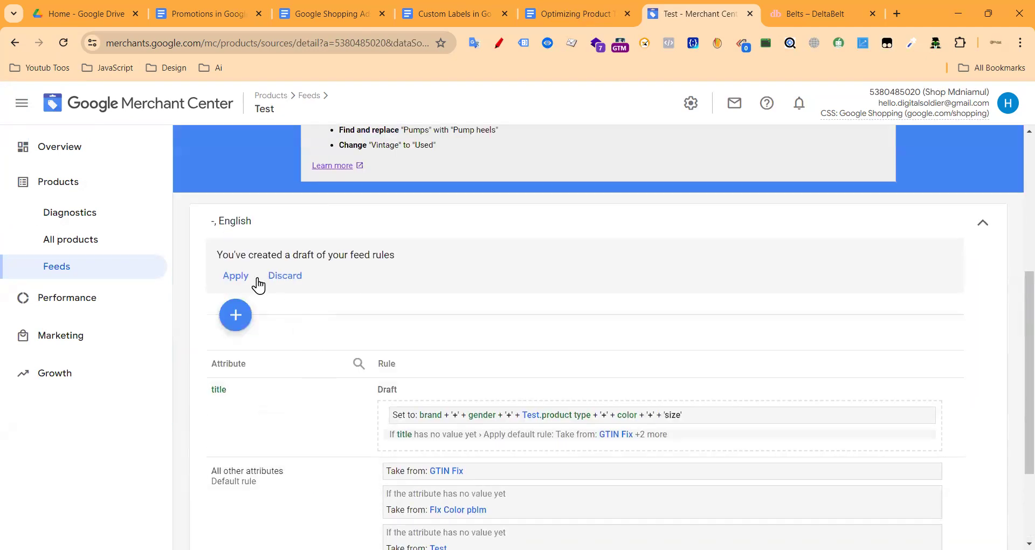
click(235, 276)
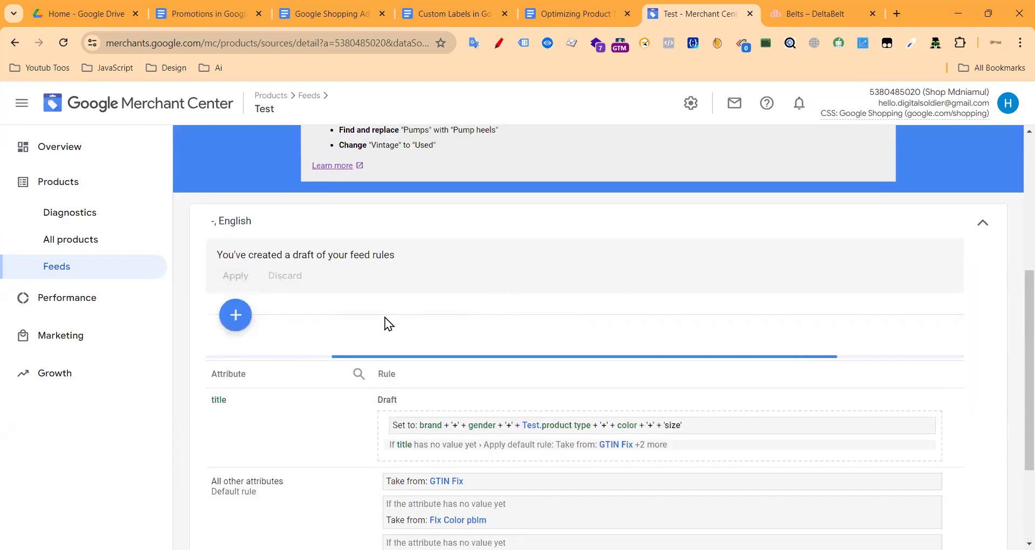
Step: Find the title rule in the rules table and open it in Edit rule
scroll(480, 329, down, 3)
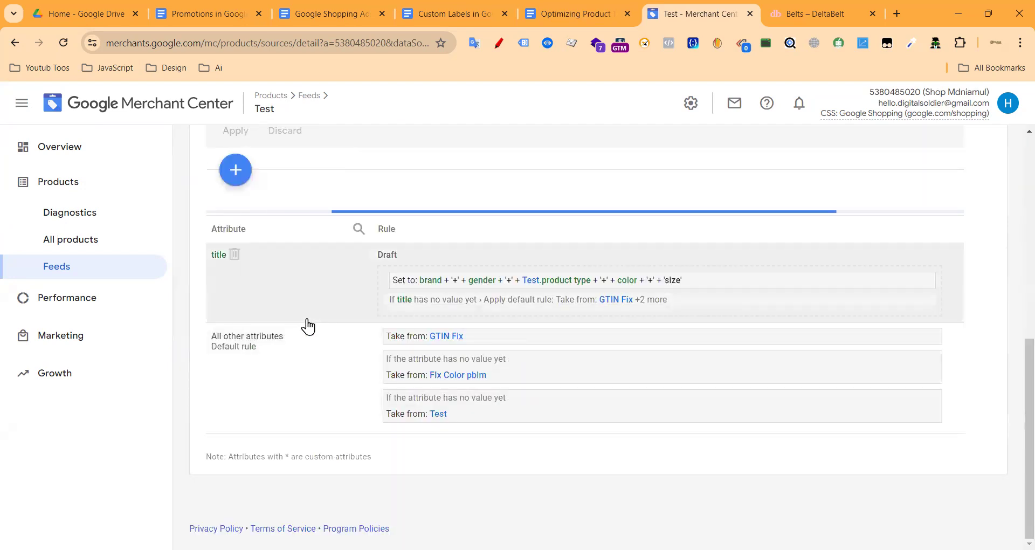
scroll(338, 267, down, 2)
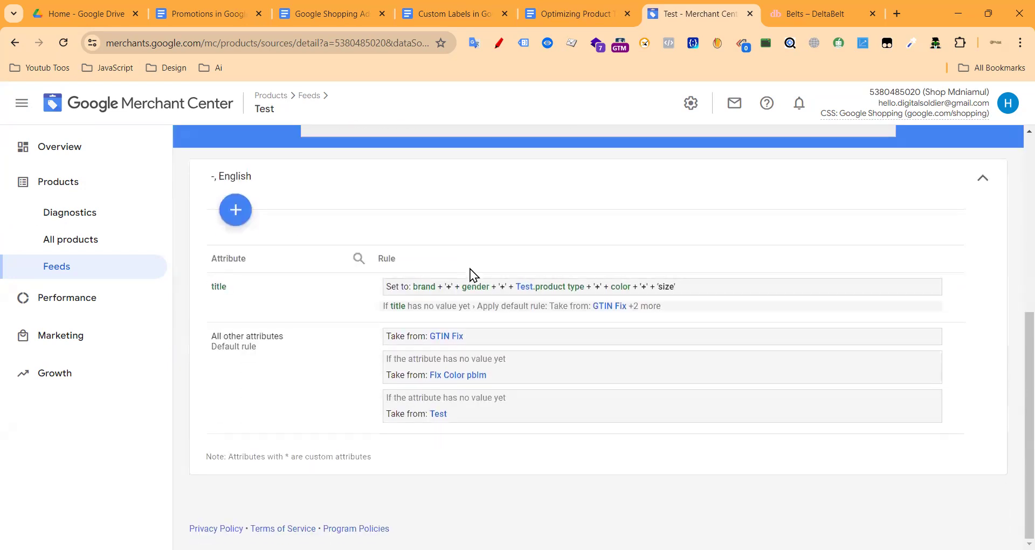
scroll(317, 343, up, 5)
scroll(467, 354, down, 5)
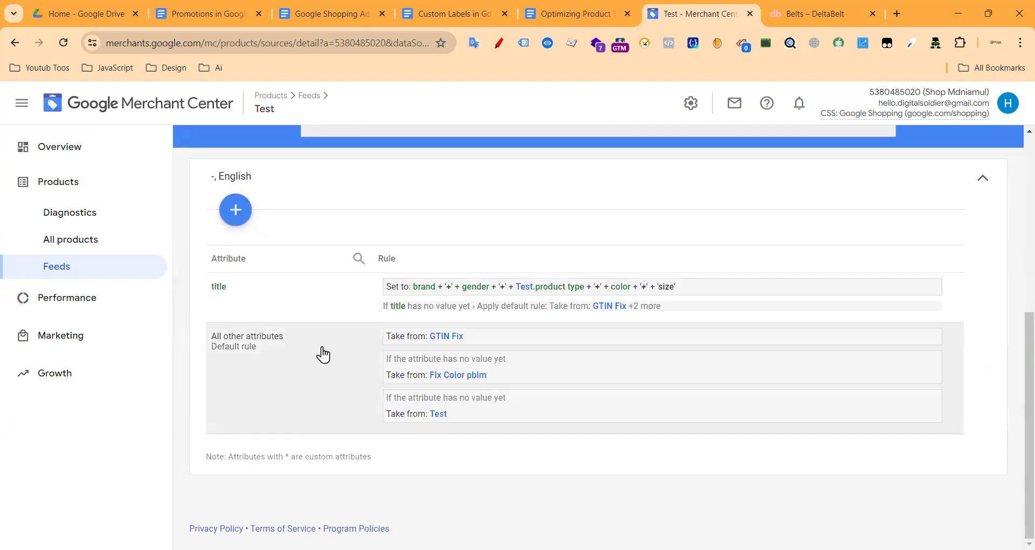
scroll(323, 353, up, 4)
scroll(428, 418, down, 4)
click(510, 291)
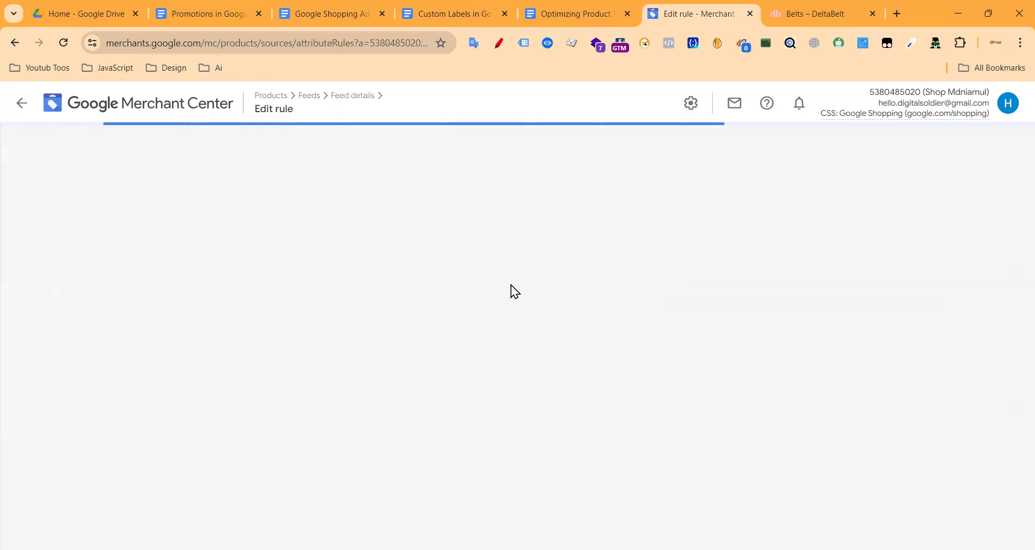
Step: Leave the rule editor and return to the Test feed's Feed rules via Feeds
click(20, 104)
click(64, 267)
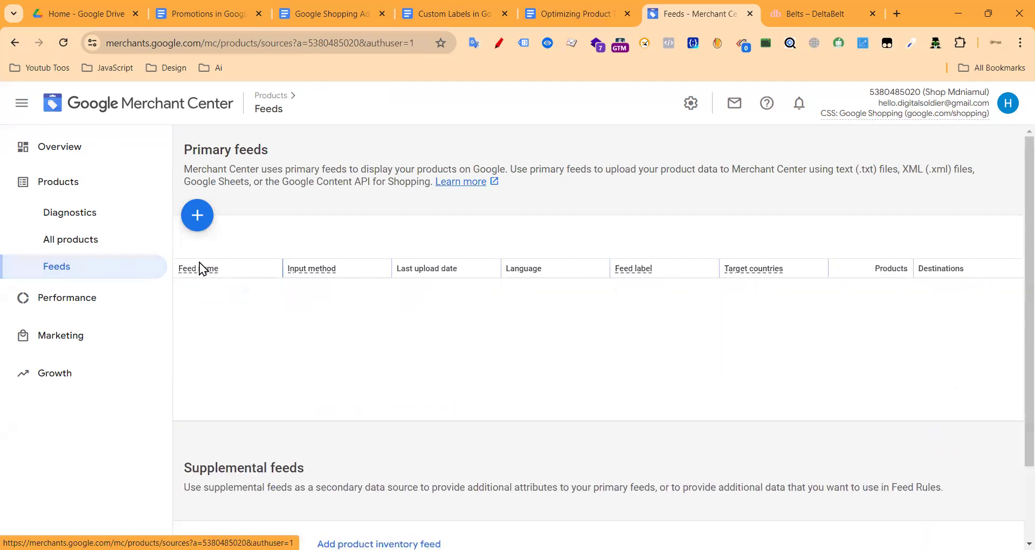
click(186, 361)
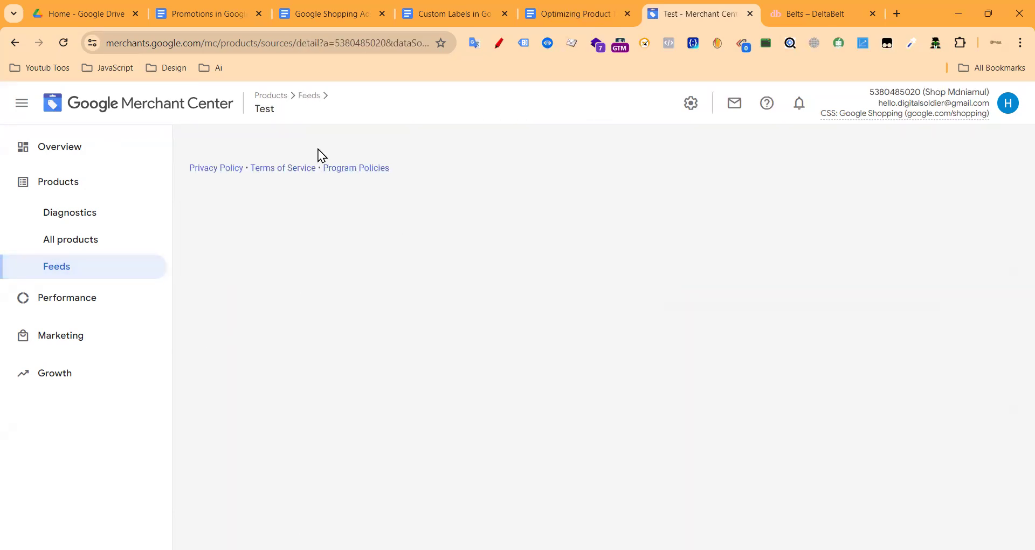
click(443, 247)
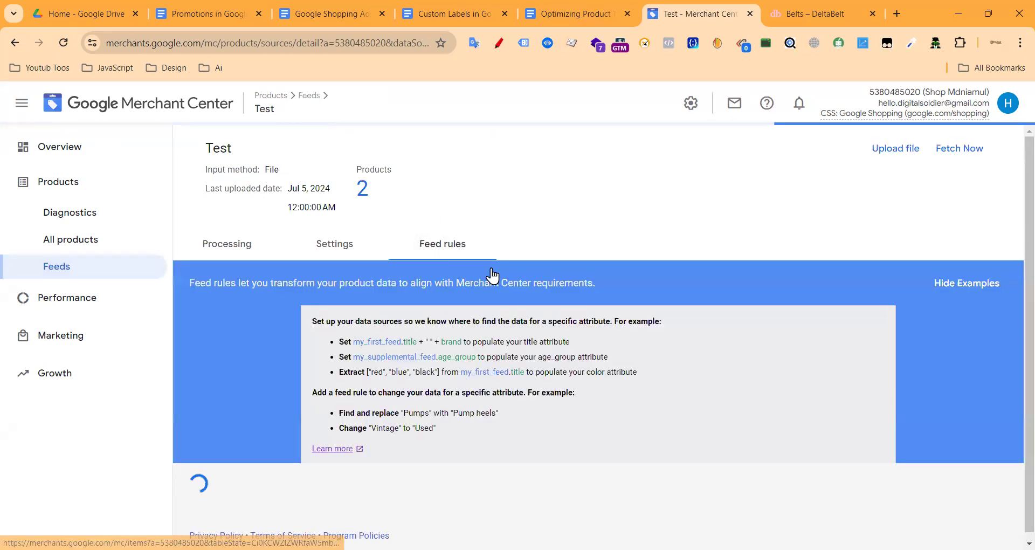
Step: Check that the title rule is listed as applied, then go to Processing
scroll(292, 403, down, 1)
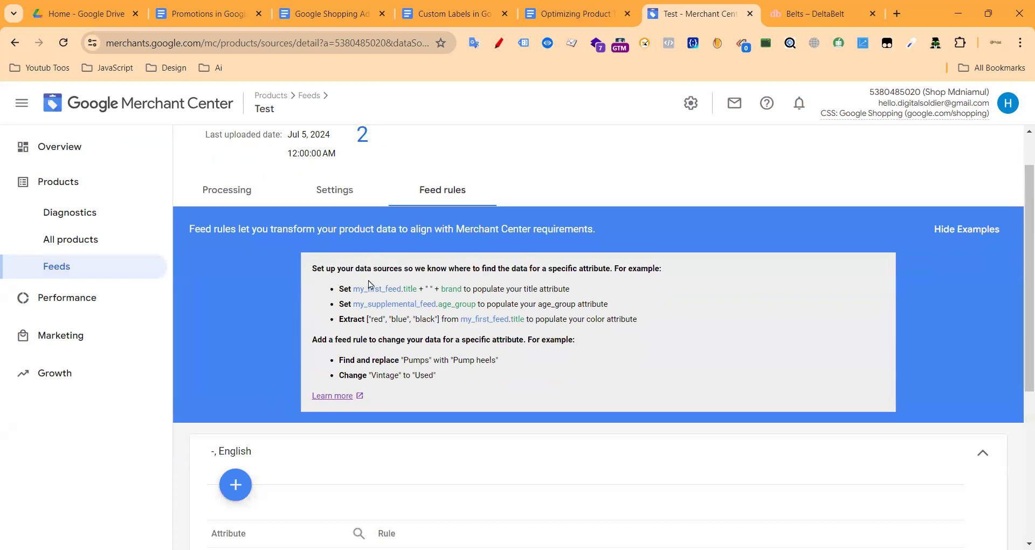
scroll(319, 381, down, 5)
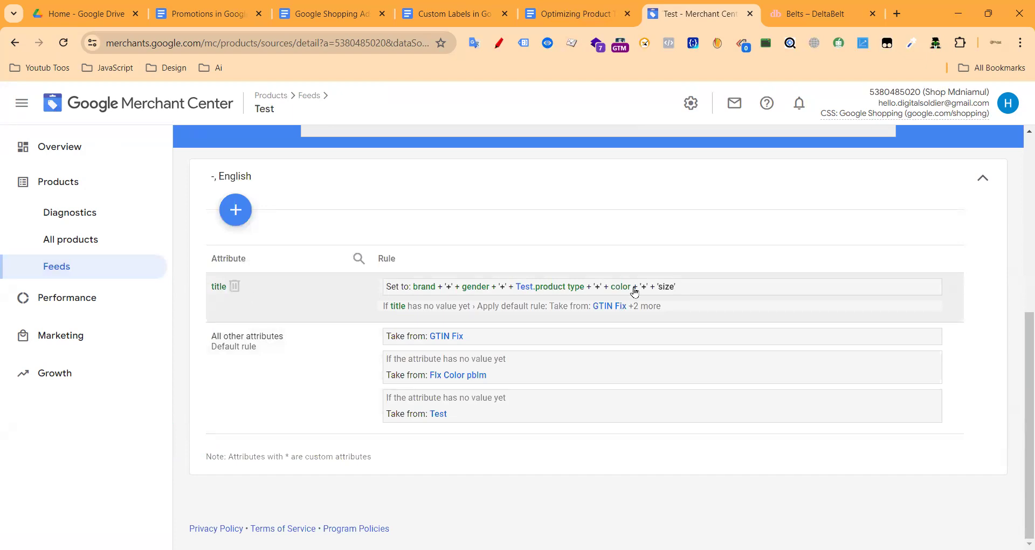
scroll(294, 288, up, 4)
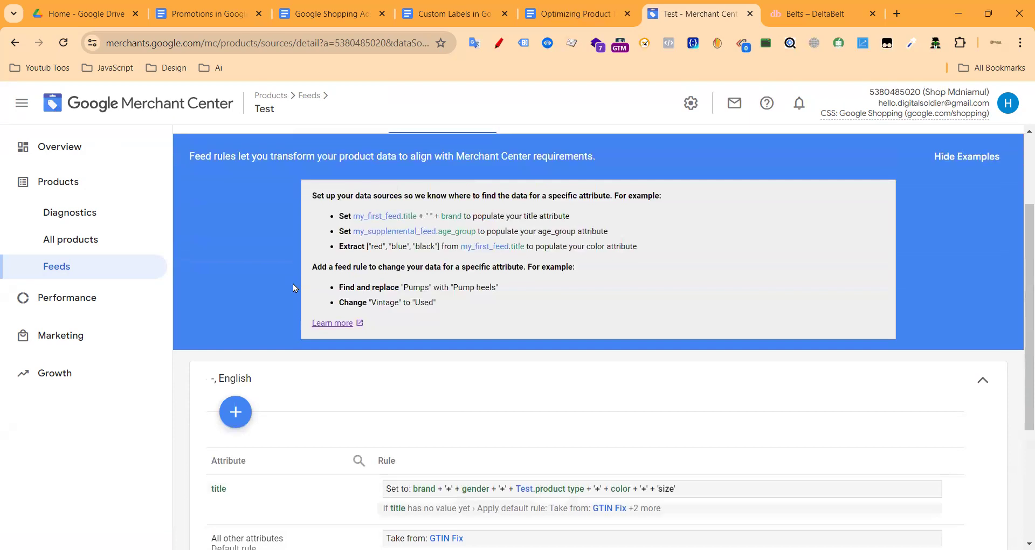
scroll(909, 282, up, 3)
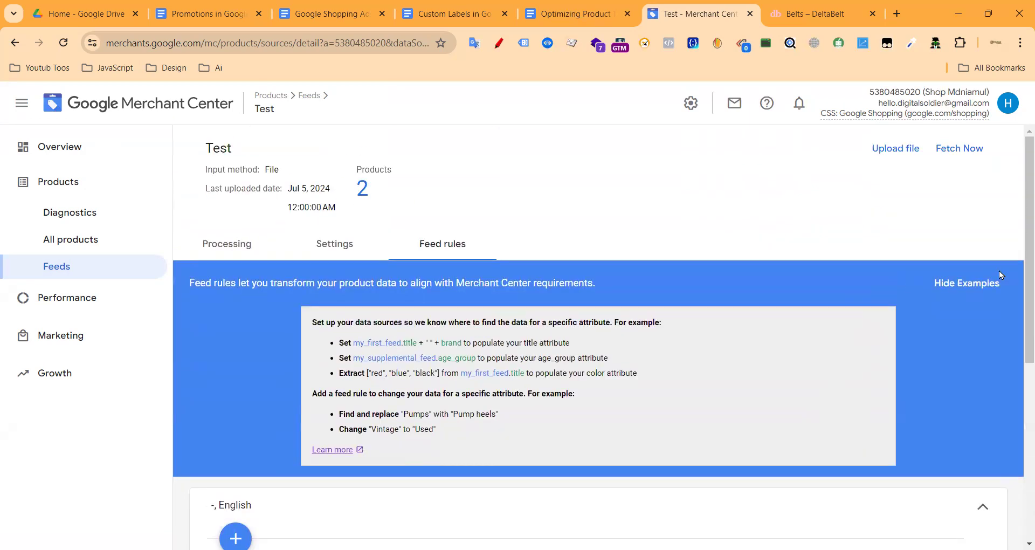
click(269, 246)
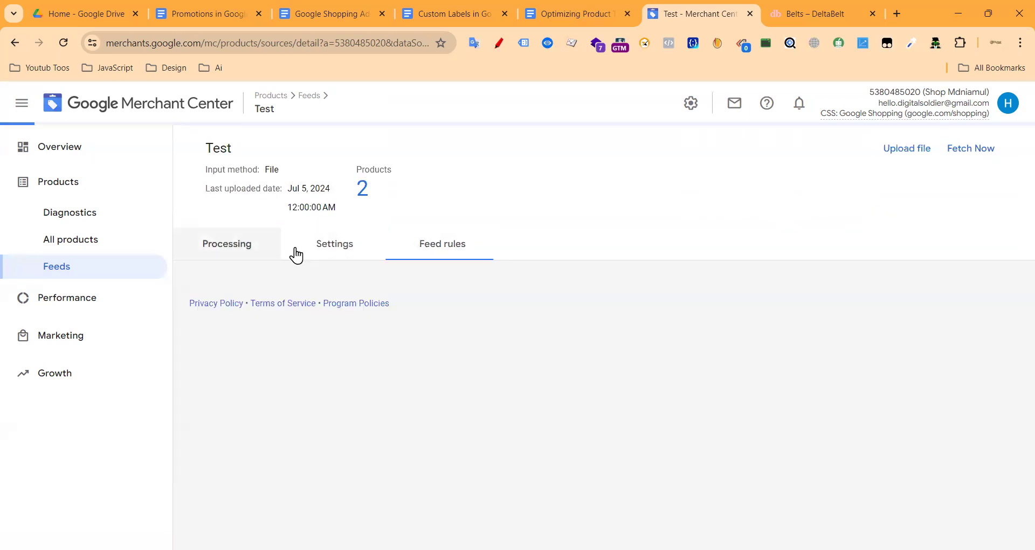
click(571, 11)
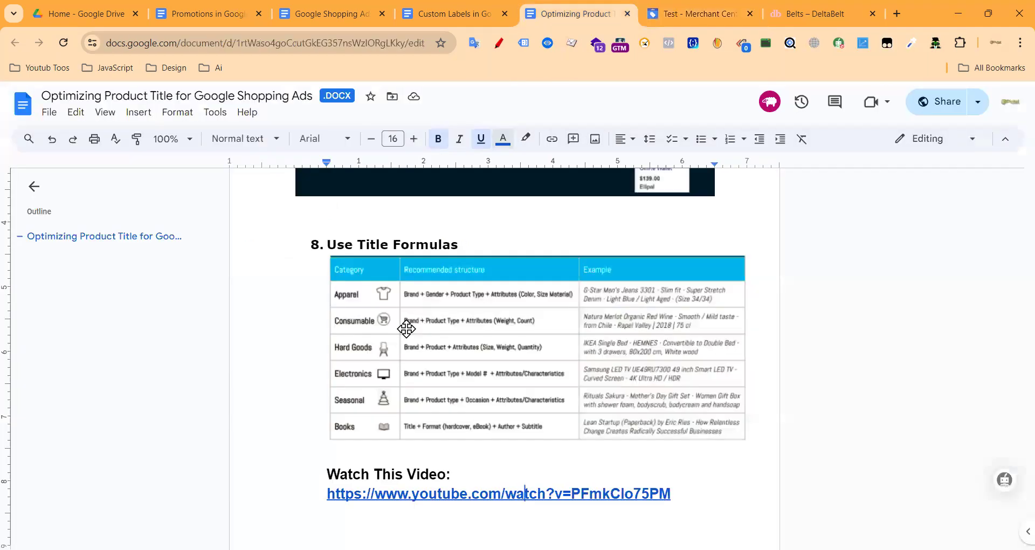
scroll(406, 328, down, 1)
click(673, 426)
shift+click(326, 406)
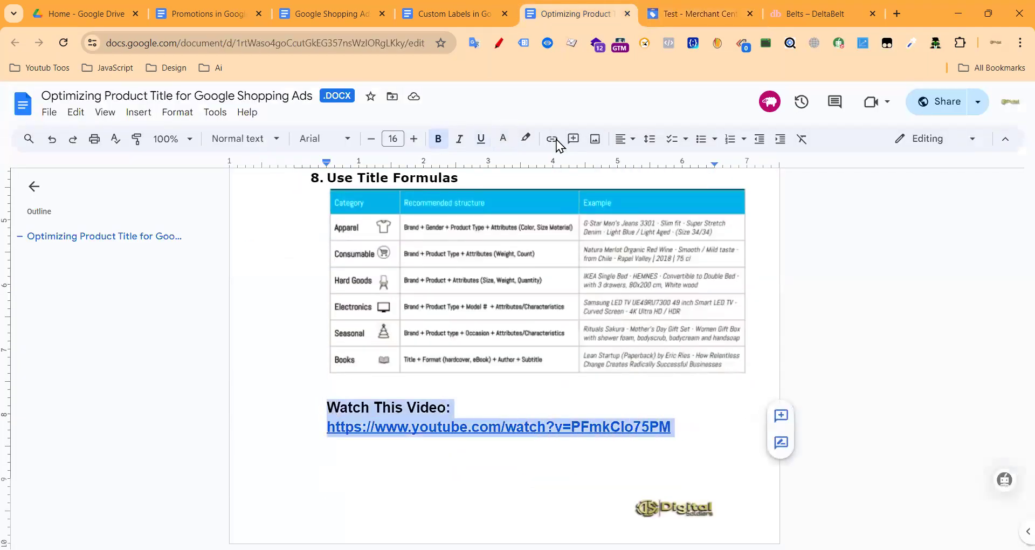
click(319, 14)
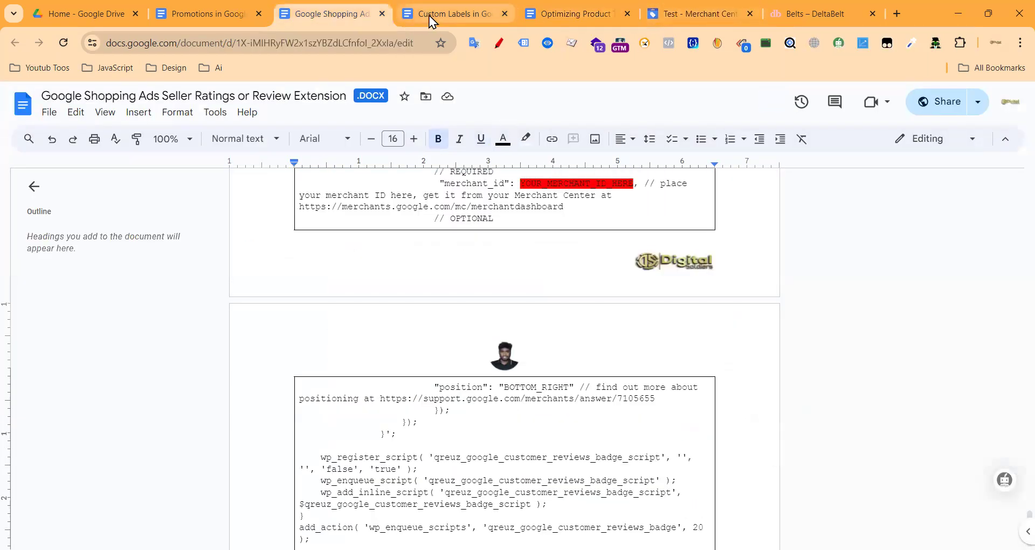
click(439, 15)
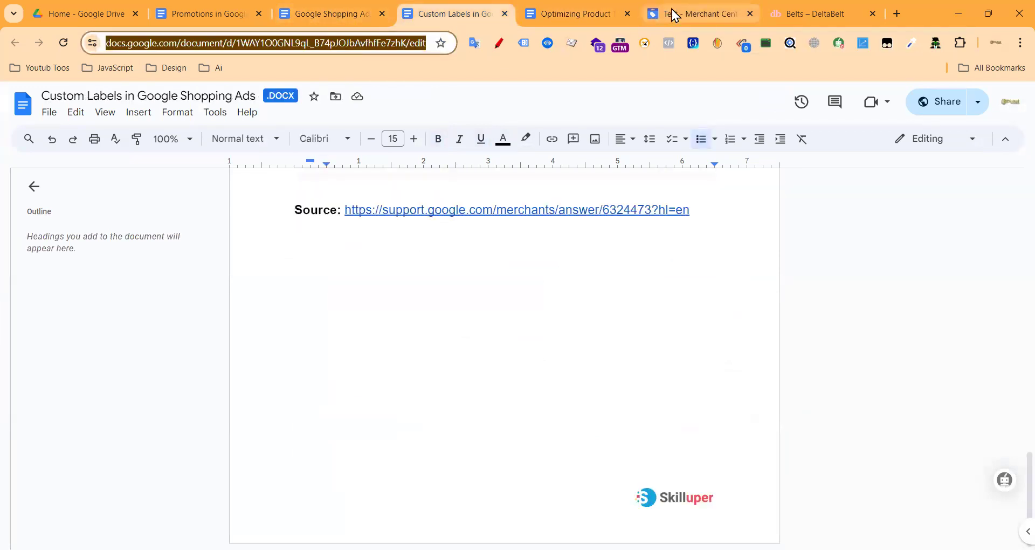
click(672, 10)
click(425, 246)
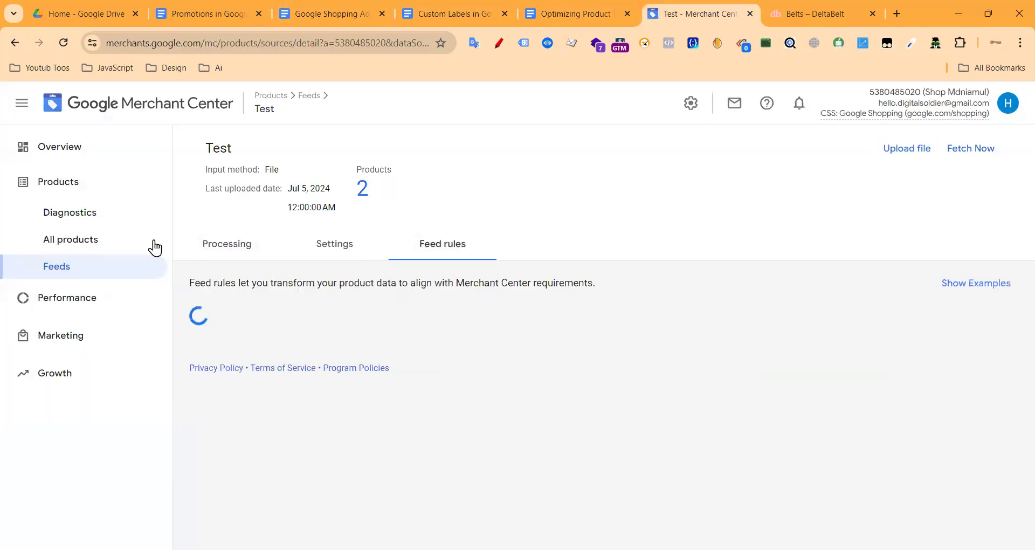
Step: Add a supplemental feed named 'Titel' using Google Sheets with a new template spreadsheet
click(75, 264)
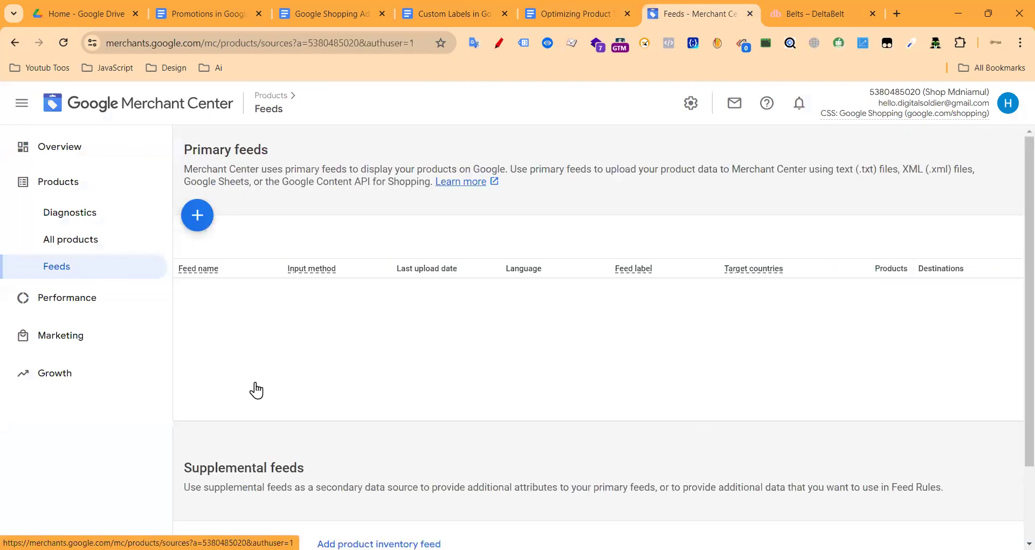
scroll(264, 366, down, 5)
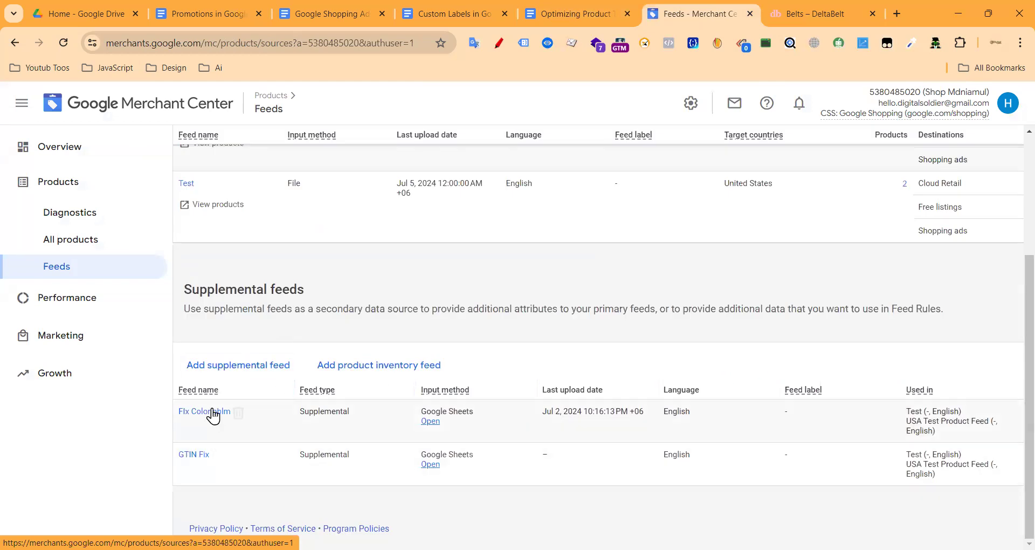
click(193, 366)
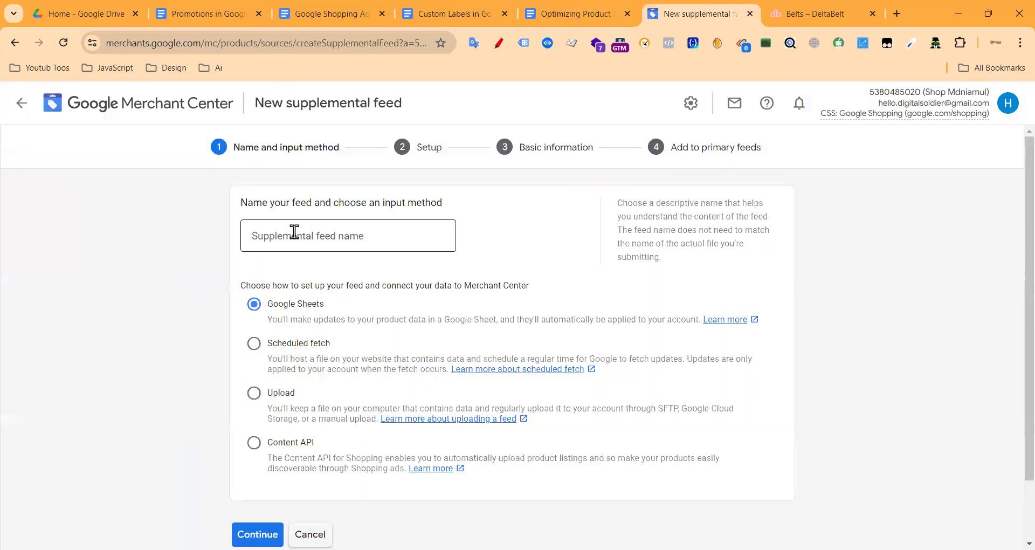
click(318, 230)
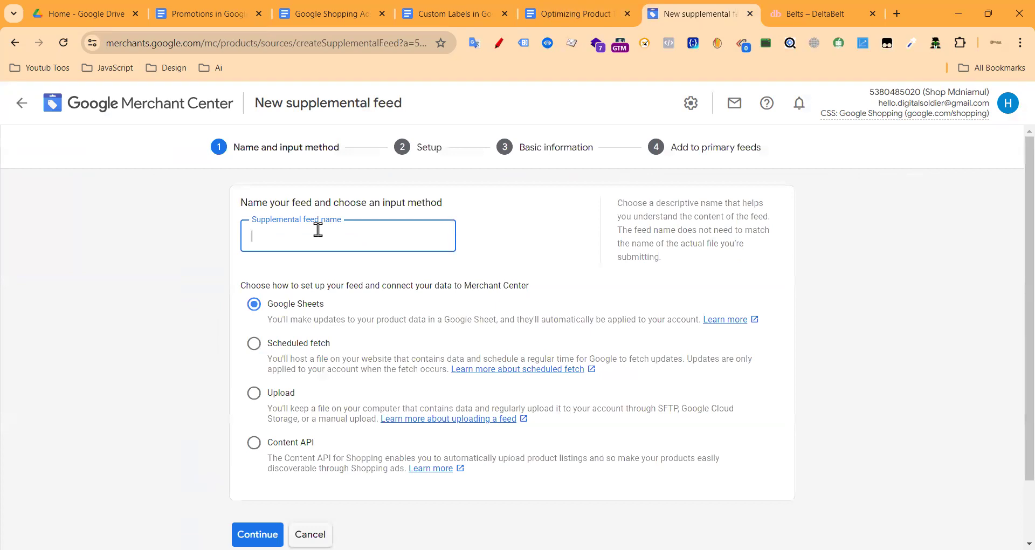
text(t)
key(BackSpace)
text(Titel)
key(Return)
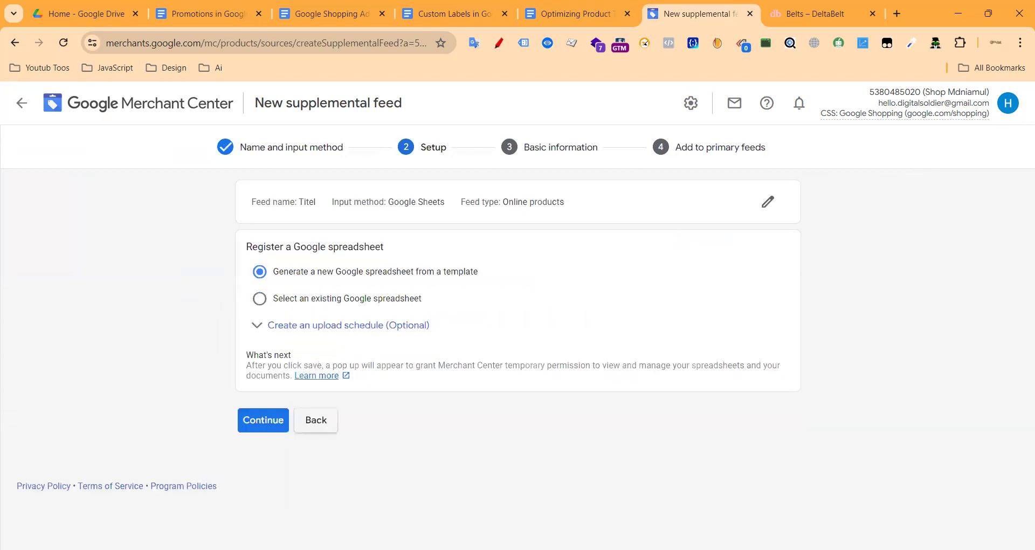
click(262, 422)
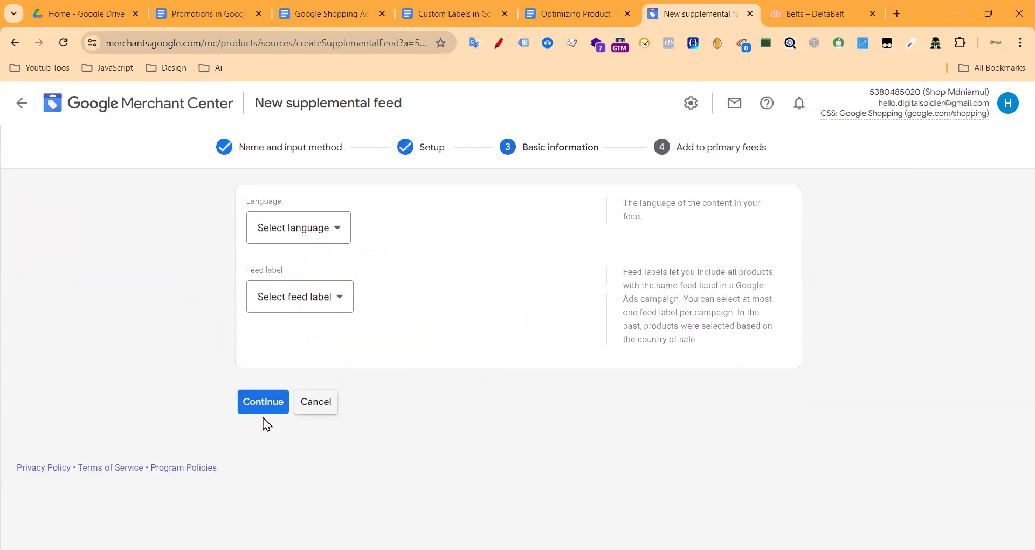
Step: Set the feed to no feed label and English language
click(286, 296)
click(293, 335)
click(301, 231)
click(294, 271)
click(281, 228)
scroll(281, 339, down, 3)
scroll(287, 327, up, 1)
click(280, 270)
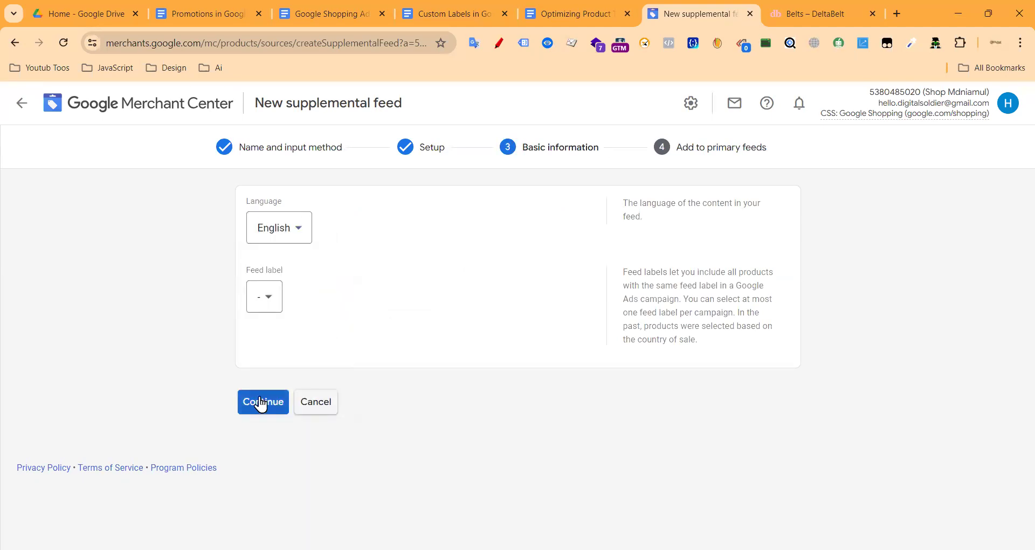
click(260, 400)
Step: Link the feed to Test and USA Test Product Feed, create it, then check the Custom Labels document
click(259, 274)
click(259, 328)
click(272, 405)
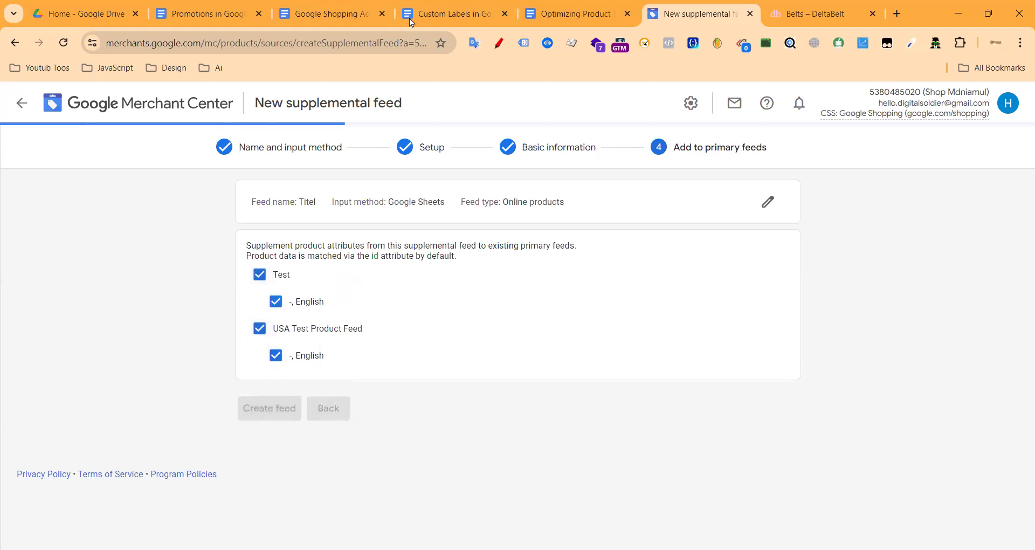
click(469, 5)
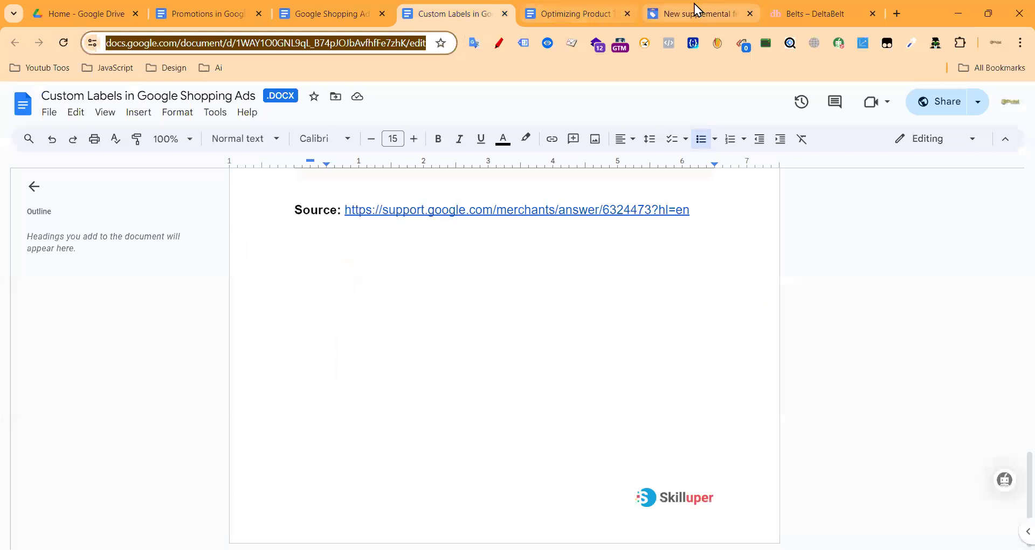
click(694, 5)
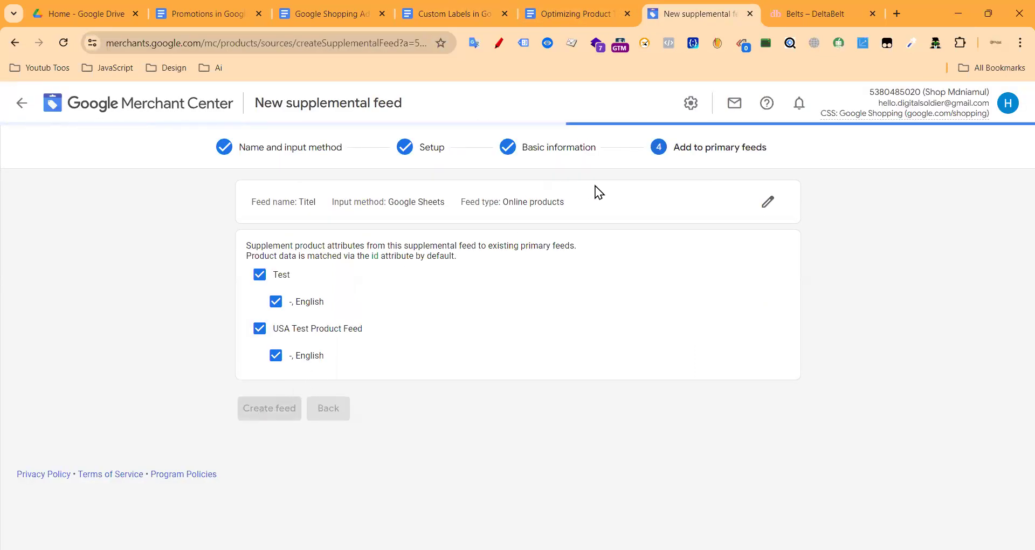
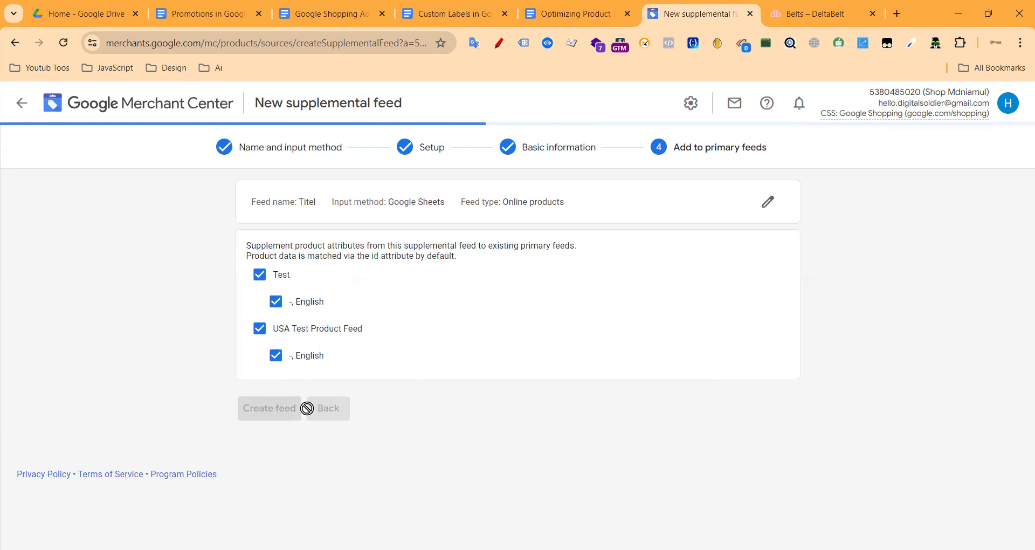
Step: Review the title optimization notes beside the new Titel feed, then close the DeltaBelt belts page
click(571, 13)
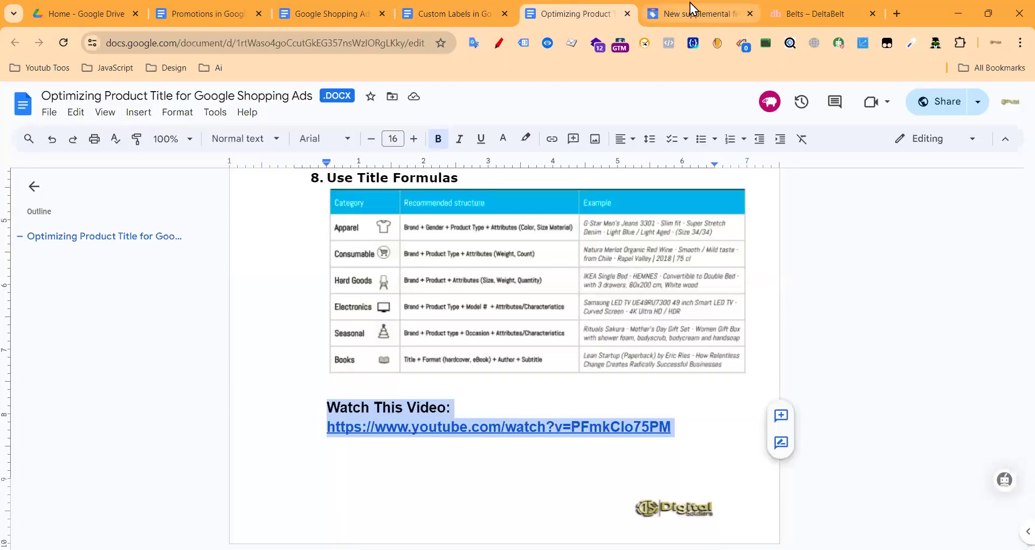
click(690, 11)
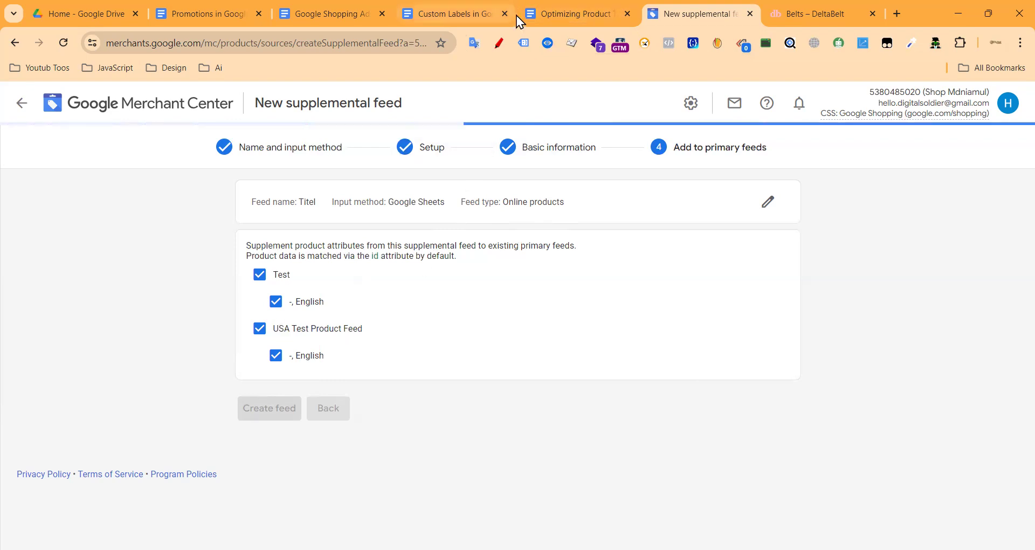
click(561, 15)
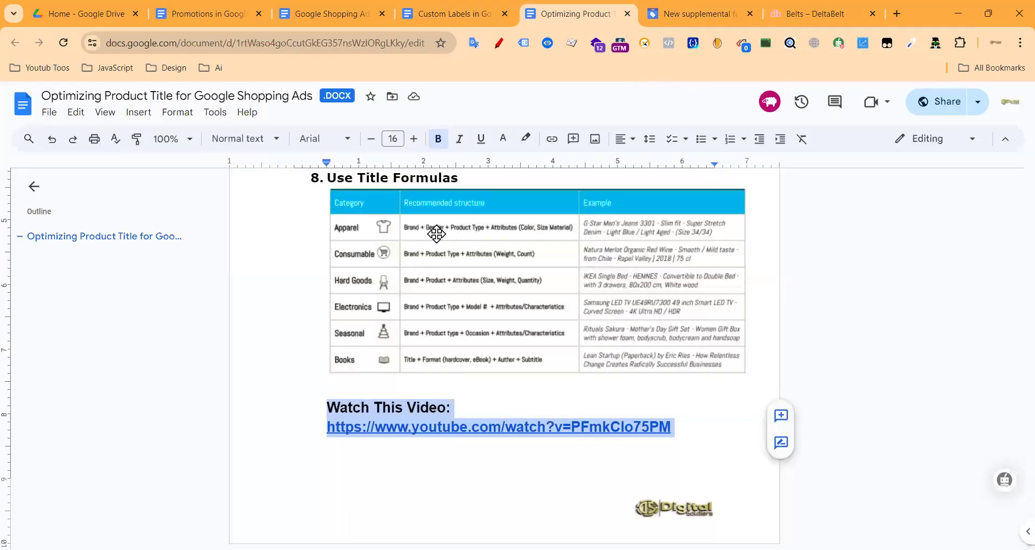
click(663, 15)
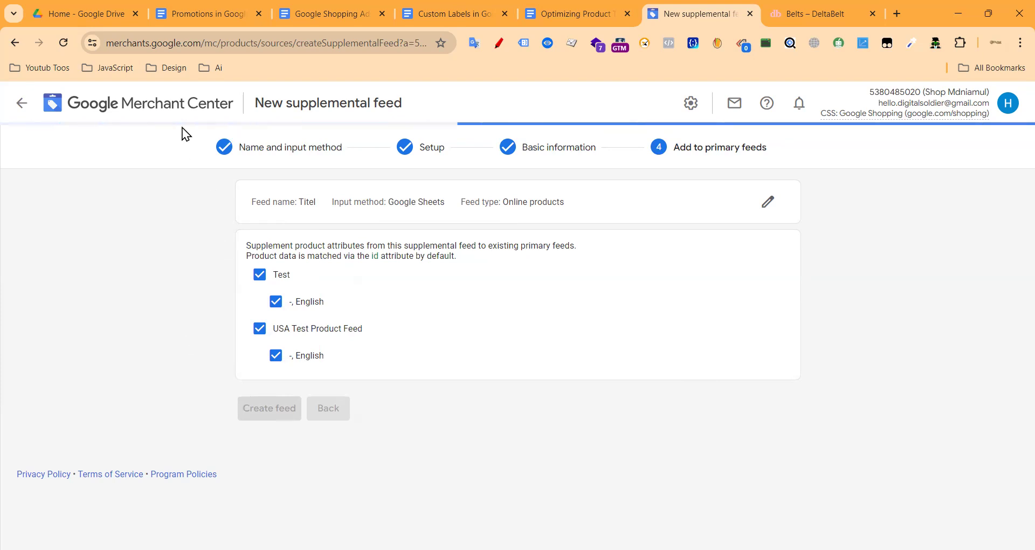
click(821, 10)
click(872, 13)
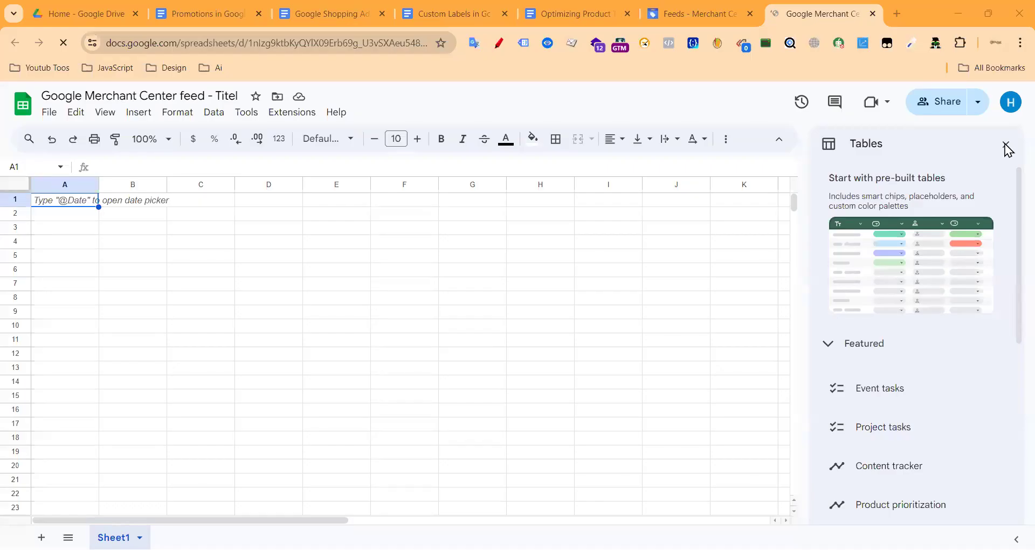
Step: Enter the header 'id' in cell A1 of the Titel sheet and return to the Merchant Center feeds list
click(1006, 147)
double_click(68, 197)
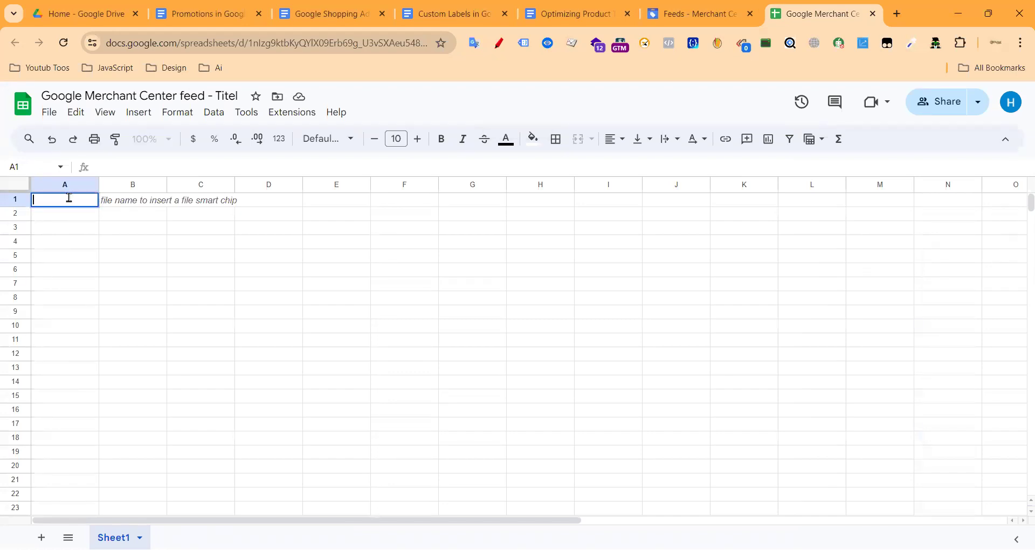
text(id)
click(136, 198)
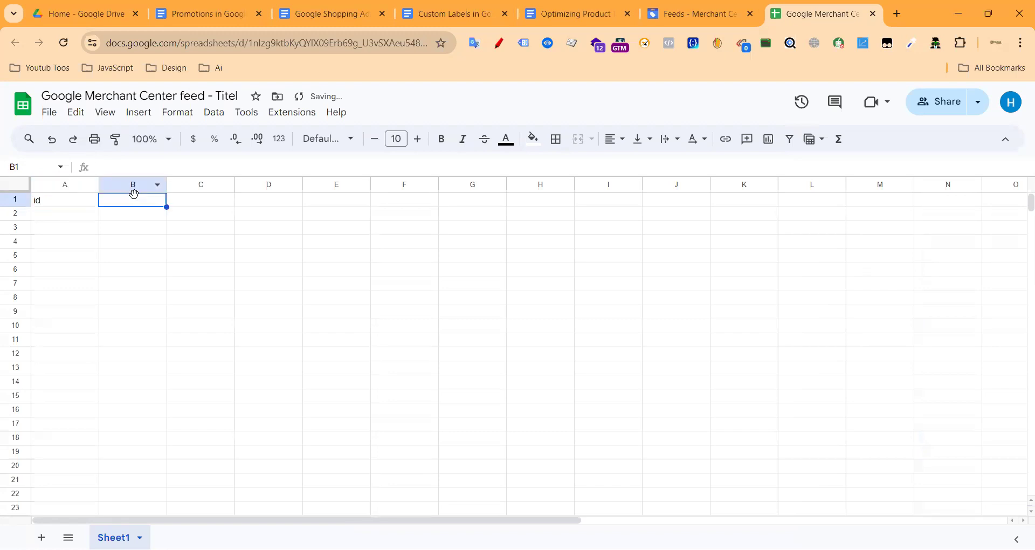
double_click(136, 203)
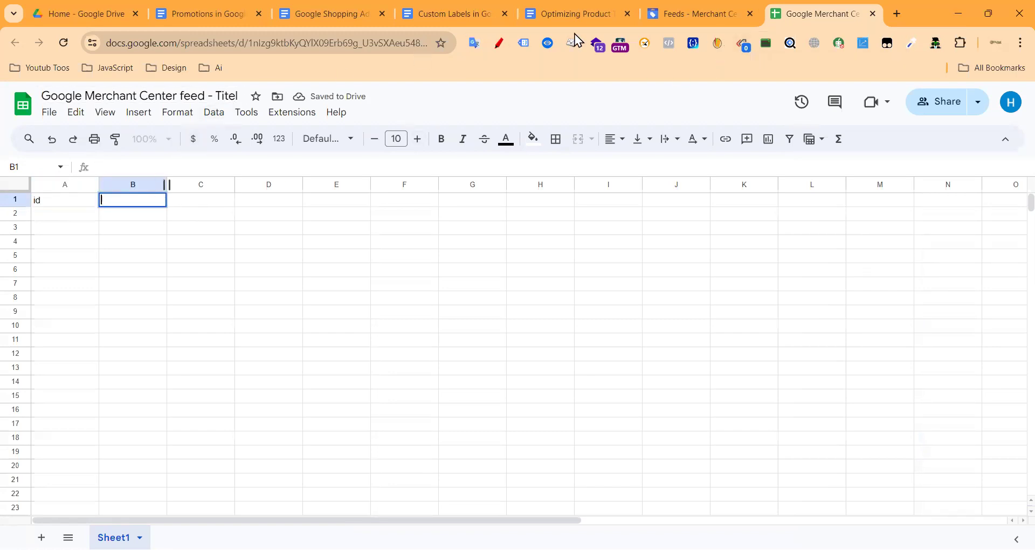
click(723, 16)
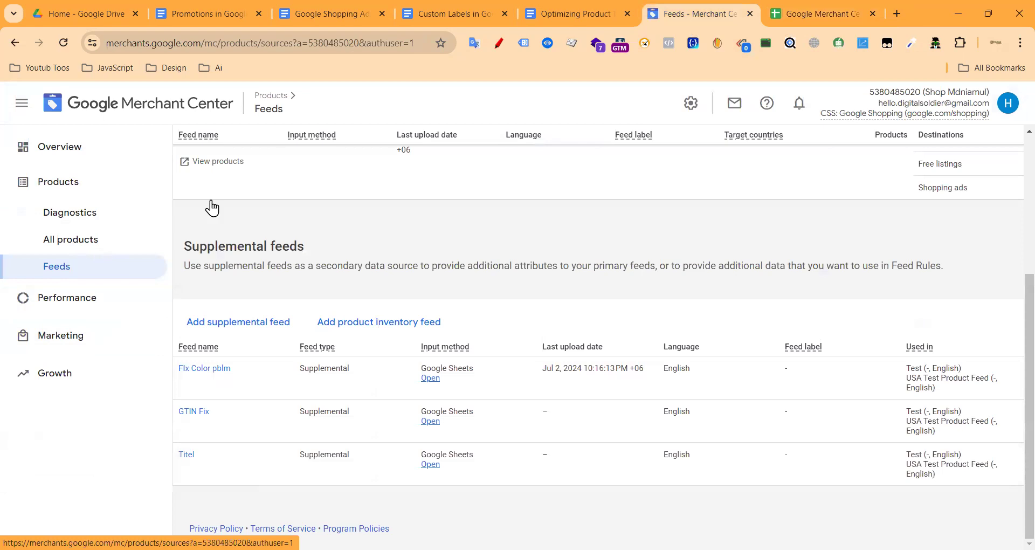
Step: Confirm the Test feed's default rule uses 'Take from: Titel' as its first source
scroll(188, 348, up, 4)
click(186, 343)
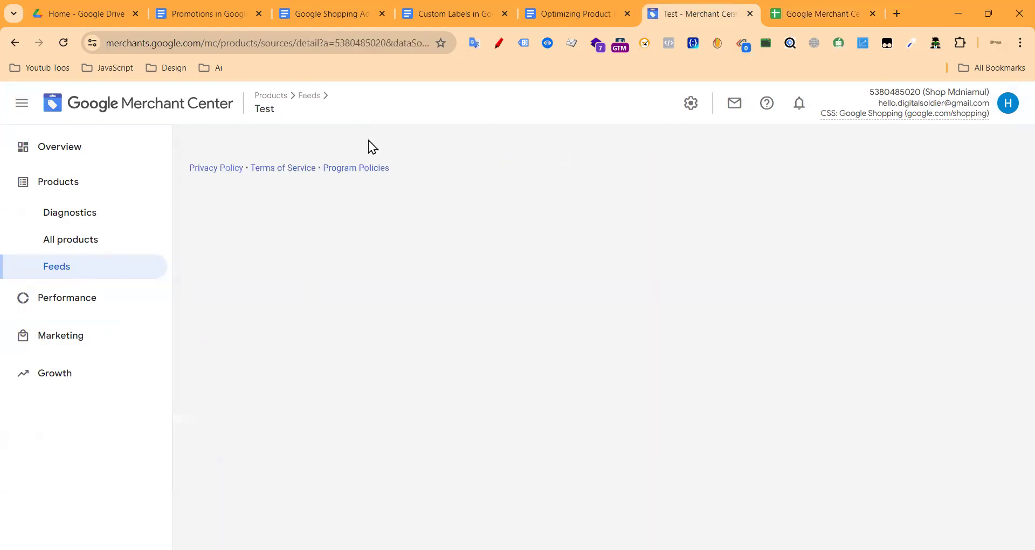
click(456, 248)
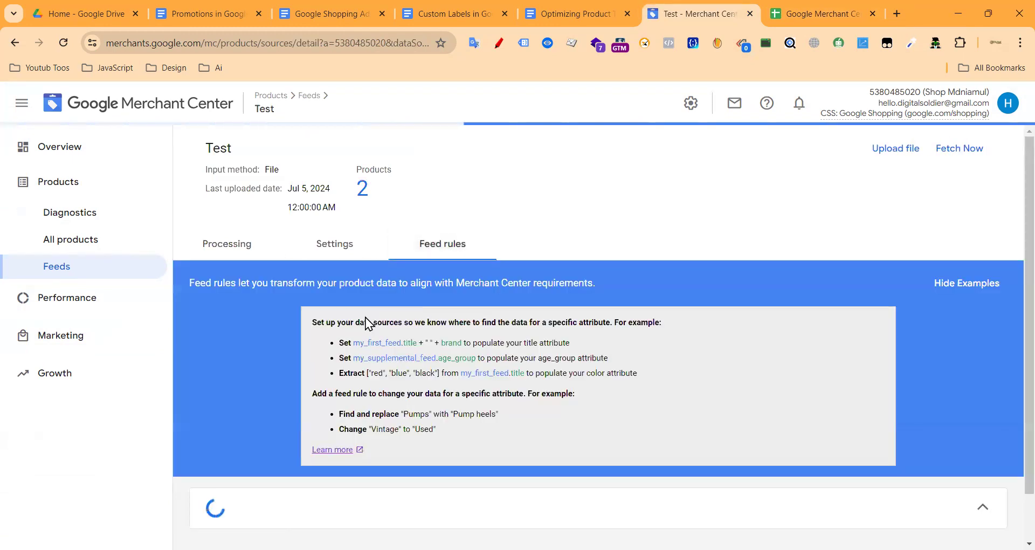
scroll(365, 318, down, 6)
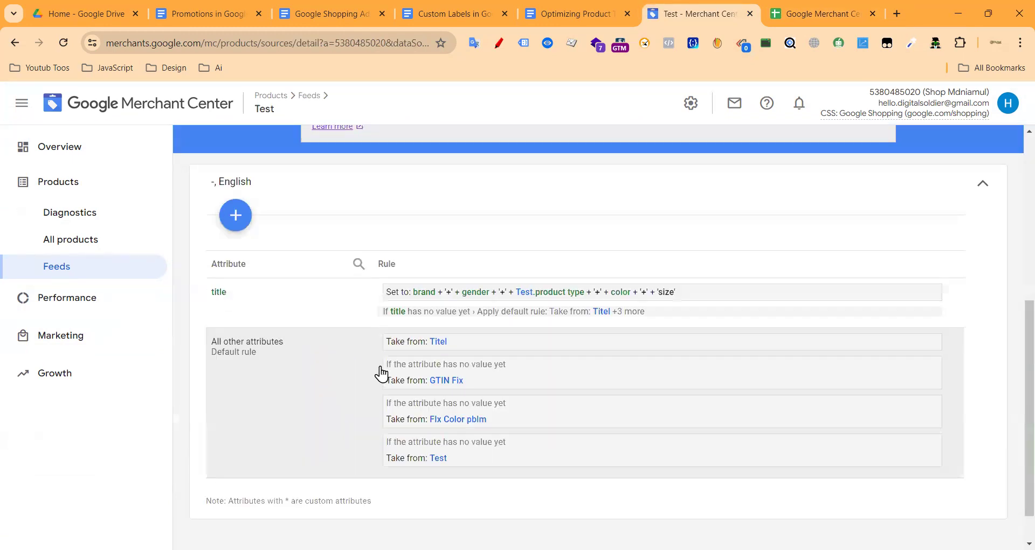
drag(476, 347, 291, 390)
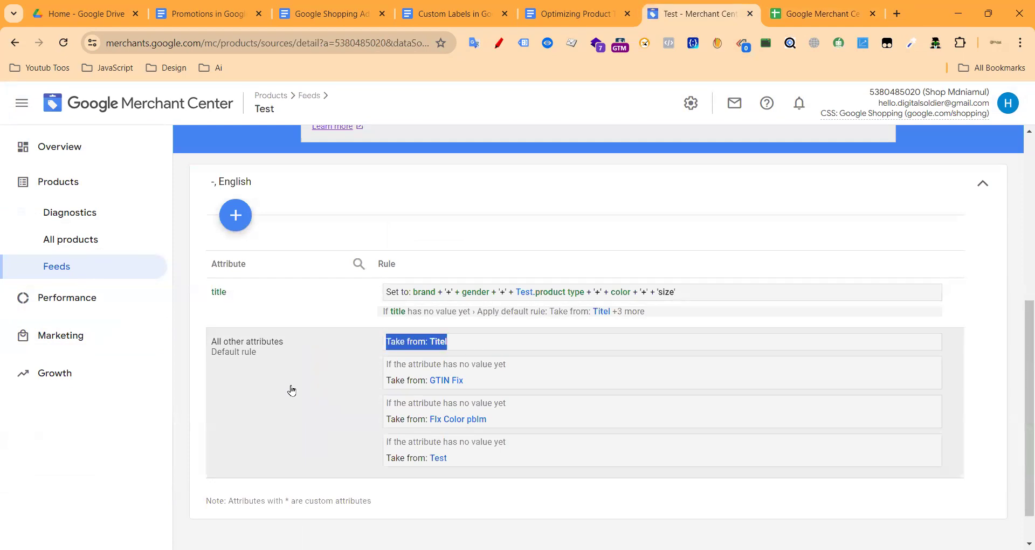
click(257, 406)
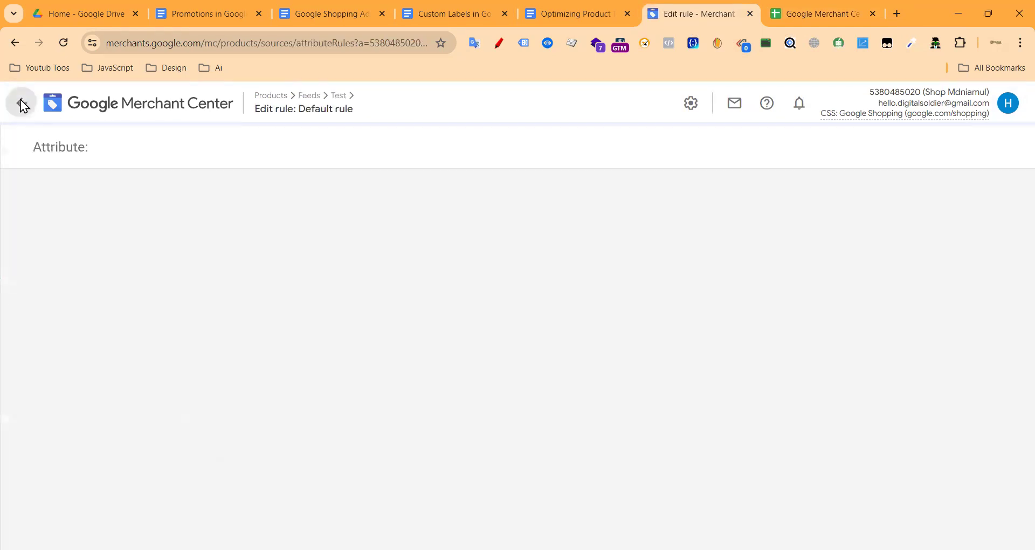
click(21, 104)
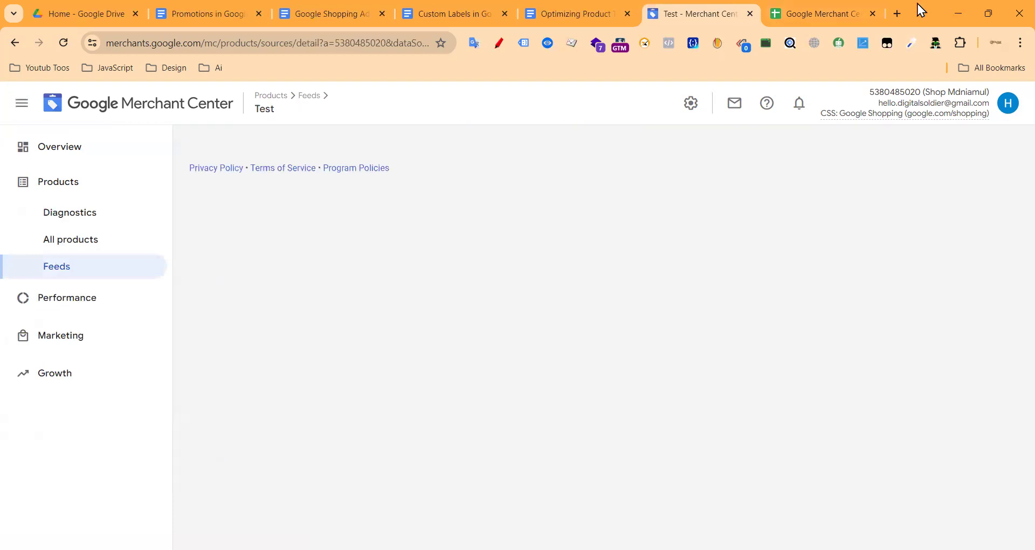
click(894, 15)
Step: Find the Merchant Center Title [title] help article and copy the attribute name 'title'
text(Go)
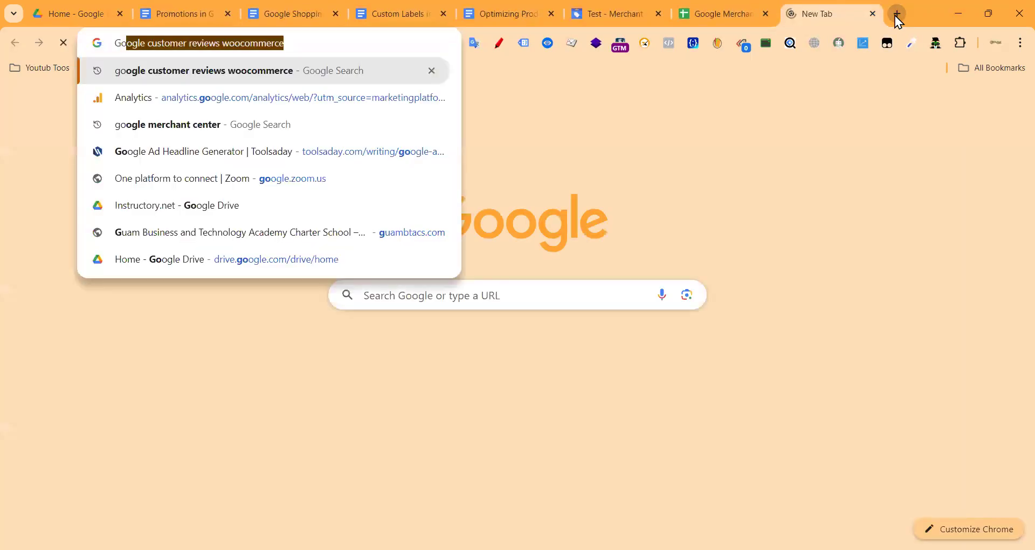
text(ogle Me)
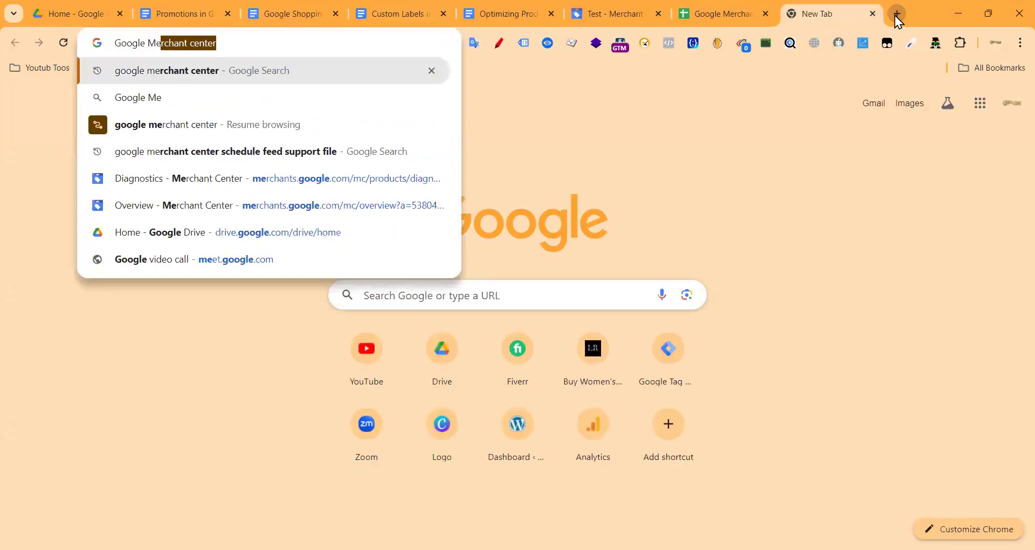
text(rchant center  )
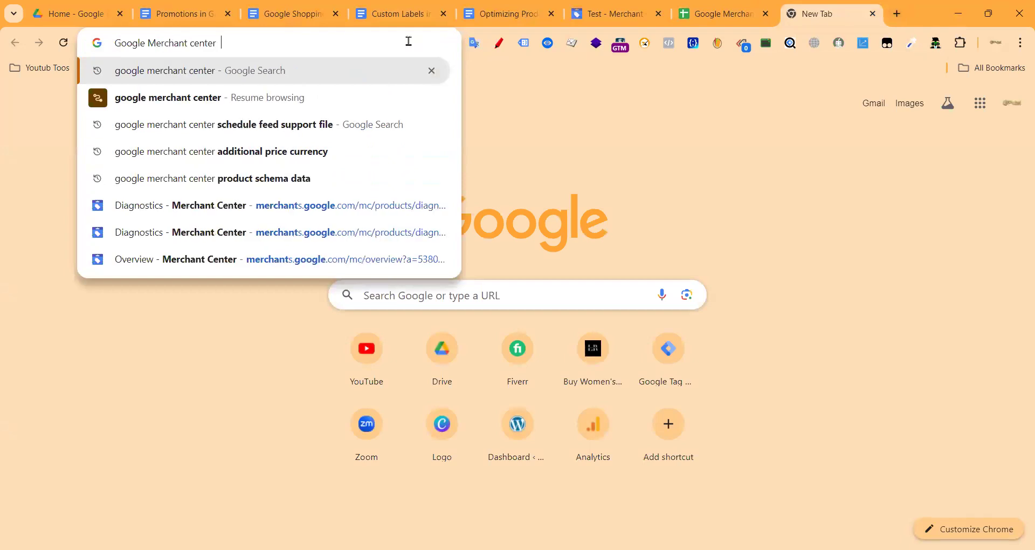
text(tit)
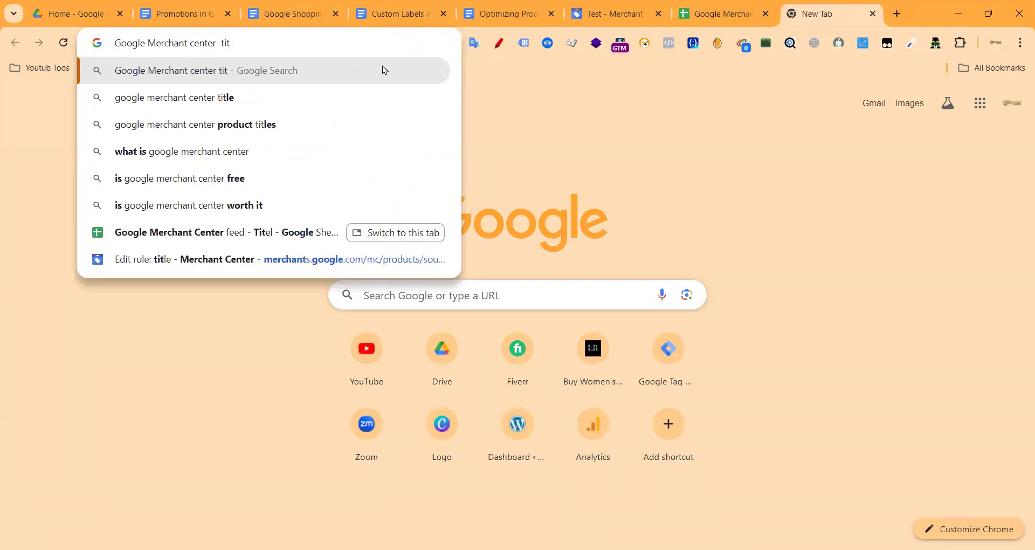
click(326, 98)
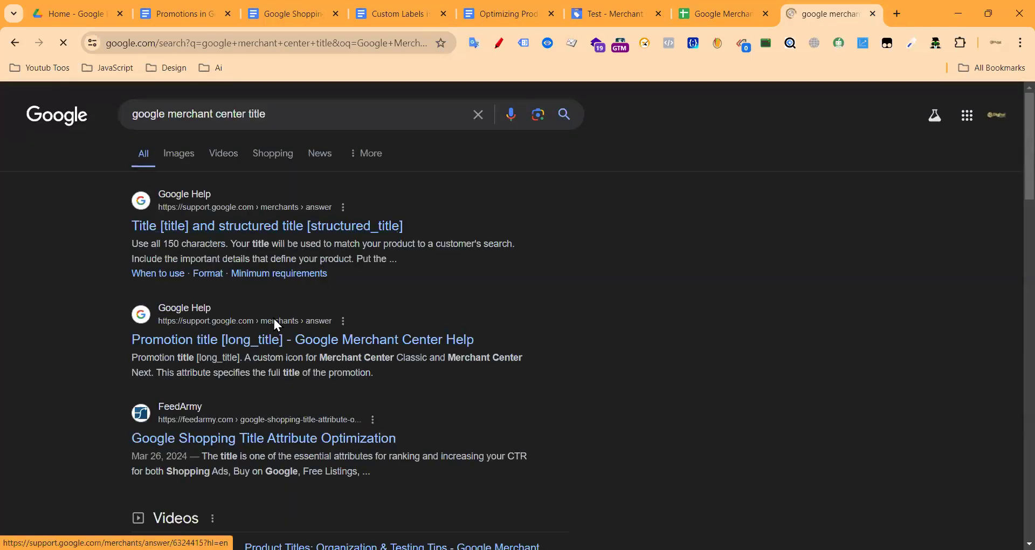
click(240, 233)
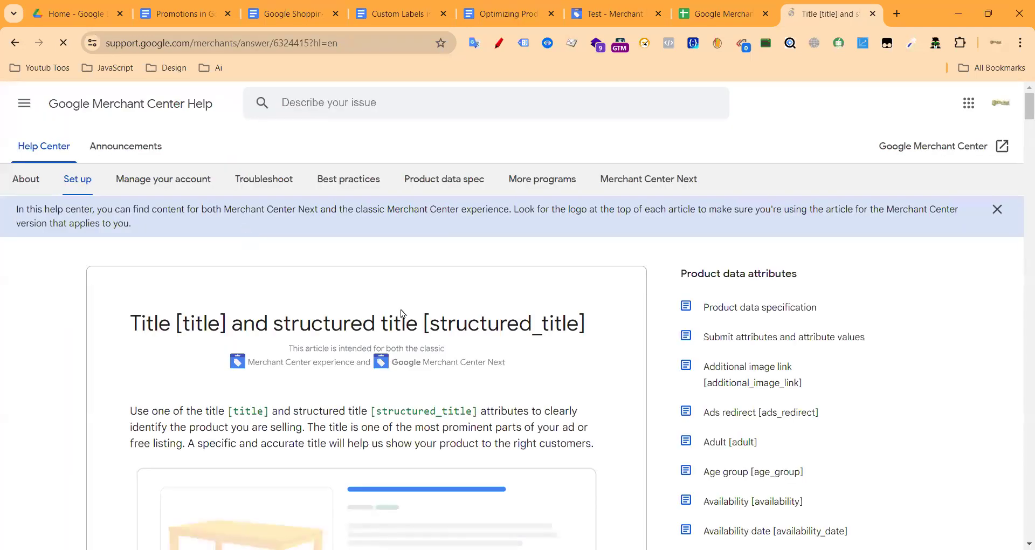
scroll(454, 356, down, 4)
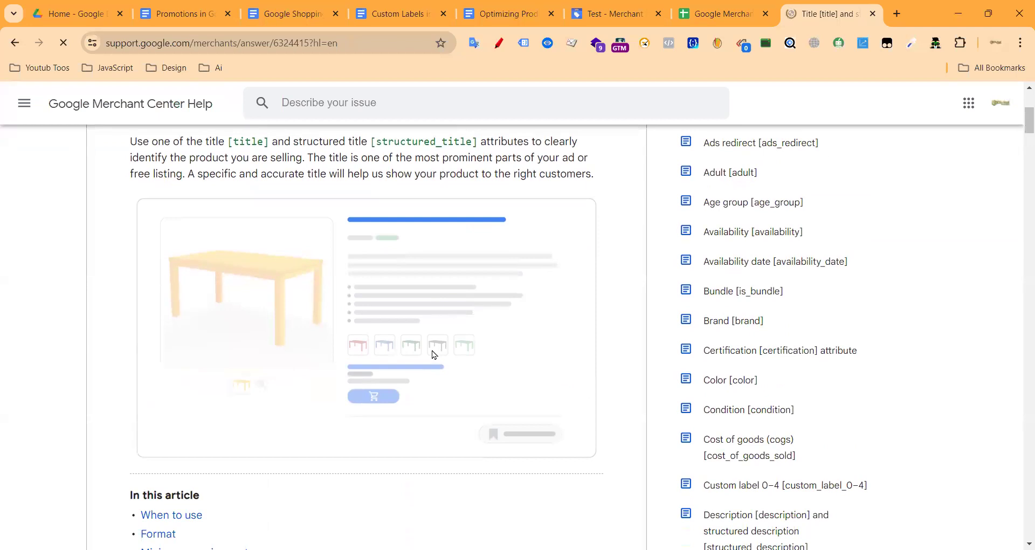
scroll(377, 354, down, 5)
scroll(487, 286, down, 2)
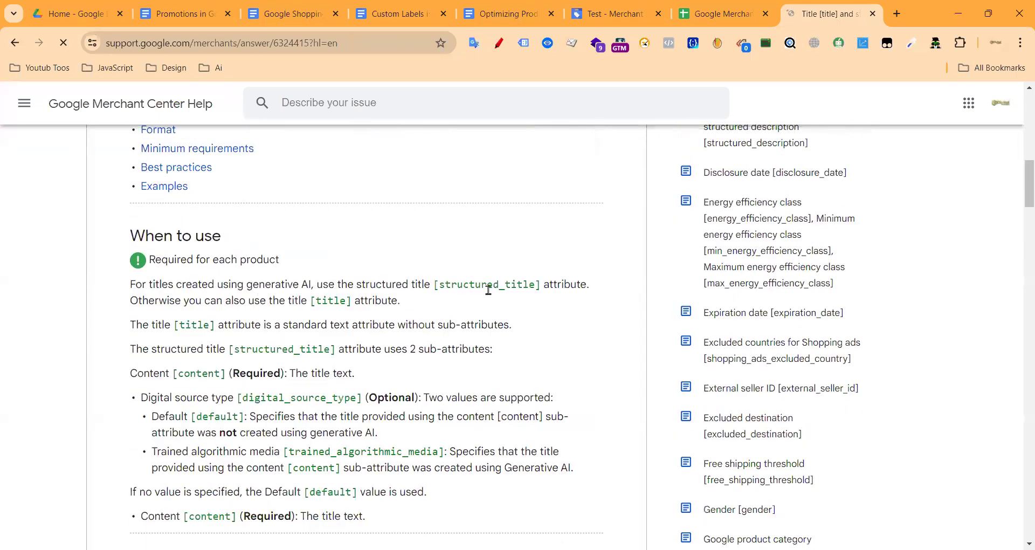
double_click(331, 298)
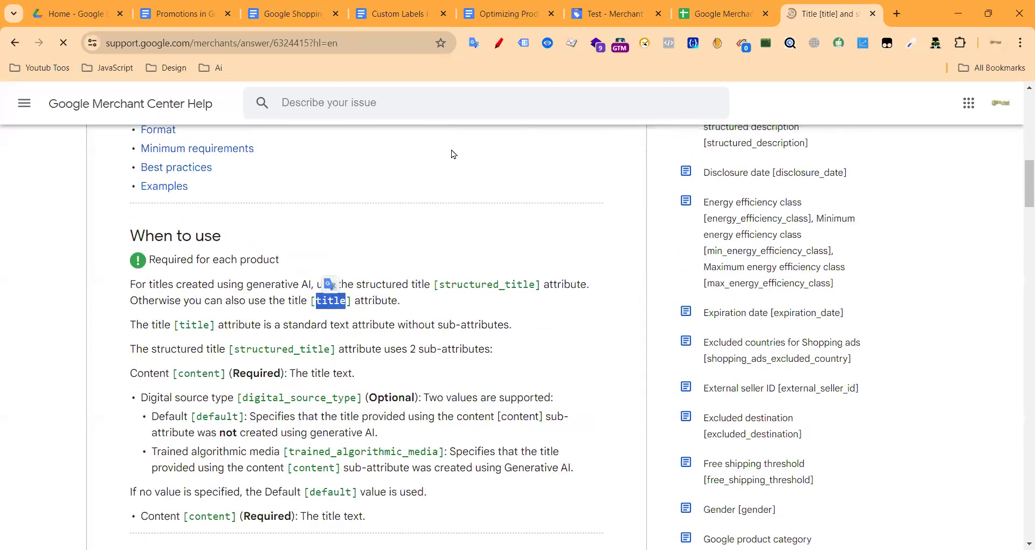
key(ctrl+shift+Tab)
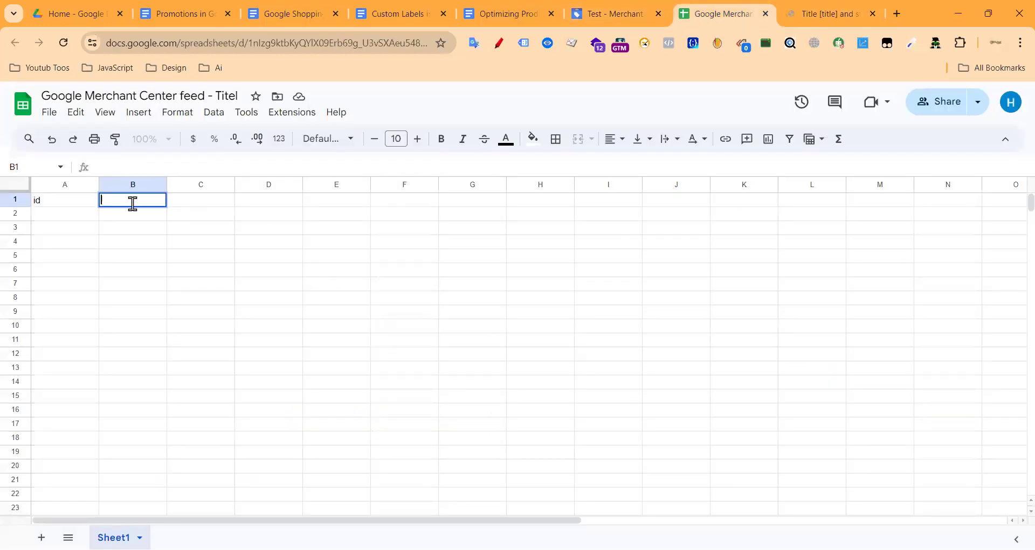
Step: Put the header 'title' in B1 and the id 176 in A2 of the Titel sheet
double_click(65, 213)
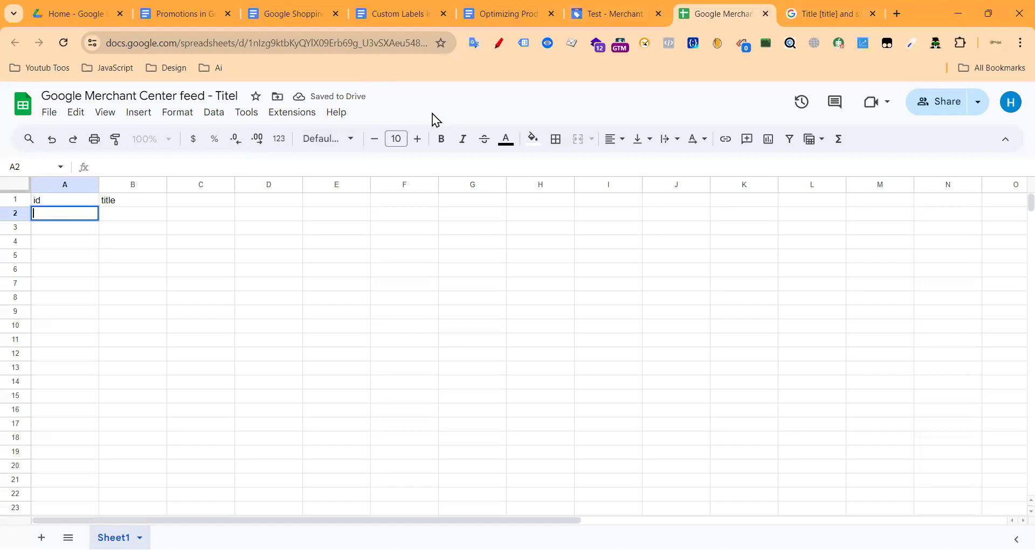
text(176)
double_click(134, 212)
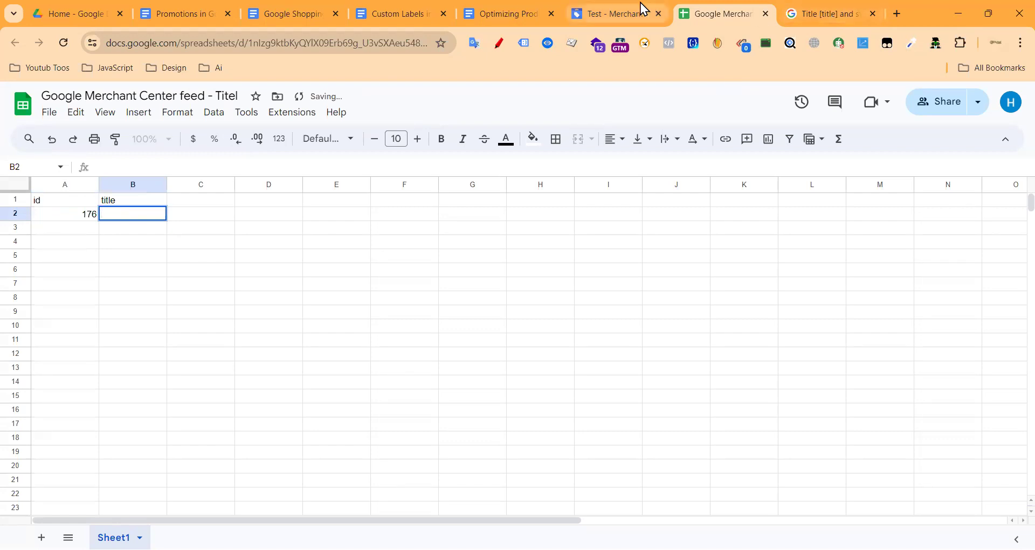
click(640, 7)
click(808, 11)
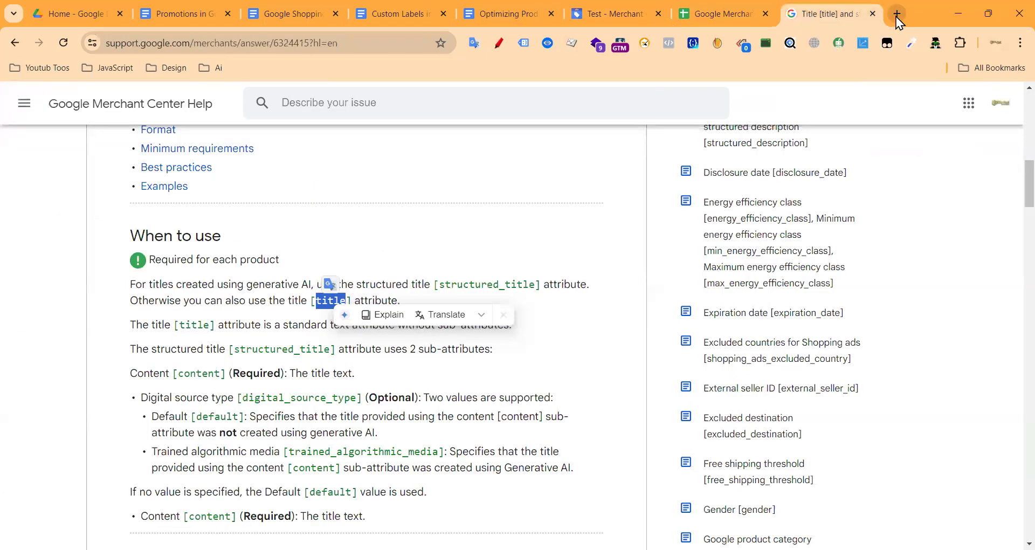
click(896, 14)
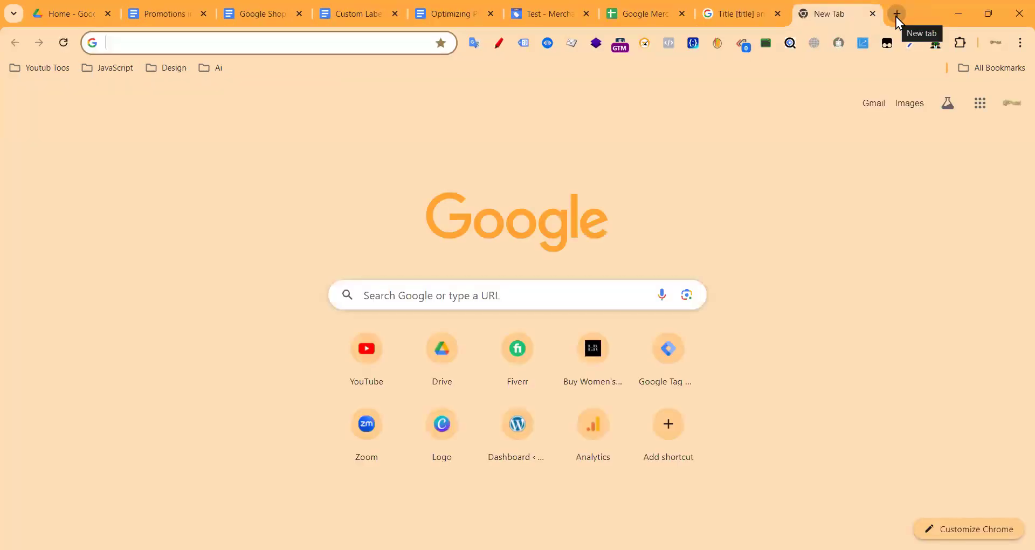
Step: Open the shop's Bohemian Rhapsody Attire product and show its view_item data, item id 190
text(shop.mdniamul.com)
key(Return)
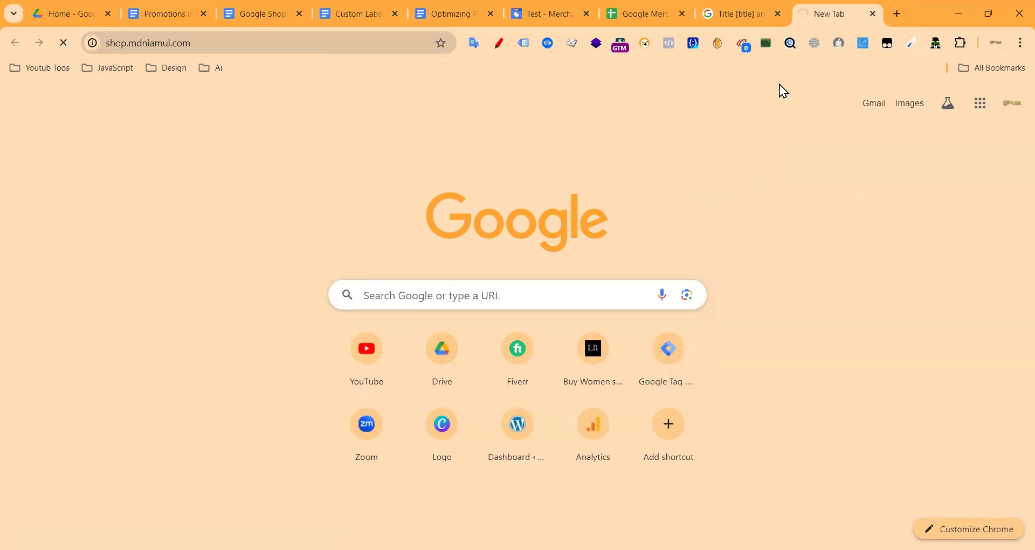
click(777, 14)
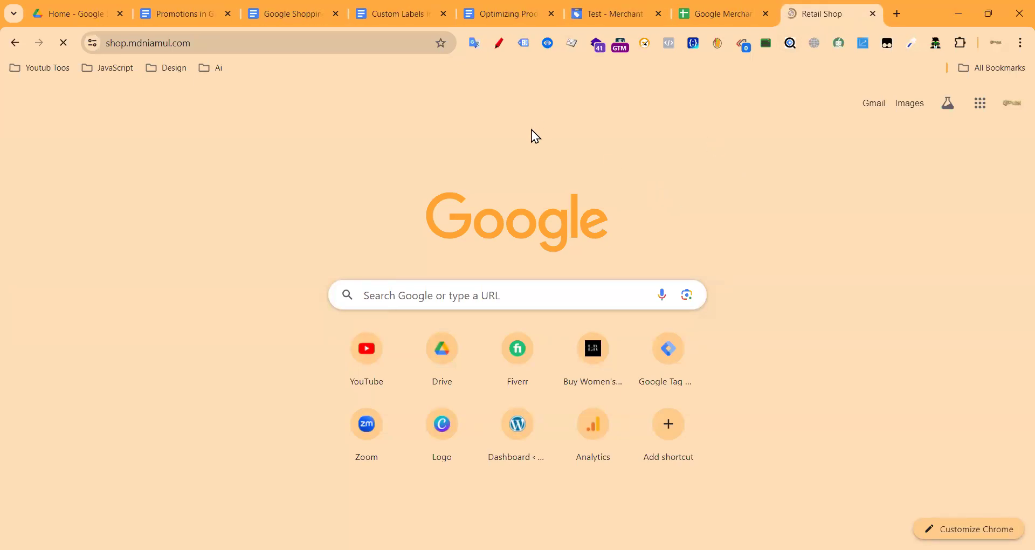
scroll(431, 302, down, 10)
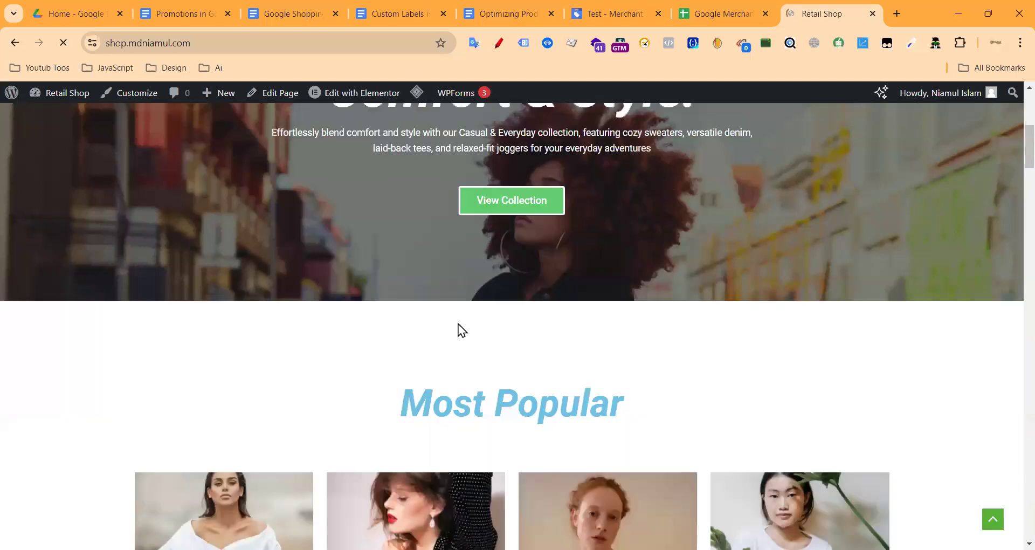
scroll(474, 334, down, 4)
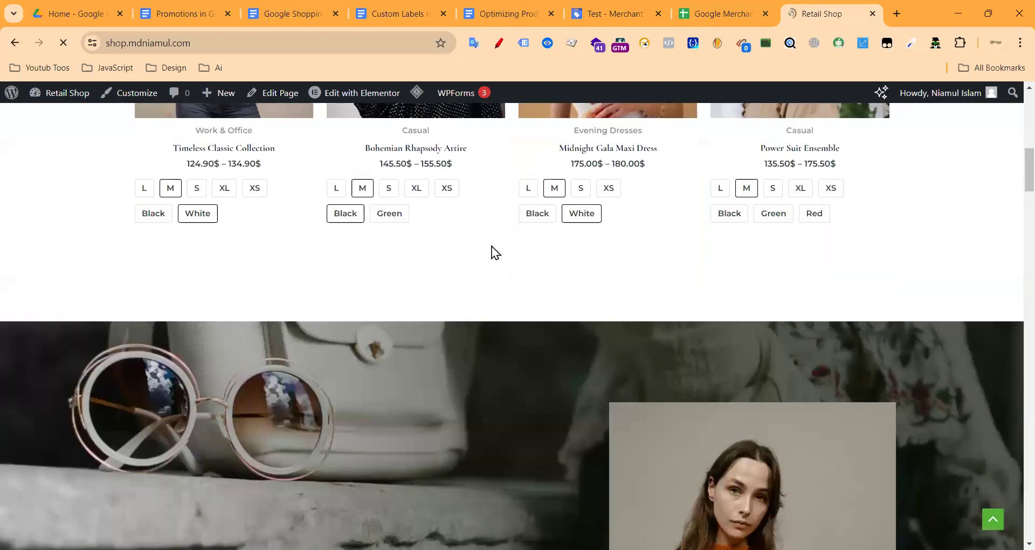
scroll(439, 142, up, 6)
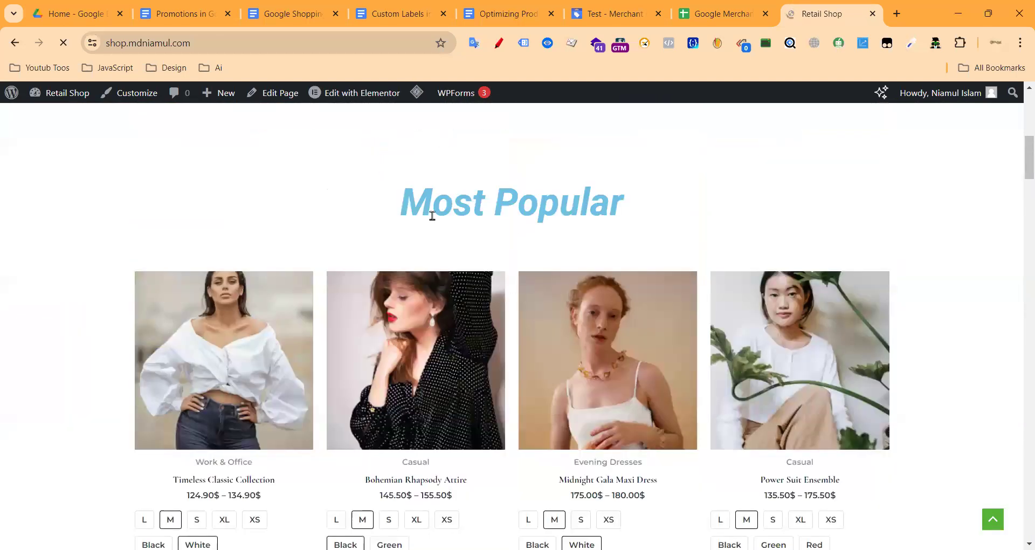
click(441, 305)
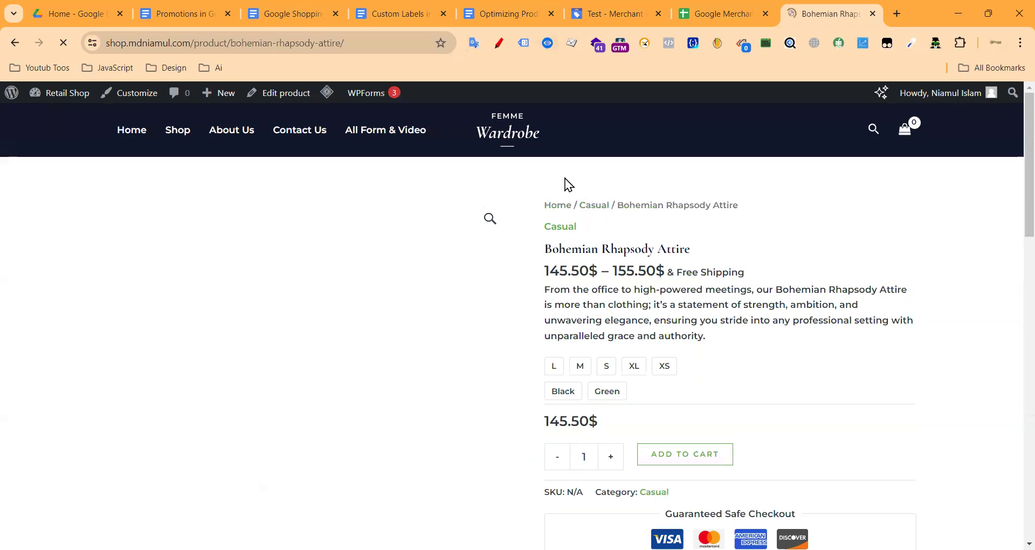
click(546, 43)
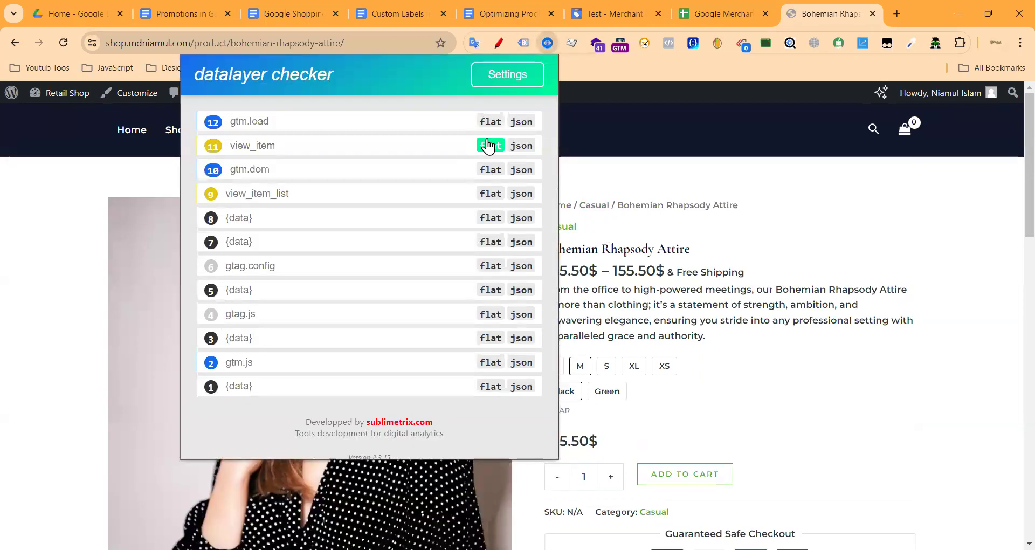
click(489, 145)
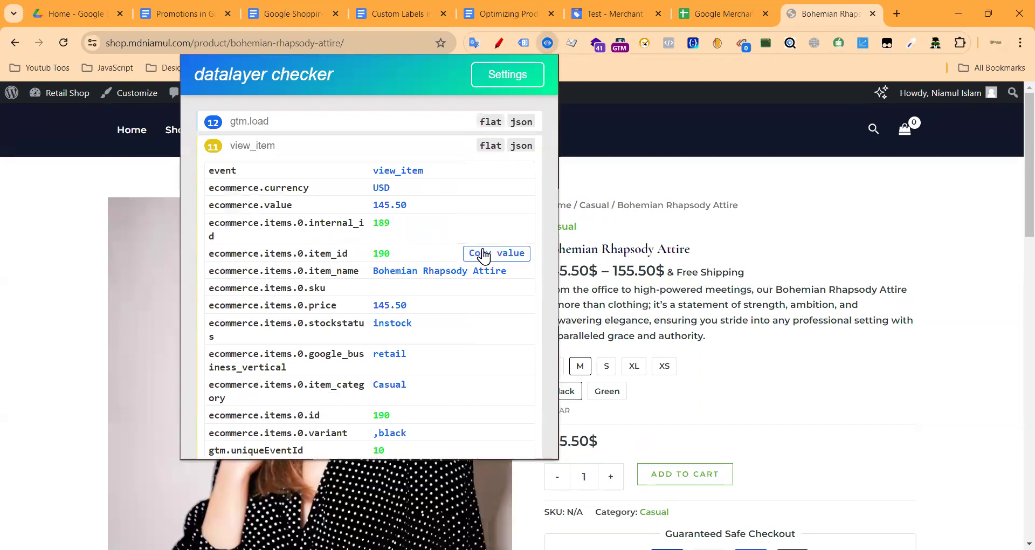
Step: Enter the product id 190 in cell A2 of the Titel sheet
click(705, 7)
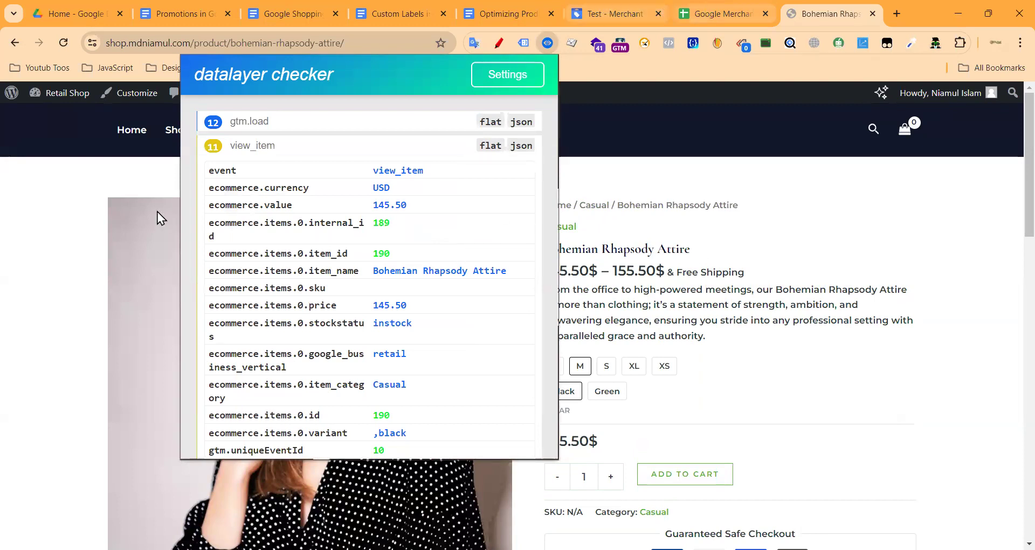
click(86, 215)
text(190)
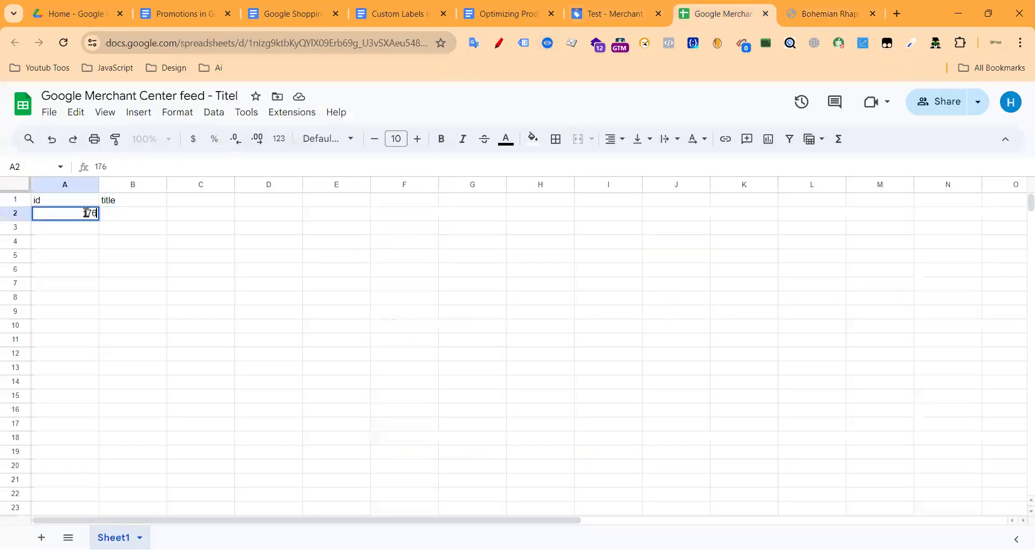
click(129, 217)
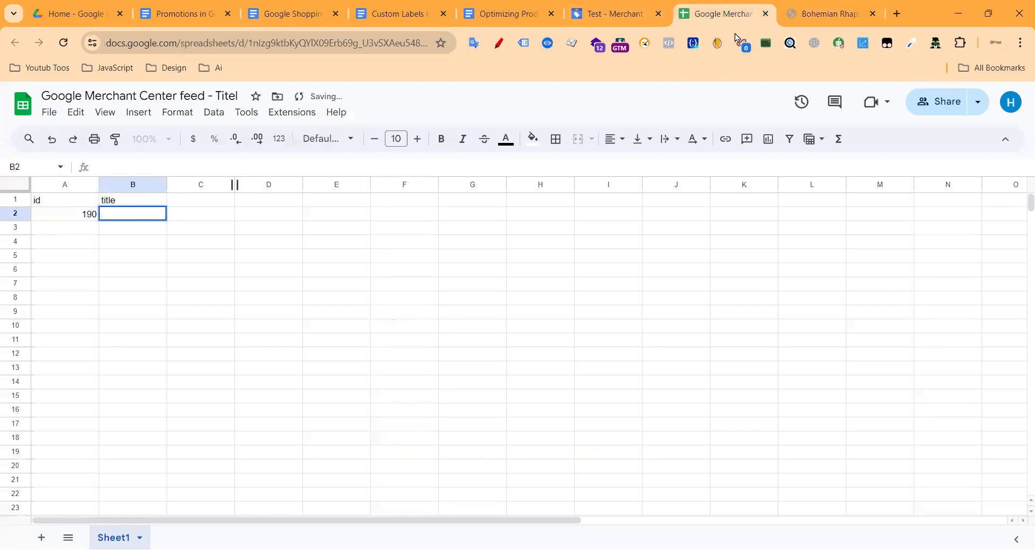
Step: Paste the Bohemian Rhapsody Attire product title into B2, prefixed with the shop name
click(822, 14)
triple_click(567, 251)
key(ctrl+c)
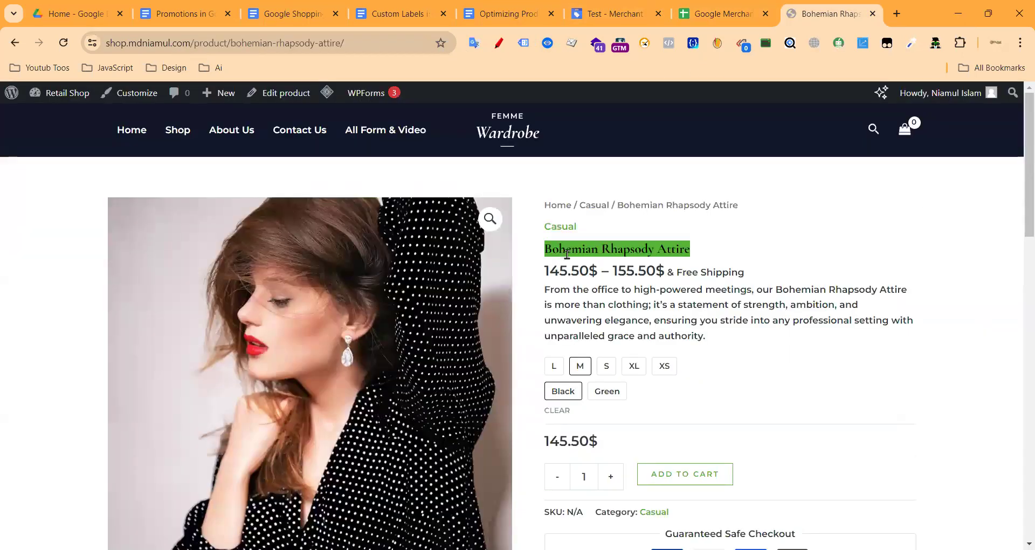
click(714, 5)
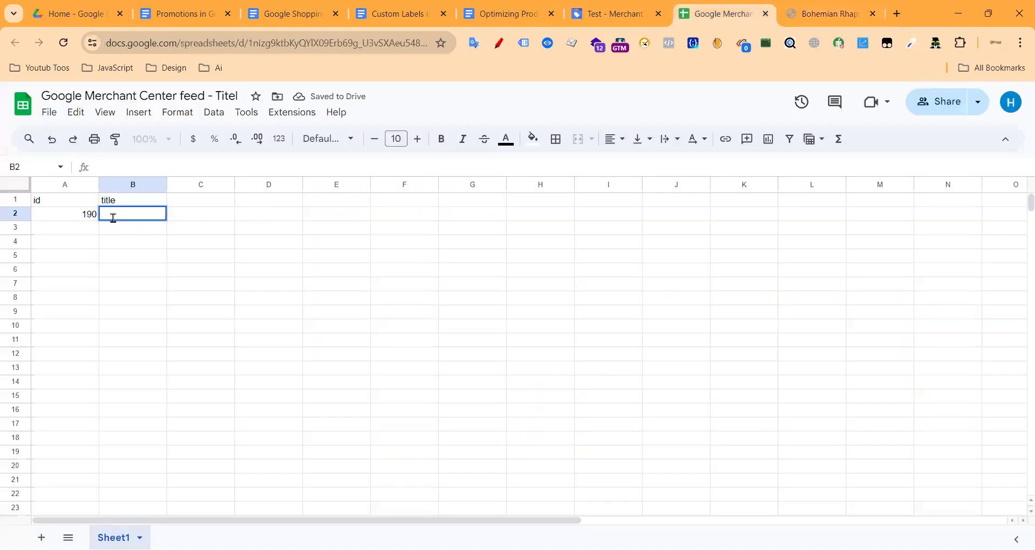
double_click(106, 213)
key(ctrl+v)
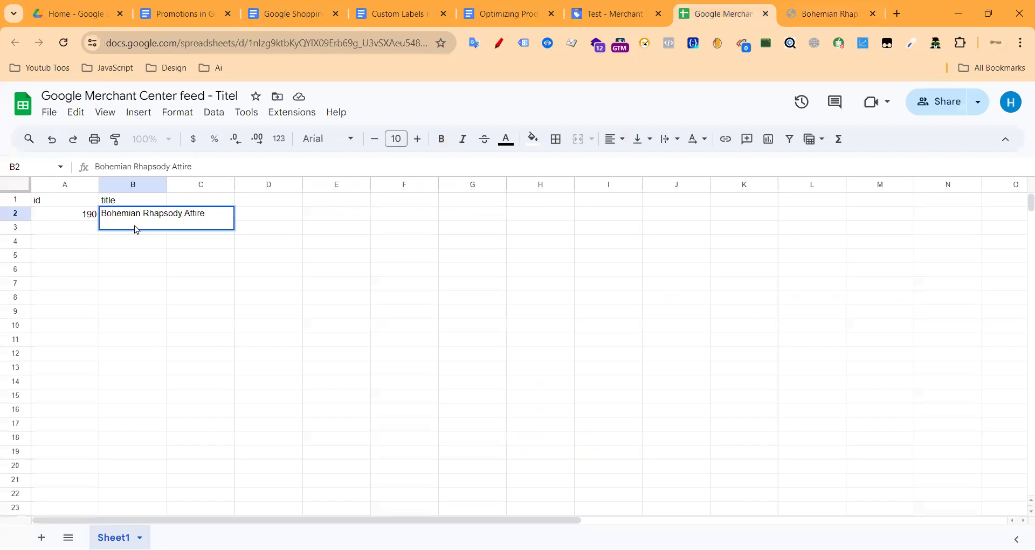
text(Nia)
key(BackSpace)
key(BackSpace)
key(BackSpace)
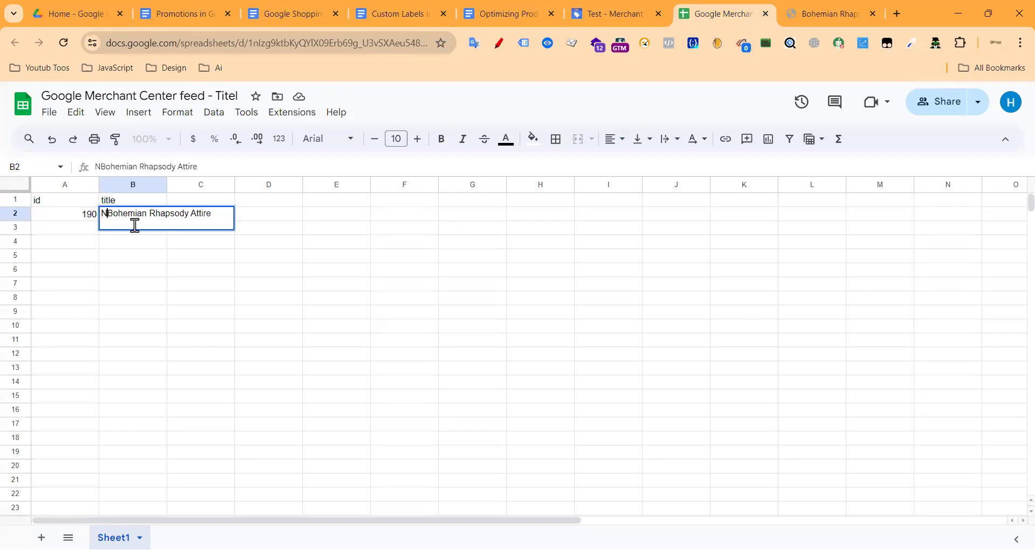
text(Shop i)
key(BackSpace)
text(N)
text(iamul)
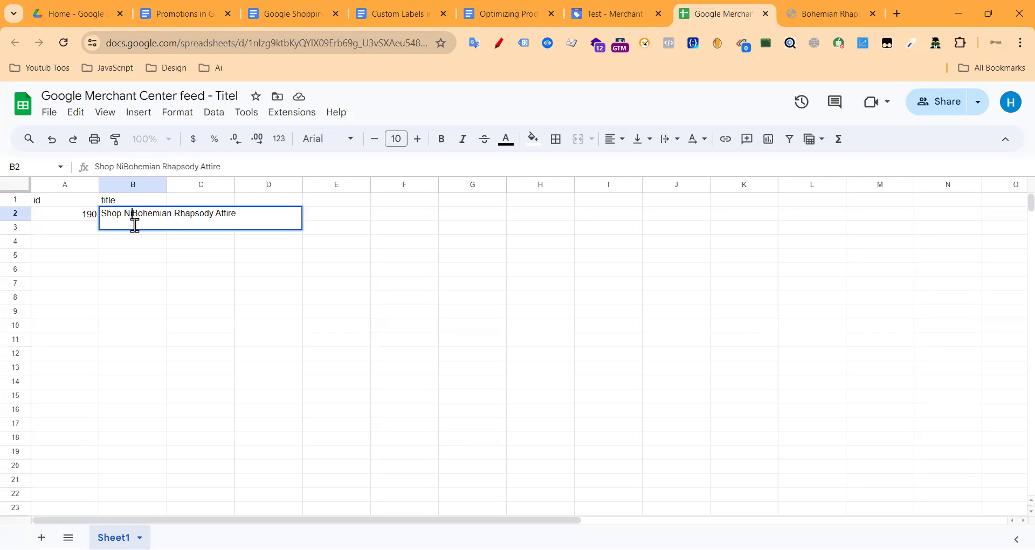
click(277, 215)
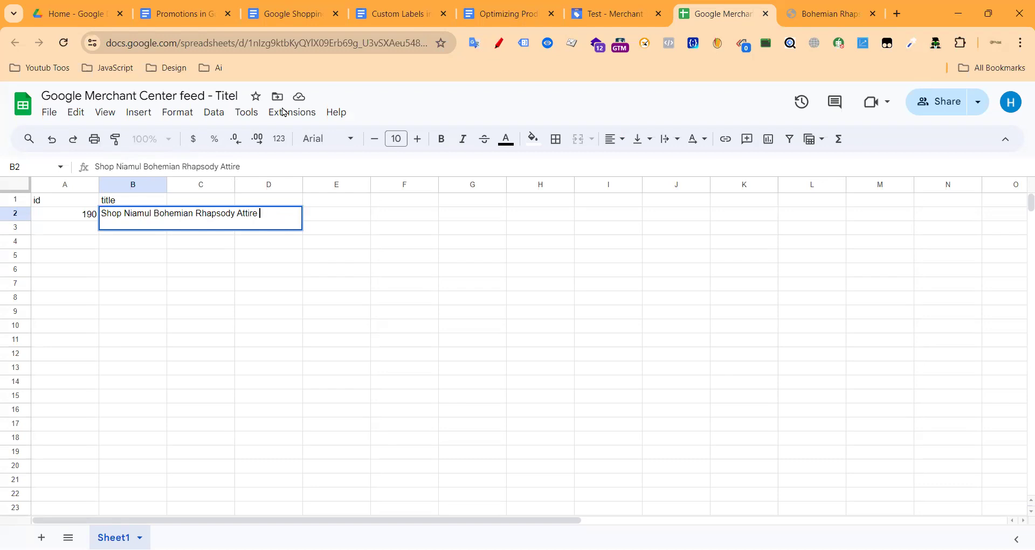
Step: Check the Green variant and finish the B2 title with the 'Grenn Color' suffix
click(830, 8)
click(769, 368)
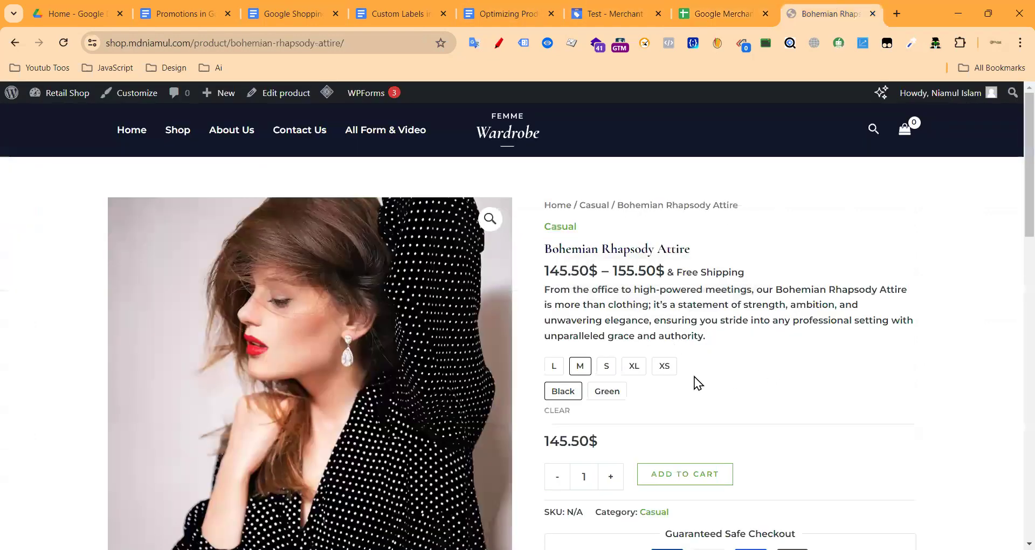
click(618, 392)
click(707, 12)
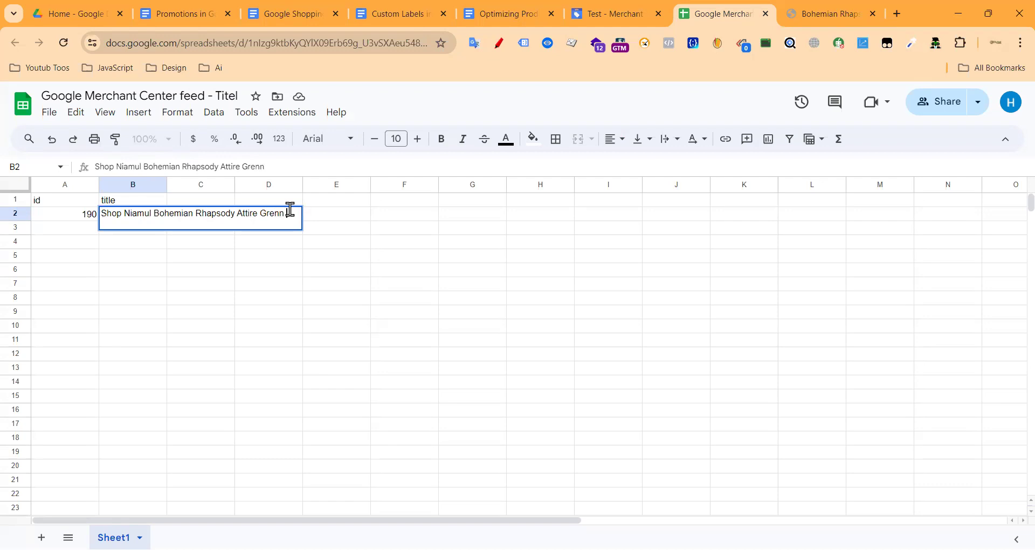
text(lor)
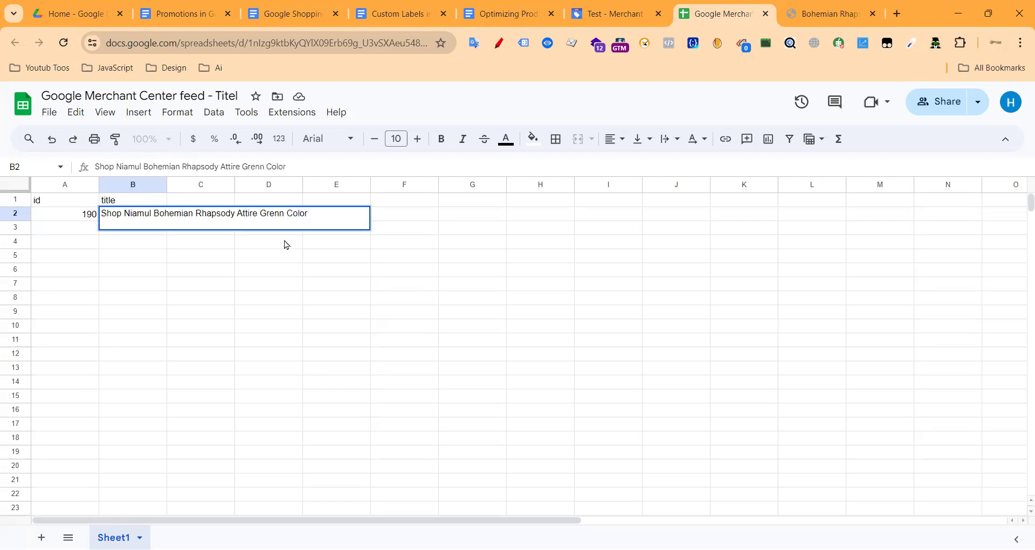
click(286, 245)
Step: Recheck the id value 190 in cell A2
click(791, 14)
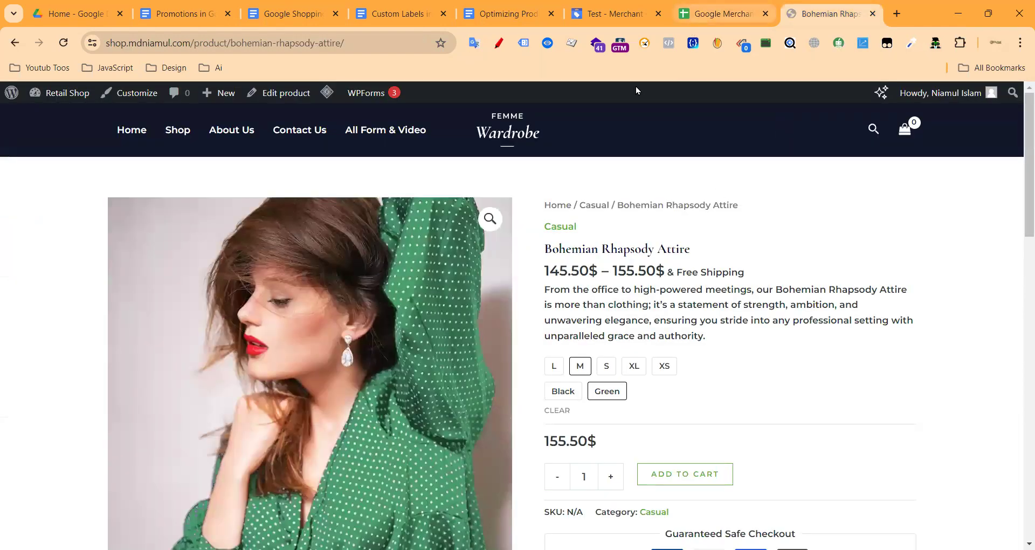
click(722, 13)
click(215, 238)
click(60, 226)
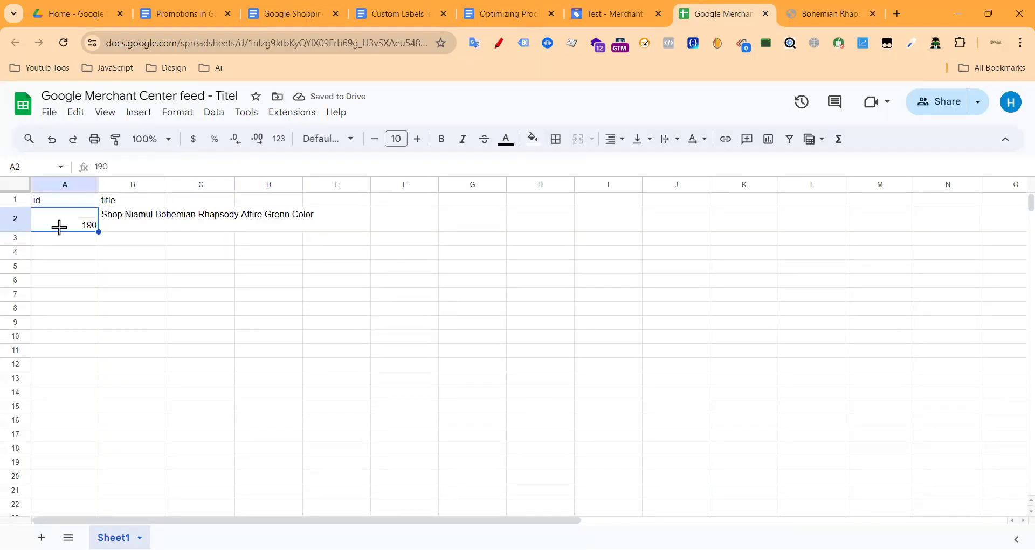
double_click(66, 218)
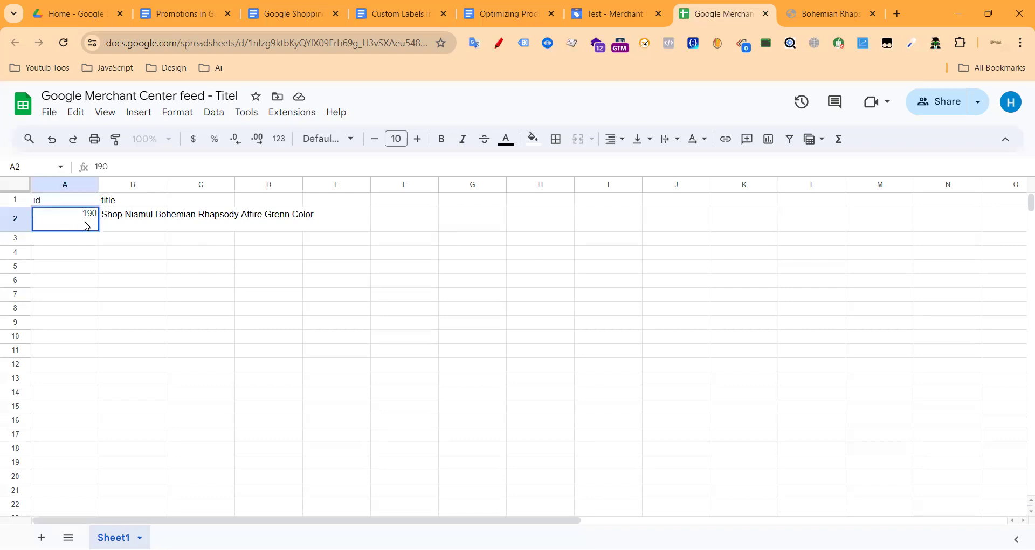
click(101, 263)
double_click(74, 216)
click(517, 200)
click(96, 217)
double_click(95, 216)
drag(79, 225, 141, 231)
click(581, 238)
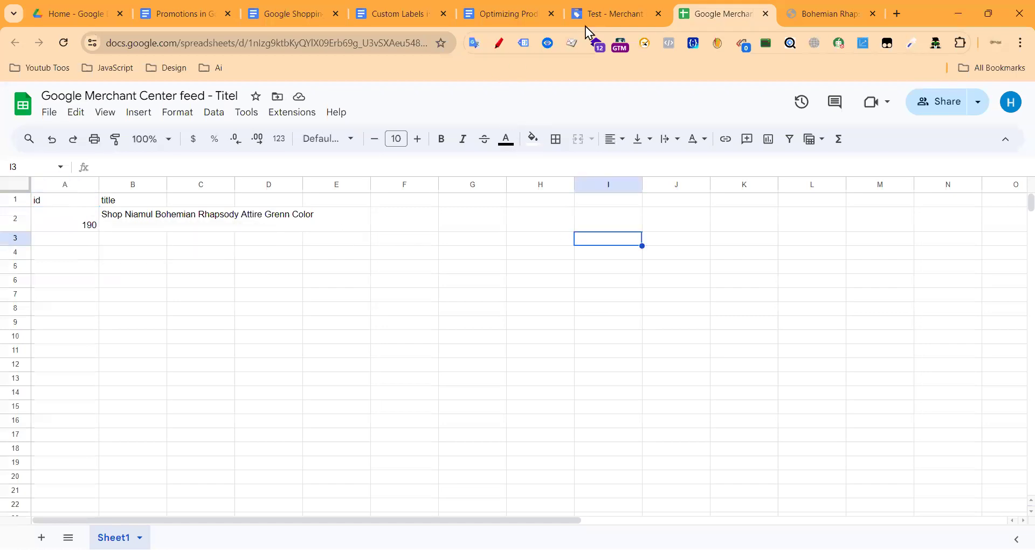
Step: Open the Titel supplemental feed from the Feeds list and fetch its sheet data now
click(616, 19)
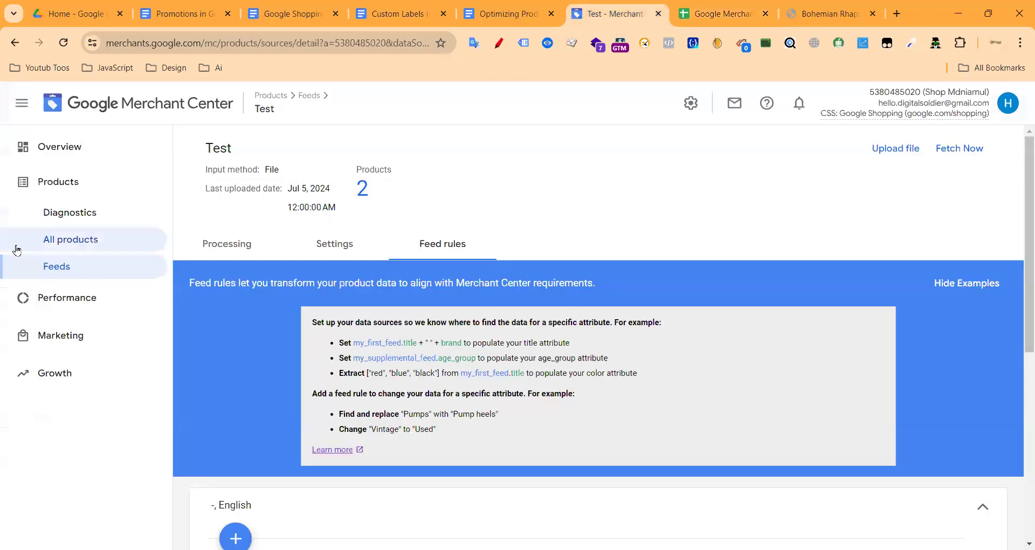
click(67, 266)
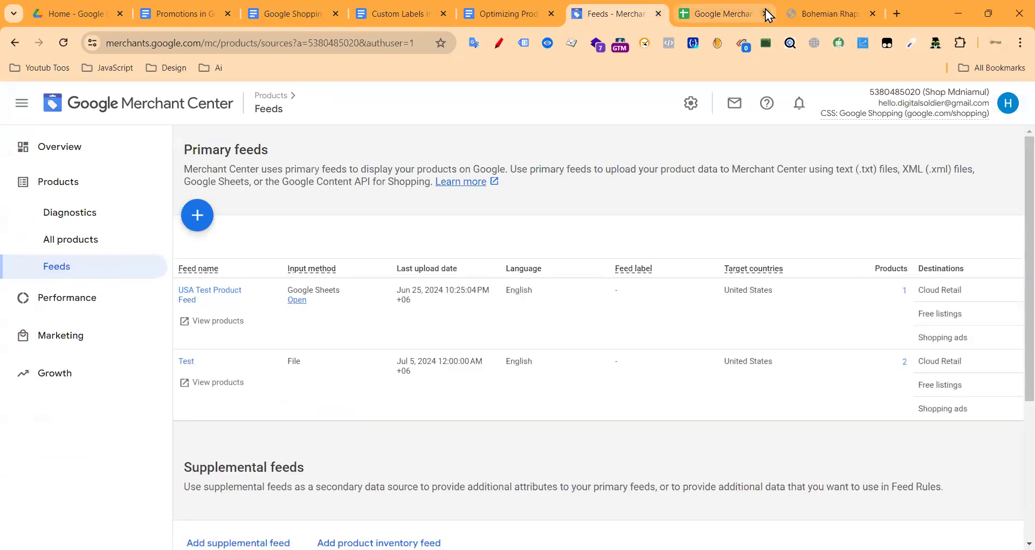
click(765, 13)
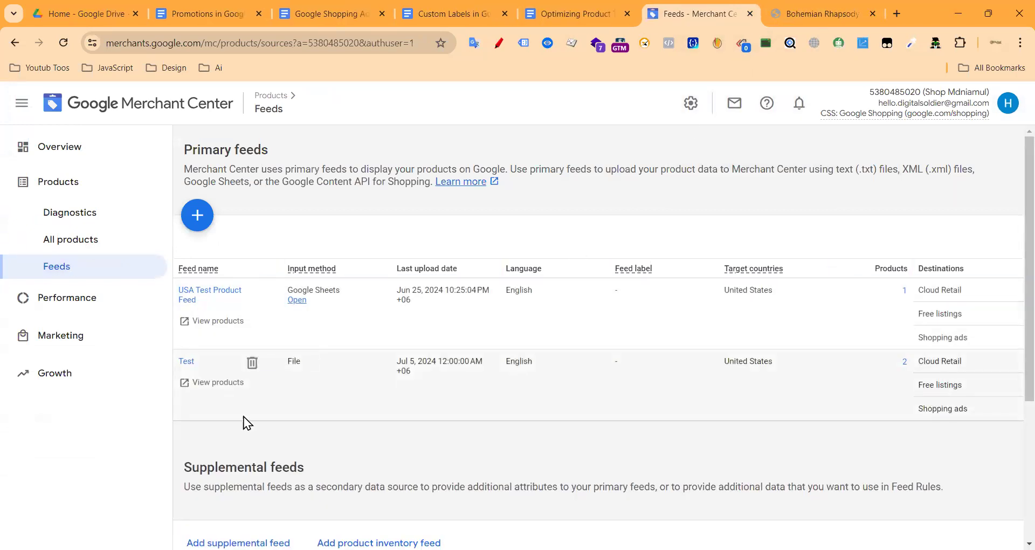
scroll(246, 416, down, 4)
click(185, 455)
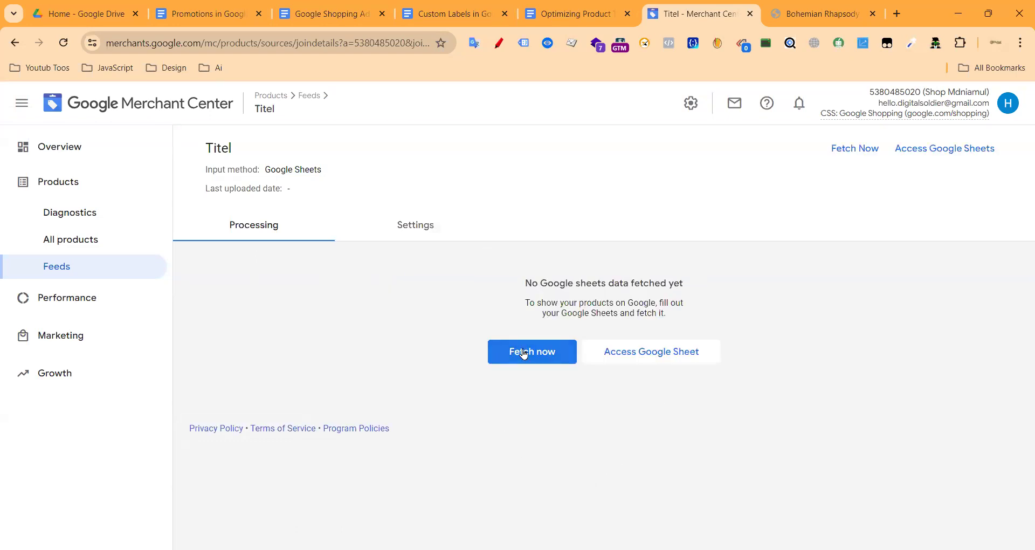
click(854, 150)
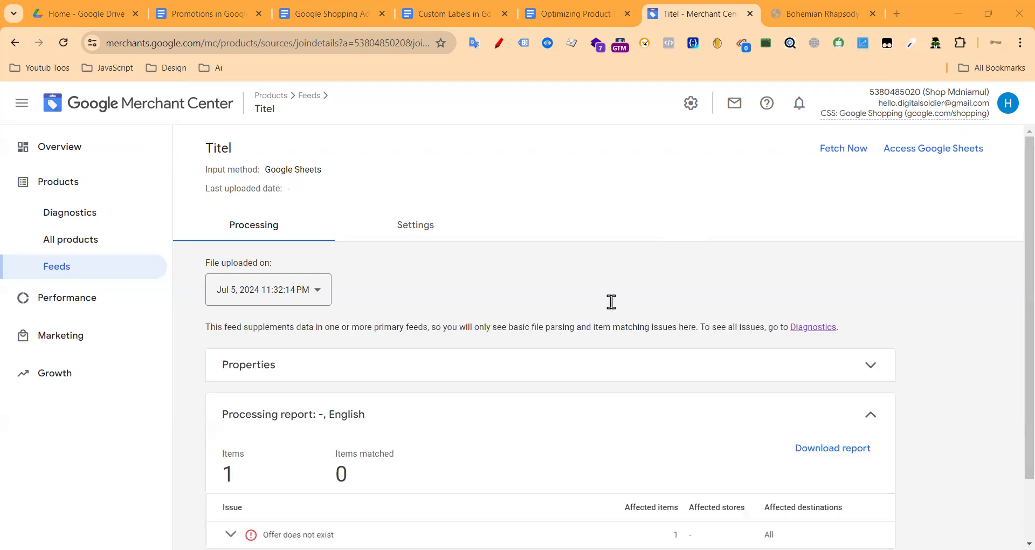
Step: Inspect the 'Offer does not exist' issue for item ID 190, then review product Diagnostics
scroll(610, 300, down, 2)
click(231, 459)
scroll(393, 427, down, 3)
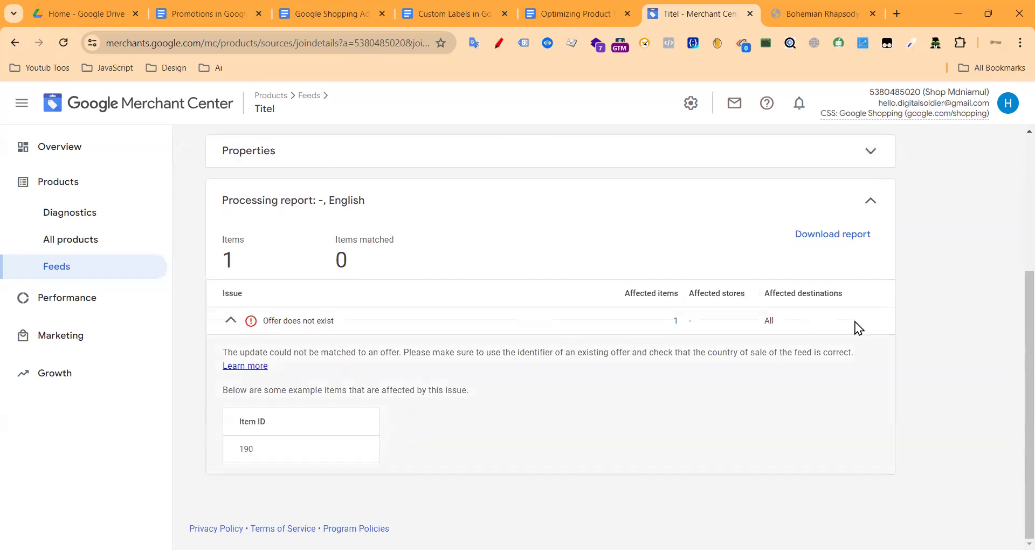
drag(241, 448, 279, 447)
click(642, 429)
scroll(541, 300, up, 1)
scroll(541, 300, up, 3)
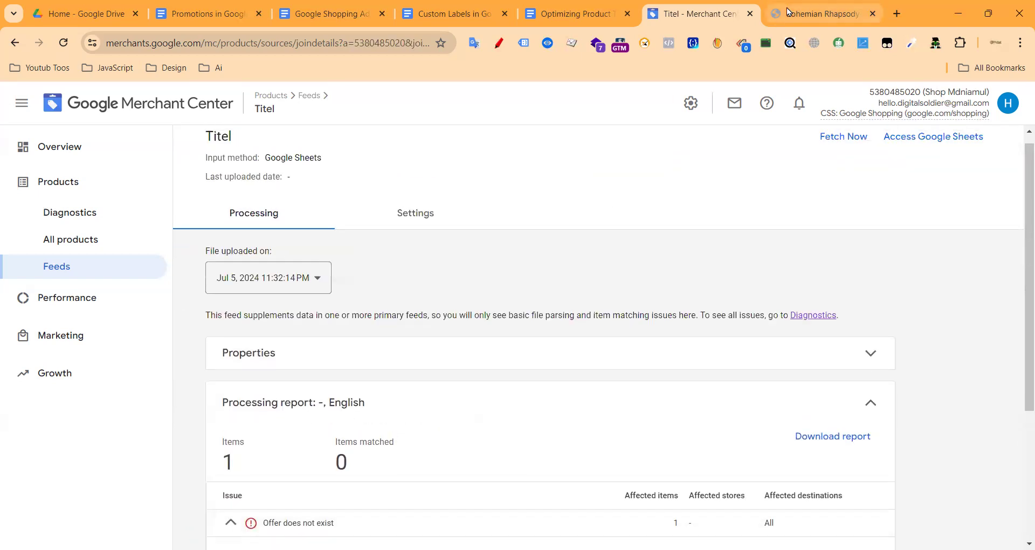
scroll(640, 234, down, 4)
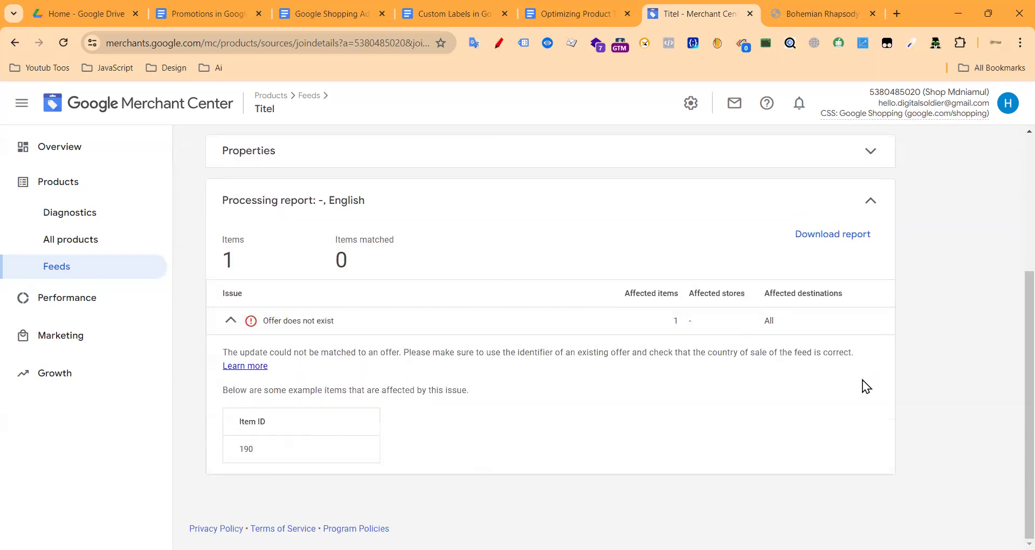
click(76, 222)
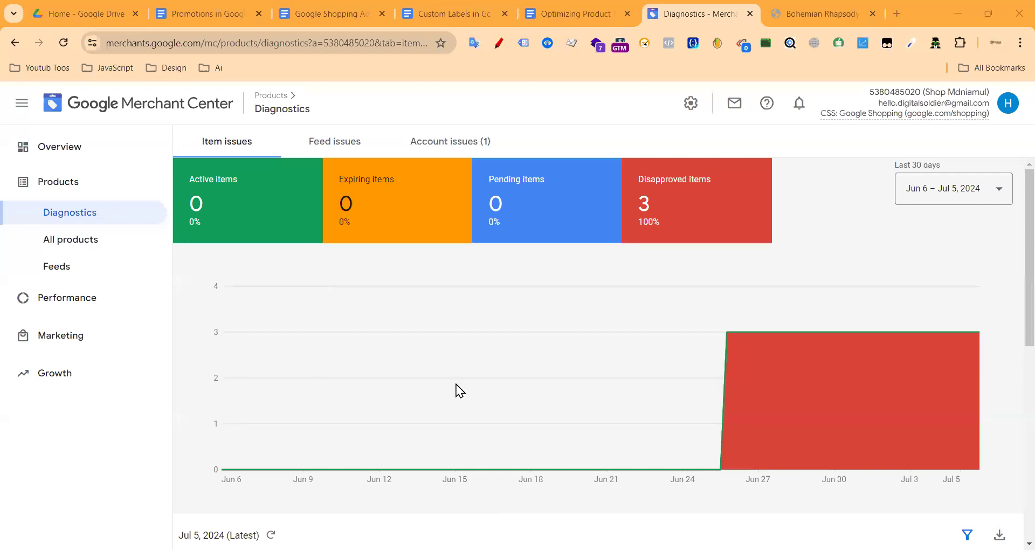
key(alt+Tab)
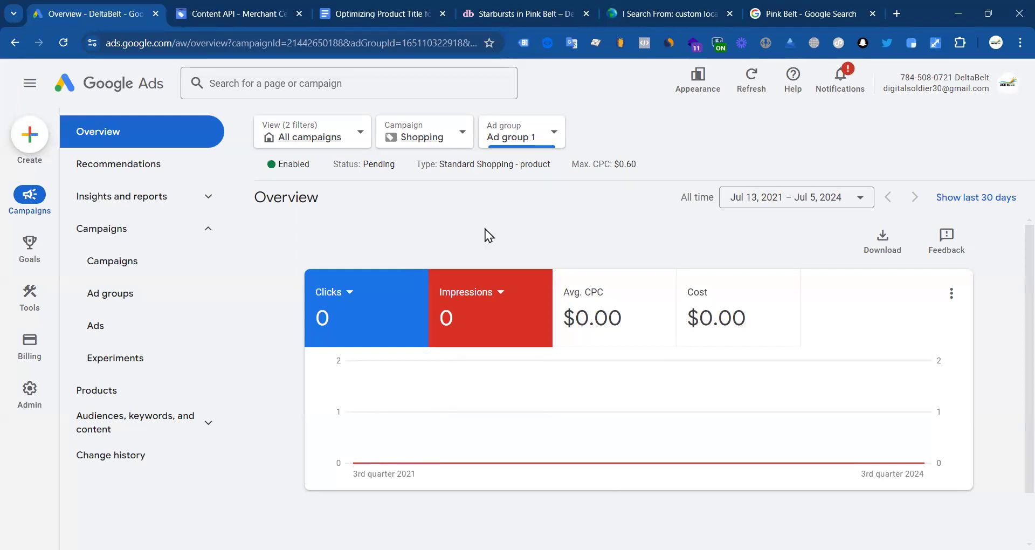
Step: Start a new Google Ads campaign with the Sales objective
click(38, 144)
click(65, 141)
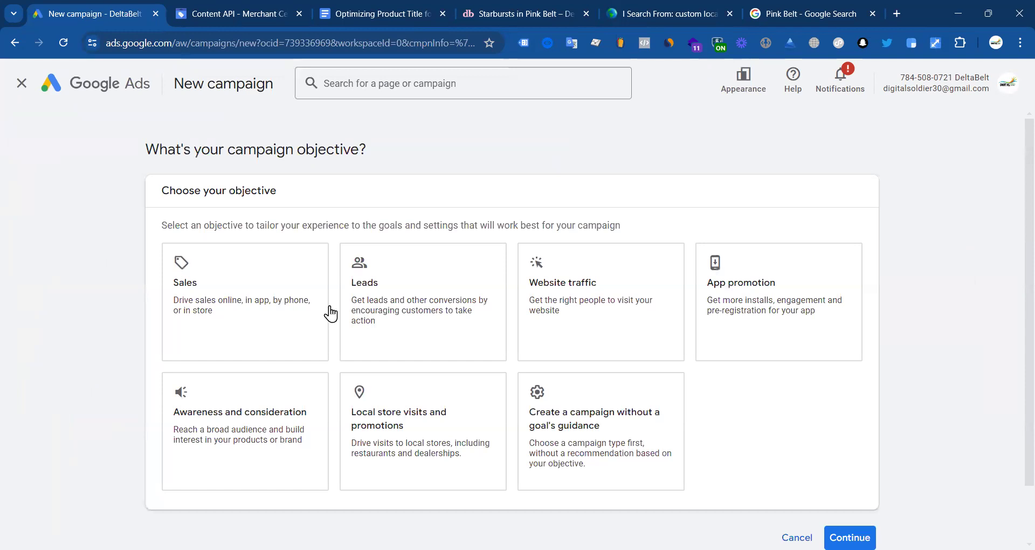
click(238, 308)
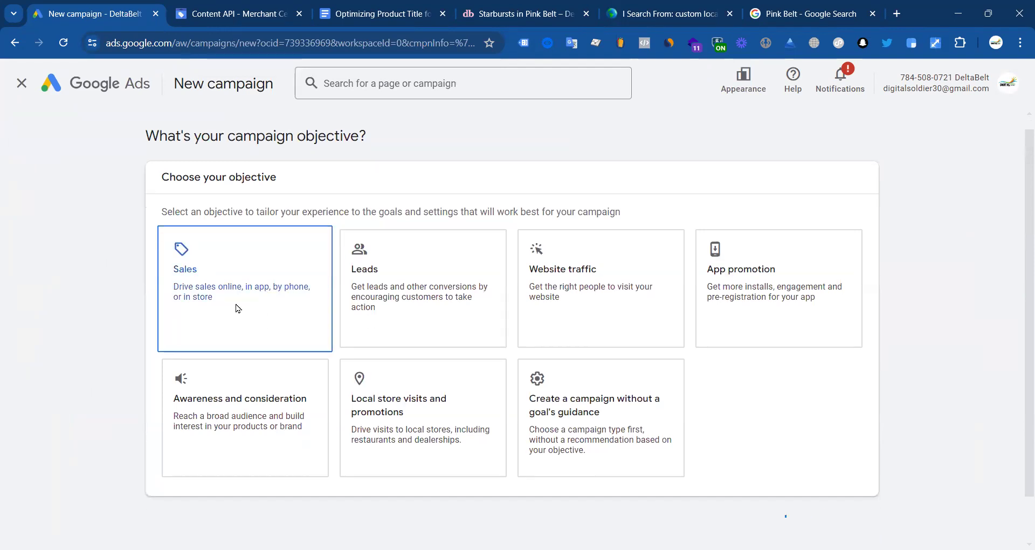
scroll(501, 245, down, 6)
click(849, 473)
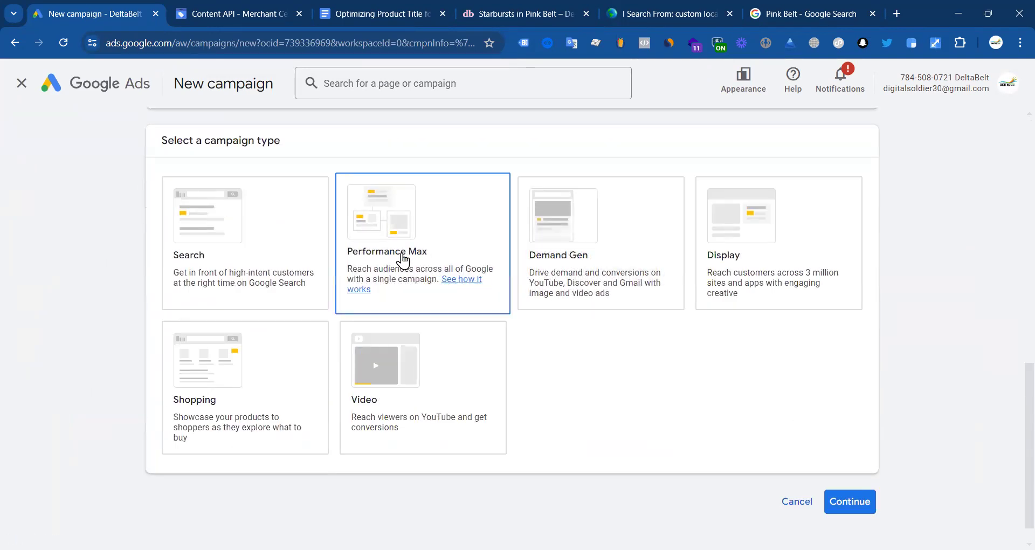
Step: Make it a Shopping campaign on the DeltaBelt Merchant Center account with Performance Max subtype
click(403, 261)
click(205, 361)
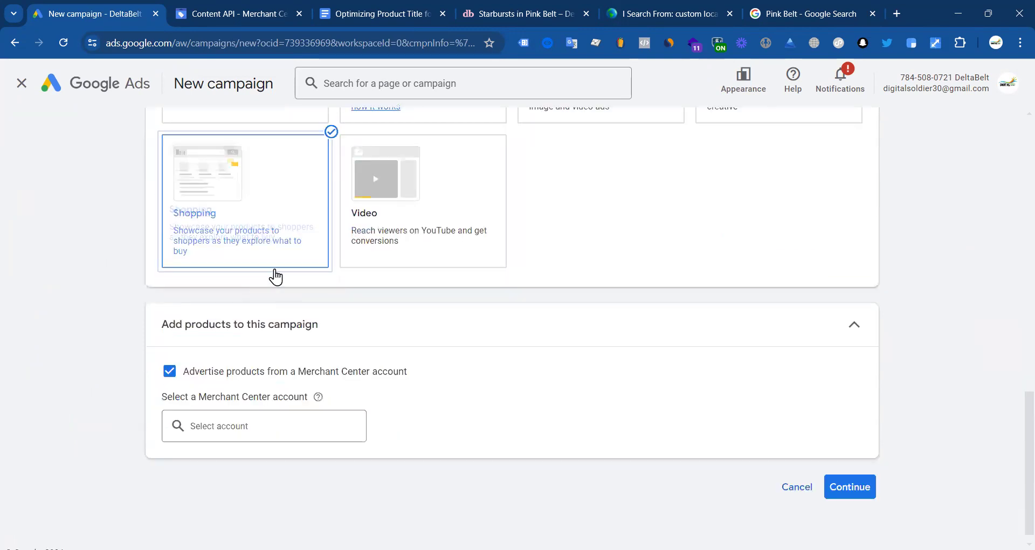
click(240, 419)
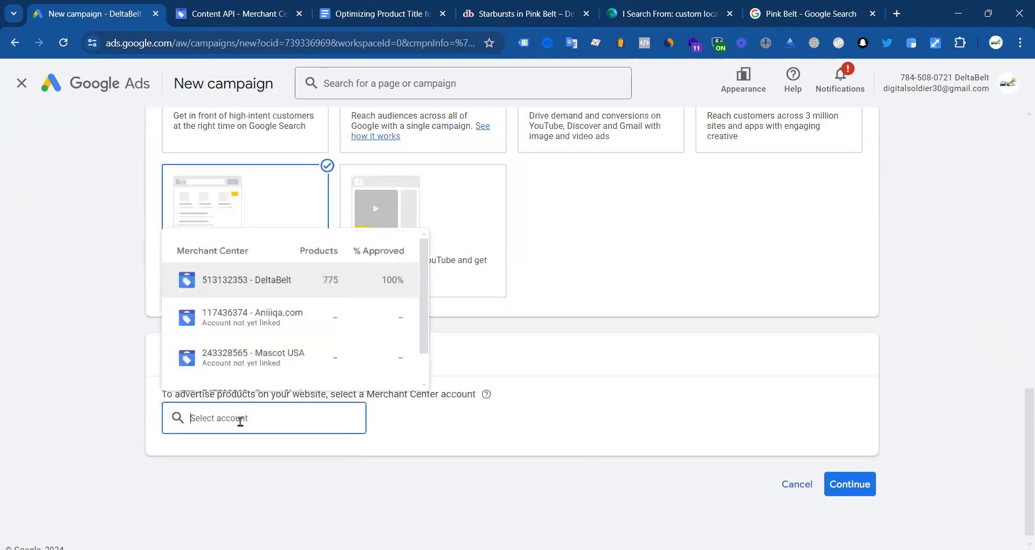
click(264, 281)
scroll(377, 323, up, 5)
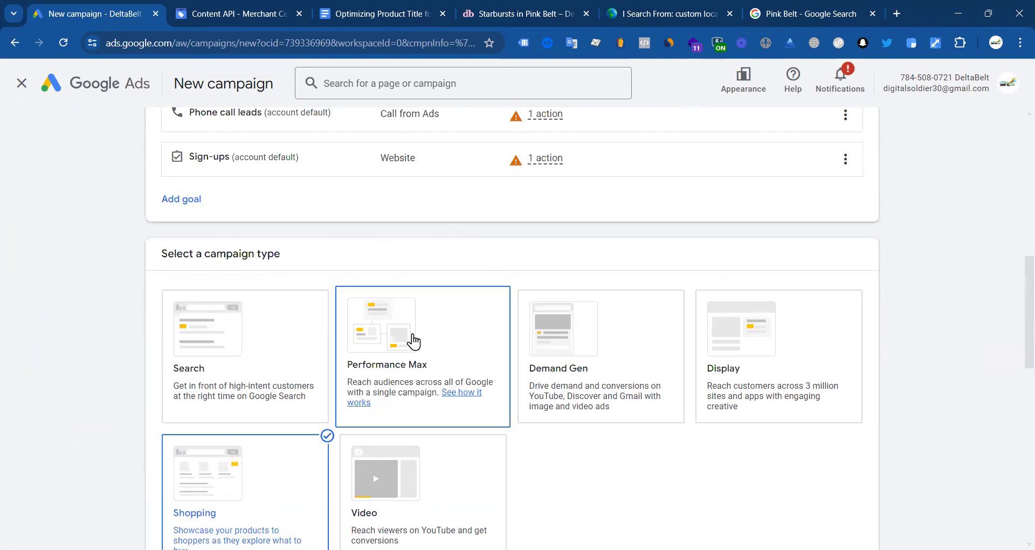
scroll(481, 313, down, 7)
scroll(266, 323, down, 5)
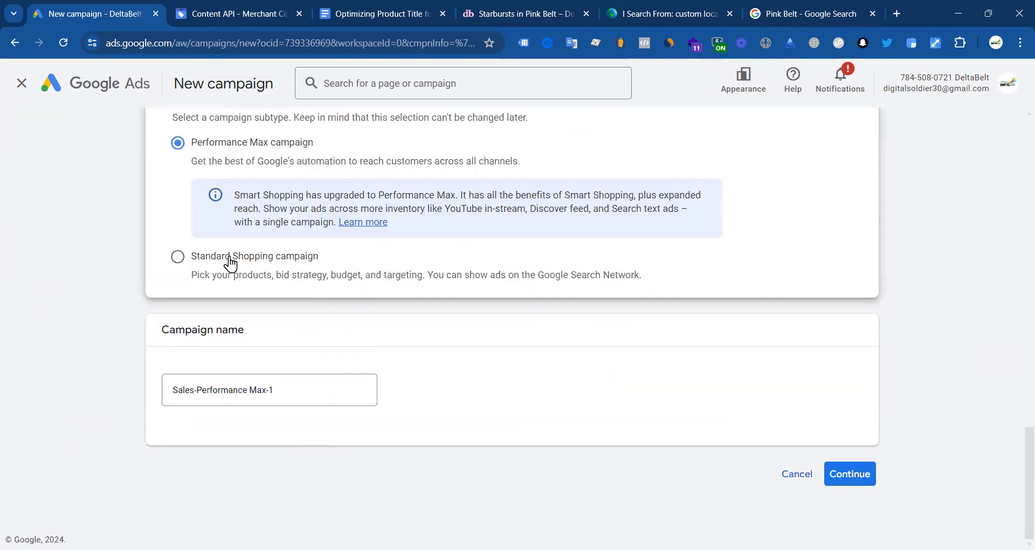
drag(192, 142, 295, 143)
scroll(528, 235, up, 4)
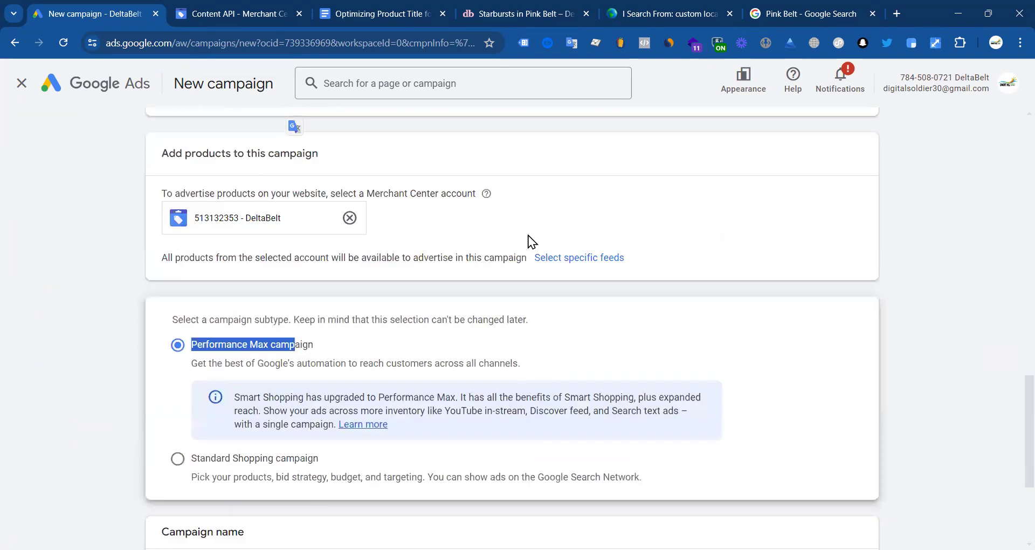
scroll(431, 324, down, 4)
click(857, 478)
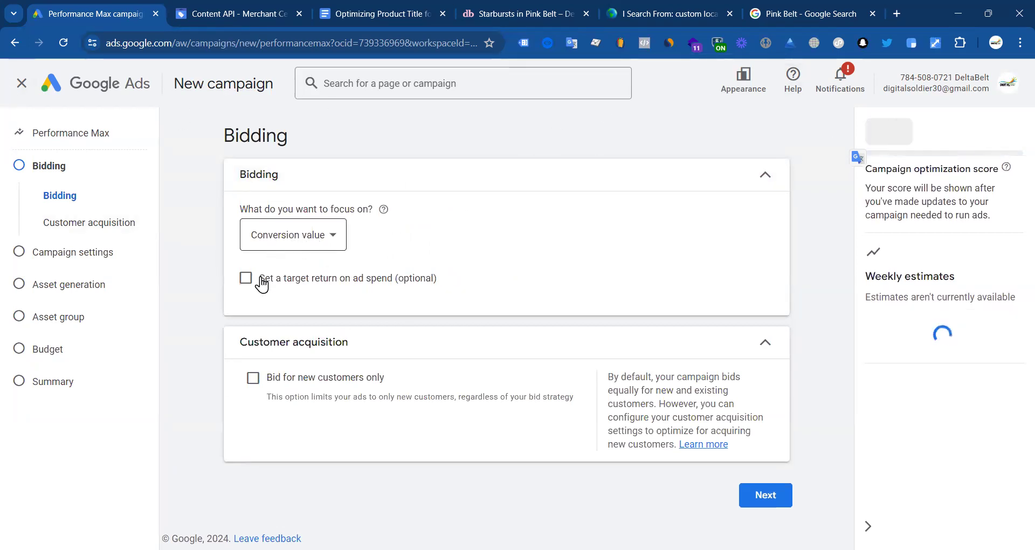
Step: Switch the bidding focus from Conversion value to Conversions, leaving 'Bid for new customers only' off
click(312, 243)
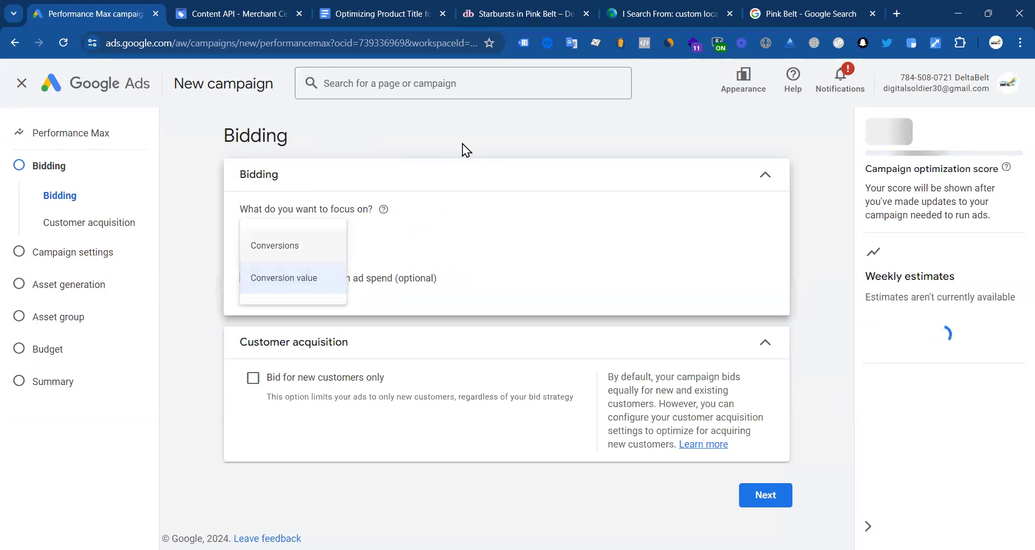
click(350, 249)
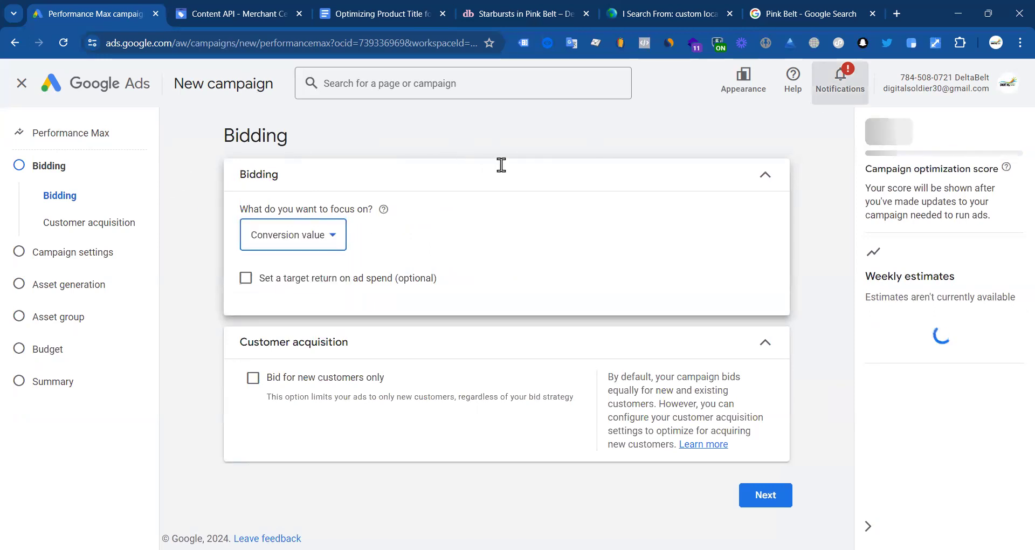
click(293, 246)
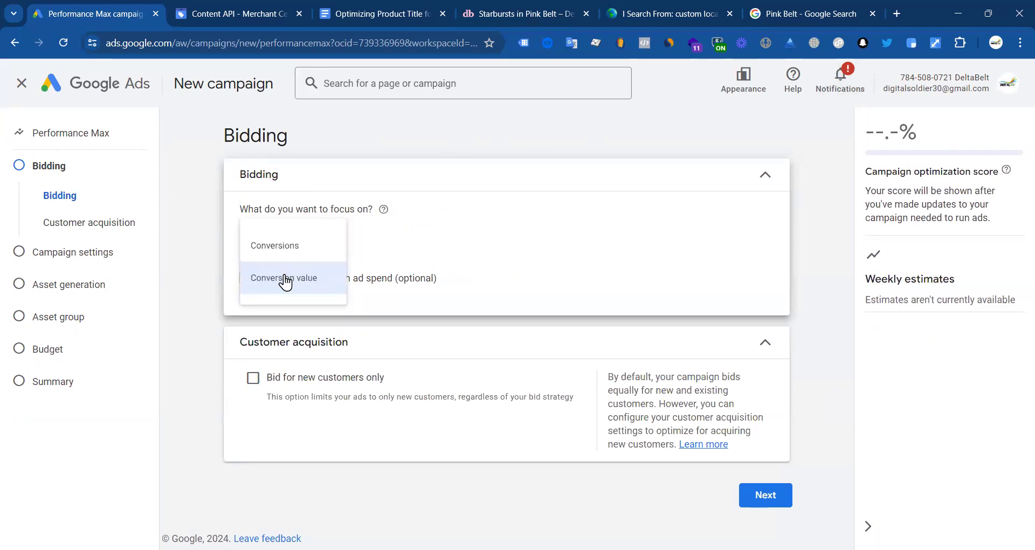
click(281, 254)
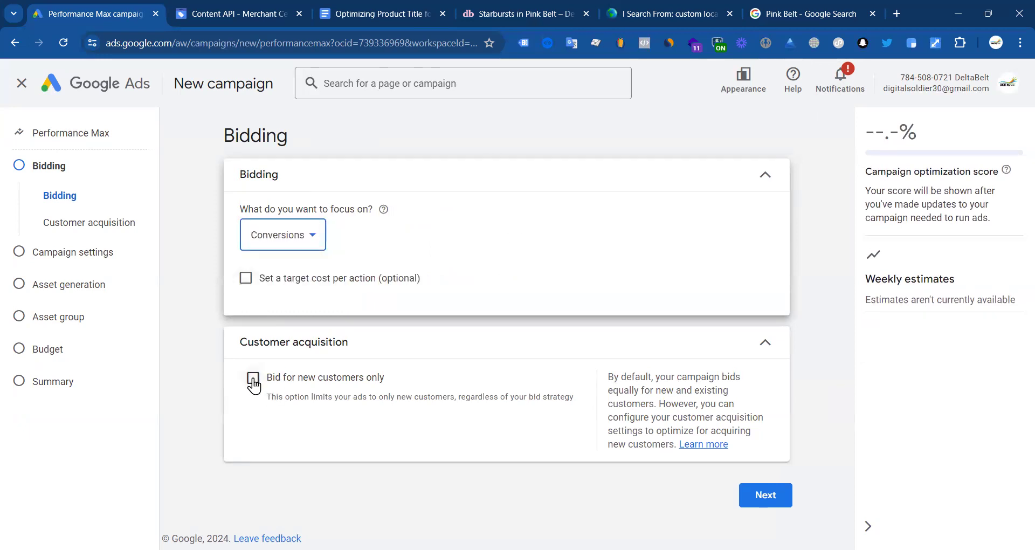
click(287, 379)
scroll(406, 346, down, 2)
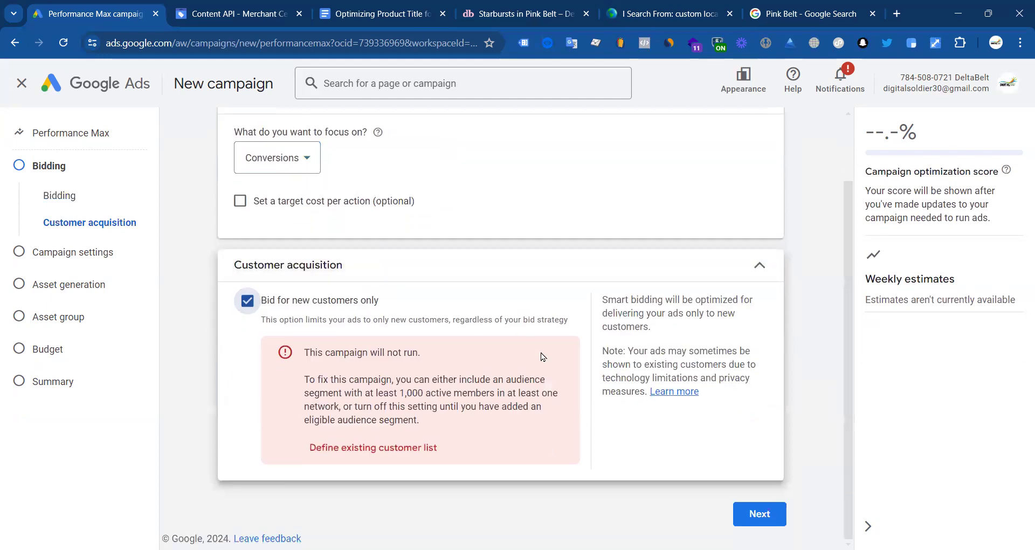
click(246, 303)
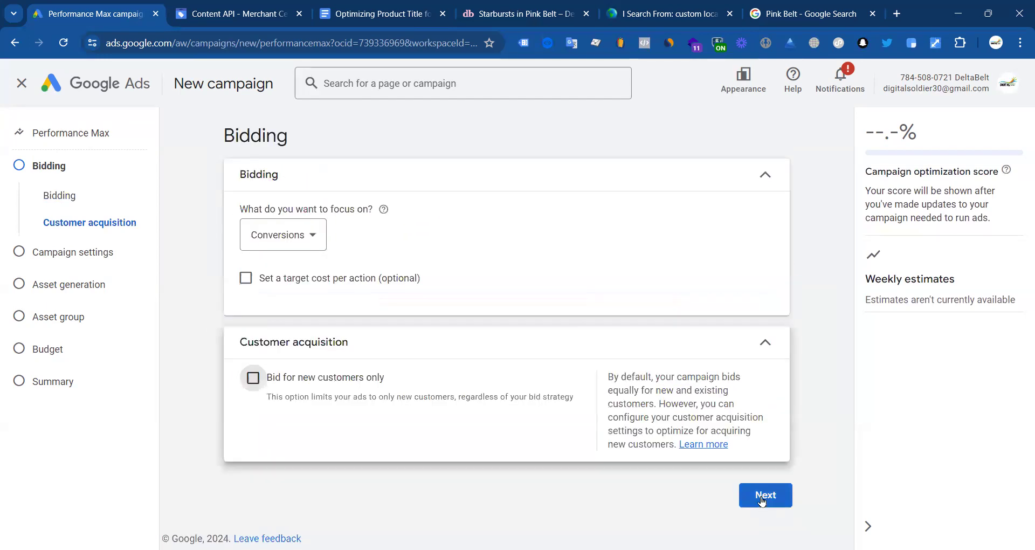
Step: Target the campaign at the United States only and continue to asset generation
scroll(565, 289, down, 3)
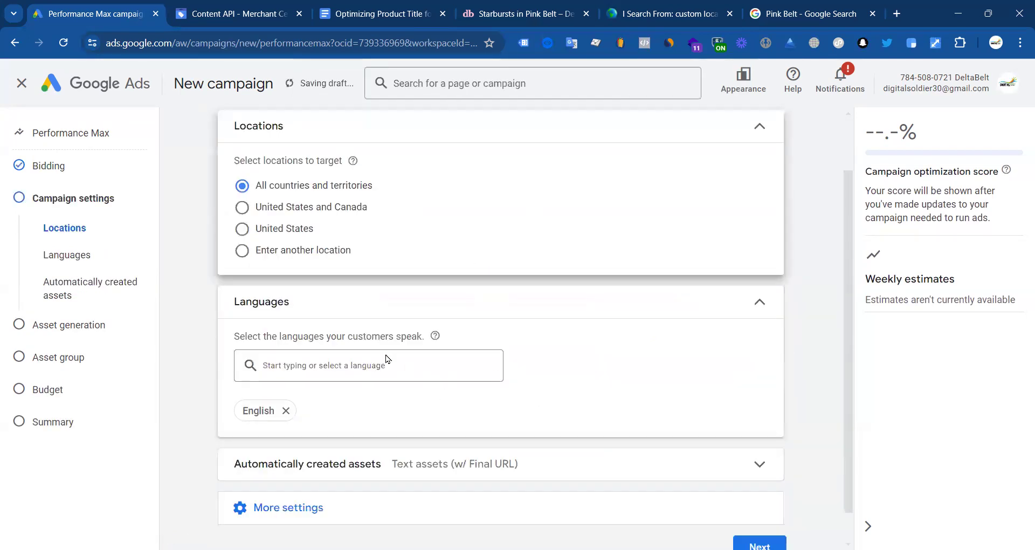
click(241, 197)
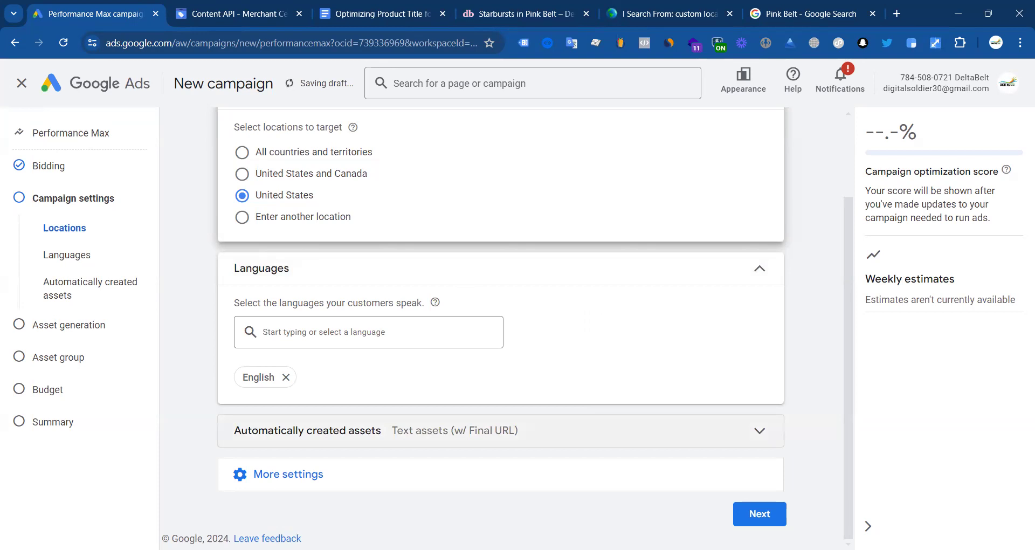
click(771, 513)
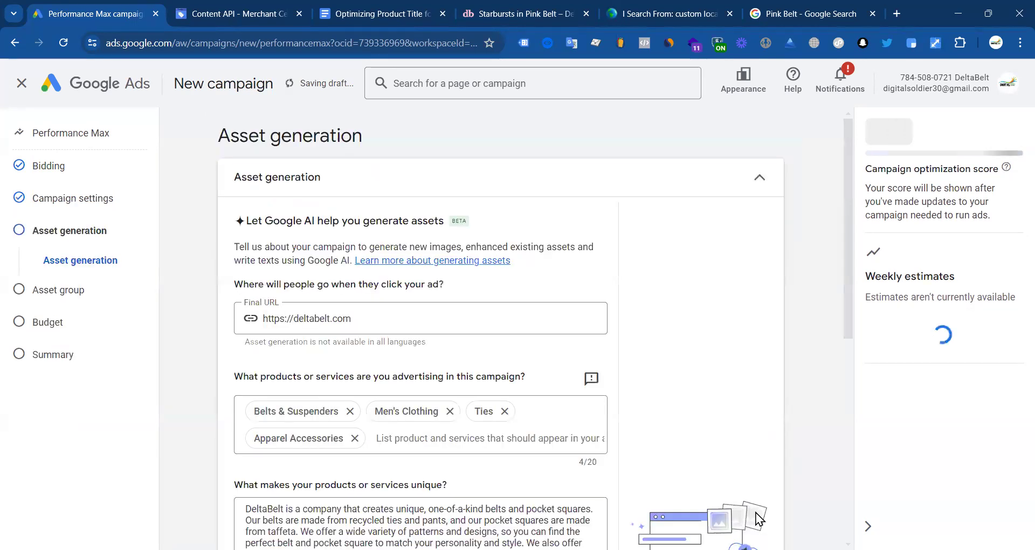
Step: Generate ad assets for the campaign from the selected pages
scroll(323, 335, down, 1)
scroll(399, 335, down, 5)
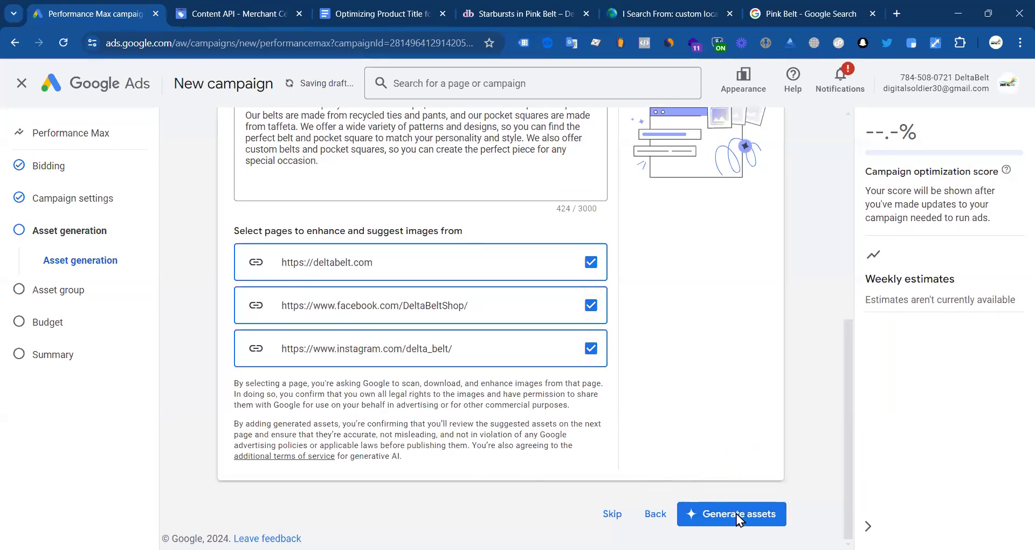
click(736, 514)
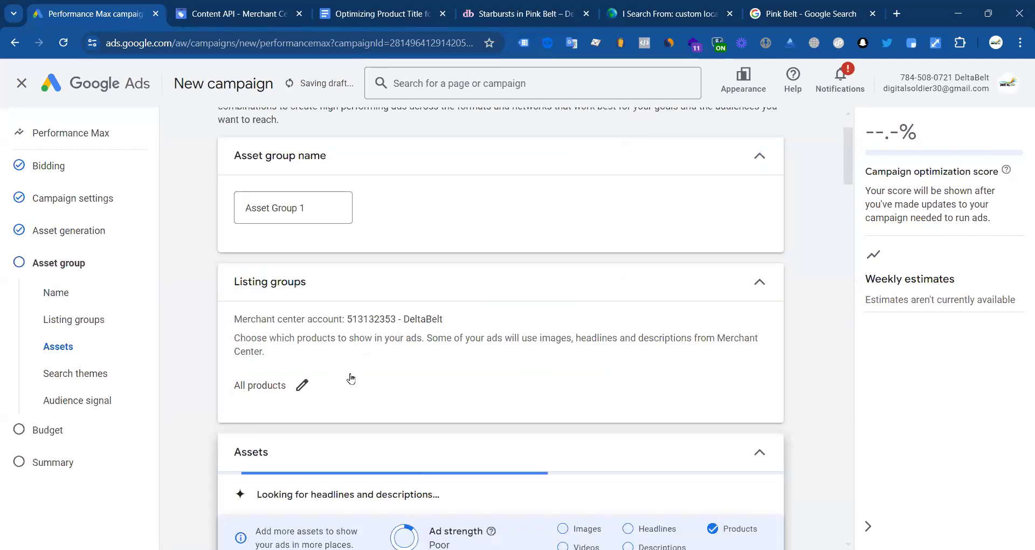
Step: Scroll the asset group page back up to the Listing groups card showing All products
scroll(351, 377, down, 7)
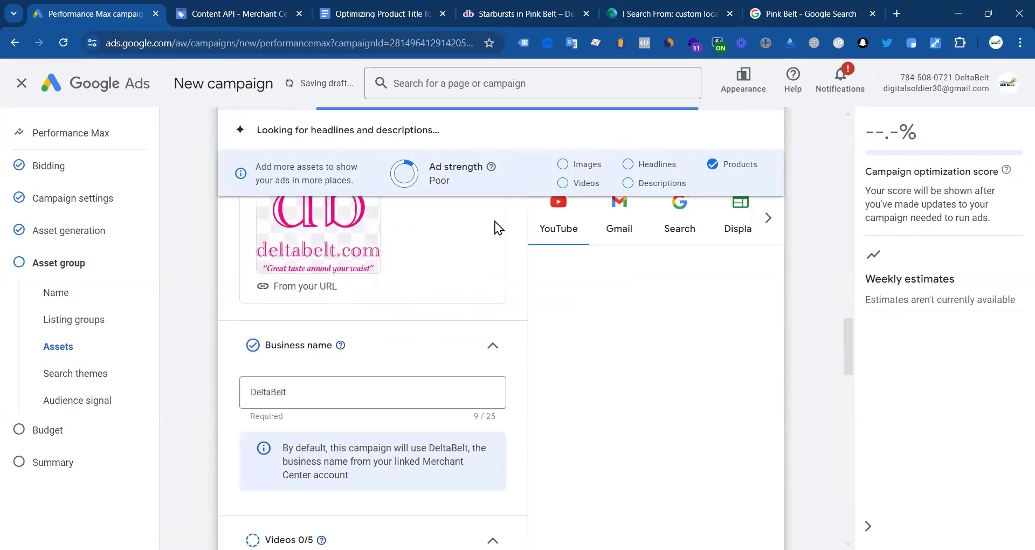
scroll(215, 275, down, 1)
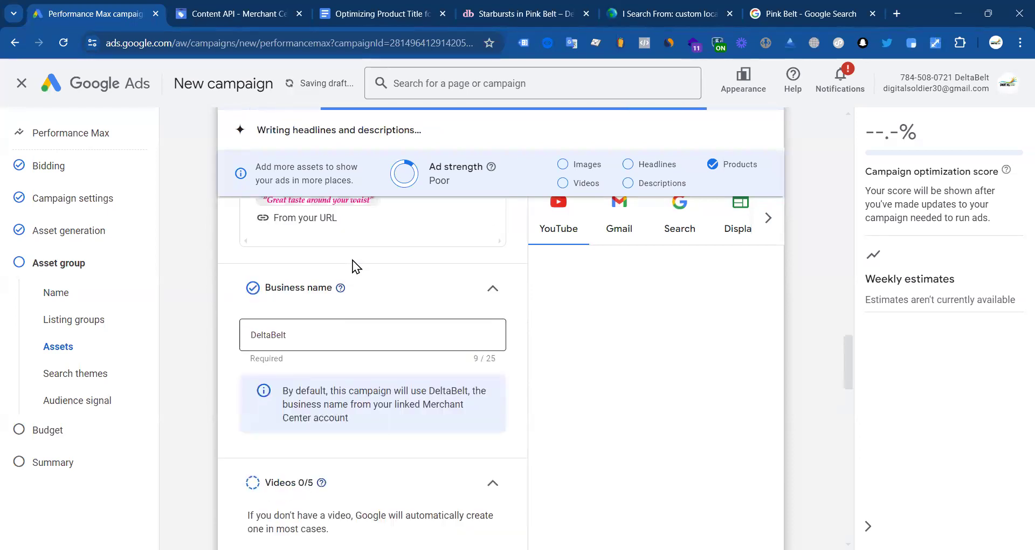
scroll(359, 254, up, 5)
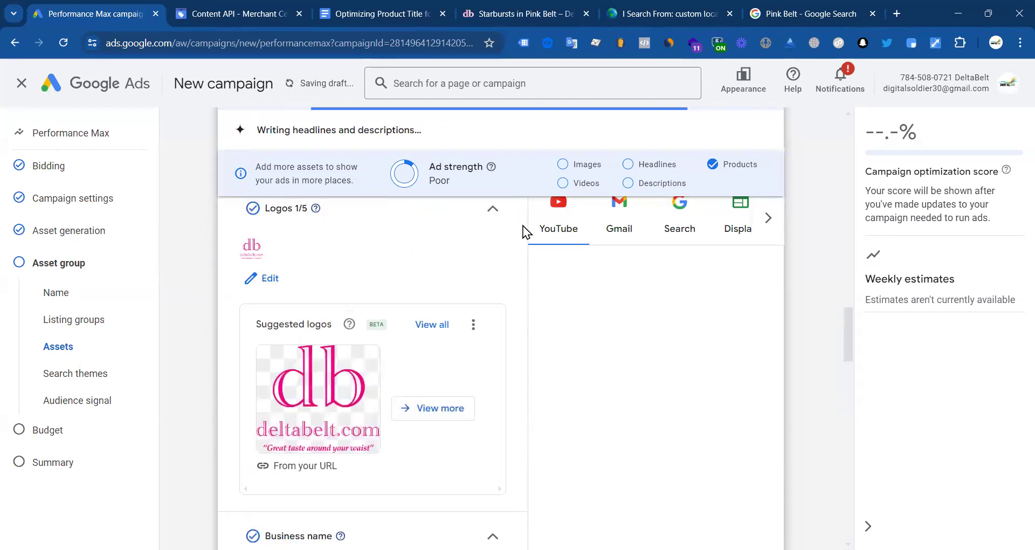
scroll(404, 231, up, 9)
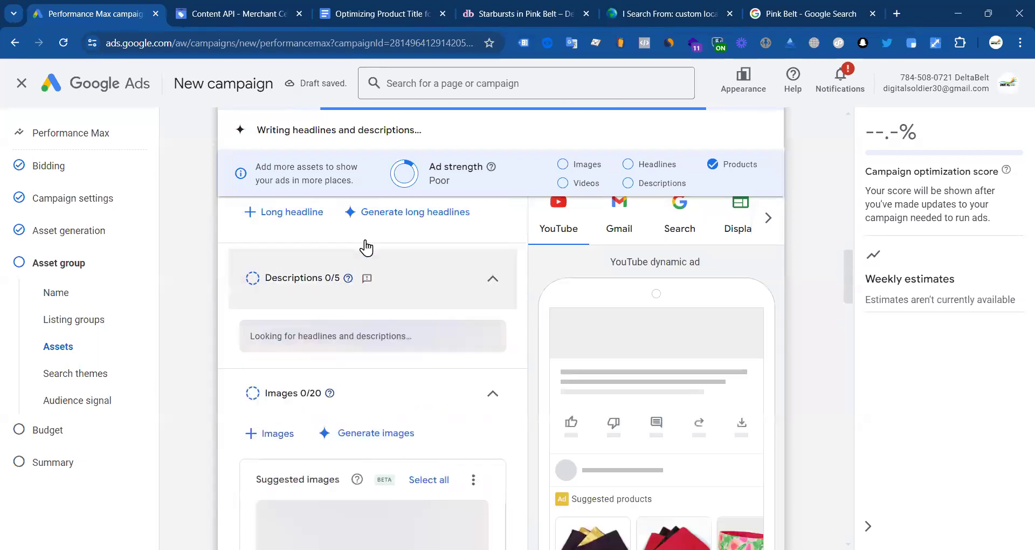
scroll(365, 243, up, 15)
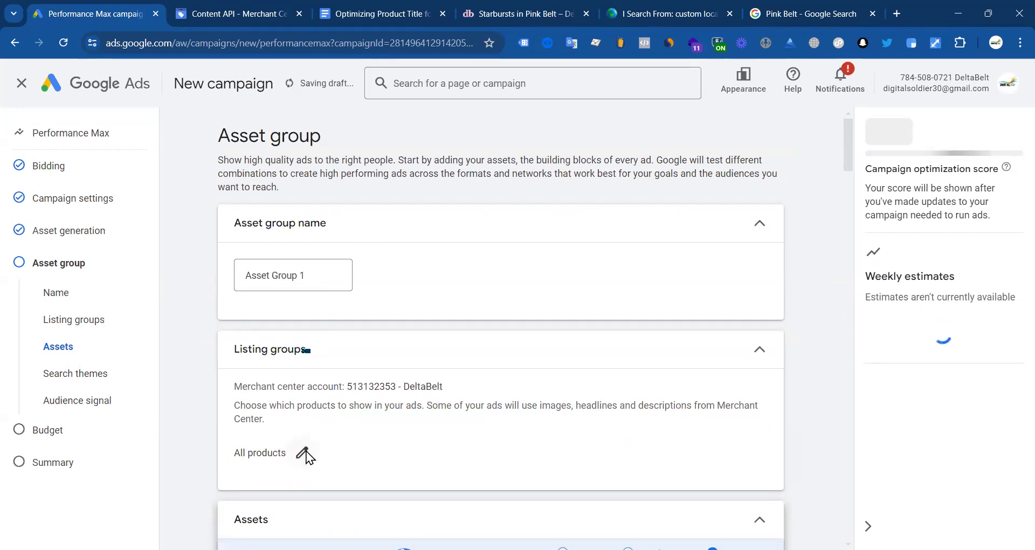
Step: Restrict the listing group to a selection of products, trying Custom label 0 and Custom label 1 grouping
click(303, 453)
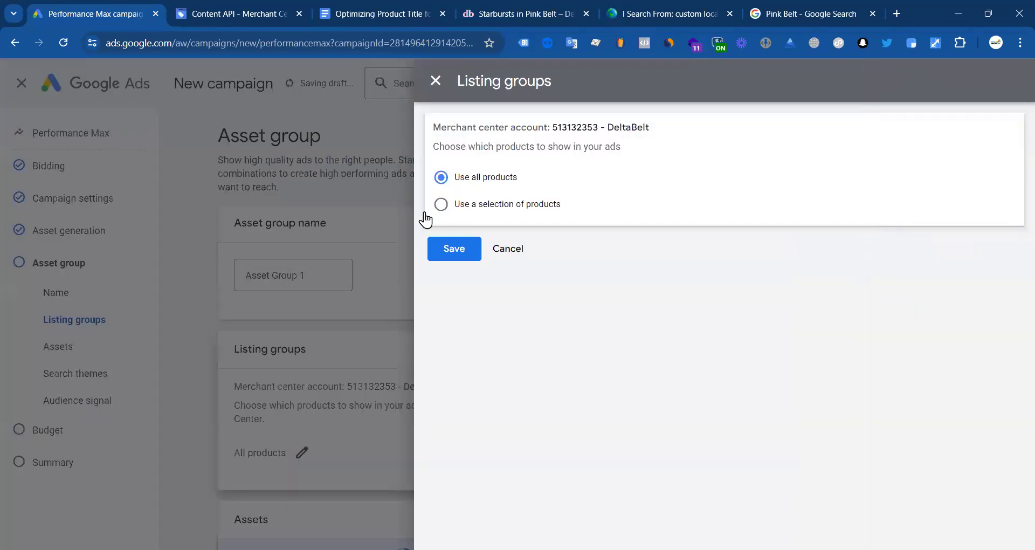
click(492, 207)
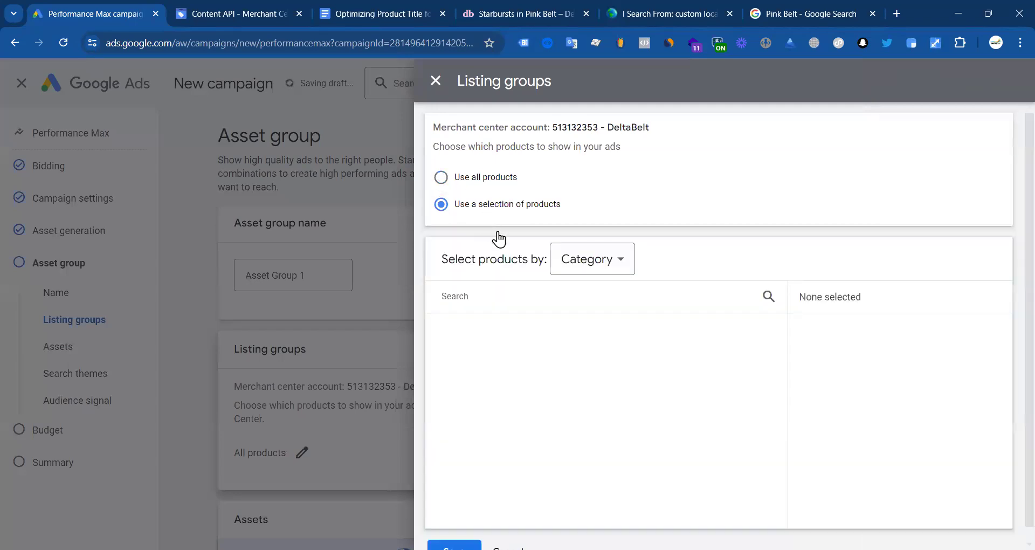
click(596, 266)
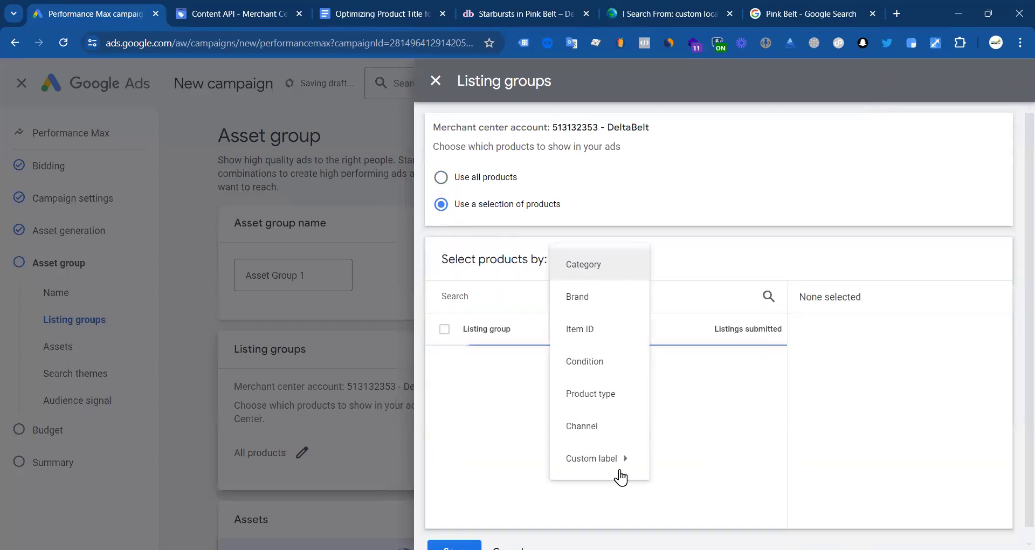
click(619, 461)
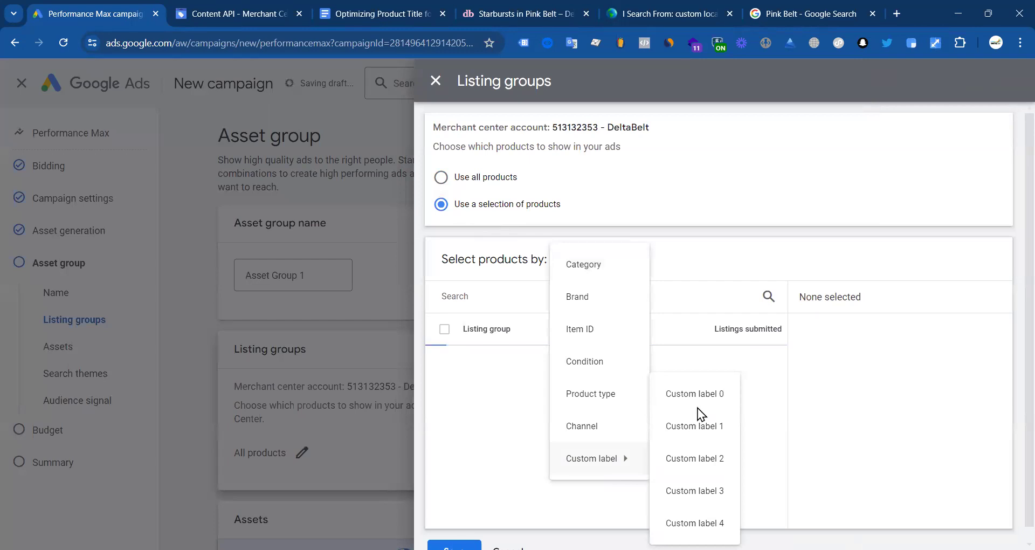
click(696, 396)
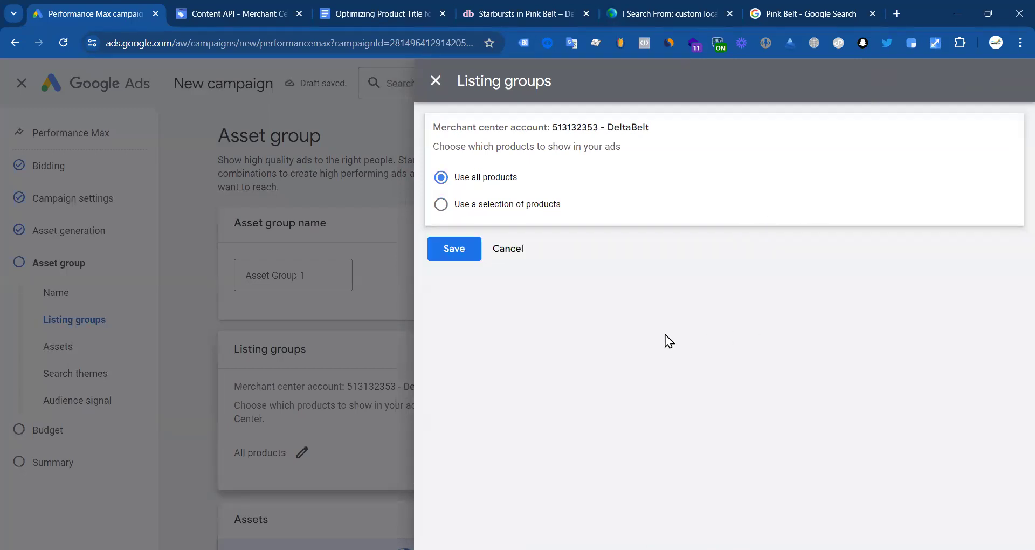
click(441, 204)
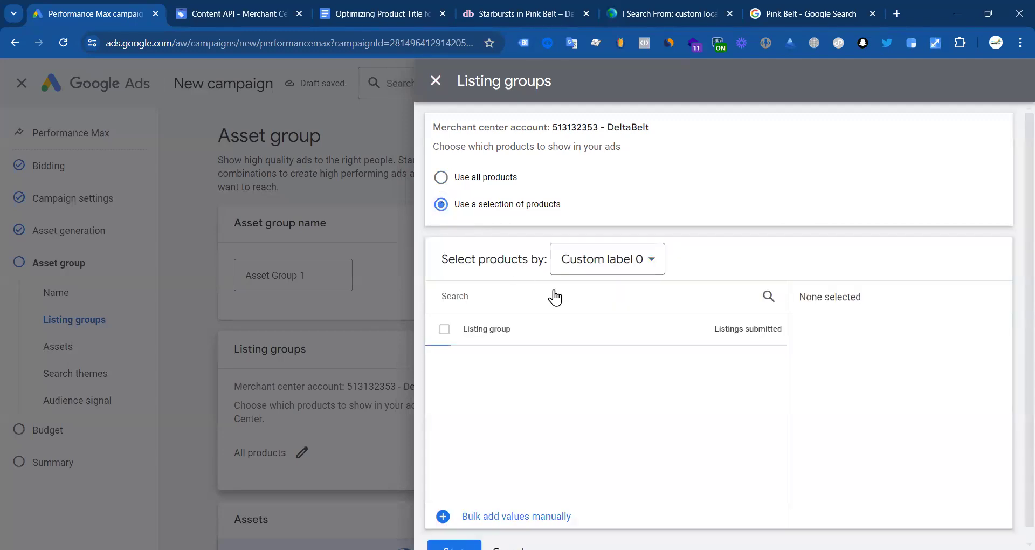
click(650, 261)
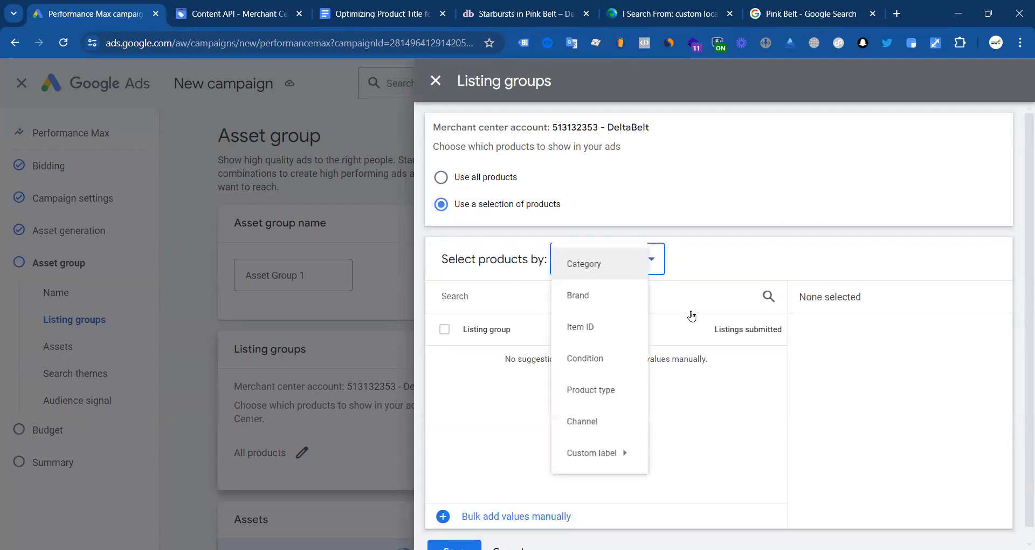
mouse_move(622, 463)
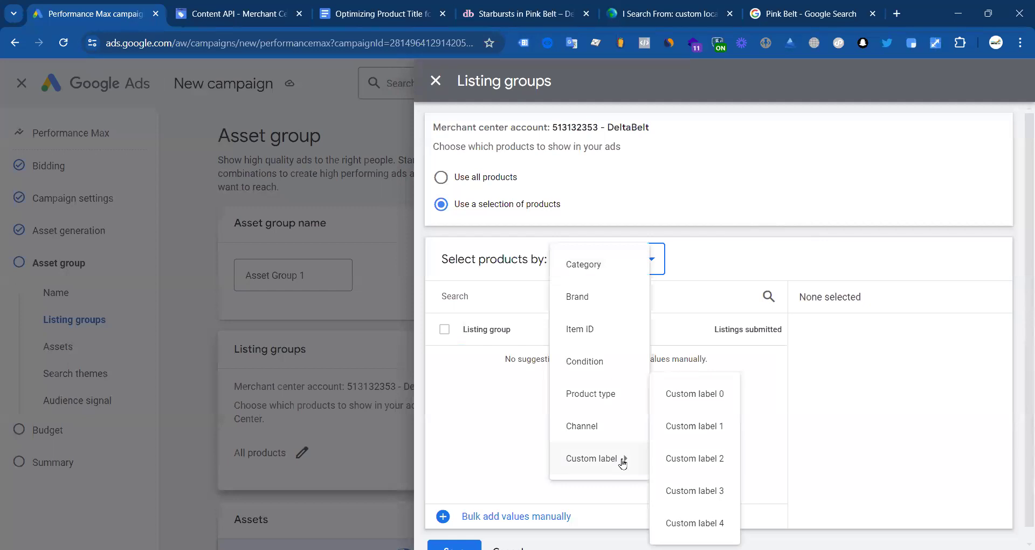
click(714, 427)
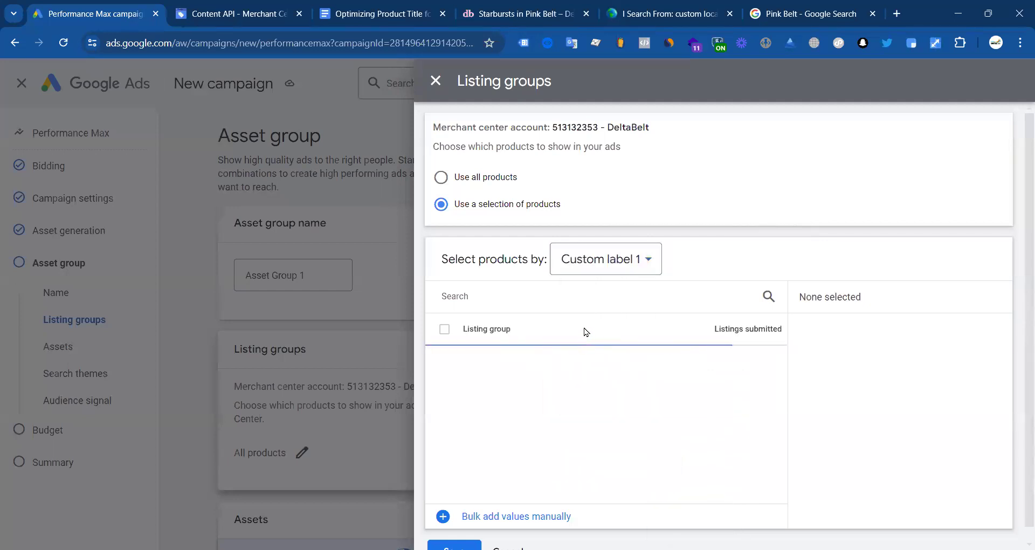
Step: Select products by Product type, include belt and belt and pocket square combo, and save
click(602, 266)
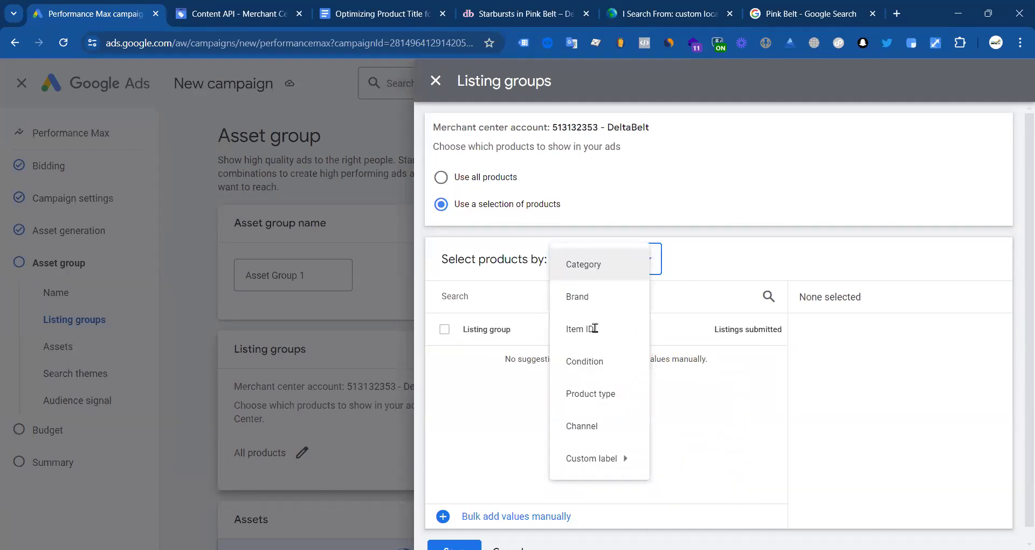
click(580, 386)
click(445, 362)
click(445, 395)
scroll(811, 480, down, 1)
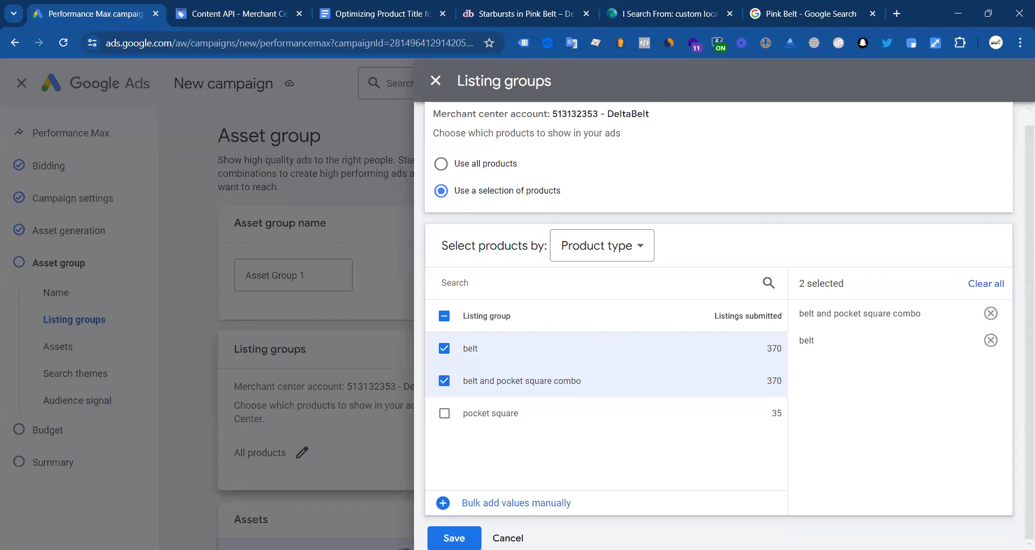
click(454, 537)
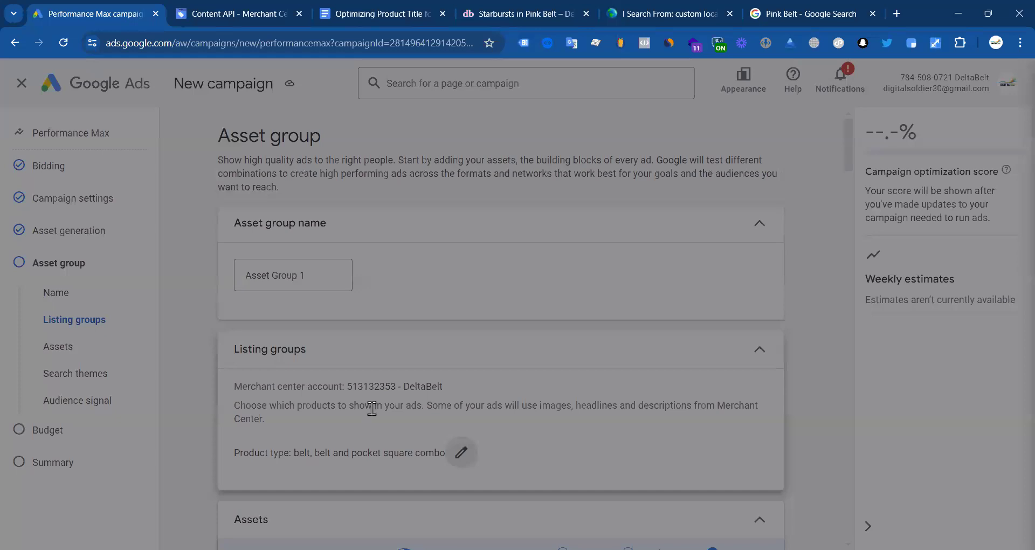
Step: Advance the campaign draft to the Budget step
scroll(366, 323, down, 4)
scroll(355, 367, down, 7)
scroll(331, 411, down, 10)
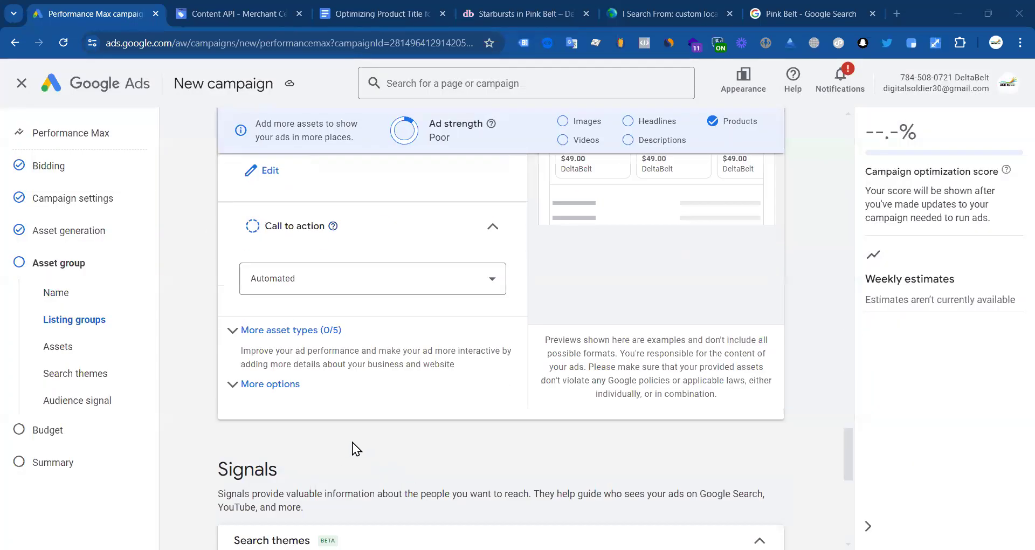
scroll(352, 442, down, 9)
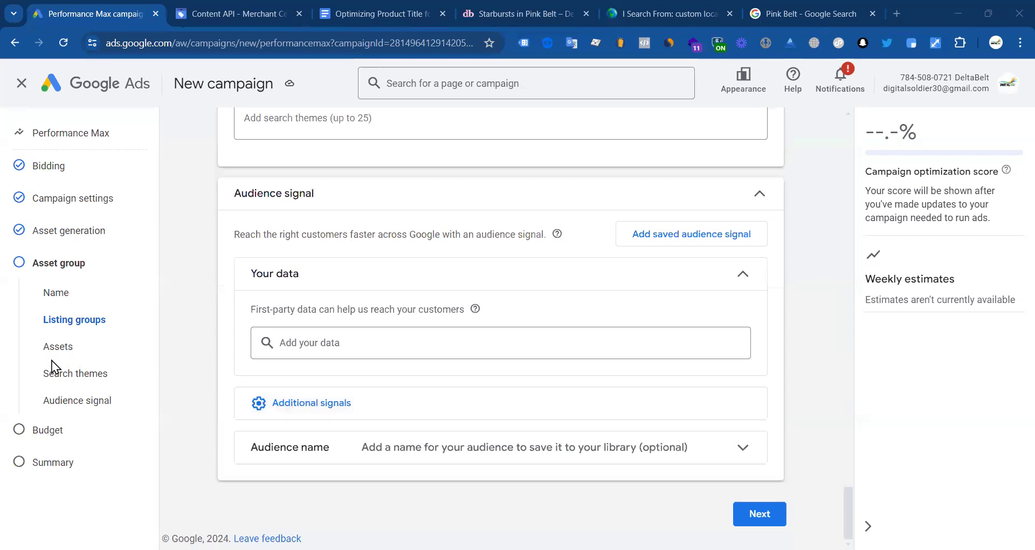
click(759, 513)
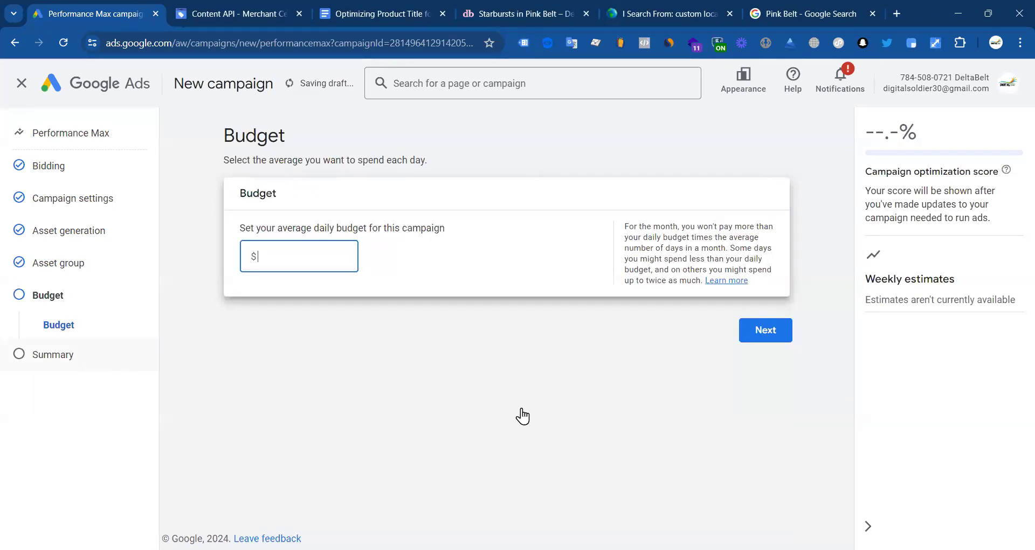
Step: Attempt to leave the draft, return to fix errors, then leave again and discard changes
click(21, 82)
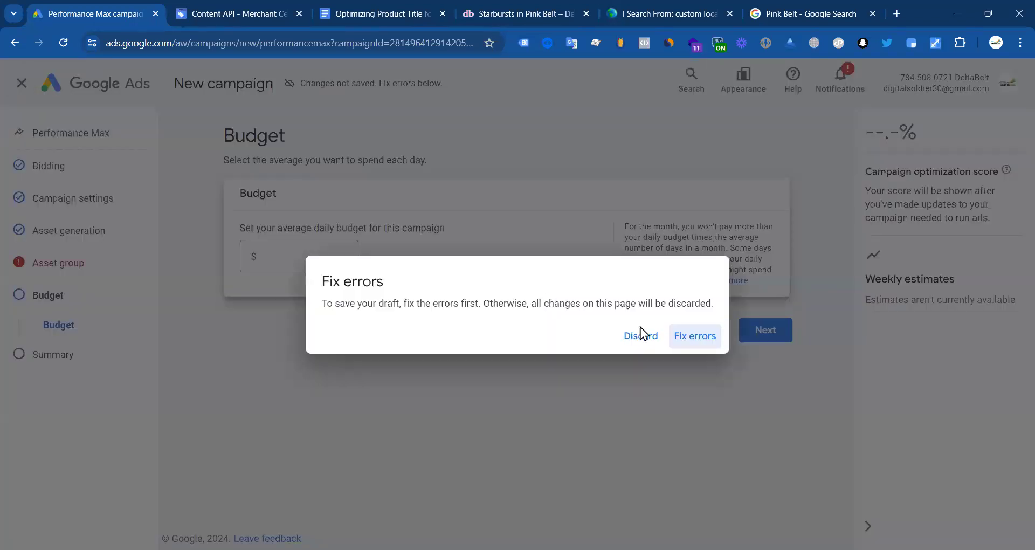
click(687, 340)
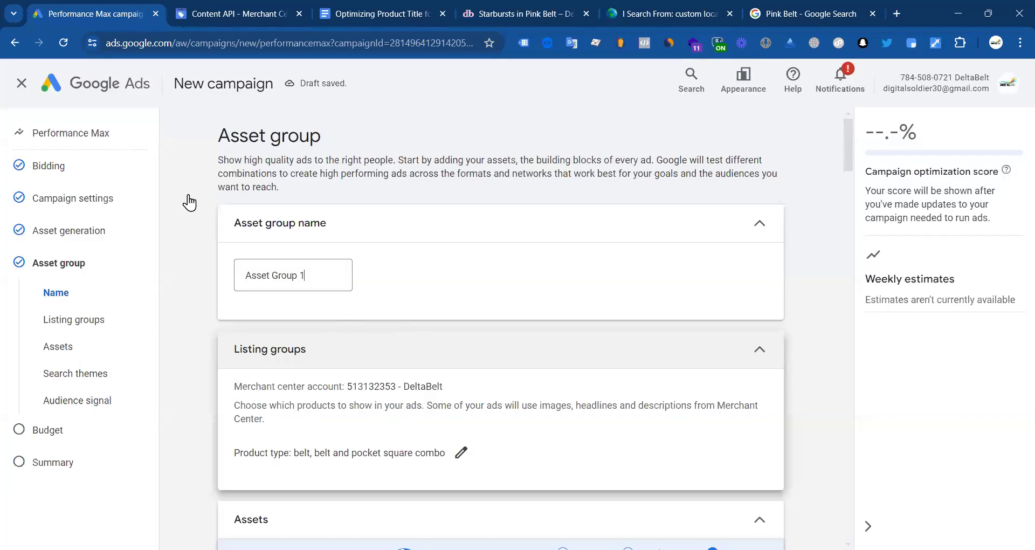
click(20, 85)
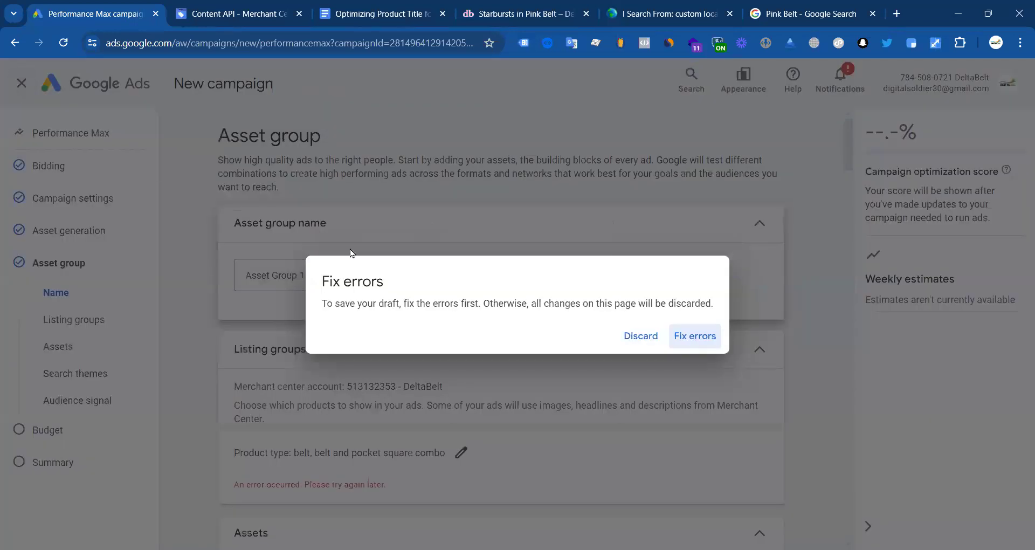
click(641, 337)
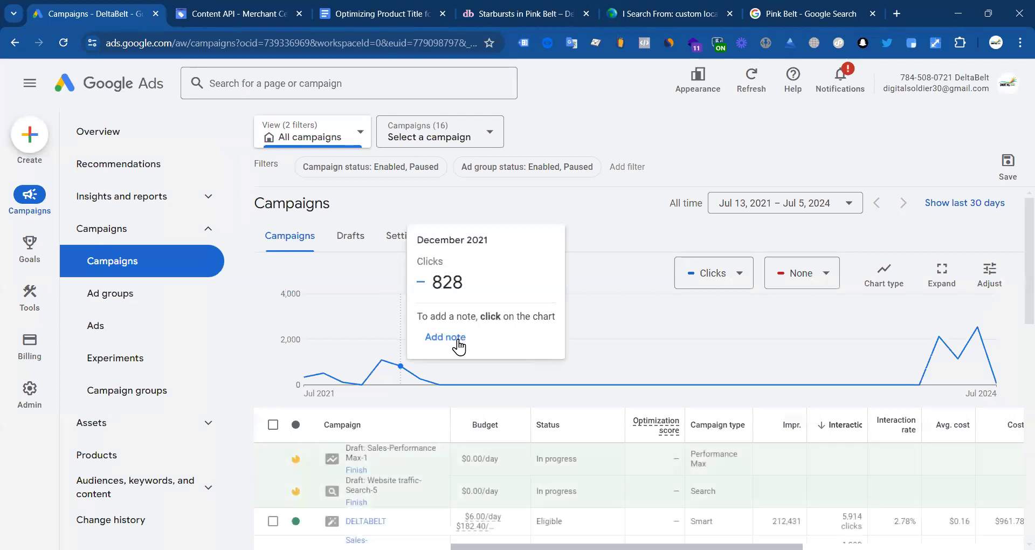
Step: Set the Campaigns overview date range to Last 7 days (Jun 28 – Jul 4, 2024)
scroll(431, 372, down, 10)
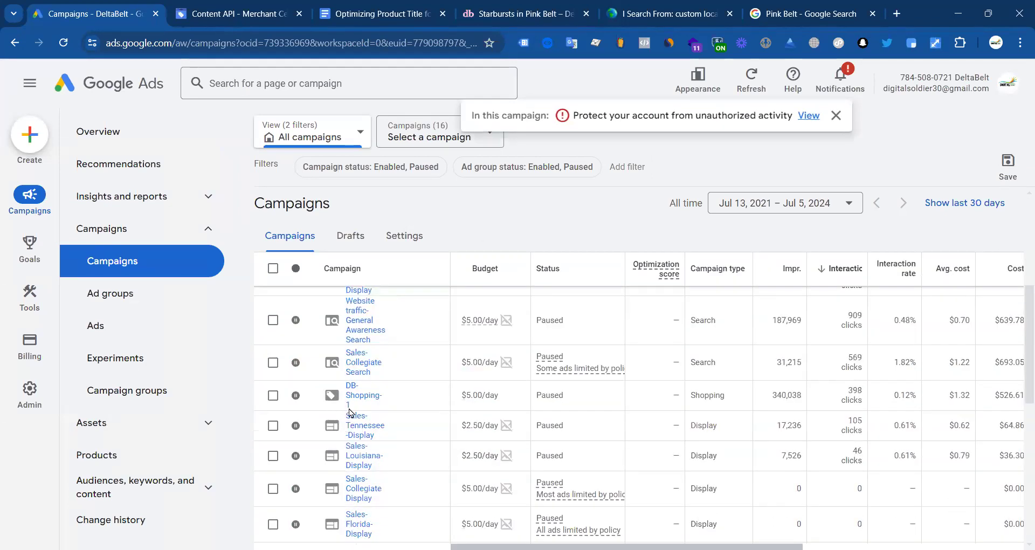
scroll(377, 399, up, 5)
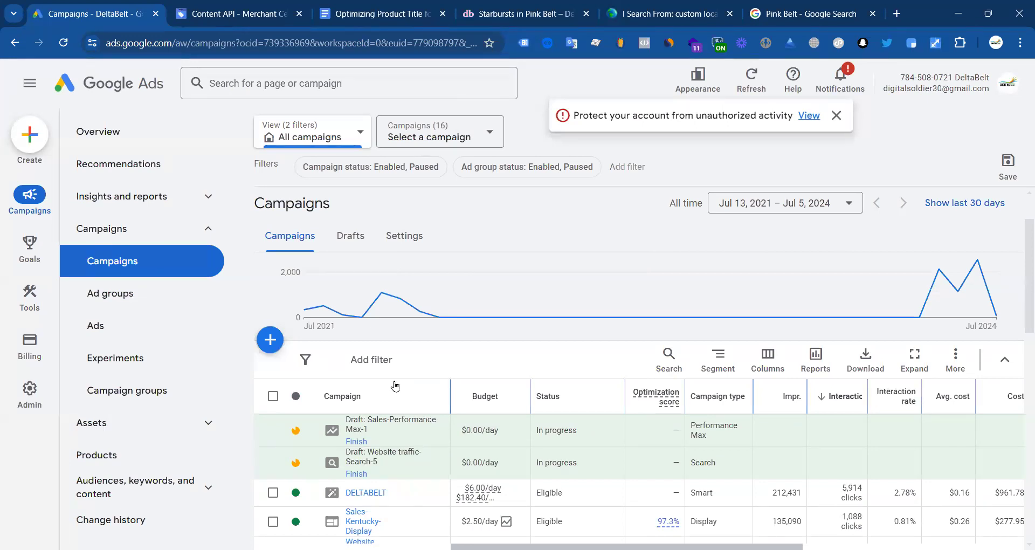
click(792, 203)
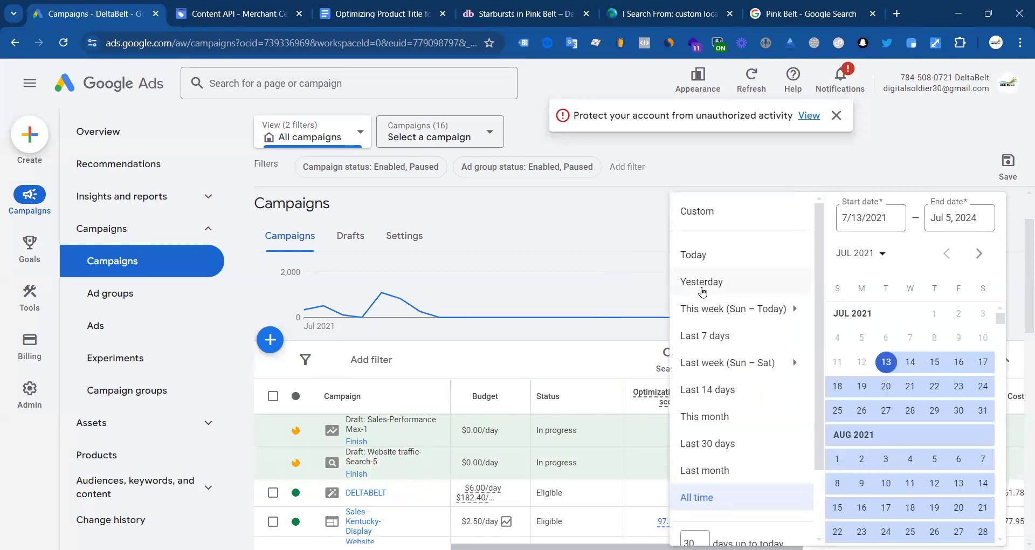
click(699, 334)
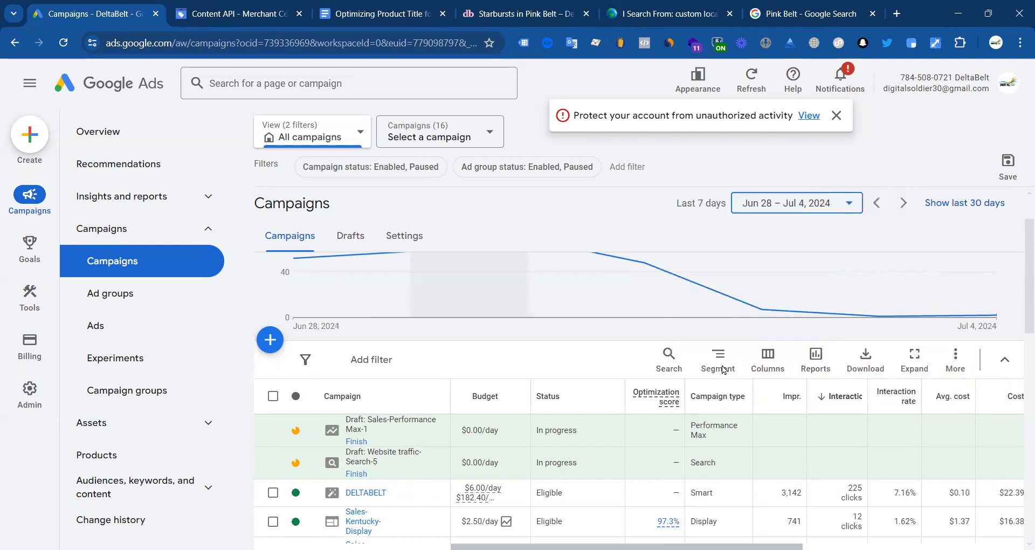
scroll(721, 436, down, 1)
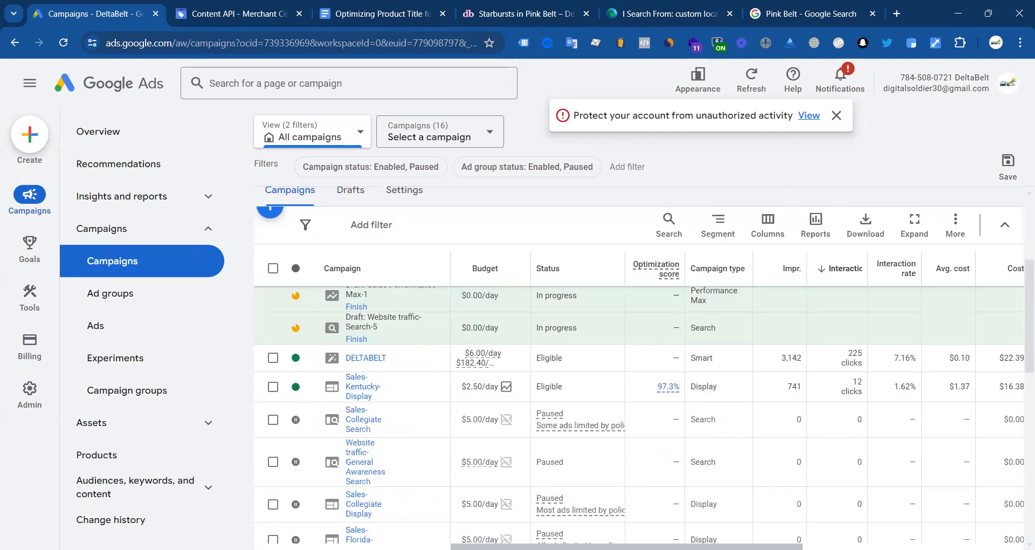
scroll(639, 420, right, 5)
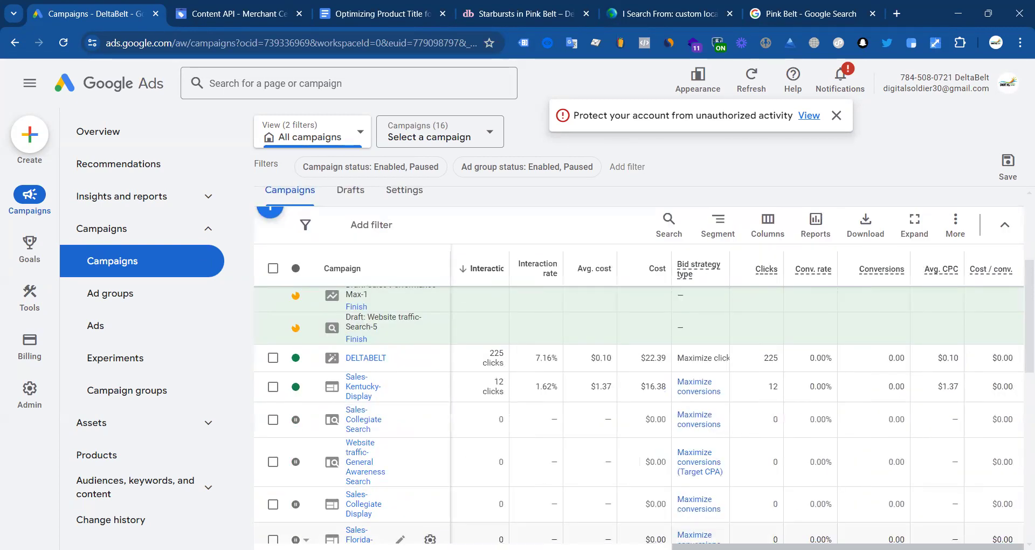